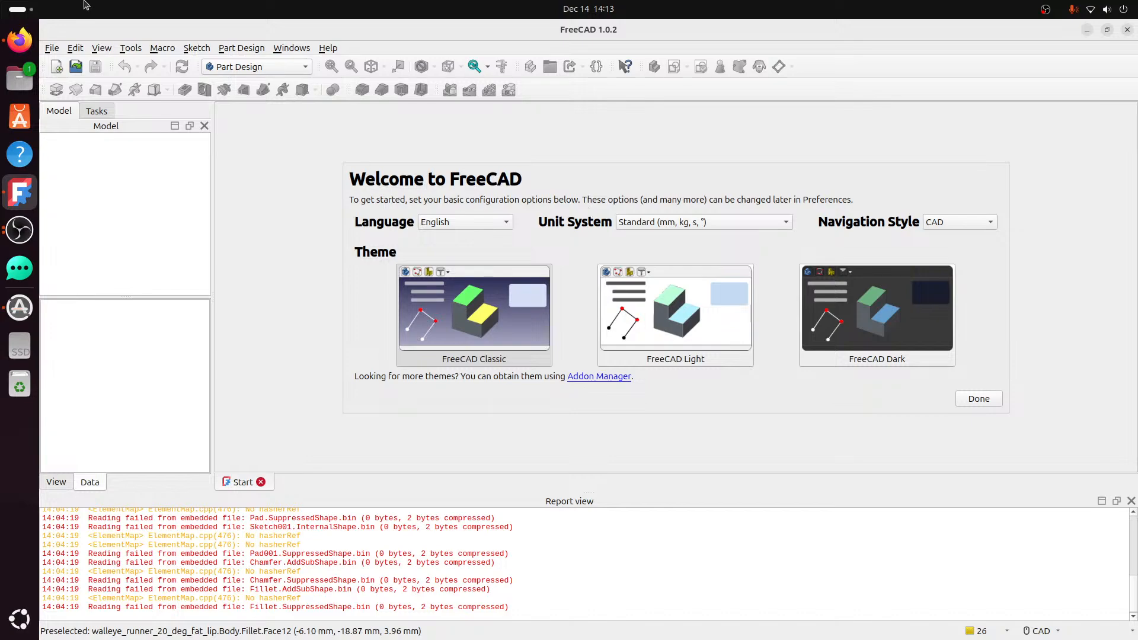
Create a new empty document and set the view to face the front plane.
click(52, 47)
click(65, 66)
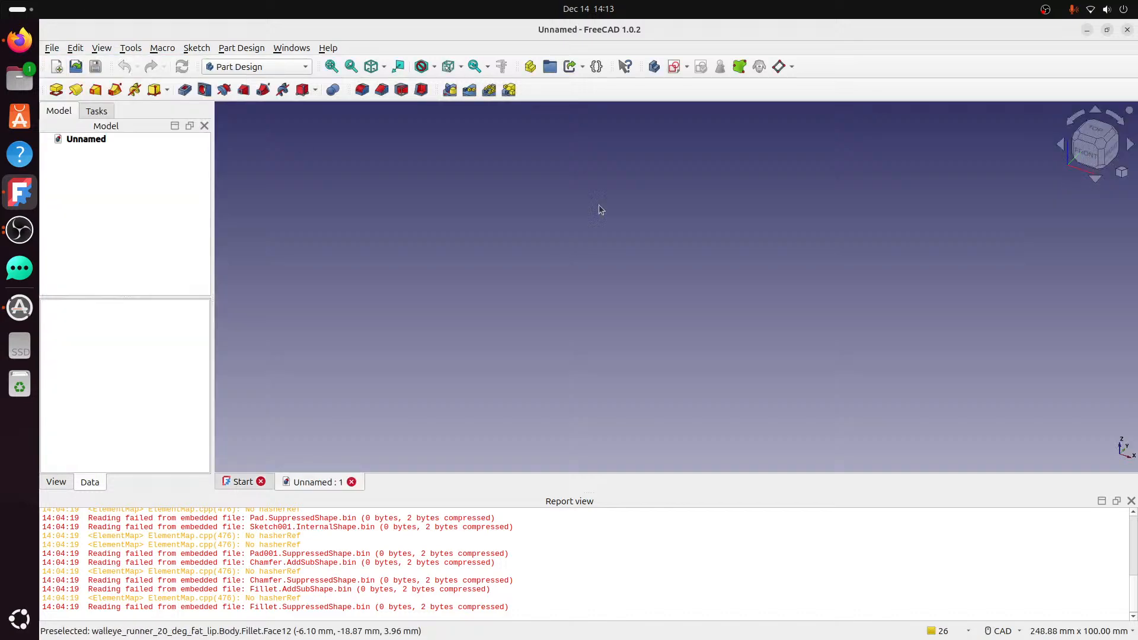
click(1086, 153)
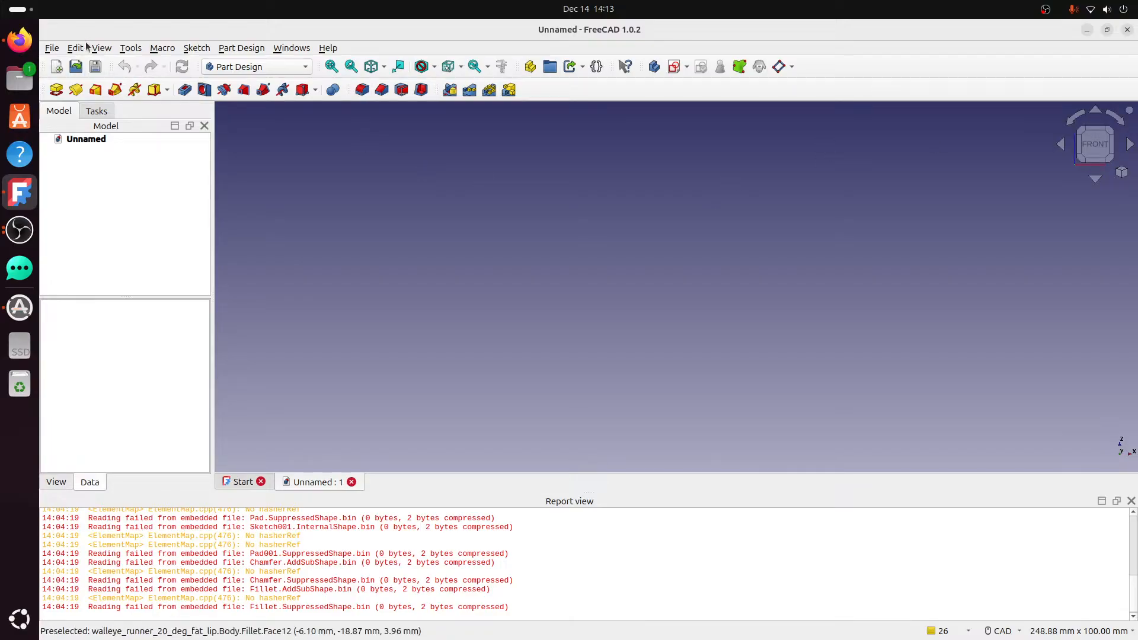
Start a new sketch attached to the XZ-plane.
click(48, 48)
click(289, 114)
click(51, 50)
click(422, 132)
click(674, 67)
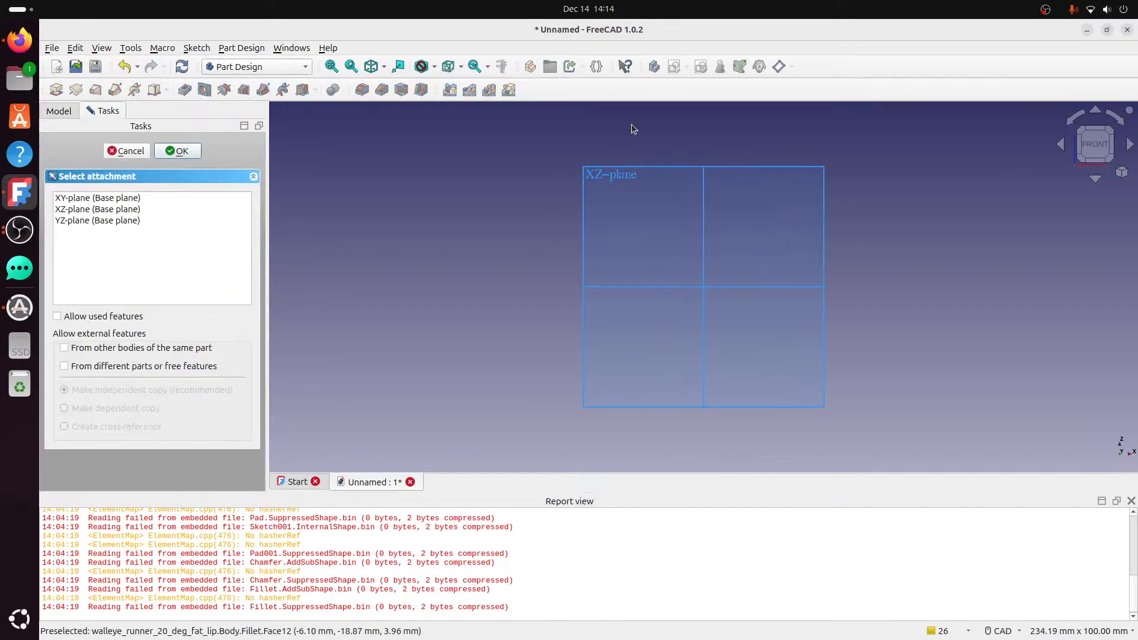
click(618, 171)
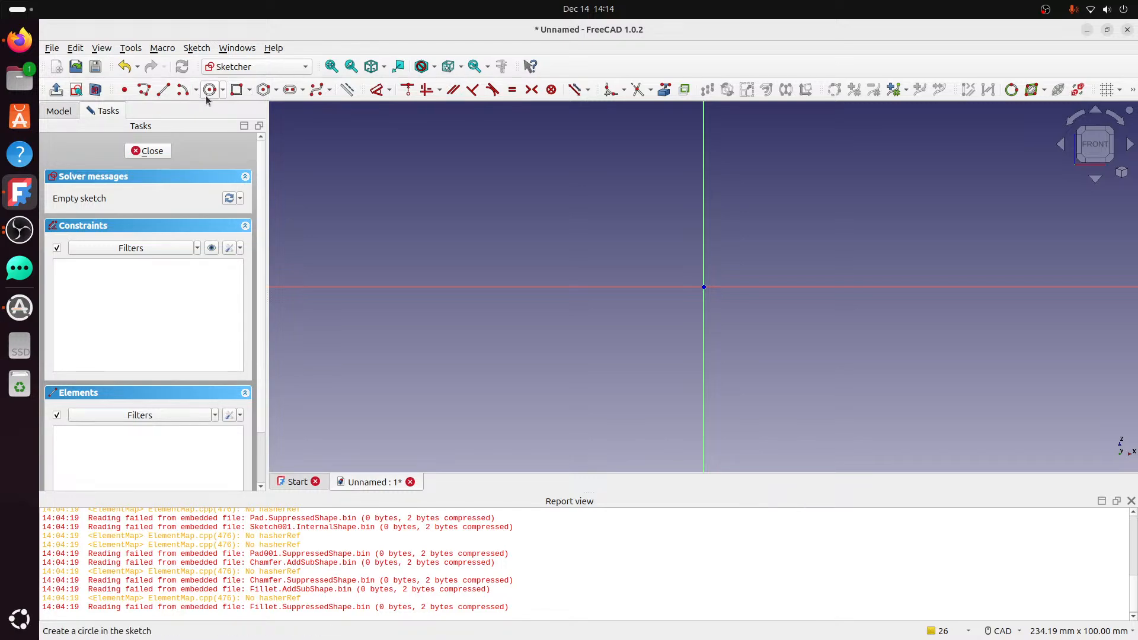
Draw an ellipse by center on the sketch origin, about 8 mm wide and 11 mm tall.
click(223, 91)
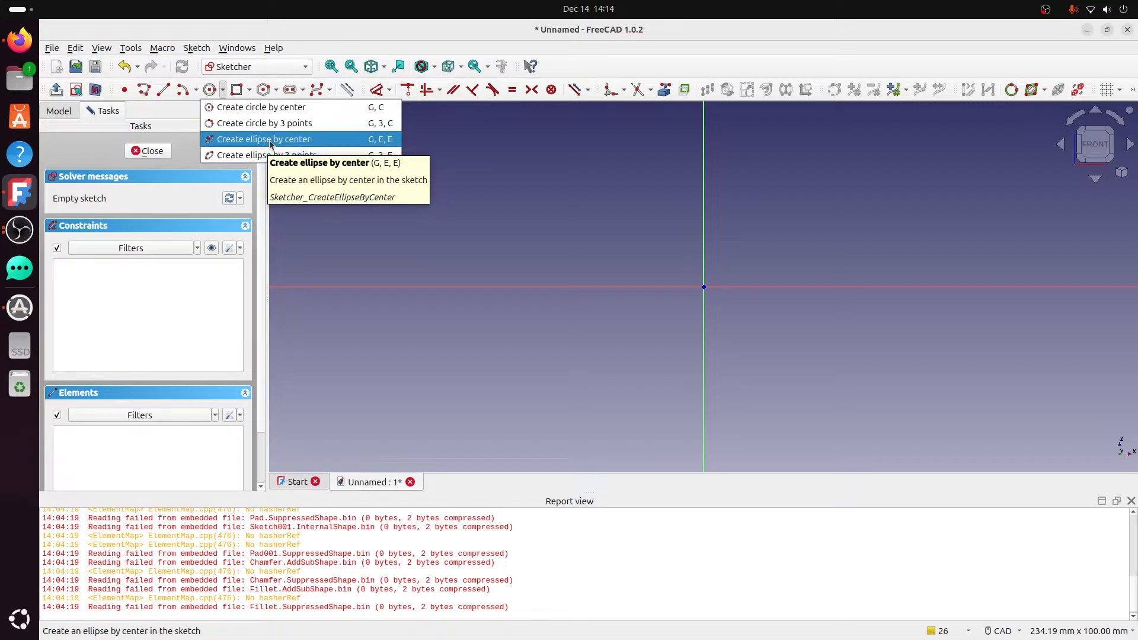
click(284, 141)
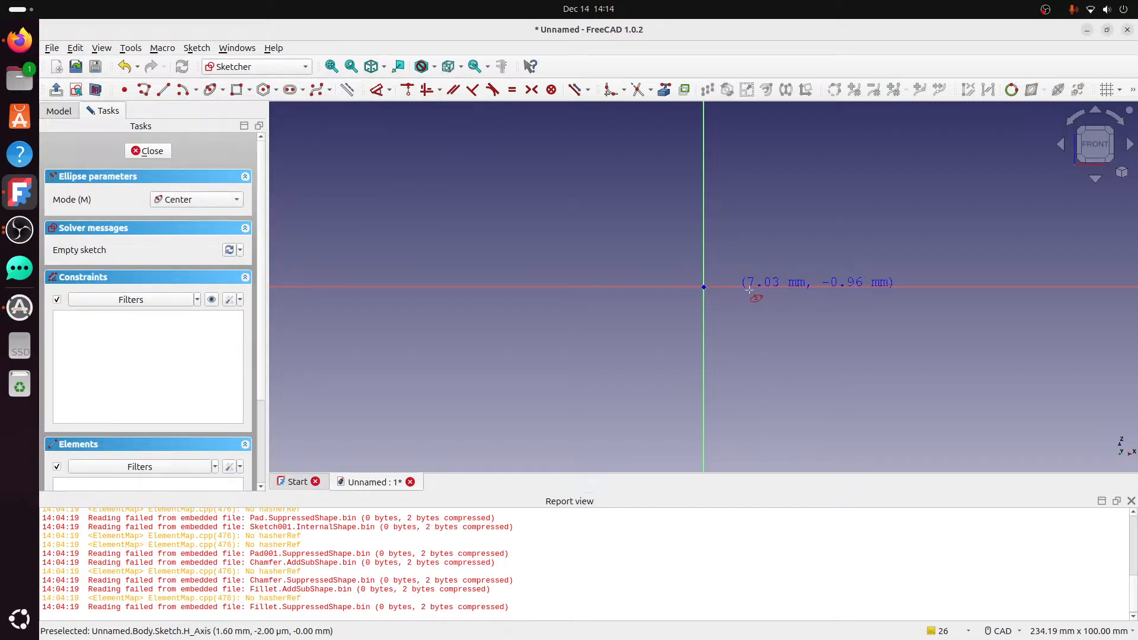
scroll(751, 285, up, 3)
middle_drag(751, 285, 690, 333)
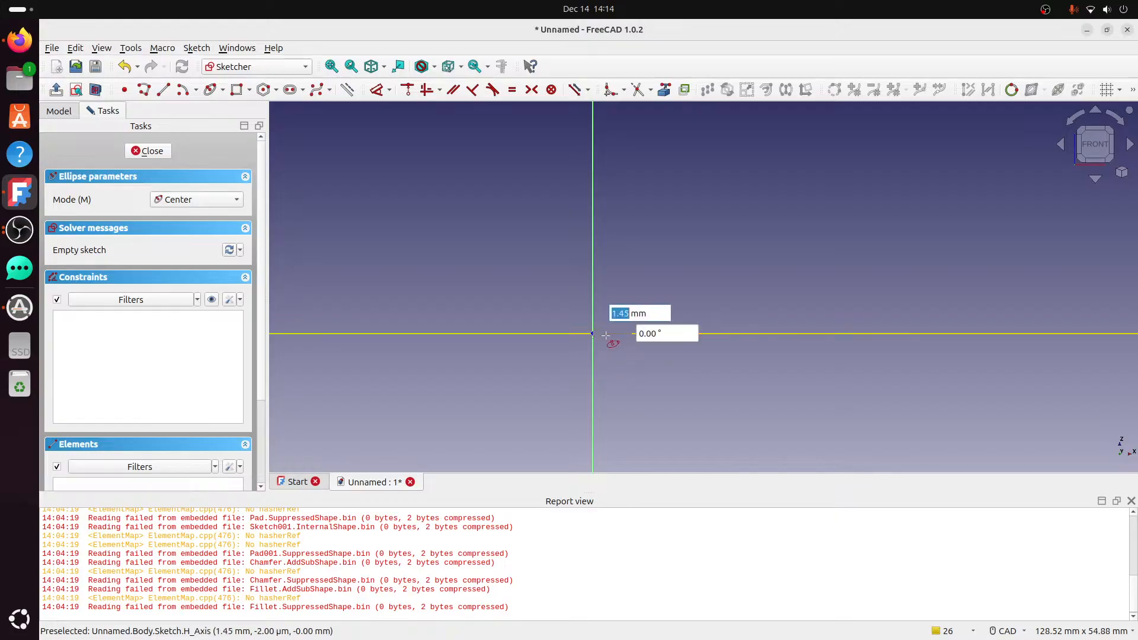
click(592, 333)
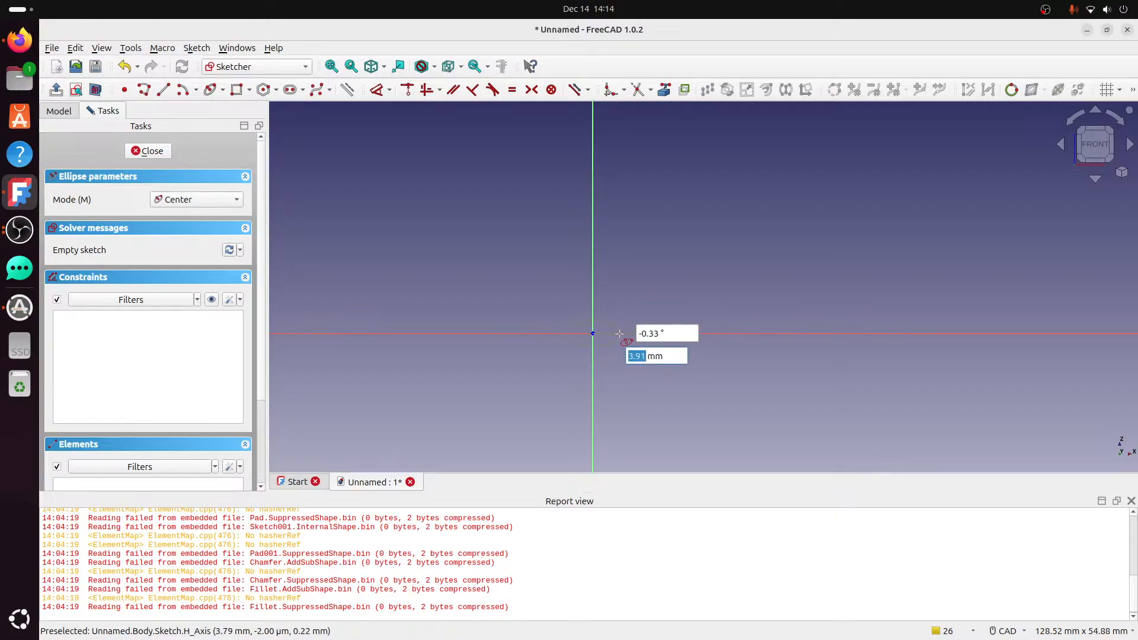
click(619, 334)
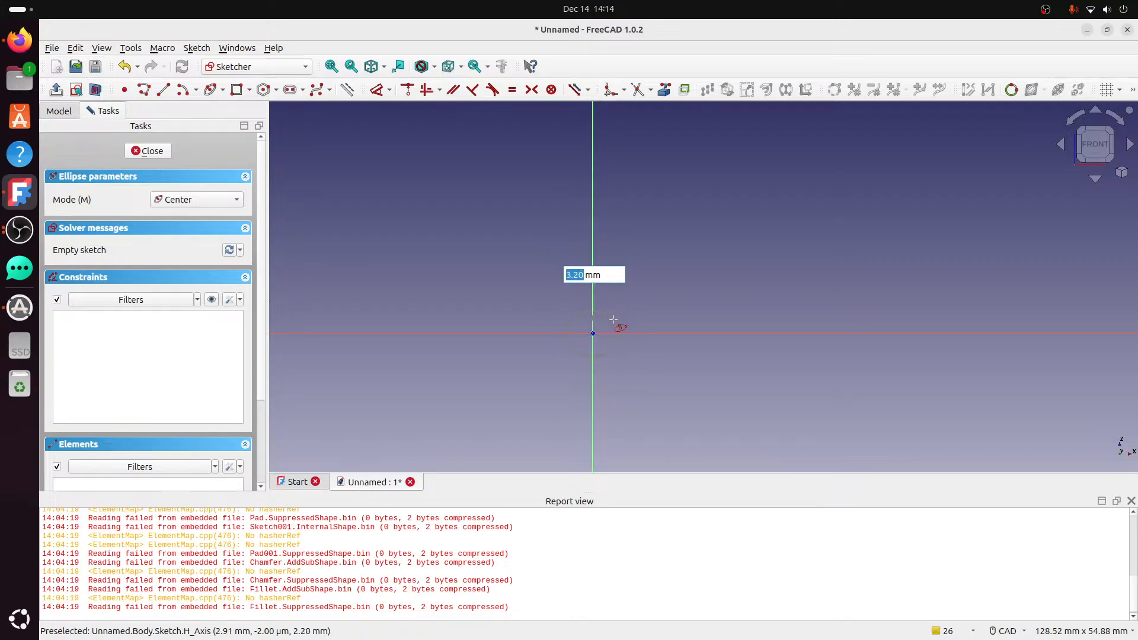
click(614, 313)
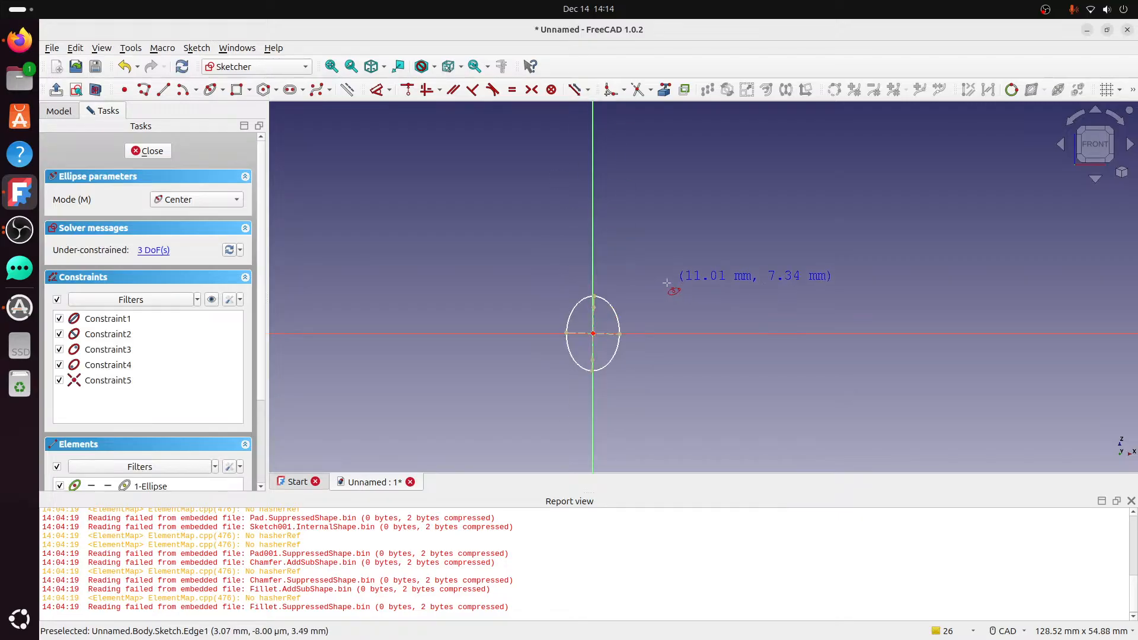
key(Escape)
Constrain the ellipse's short axis to be horizontal.
scroll(676, 368, up, 2)
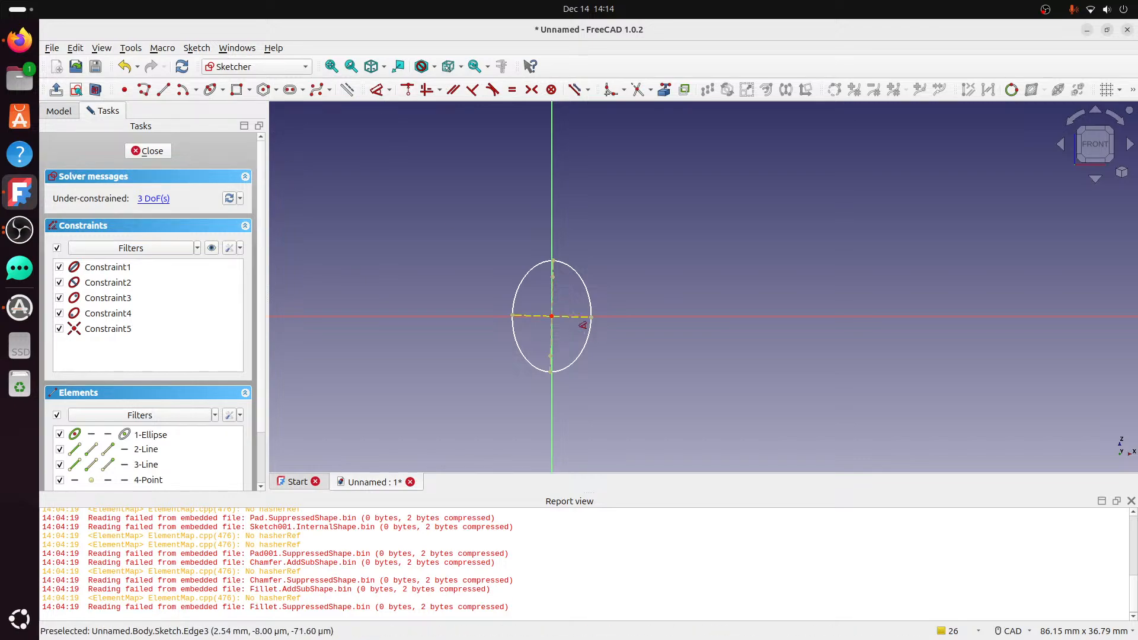
click(429, 100)
click(578, 317)
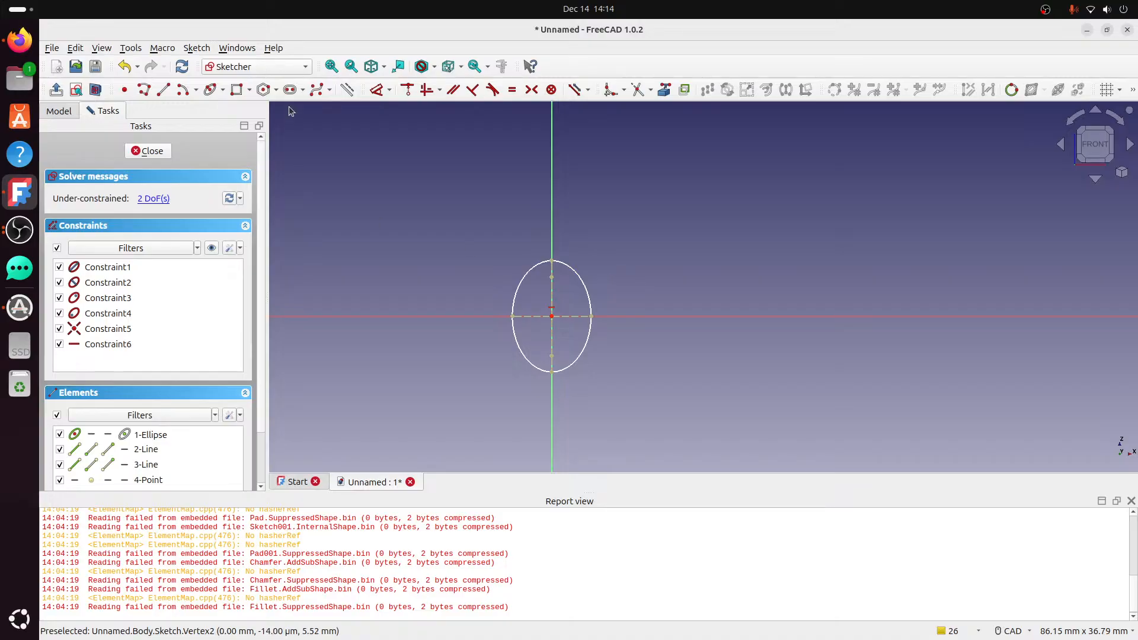
Dimension the ellipse's horizontal axis and set its length to 8 mm.
click(379, 94)
click(578, 317)
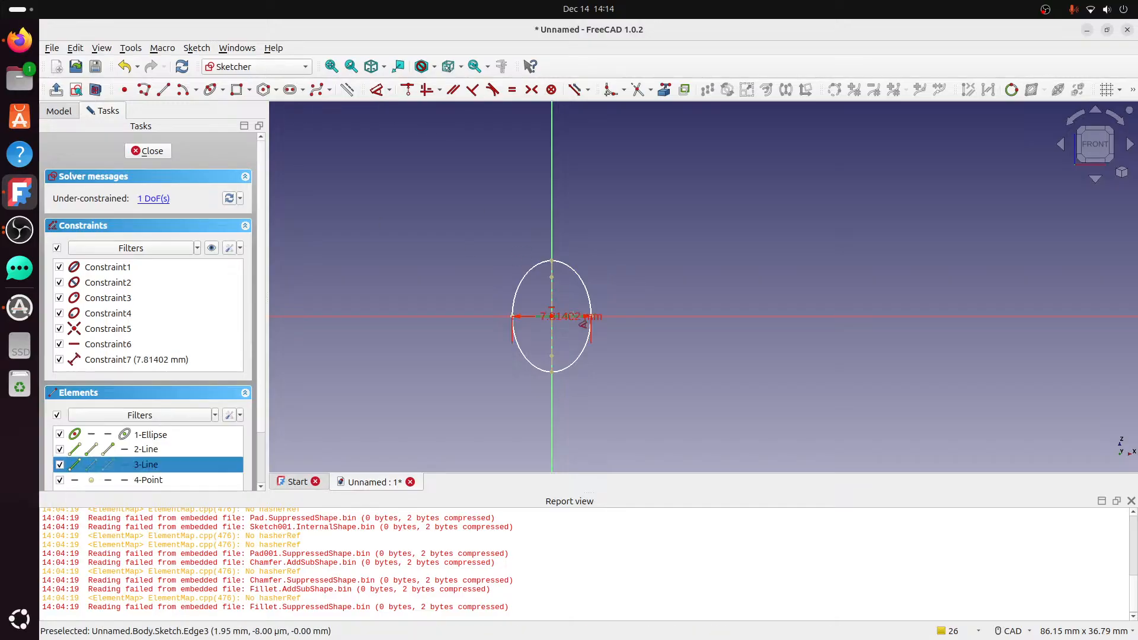
click(655, 237)
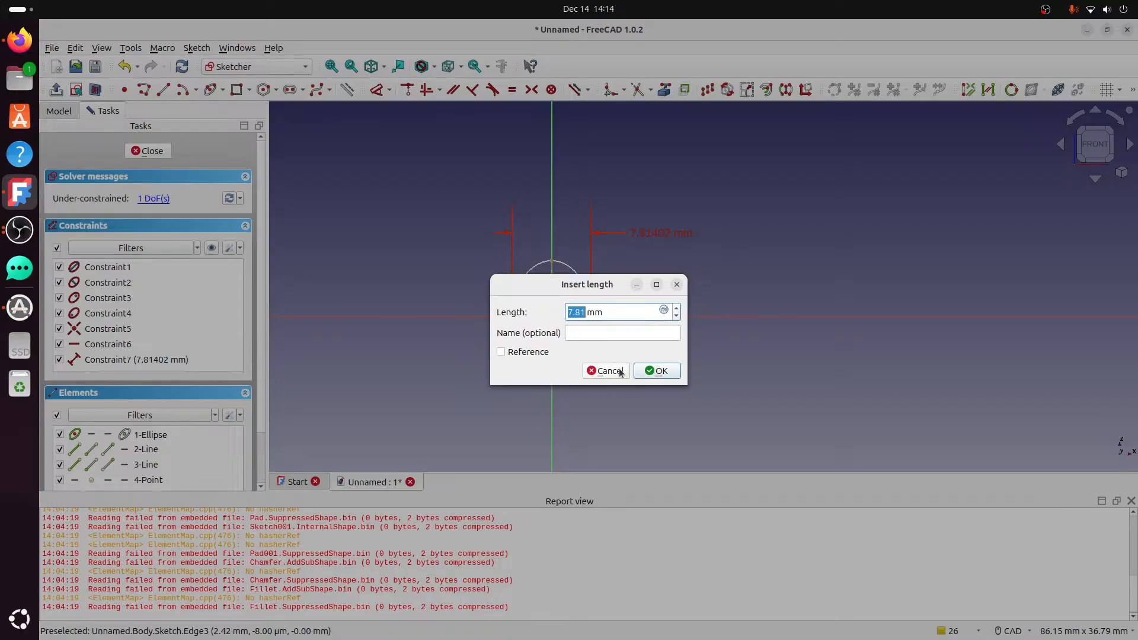
text(8)
click(678, 373)
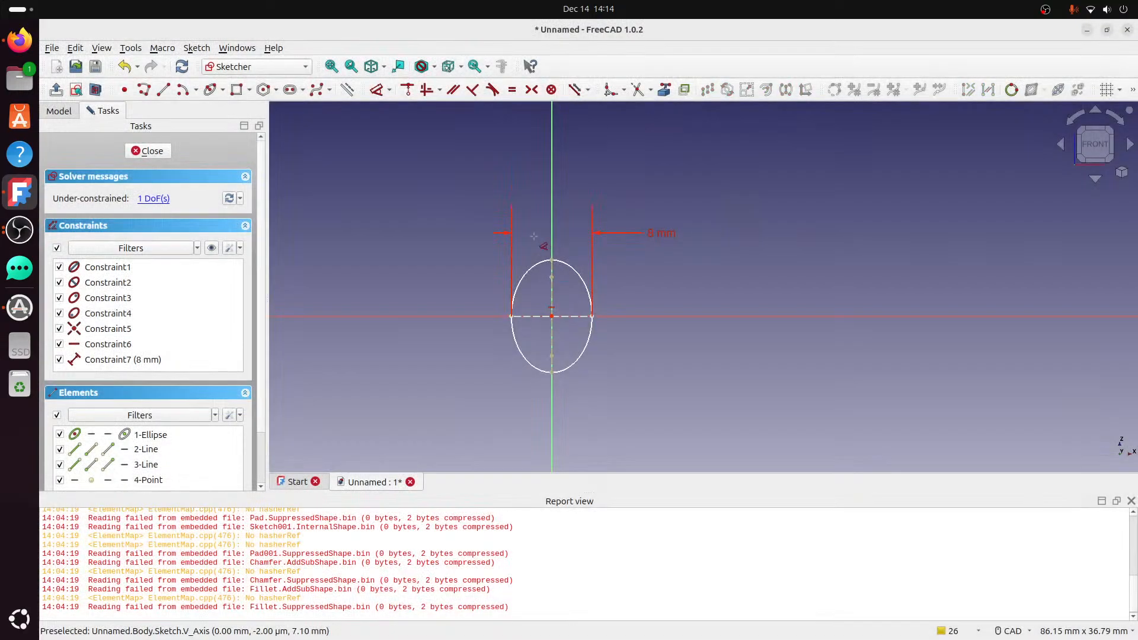
Dimension the ellipse's vertical axis to 12 mm and close the sketch.
click(551, 281)
click(660, 291)
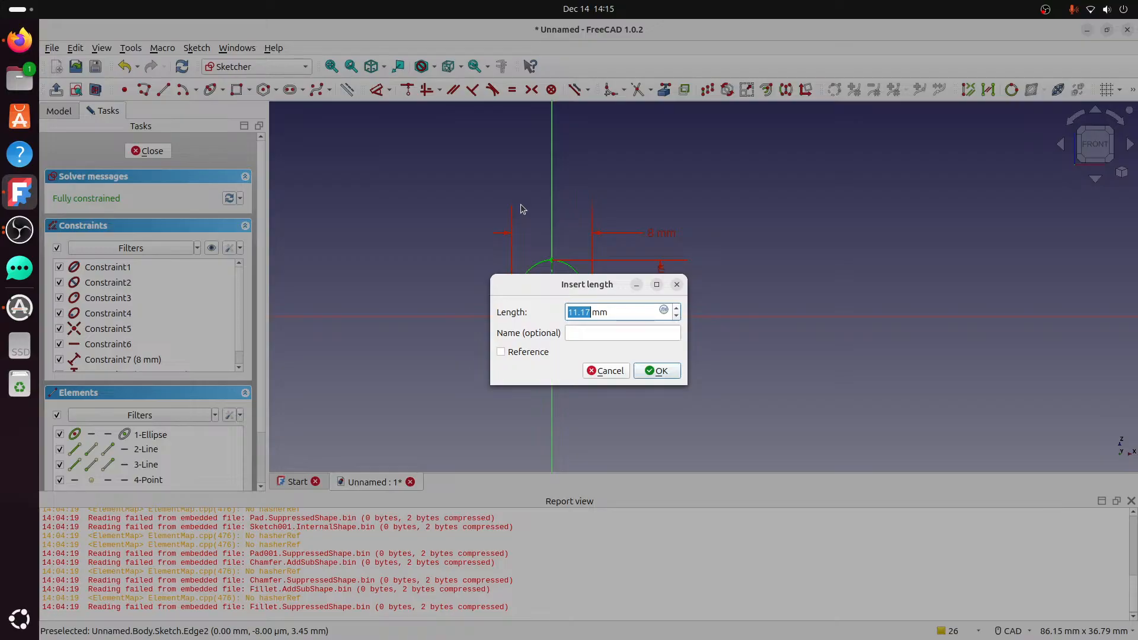
text(12)
click(658, 371)
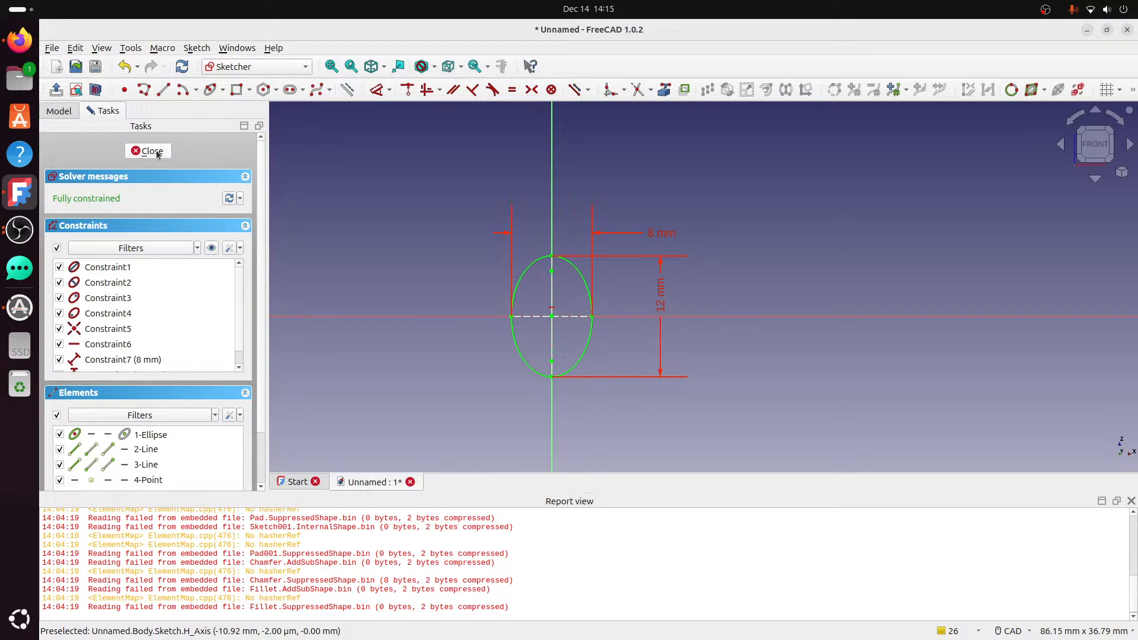
click(153, 152)
Switch to the isometric view and show the body's origin planes and axes around the ellipse.
key(0)
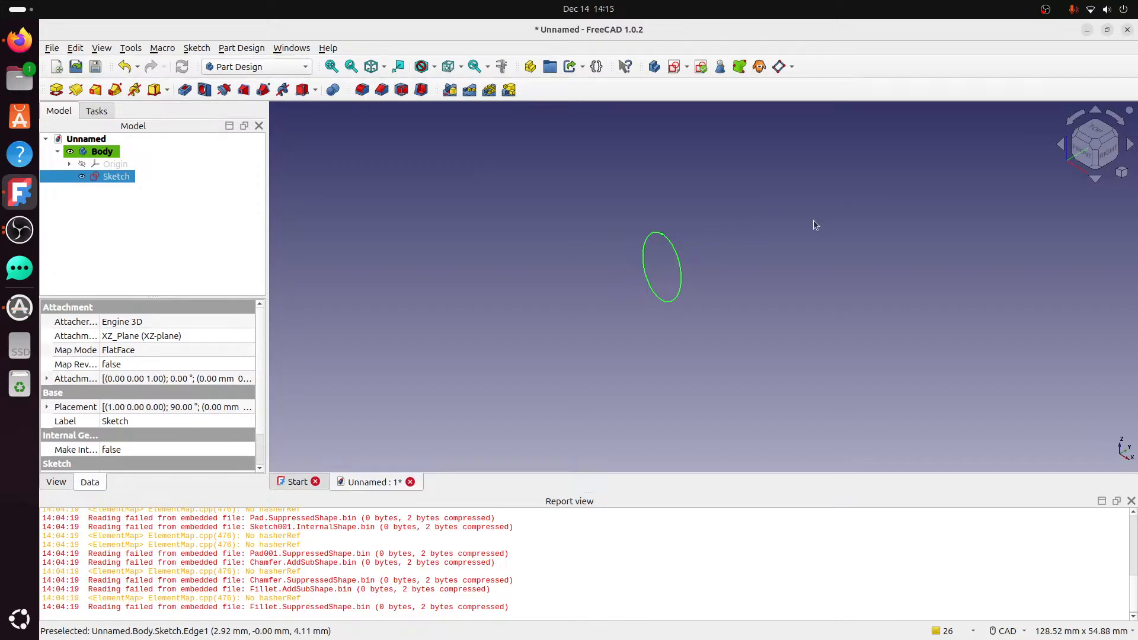
click(129, 164)
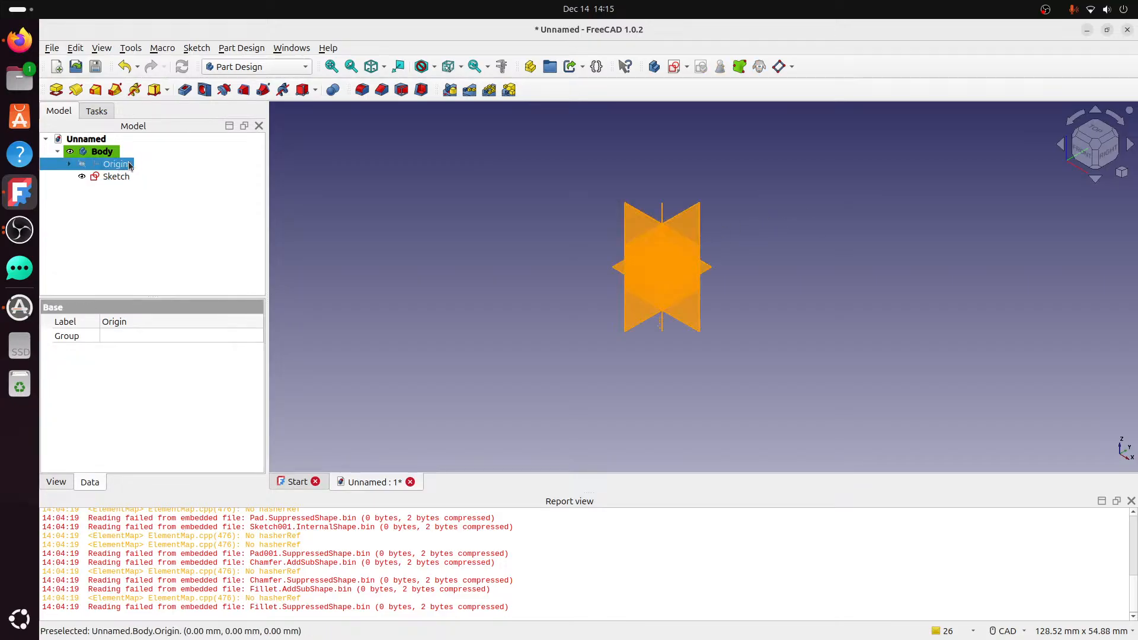
click(749, 201)
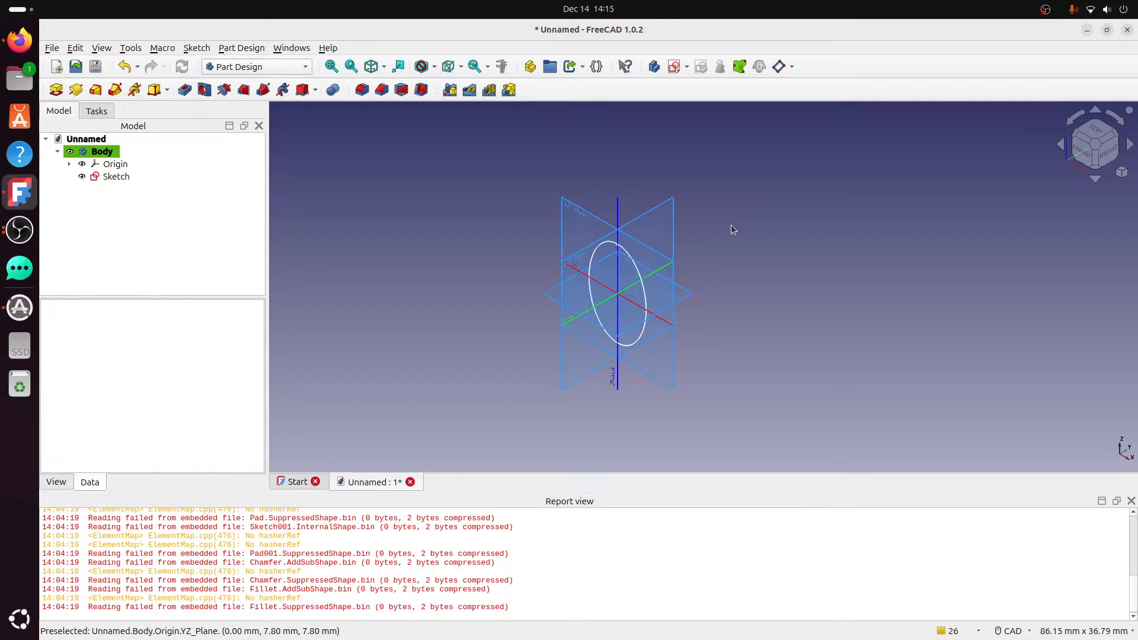
scroll(714, 238, up, 2)
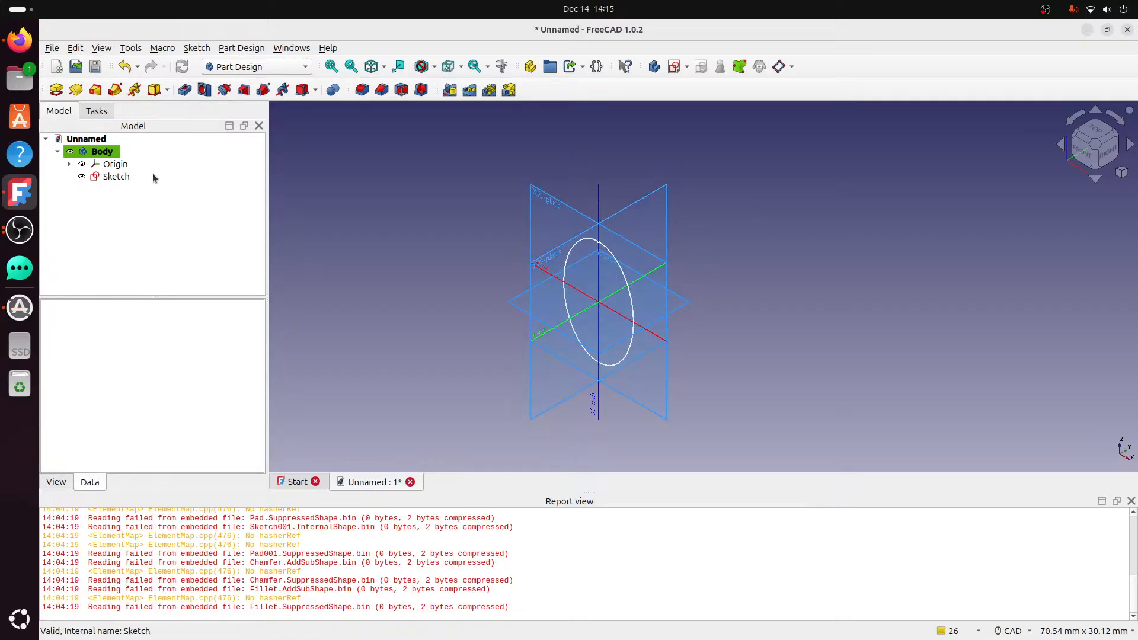
Pad the ellipse sketch along its normal with a length of 2 mm.
click(112, 178)
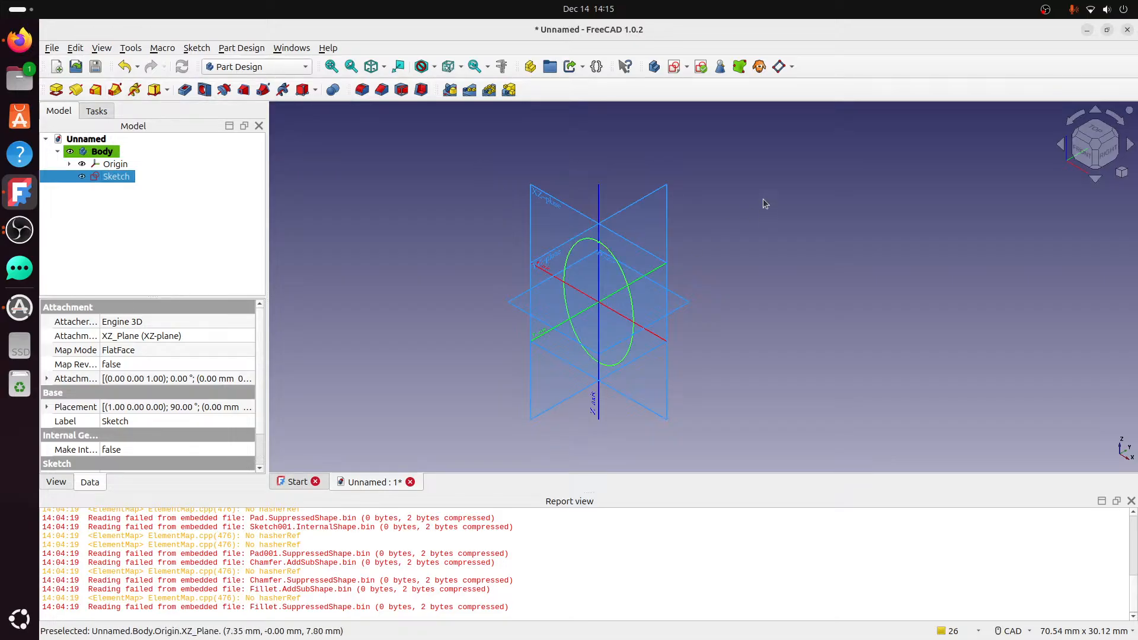
scroll(681, 260, down, 3)
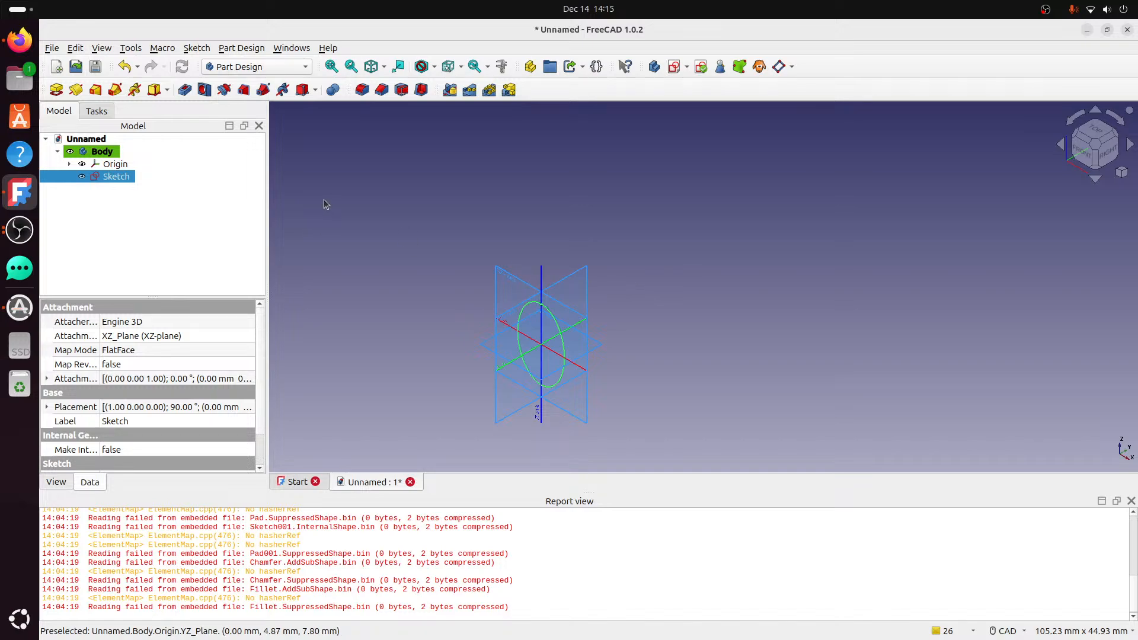
scroll(528, 265, up, 3)
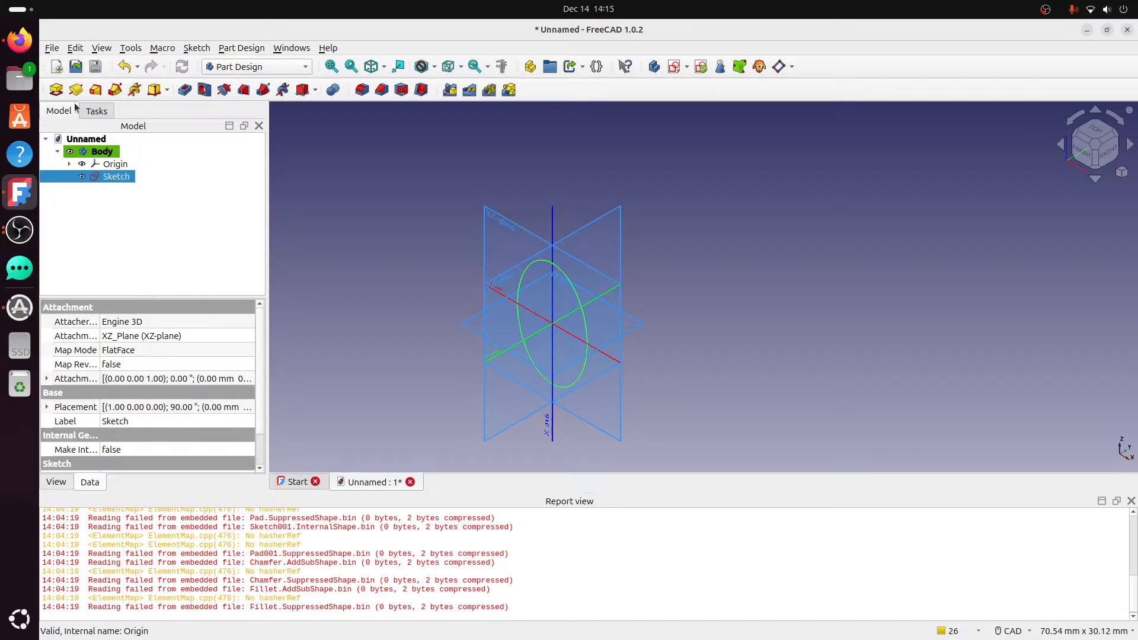
click(56, 90)
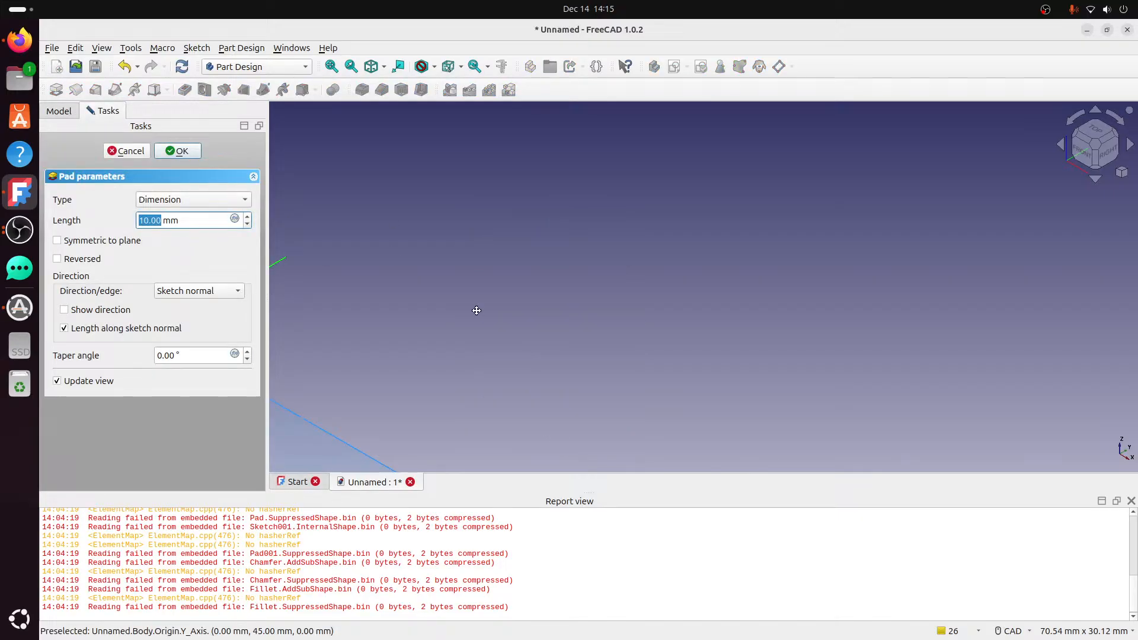
scroll(476, 310, down, 6)
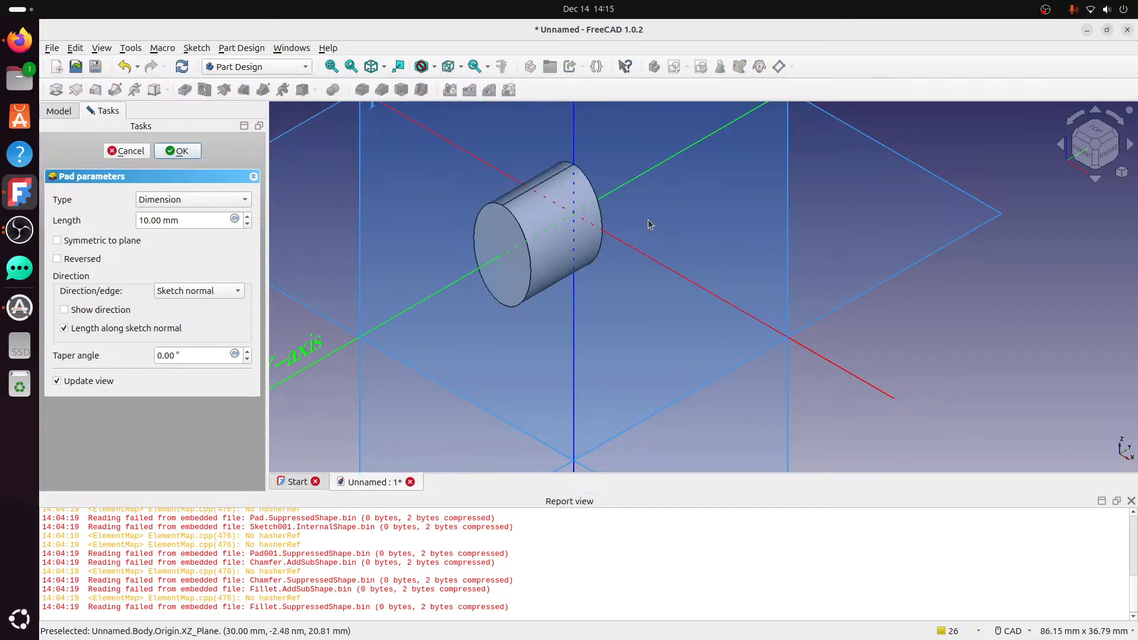
scroll(650, 225, up, 3)
double_click(248, 225)
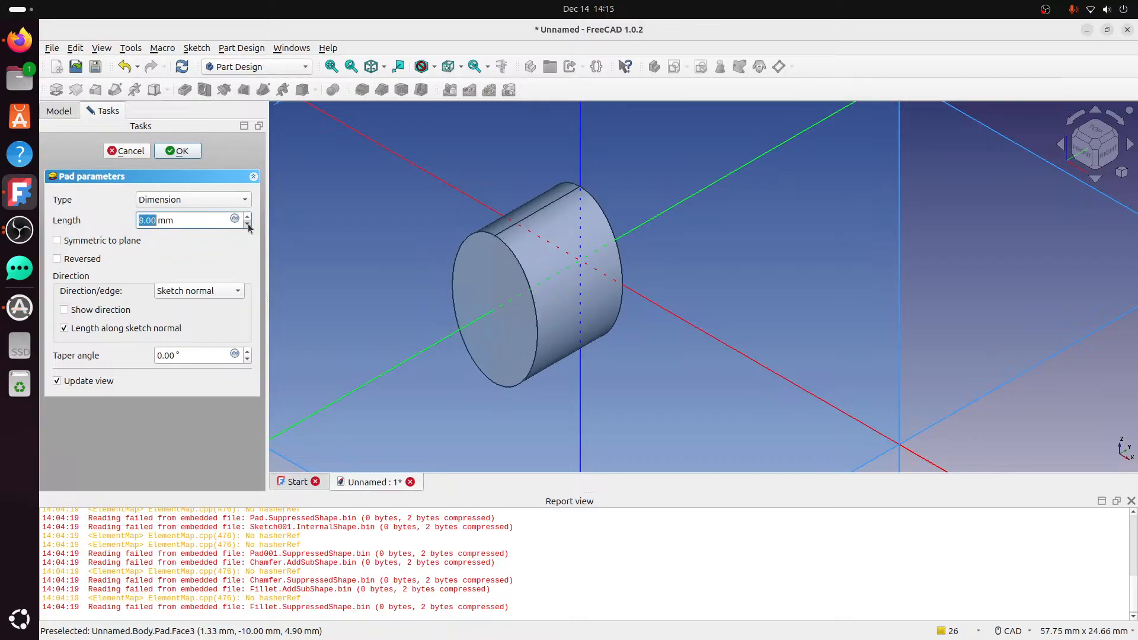
double_click(248, 224)
double_click(248, 224)
double_click(247, 225)
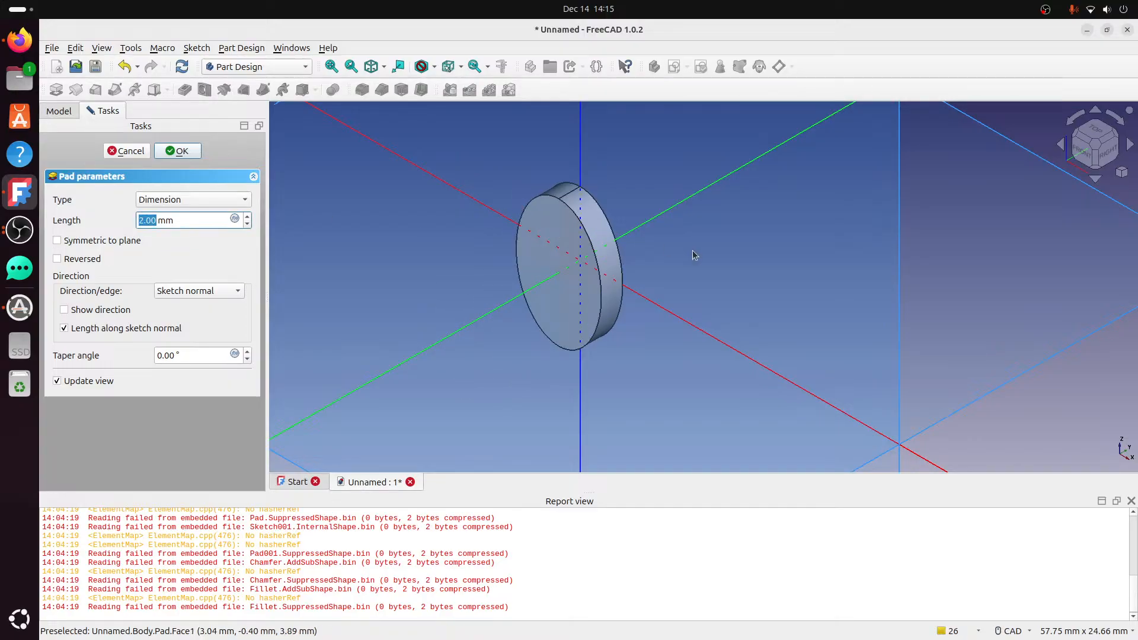
middle_drag(672, 199, 653, 234)
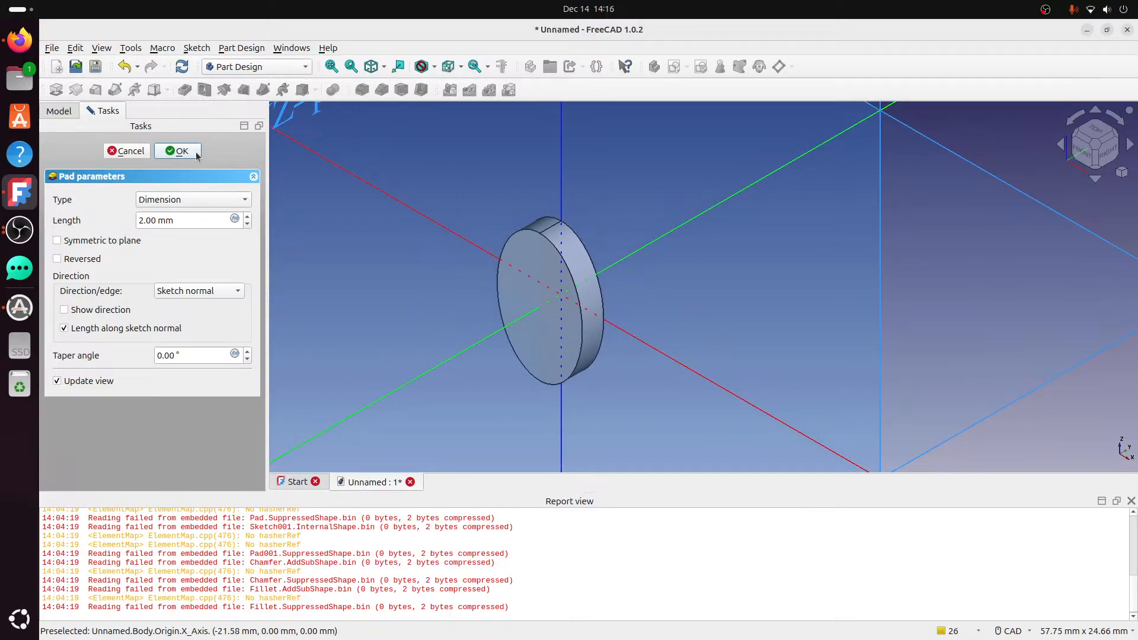
click(196, 152)
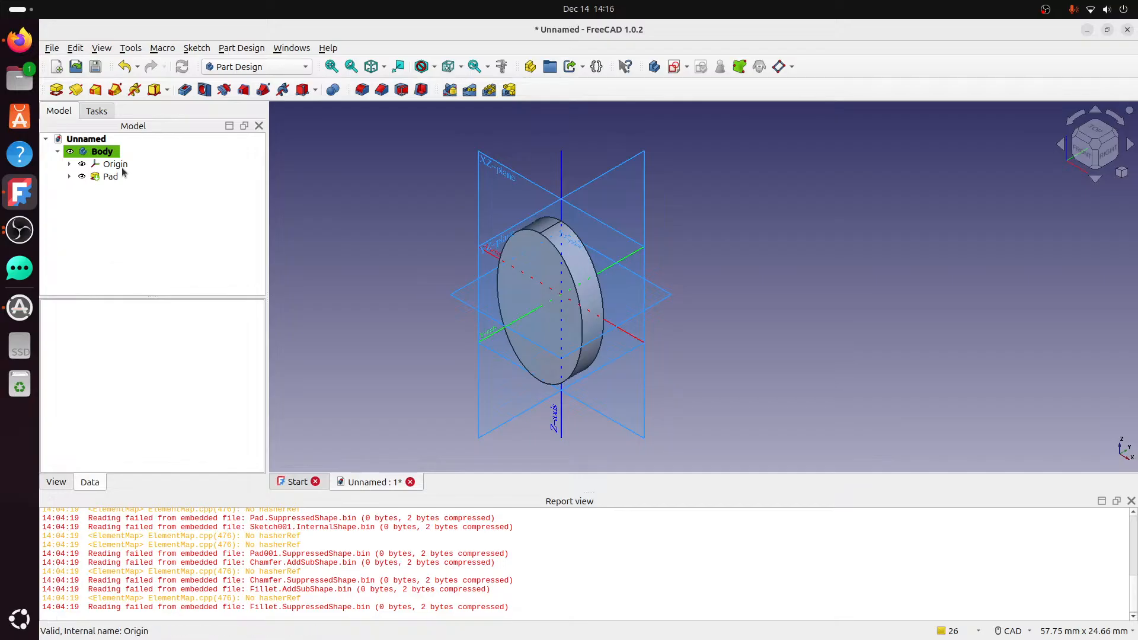
Hide the pad and make its ellipse sketch visible.
click(70, 176)
click(114, 189)
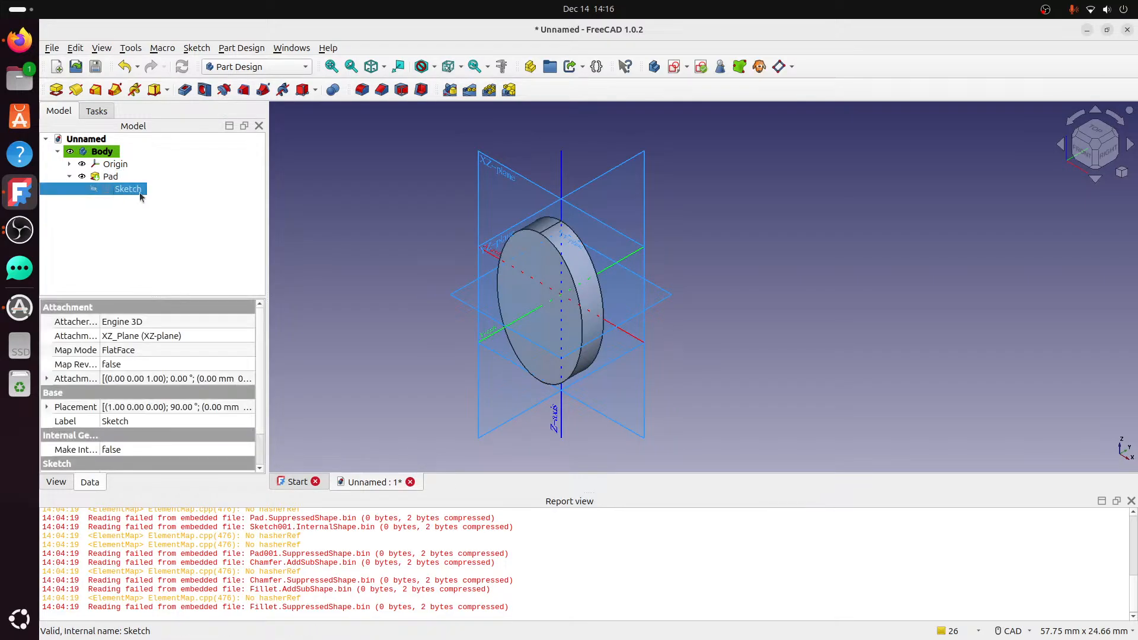
click(117, 180)
key(space)
click(129, 190)
key(space)
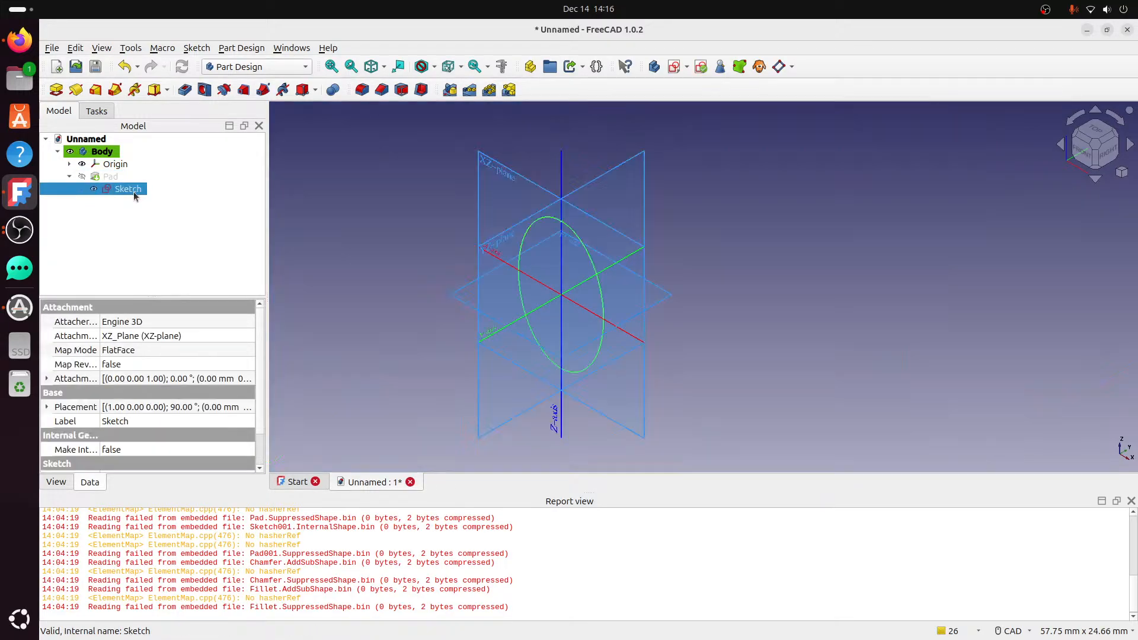
click(781, 261)
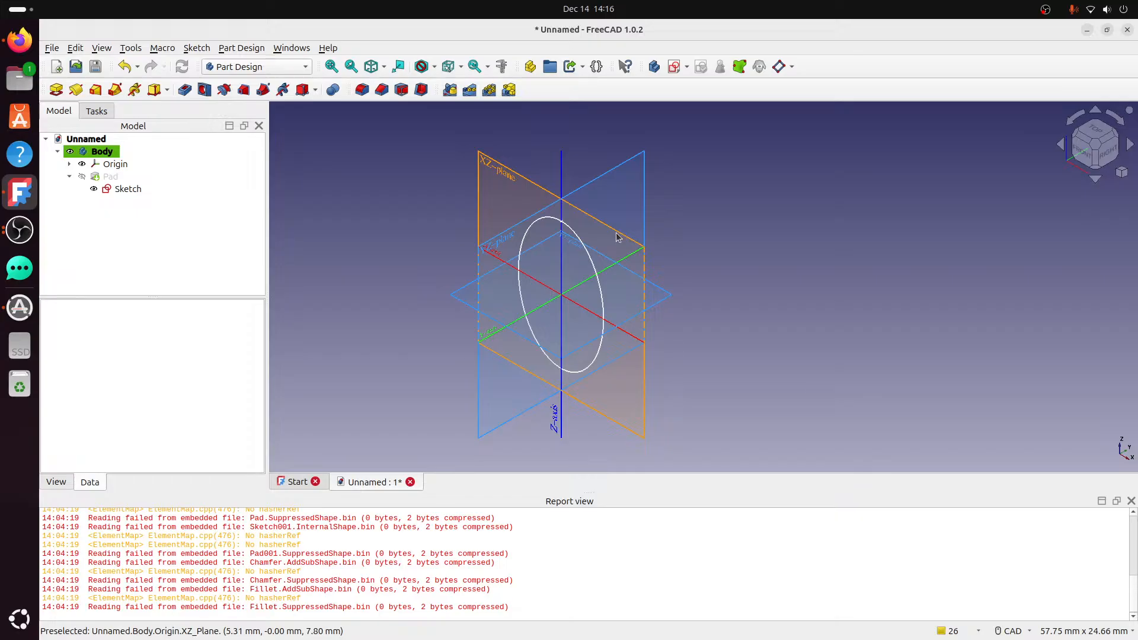
Create a sketch on the YZ-plane and draw a line about 6.9 mm long from the origin along the horizontal axis.
click(645, 202)
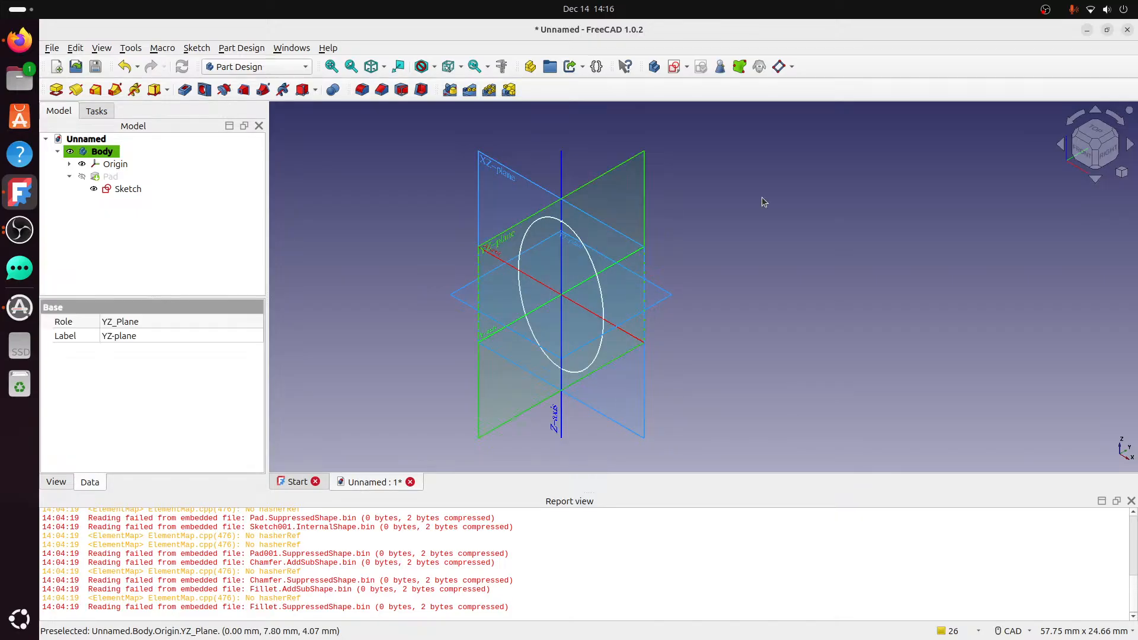
click(1103, 158)
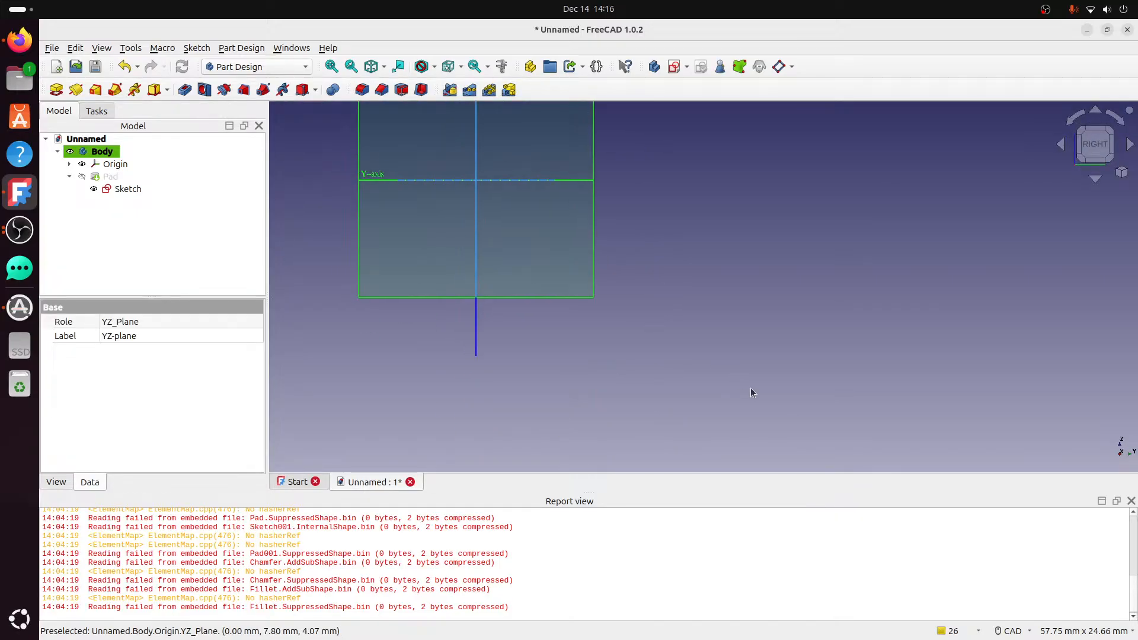
click(673, 66)
scroll(652, 317, up, 2)
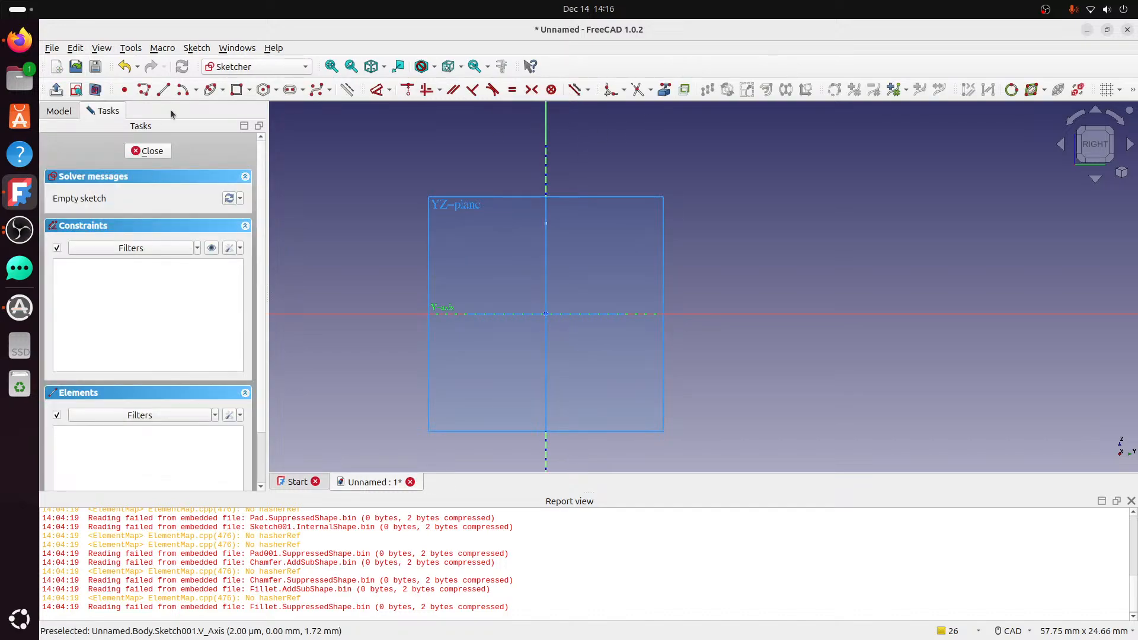
click(168, 88)
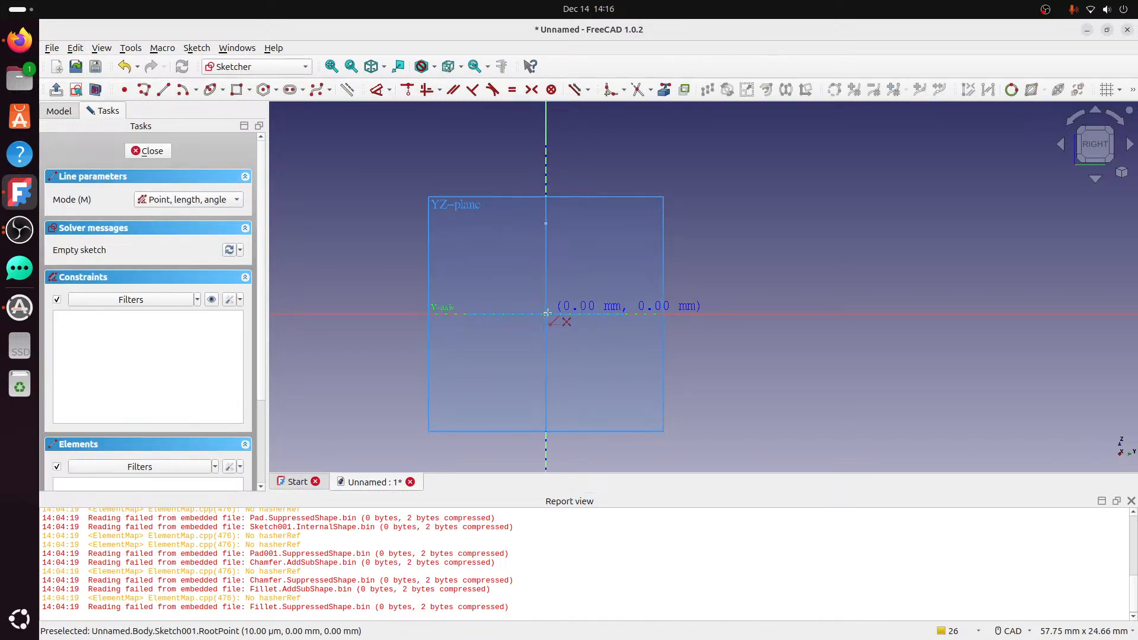
click(566, 313)
click(650, 313)
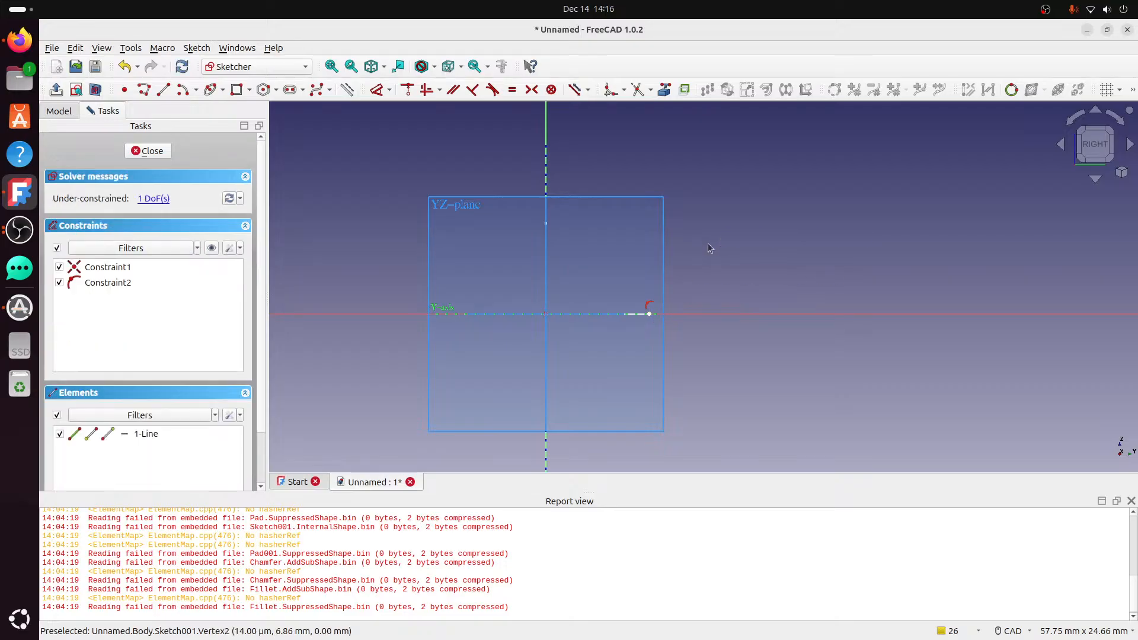
Dimension the horizontal line's length to 6.35 mm and close the sketch.
click(377, 89)
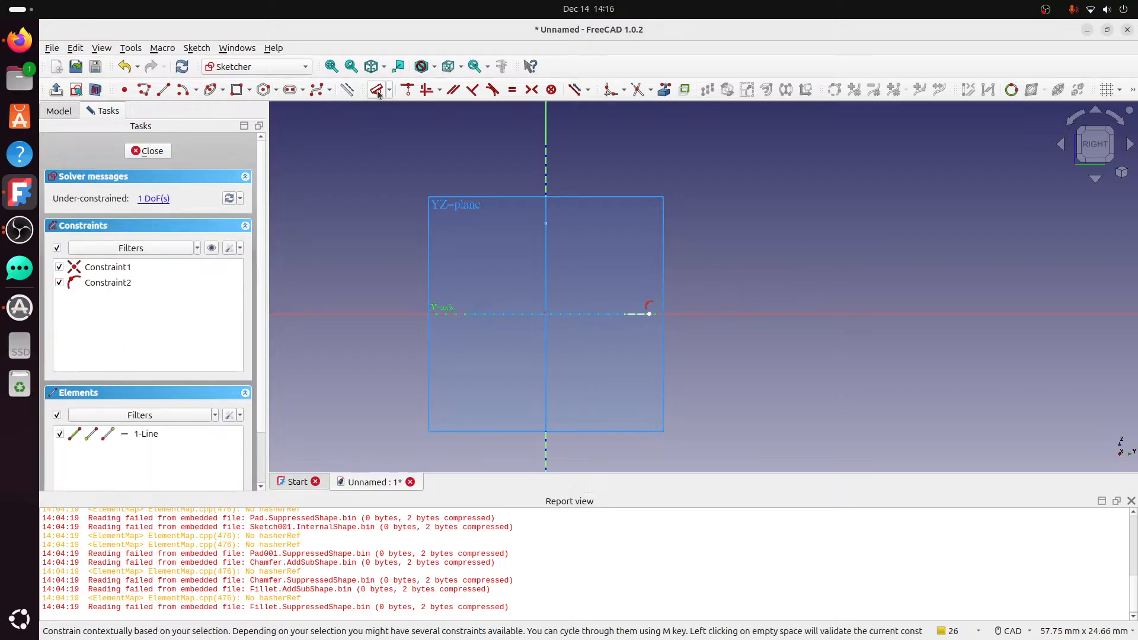
click(637, 321)
click(735, 189)
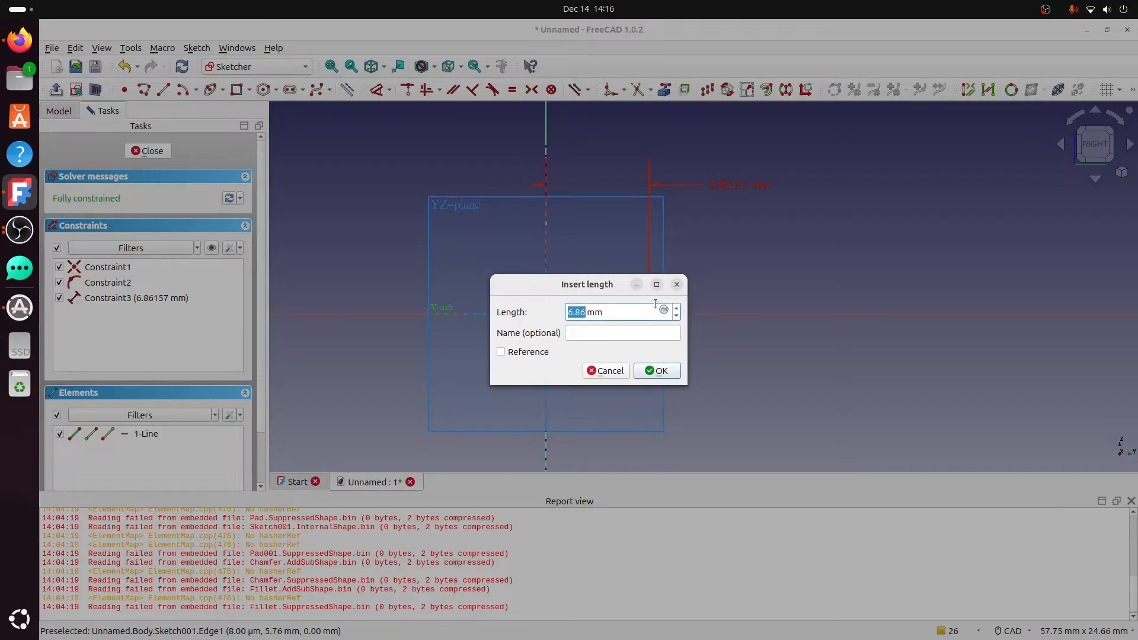
text(6.32)
key(BackSpace)
text(5)
key(Return)
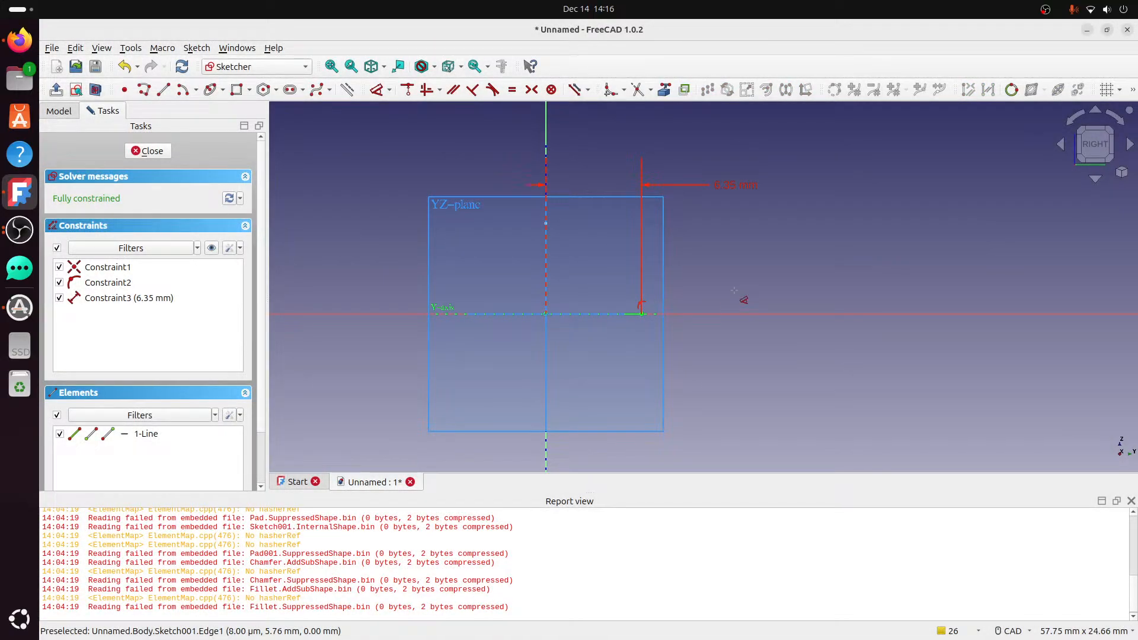
key(Escape)
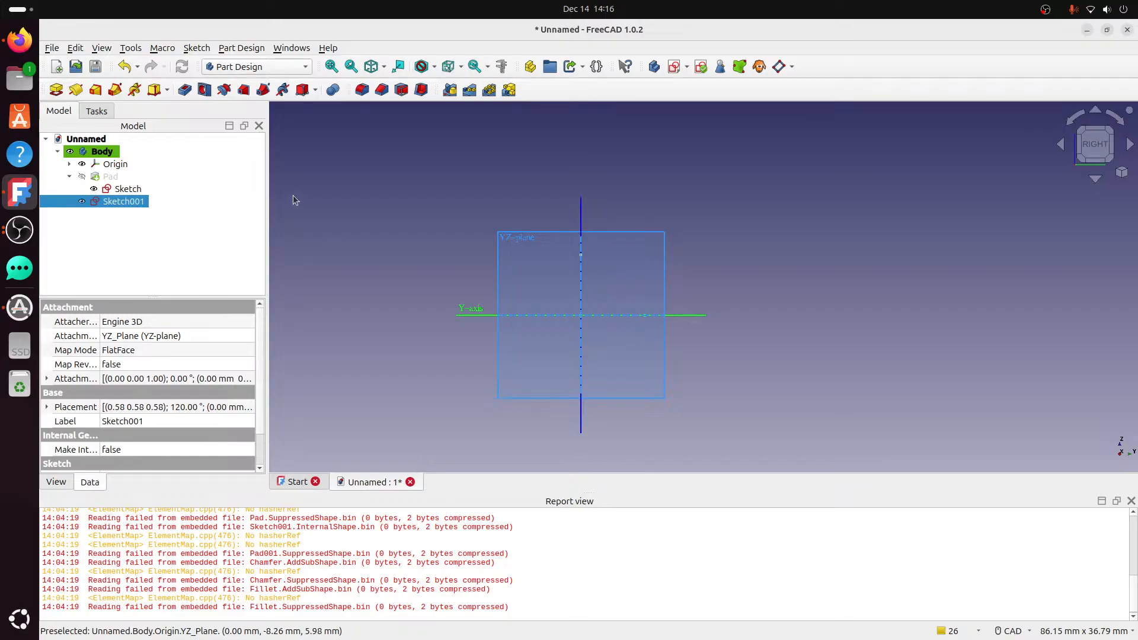
Create a datum plane parallel to the XZ-plane through the outer endpoint of the 6.35 mm line, using XY parallel to plane attachment.
middle_drag(394, 186, 484, 230)
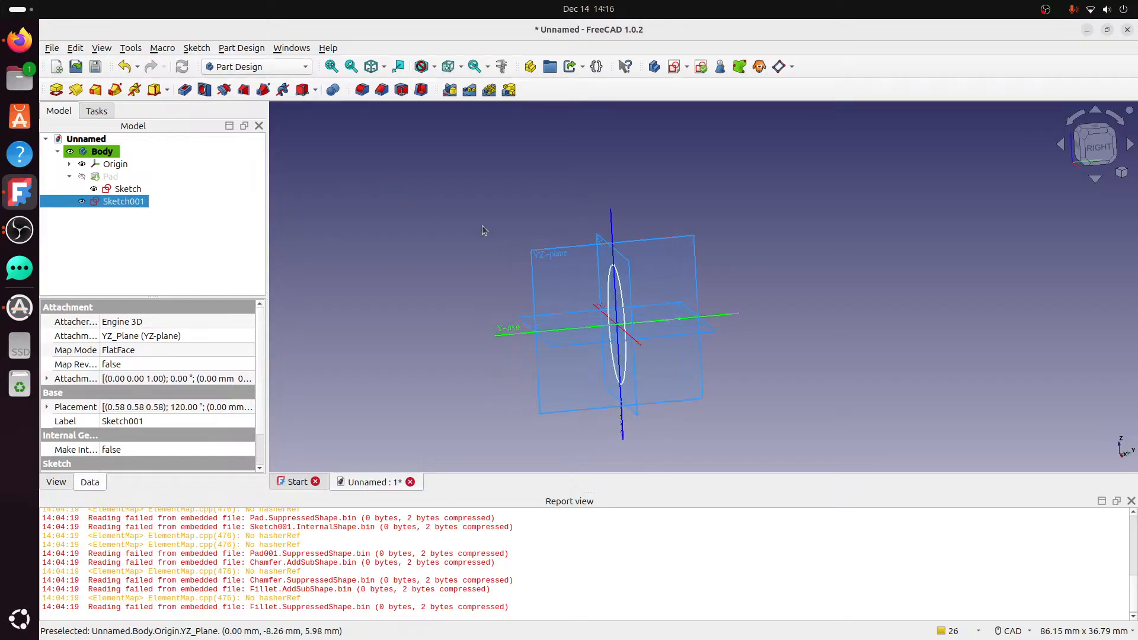
click(1085, 135)
click(733, 342)
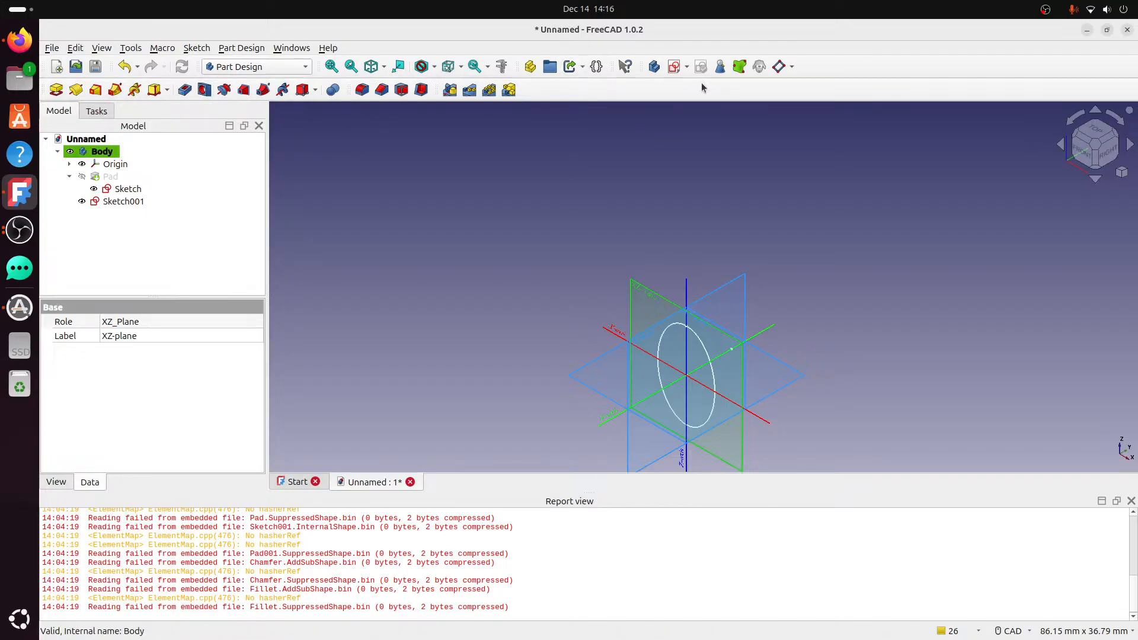
click(778, 67)
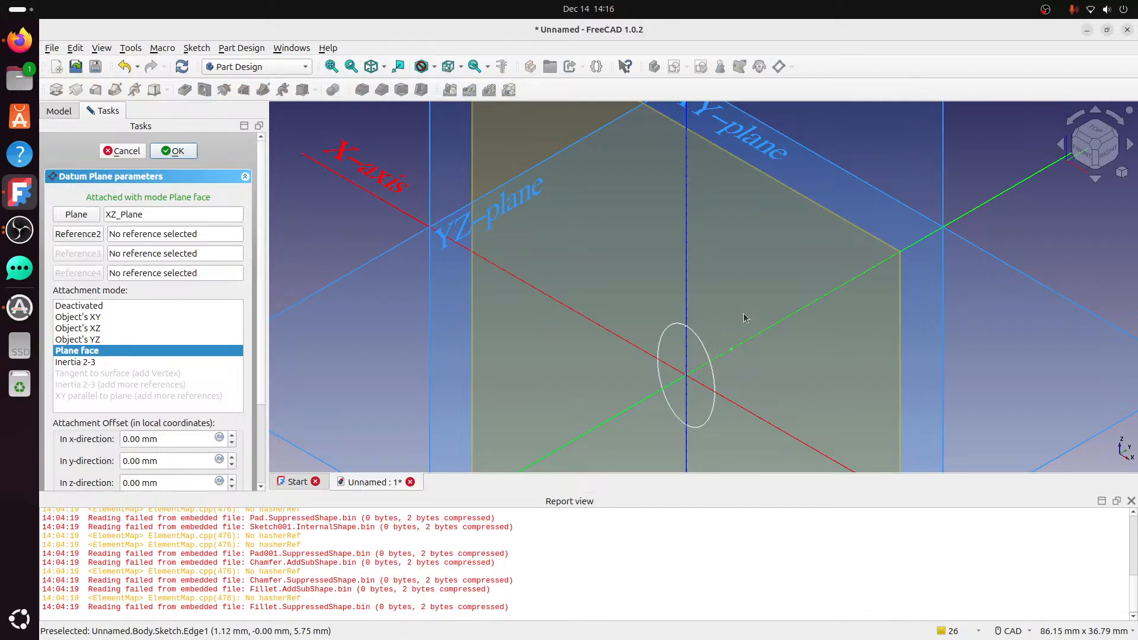
click(77, 233)
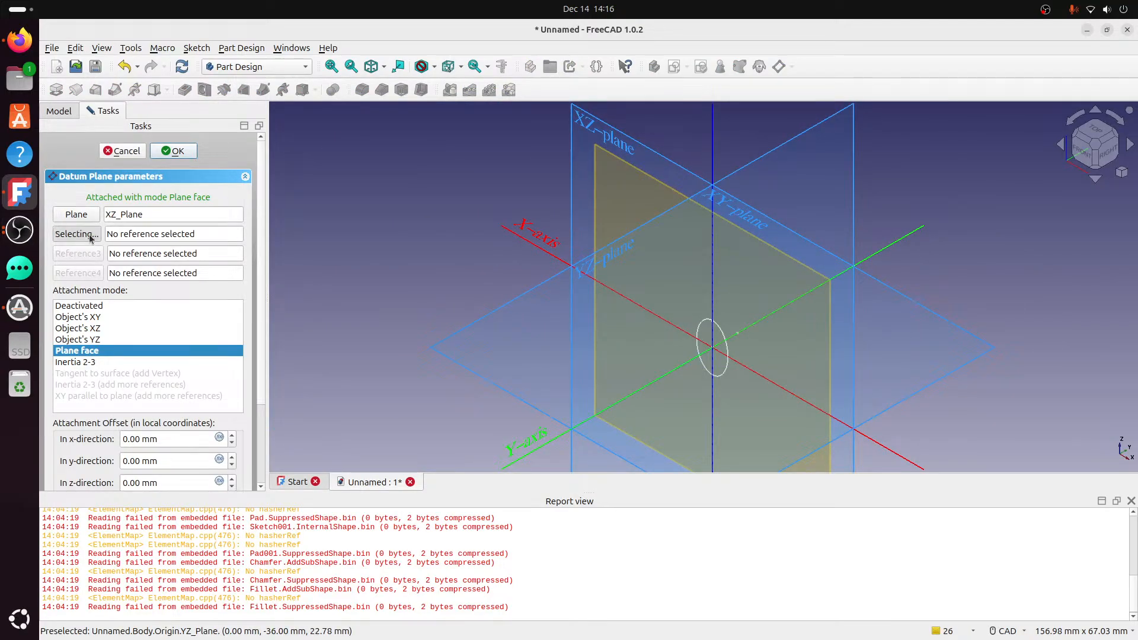
scroll(761, 330, up, 4)
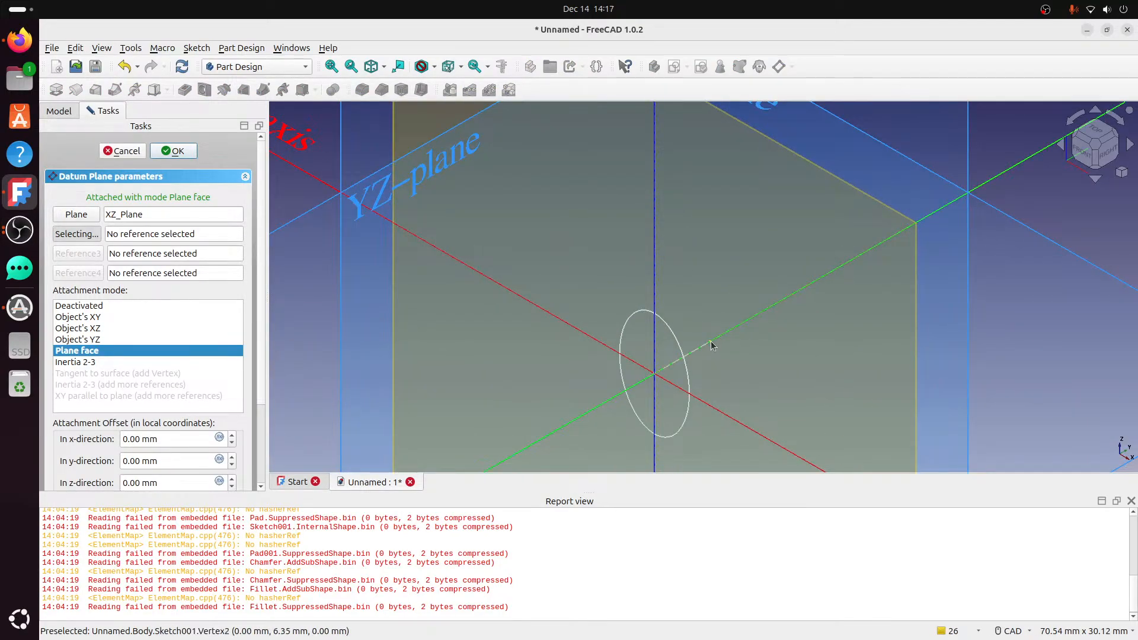
middle_drag(862, 294, 646, 337)
click(644, 333)
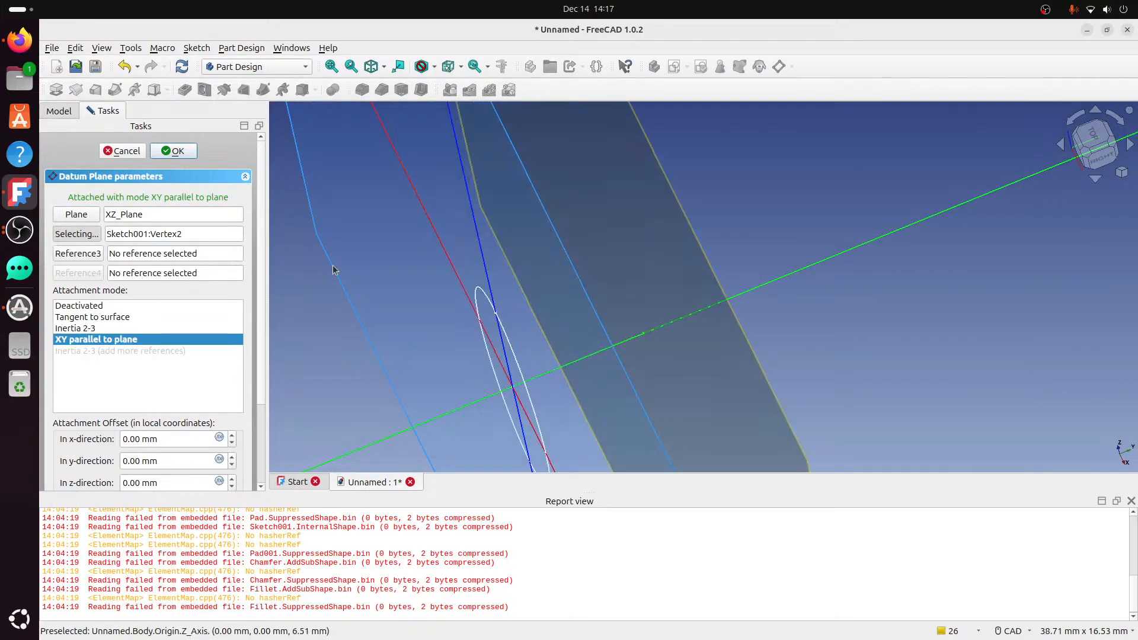
click(177, 151)
Start a new sketch on the YZ-plane and project the datum plane into it as external geometry.
scroll(791, 306, down, 3)
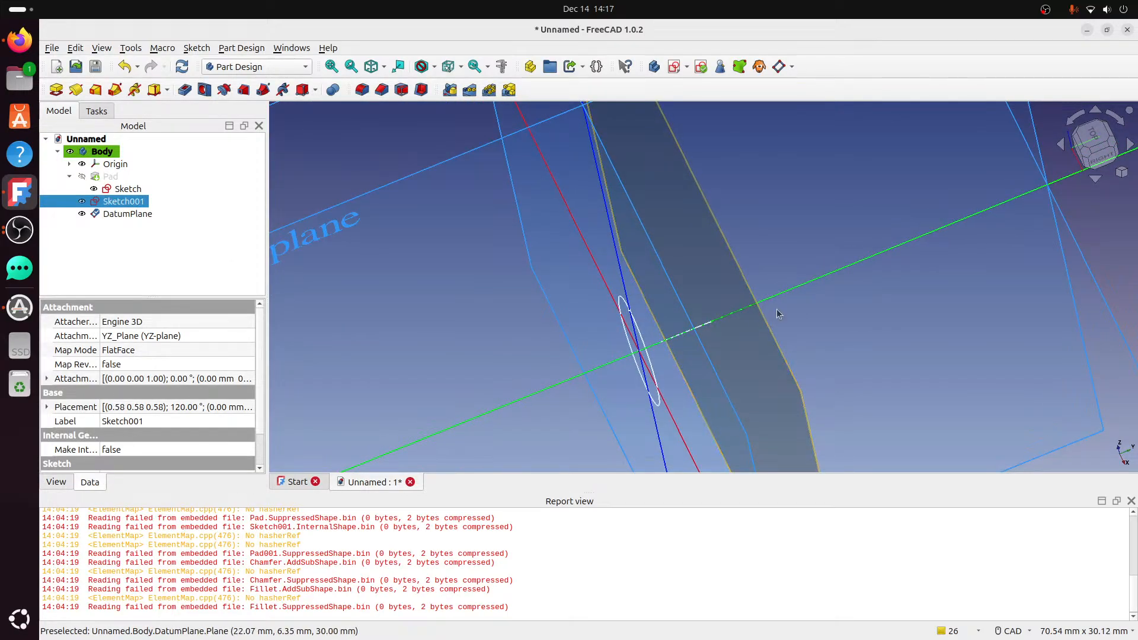
middle_drag(741, 276, 717, 263)
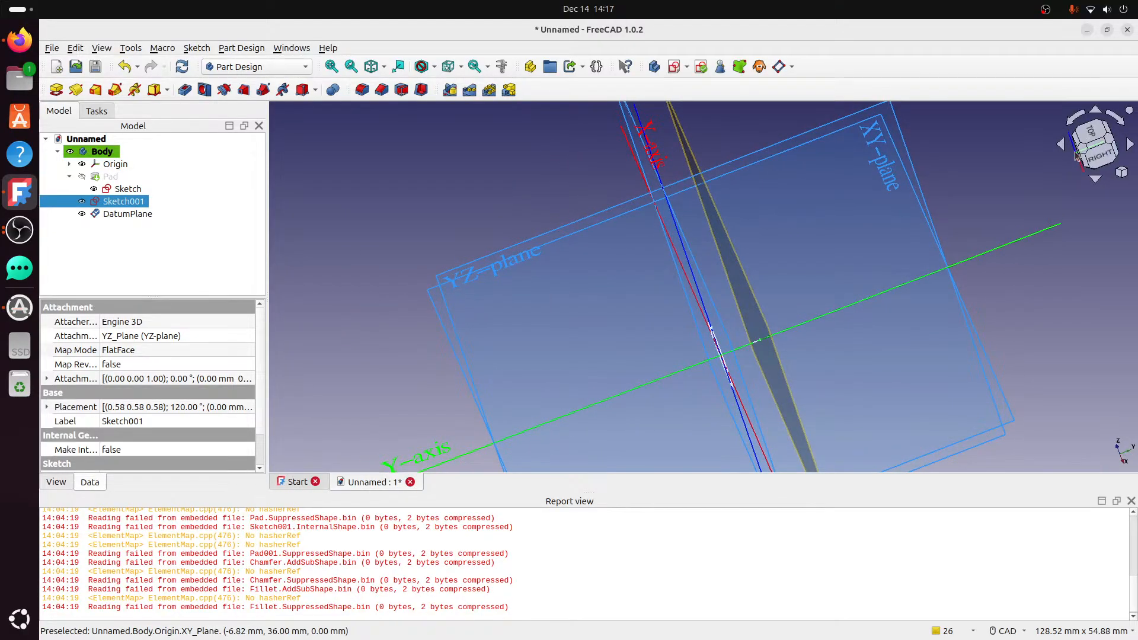
click(1097, 156)
scroll(922, 227, down, 2)
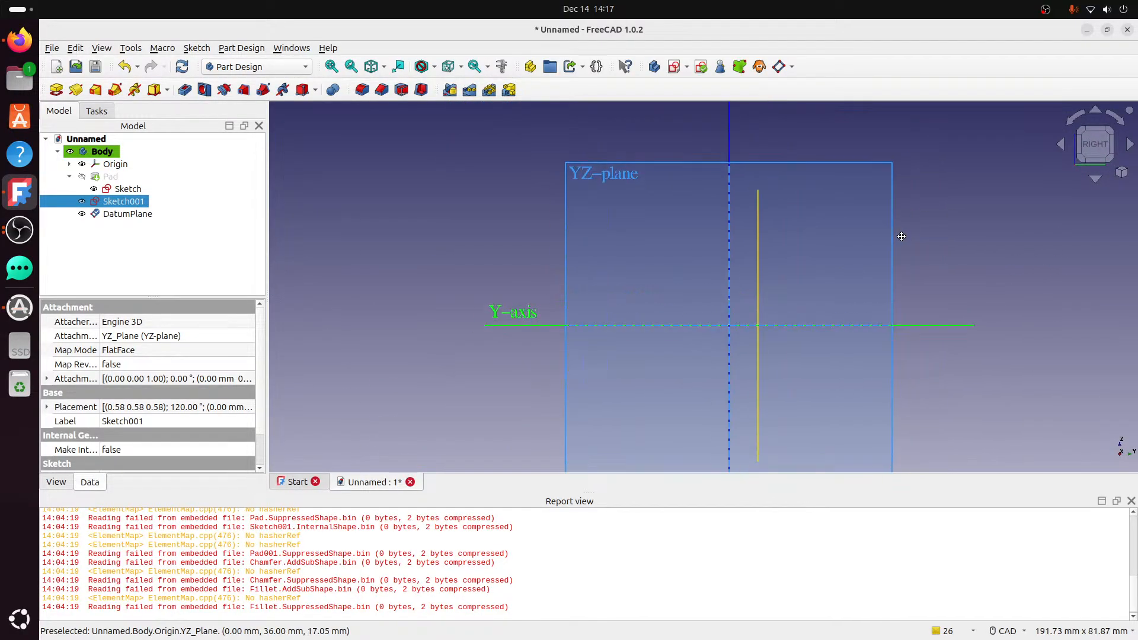
click(580, 198)
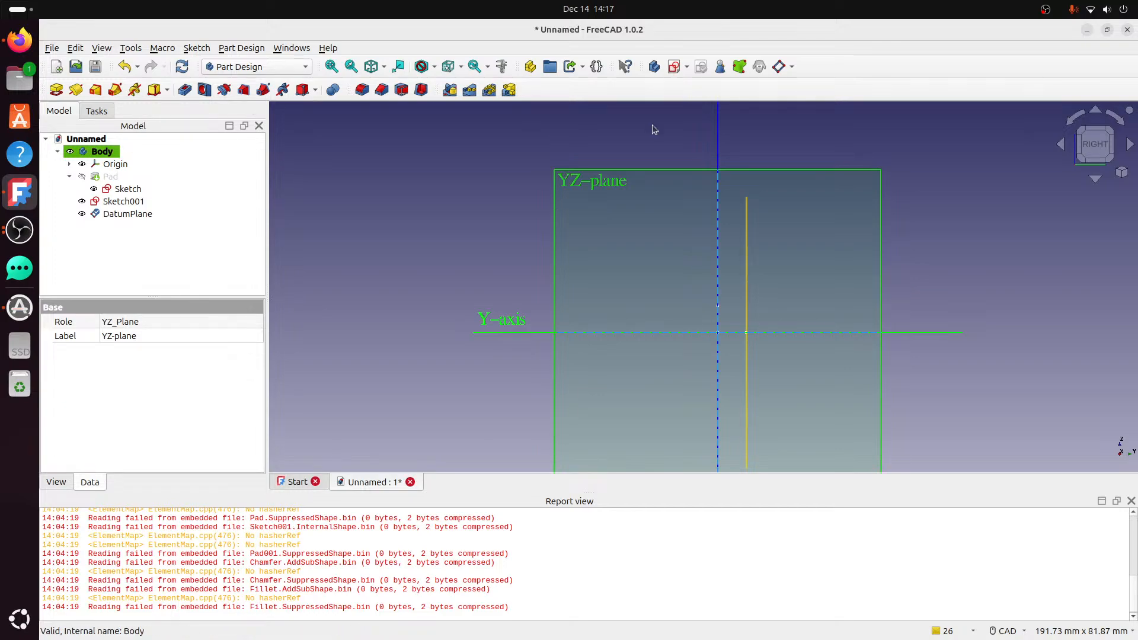
middle_drag(805, 151, 711, 173)
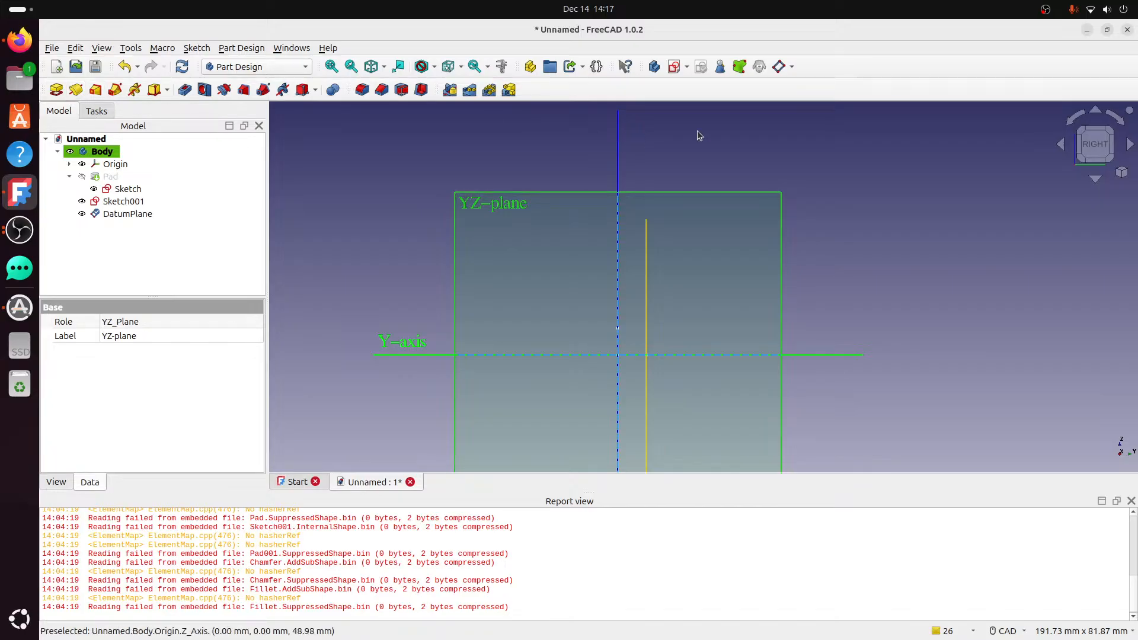
click(673, 66)
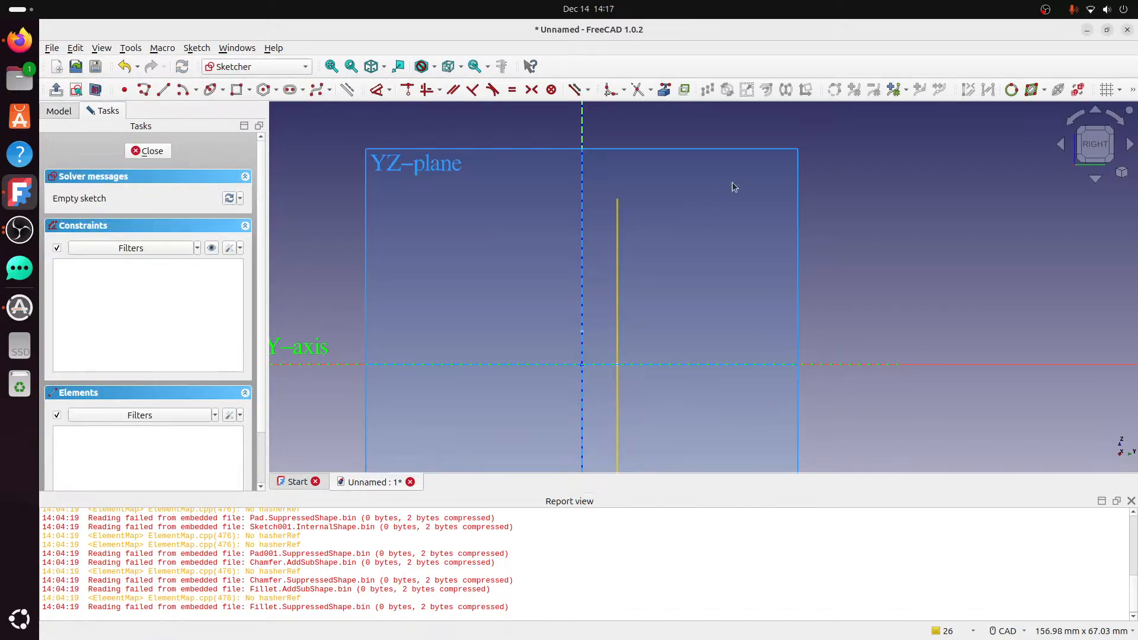
click(663, 90)
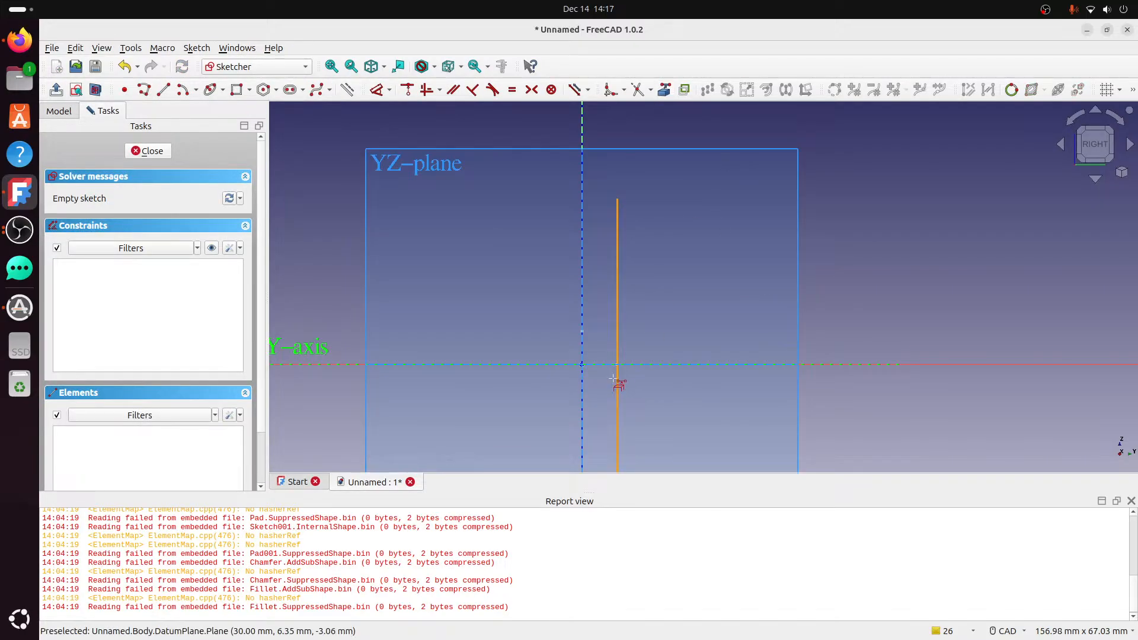
click(619, 347)
Draw a line about 9.4 mm long along the horizontal axis, starting where the projected datum plane crosses it.
middle_drag(715, 310, 614, 274)
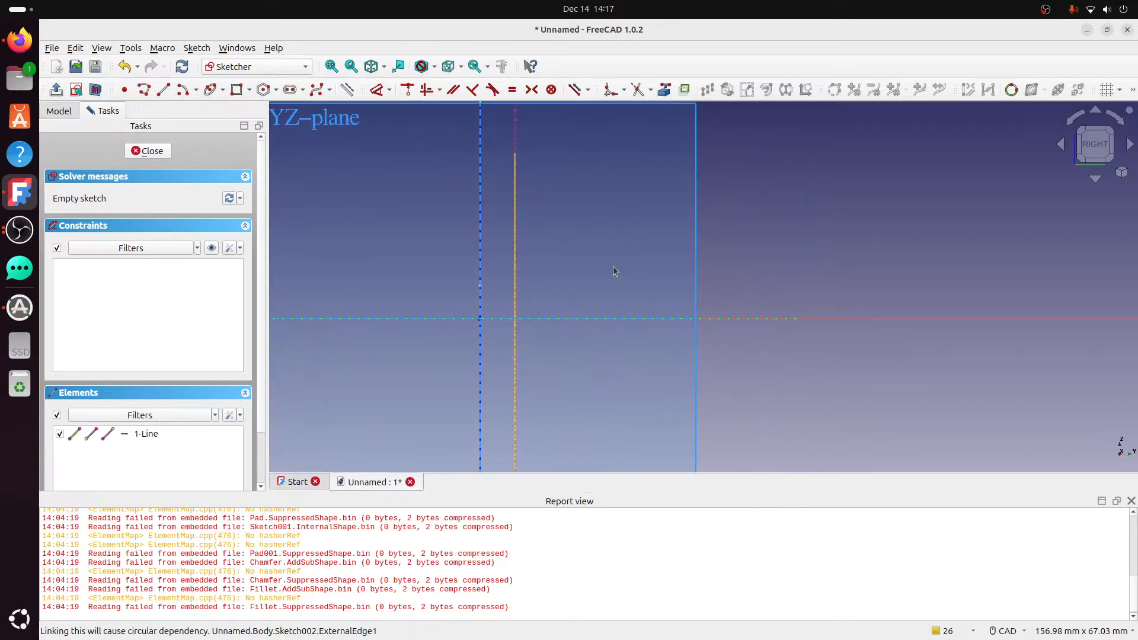
click(164, 94)
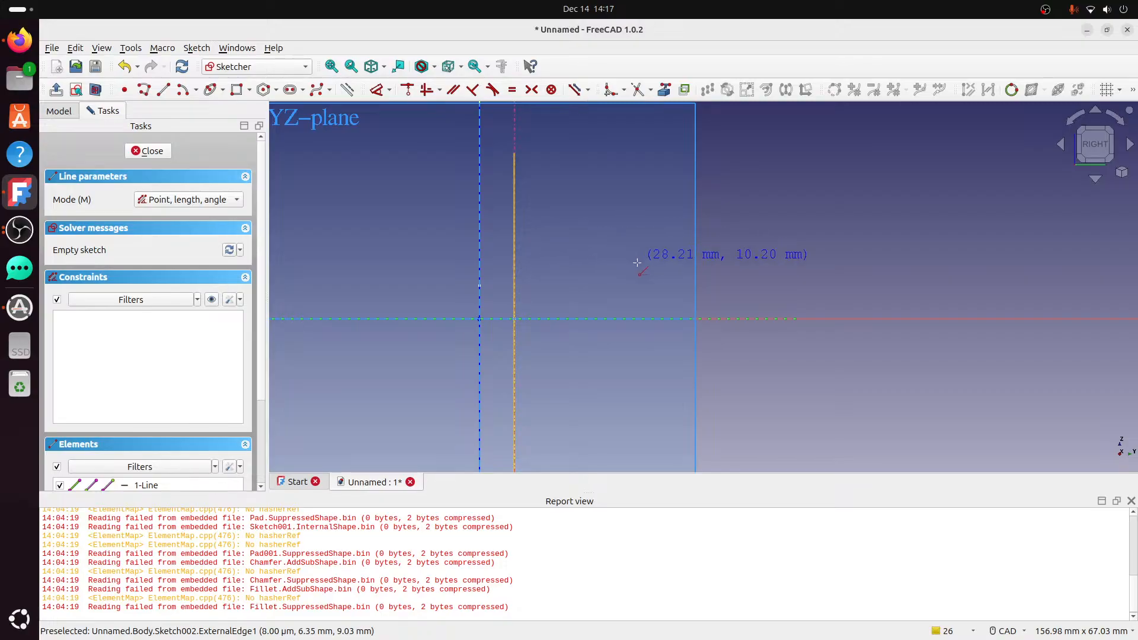
scroll(544, 289, up, 1)
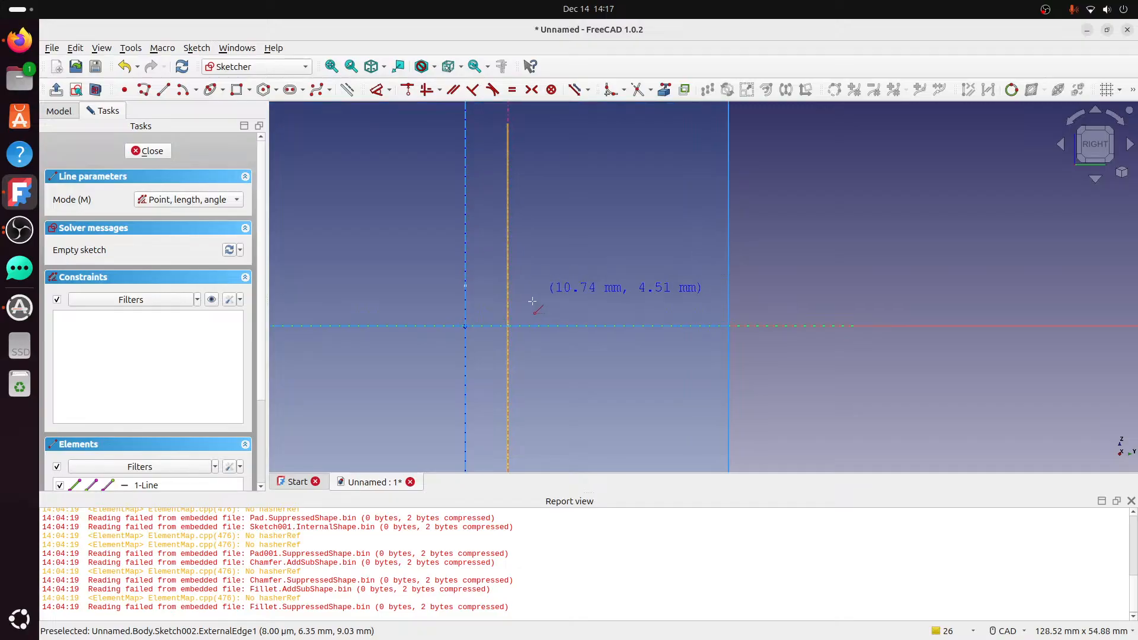
click(507, 324)
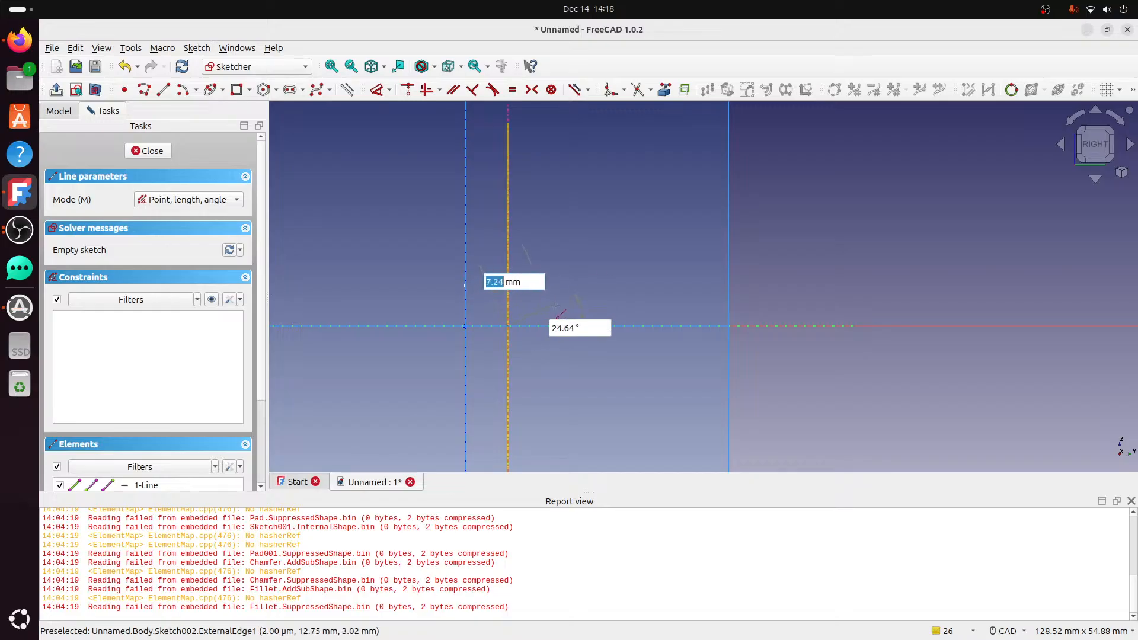
click(571, 326)
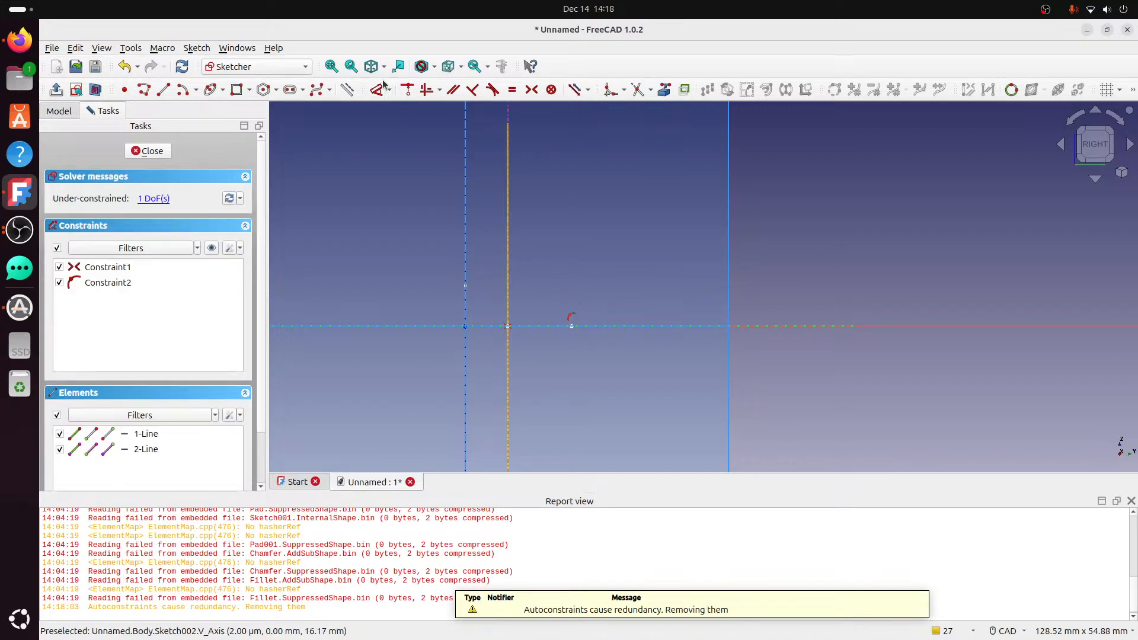
Dimension the new line's length with the expression (6.35*(3/4)) and close the sketch.
click(507, 325)
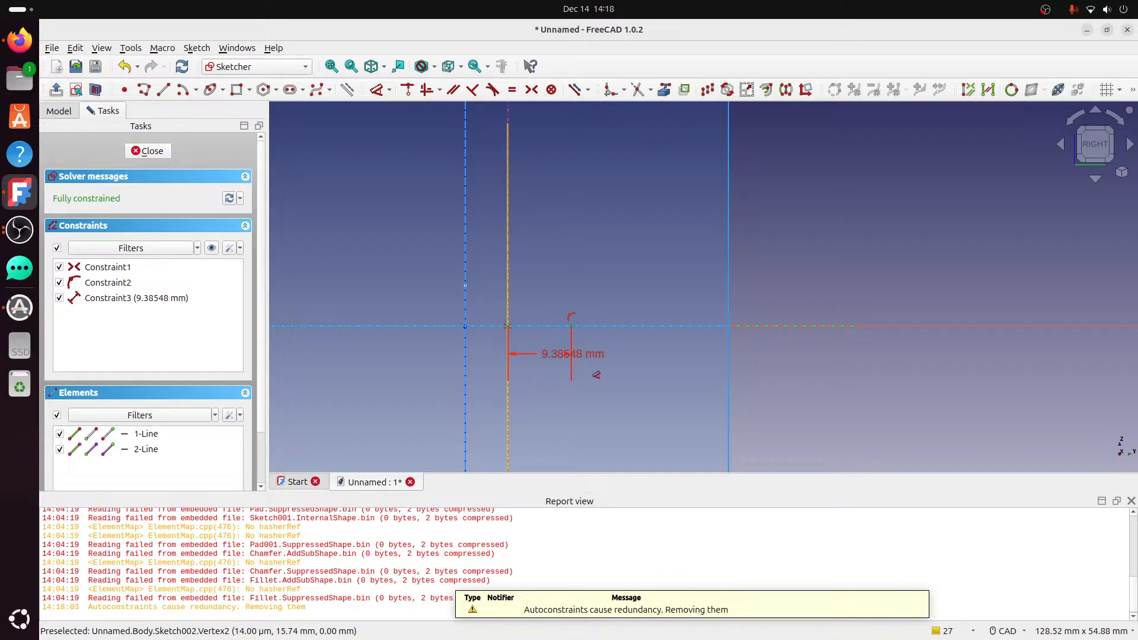
click(649, 386)
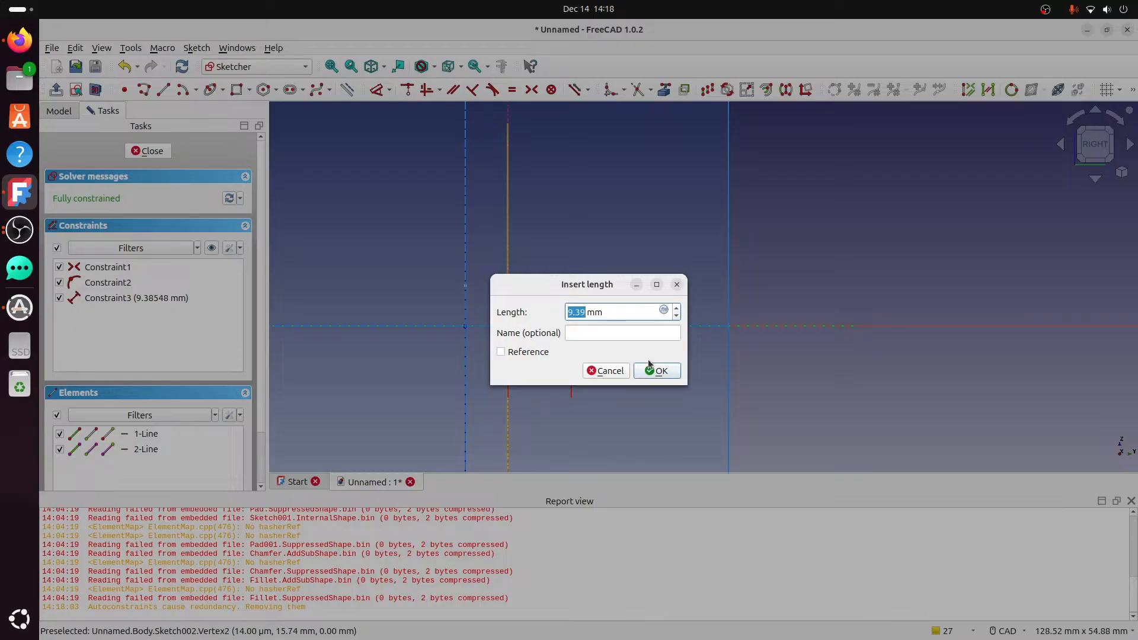
text((6.35*(3/4)))
key(Return)
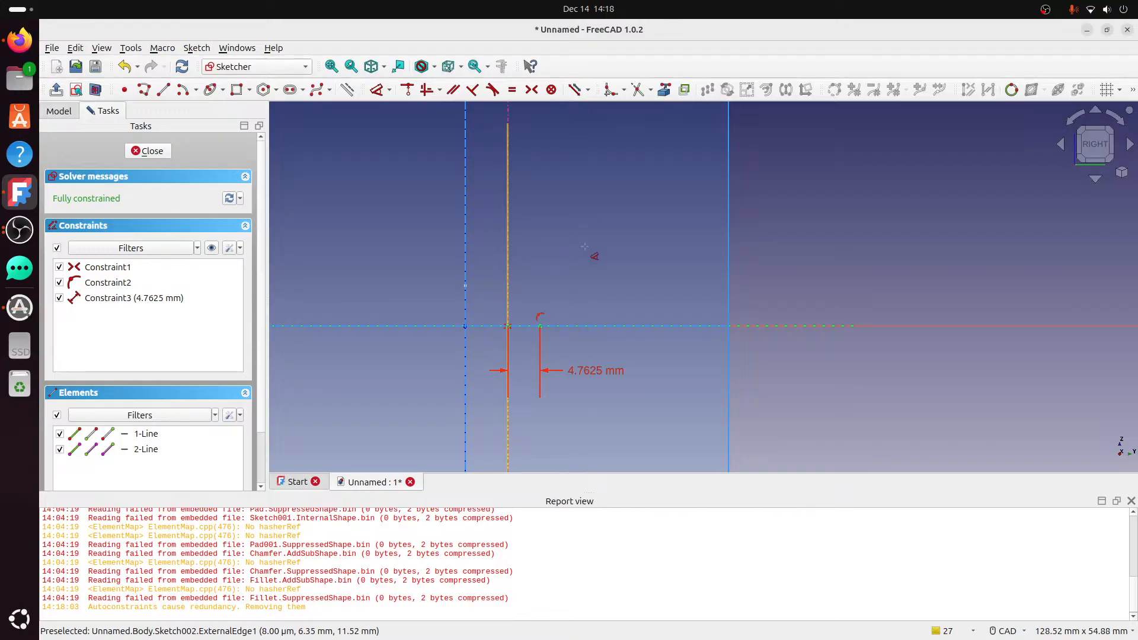
click(145, 151)
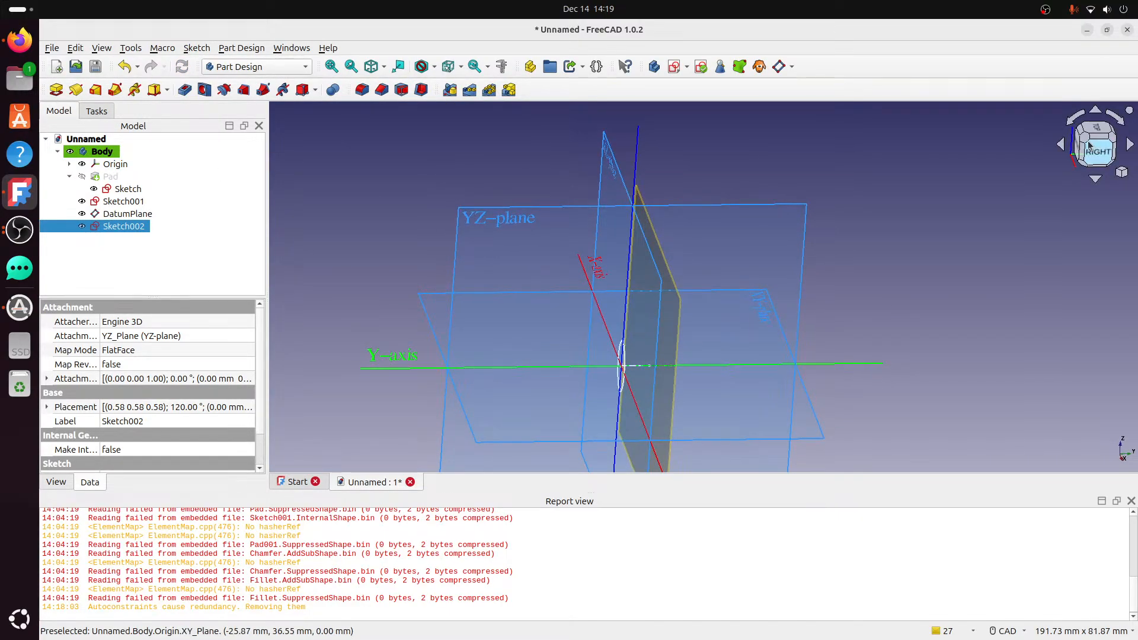
Create a second datum plane parallel to the XZ-plane through the outer endpoint of the new line, using XY parallel to plane attachment.
click(1088, 145)
click(1080, 128)
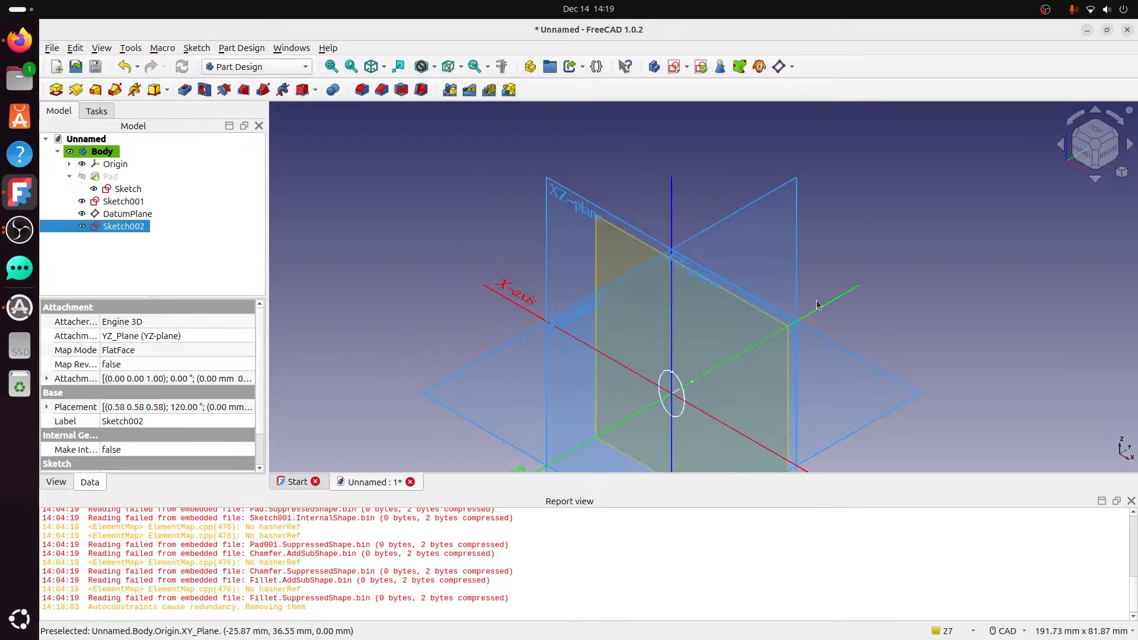
middle_drag(851, 278, 808, 235)
click(716, 259)
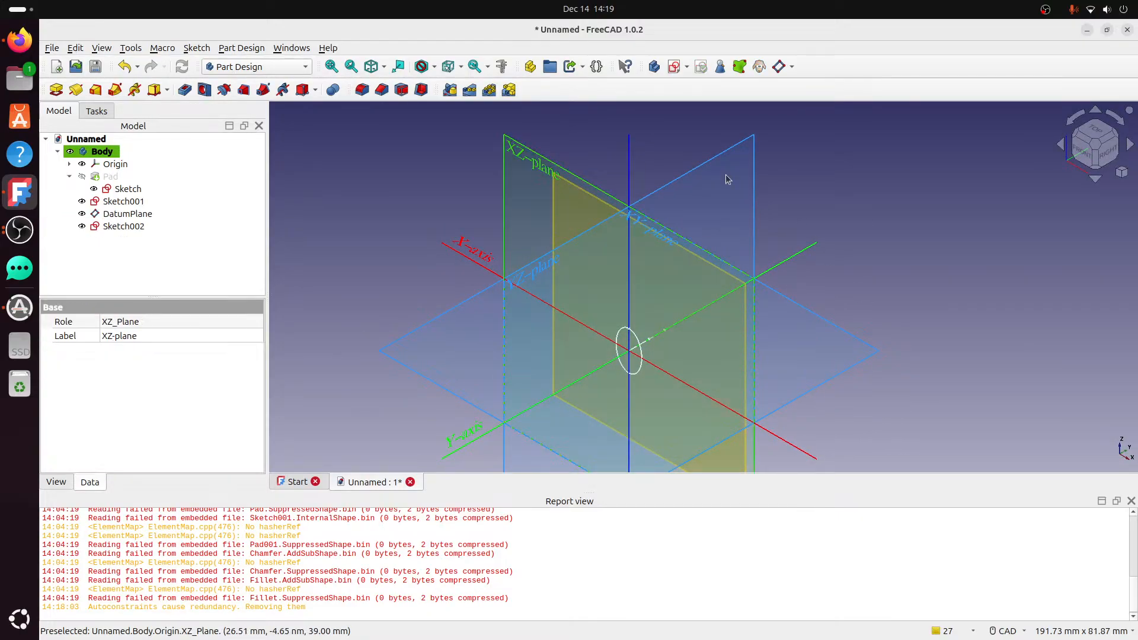
click(779, 66)
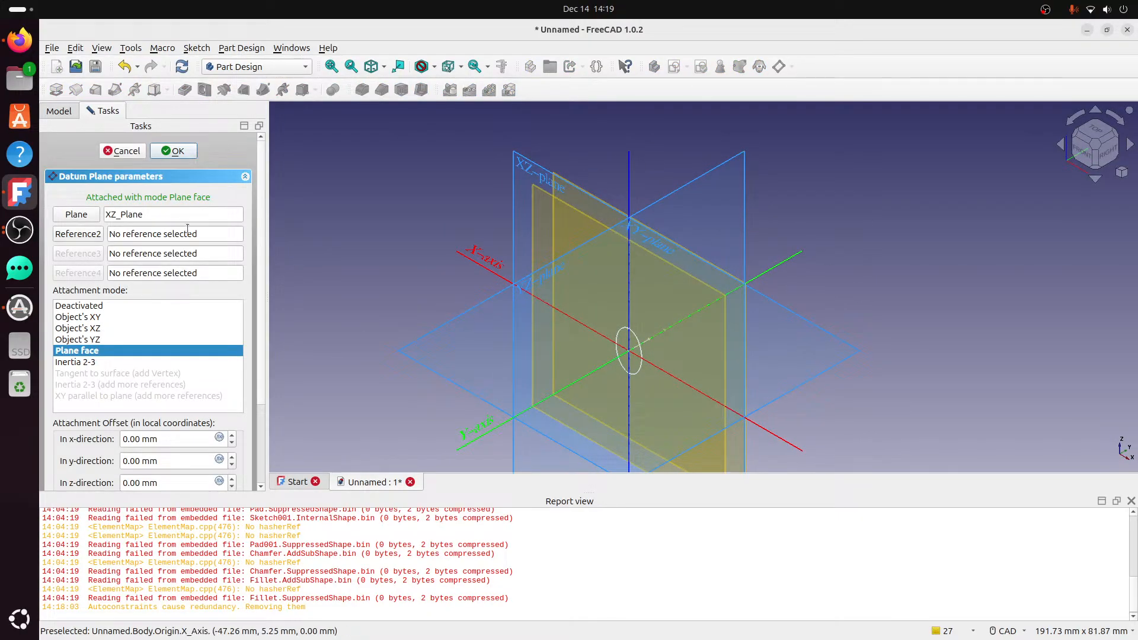
click(77, 234)
scroll(693, 326, up, 3)
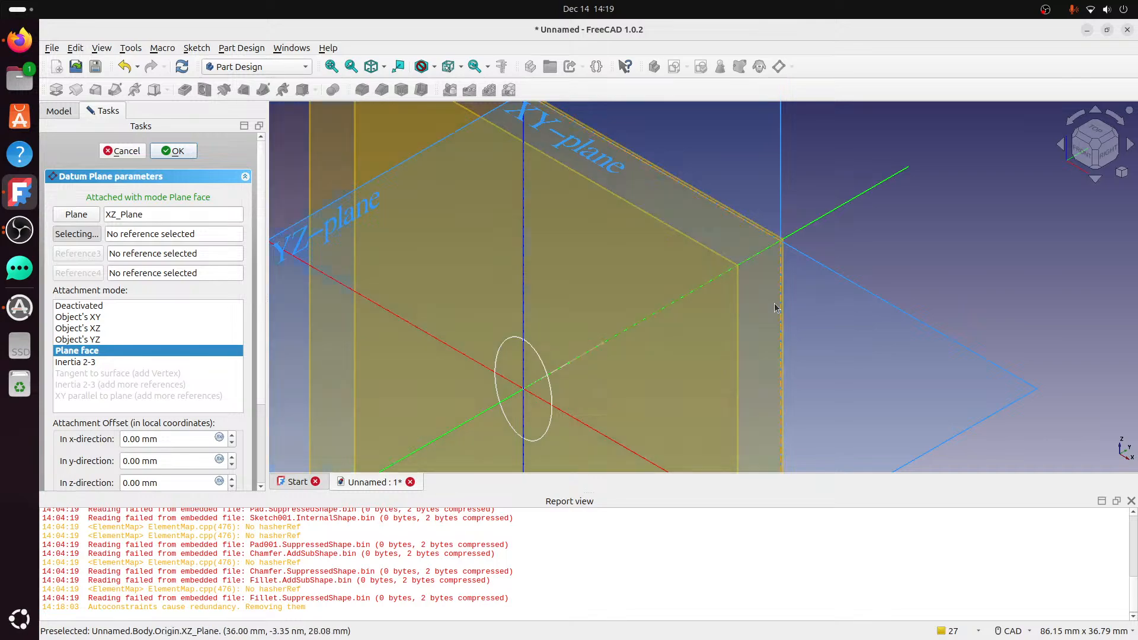
middle_drag(776, 308, 674, 333)
click(574, 301)
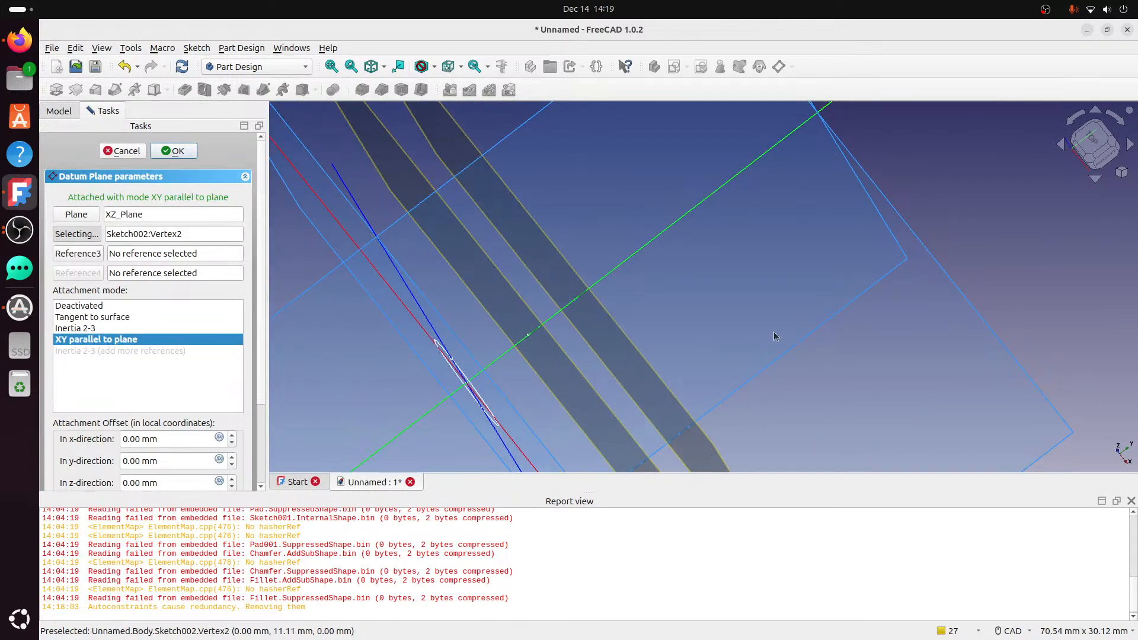
scroll(765, 359, down, 3)
middle_drag(765, 358, 704, 317)
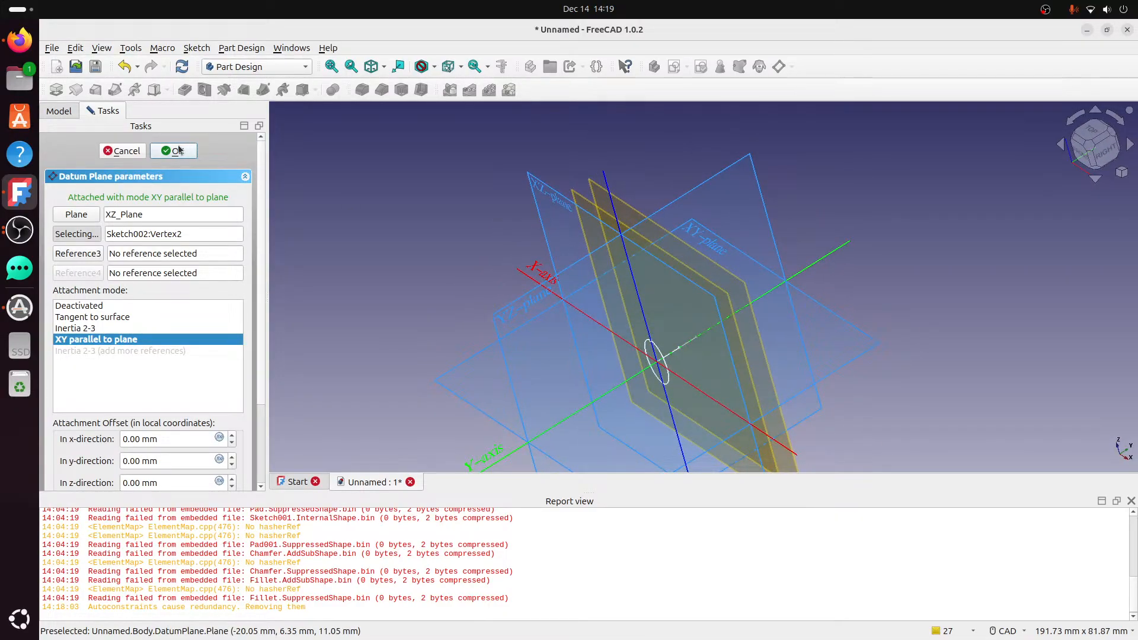
click(176, 150)
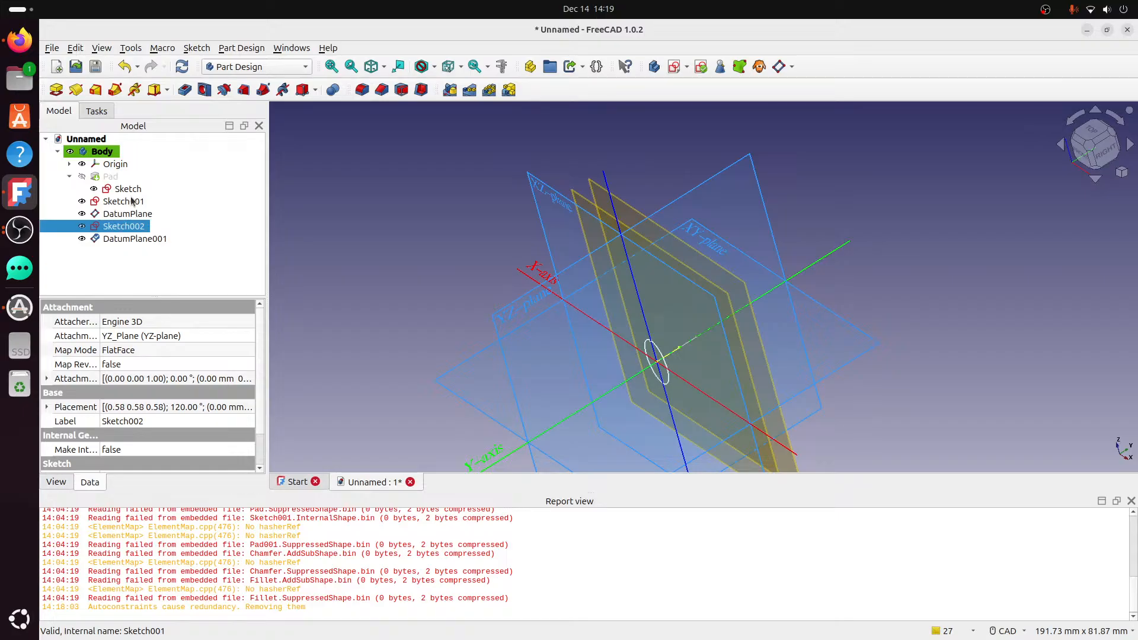
scroll(678, 330, down, 3)
mouse_move(720, 295)
middle_down()
mouse_move(699, 312)
mouse_move(705, 327)
mouse_move(724, 310)
middle_up()
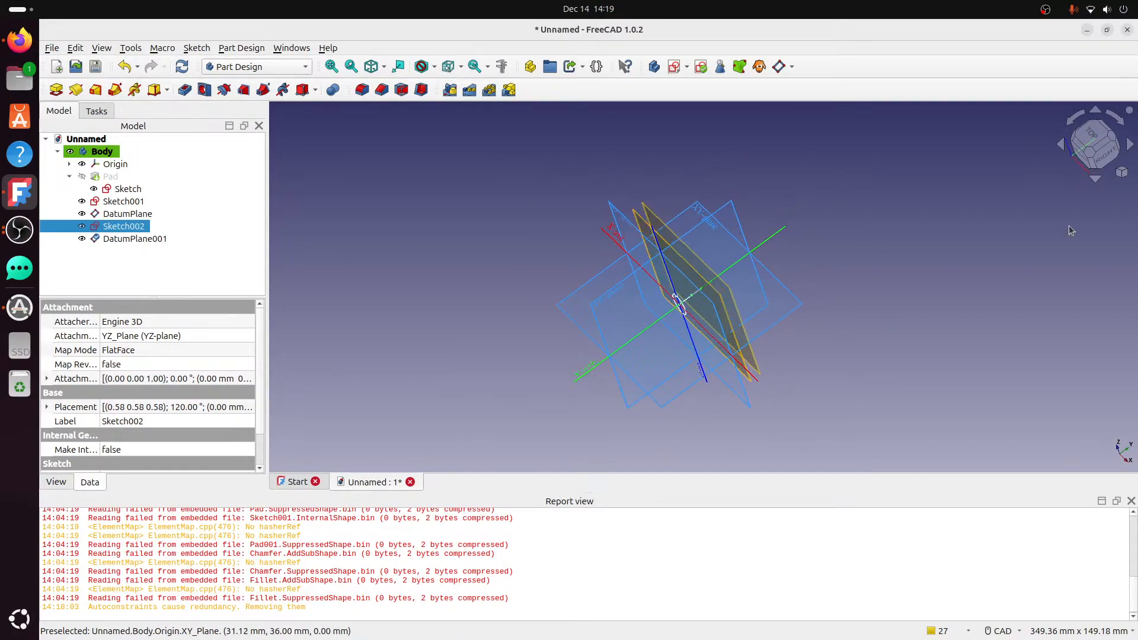
click(1094, 153)
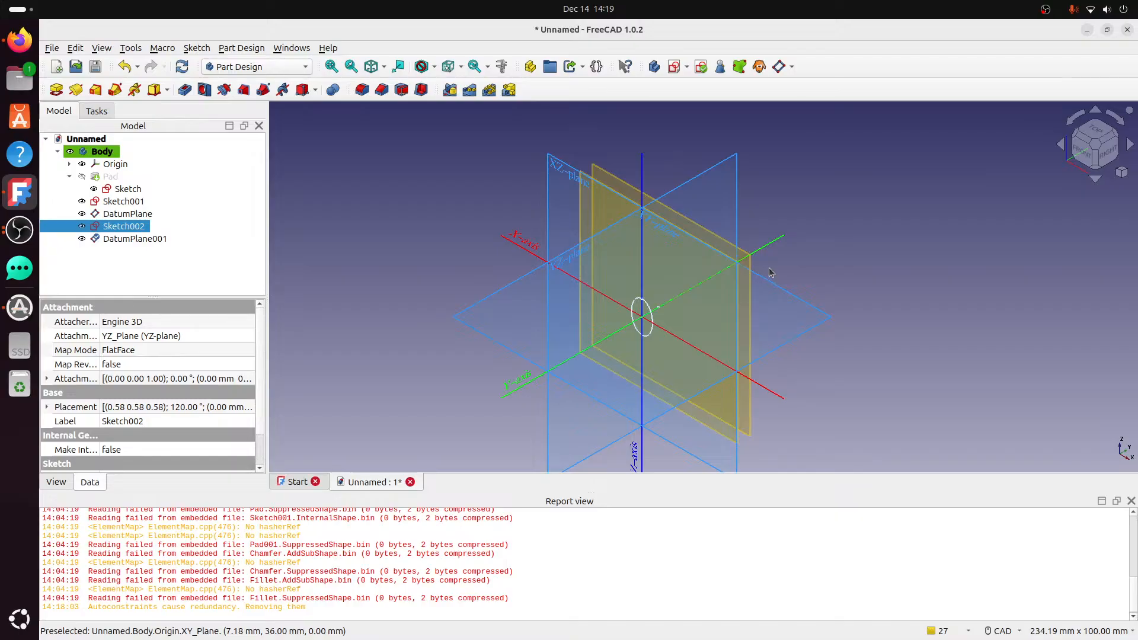
mouse_move(770, 272)
middle_down()
mouse_move(713, 315)
mouse_move(729, 298)
mouse_move(711, 303)
mouse_move(721, 290)
middle_up()
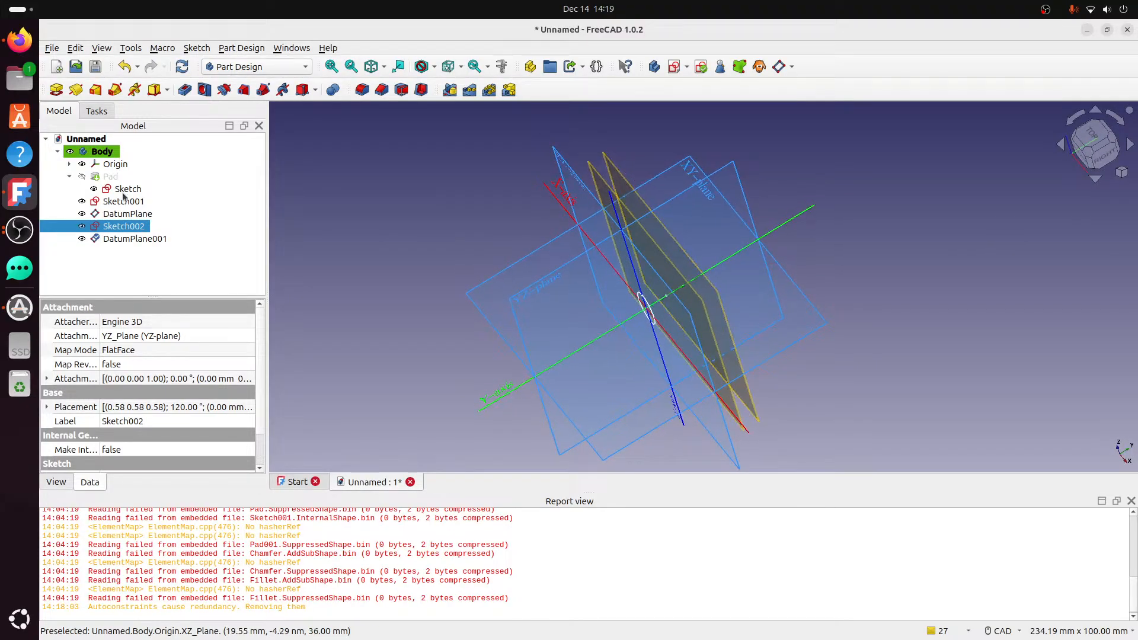
Copy the pad's elliptical profile sketch without its XZ-plane dependency, paste it, and move the copy into the body.
click(129, 203)
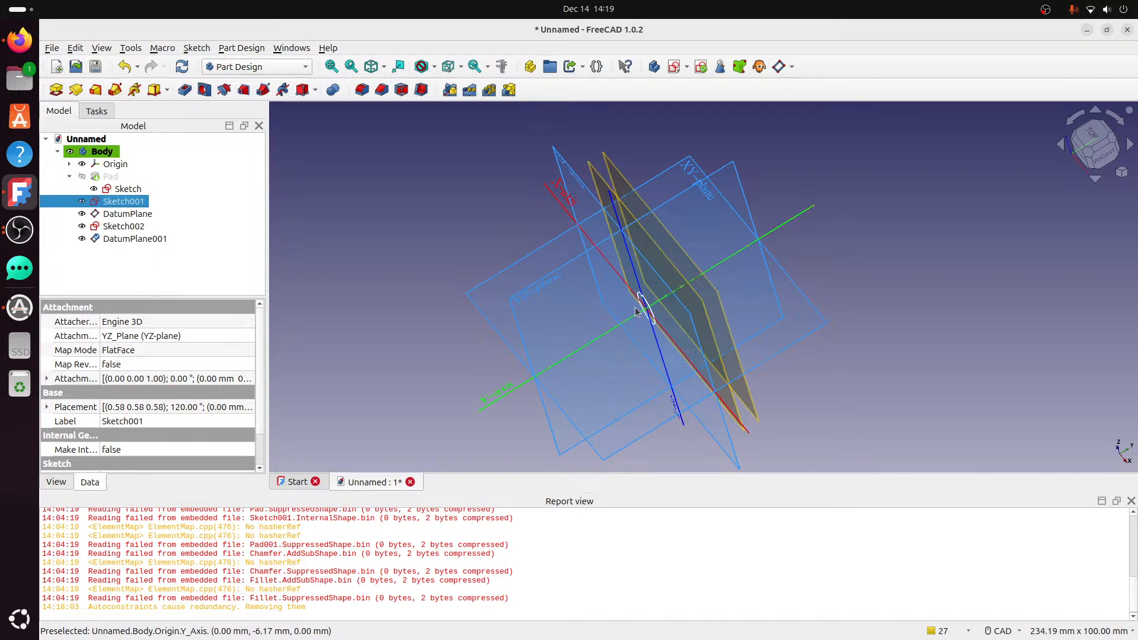
scroll(649, 300, up, 5)
click(133, 188)
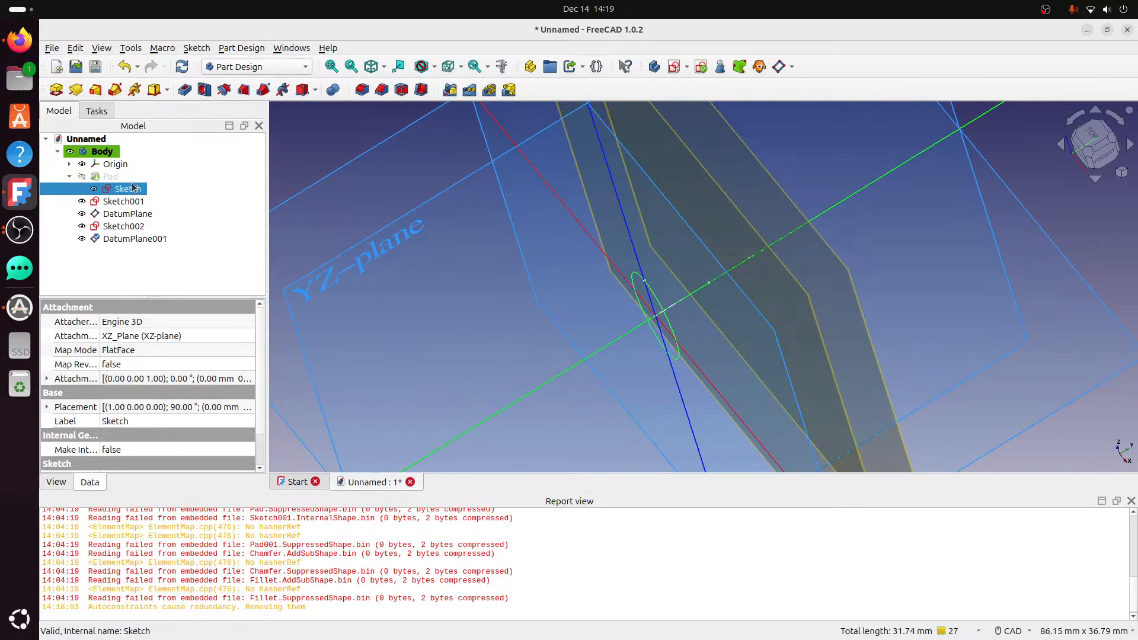
key(ctrl+e)
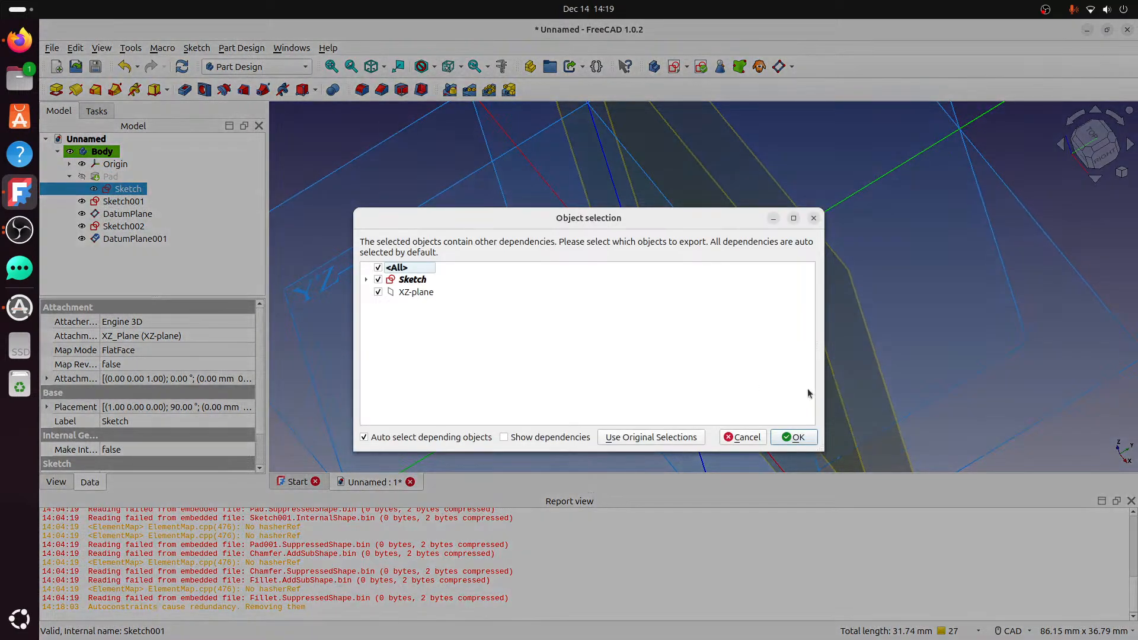
click(381, 295)
click(794, 437)
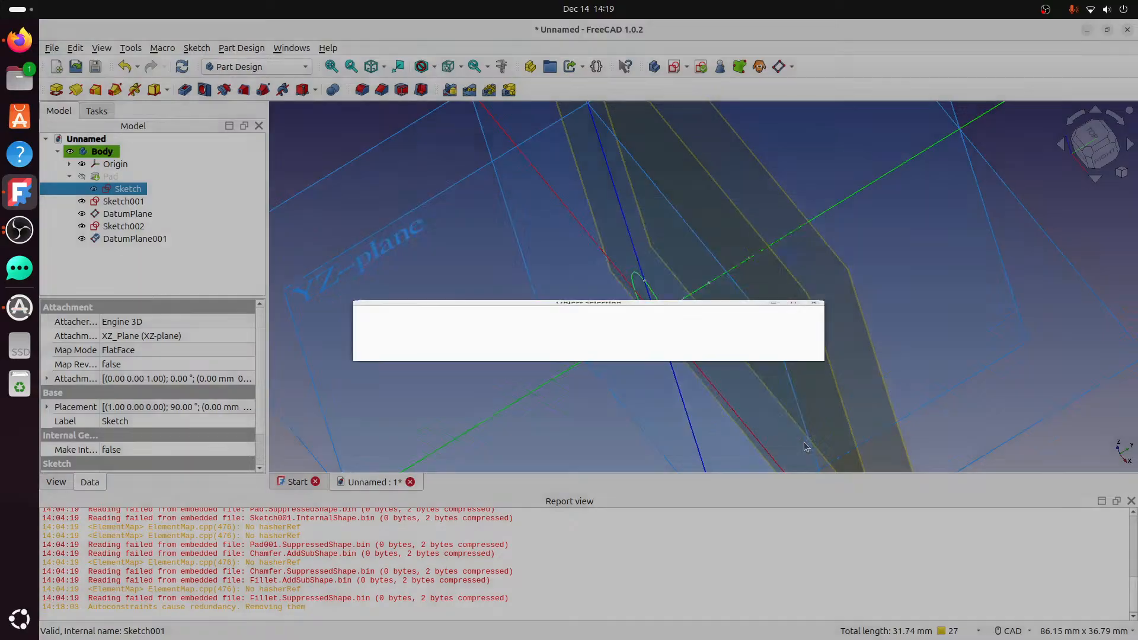
click(145, 270)
key(ctrl+v)
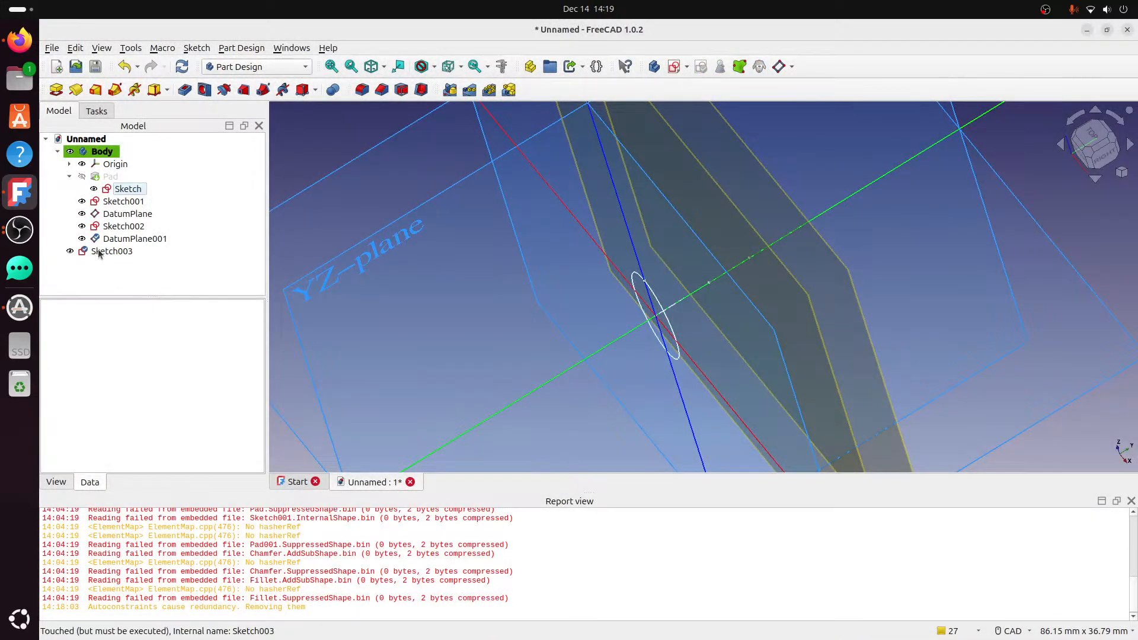
mouse_move(100, 252)
mouse_down()
mouse_move(149, 245)
mouse_move(151, 256)
mouse_up()
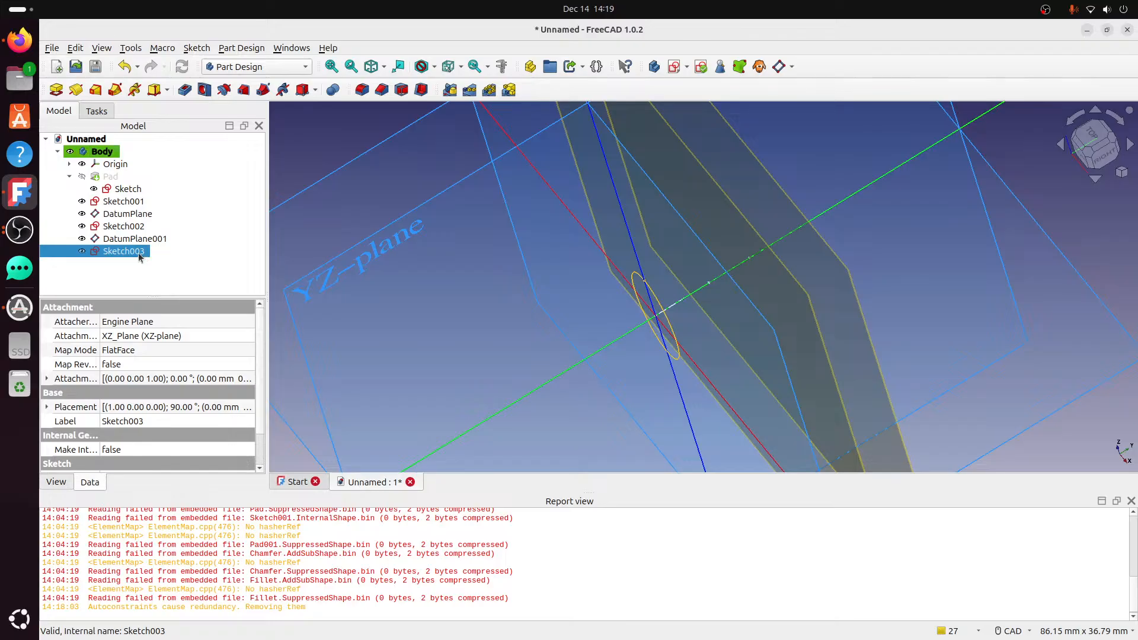
Reattach the copied ellipse sketch to the first datum plane, keeping Plane face as the attachment mode.
right_click(140, 256)
click(52, 279)
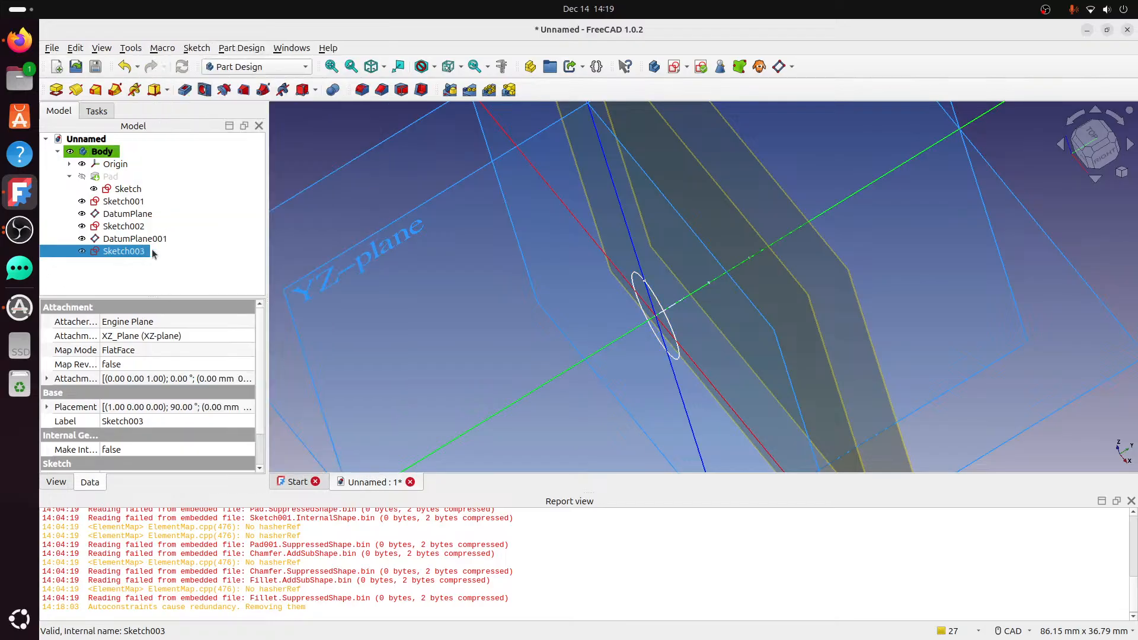
click(152, 350)
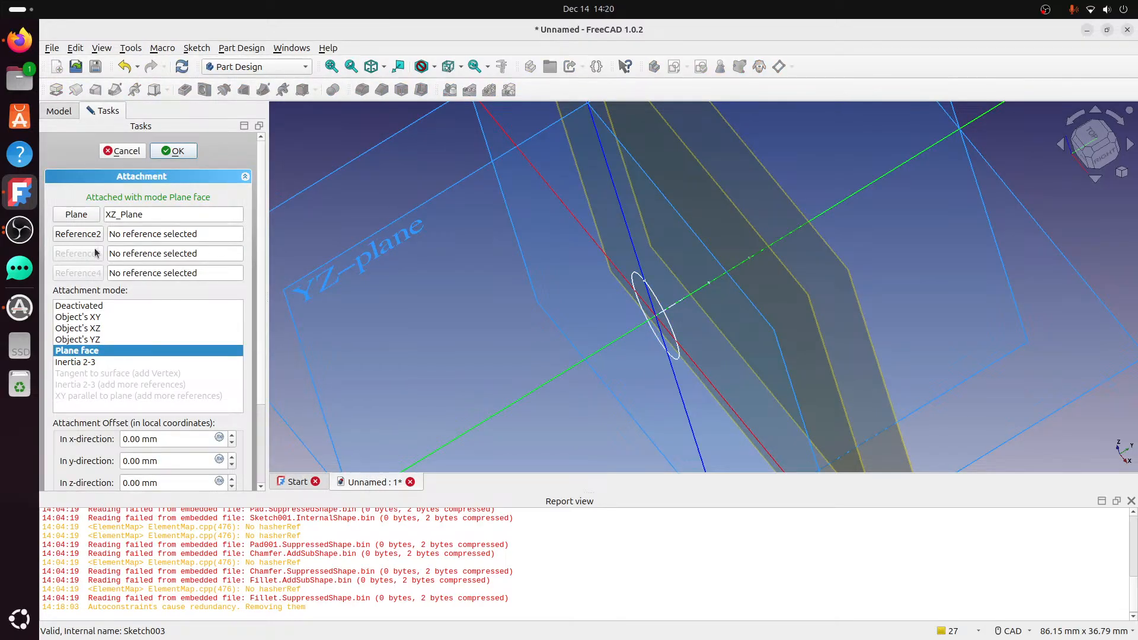
click(88, 235)
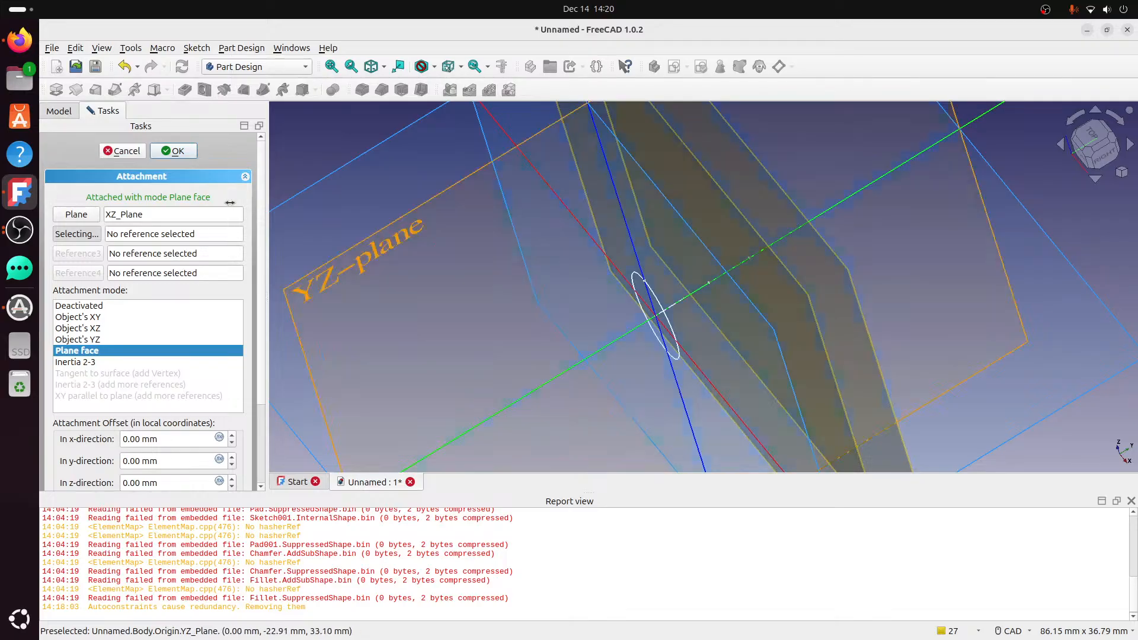
click(93, 215)
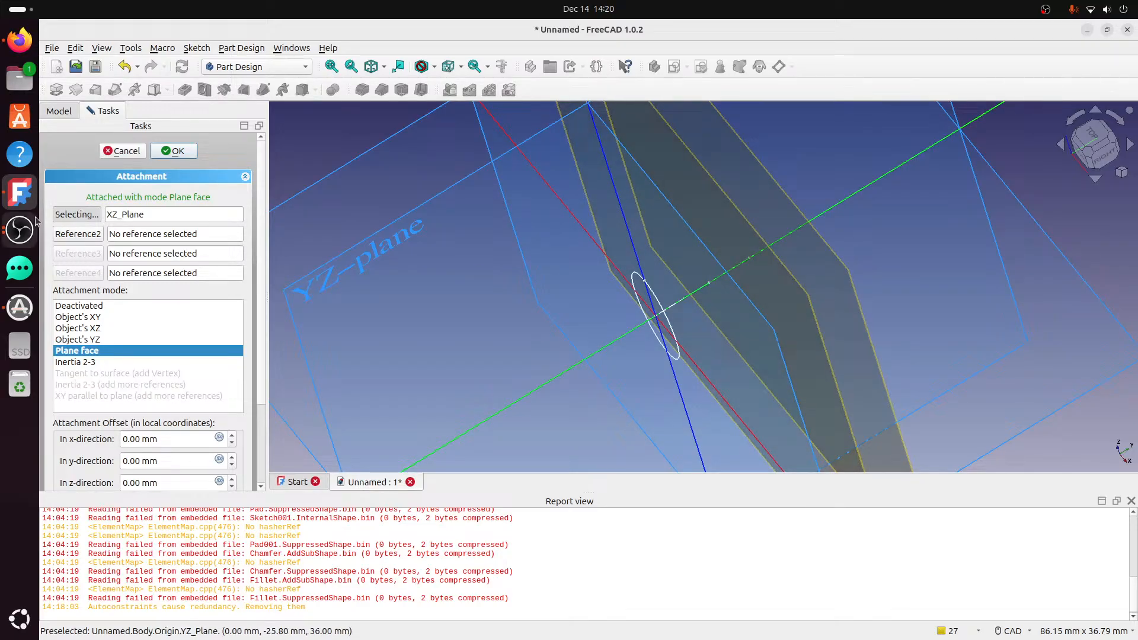
click(778, 257)
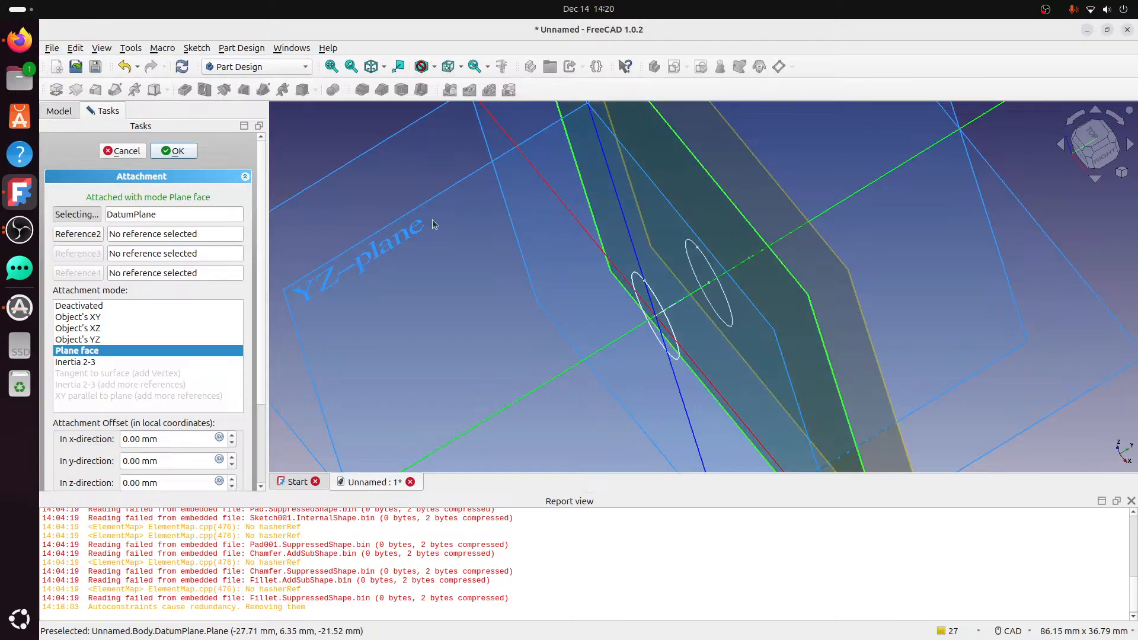
click(194, 155)
In the copied sketch, draw a larger ellipse centered on the origin with a vertical semi-major axis of about 9.65 mm.
middle_drag(784, 277, 833, 265)
click(966, 259)
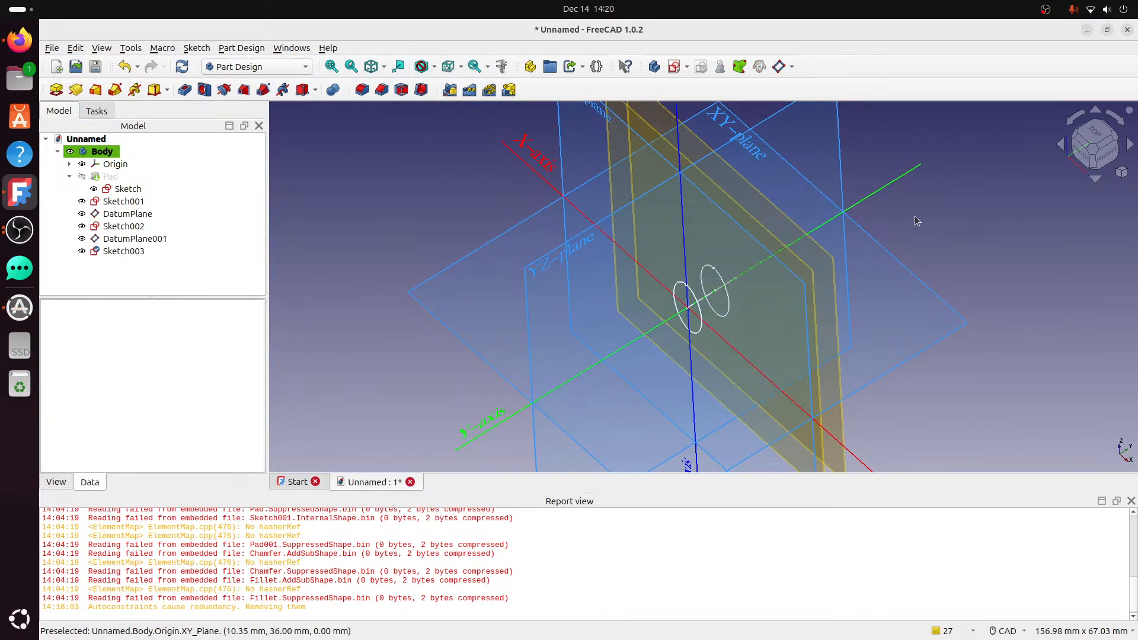
middle_drag(914, 217, 902, 251)
scroll(780, 304, up, 2)
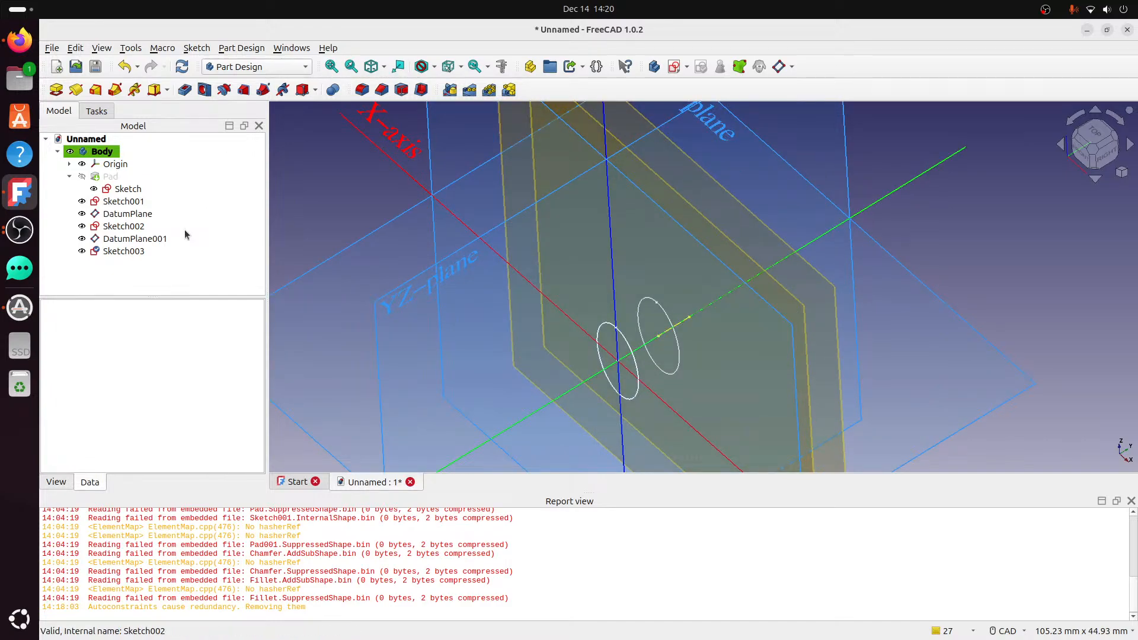
double_click(131, 251)
scroll(684, 353, up, 2)
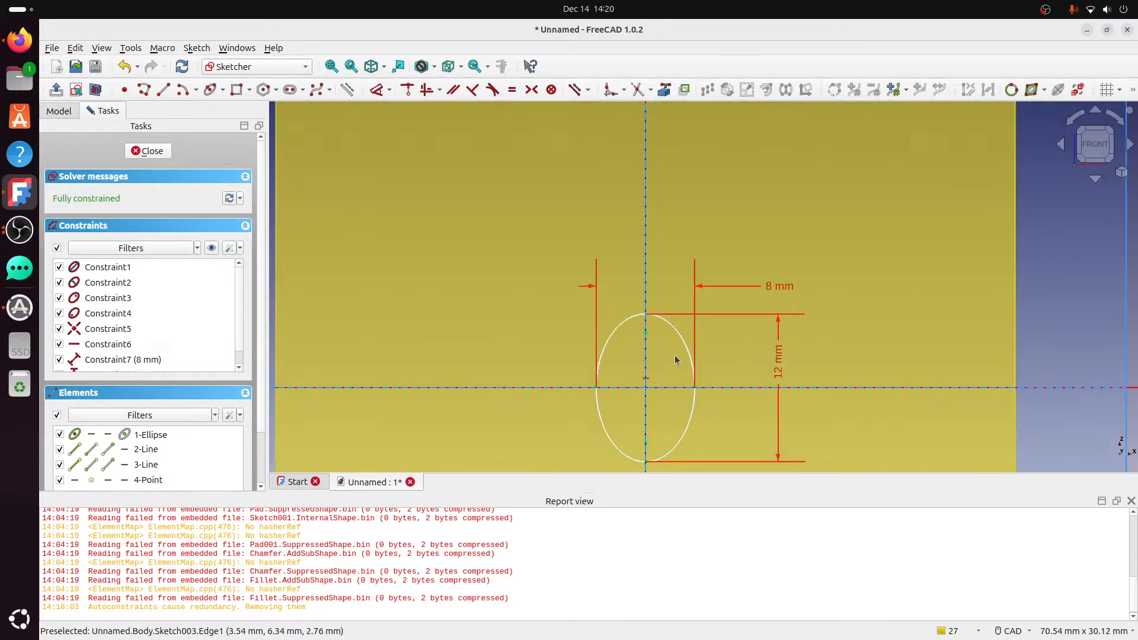
middle_drag(639, 327, 581, 290)
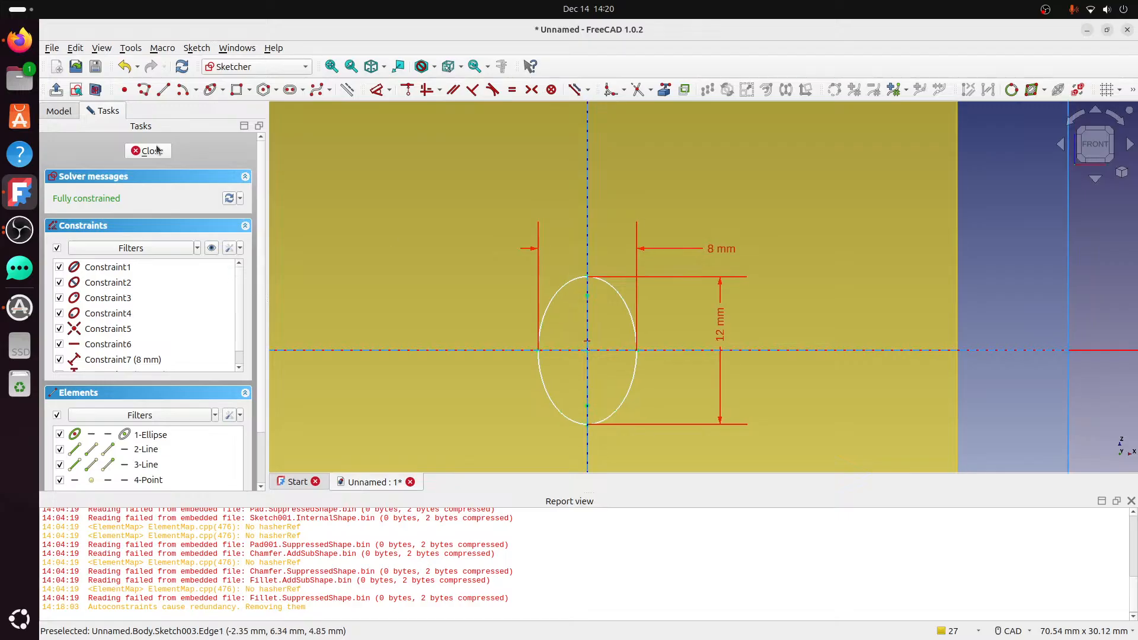
scroll(474, 202, down, 1)
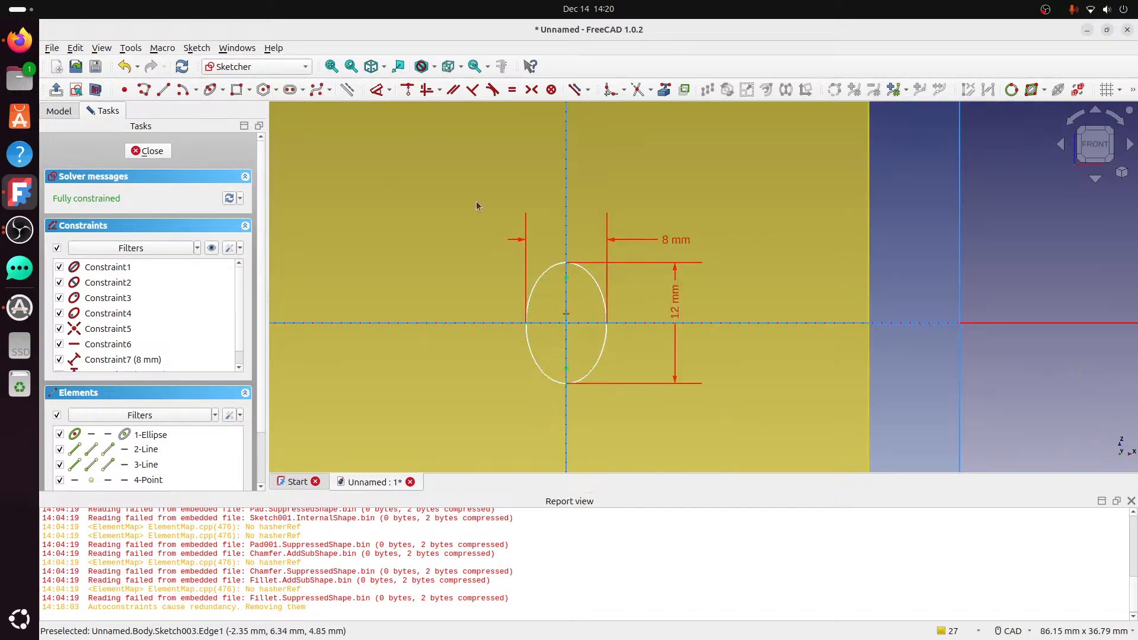
click(210, 89)
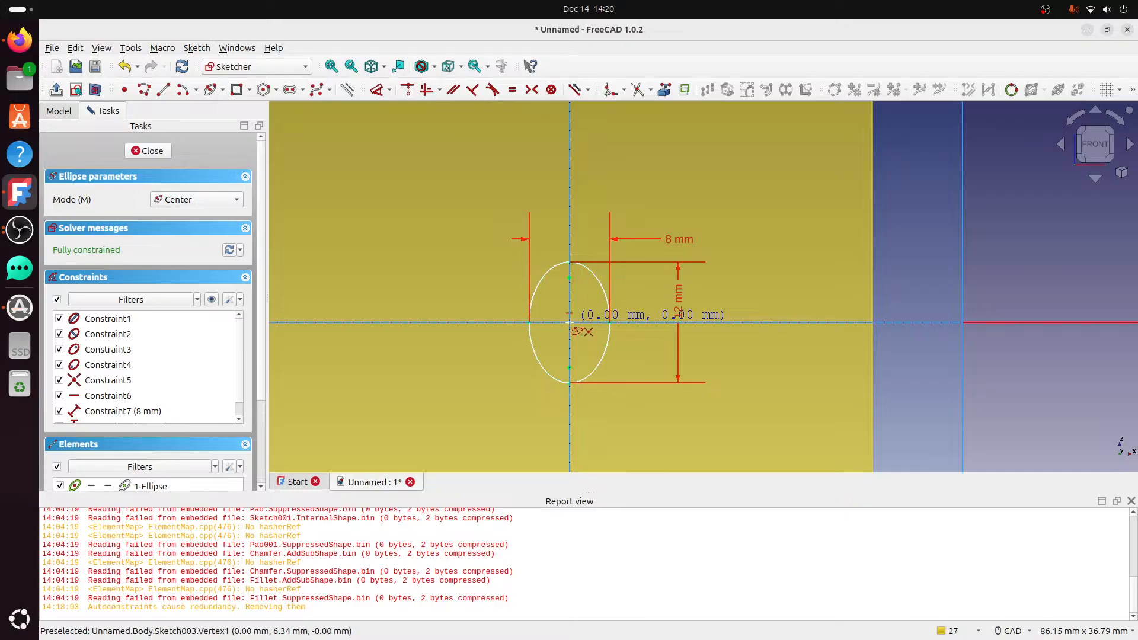
click(569, 322)
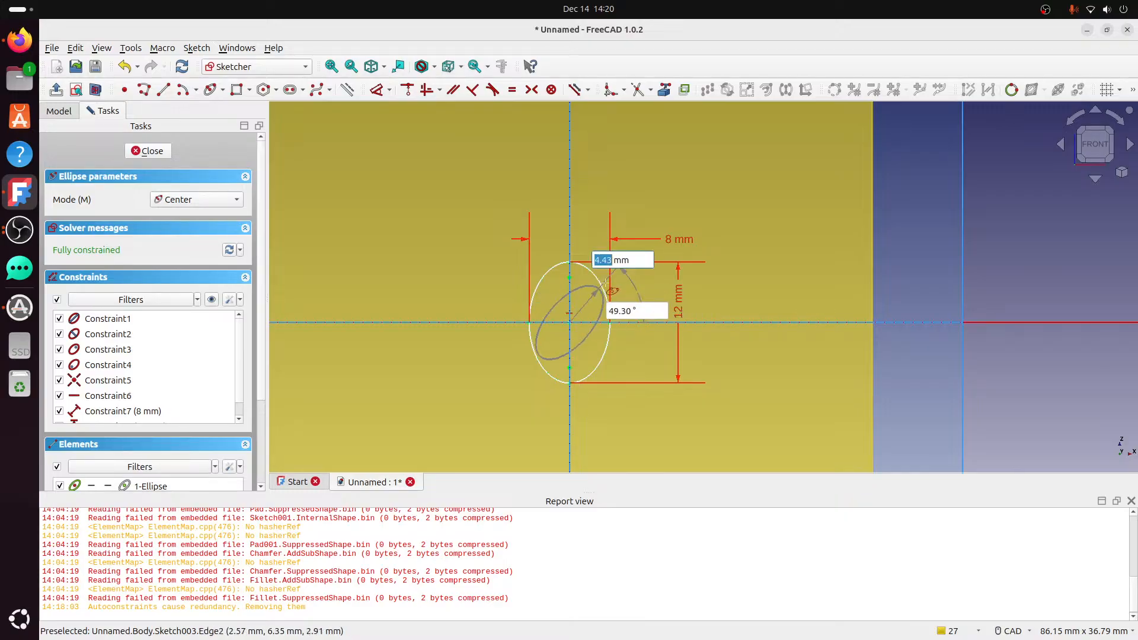
click(569, 225)
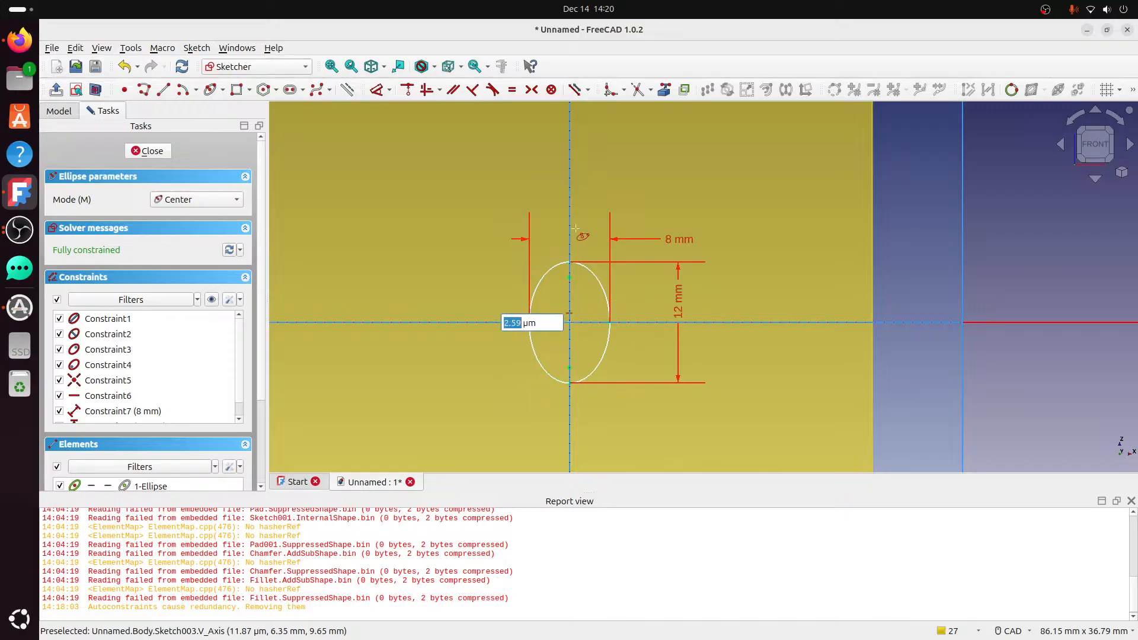
click(615, 246)
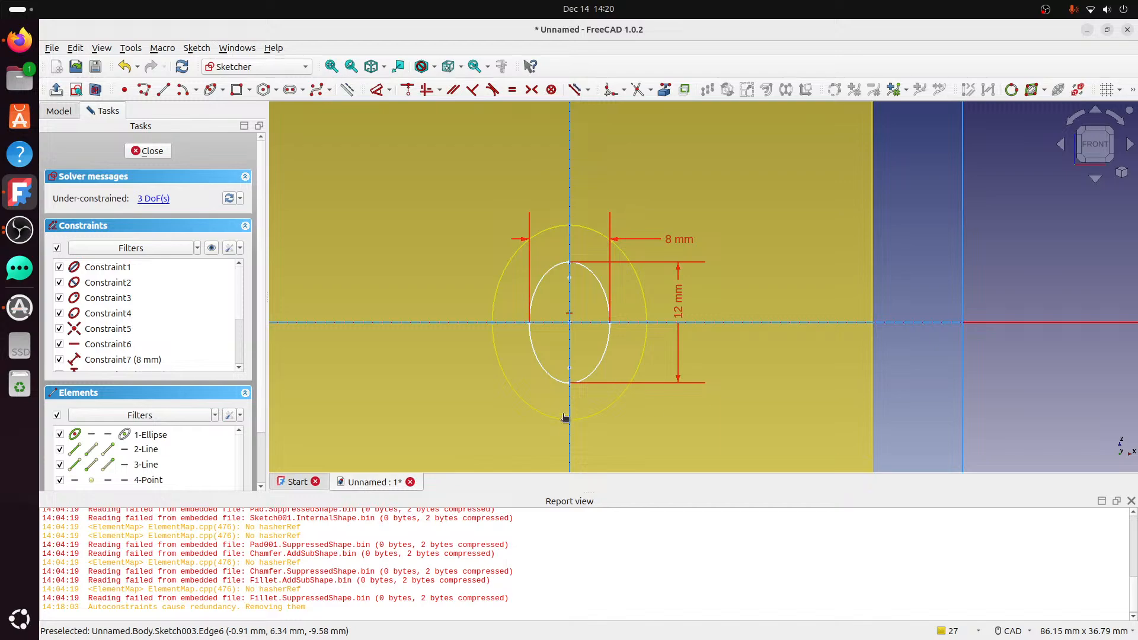
key(Escape)
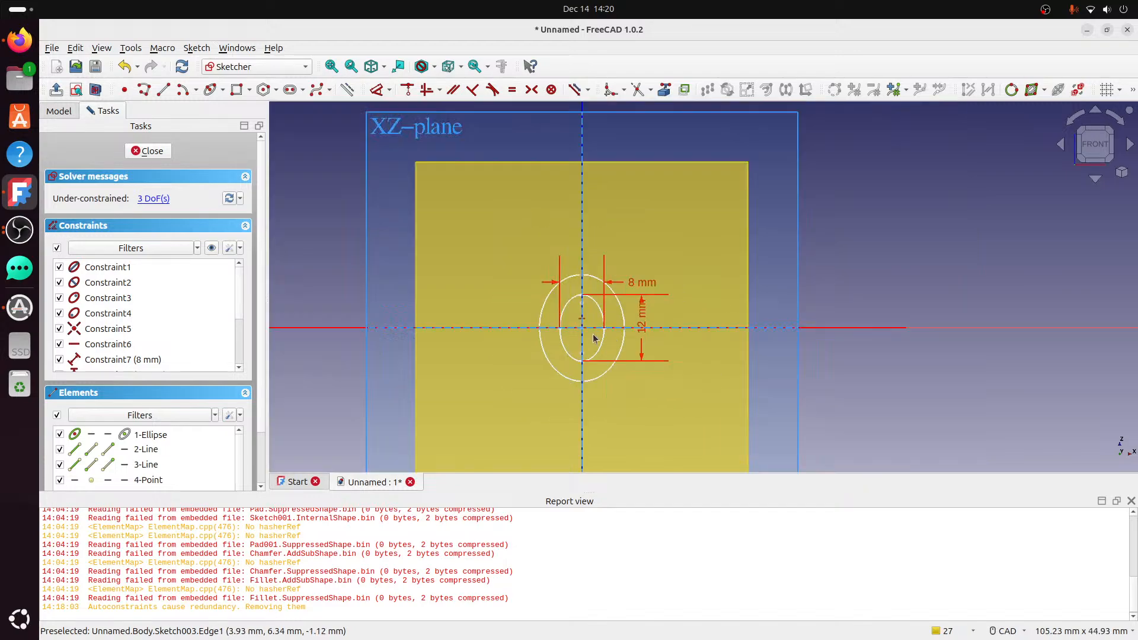
Hide the origin, the outer datum plane and the original elliptical profile sketch while keeping the copied sketch in editing.
click(116, 164)
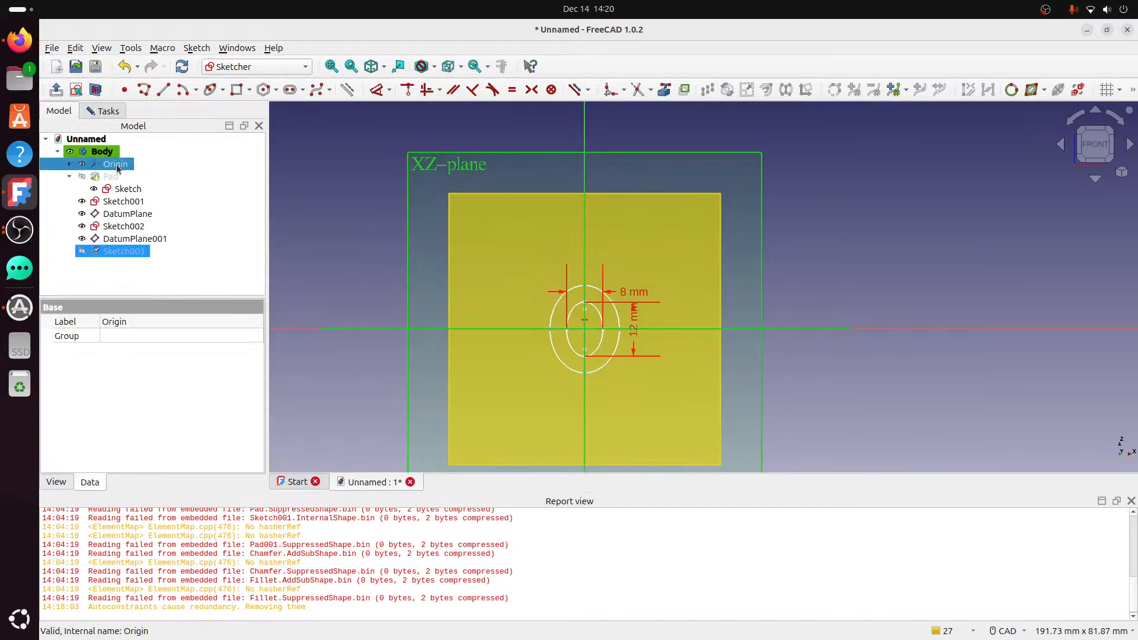
click(135, 238)
click(870, 277)
middle_drag(823, 254, 757, 310)
scroll(611, 252, up, 2)
scroll(611, 252, up, 2)
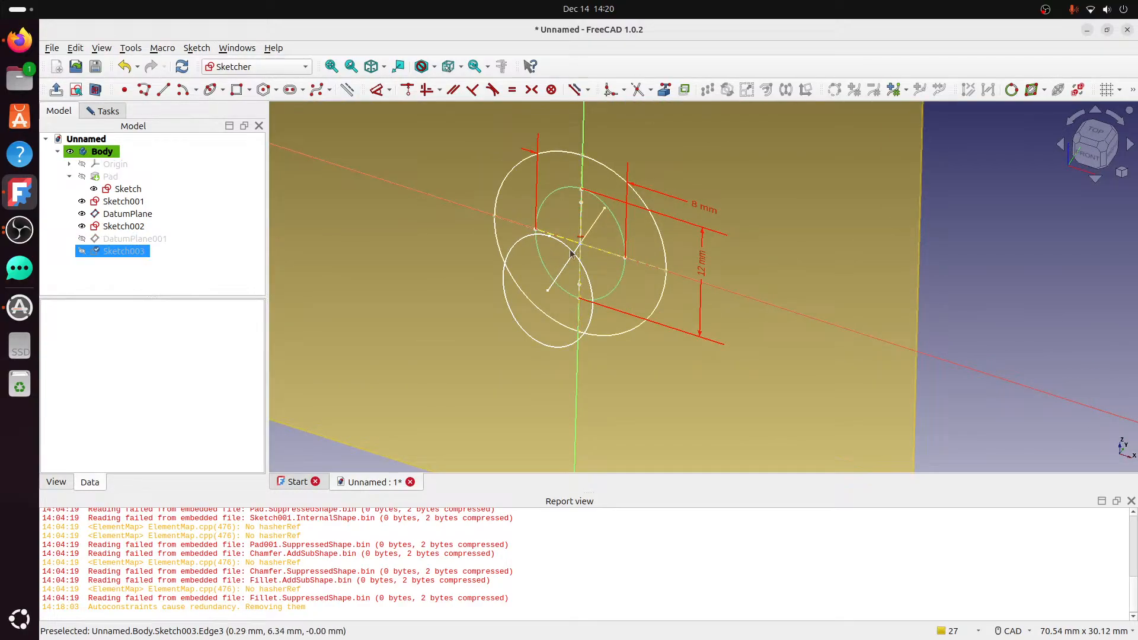
click(572, 252)
scroll(577, 247, up, 2)
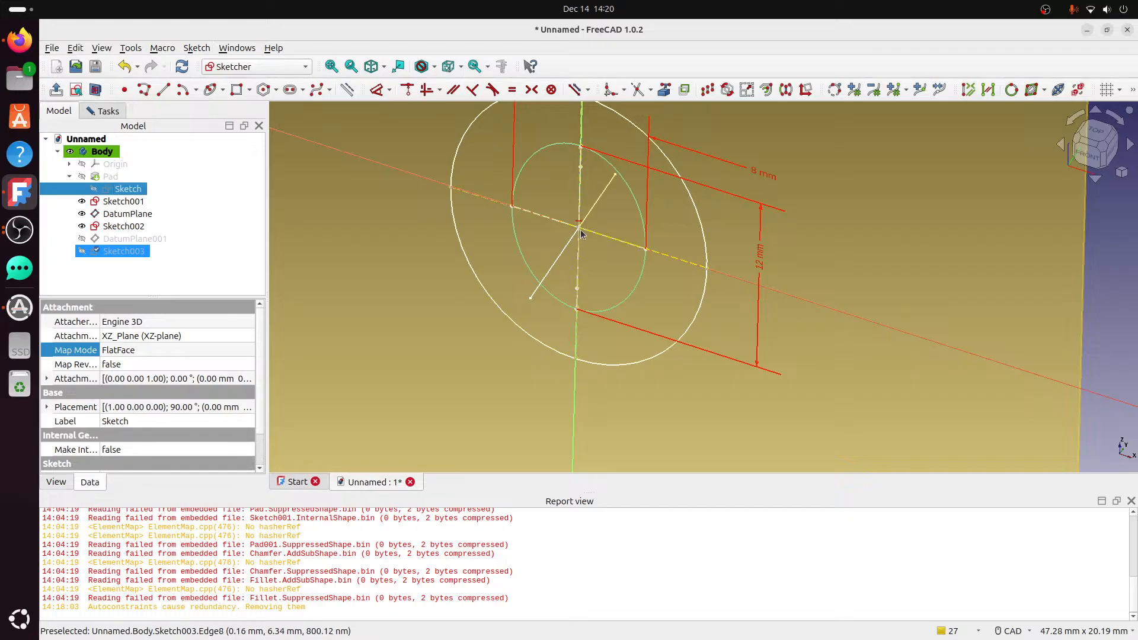
ctrl+click(579, 229)
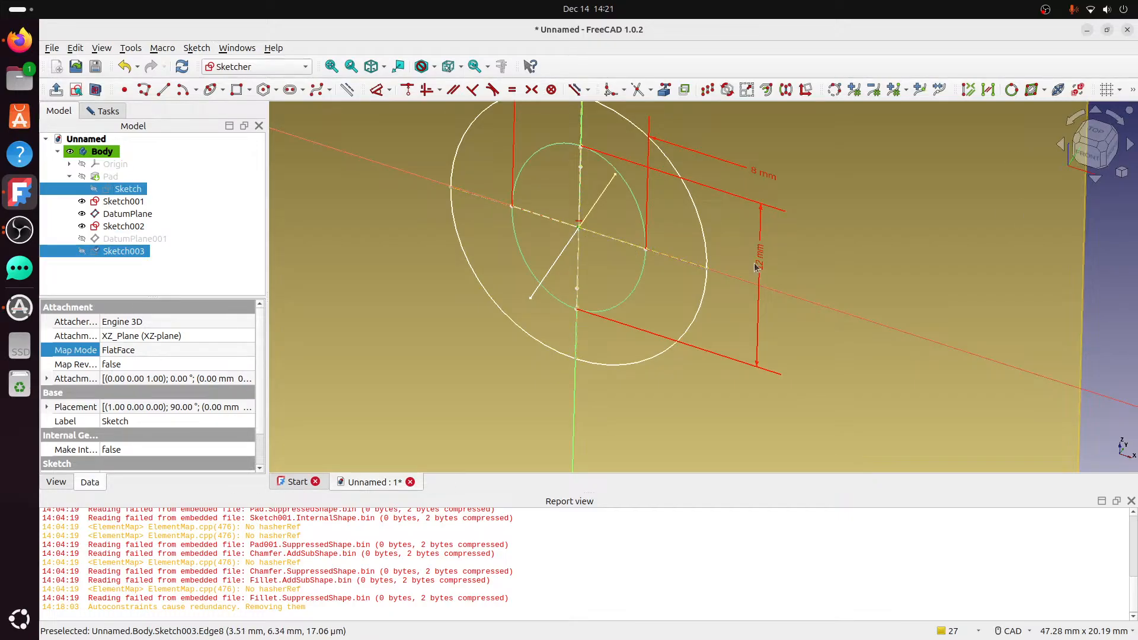
Hide the first datum plane while keeping the copied ellipse sketch in editing.
middle_drag(658, 215, 639, 256)
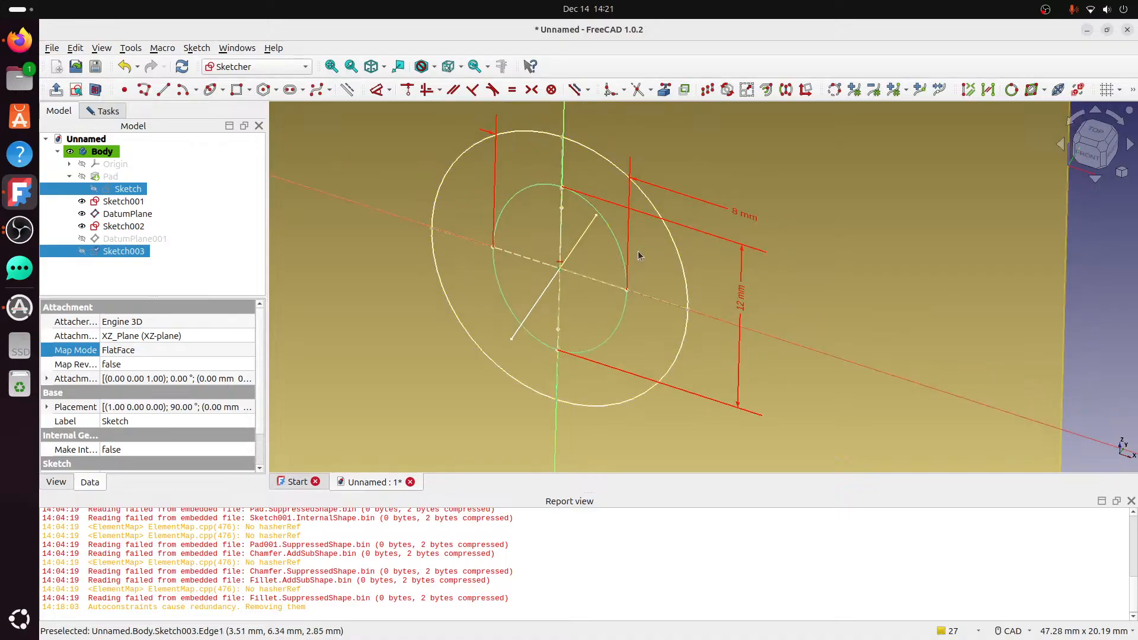
click(1107, 237)
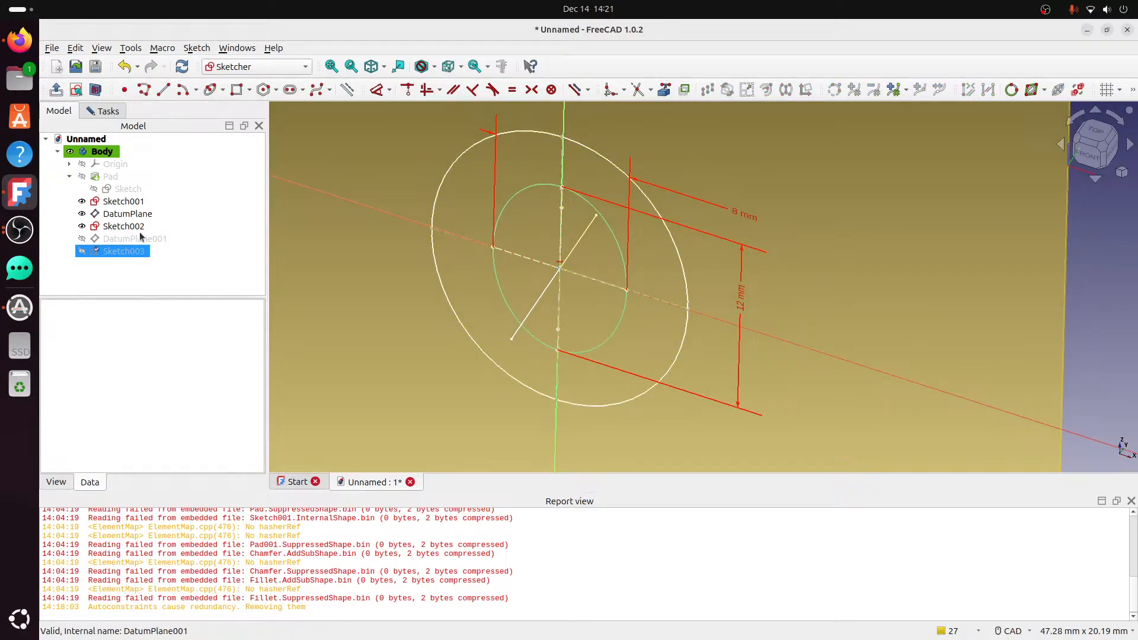
click(129, 215)
key(space)
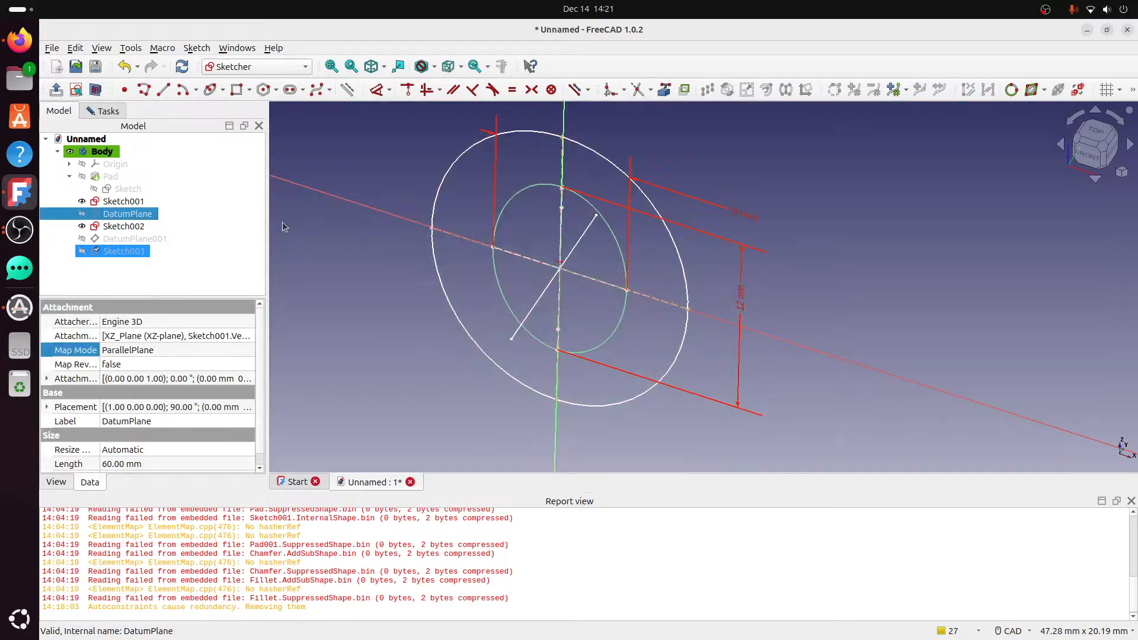
click(935, 241)
click(561, 271)
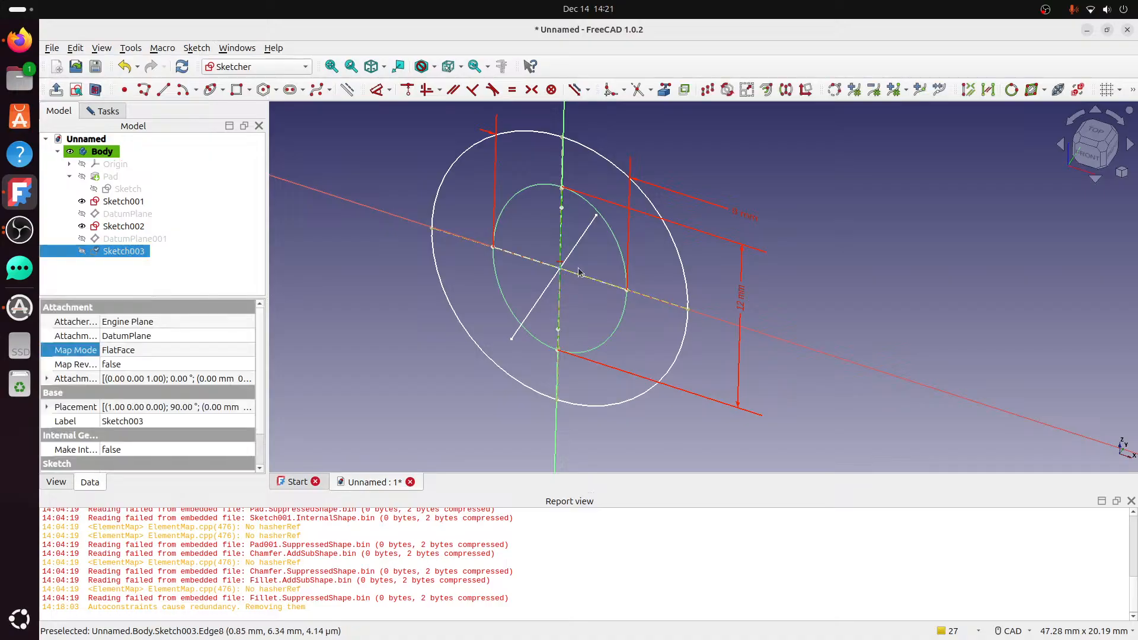
Delete the larger outer ellipse together with the inner ellipse's vertical axis and its 12 mm dimension.
scroll(569, 278, up, 5)
middle_drag(611, 301, 601, 249)
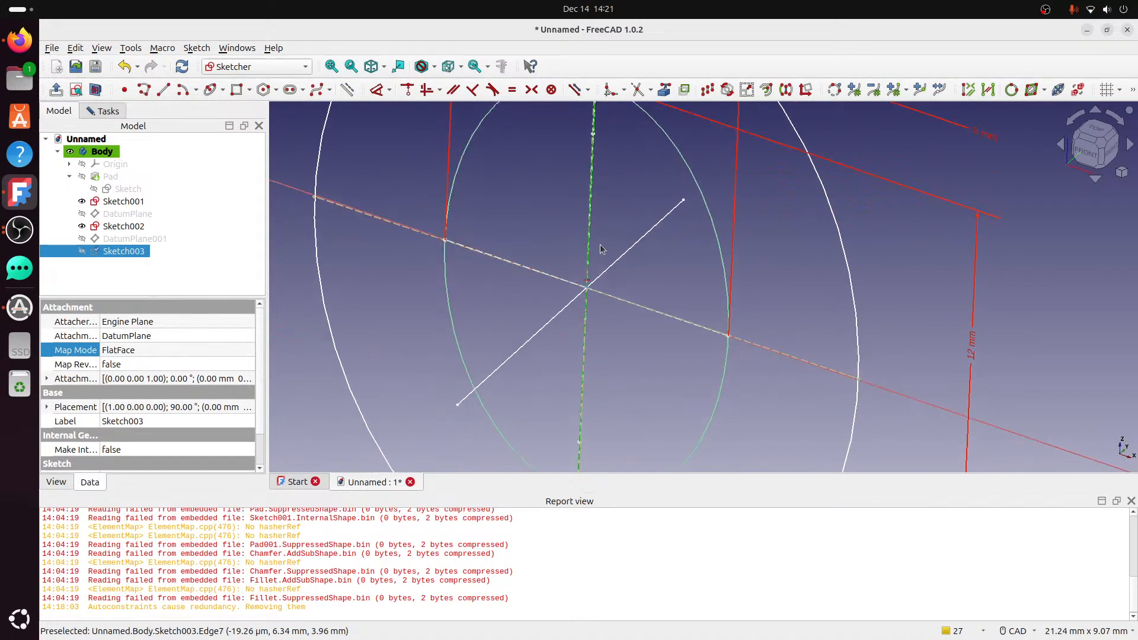
scroll(589, 295, down, 4)
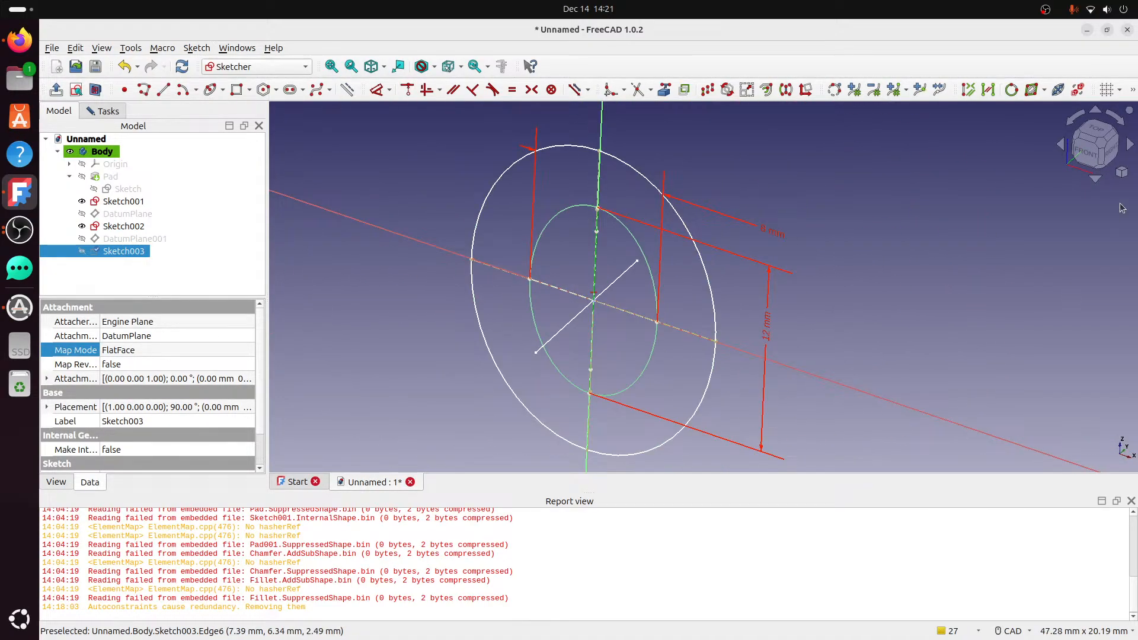
click(1093, 157)
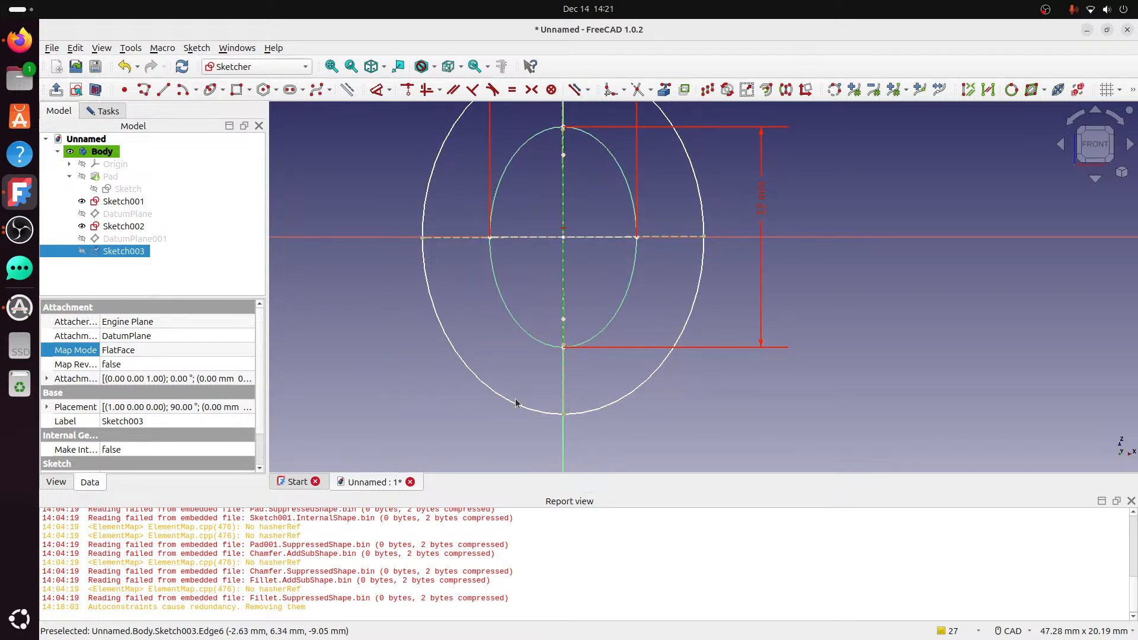
scroll(684, 320, down, 4)
scroll(711, 308, up, 2)
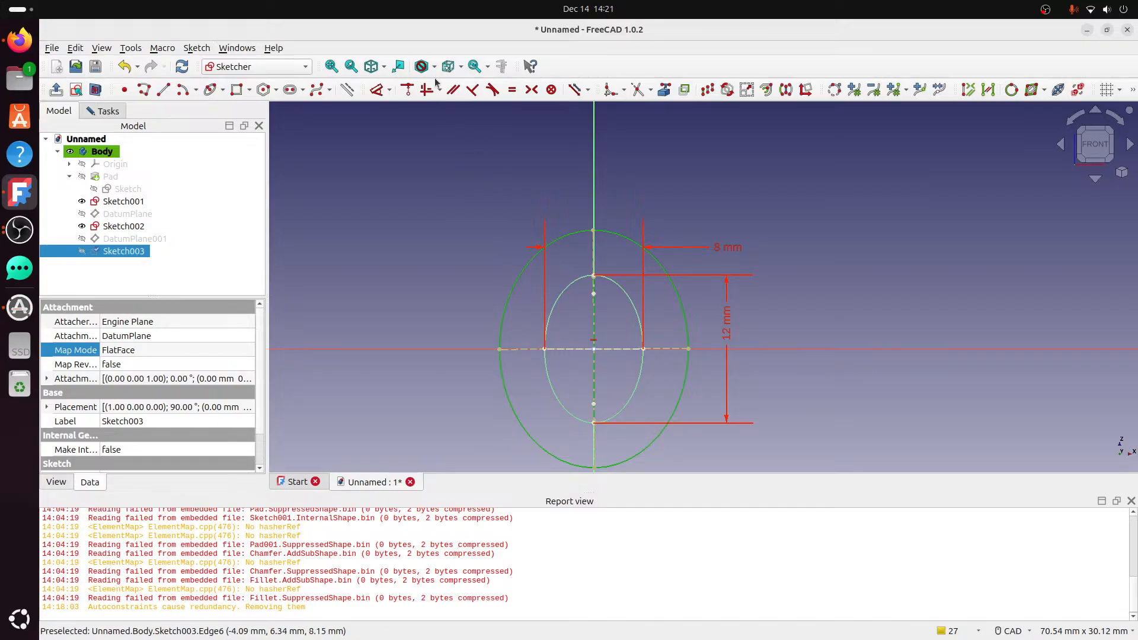
key(Delete)
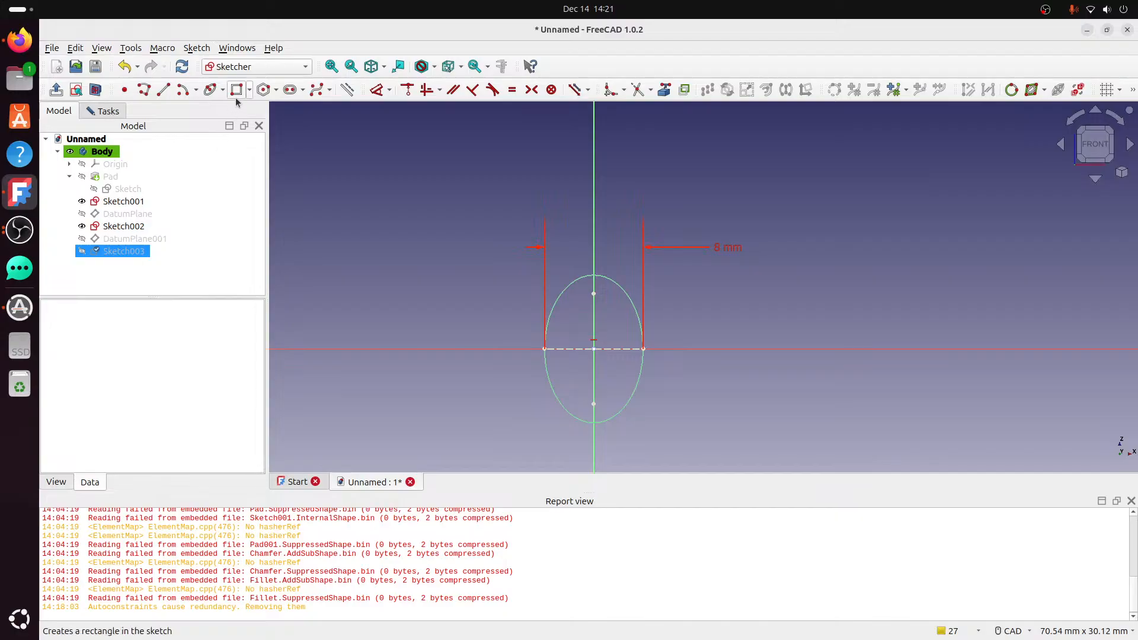
Sketch a new ellipse centered on the vertical axis about 3.3 mm above the origin, with a vertical semi-axis of about 6.3 mm.
click(290, 89)
click(592, 307)
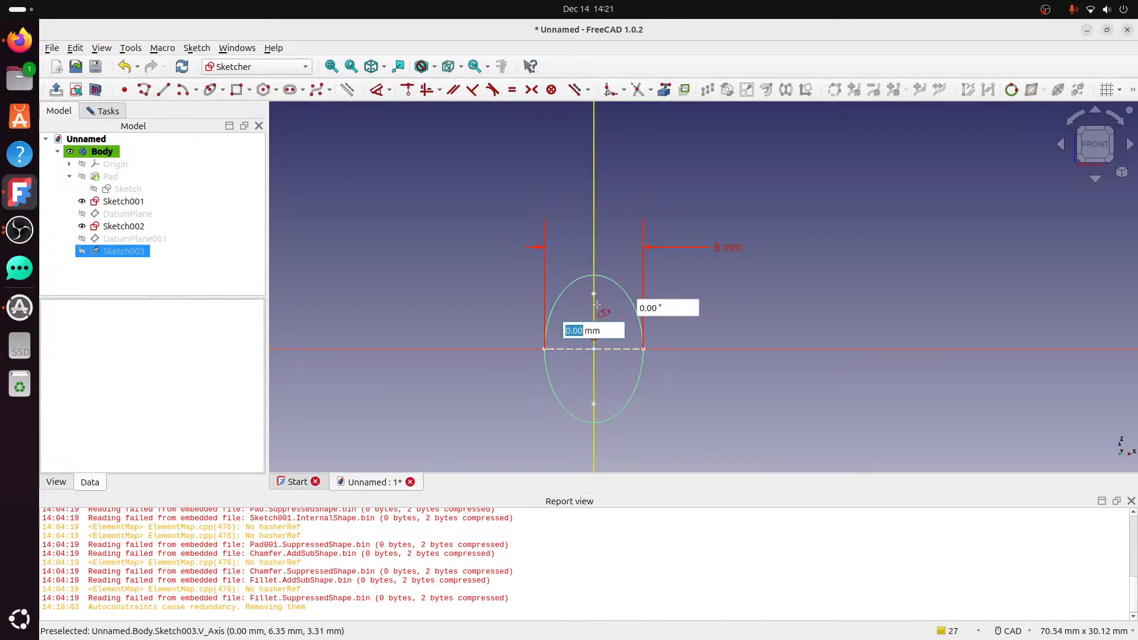
click(594, 232)
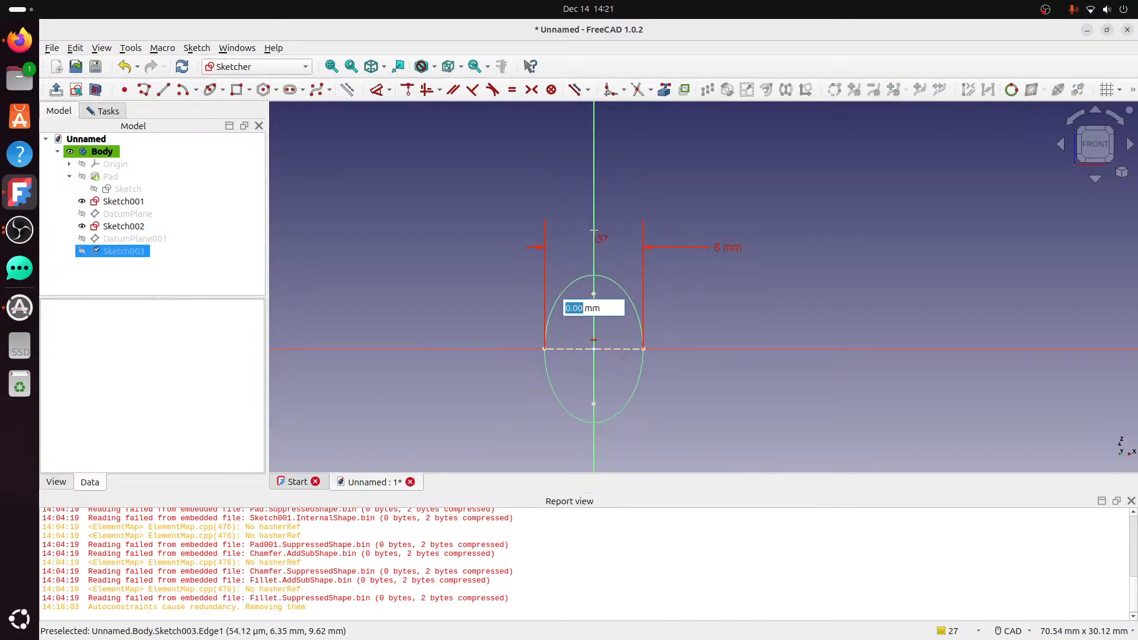
click(664, 279)
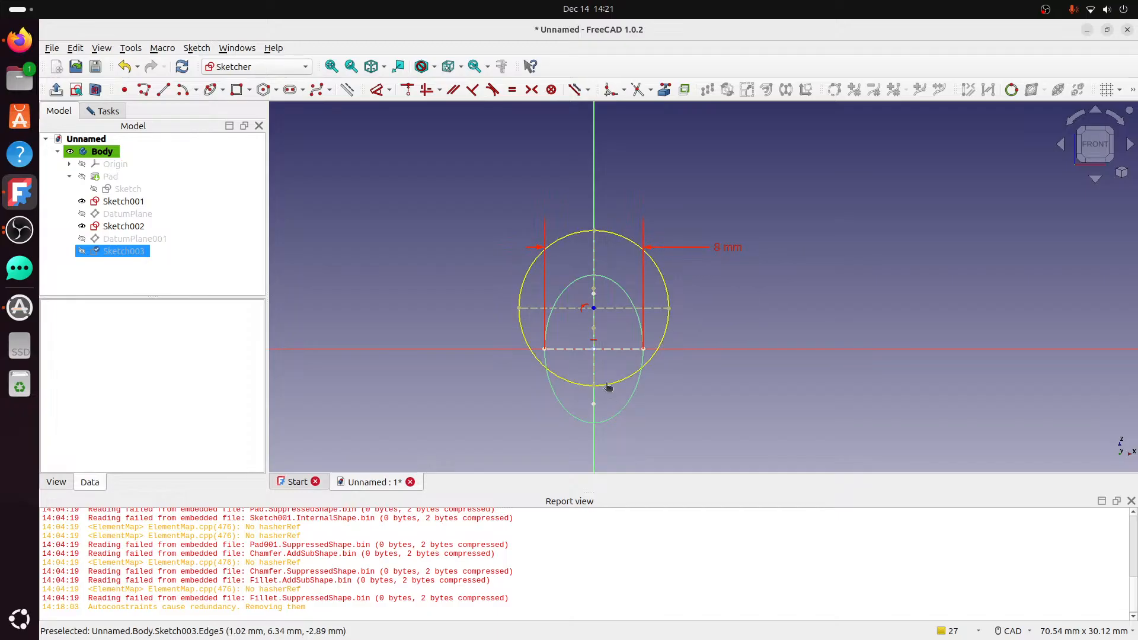
Move and enlarge the new ellipse around the inner one, and constrain its major axis to be vertical.
drag(606, 384, 600, 309)
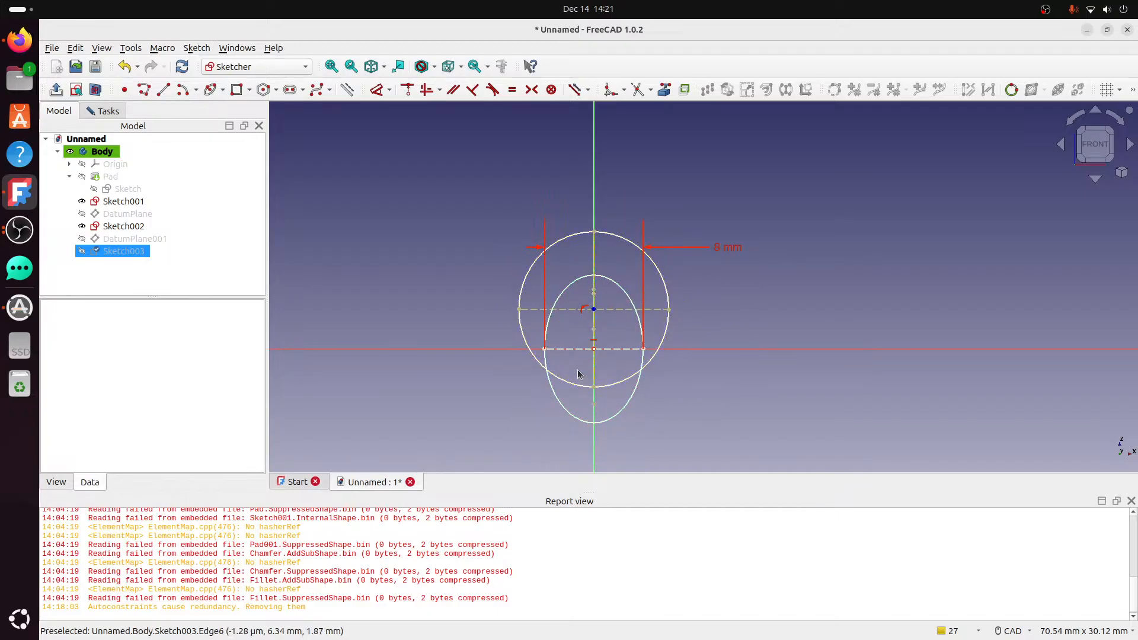
drag(595, 391, 600, 448)
click(595, 435)
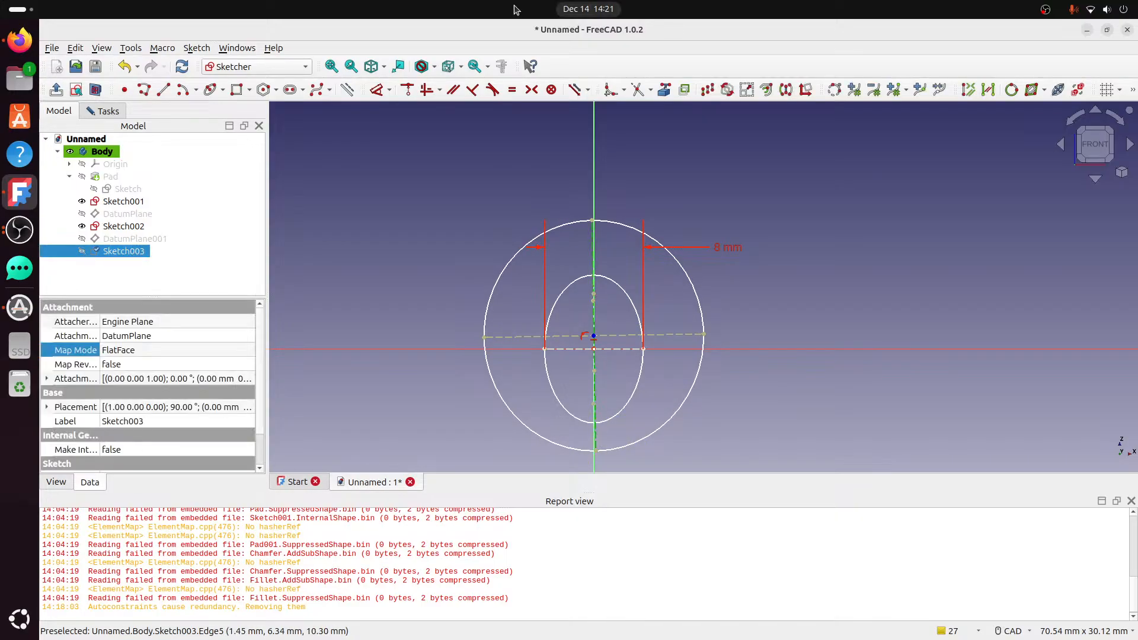
click(426, 89)
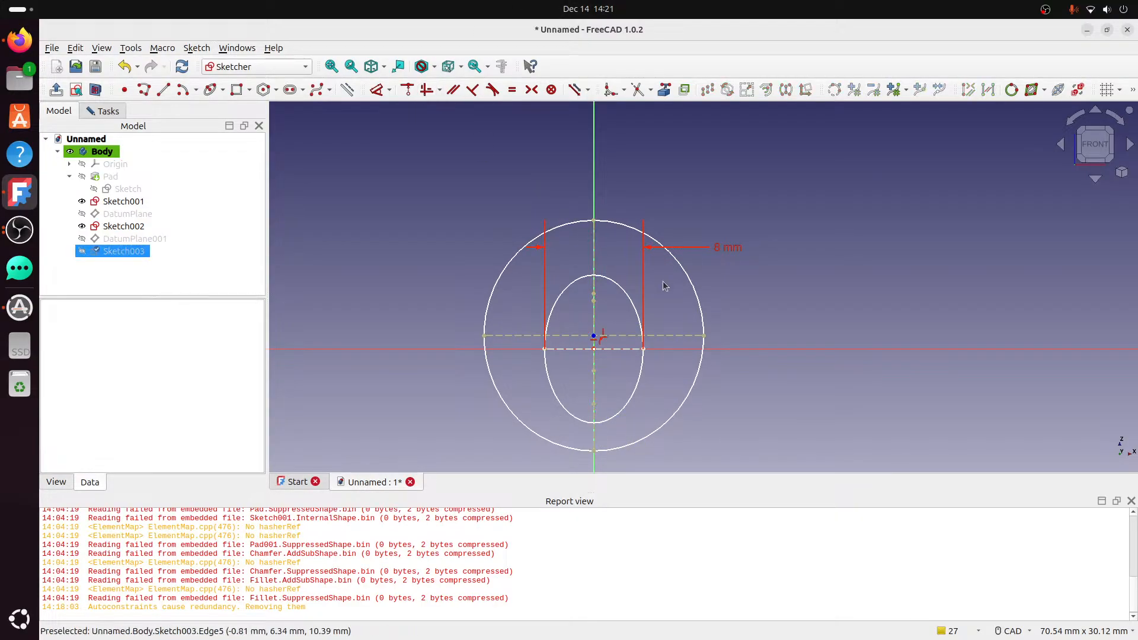
Reshape the outer ellipse into a narrower upright oval and move its center down so it fully encloses the inner ellipse.
drag(485, 336, 531, 330)
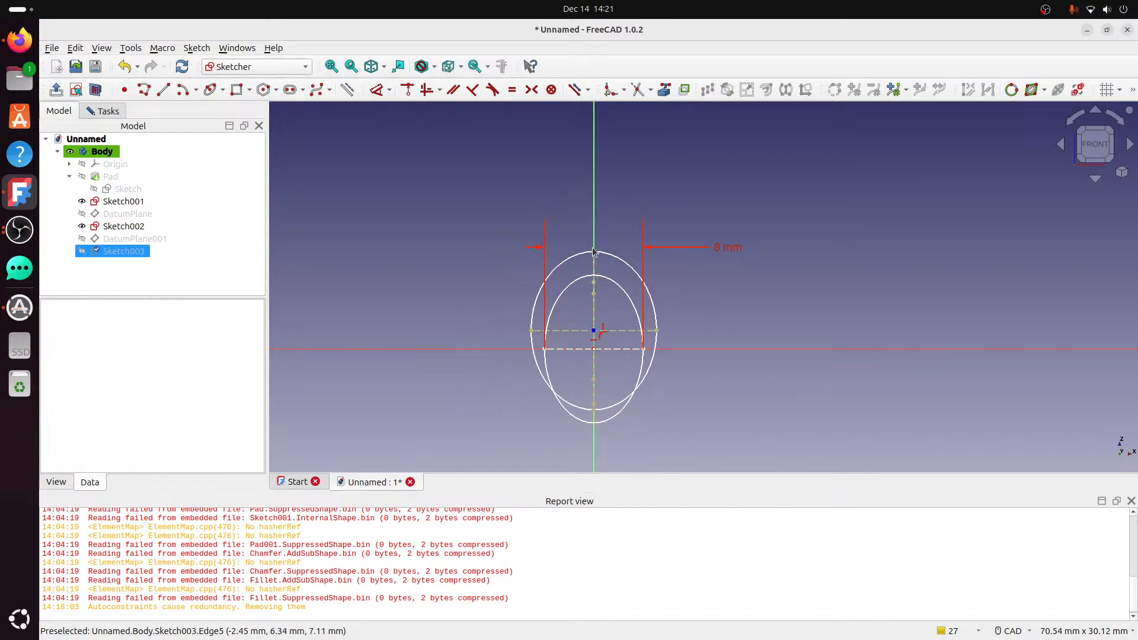
drag(594, 253, 594, 214)
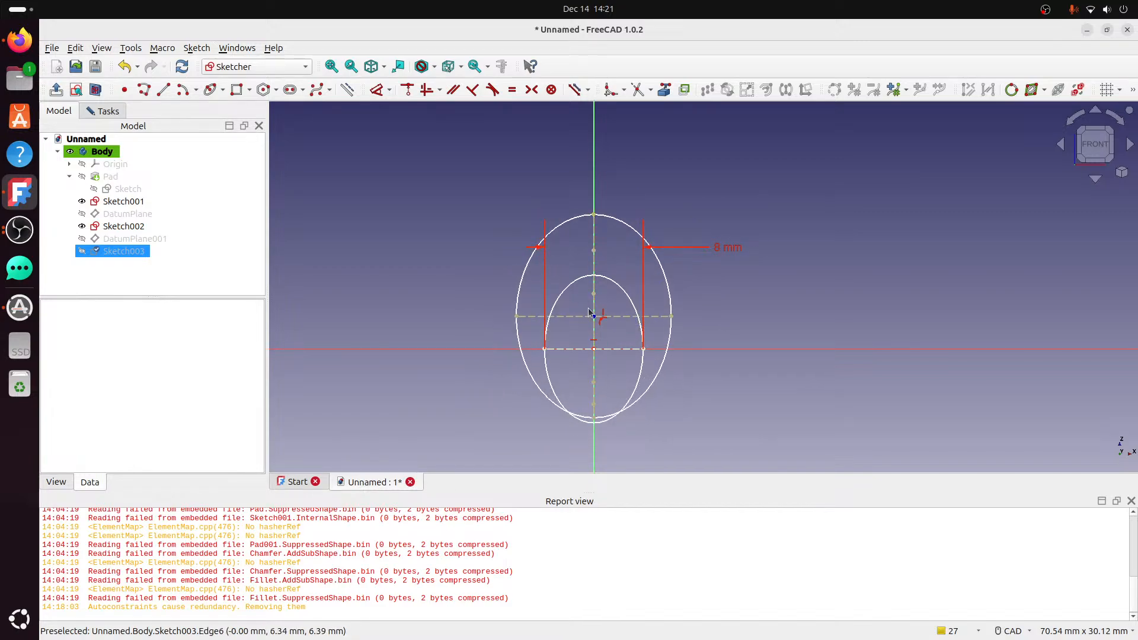
drag(595, 321, 594, 334)
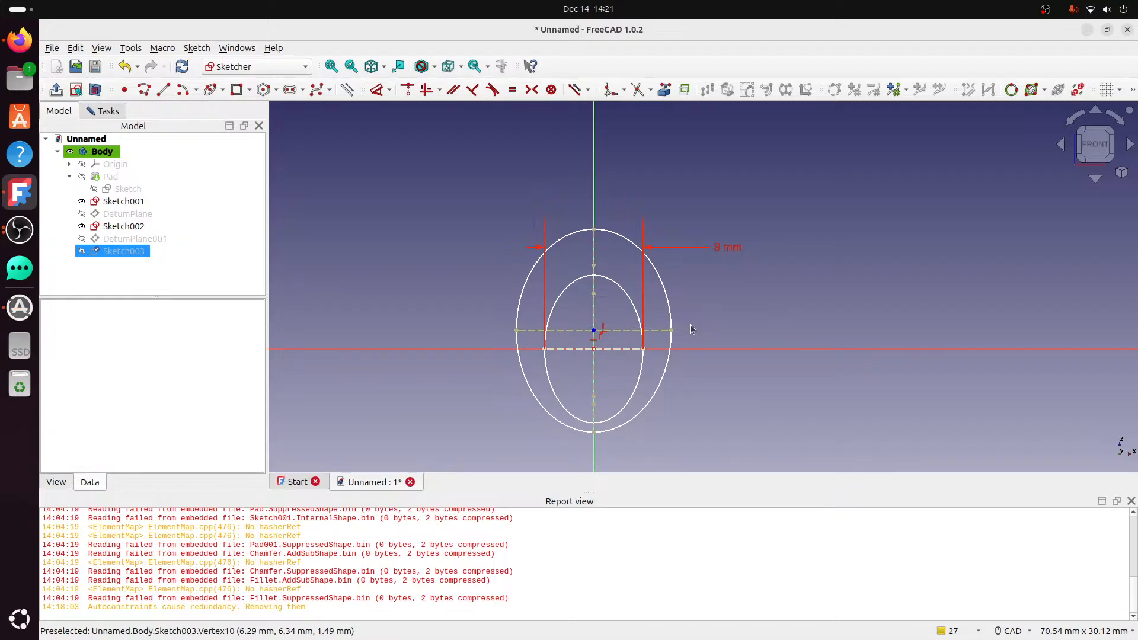
Try to apply a horizontal/vertical constraint to the inner ellipse and its horizontal axis.
middle_drag(711, 312, 704, 231)
scroll(703, 231, up, 1)
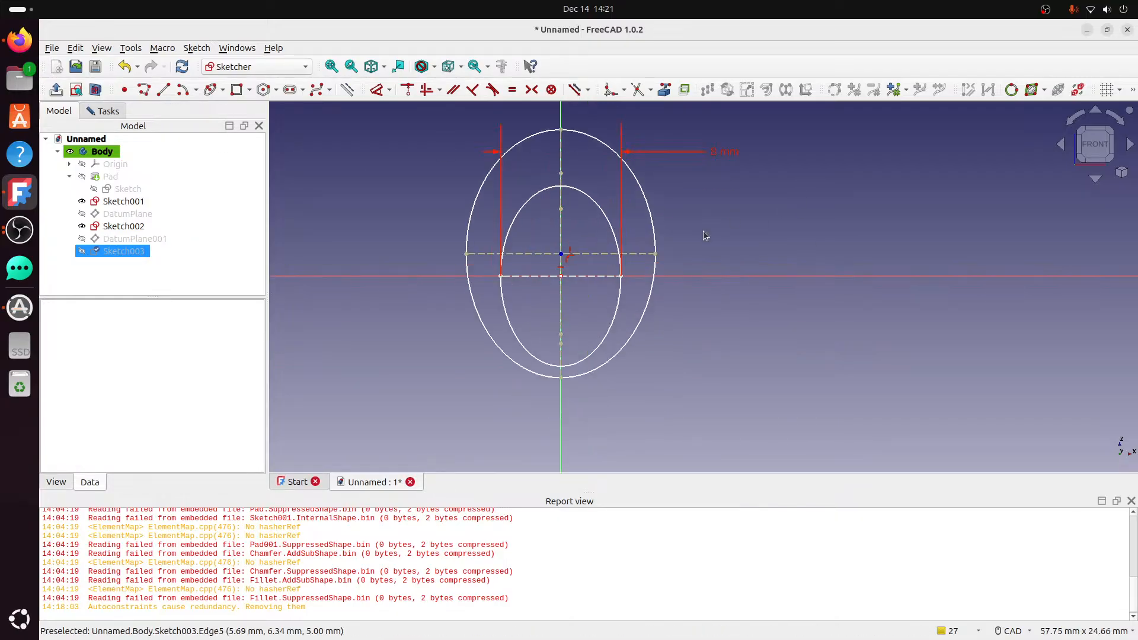
scroll(589, 356, up, 1)
middle_drag(687, 373, 659, 380)
click(1088, 153)
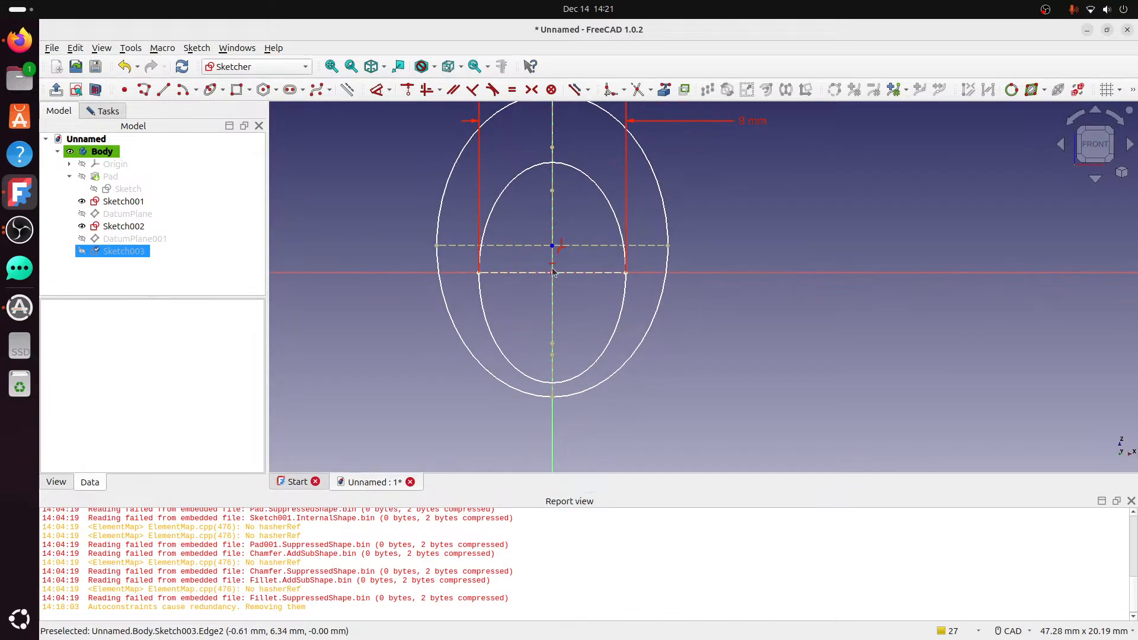
click(609, 273)
click(426, 90)
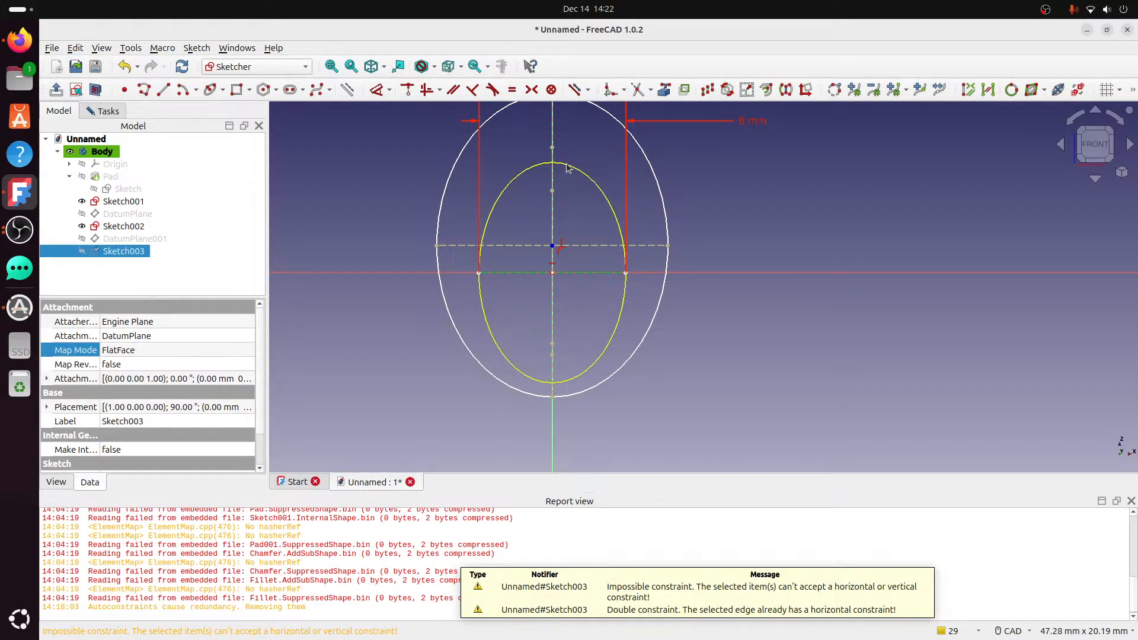
scroll(652, 219, down, 3)
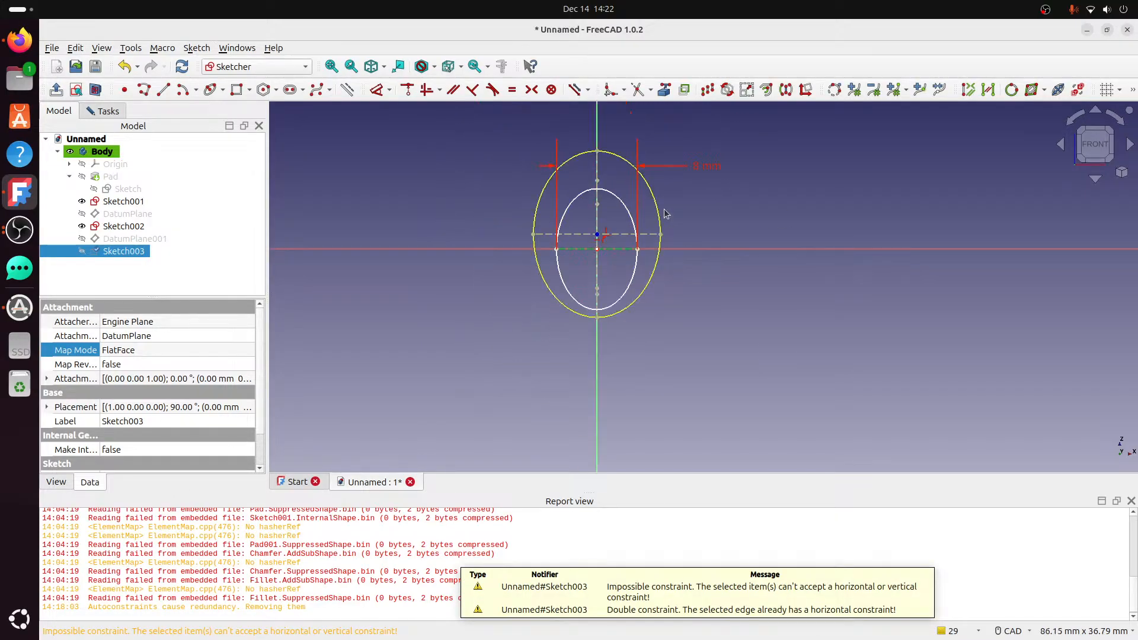
middle_drag(663, 208, 664, 272)
scroll(665, 267, up, 1)
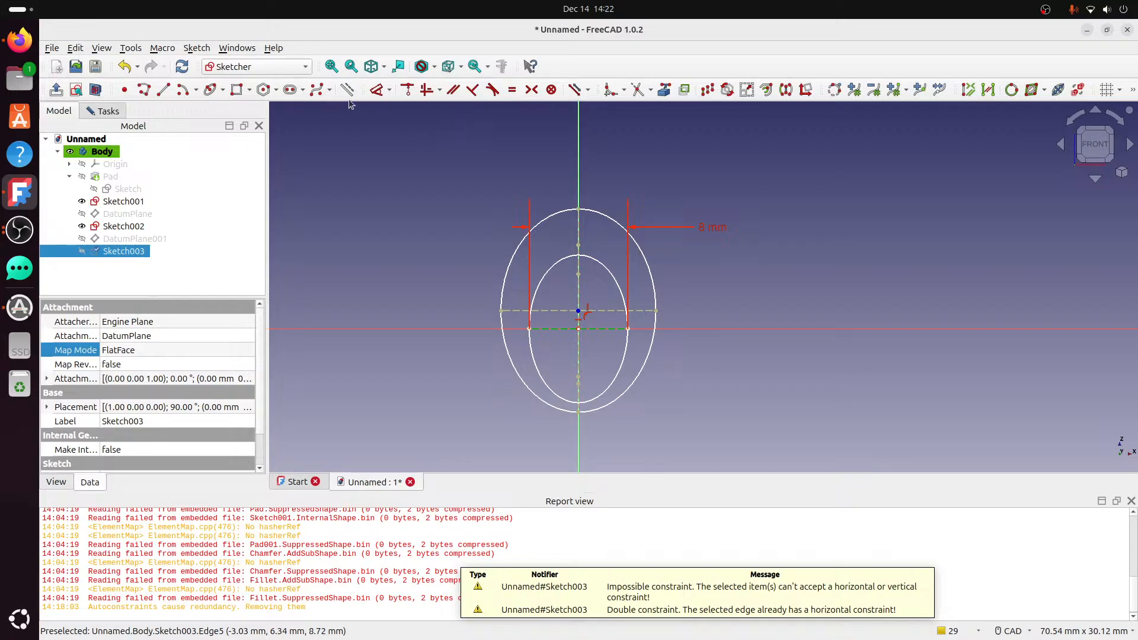
click(376, 89)
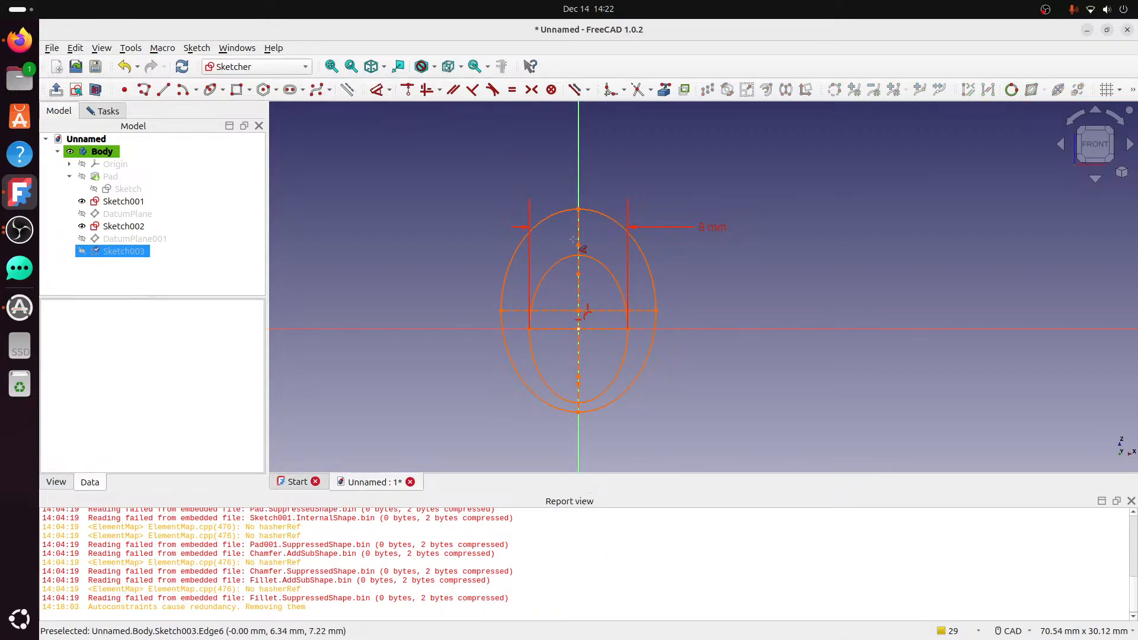
click(578, 267)
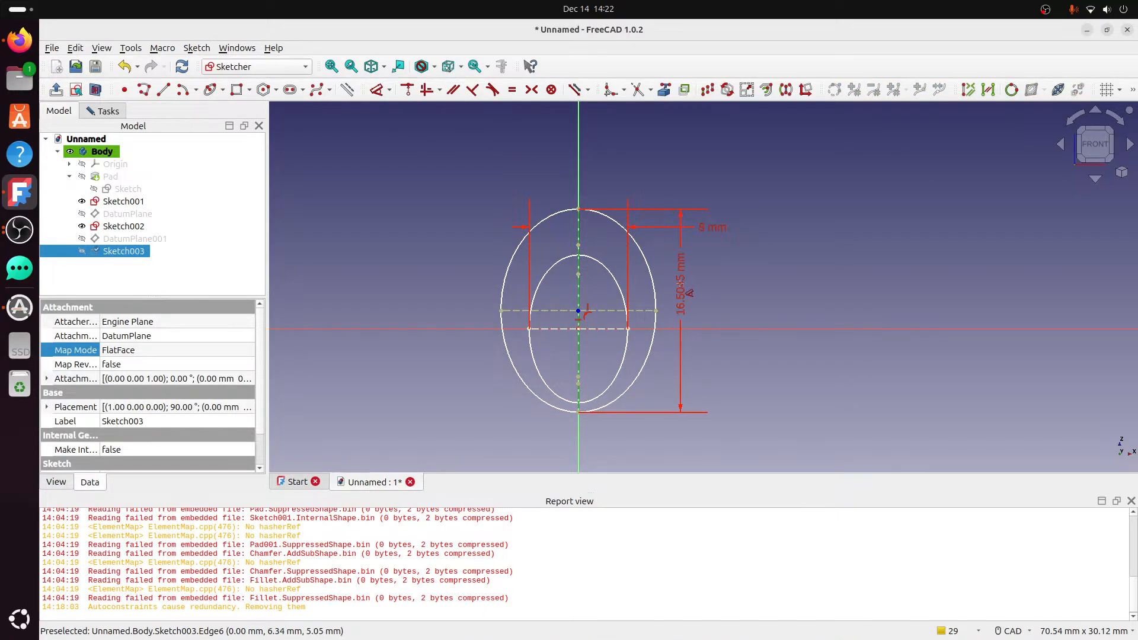
key(Escape)
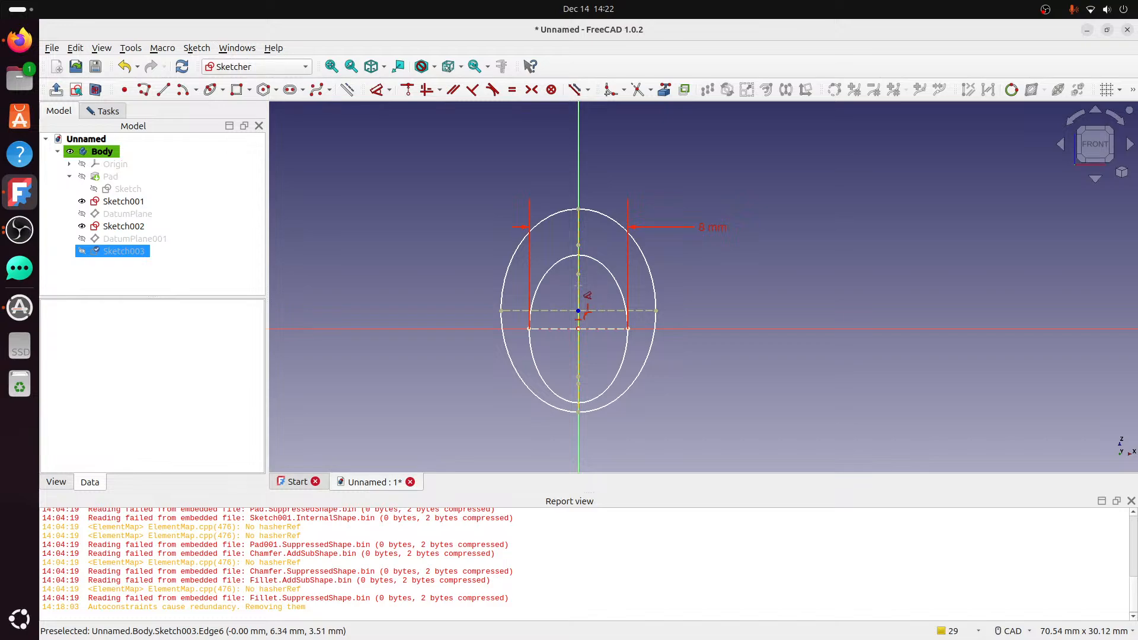
click(591, 258)
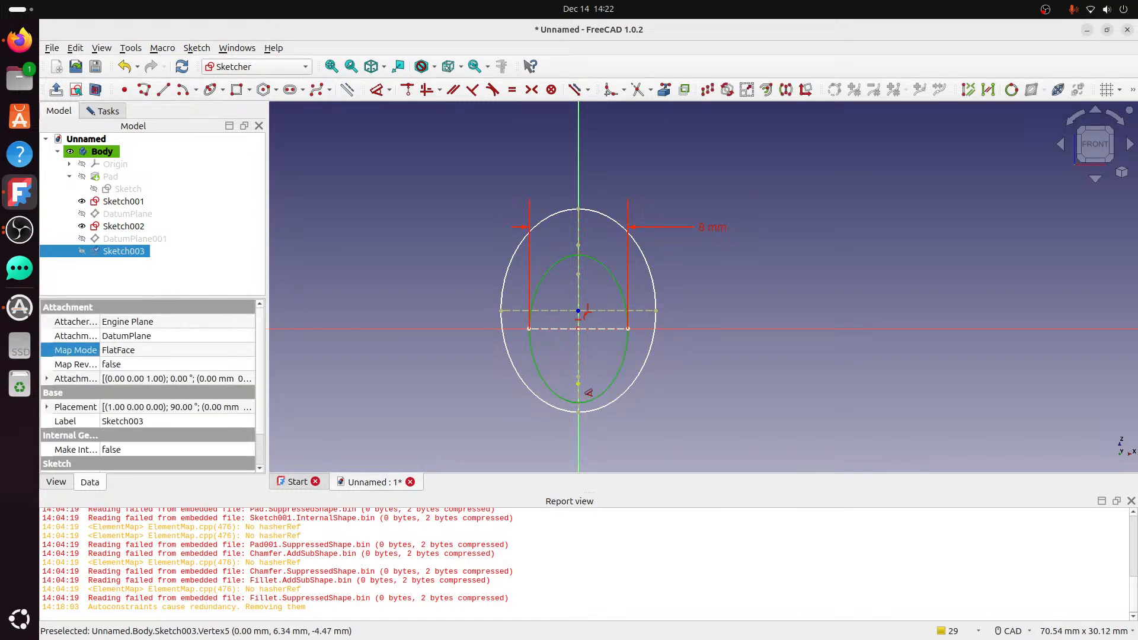
key(Escape)
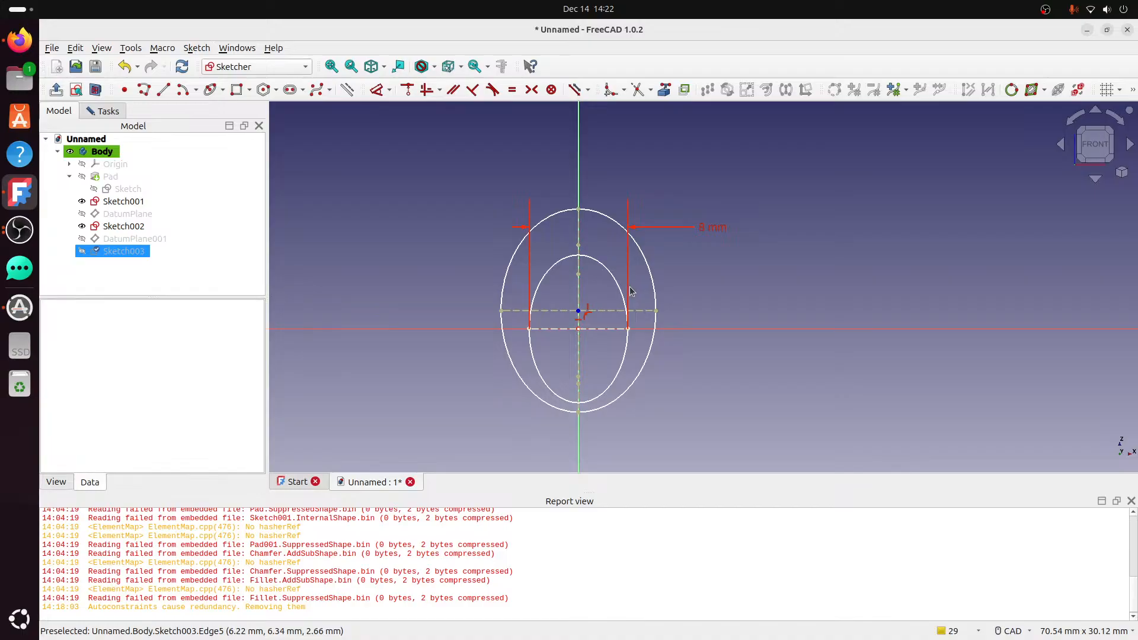
Draw a construction line about 1.4 mm long inside the lower part of the inner ellipse and constrain it vertical.
scroll(613, 413, up, 4)
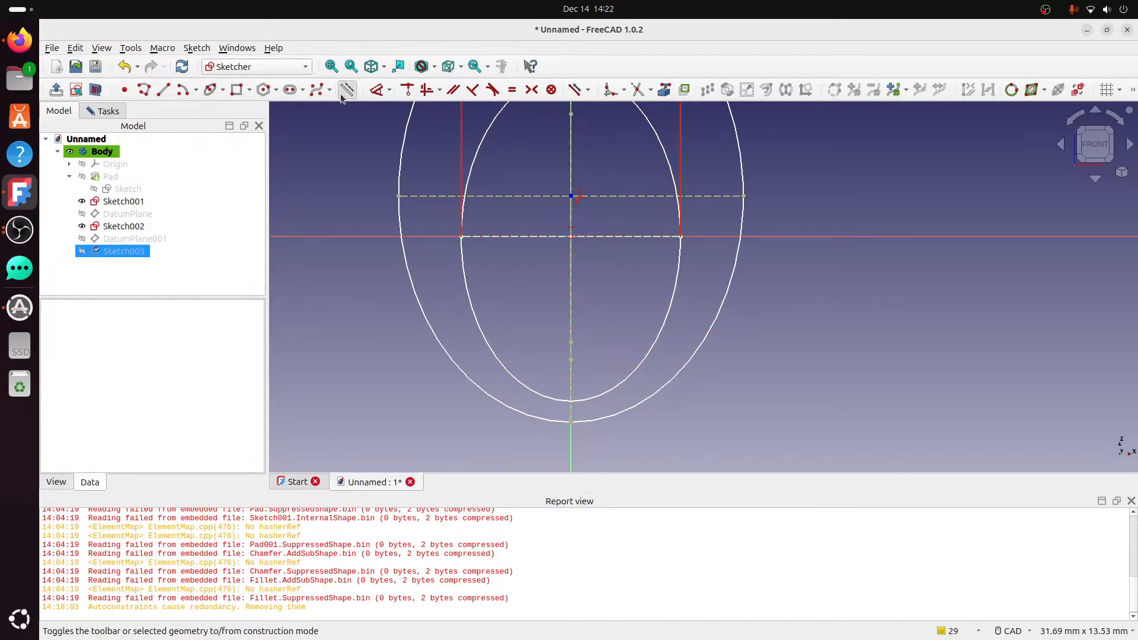
click(163, 90)
click(610, 325)
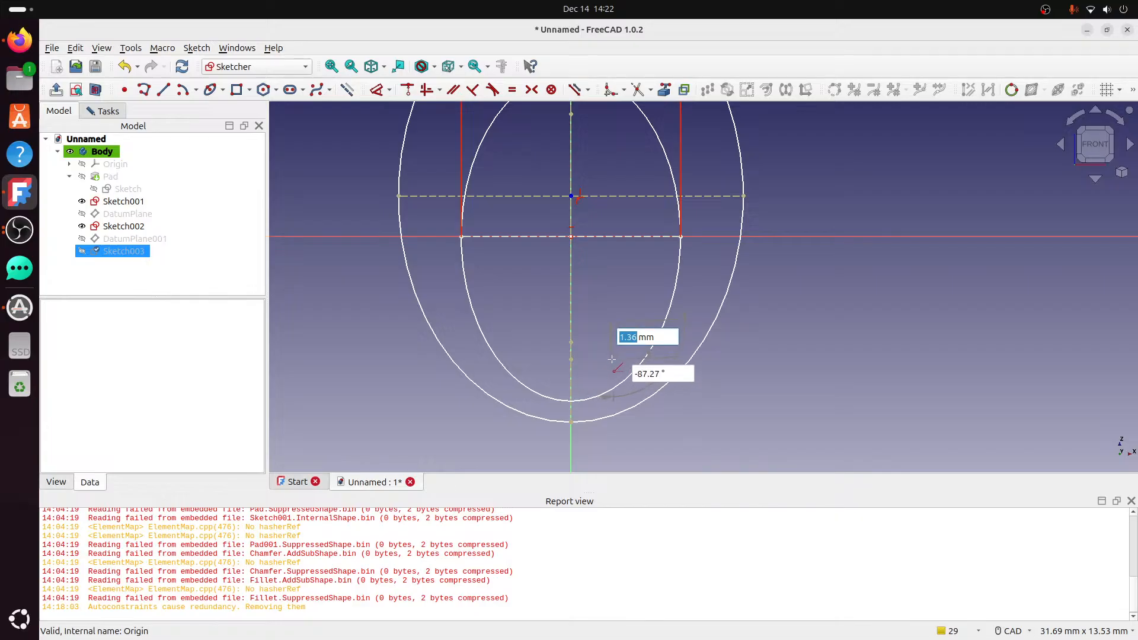
click(612, 359)
click(613, 341)
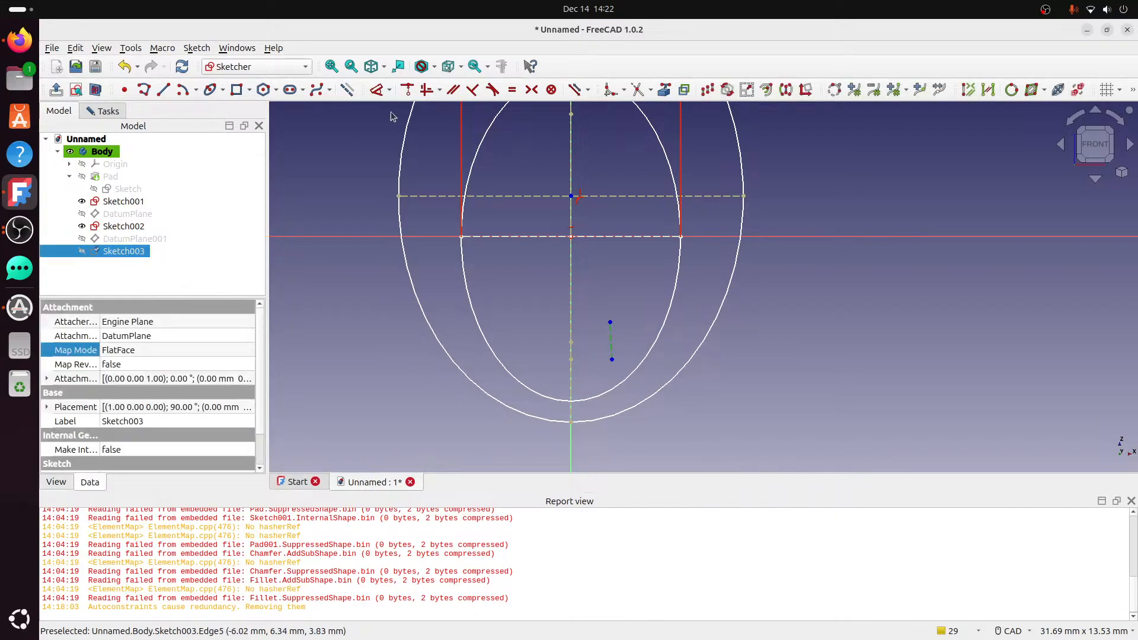
click(426, 90)
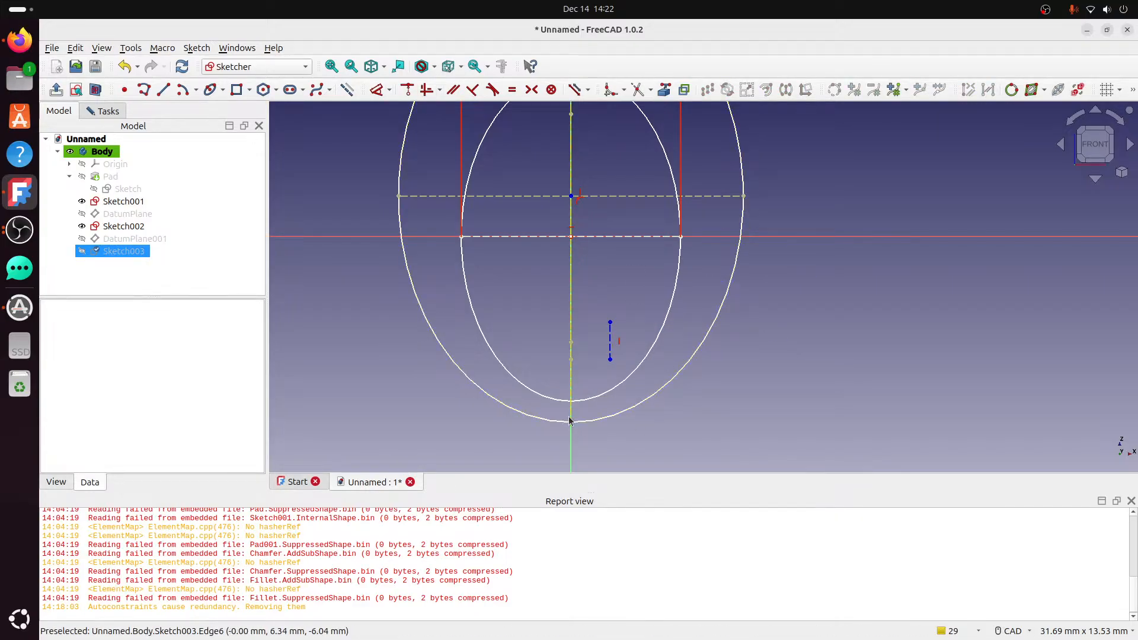
Make the construction line's lower end coincident with the outer ellipse's lowest point and its upper end lie on the inner ellipse.
click(611, 360)
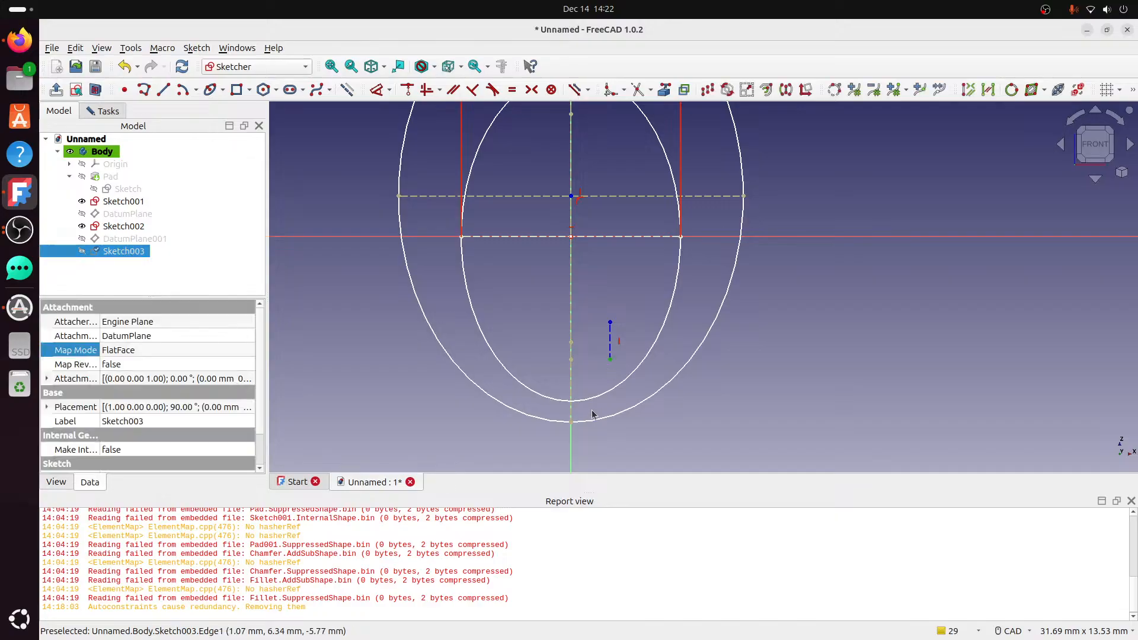
click(571, 422)
click(408, 92)
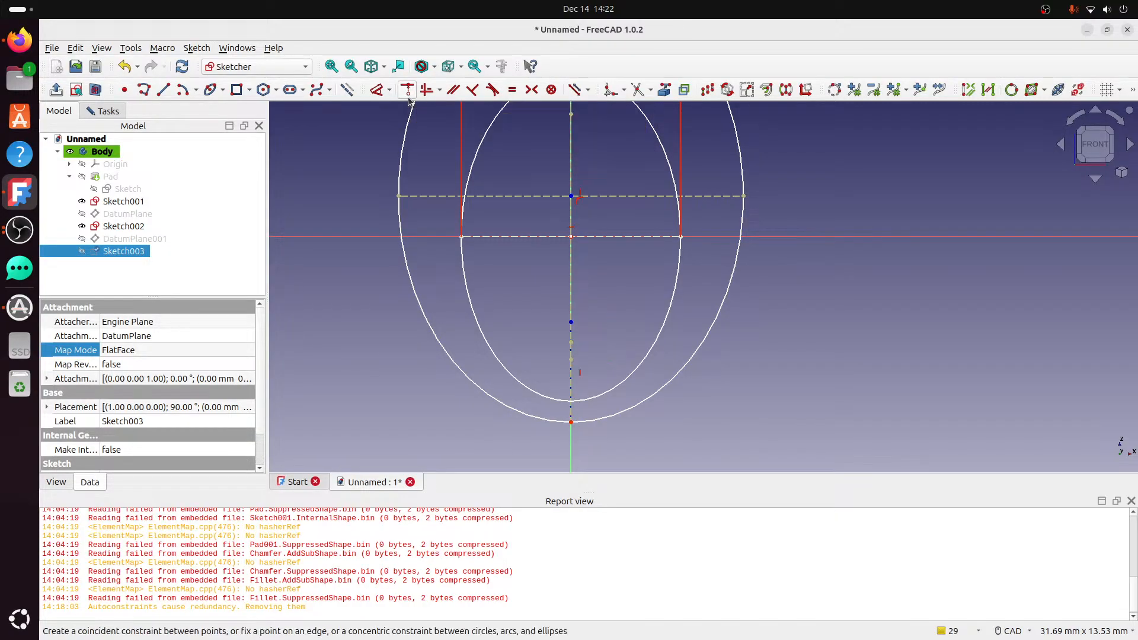
mouse_move(571, 392)
mouse_down()
mouse_move(572, 417)
mouse_move(584, 414)
mouse_up()
click(571, 401)
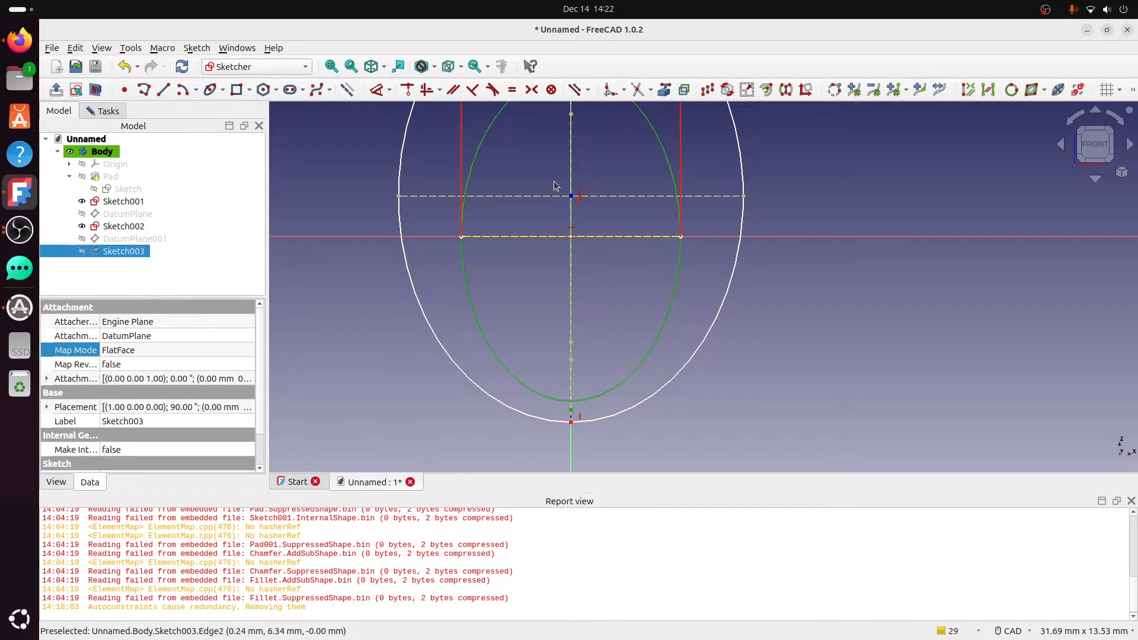
click(408, 90)
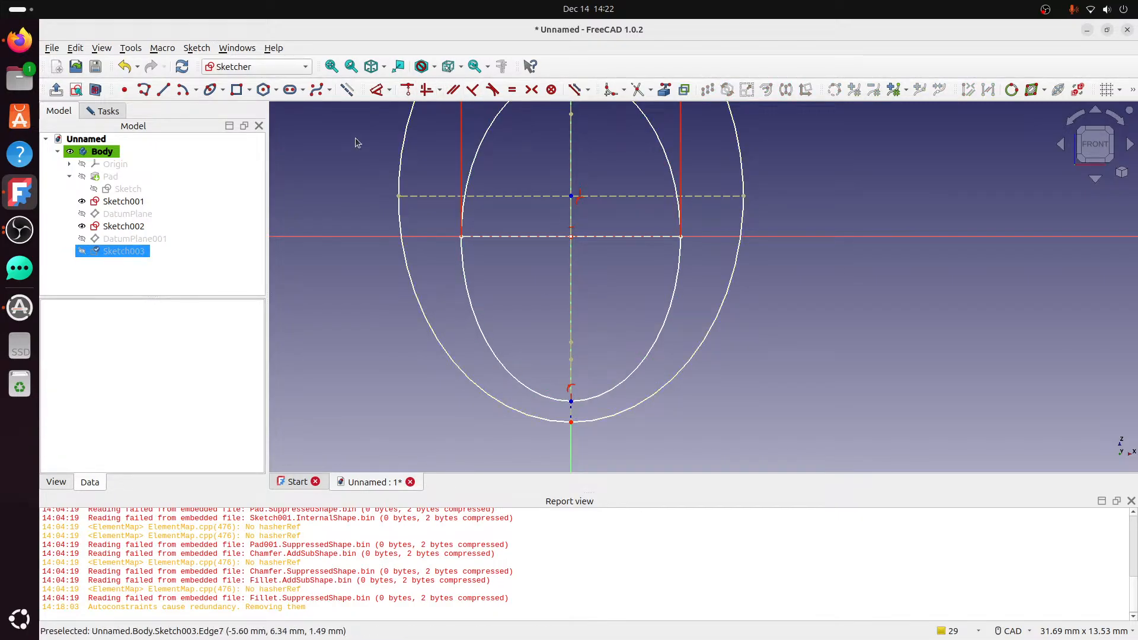
Dimension the vertical gap between the two ellipses along the short construction line at 1.2 mm.
click(378, 93)
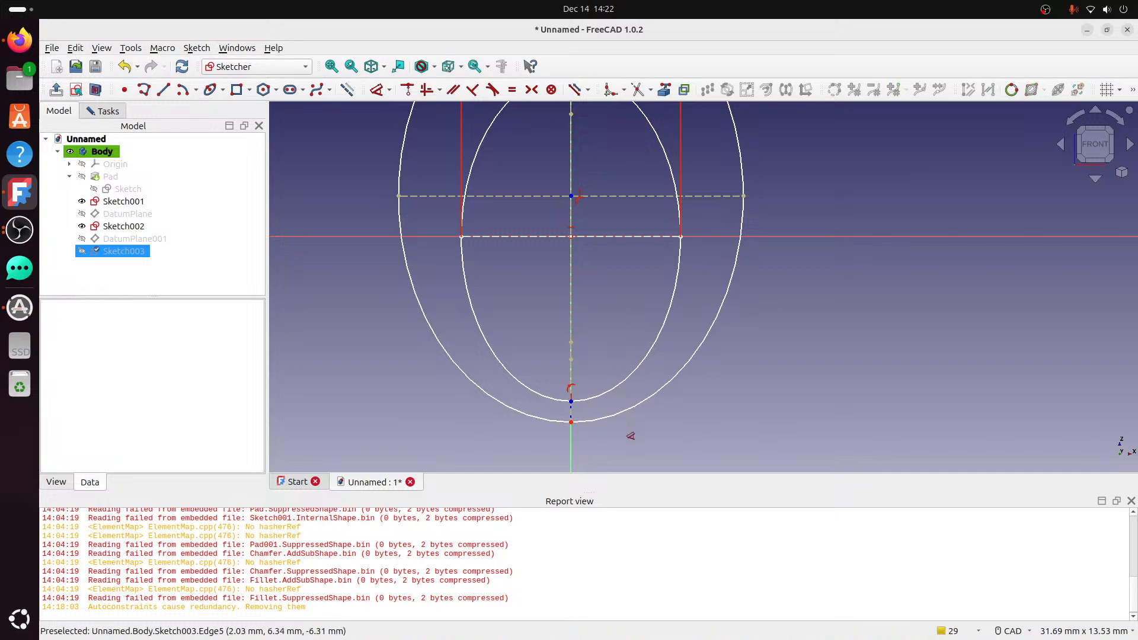
click(571, 401)
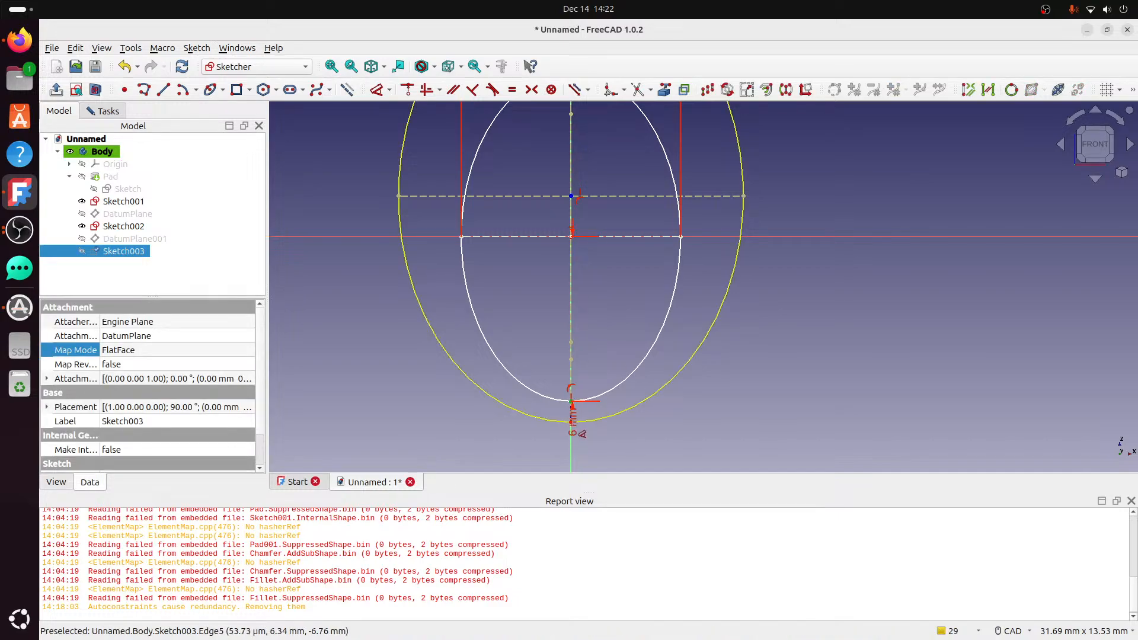
click(570, 422)
click(704, 431)
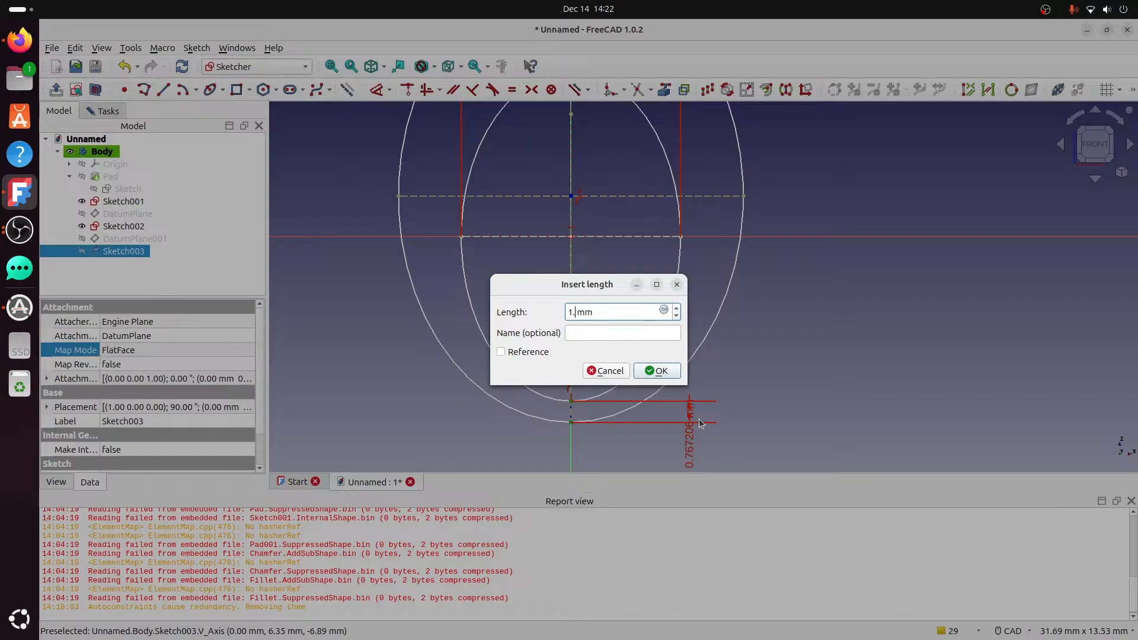
key(Return)
Dimension the outer ellipse's horizontal minor axis at 13 mm.
scroll(813, 333, down, 5)
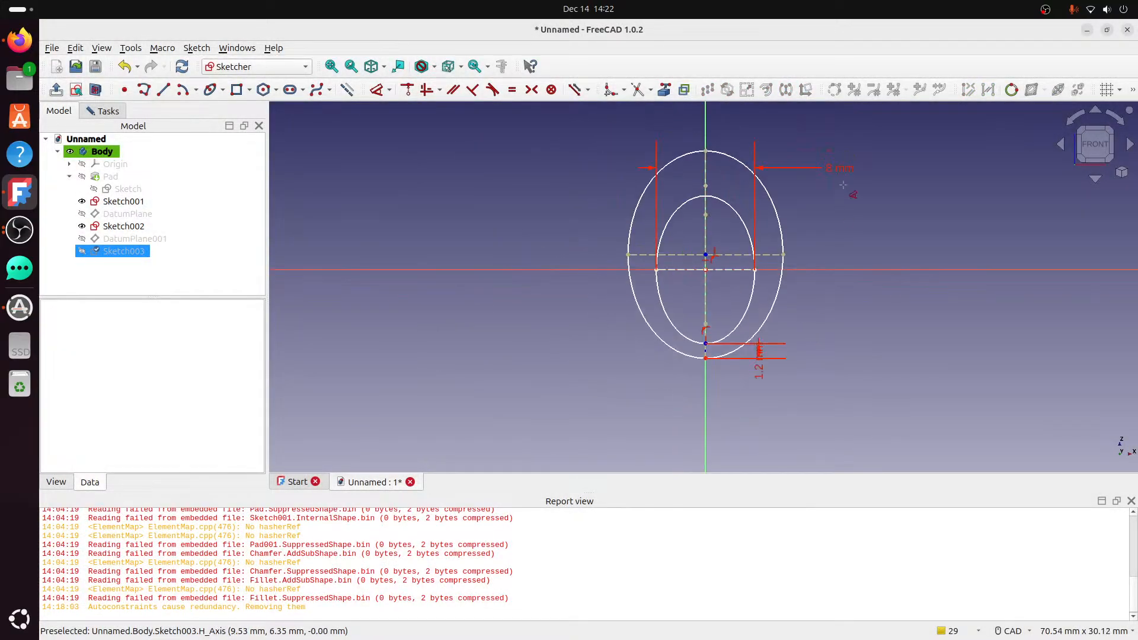
scroll(681, 252, up, 1)
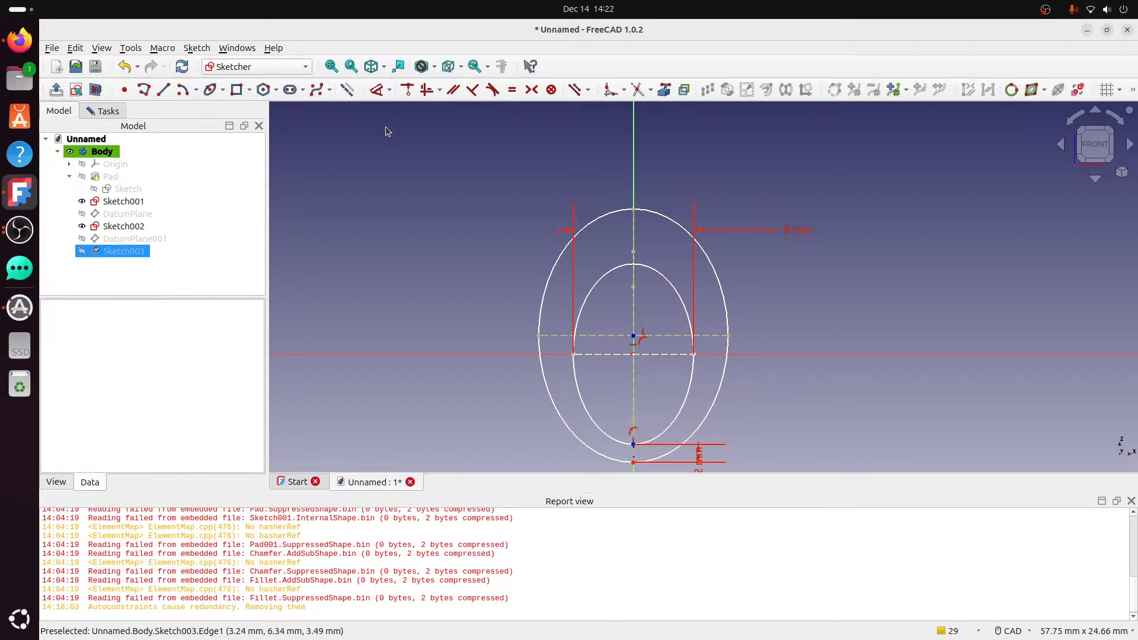
click(377, 95)
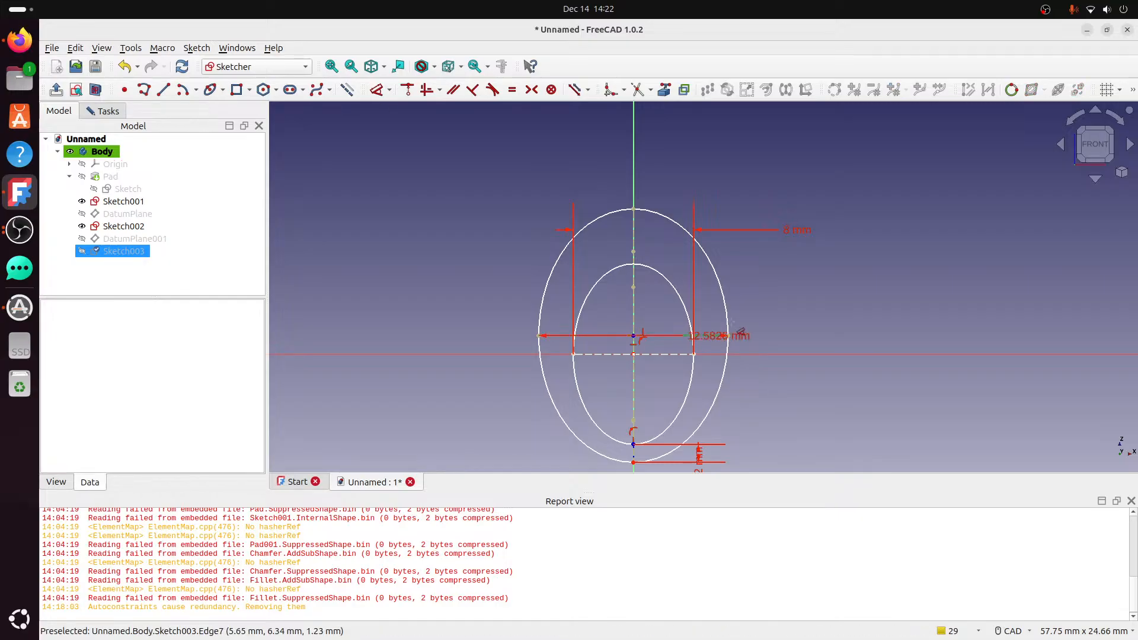
click(827, 305)
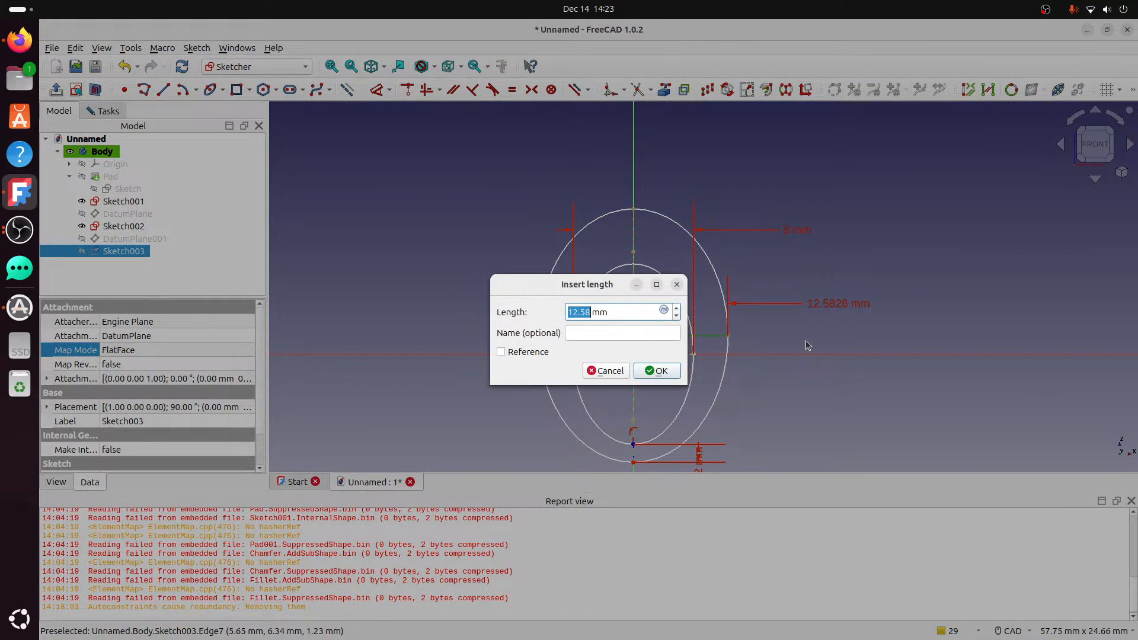
text(13)
click(658, 371)
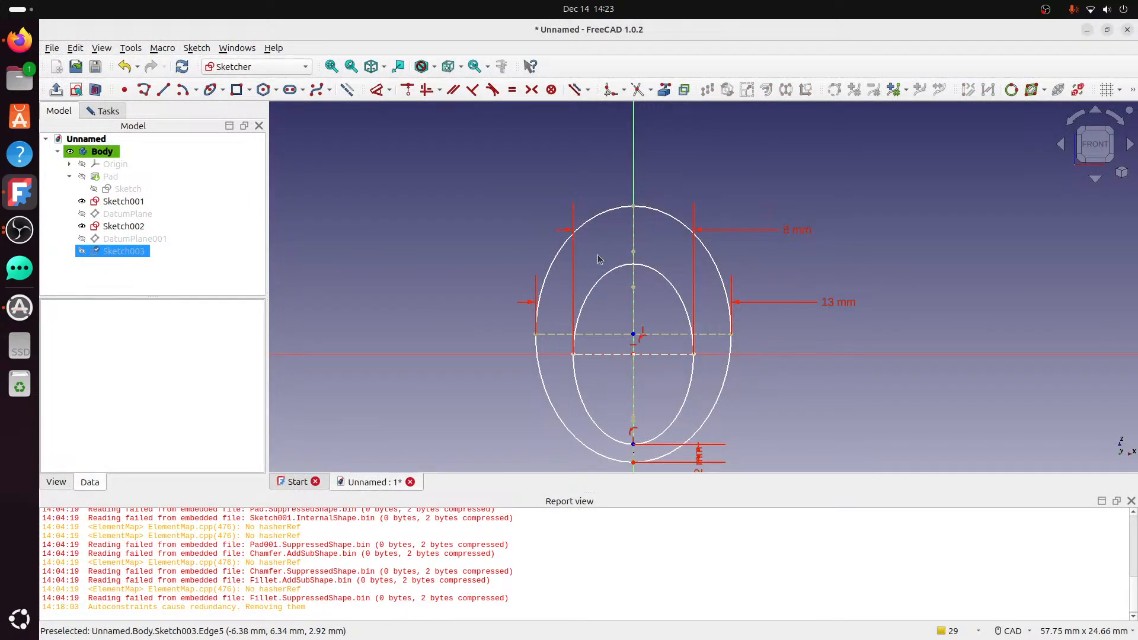
Dimension the outer ellipse's vertical major axis at 18 mm.
click(377, 89)
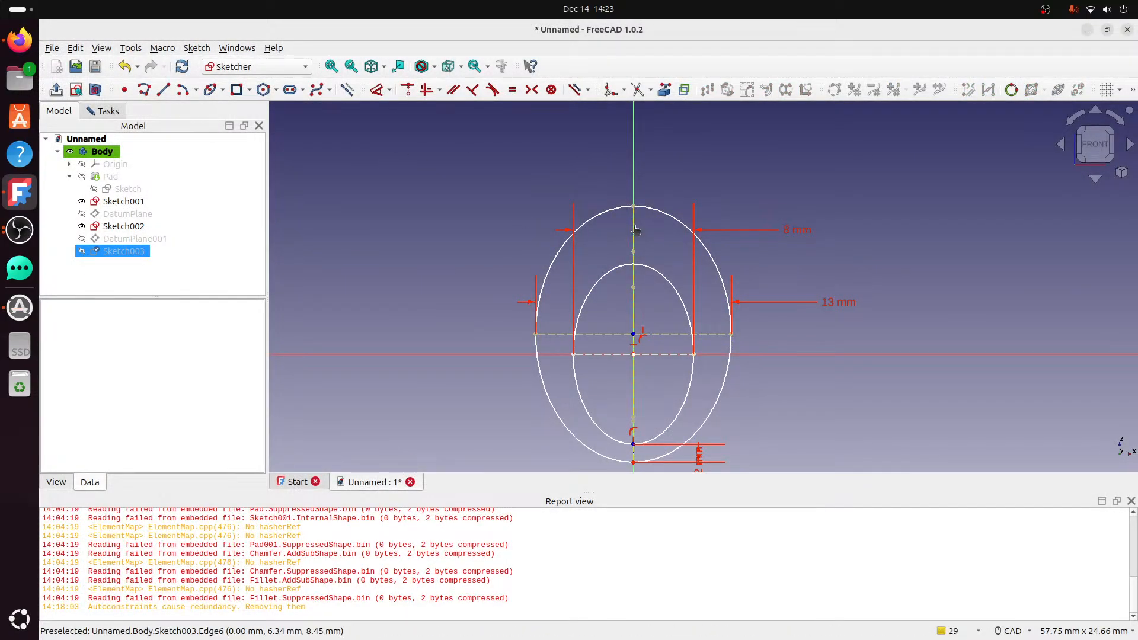
click(634, 231)
click(898, 311)
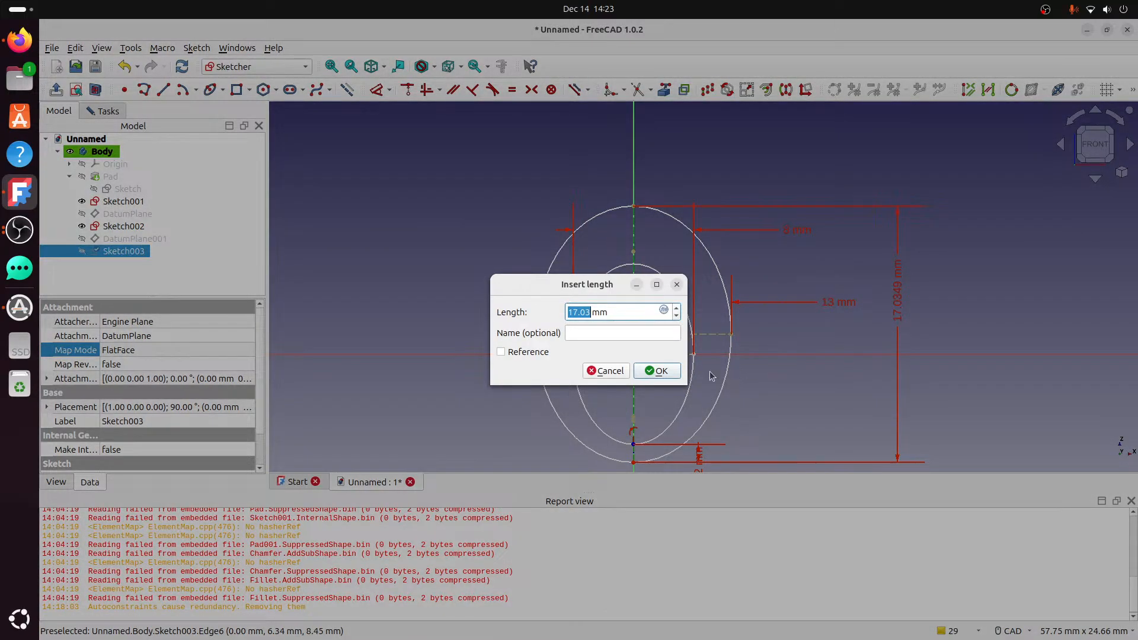
text(18)
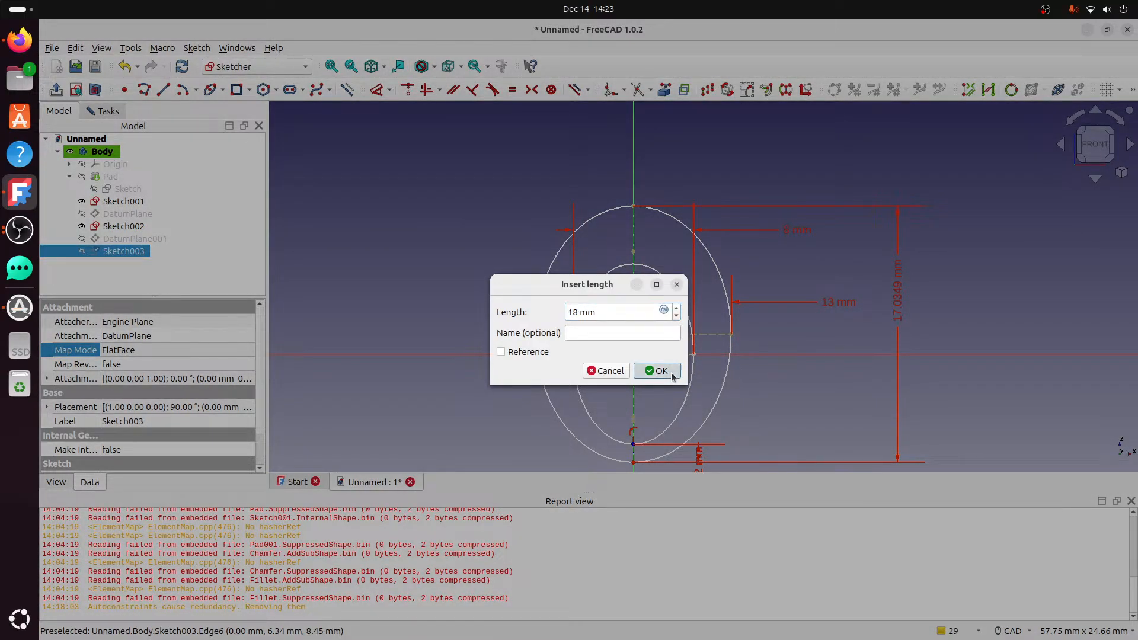
click(656, 371)
Look at the sketch from an isometric angle and try to move the outer ellipse in the front view.
mouse_move(837, 375)
middle_down()
mouse_move(771, 386)
mouse_move(768, 365)
middle_up()
click(1110, 147)
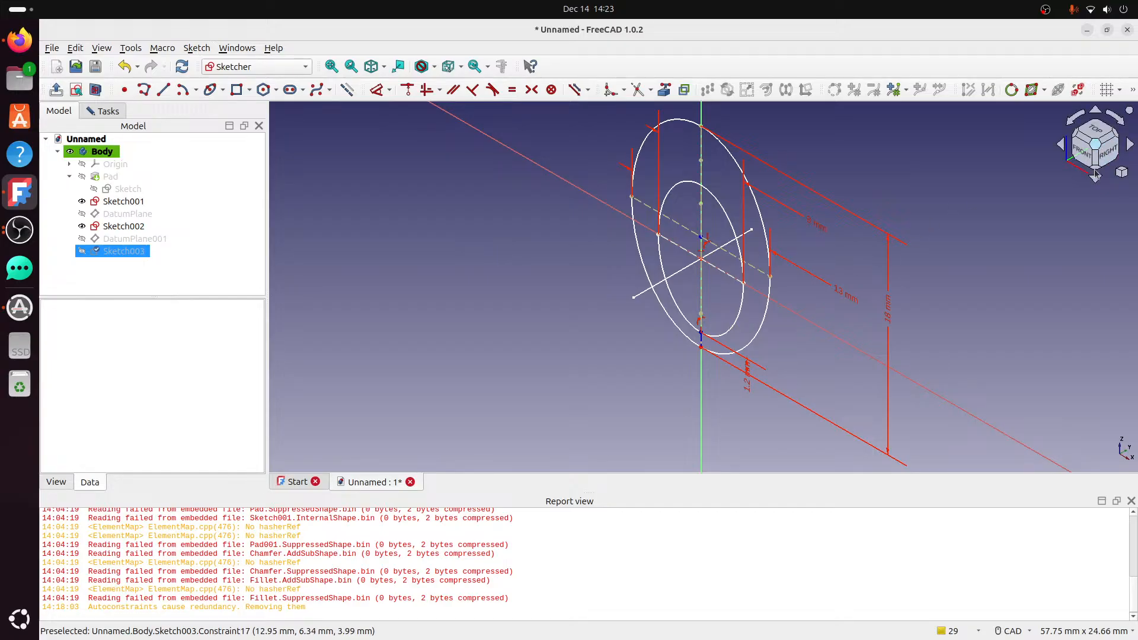
middle_drag(968, 253, 906, 288)
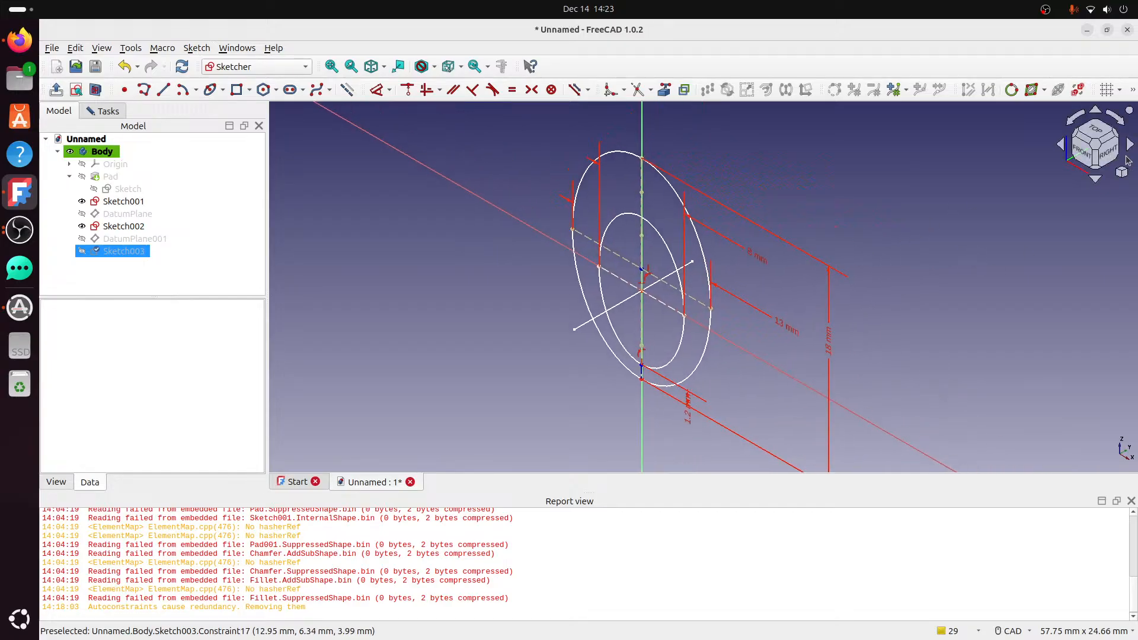
click(1079, 161)
drag(578, 269, 554, 363)
middle_drag(616, 261, 621, 219)
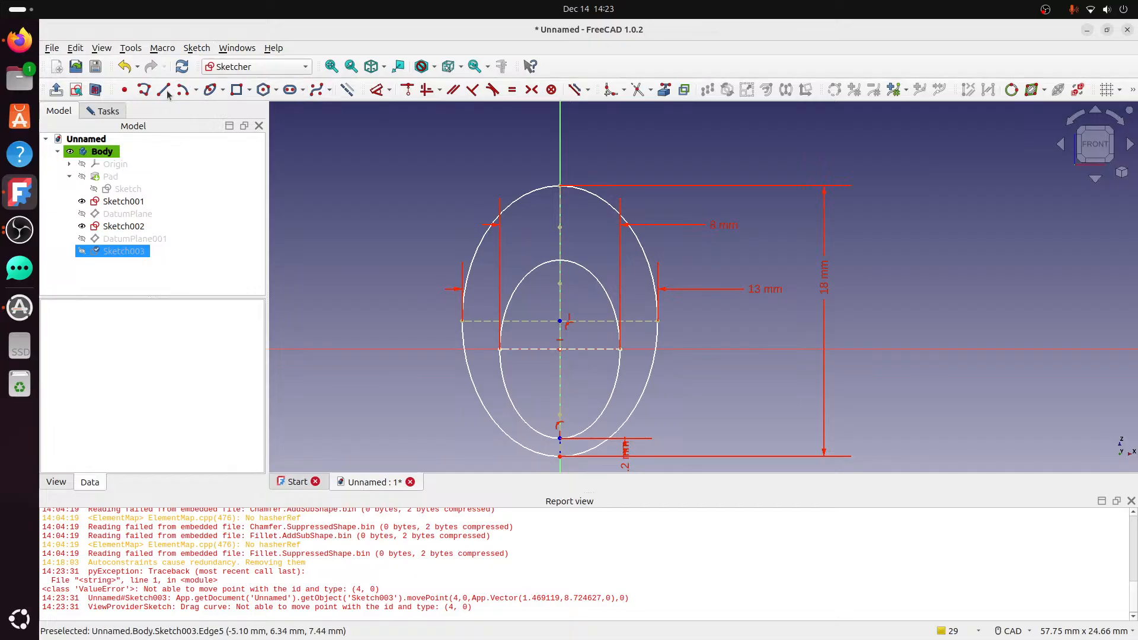
Draw a construction line up from the short line's upper end and constrain its top end to the inner ellipse and the vertical axis.
key(g)
key(l)
click(559, 438)
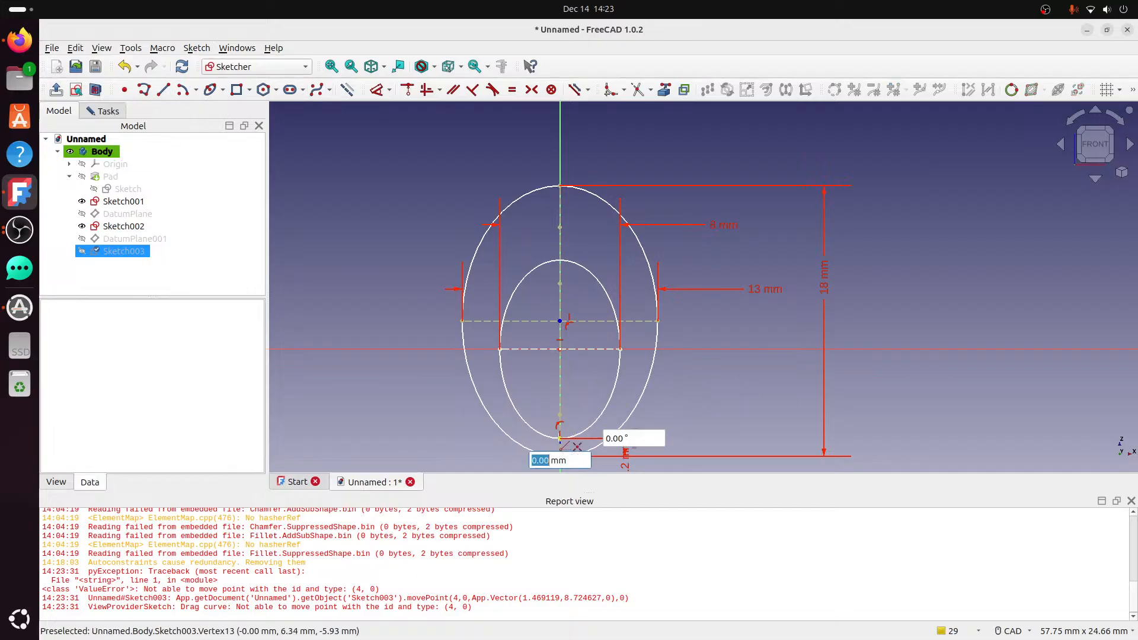
click(573, 249)
click(573, 260)
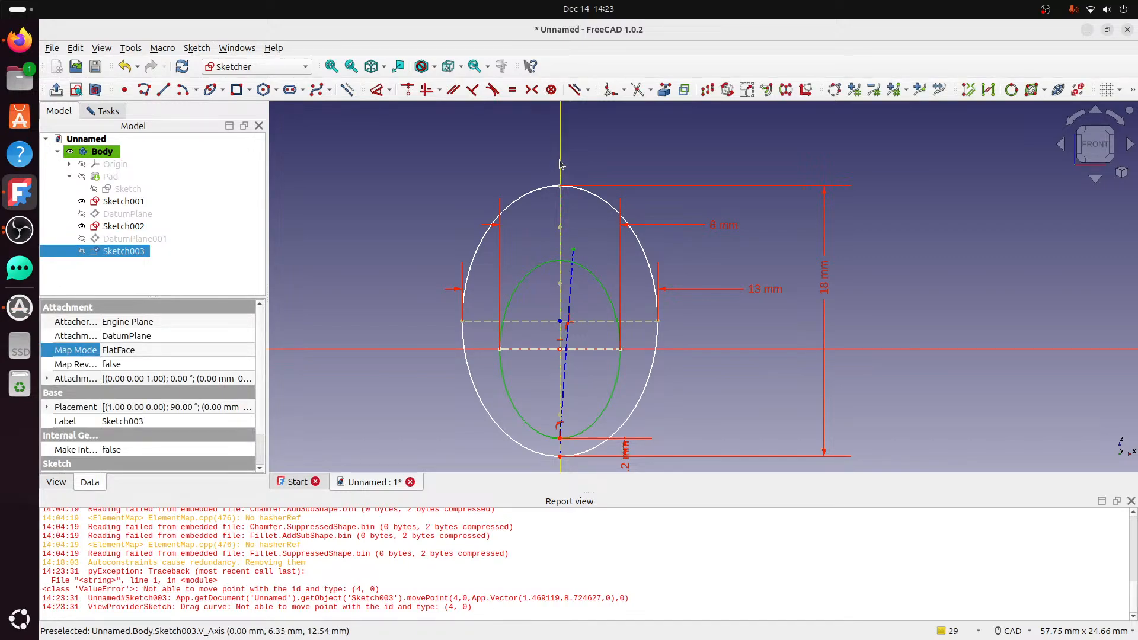
click(407, 90)
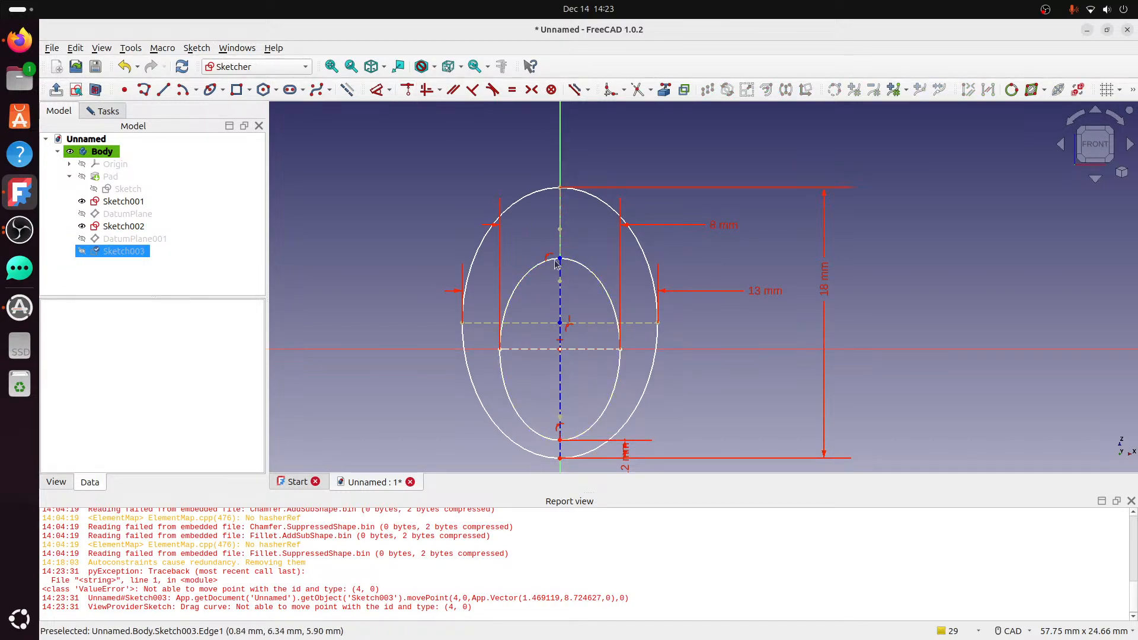
Dimension the construction line through the inner ellipse at 12 mm to fix the ellipse's height.
click(377, 89)
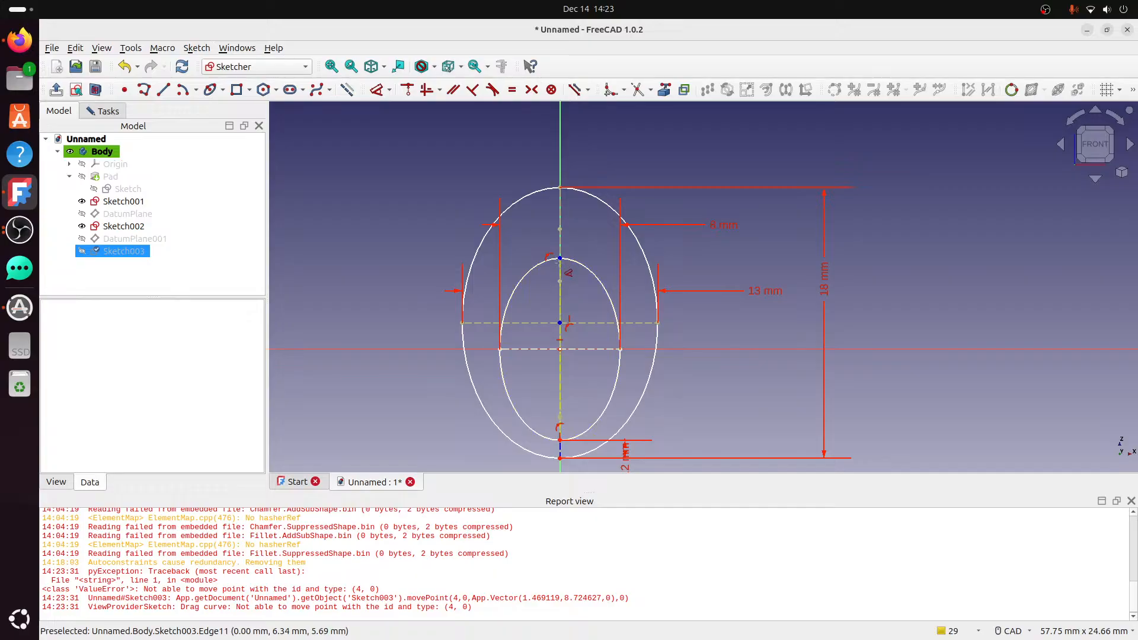
click(560, 294)
click(821, 356)
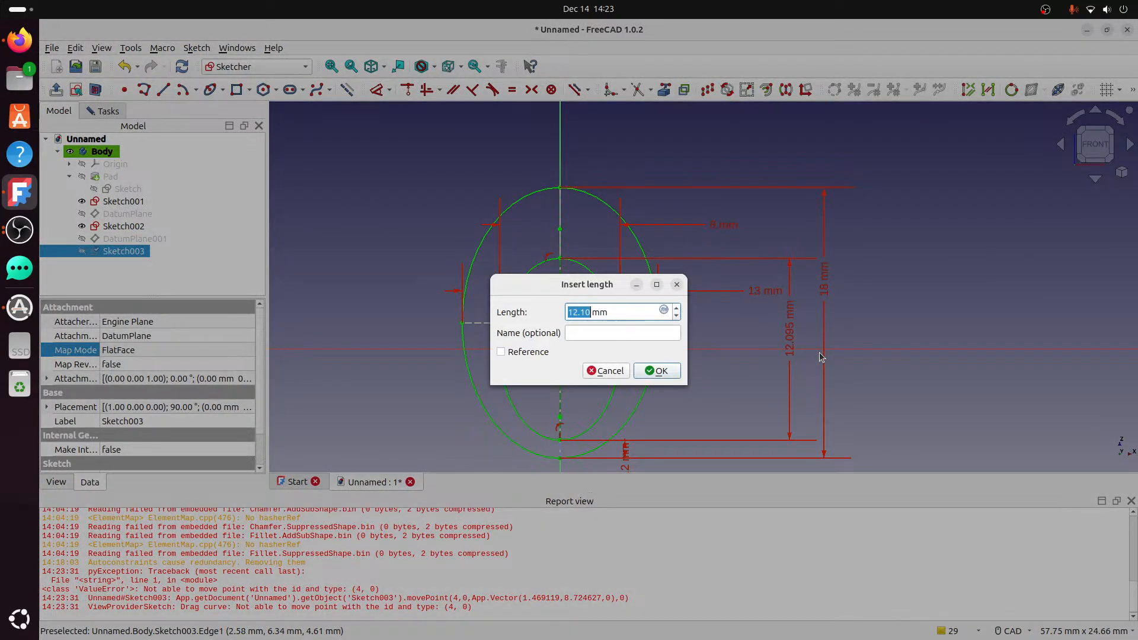
click(658, 372)
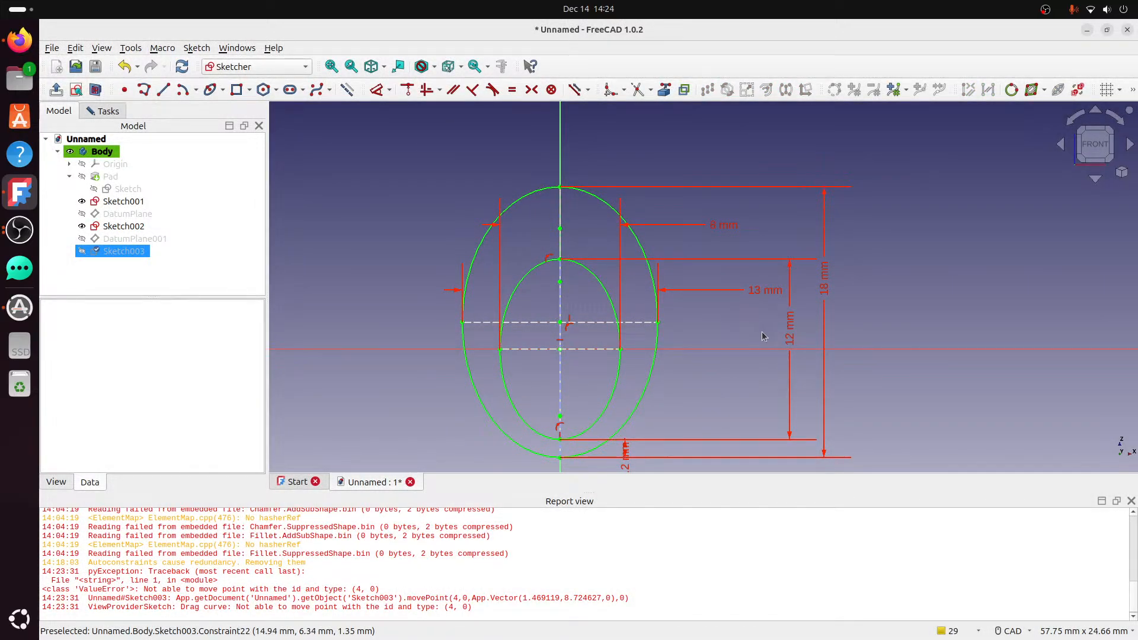
Show DatumPlane001 and DatumPlane together with the sketch in an isometric view.
scroll(762, 333, down, 2)
middle_drag(743, 347, 736, 315)
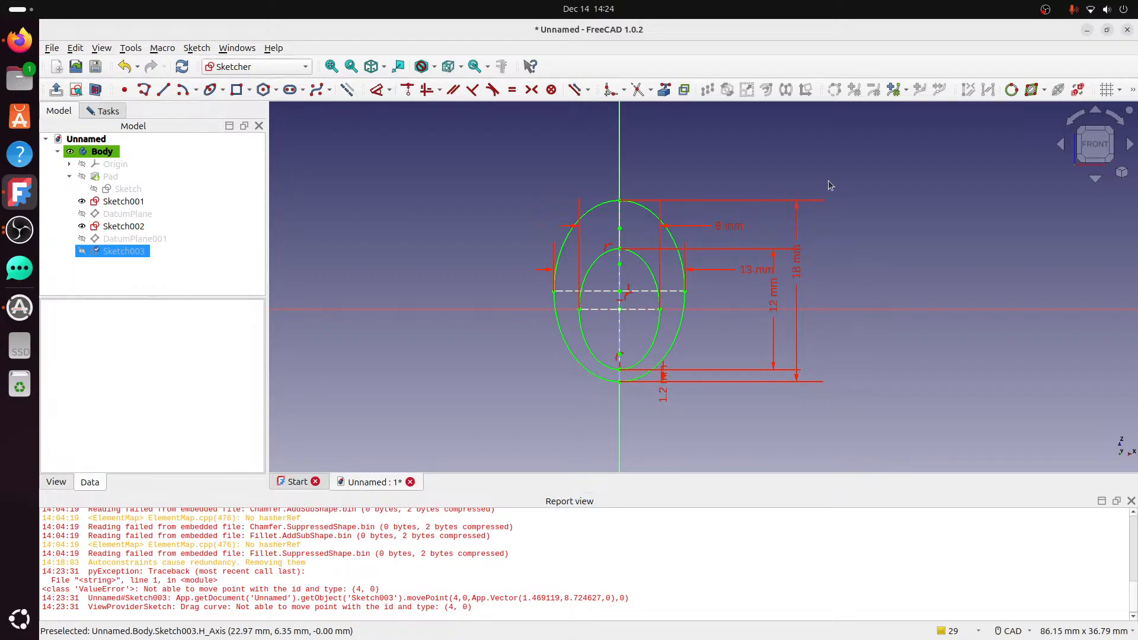
mouse_move(923, 197)
middle_down()
mouse_move(904, 211)
mouse_move(966, 213)
middle_up()
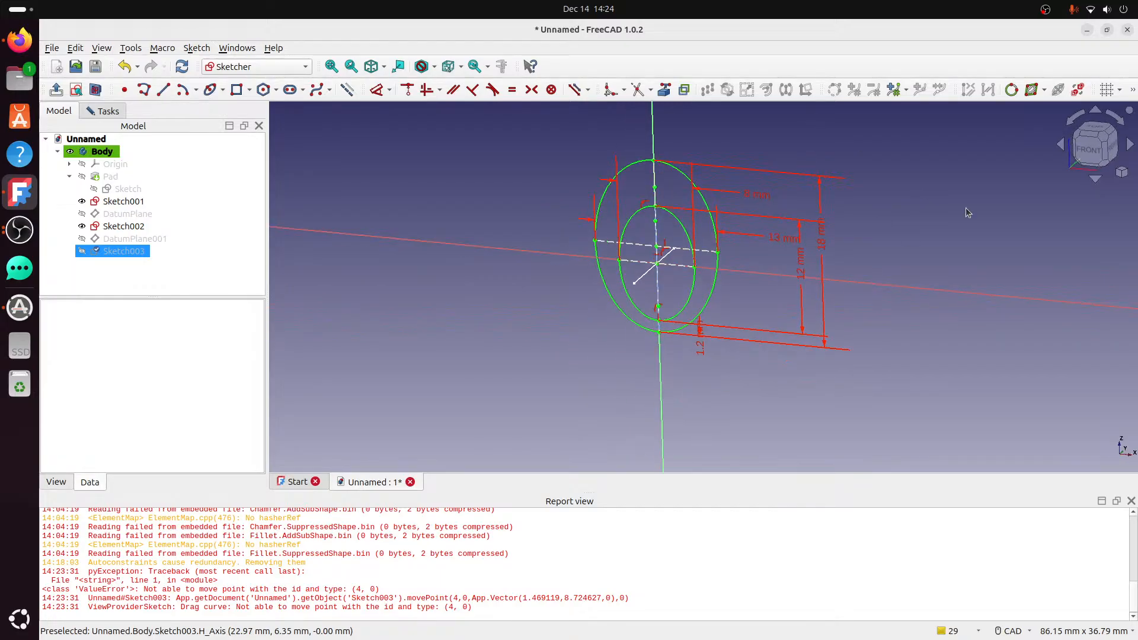
click(1108, 146)
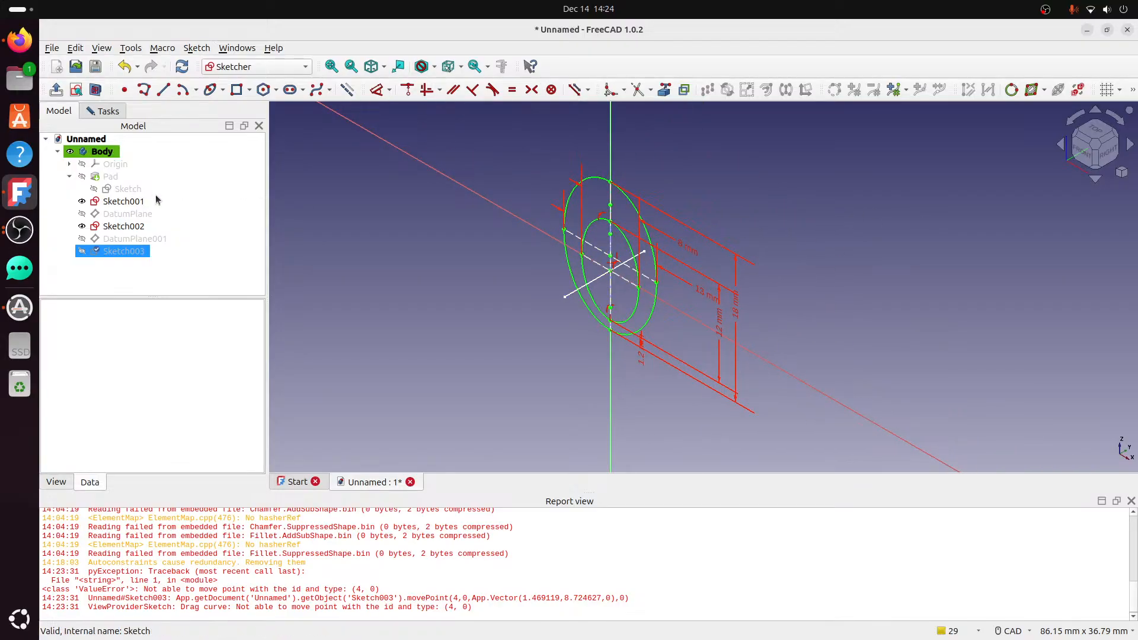
click(131, 239)
key(space)
key(Up)
key(Up)
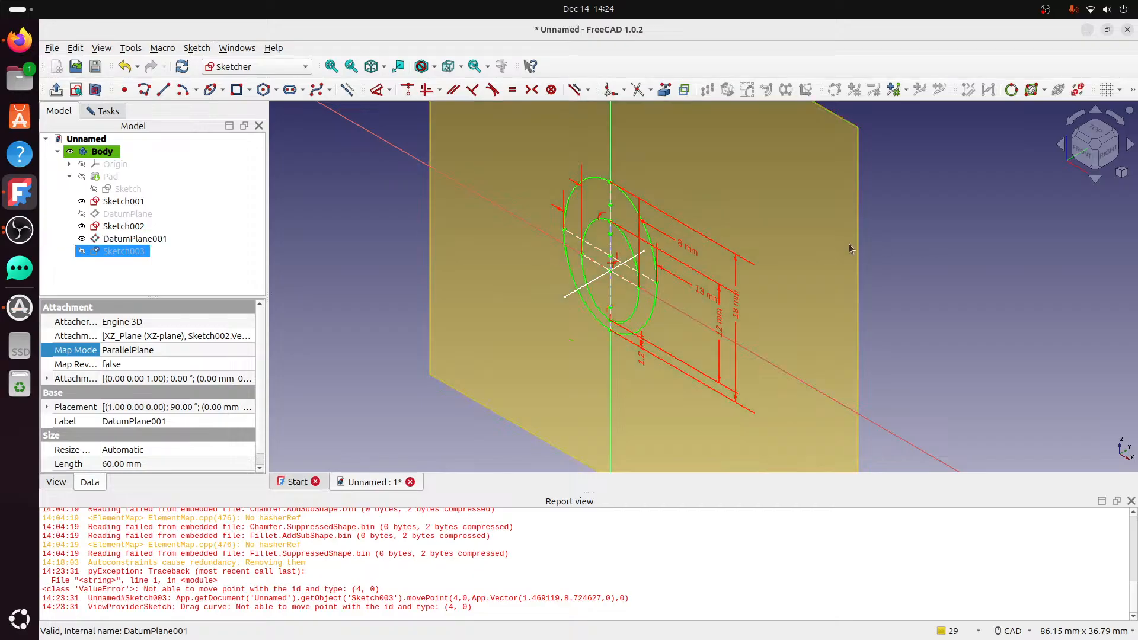
key(space)
click(955, 275)
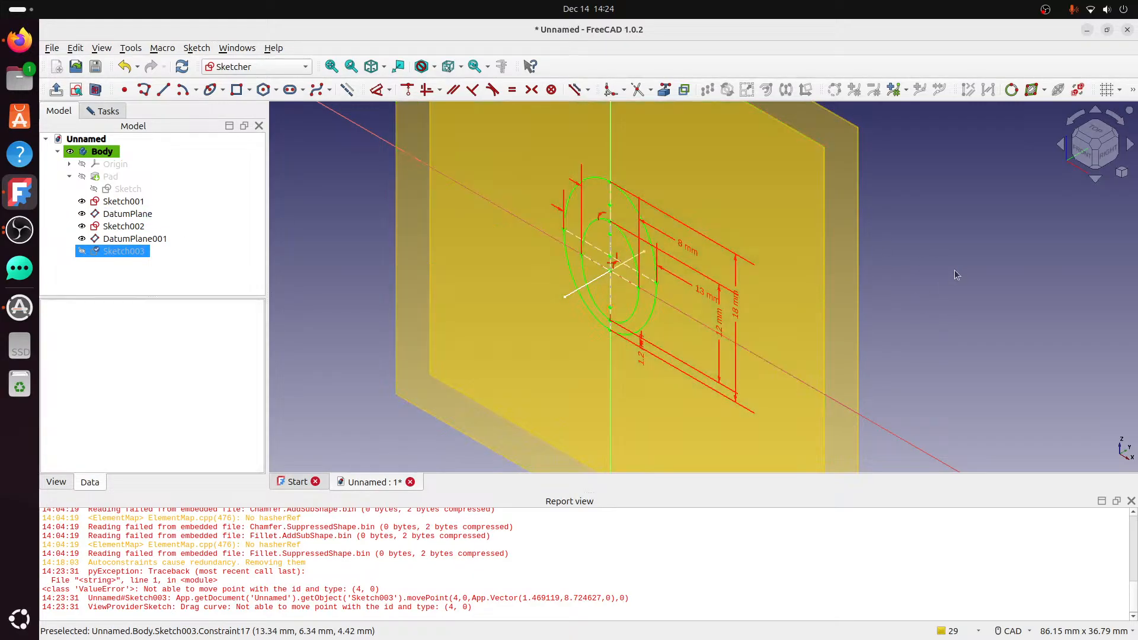
Compare the two datum planes by switching DatumPlane001 off and on, and hide DatumPlane.
mouse_move(957, 270)
middle_down()
mouse_move(927, 297)
mouse_move(889, 293)
mouse_move(891, 274)
mouse_move(928, 265)
middle_up()
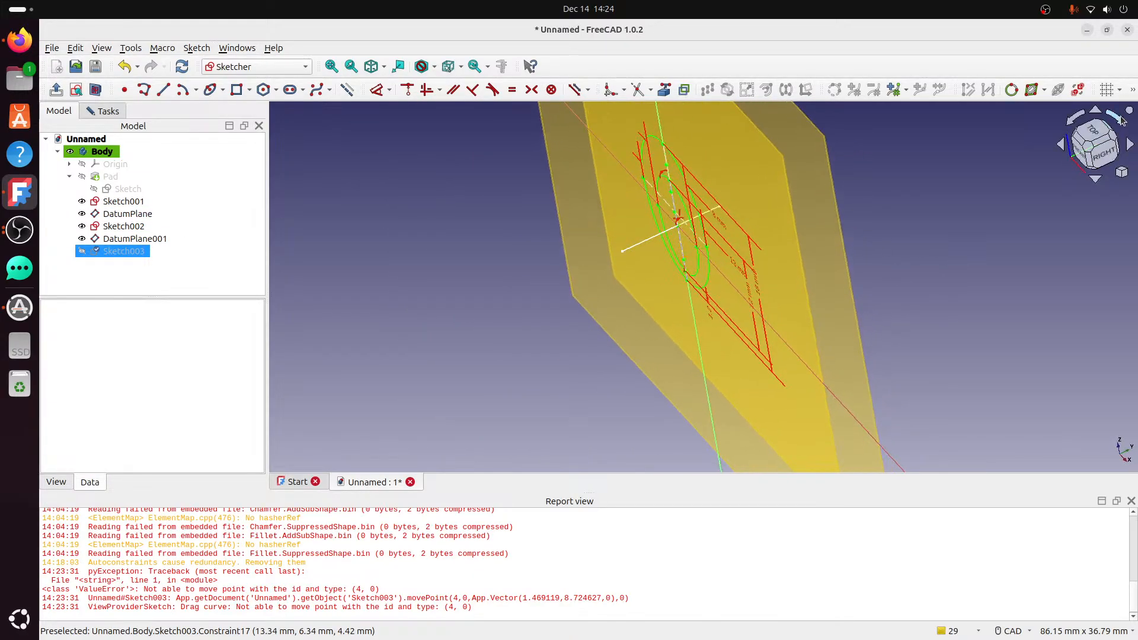
click(1087, 146)
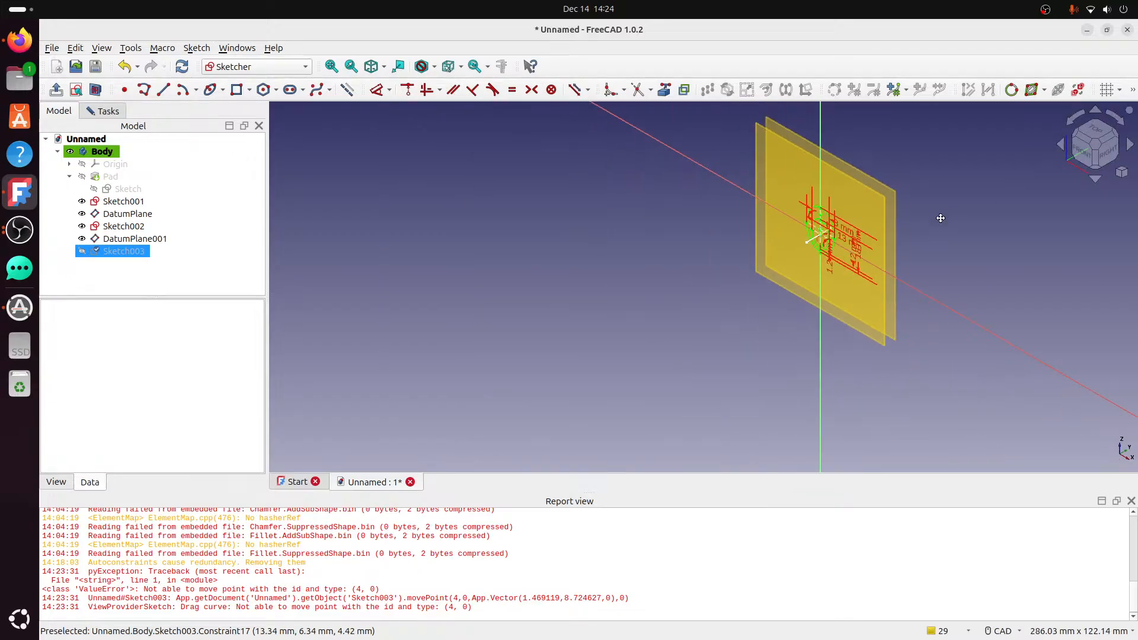
middle_drag(940, 218, 886, 246)
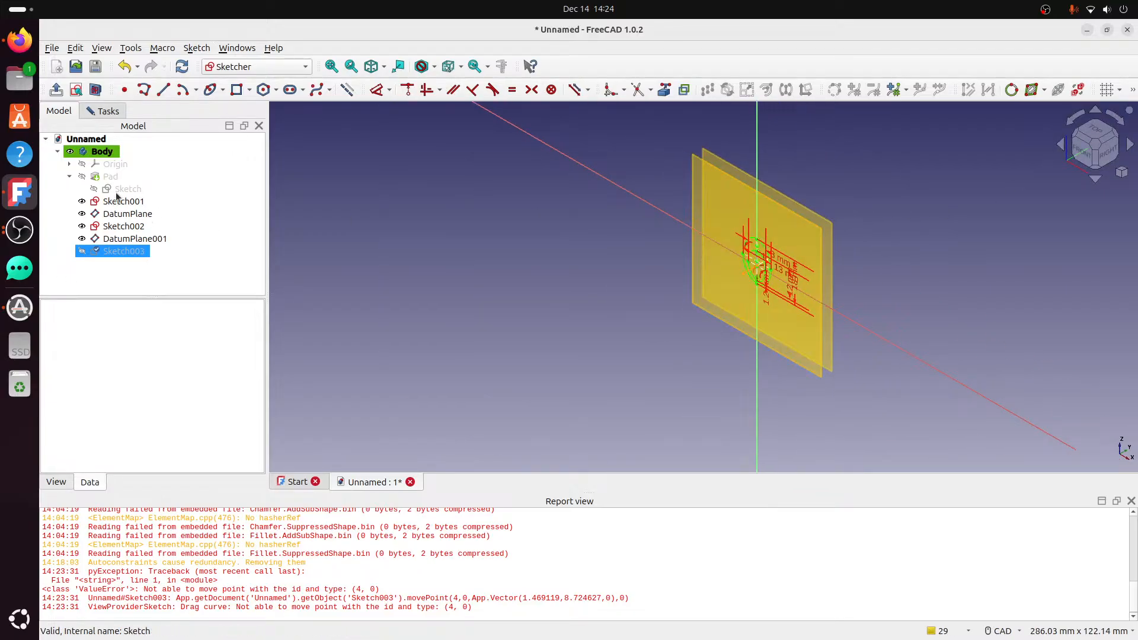
click(123, 239)
key(space)
key(space)
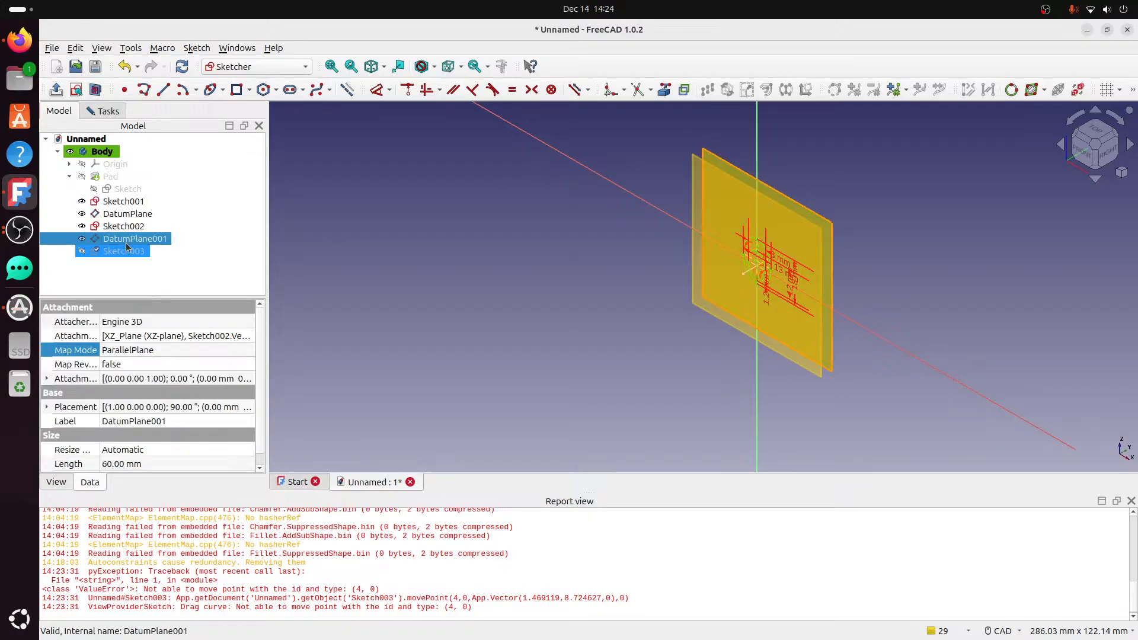
click(127, 214)
key(space)
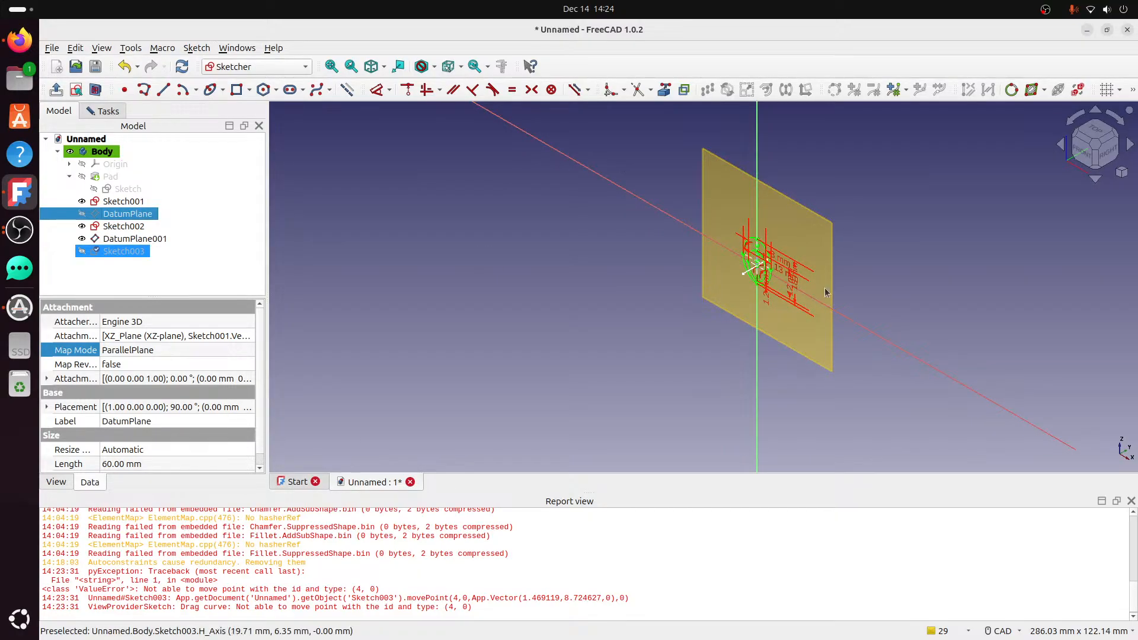
mouse_move(860, 286)
middle_down()
mouse_move(783, 293)
mouse_move(866, 275)
middle_up()
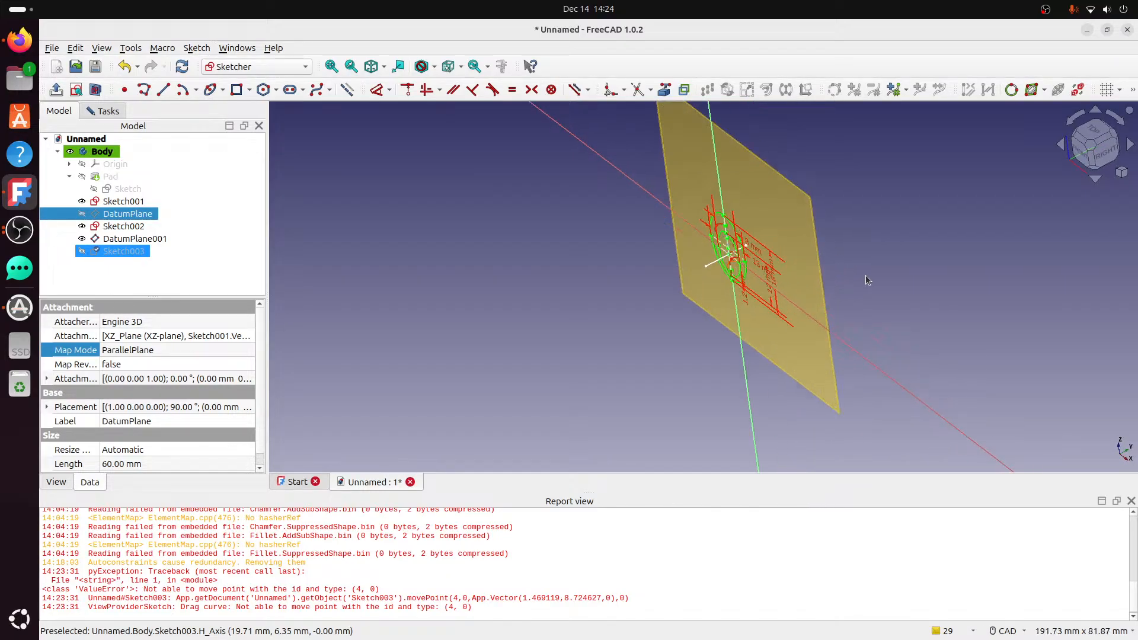
View Sketch003 from the front with its ellipse dimensions and finish editing the sketch.
click(1090, 156)
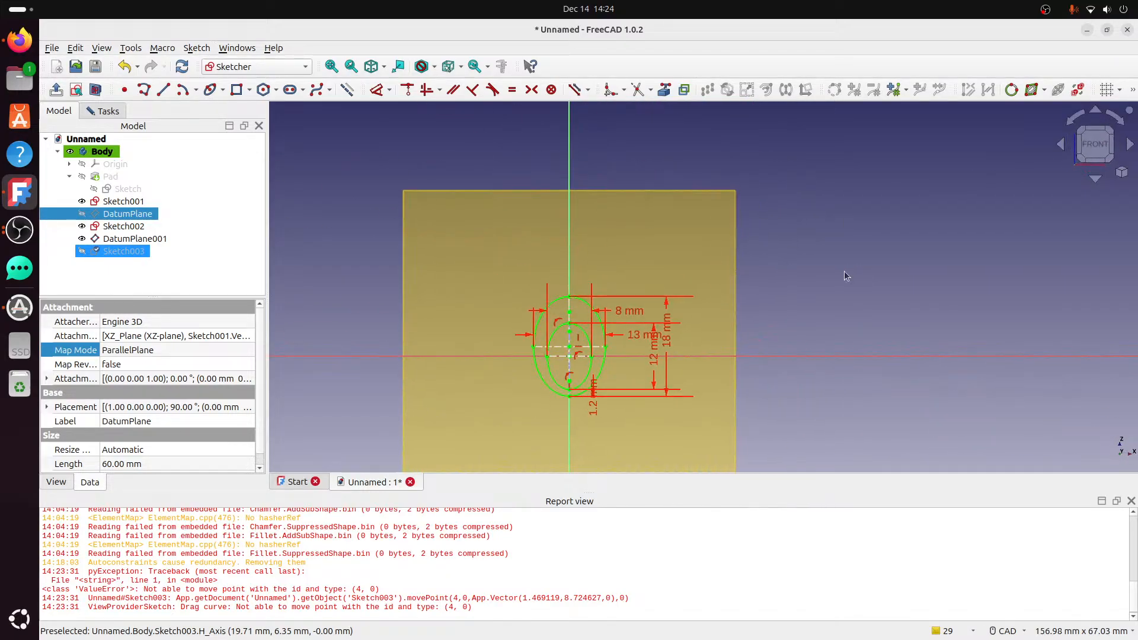
click(324, 246)
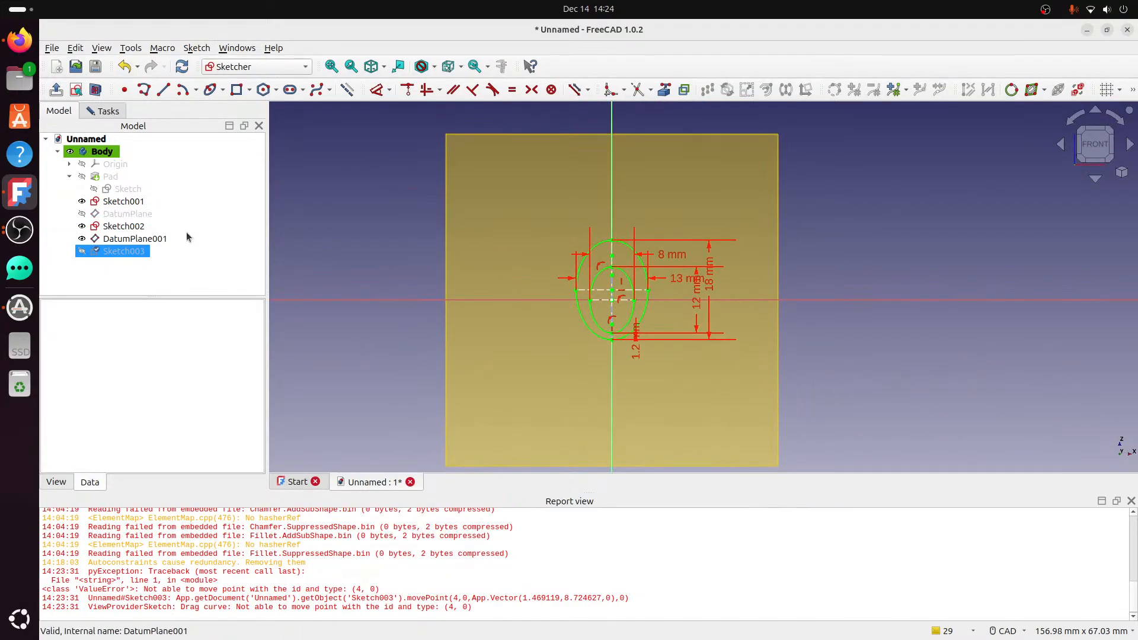
click(134, 253)
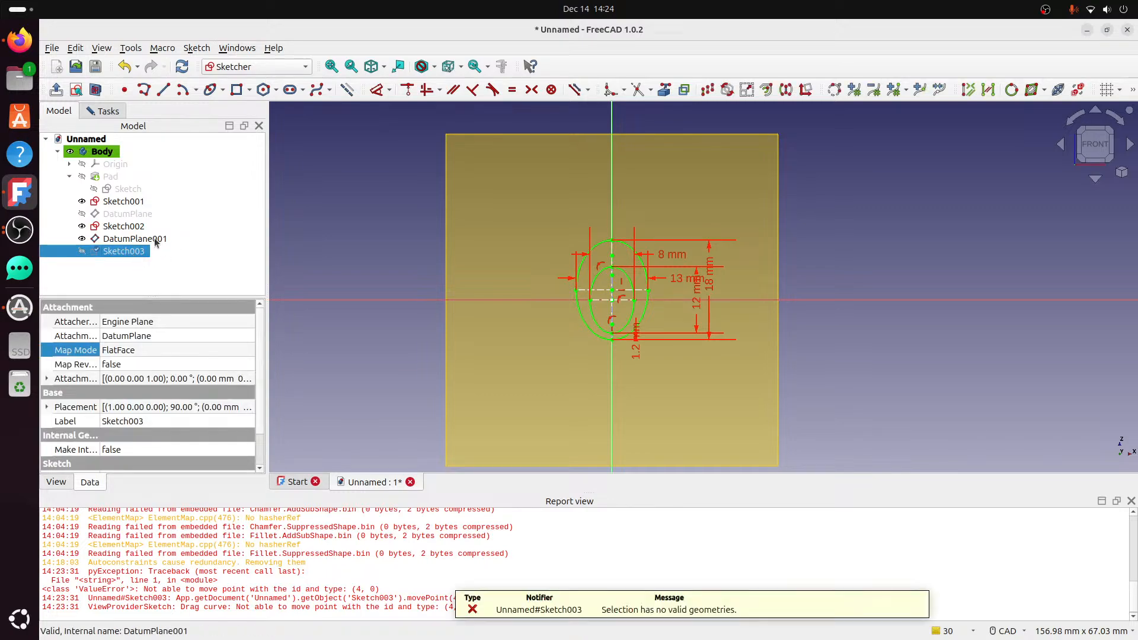
click(106, 111)
click(148, 151)
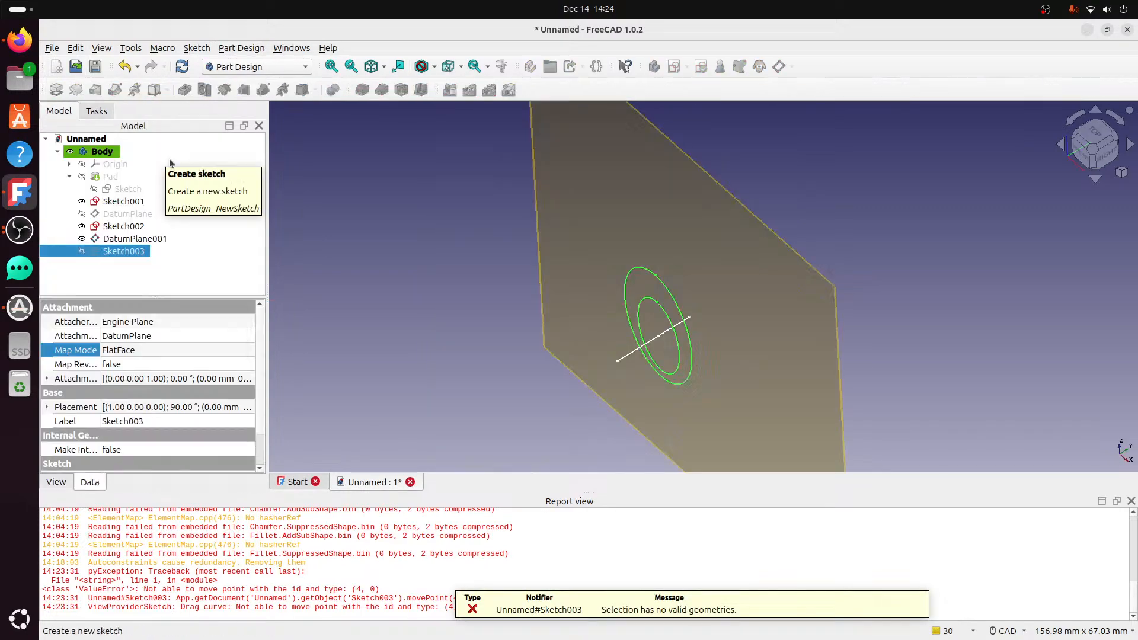
Duplicate Sketch003 by copying and pasting it with XZ-plane, YZ-plane, Sketch001 and DatumPlane excluded from its dependencies.
key(ctrl+c)
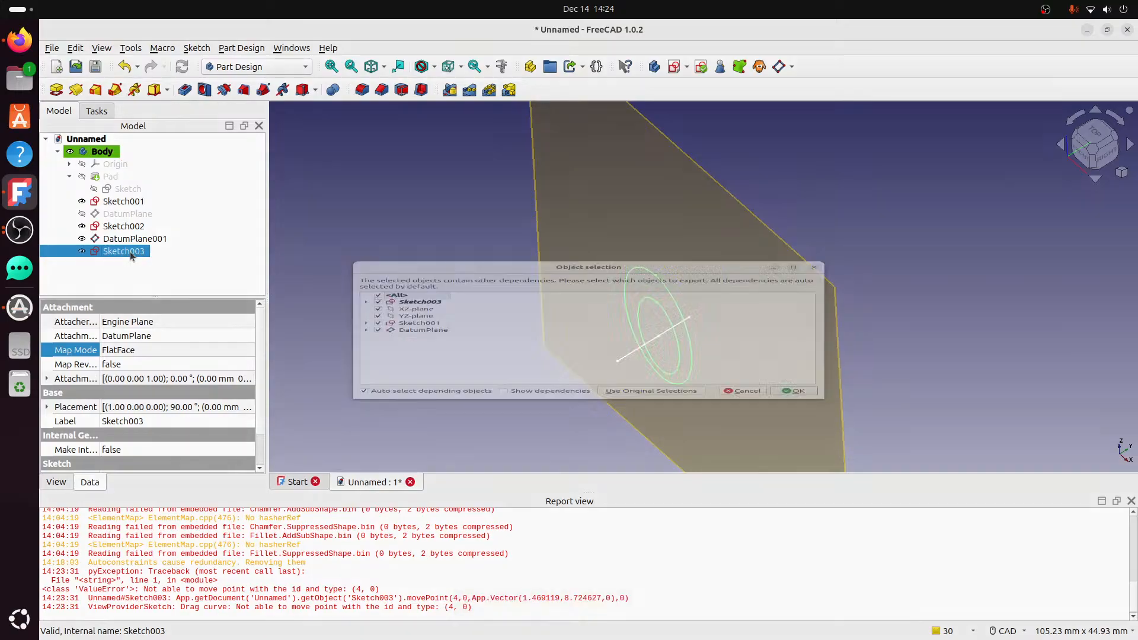
click(379, 292)
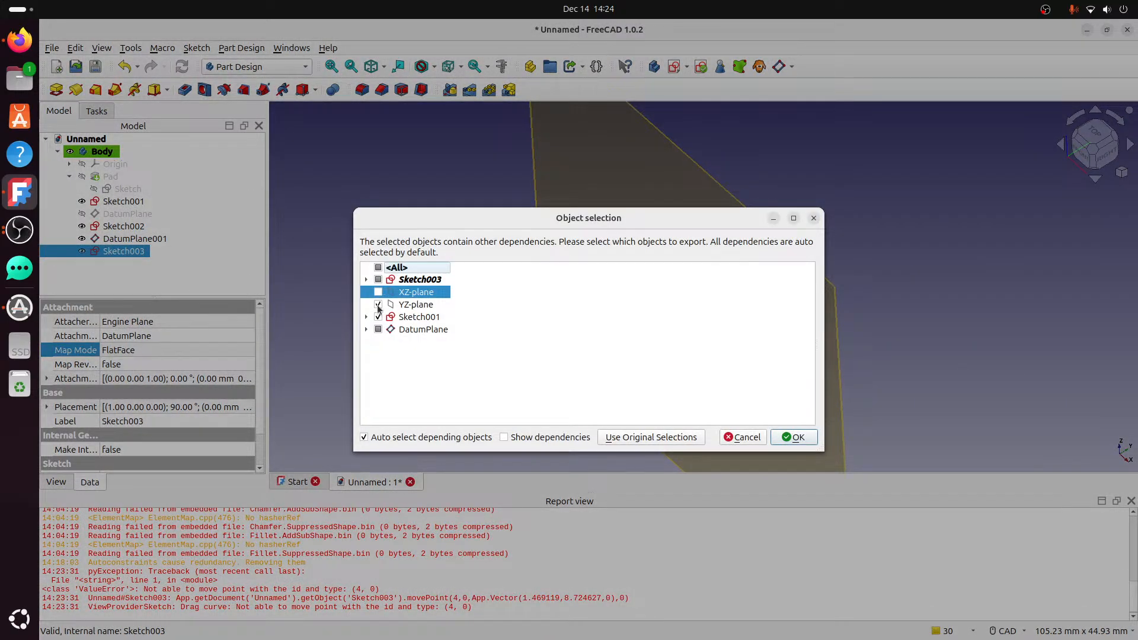
click(378, 305)
click(377, 317)
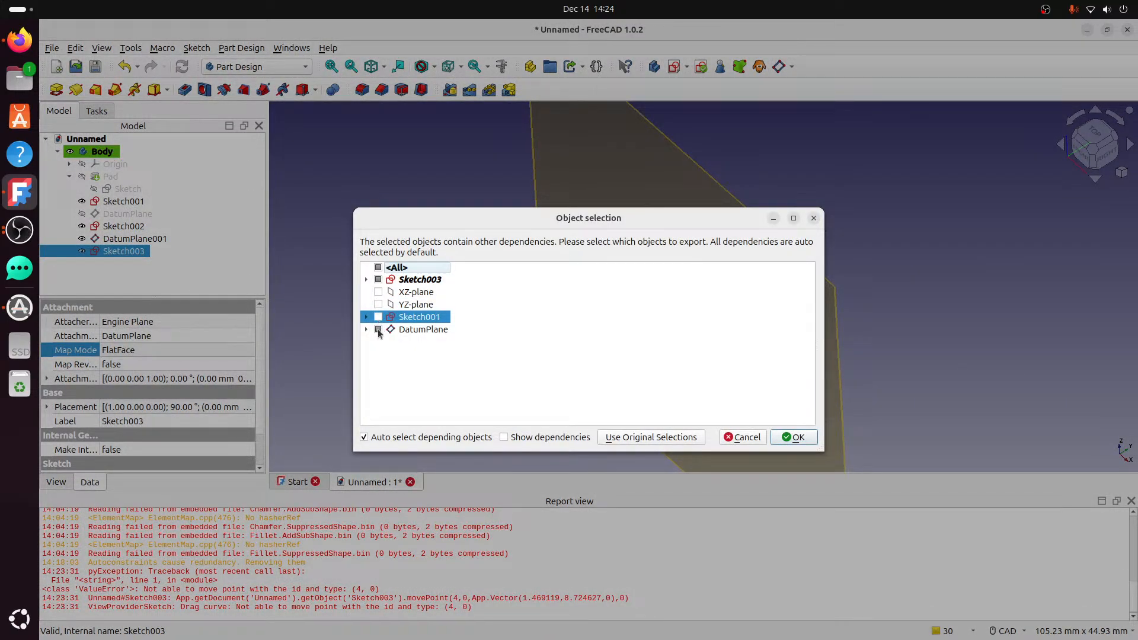
click(379, 330)
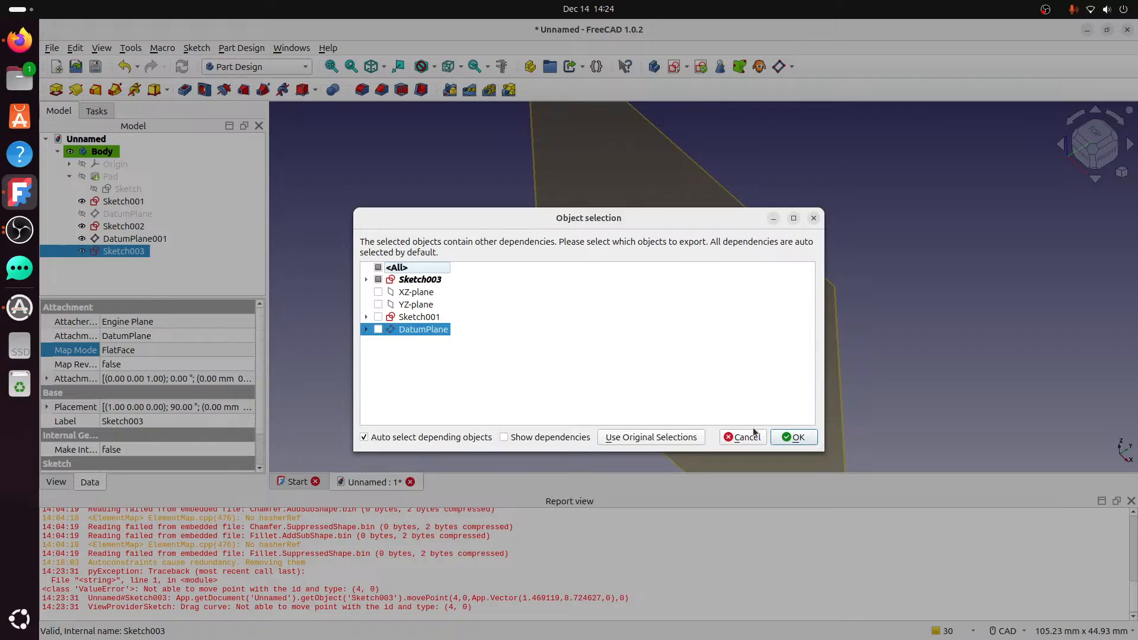
click(784, 439)
click(129, 287)
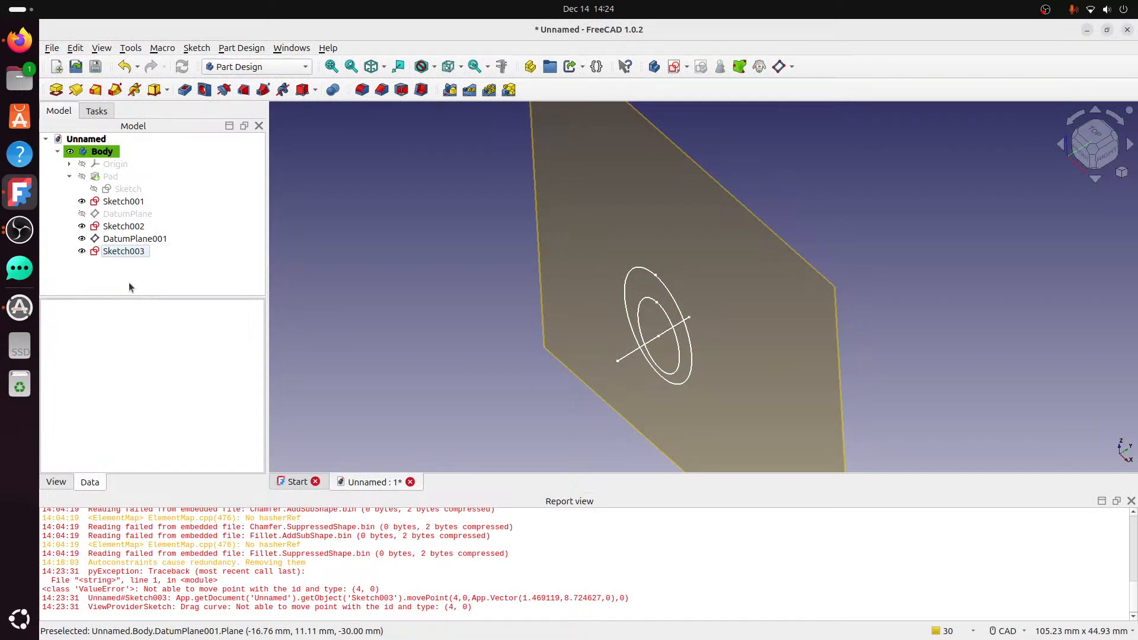
key(ctrl+v)
Reattach the copied sketch from DatumPlane to DatumPlane001, using the Plane face attachment mode.
drag(124, 265, 158, 256)
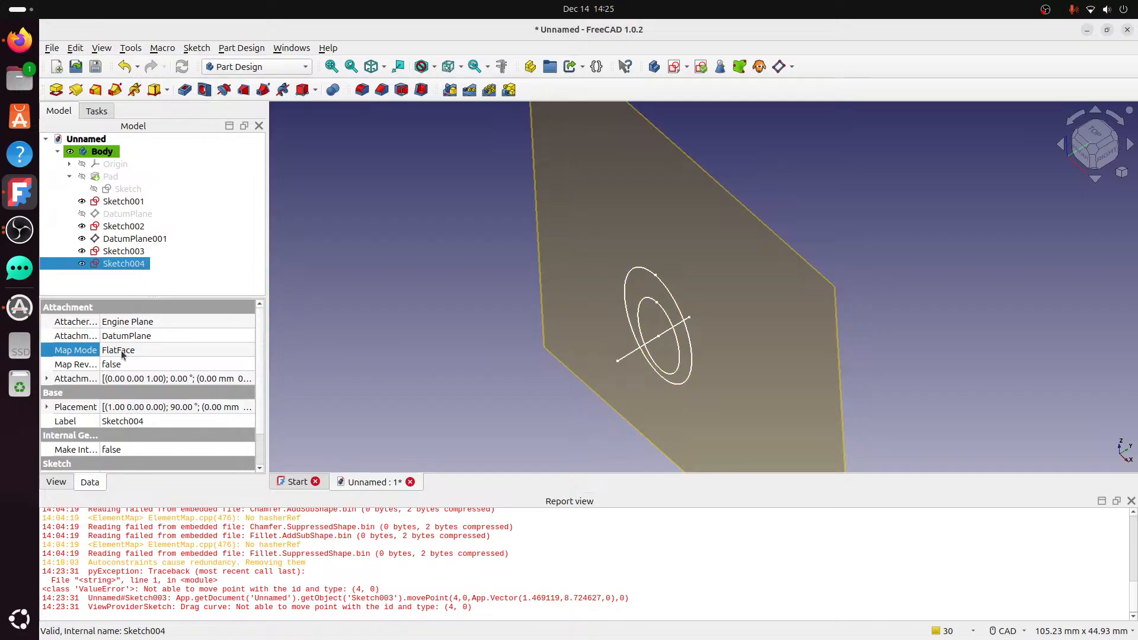
mouse_move(870, 317)
middle_down()
mouse_move(803, 316)
mouse_move(817, 318)
middle_up()
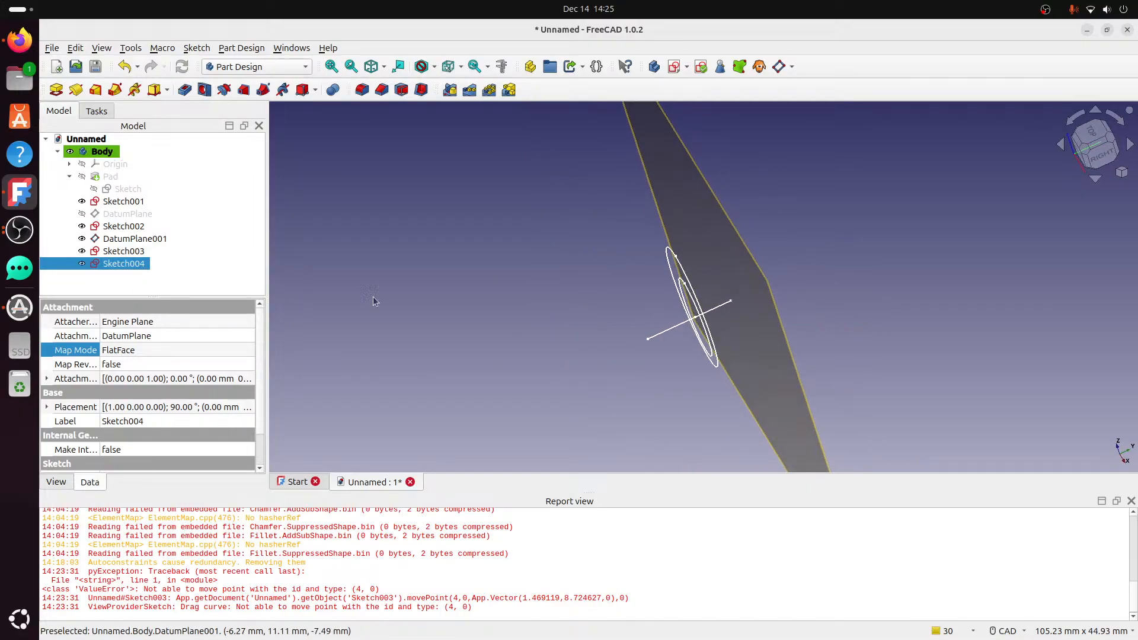
click(144, 349)
click(246, 349)
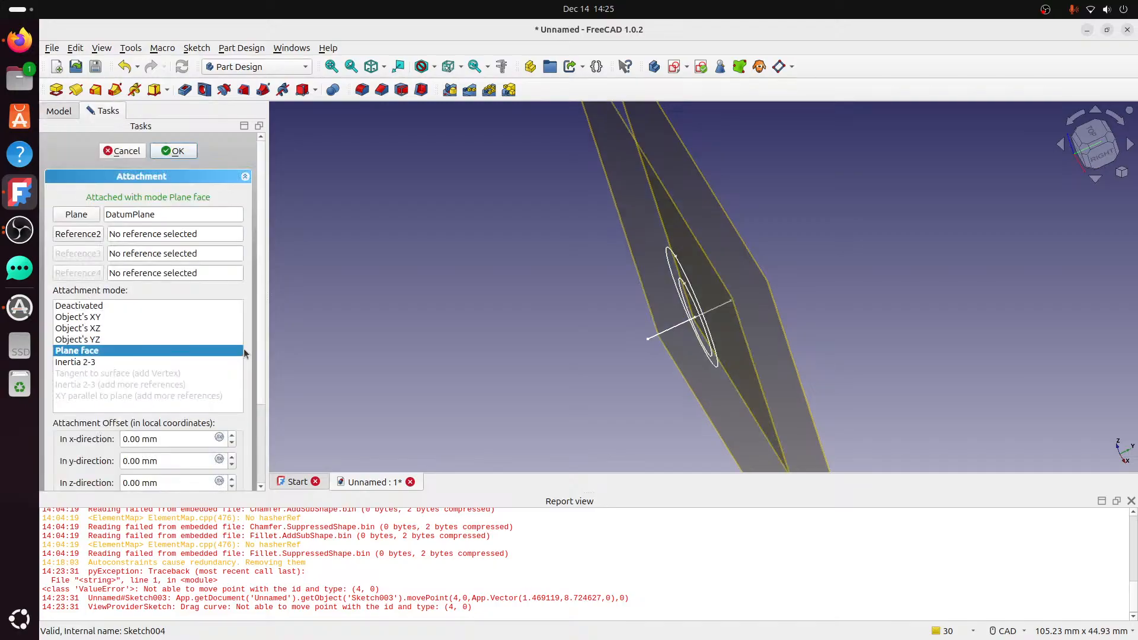
click(87, 216)
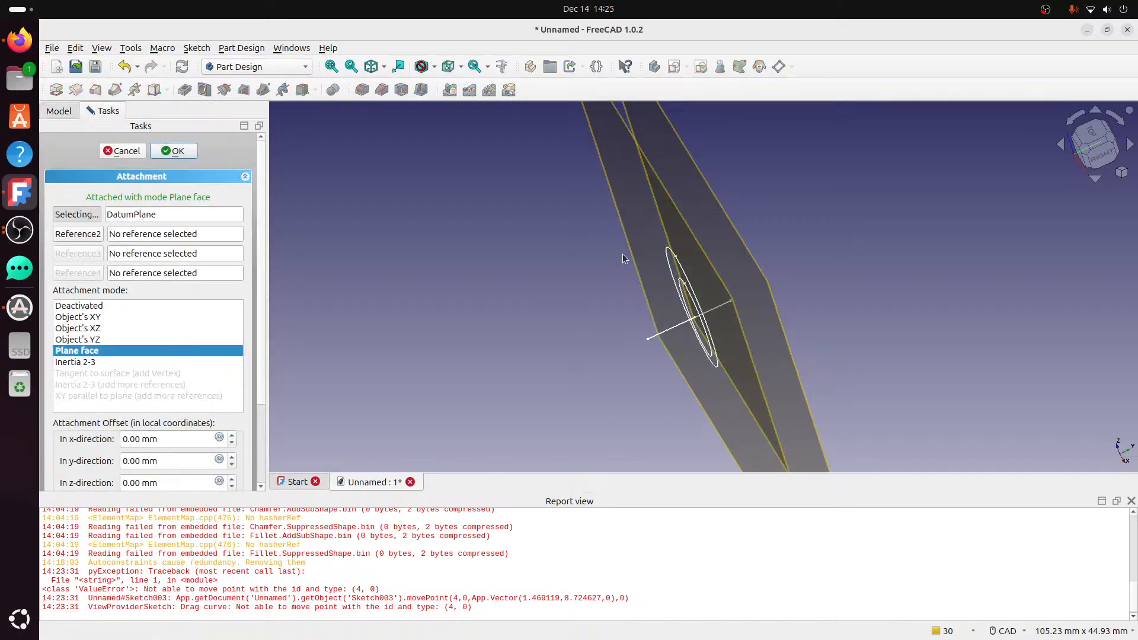
click(721, 220)
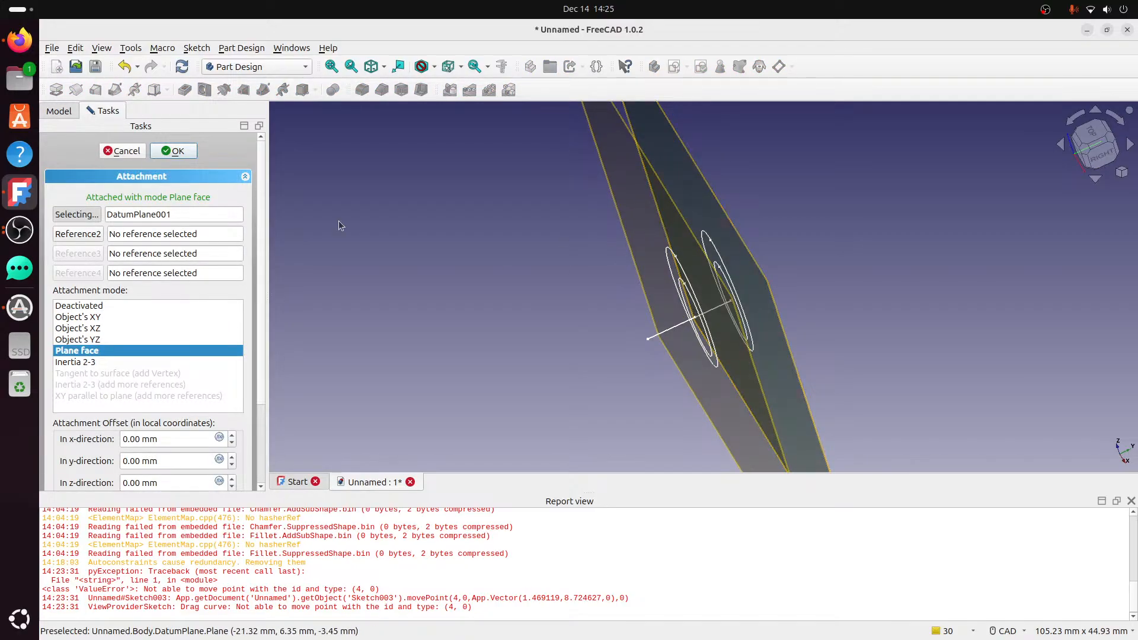
click(192, 153)
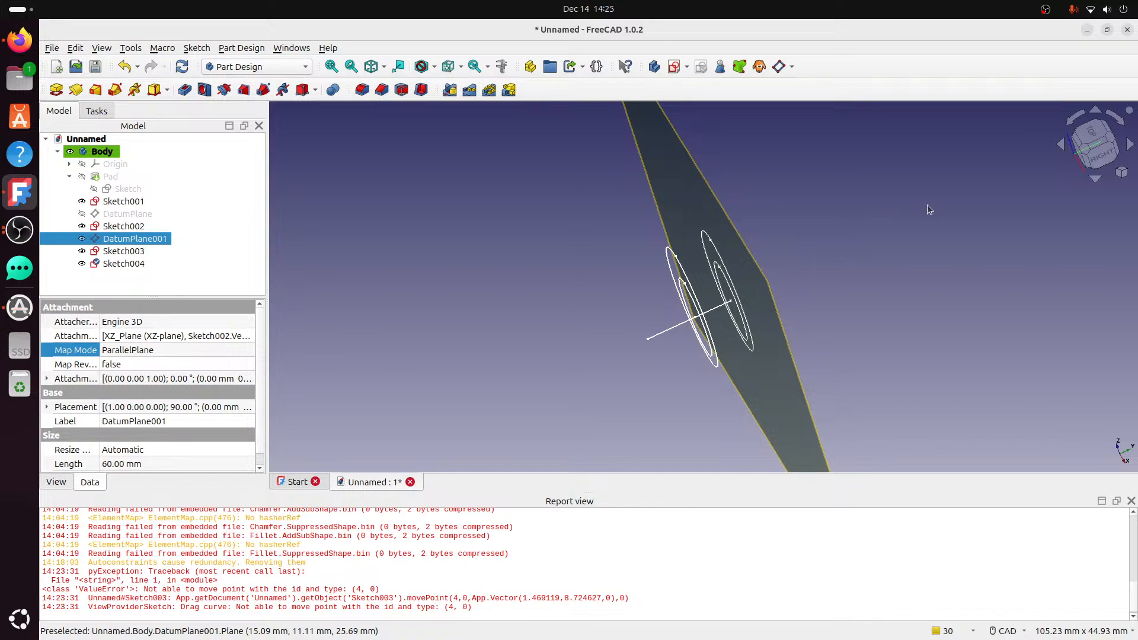
Open the copied sketch for editing and move its 18 mm and 12 mm height dimensions farther away from the ellipses.
key(0)
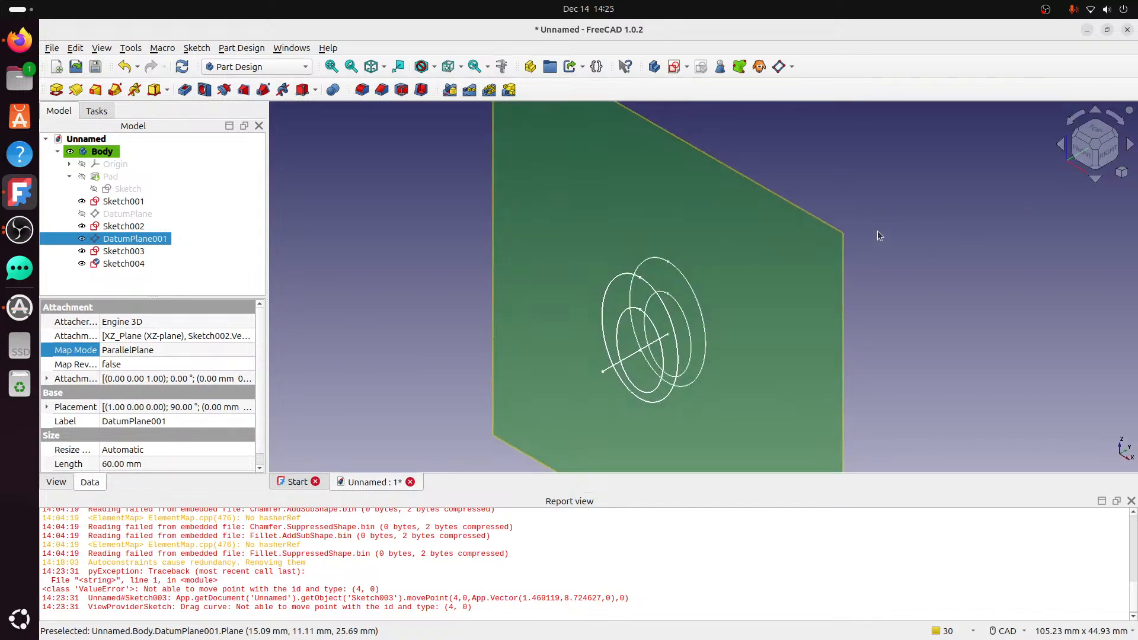
double_click(122, 264)
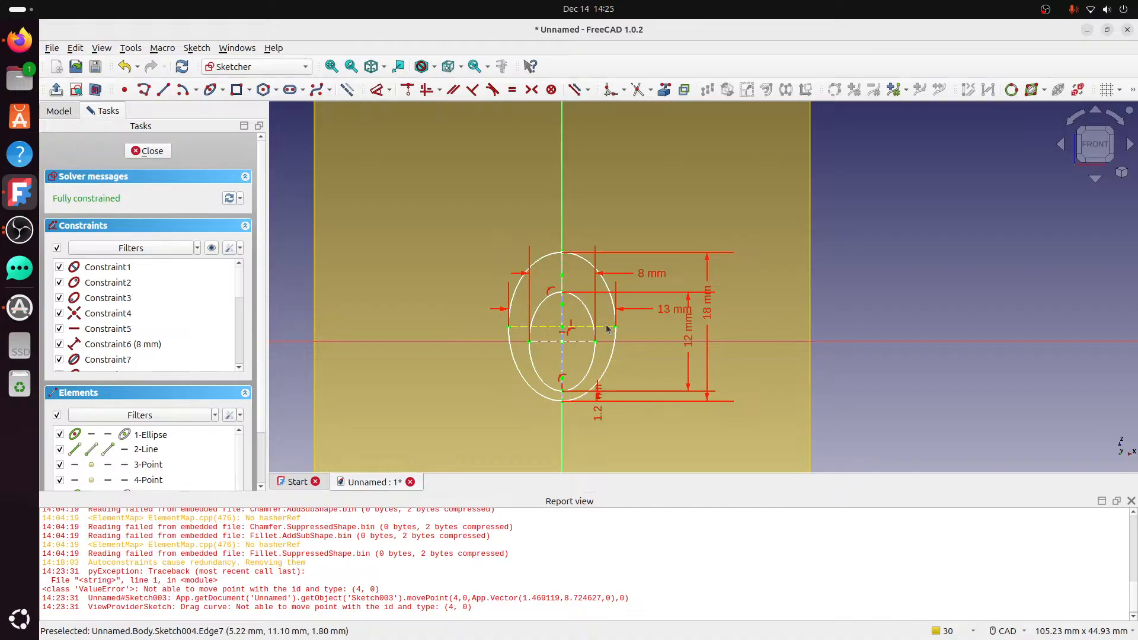
scroll(688, 314, up, 2)
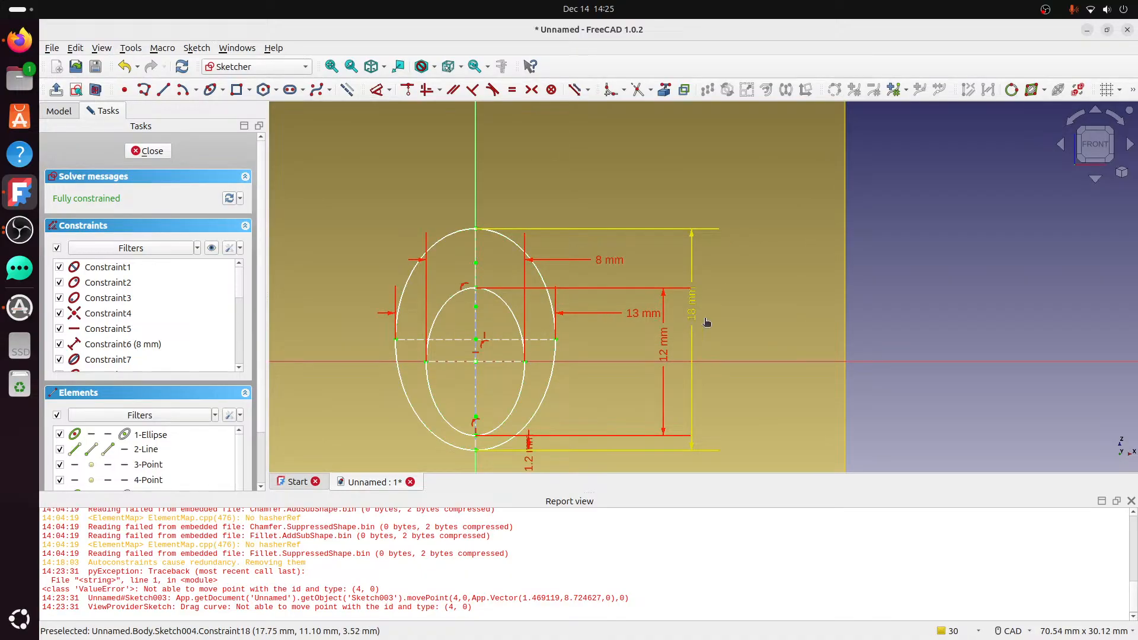
drag(707, 322, 767, 323)
drag(668, 351, 705, 351)
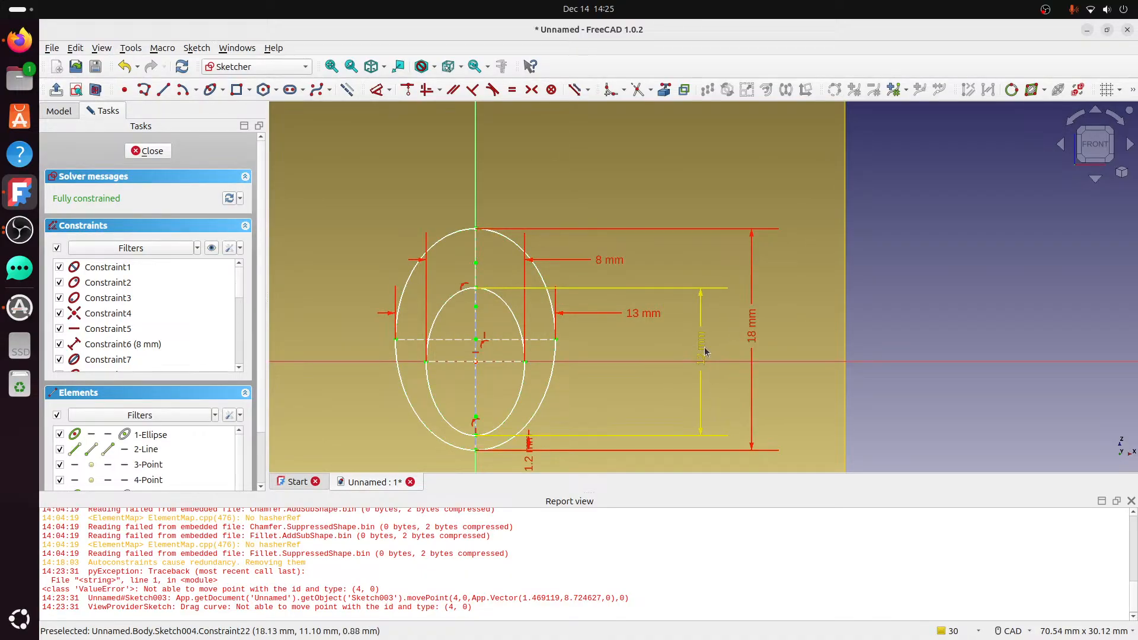
Set the outer ellipse's height to 20 mm in the copied sketch.
mouse_move(706, 351)
middle_down()
mouse_move(627, 315)
mouse_move(600, 346)
mouse_move(612, 342)
mouse_move(595, 330)
mouse_move(600, 356)
mouse_move(593, 302)
mouse_move(628, 332)
middle_up()
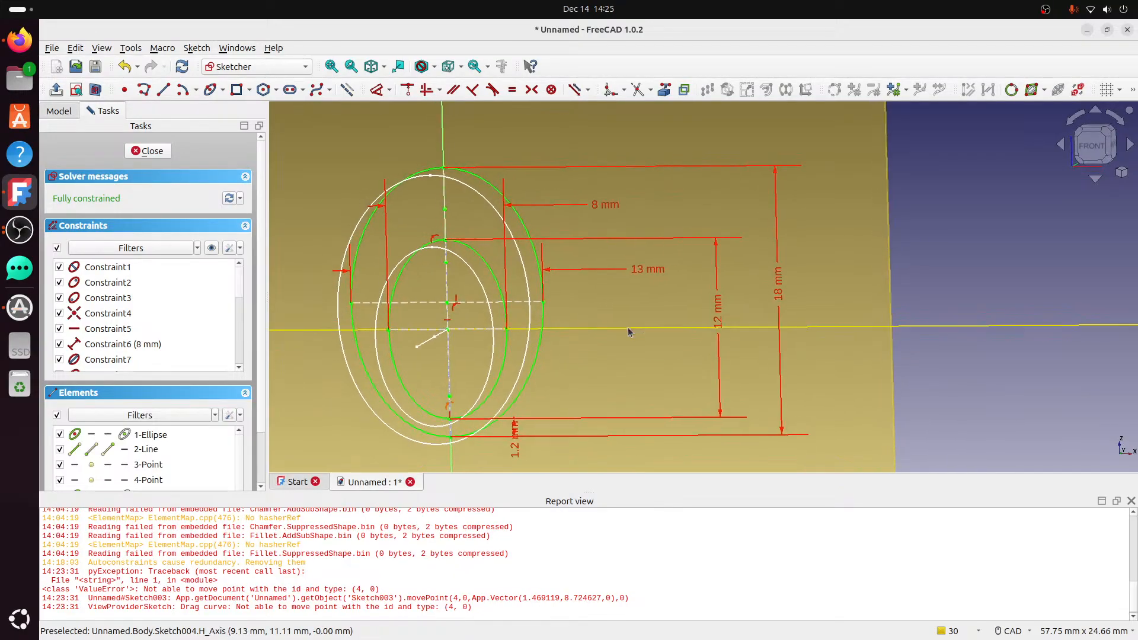
double_click(778, 292)
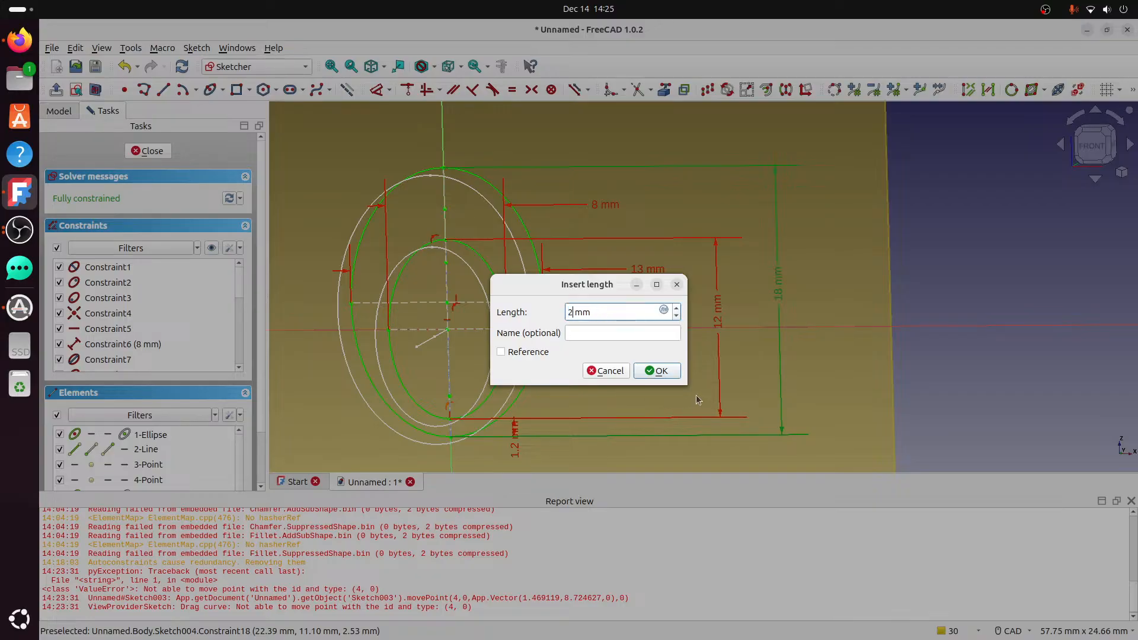
click(674, 373)
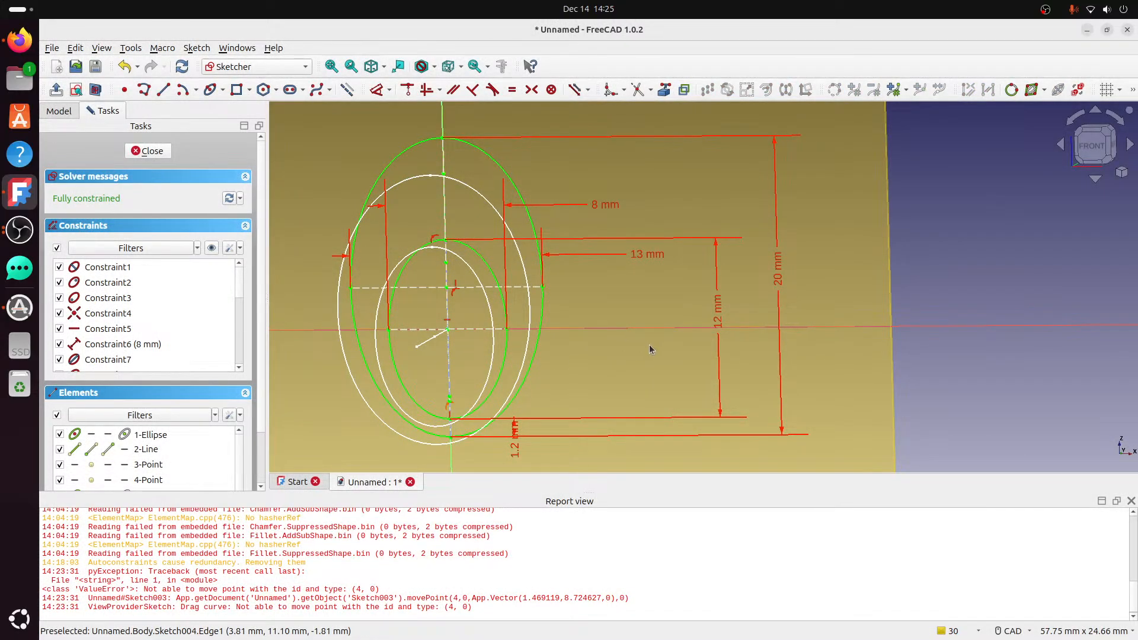
Set the vertical gap between the lower ends of the inner and outer ellipses to 2.4 mm.
mouse_move(622, 347)
middle_down()
mouse_move(684, 341)
mouse_move(432, 371)
mouse_move(442, 374)
middle_up()
middle_drag(616, 328, 640, 277)
double_click(589, 389)
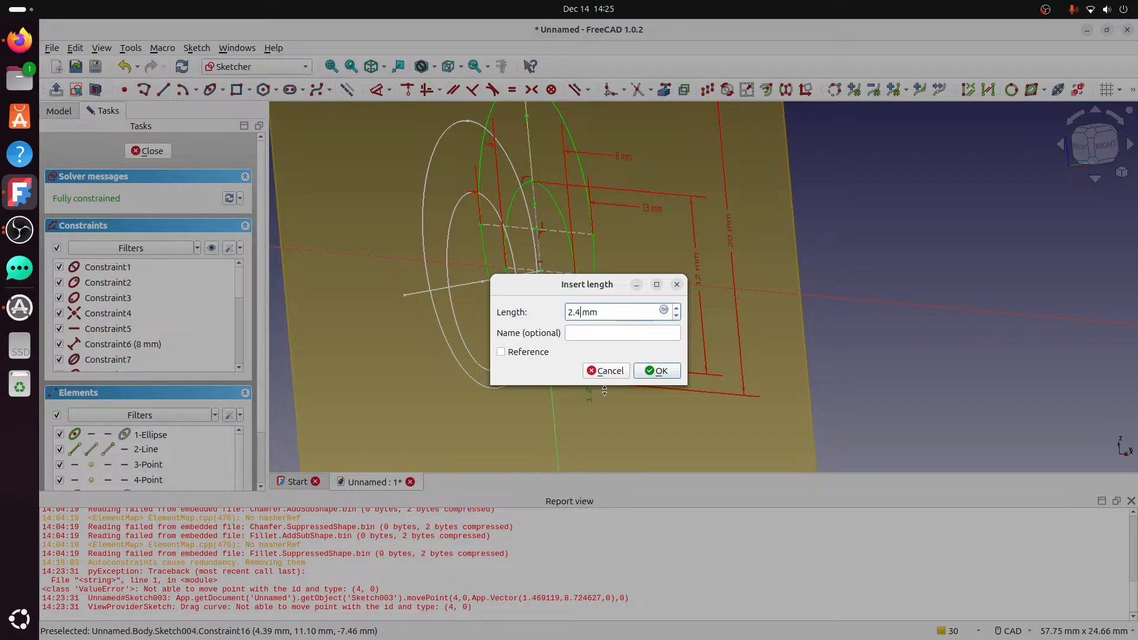
key(Return)
mouse_move(614, 352)
middle_down()
mouse_move(729, 336)
mouse_move(790, 342)
mouse_move(561, 348)
mouse_move(601, 336)
middle_up()
scroll(601, 332, down, 3)
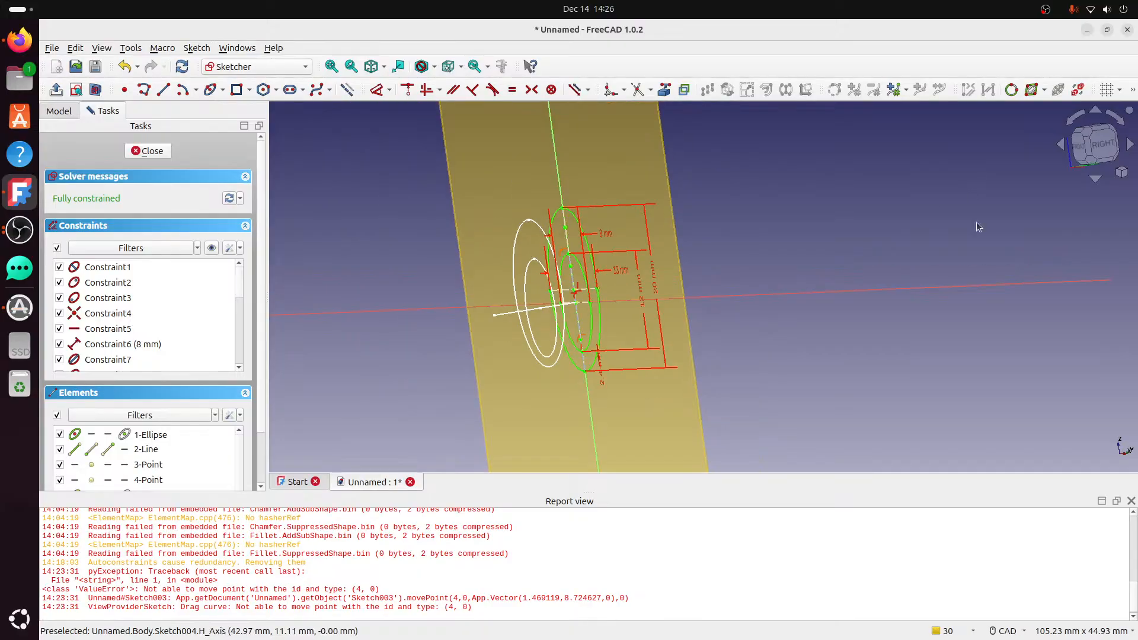
Compare the enlarged outer ellipse with the previous profile in isometric and front views, and check the lower gap dimension's value.
click(1079, 134)
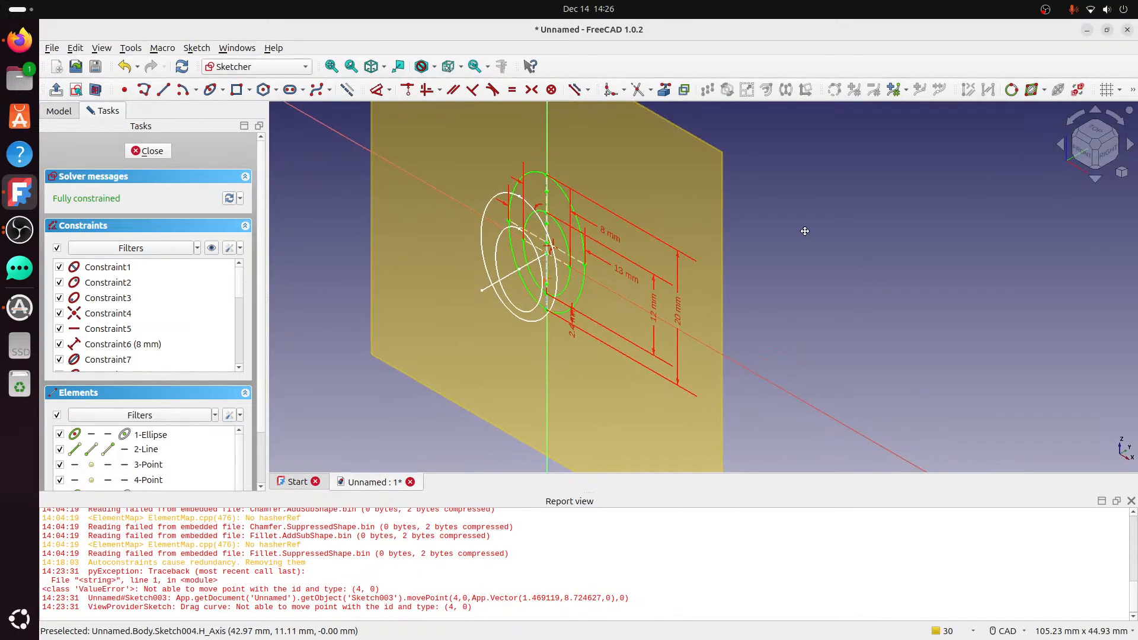
mouse_move(805, 228)
middle_down()
mouse_move(874, 194)
mouse_move(896, 208)
middle_up()
click(1099, 152)
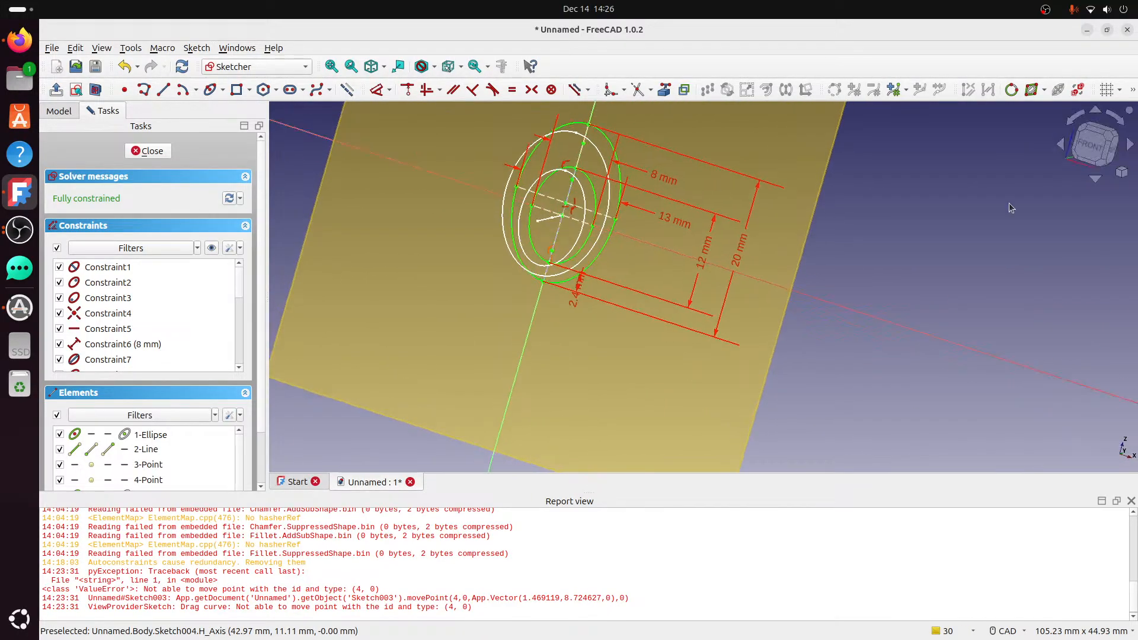
middle_drag(713, 275, 713, 281)
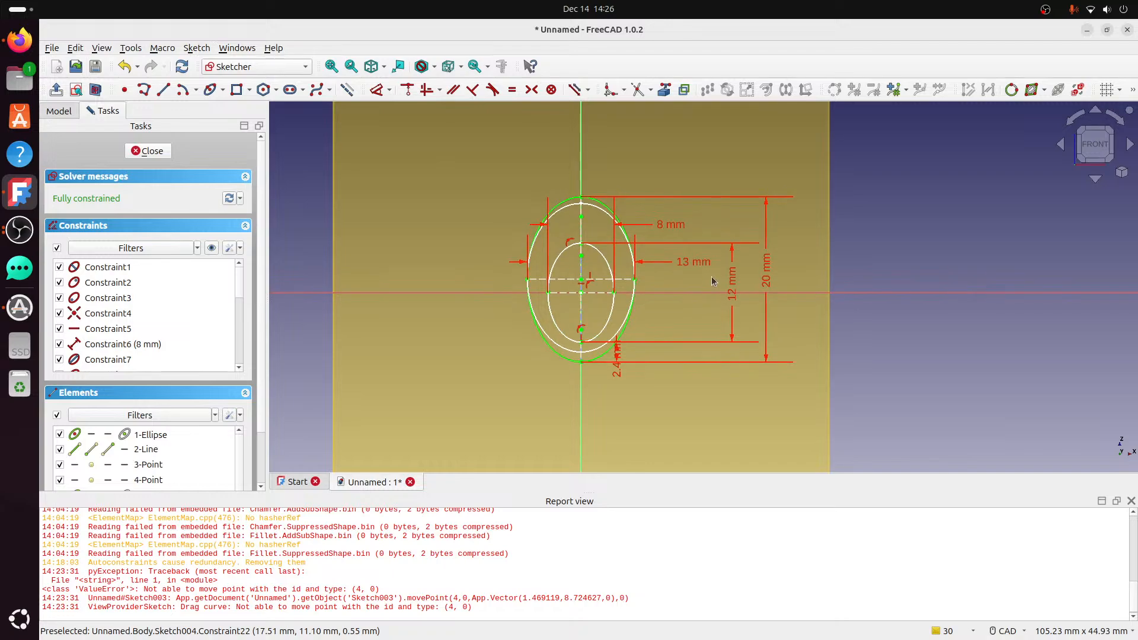
scroll(659, 255, up, 2)
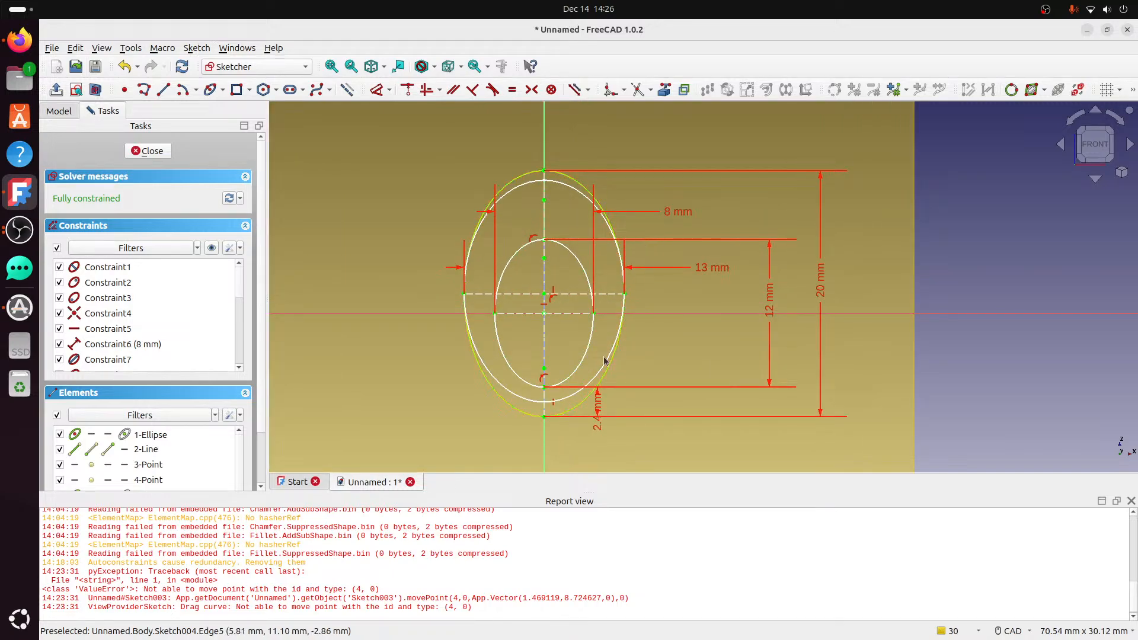
click(545, 418)
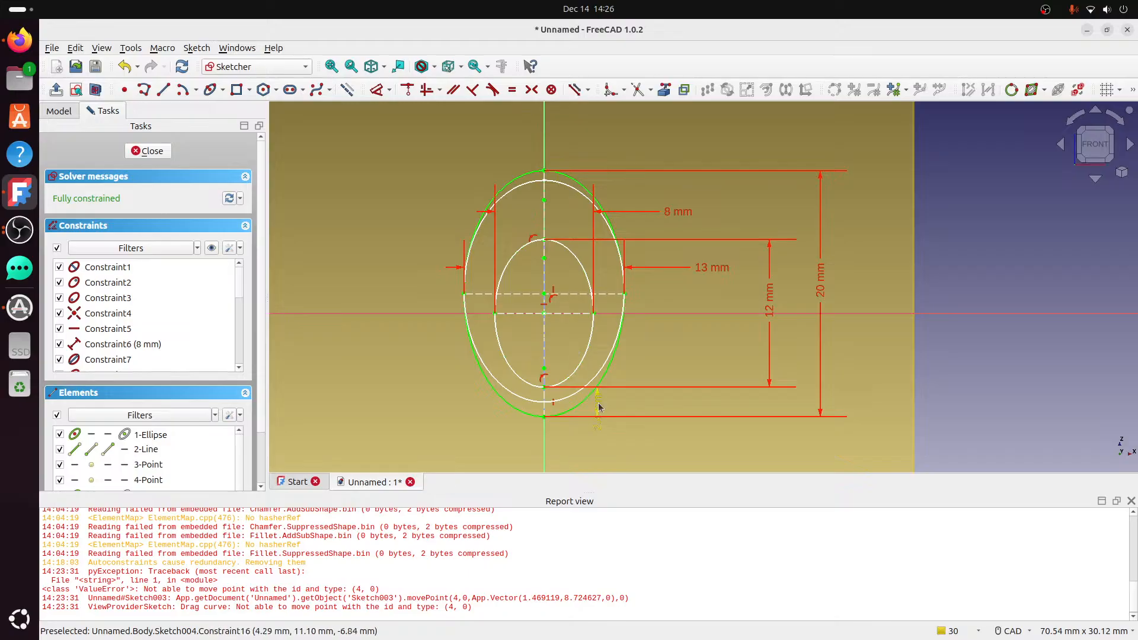
double_click(599, 408)
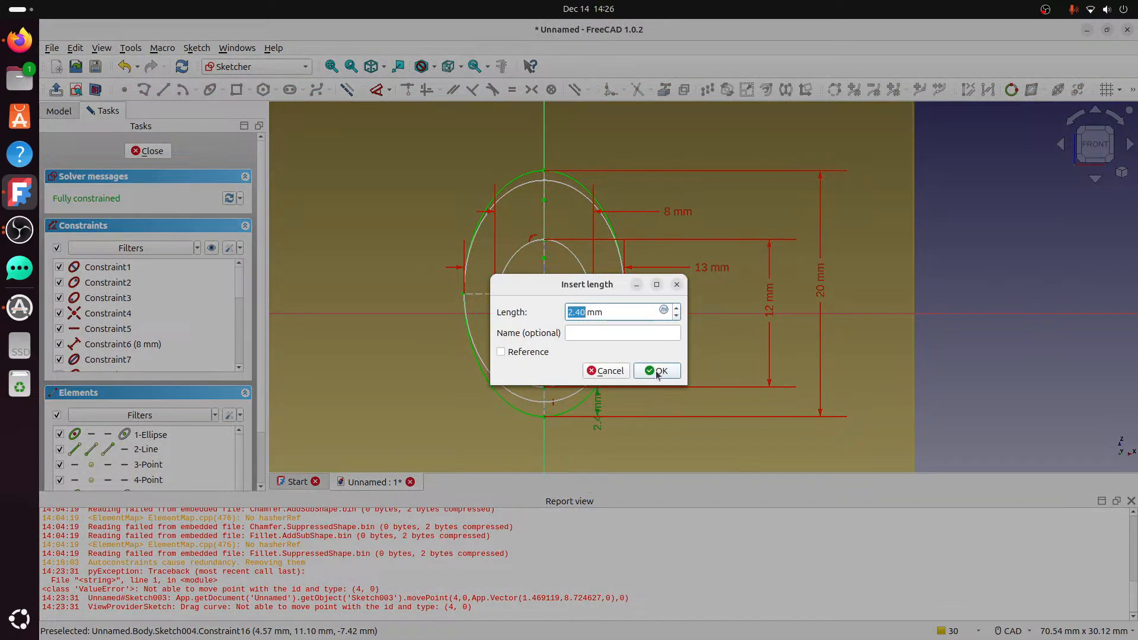
click(658, 372)
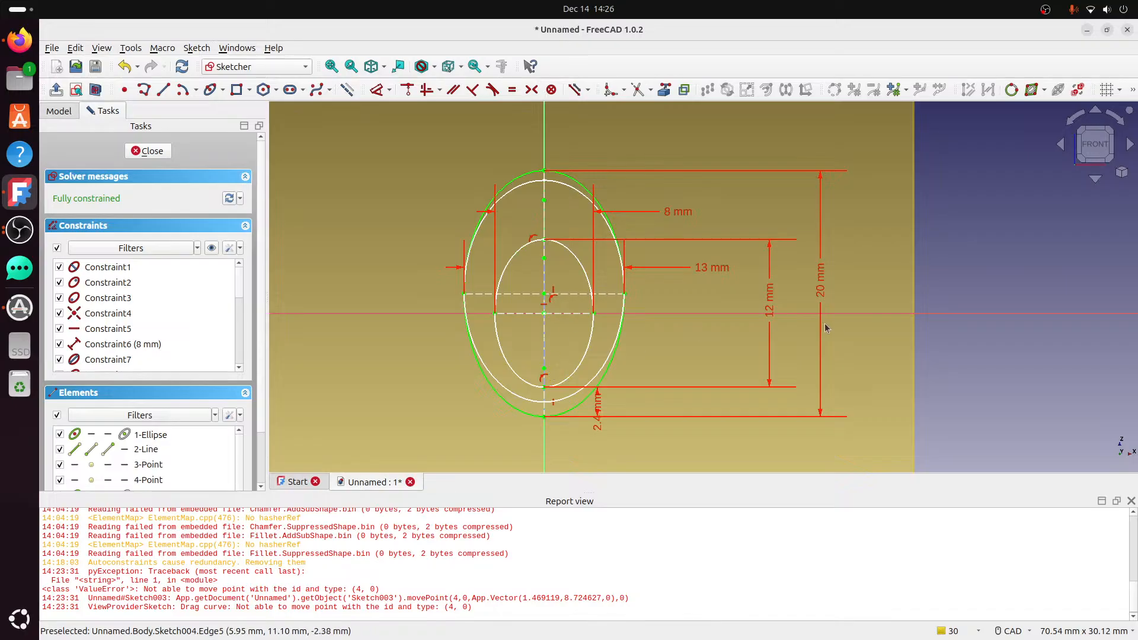
Set the vertical gap between the ellipses' lower ends to 2 mm and finish editing the copied sketch.
double_click(600, 415)
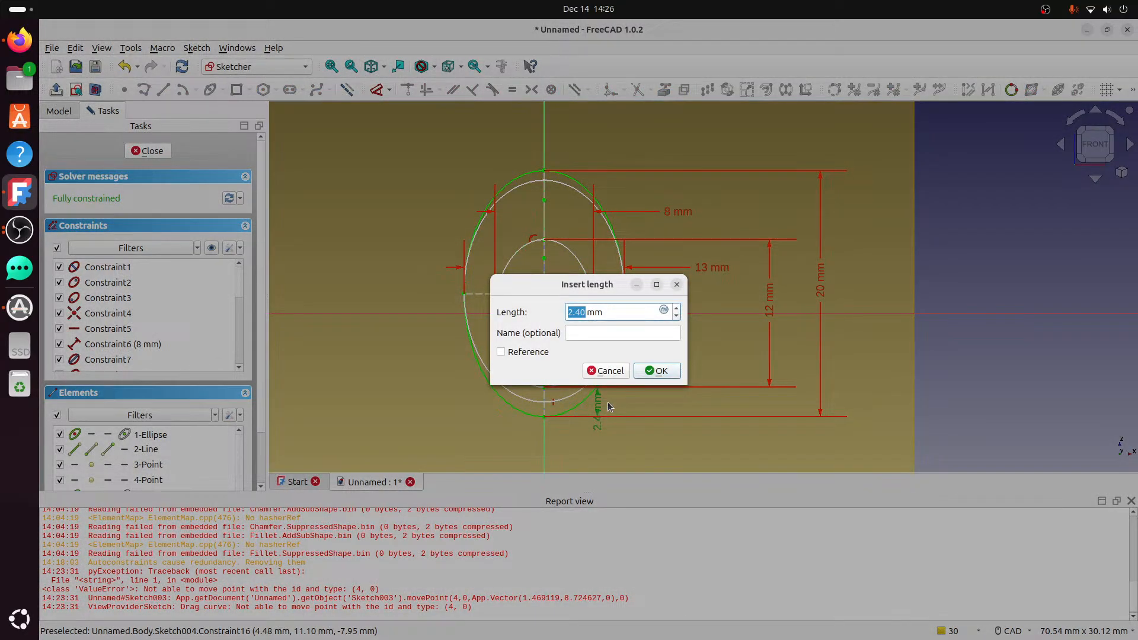
key(Return)
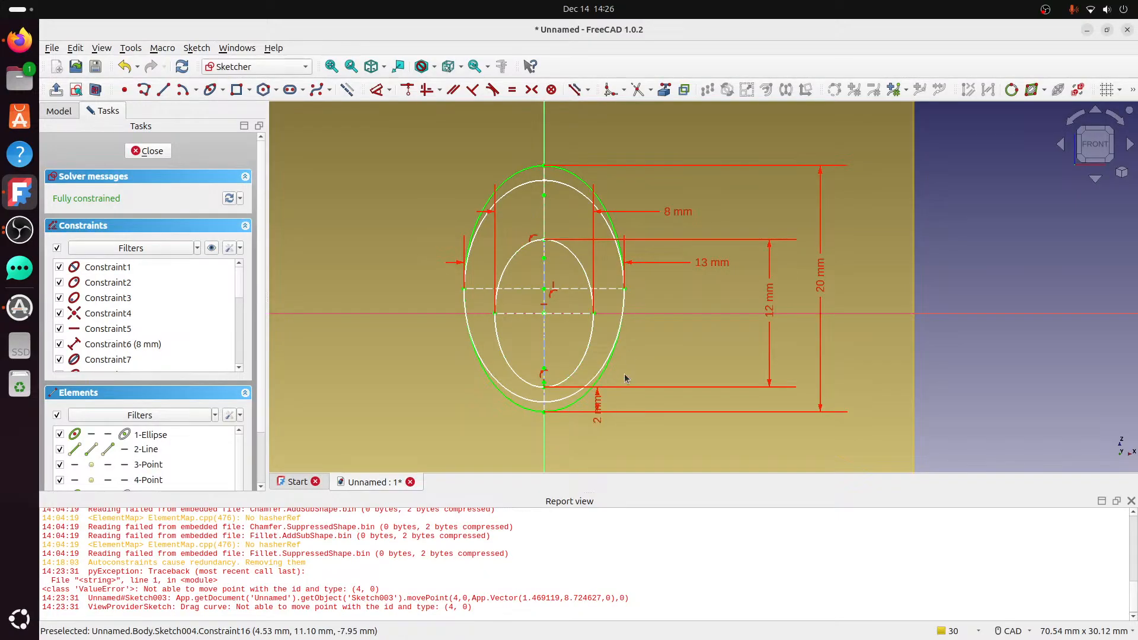
mouse_move(635, 356)
middle_down()
mouse_move(514, 340)
mouse_move(548, 343)
mouse_move(519, 335)
mouse_move(534, 345)
middle_up()
middle_drag(482, 336, 422, 332)
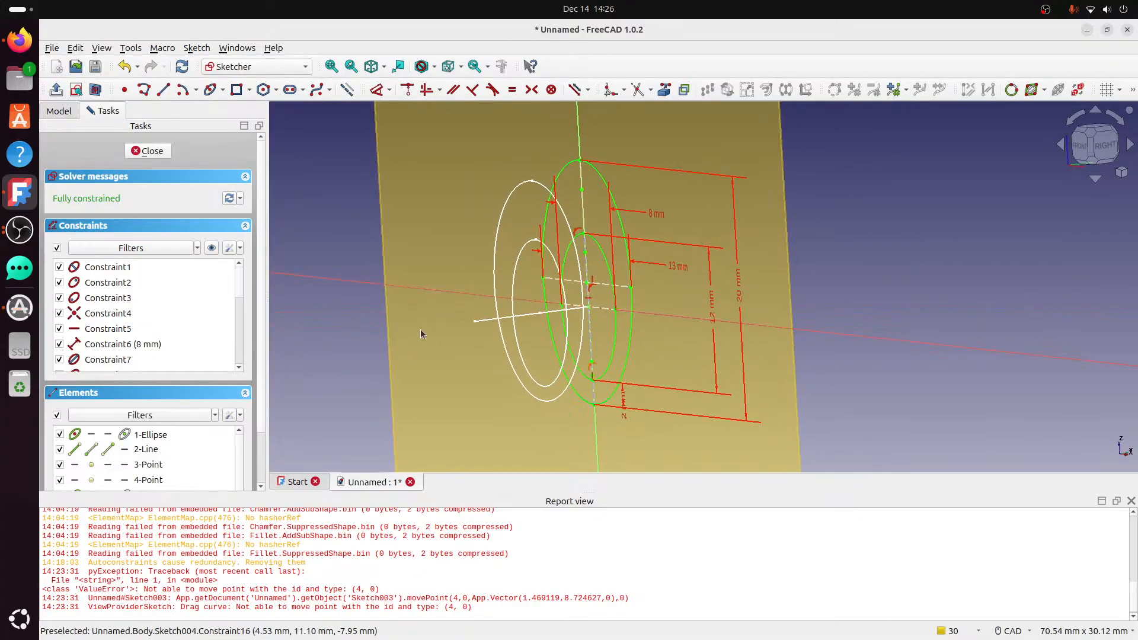
click(166, 155)
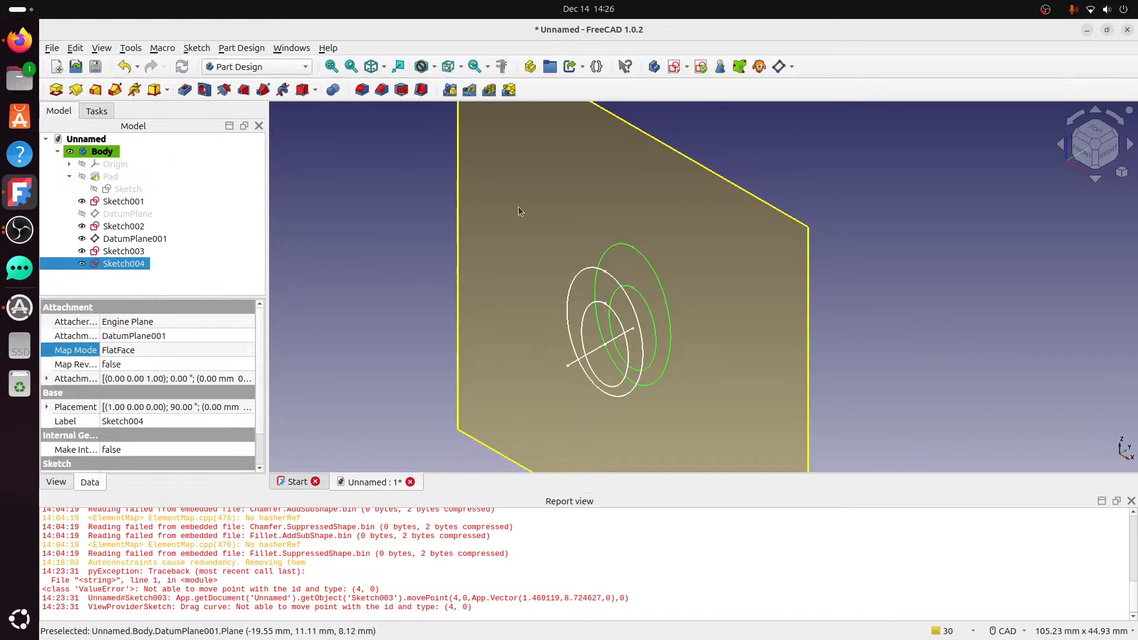
Show the base elliptical sketch nested under the pad alongside the other profiles.
click(125, 190)
key(space)
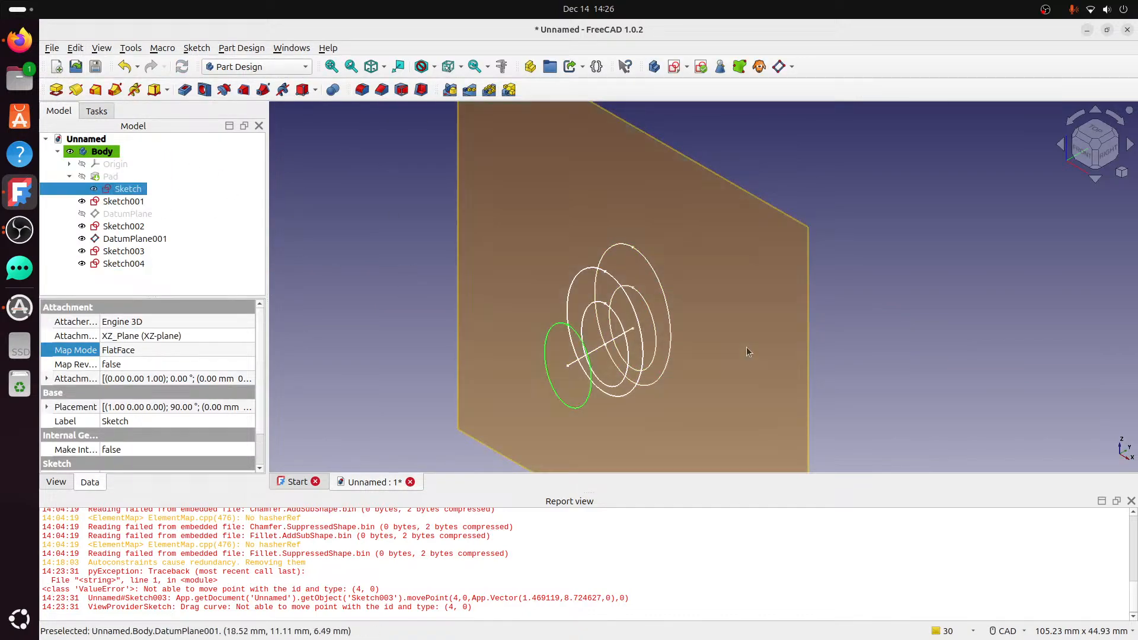
click(881, 339)
Examine the spacing and sizes of all the elliptical profiles in right, isometric and tilted views.
middle_drag(873, 333, 795, 327)
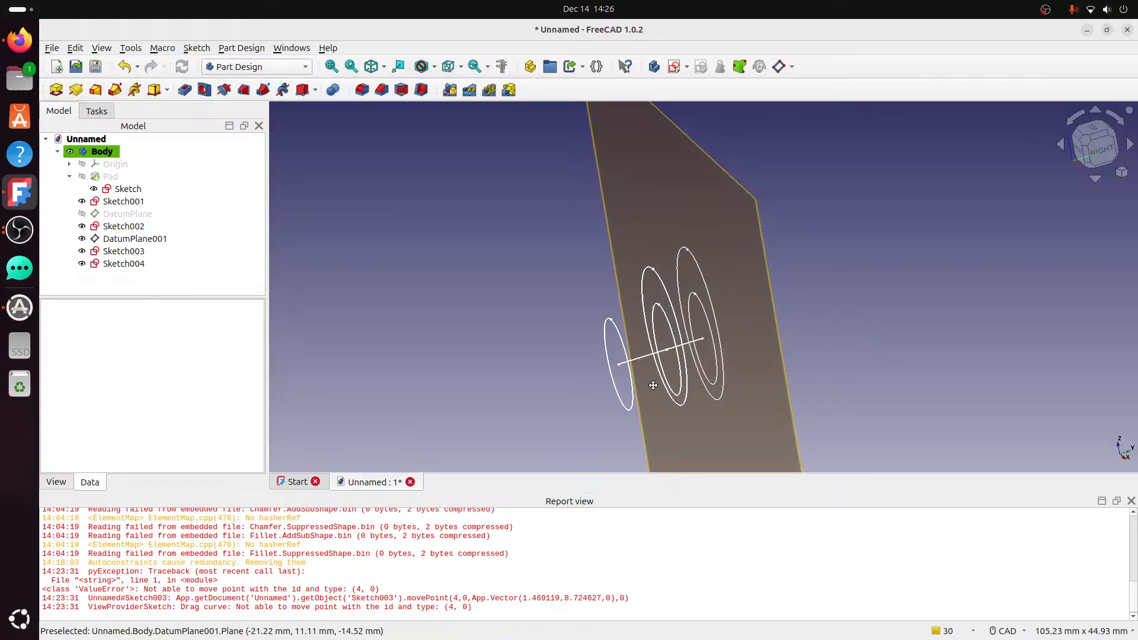
middle_drag(651, 382, 623, 347)
click(1080, 129)
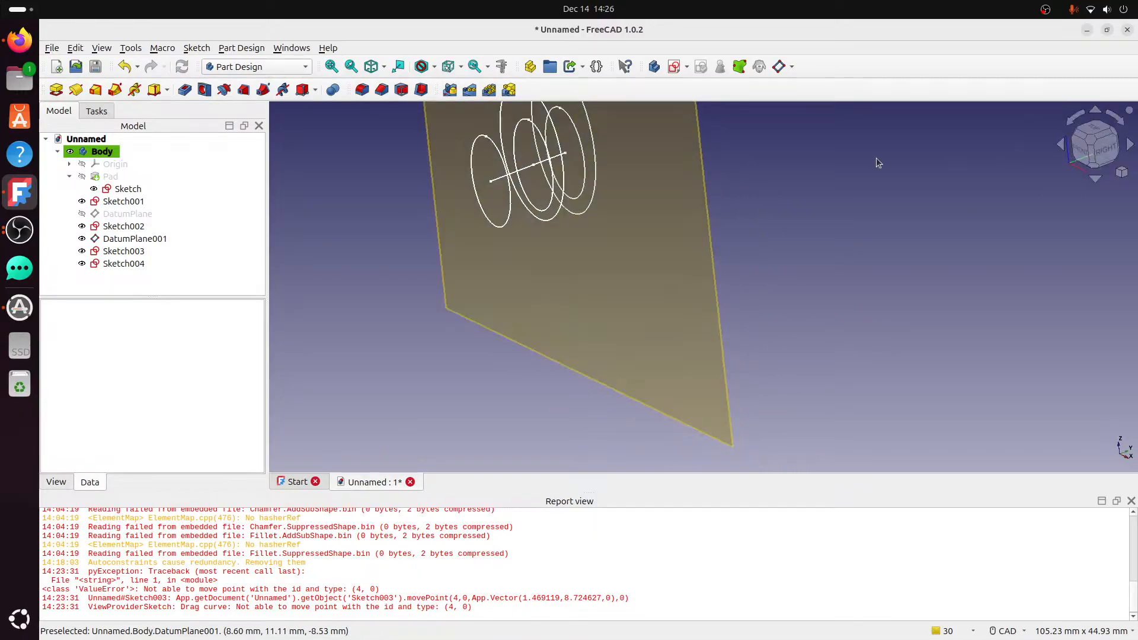
click(1108, 150)
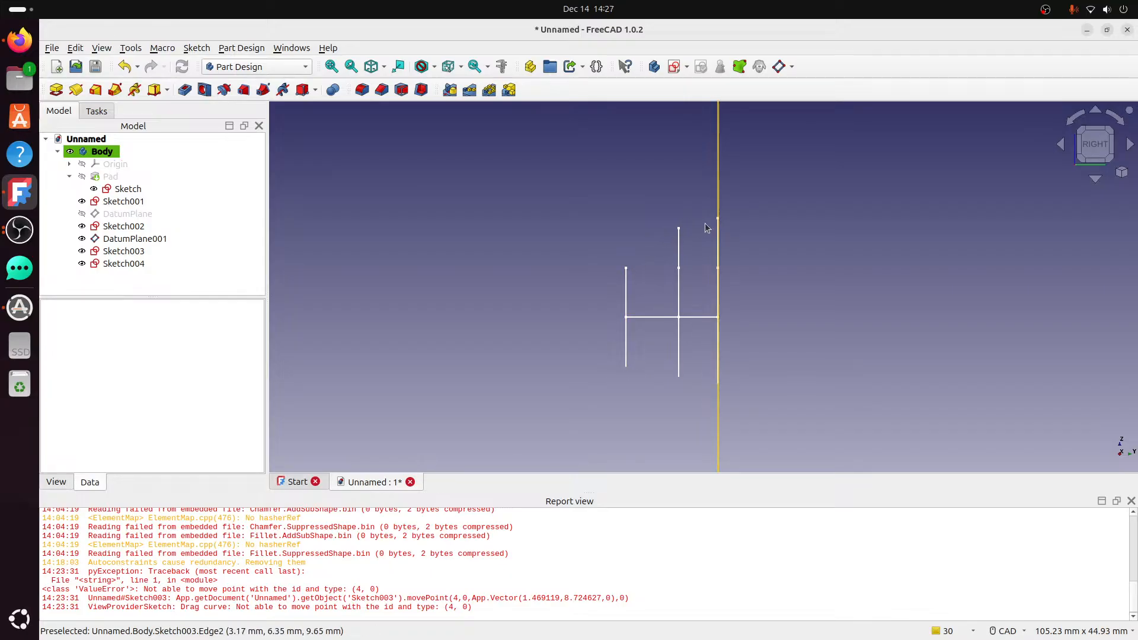
middle_drag(759, 237, 807, 239)
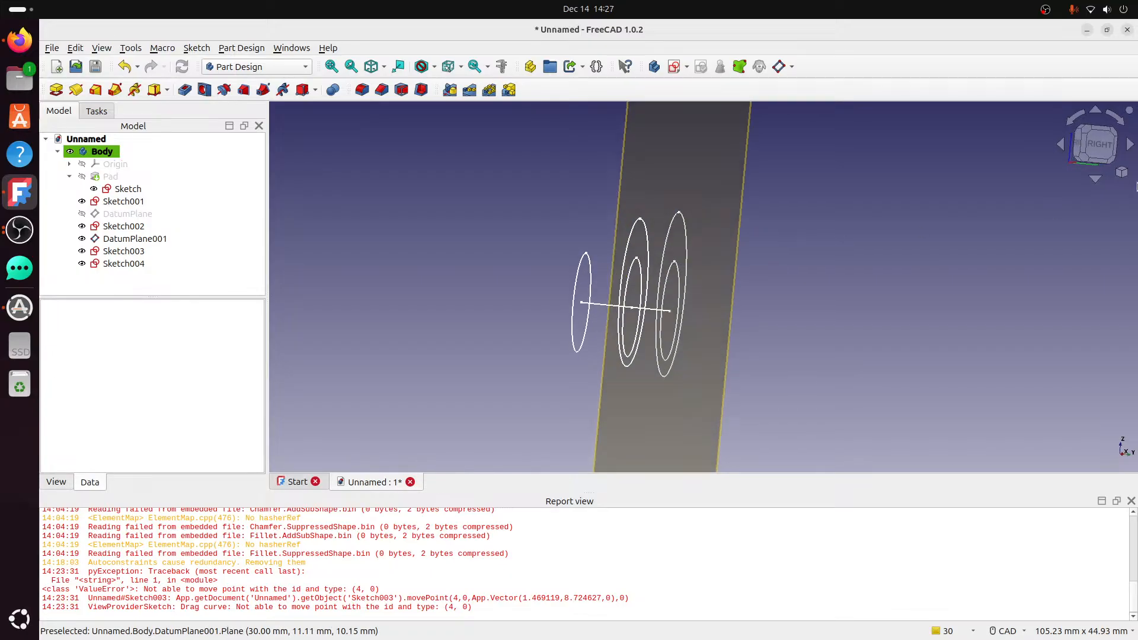
click(1083, 131)
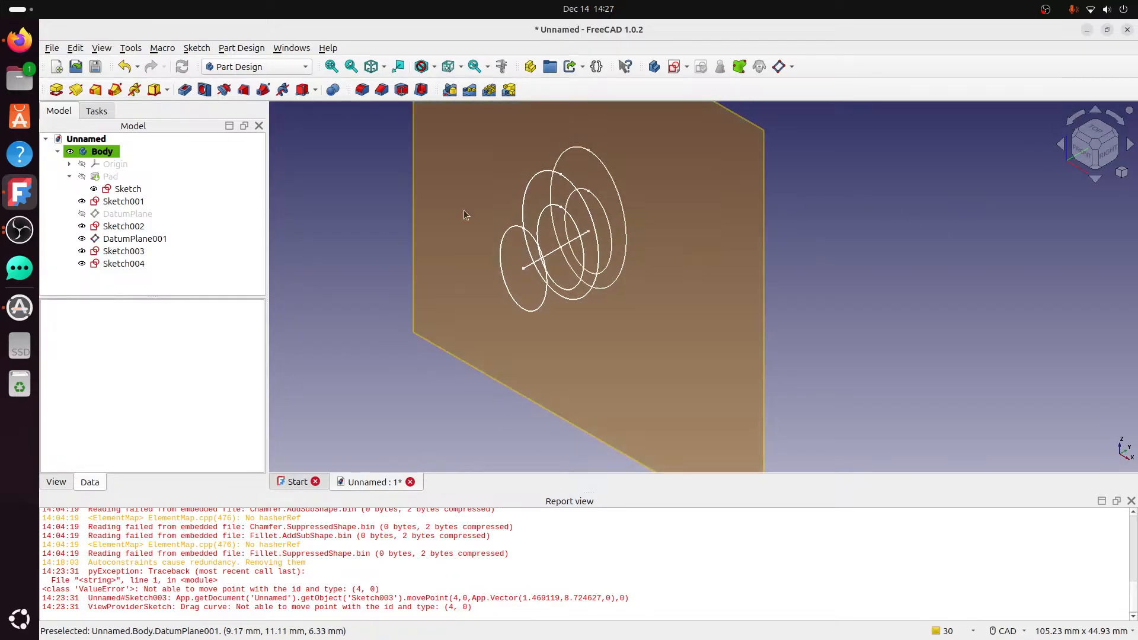
middle_drag(586, 170, 567, 241)
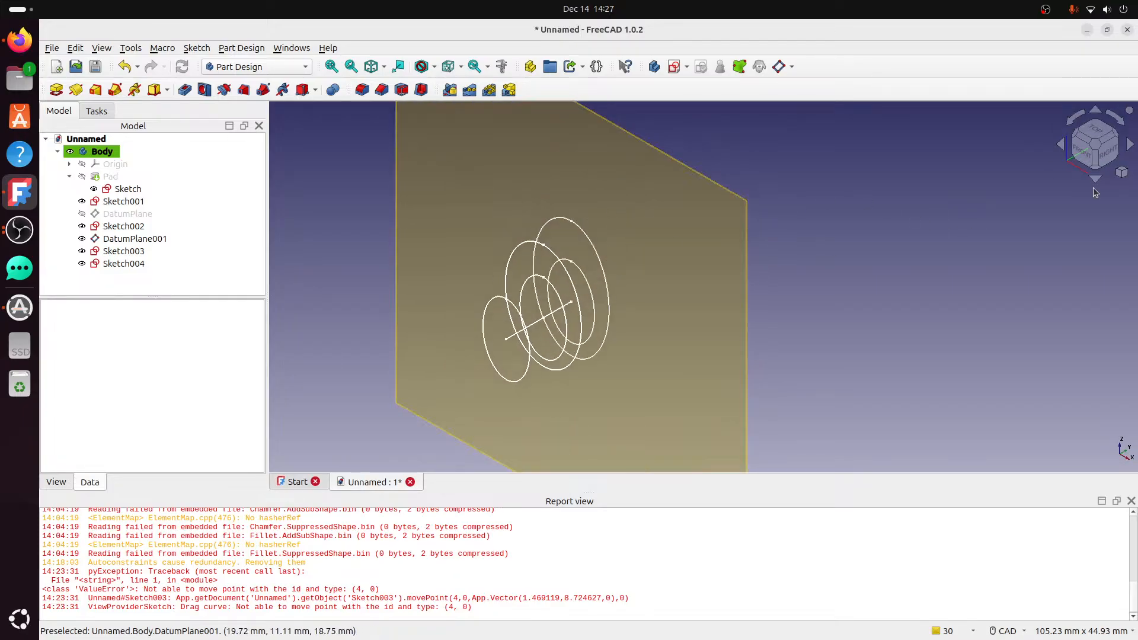
click(1107, 152)
middle_drag(775, 288, 710, 266)
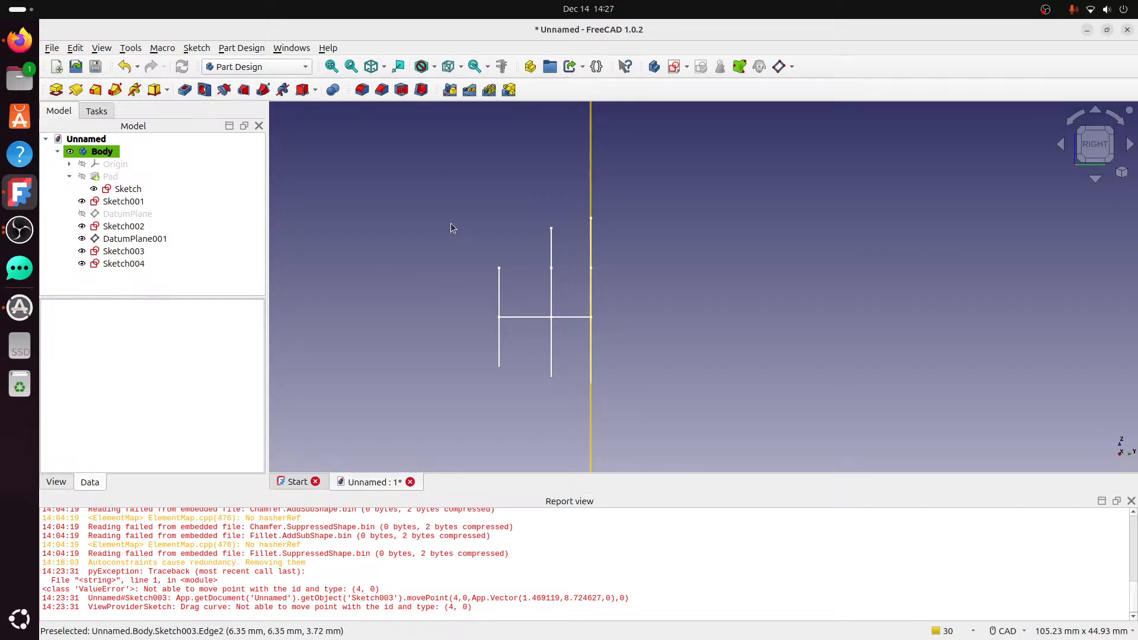
Show the body's origin planes and start a new sketch on the YZ plane.
click(116, 164)
click(886, 259)
click(820, 250)
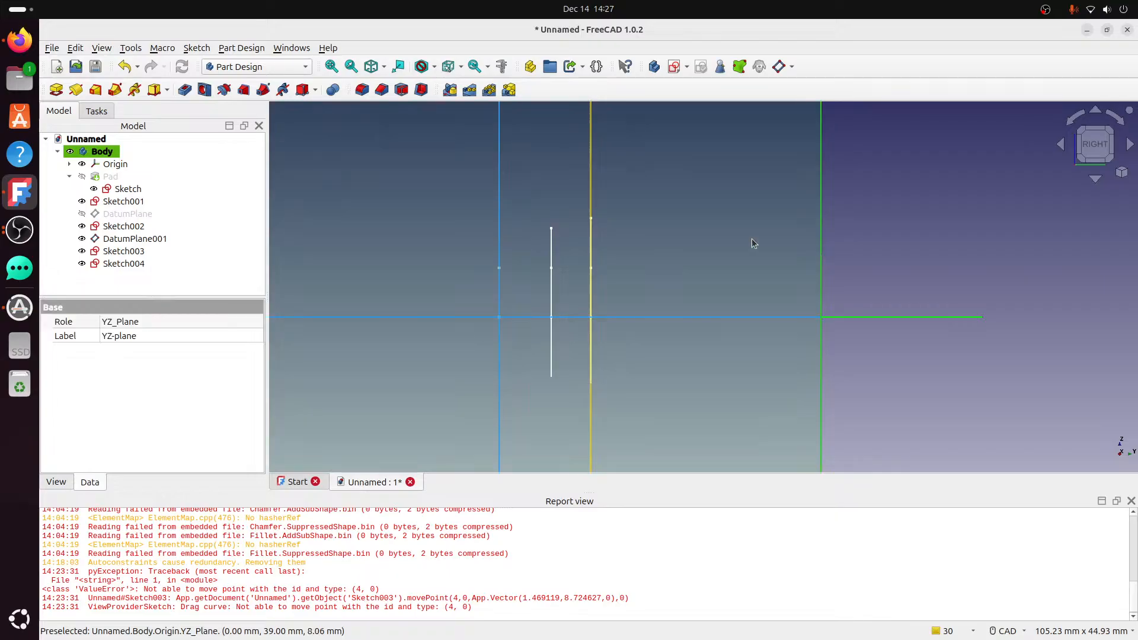
click(673, 66)
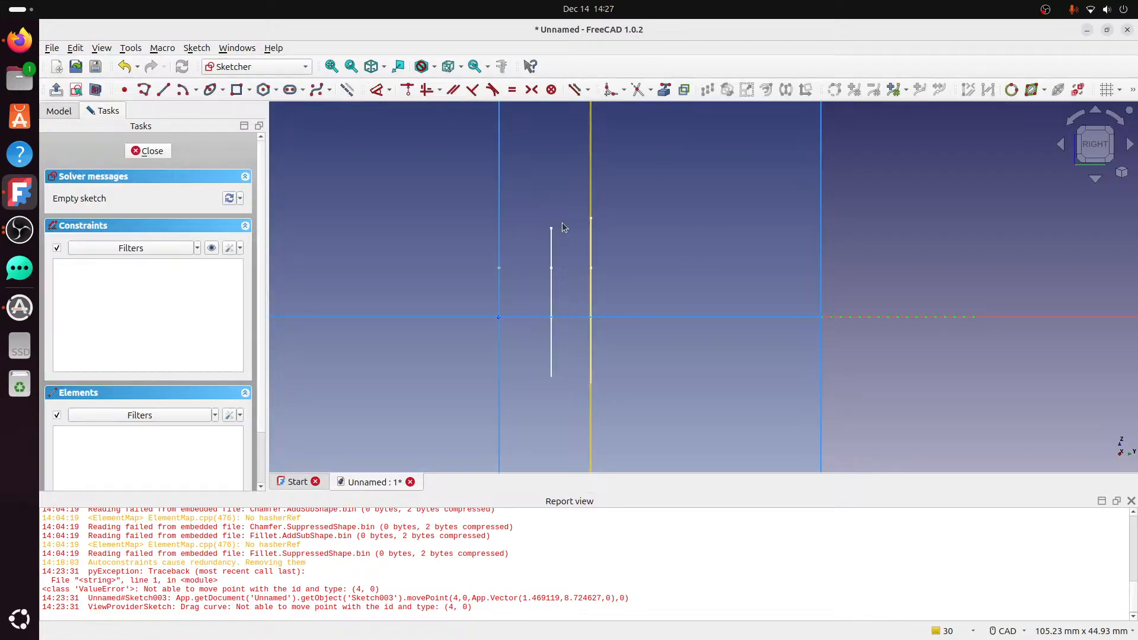
Project the offset datum plane into the sketch as external geometry and draw a line from it along the horizontal axis, ending about 40 mm from the origin.
click(669, 91)
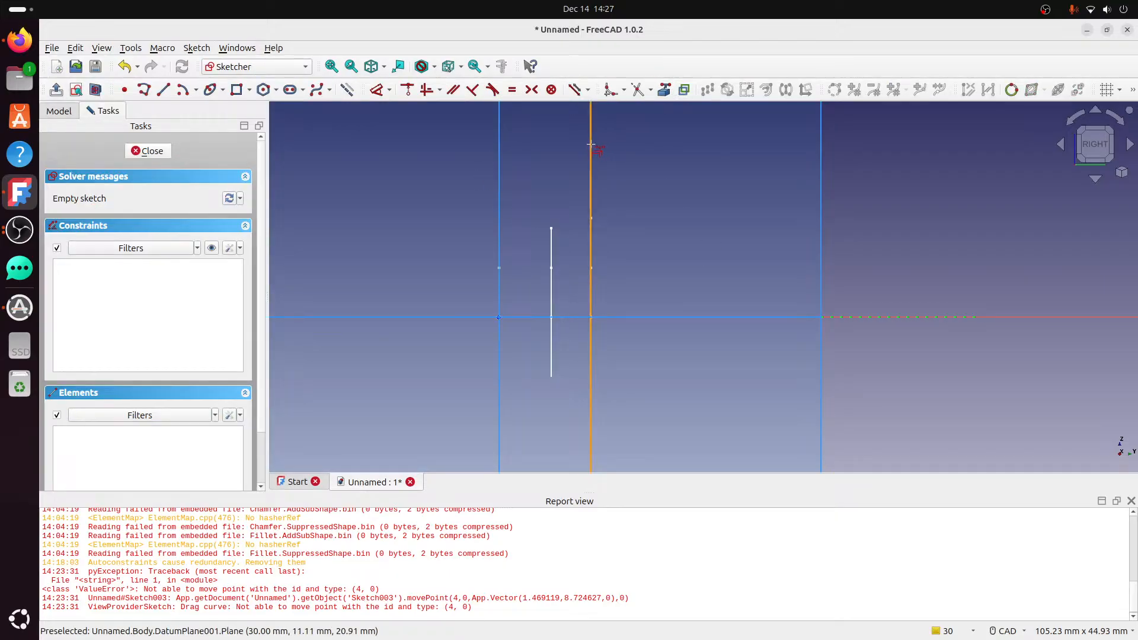
click(591, 143)
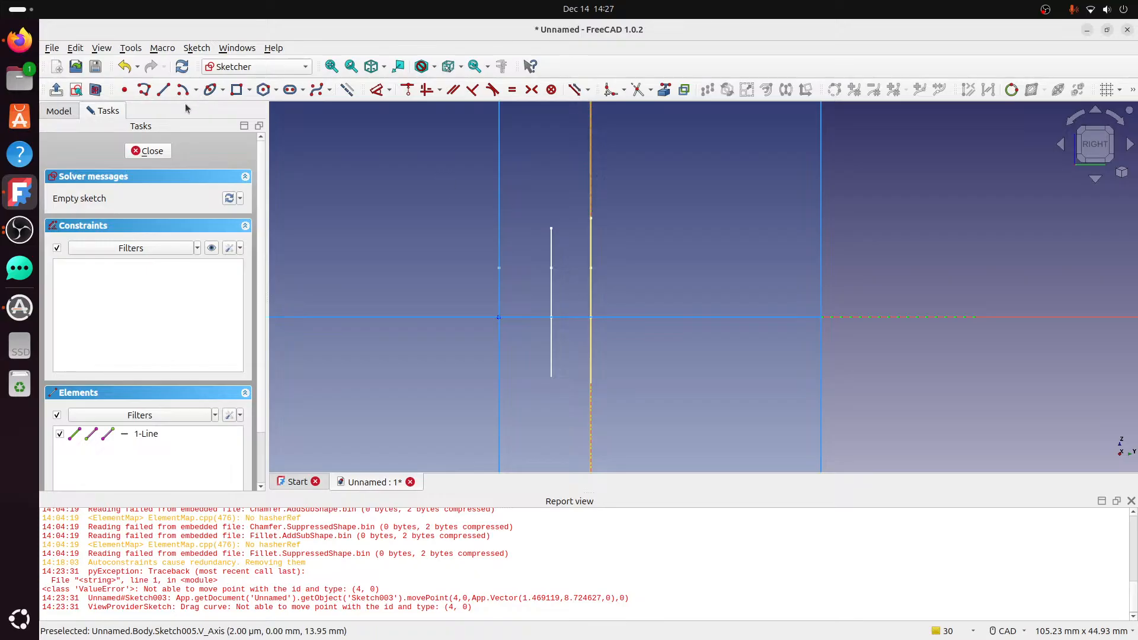
click(163, 89)
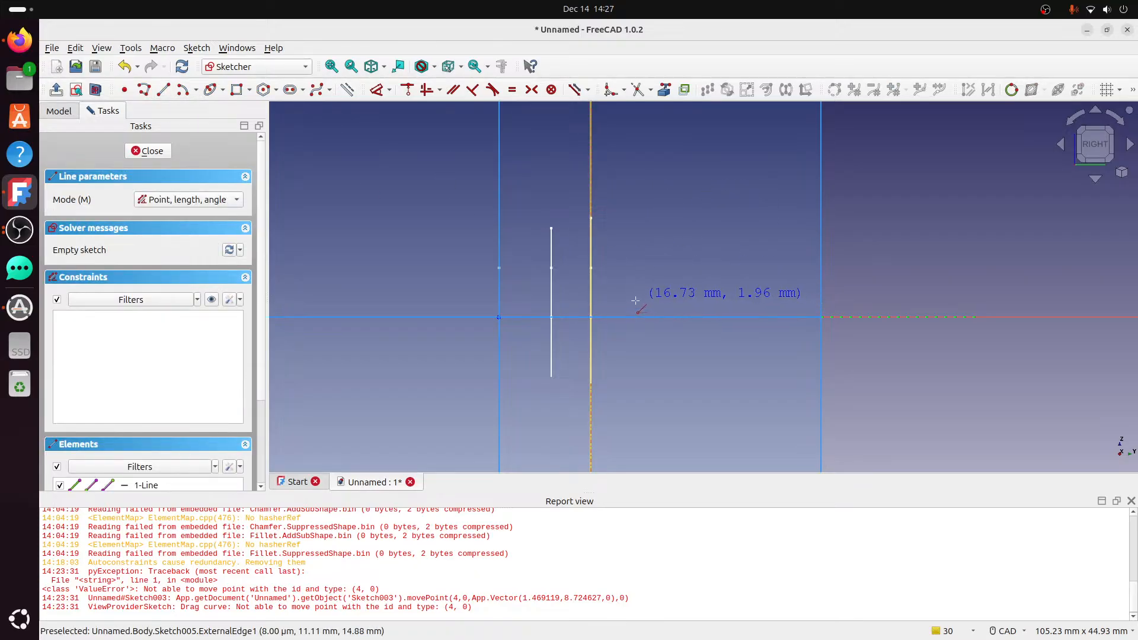
click(590, 317)
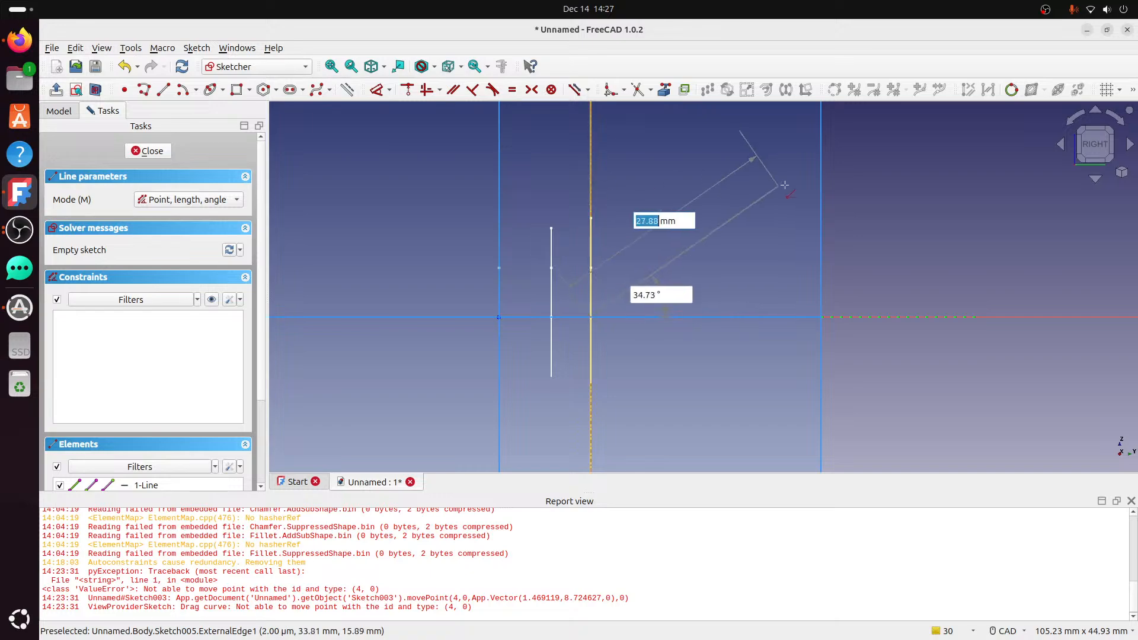
click(831, 316)
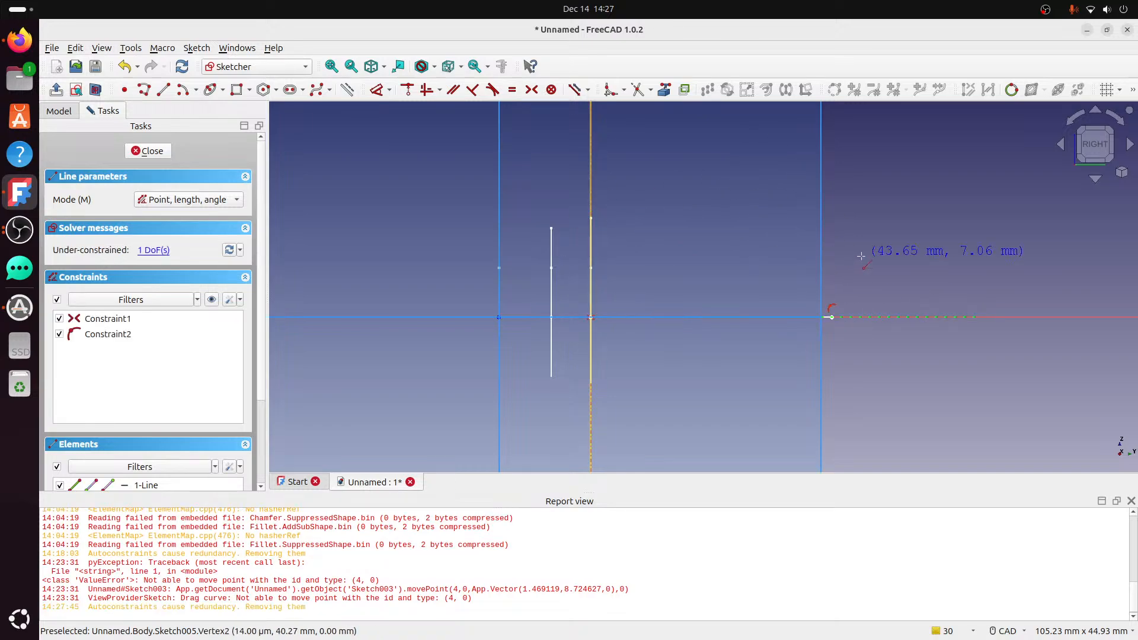
right_click(864, 261)
Dimension the distance from the vertical axis to the line's outer end as 25.4 mm.
scroll(657, 296, down, 2)
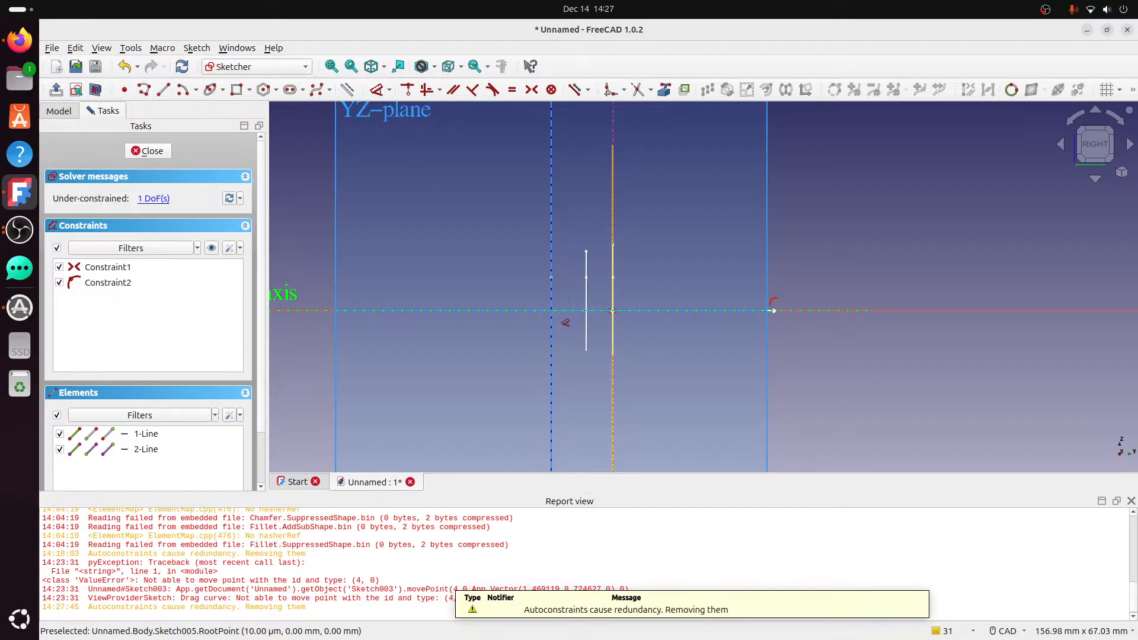
click(774, 311)
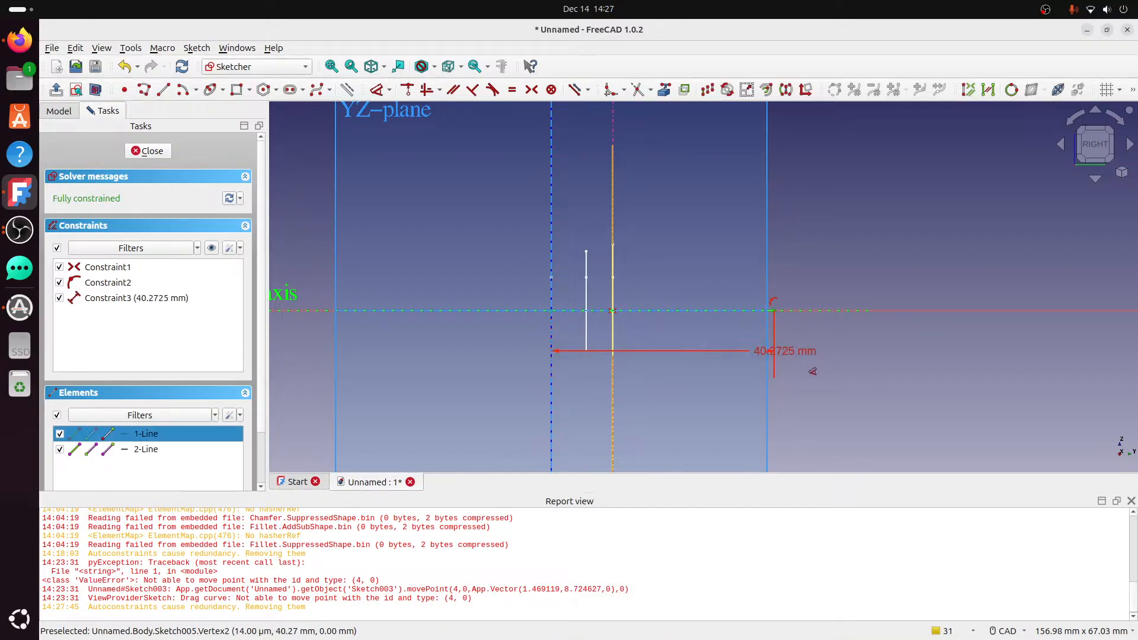
click(935, 373)
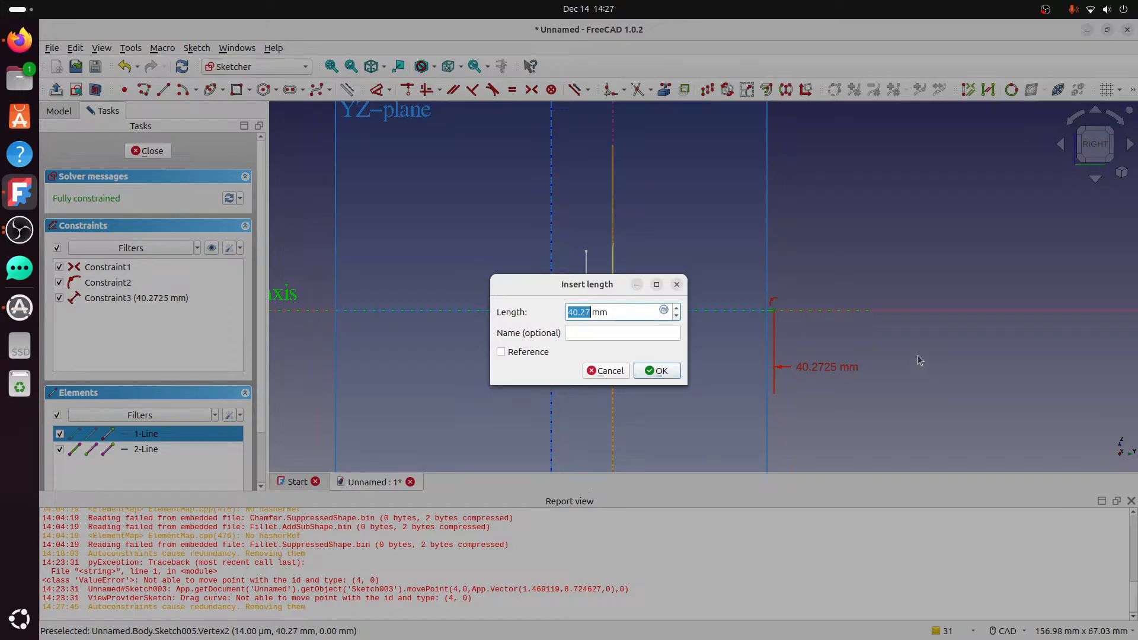
text(25.4)
key(Return)
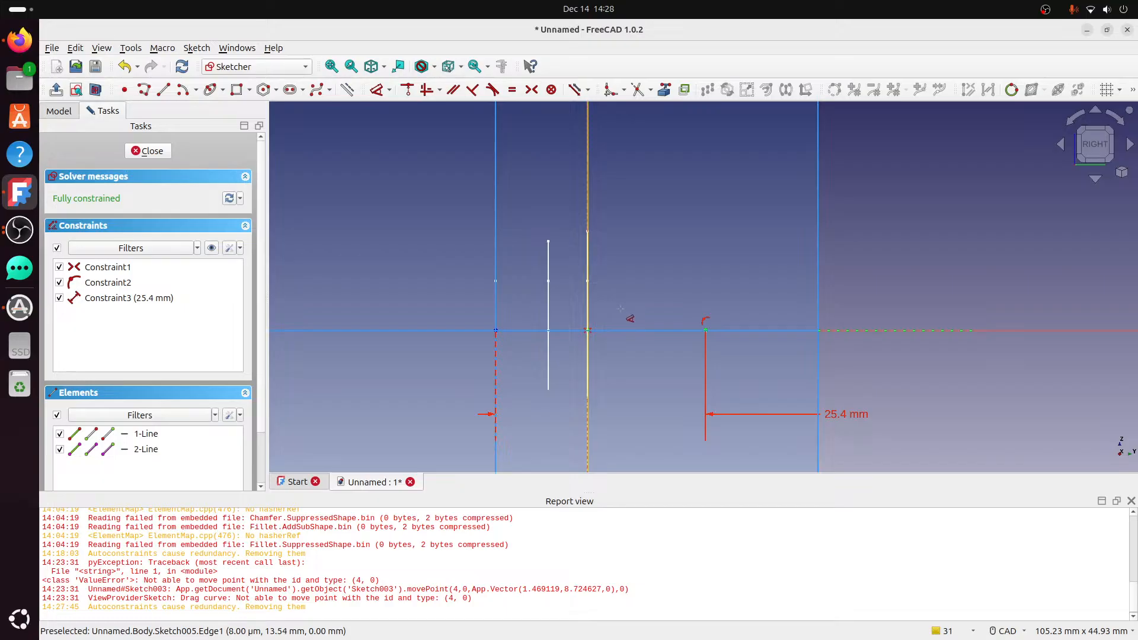
Set the distance from the vertical axis to the line's outer end to (1.25)*25.4 mm.
middle_drag(617, 304, 652, 309)
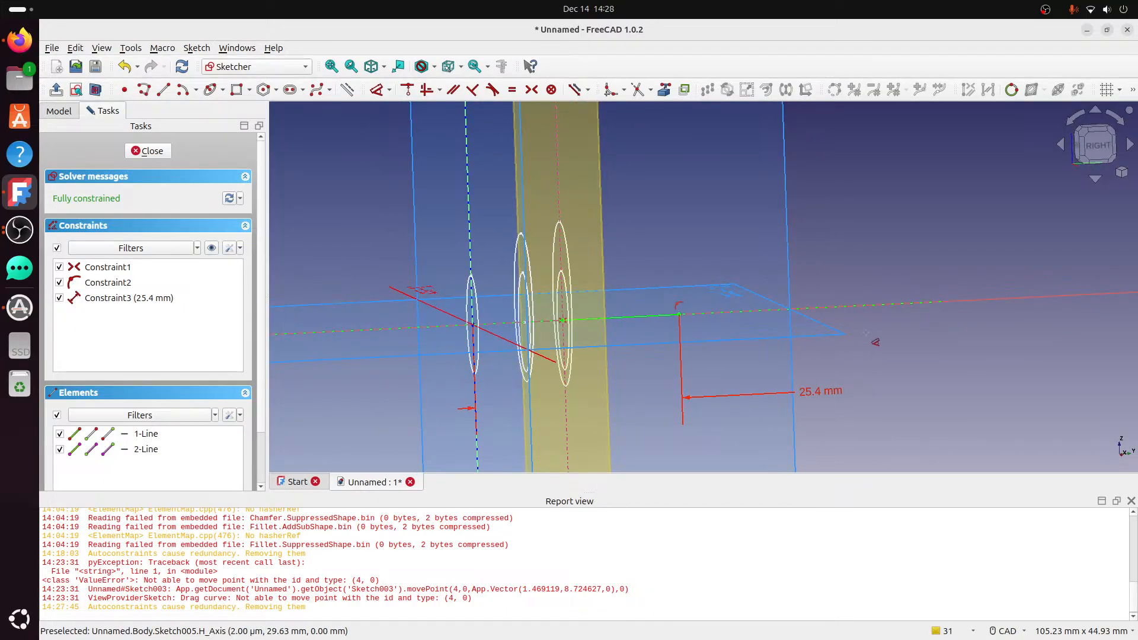
double_click(836, 397)
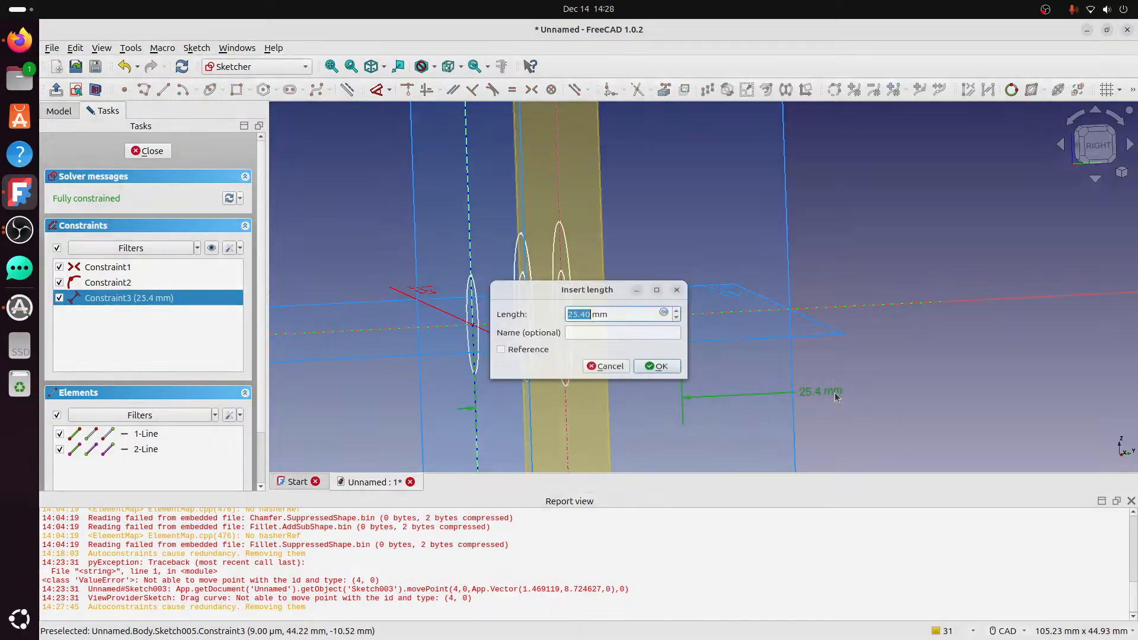
drag(617, 312, 538, 312)
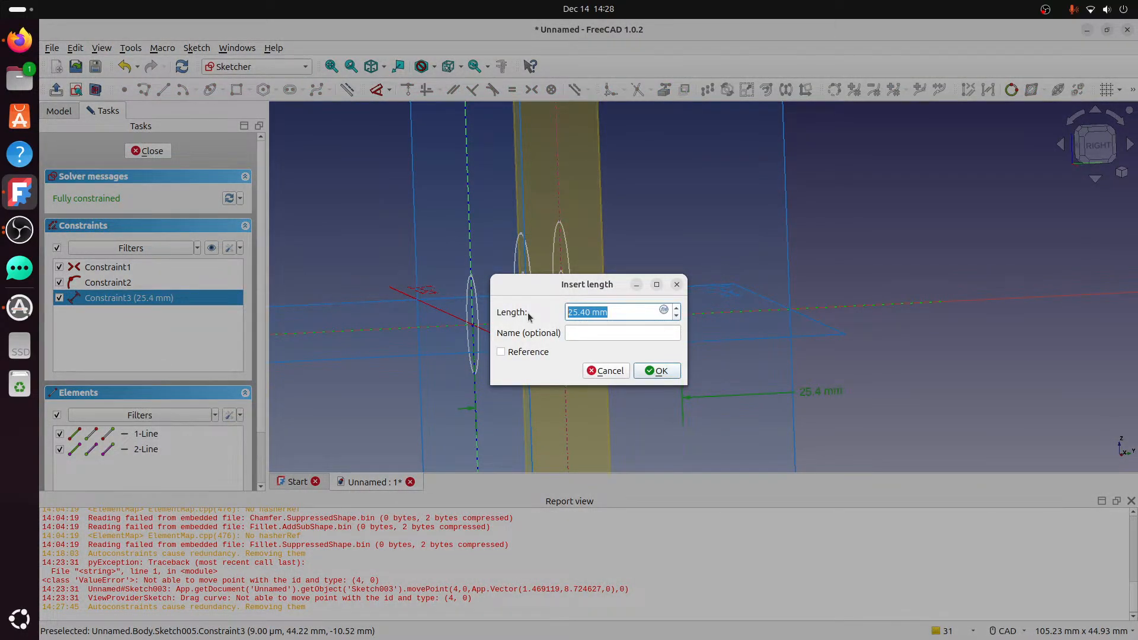
text((1.25)*25.4)
key(Return)
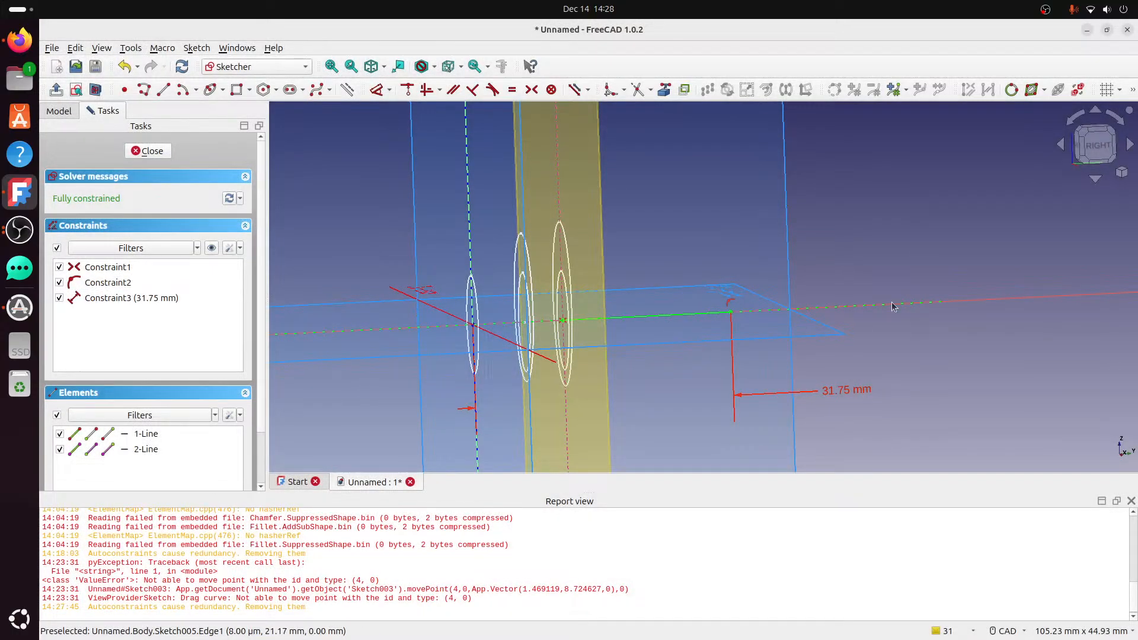
Check the line against the elliptical profiles in isometric and right views and finish the sketch.
click(1096, 145)
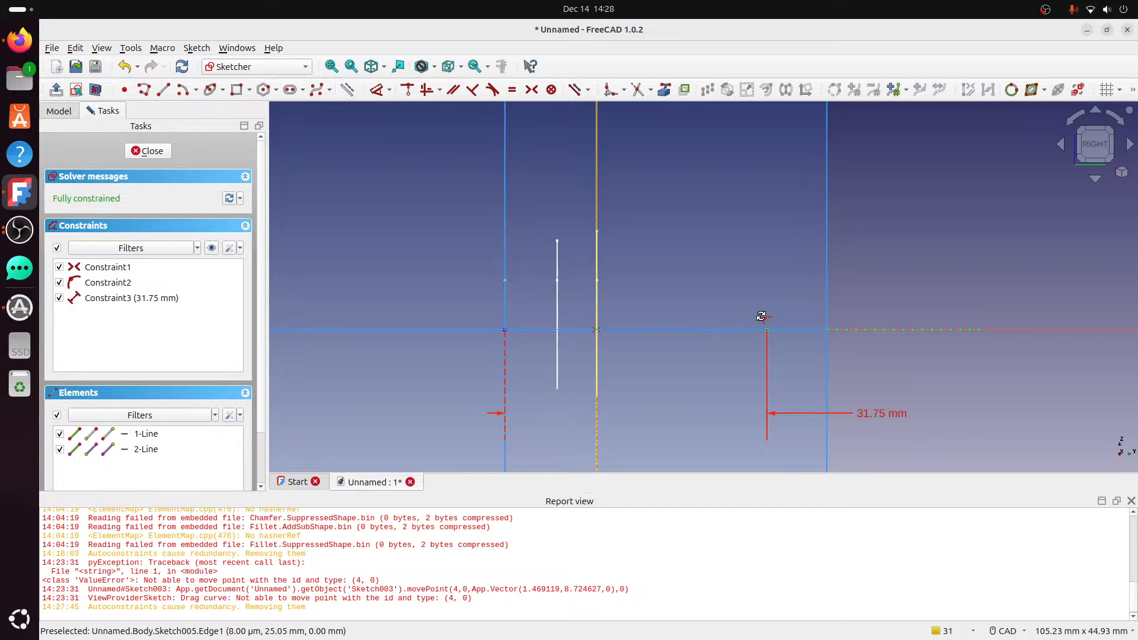
middle_drag(760, 315, 813, 340)
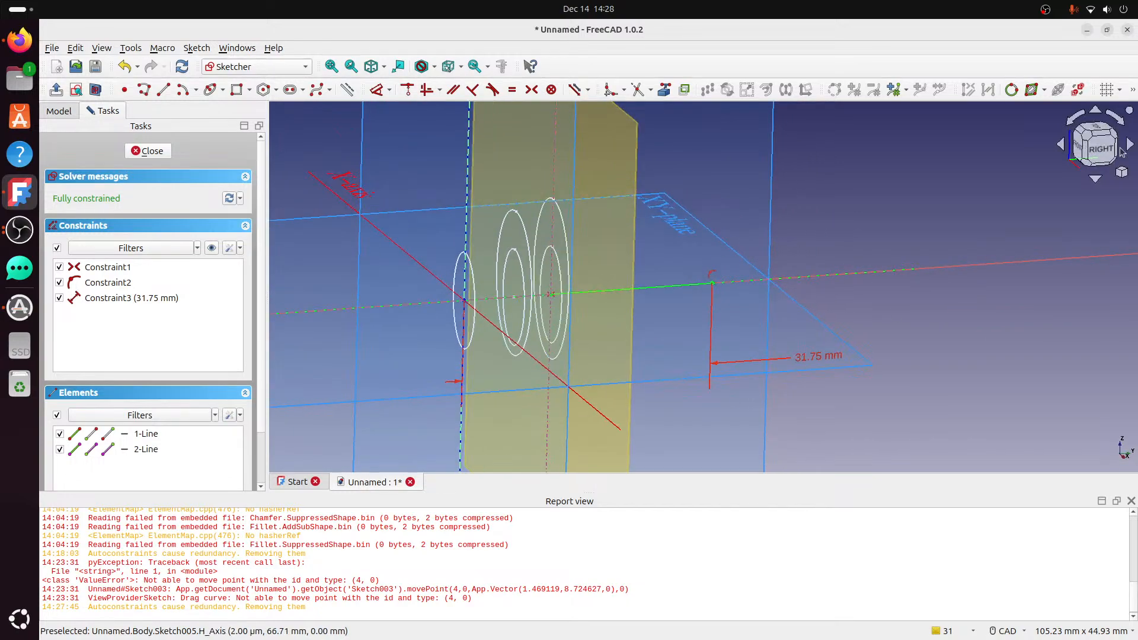
click(1084, 135)
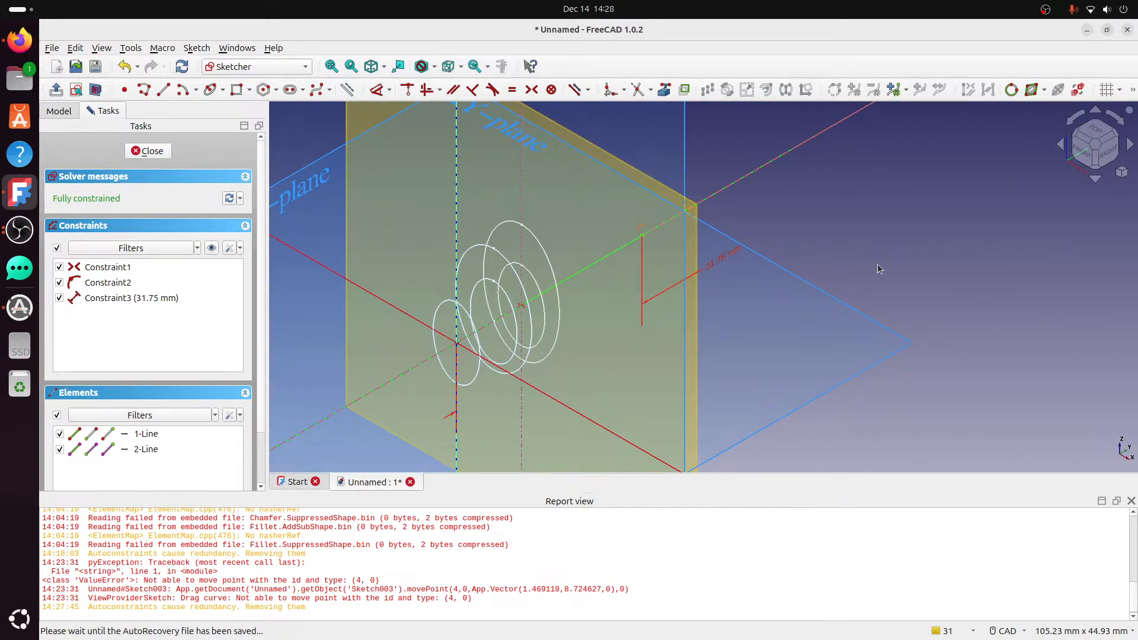
click(1106, 153)
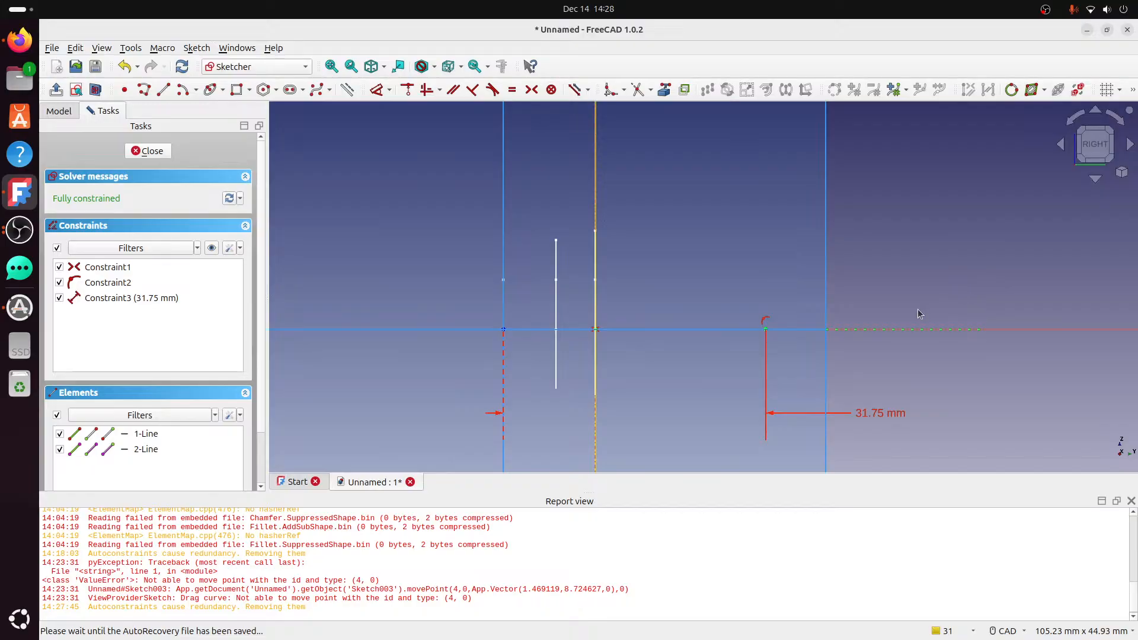
middle_drag(918, 314, 897, 295)
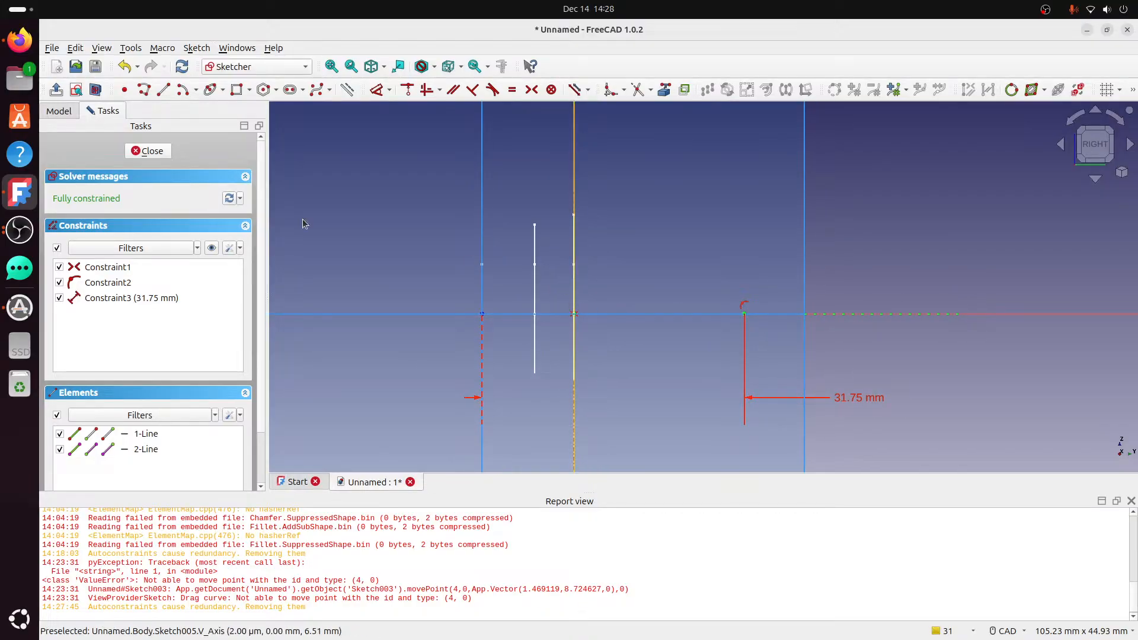
click(152, 151)
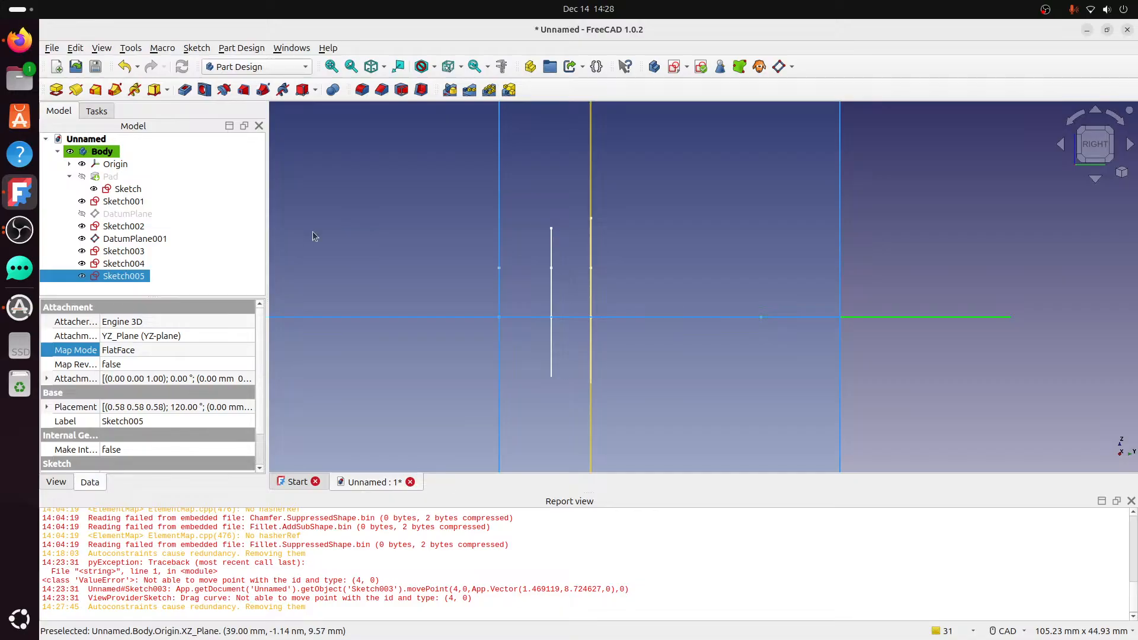
Hide the YZ origin plane and the second offset datum plane.
click(838, 243)
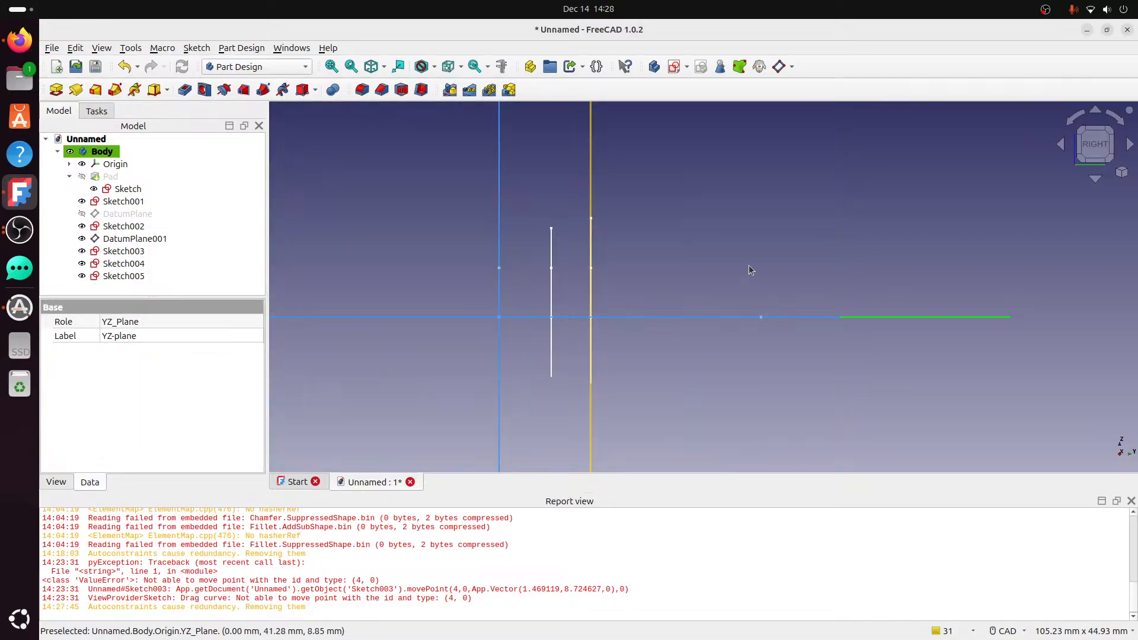
middle_drag(632, 241, 731, 261)
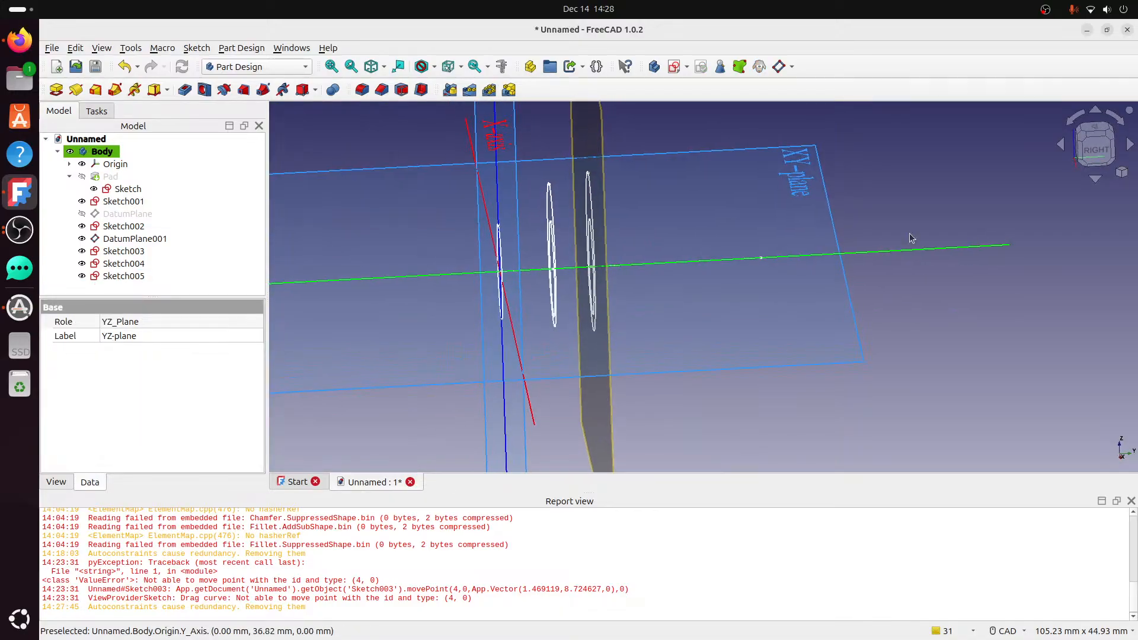
click(1088, 139)
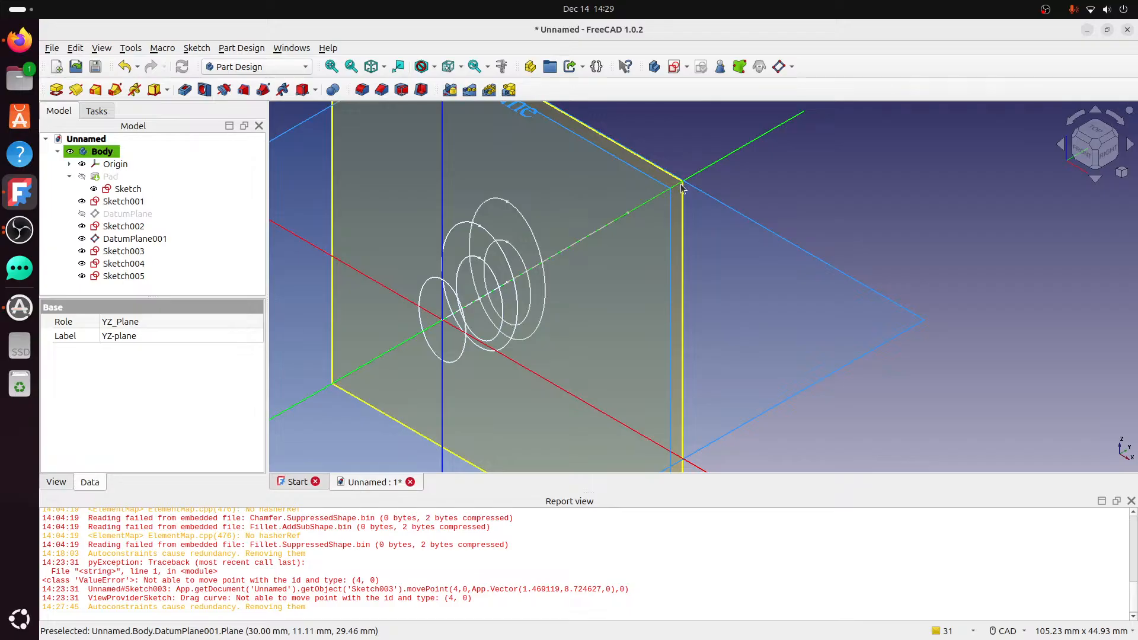
click(681, 185)
key(space)
click(530, 291)
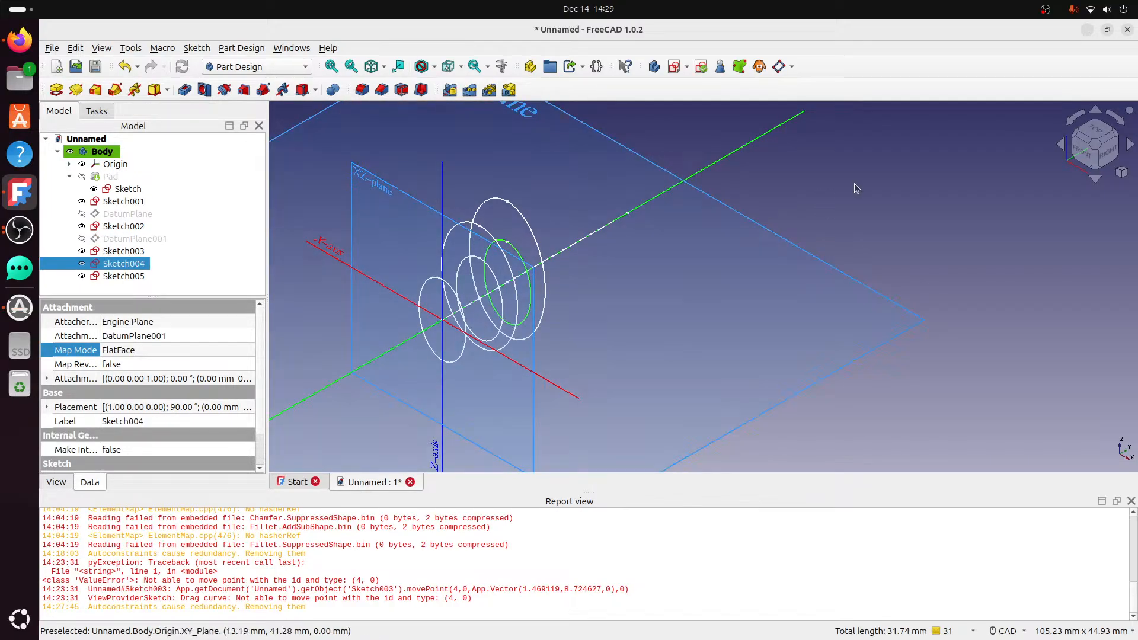
click(854, 183)
click(511, 254)
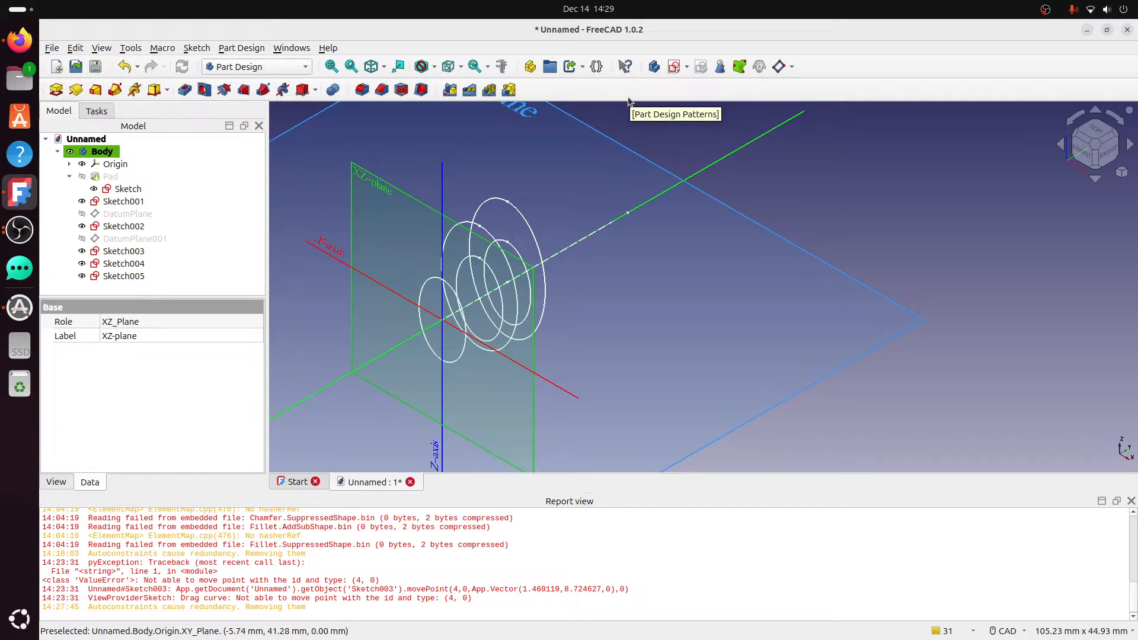
click(570, 238)
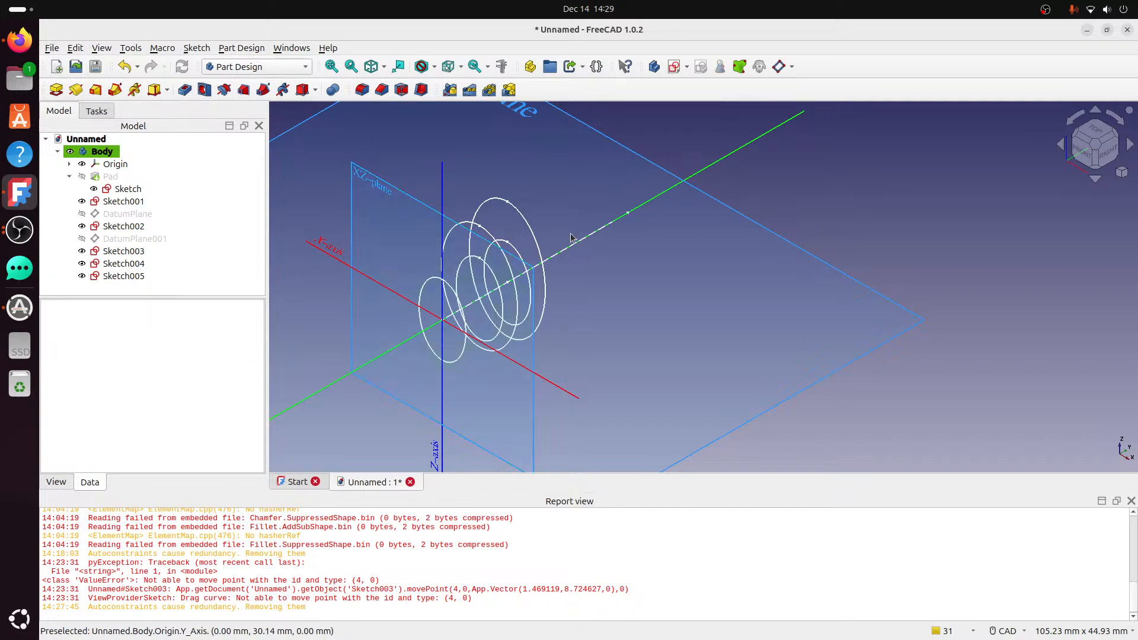
Create a datum plane parallel to the XZ plane through the sketch line's outer end and hide the origin.
click(535, 268)
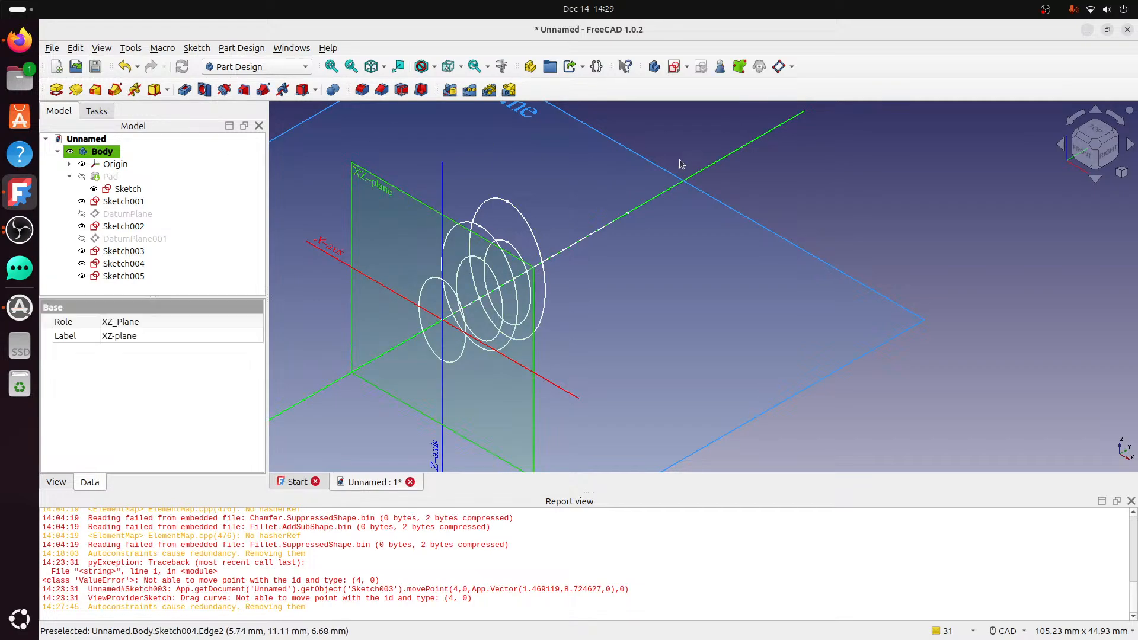
click(784, 69)
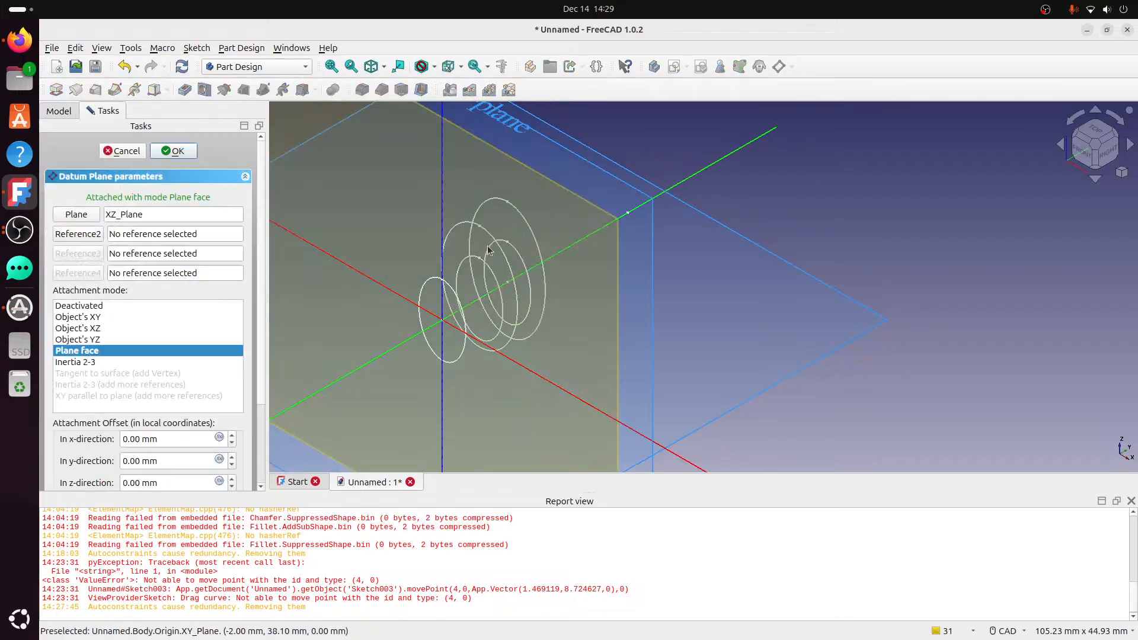
click(78, 235)
click(628, 213)
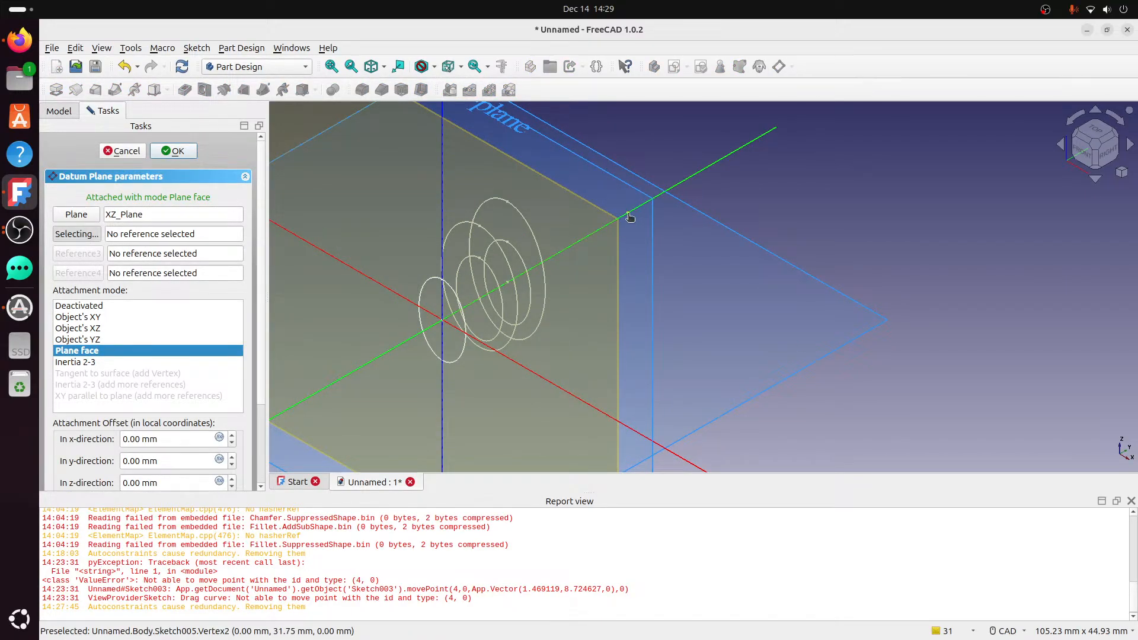
click(185, 153)
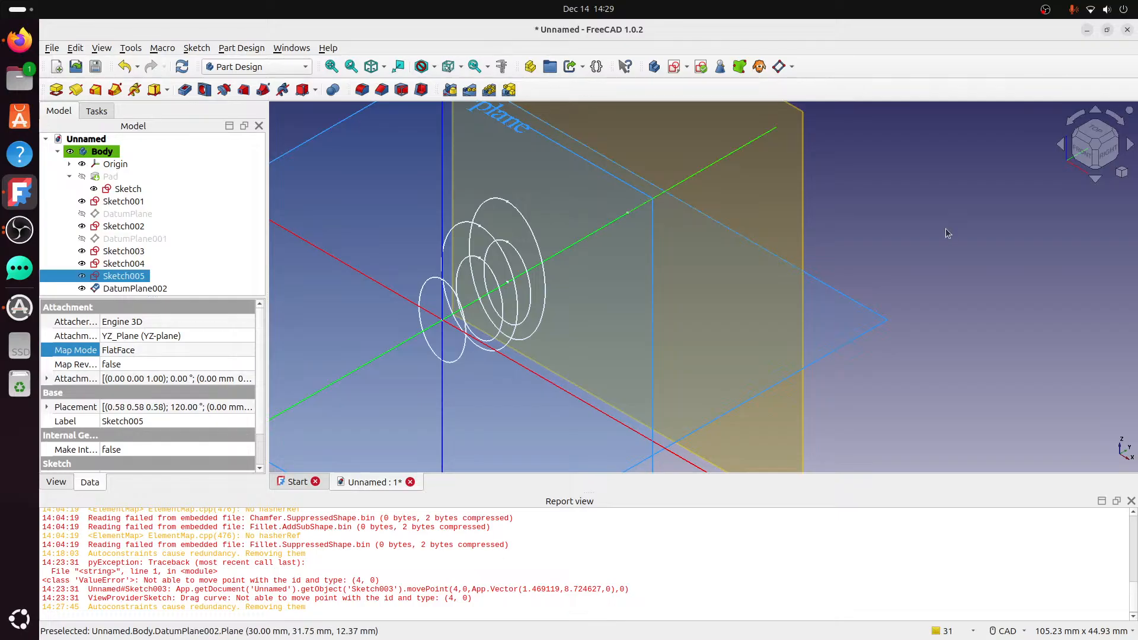
click(131, 169)
key(space)
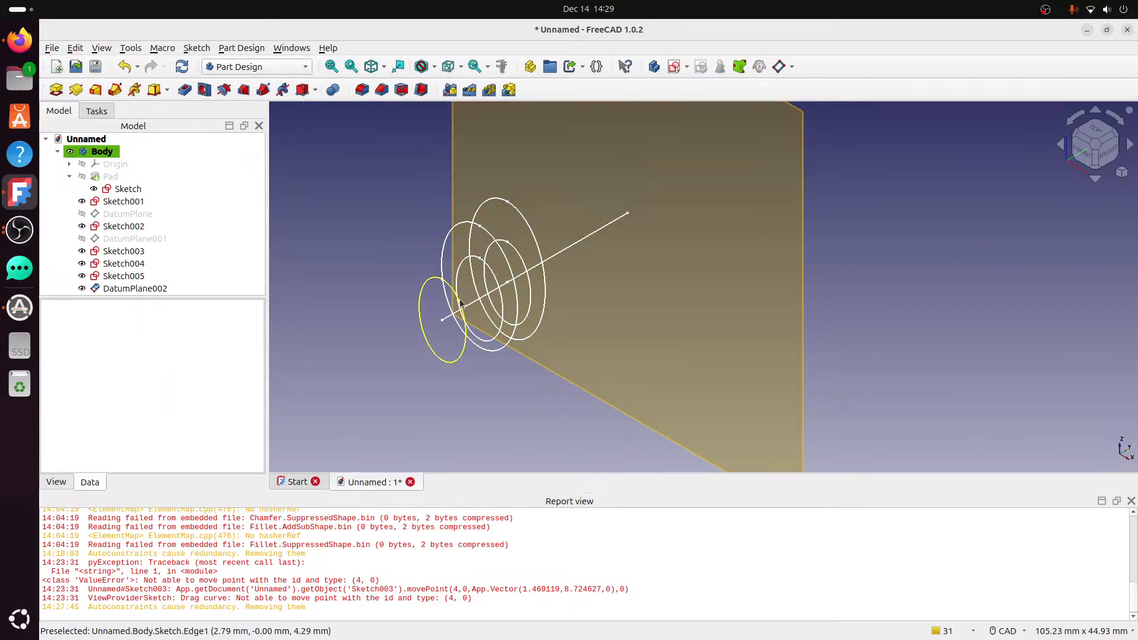
Start a sketch on the new datum plane and draw a narrow upright ellipse centred on the vertical axis above the origin.
click(764, 202)
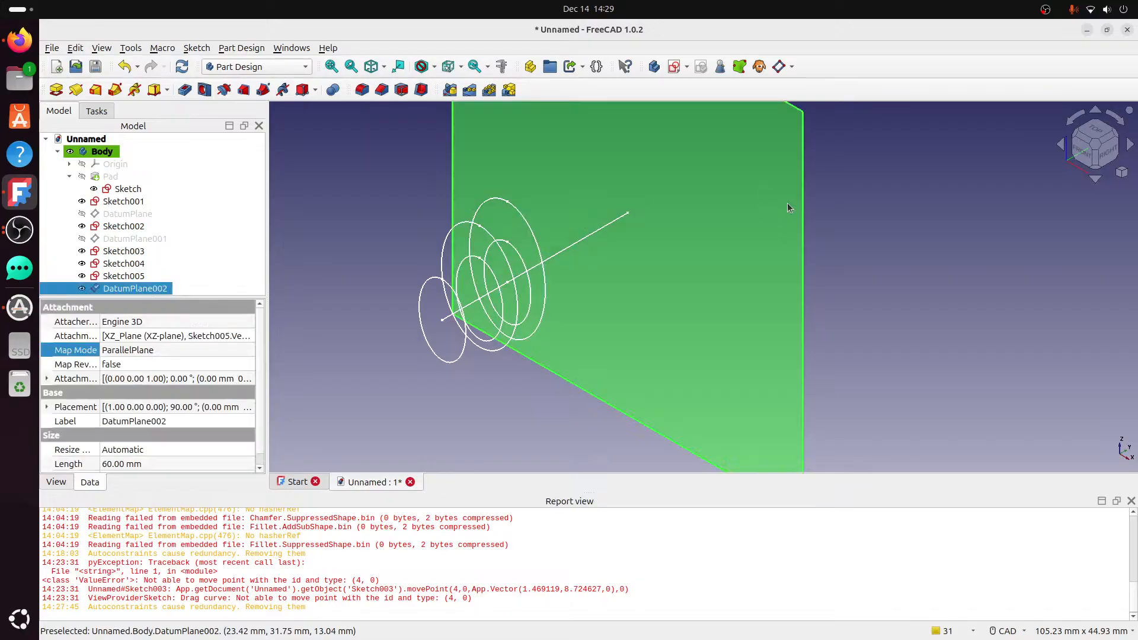
click(1071, 157)
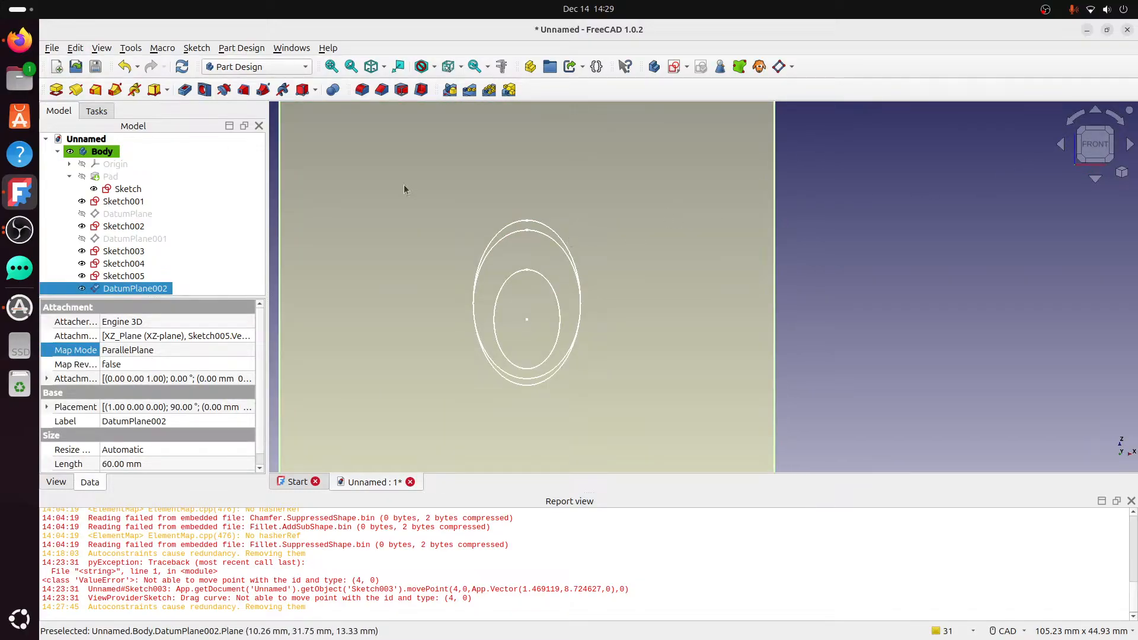
click(674, 66)
scroll(393, 220, up, 1)
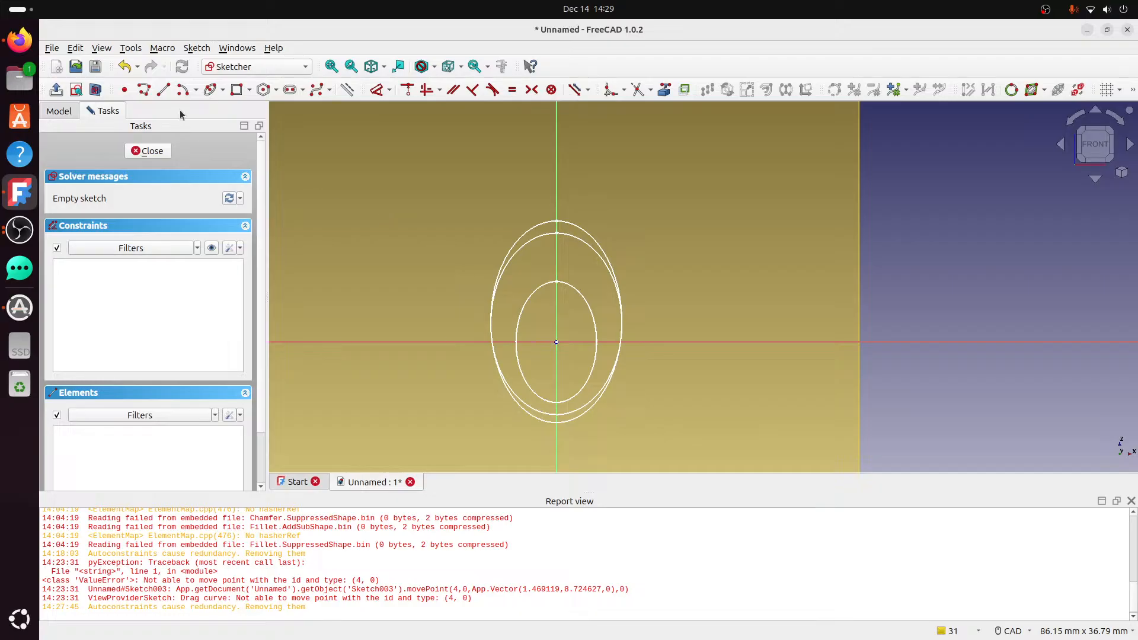
click(210, 89)
click(569, 248)
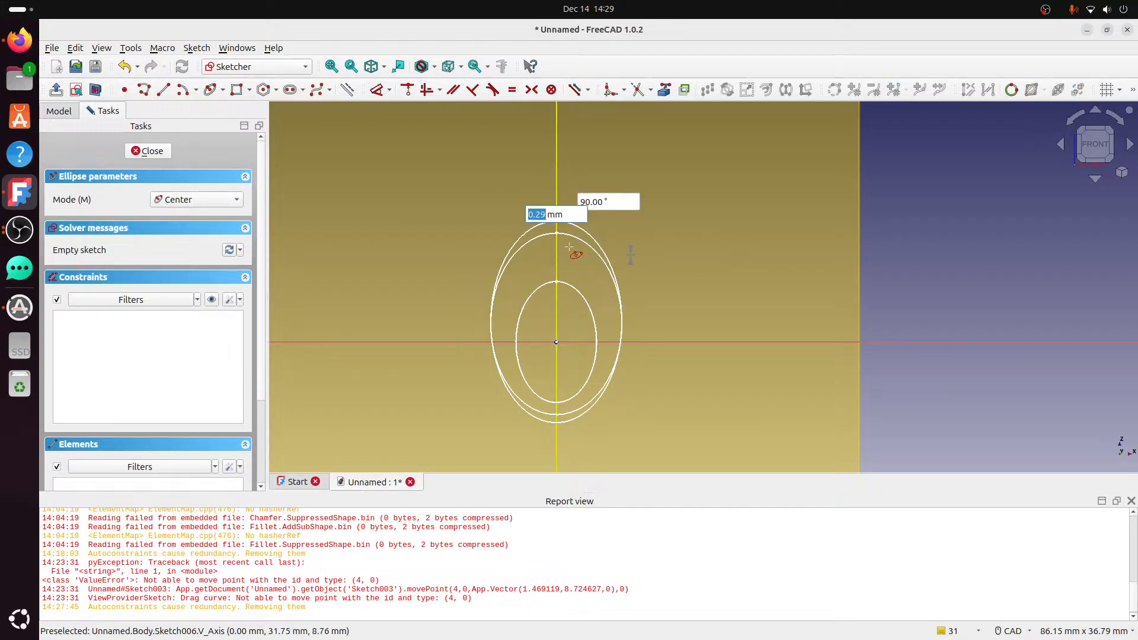
click(556, 207)
click(570, 238)
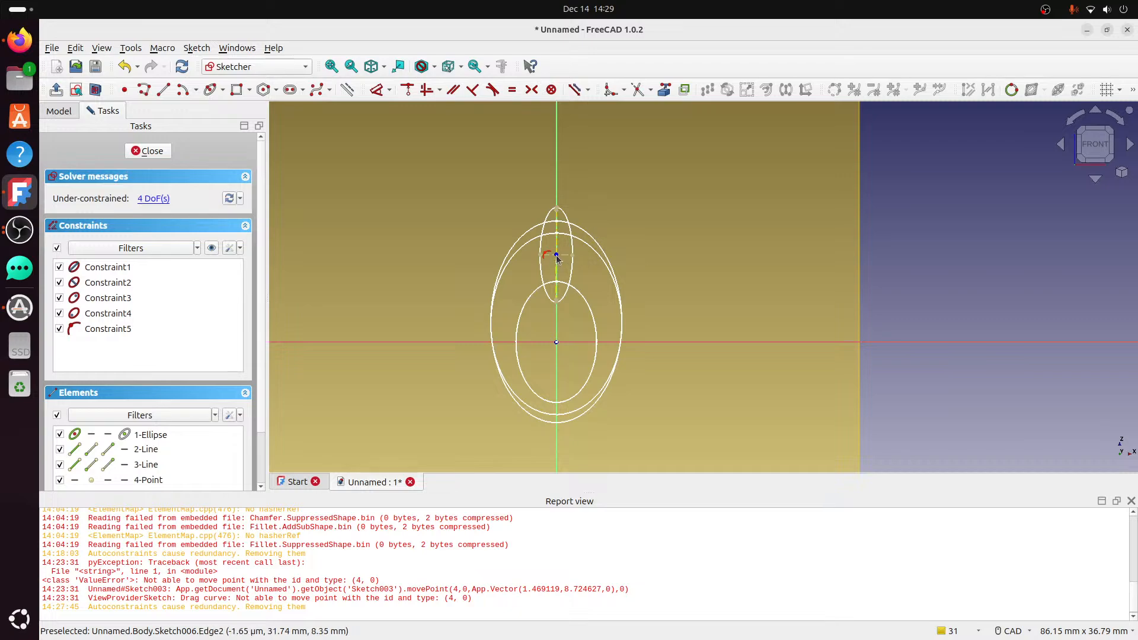
Shorten the ellipse and move it down along the vertical axis toward the origin.
drag(557, 256, 556, 285)
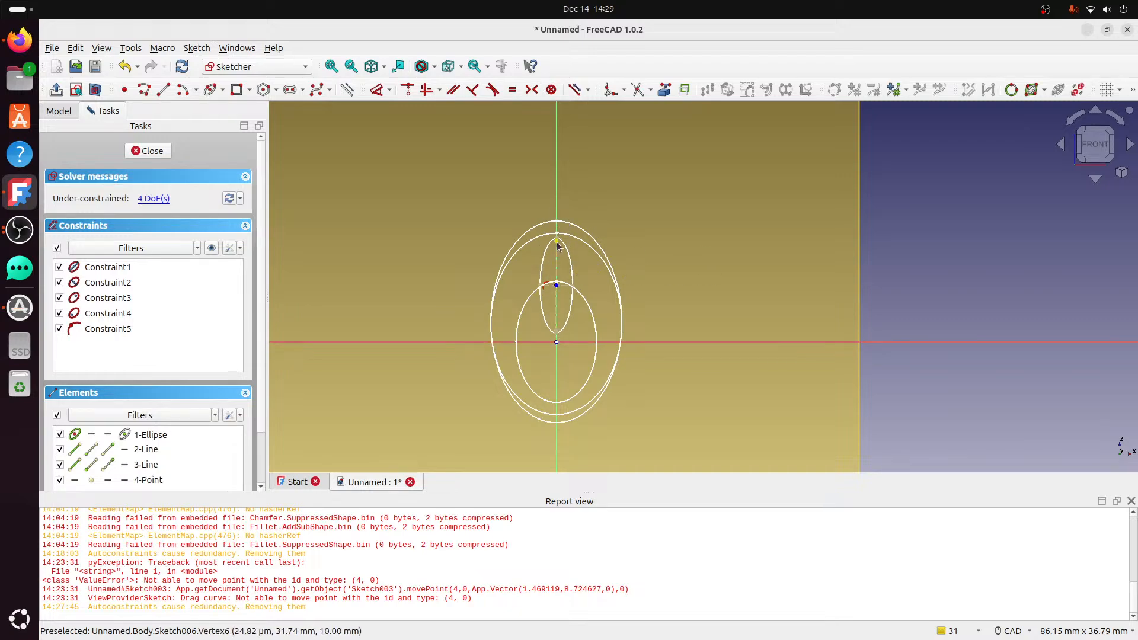
drag(558, 247, 556, 292)
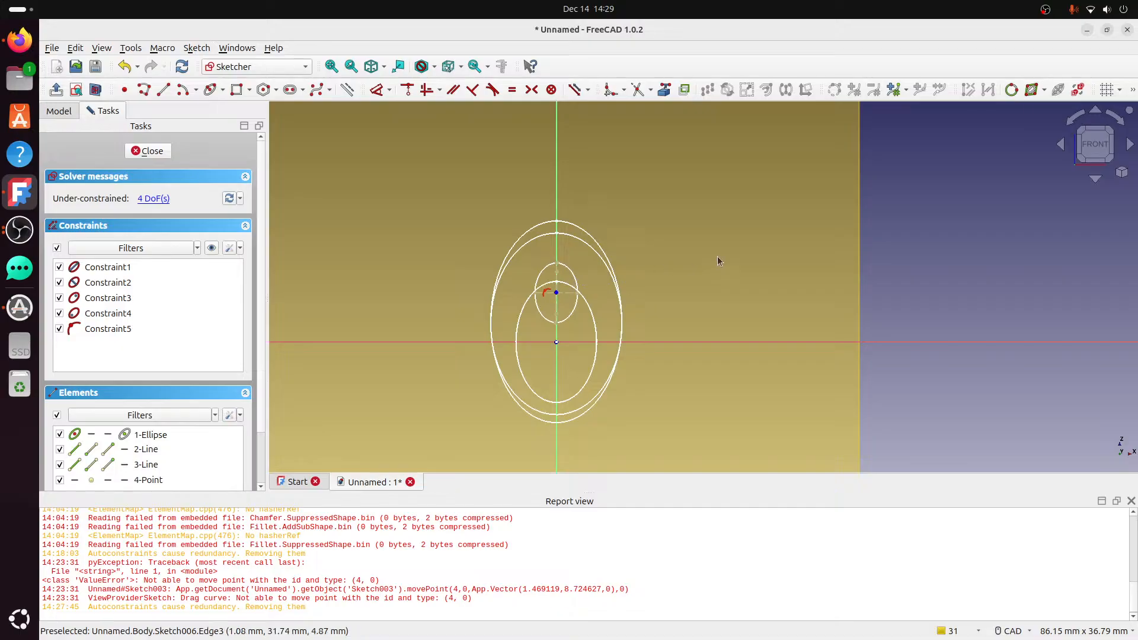
mouse_move(717, 261)
middle_down()
mouse_move(474, 262)
mouse_move(489, 265)
middle_up()
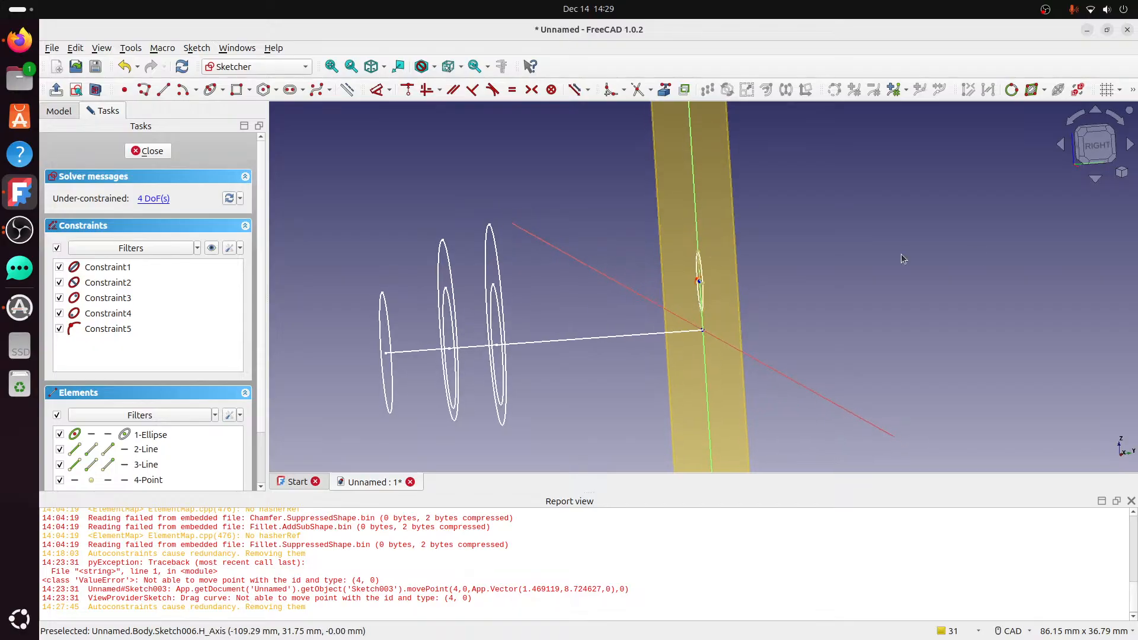
click(1077, 152)
drag(455, 301, 457, 320)
Check the ellipse against the other profiles and make the lower end of its major axis coincident with the origin.
middle_drag(865, 302, 738, 295)
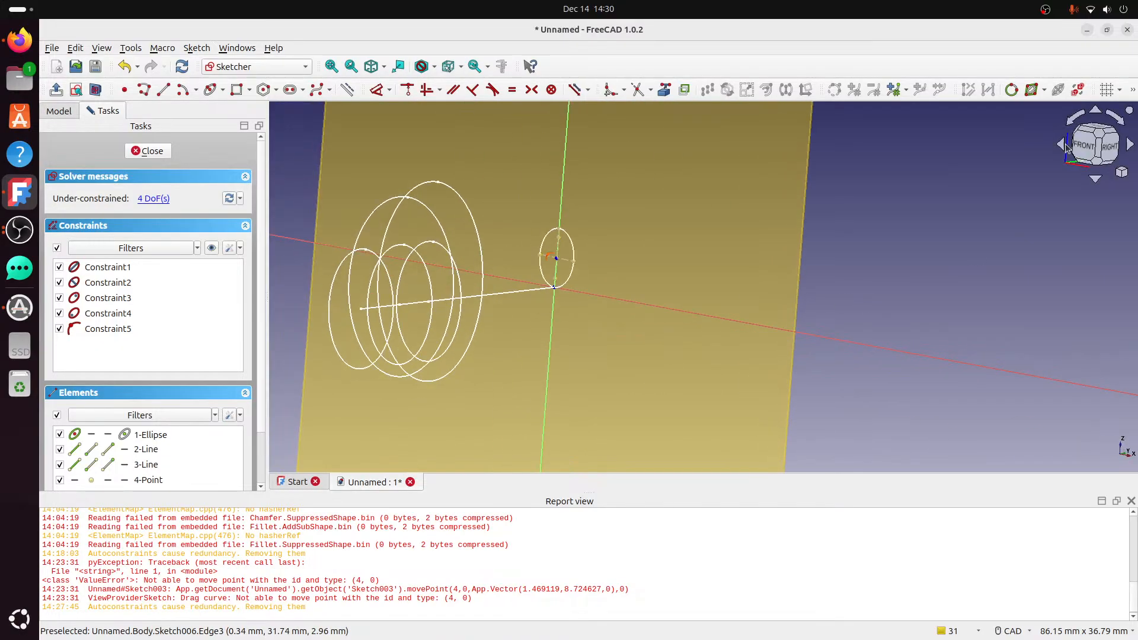
click(1110, 146)
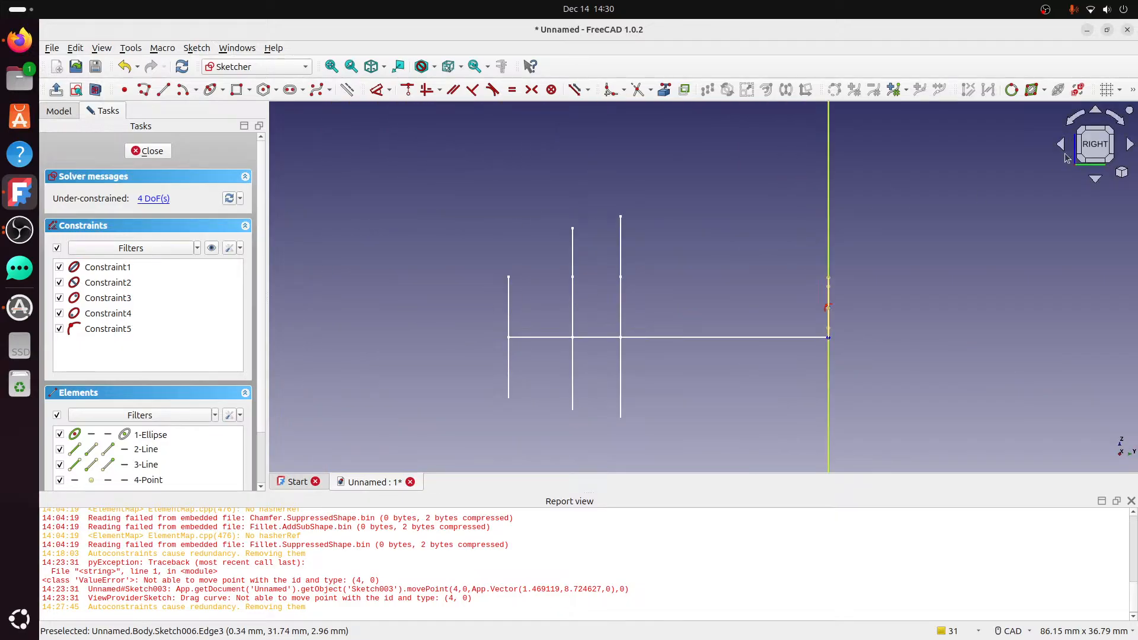
click(1077, 134)
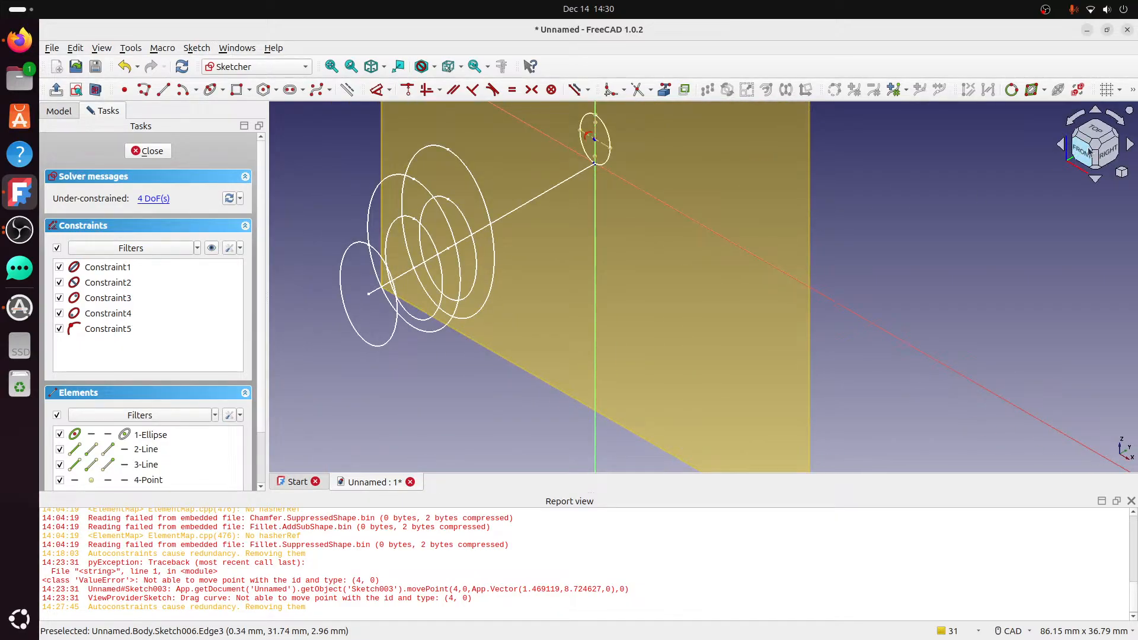
click(1084, 152)
scroll(449, 327, up, 4)
middle_drag(425, 339, 501, 307)
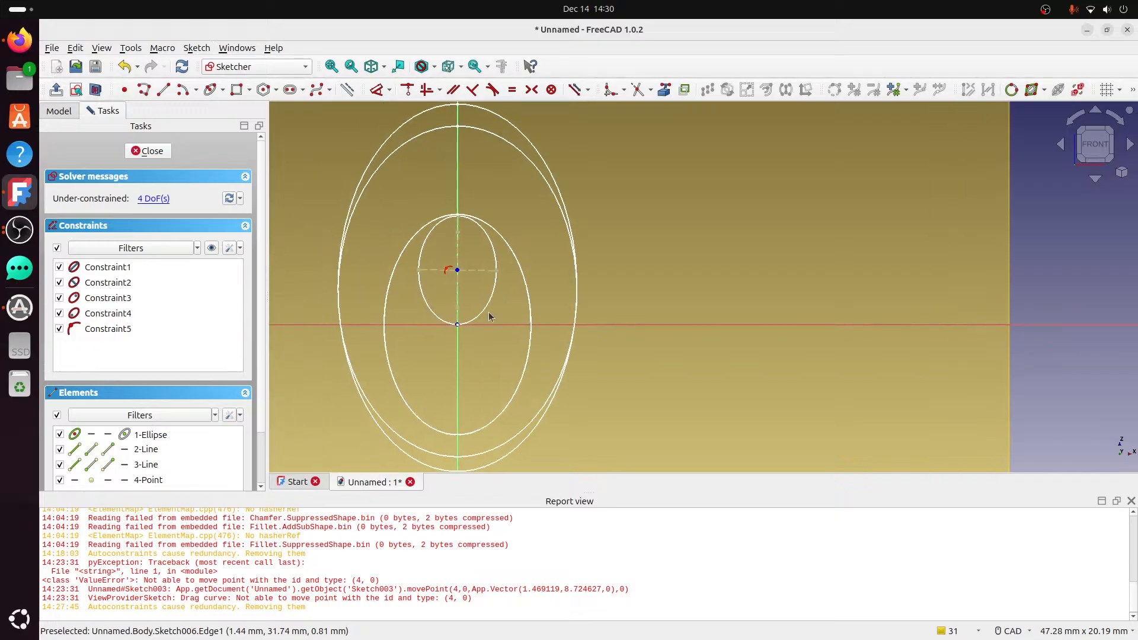
drag(449, 326, 457, 299)
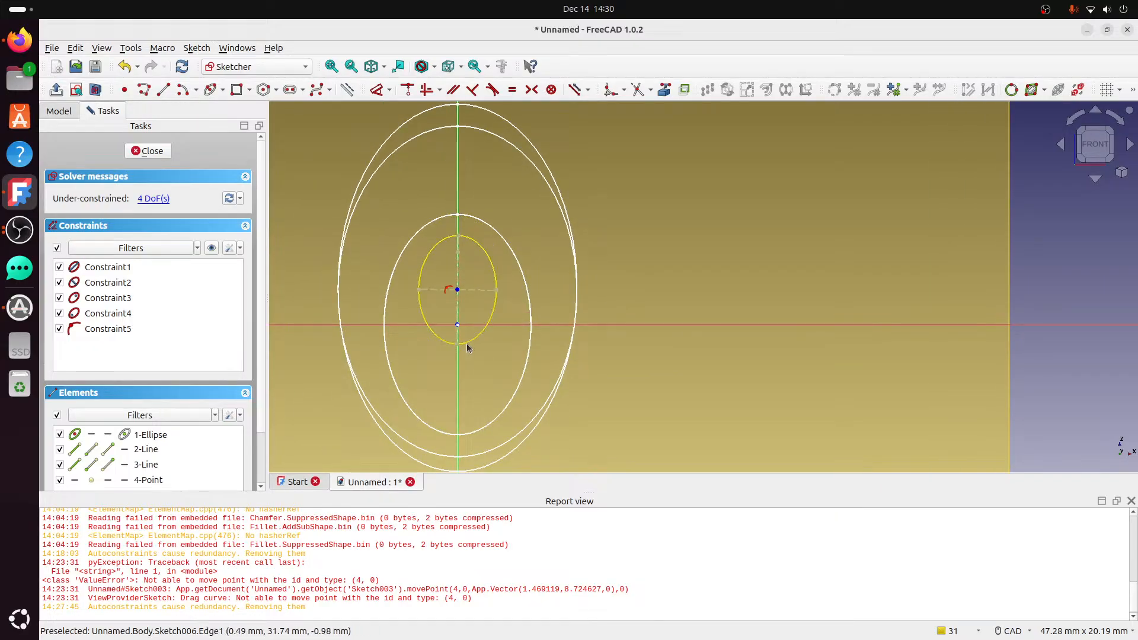
drag(468, 345, 459, 320)
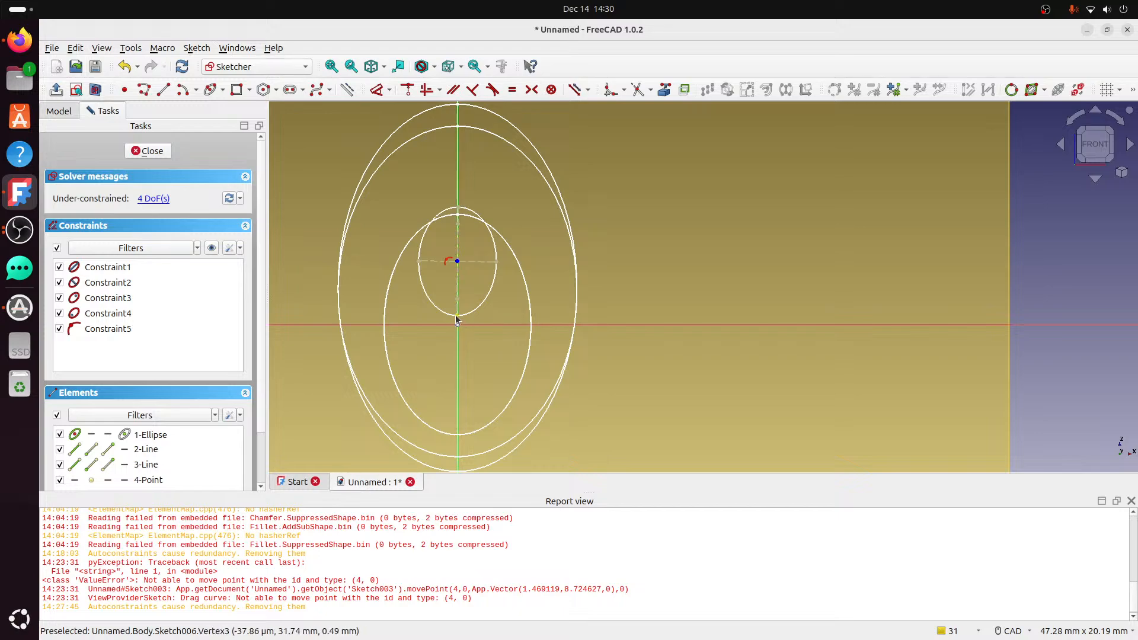
click(458, 324)
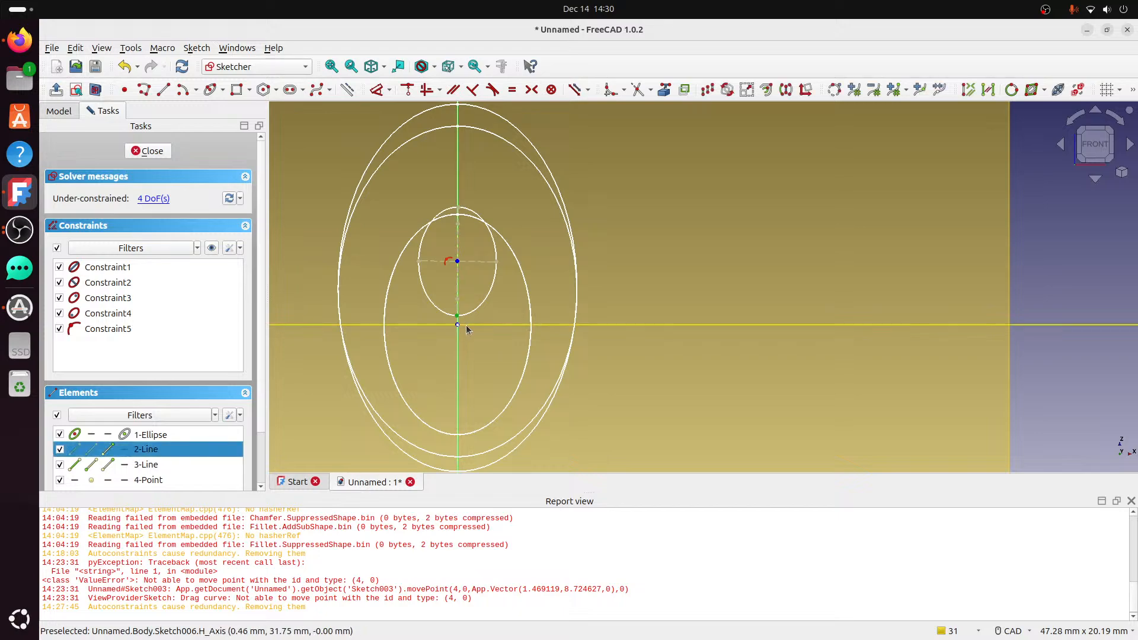
click(407, 89)
Dimension the ellipse's vertical major axis as 6 mm.
middle_drag(501, 197, 525, 210)
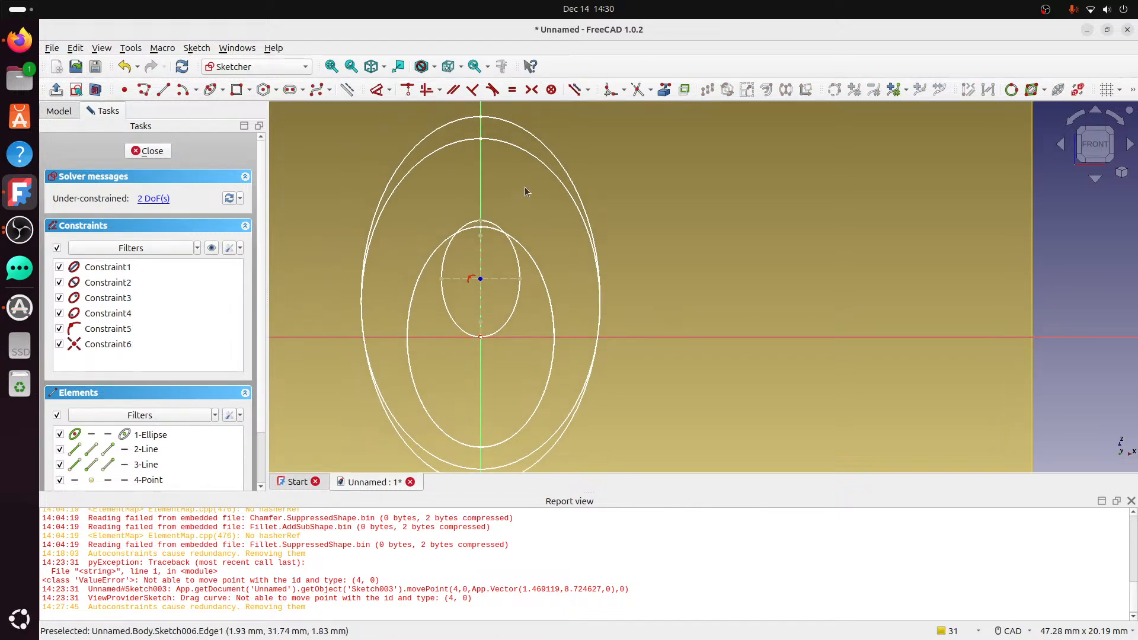
click(377, 91)
click(480, 264)
click(705, 307)
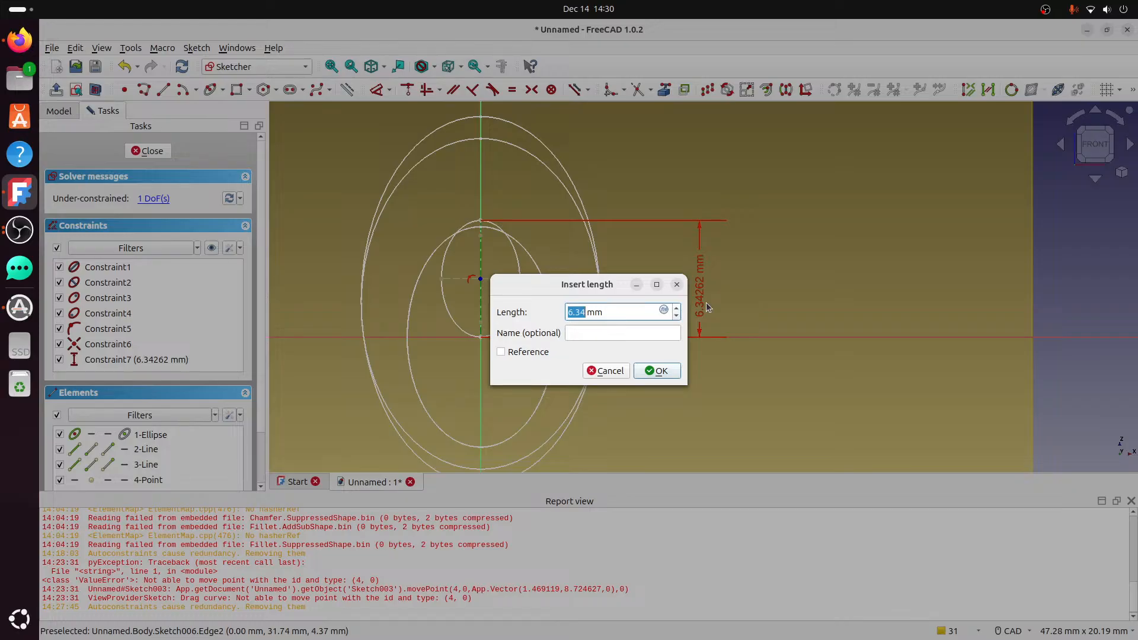
text(6)
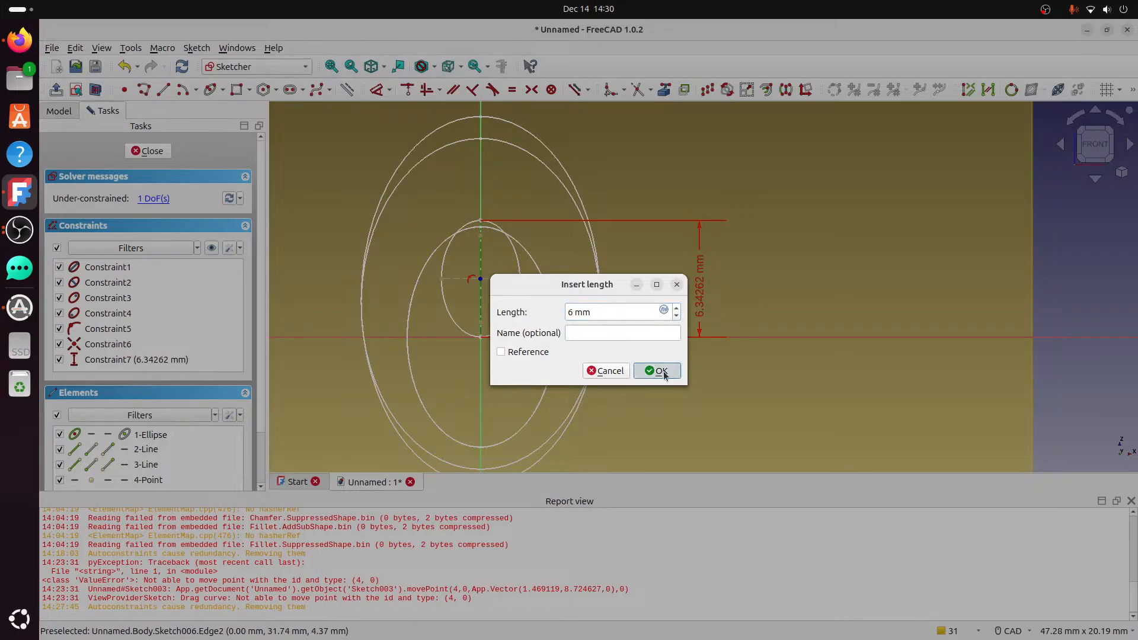
click(658, 371)
Dimension the ellipse's horizontal minor axis as 4 mm and finish the sketch, returning to the isometric view.
click(508, 288)
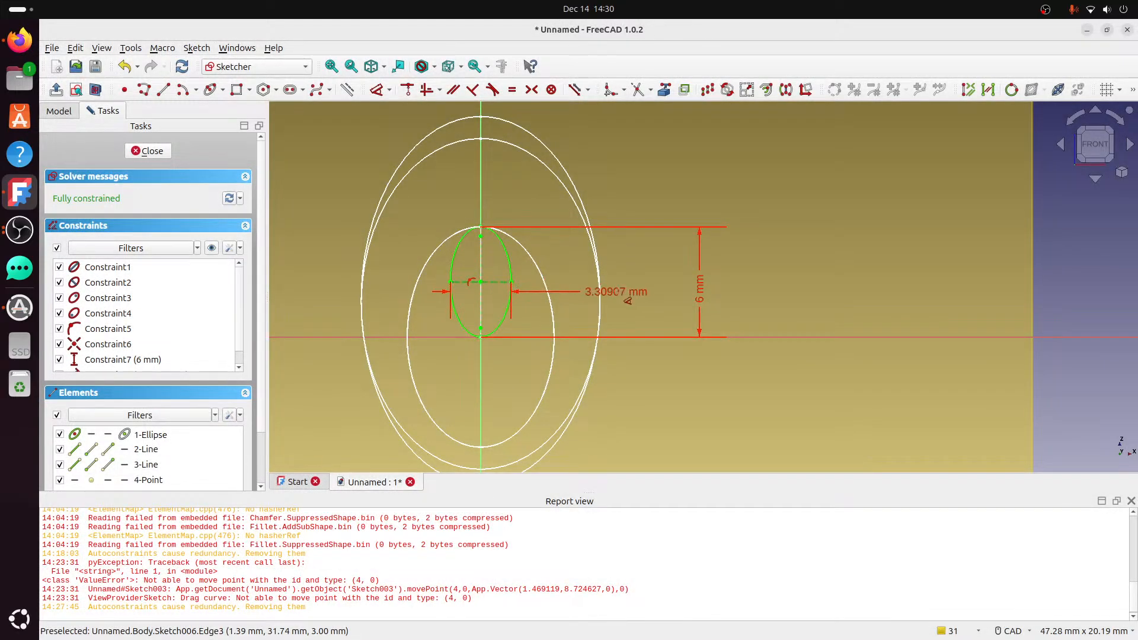
click(634, 303)
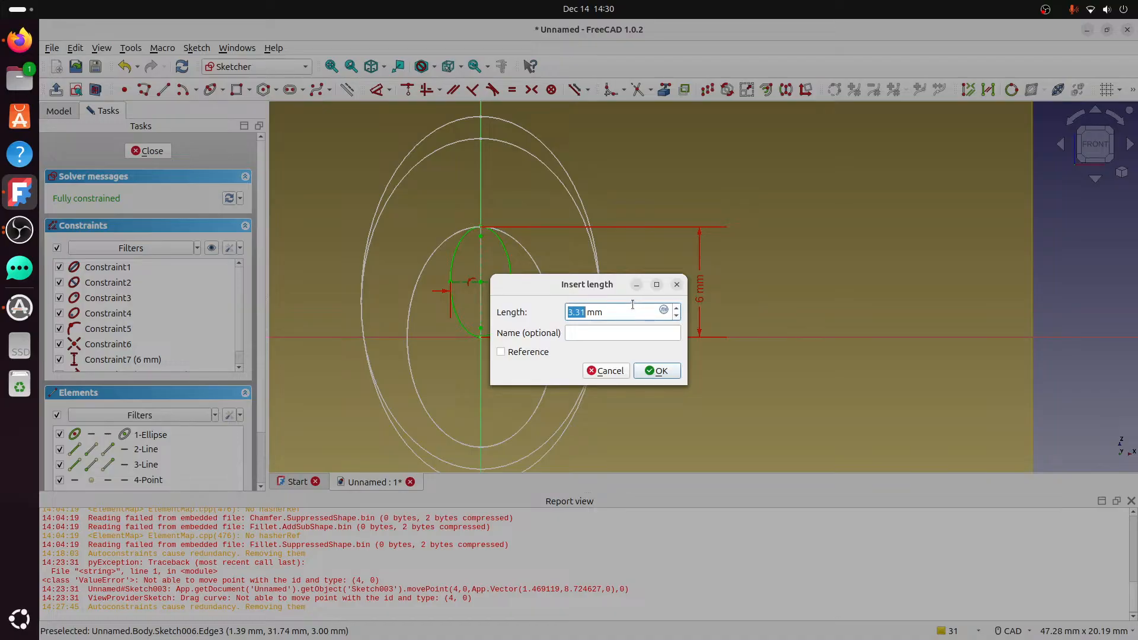
text(4)
click(657, 371)
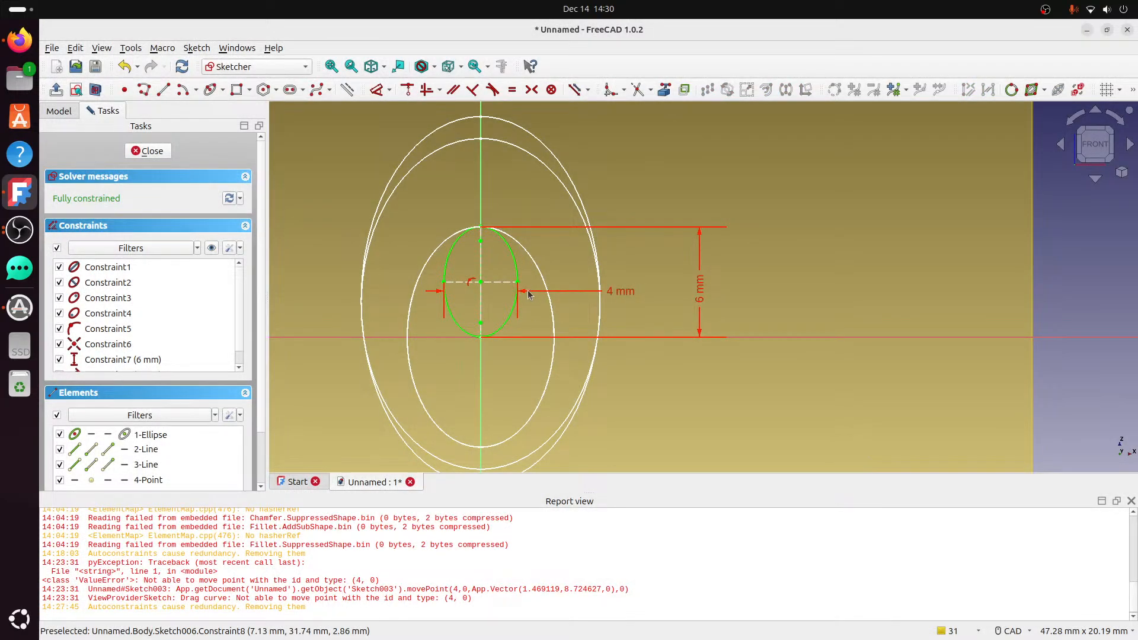
click(150, 155)
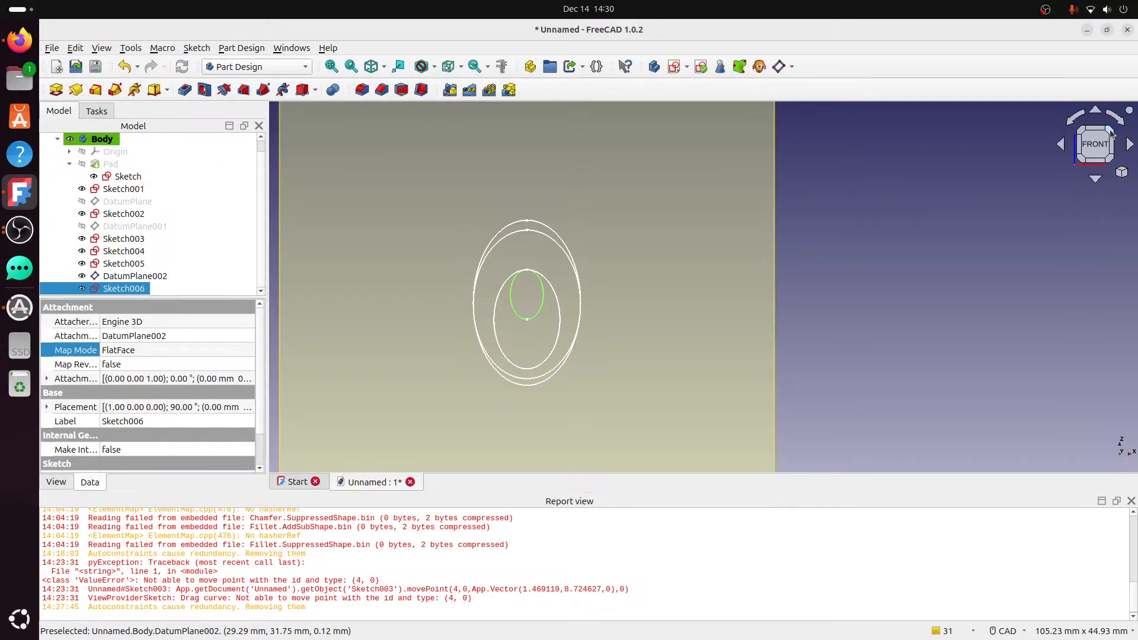
click(1110, 135)
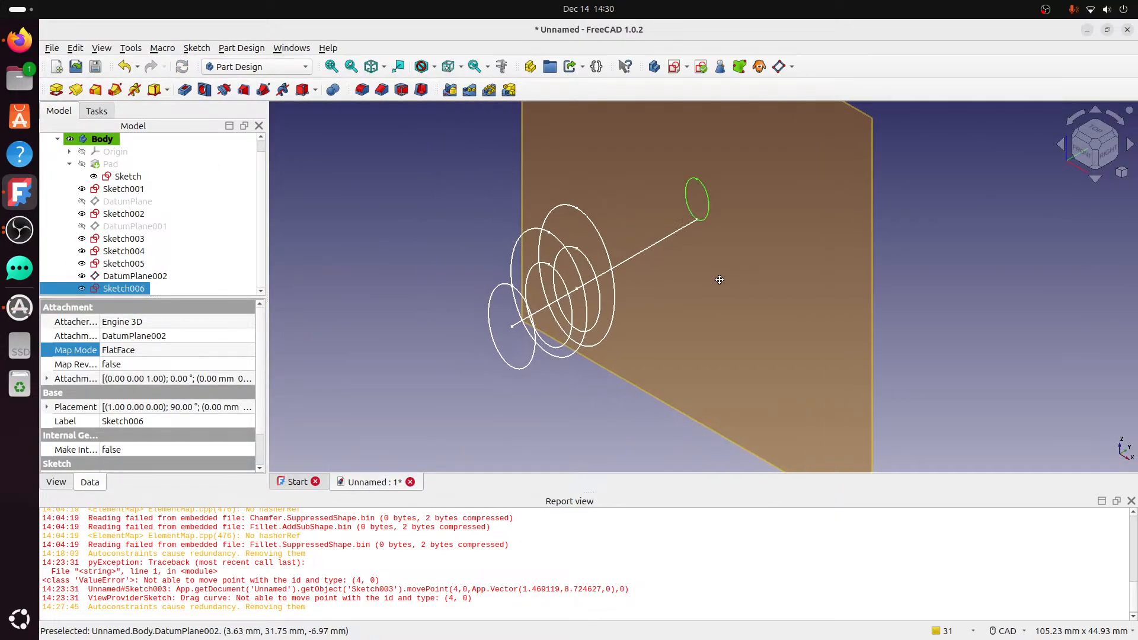
Create an additive pipe that sweeps the first ellipse, Sketch, along the path Sketch001.
click(111, 166)
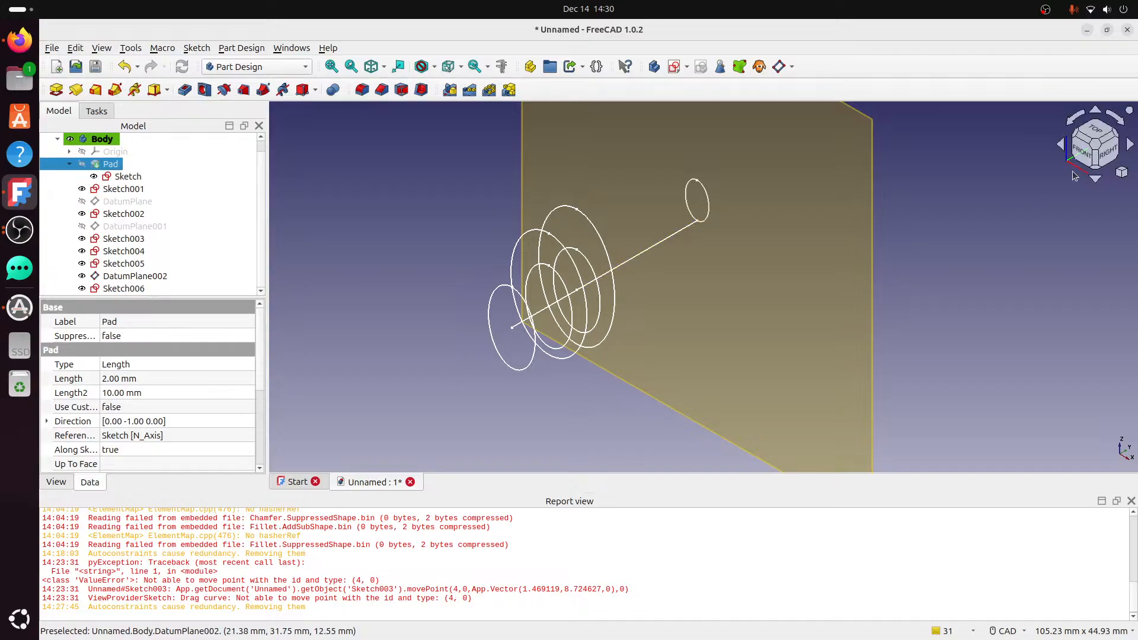
click(929, 256)
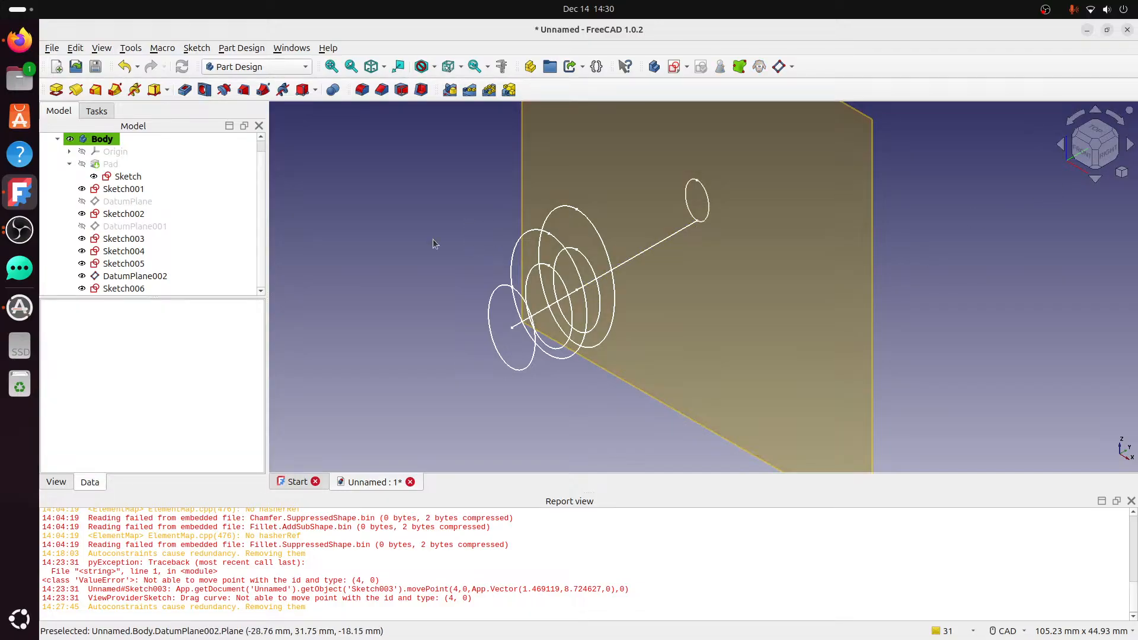
click(129, 177)
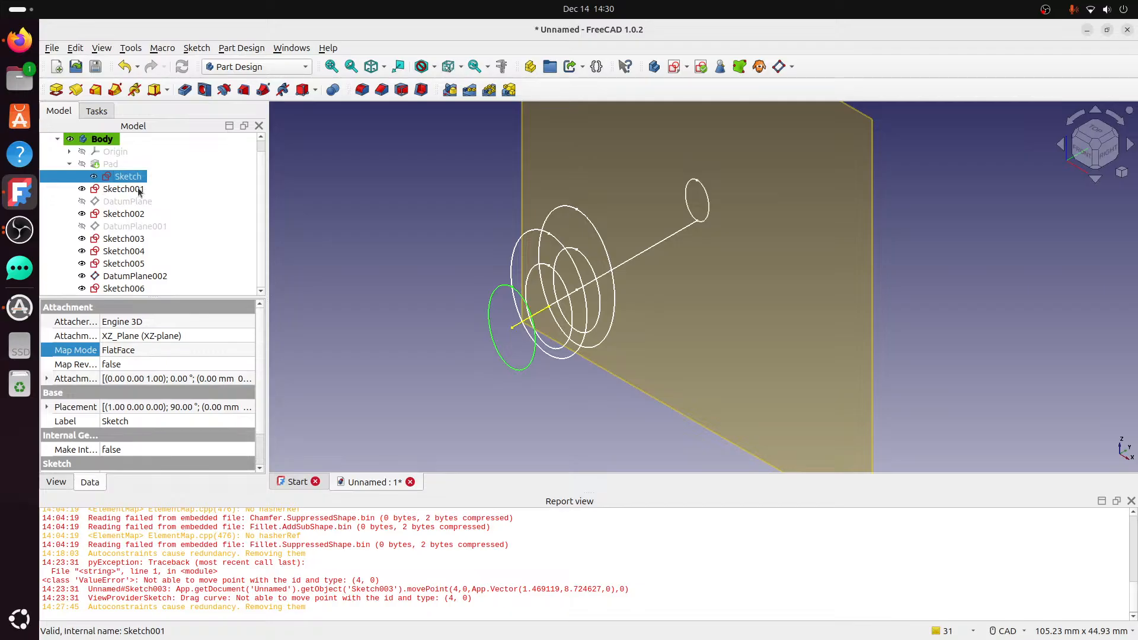
ctrl+click(139, 190)
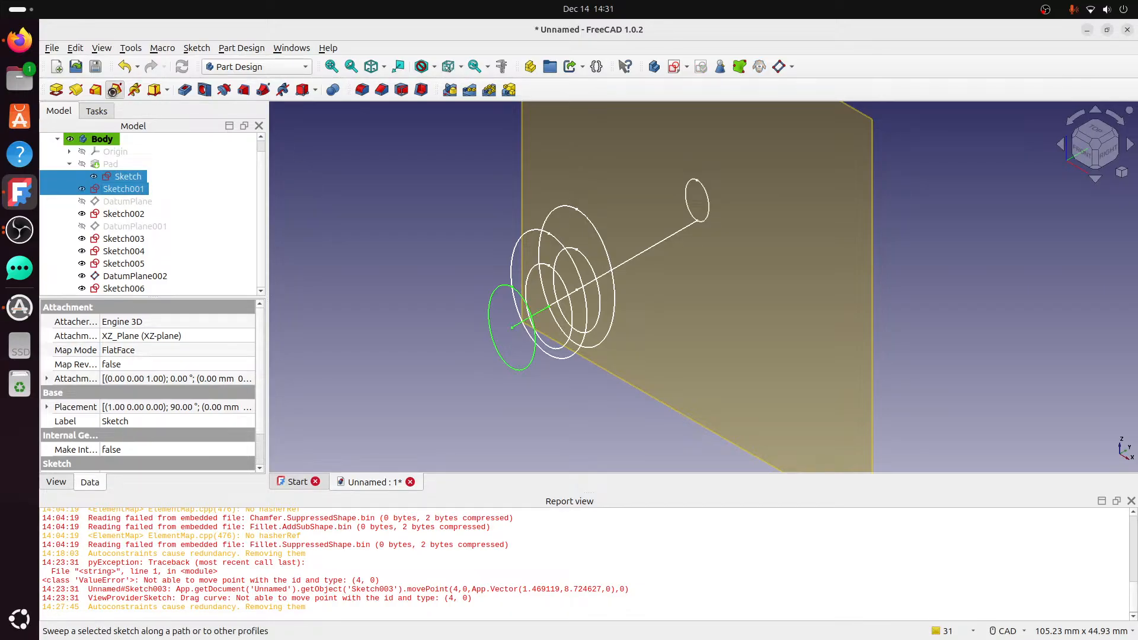
click(115, 90)
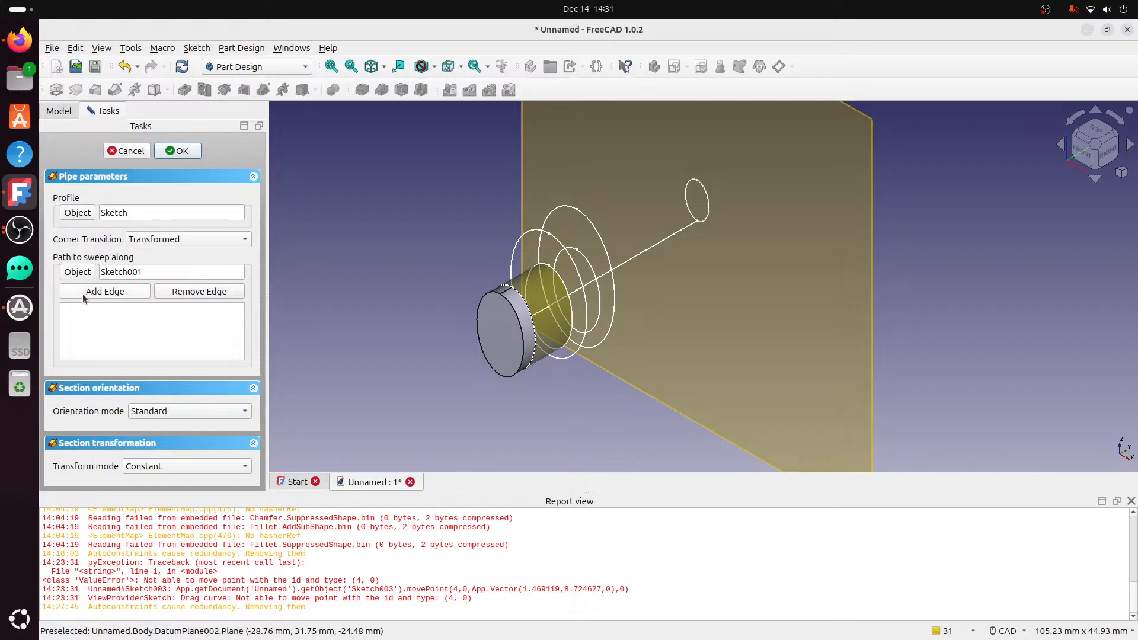
Try to make the pipe a multisection sweep by adding the large ellipse Sketch003 as a section.
click(161, 468)
click(160, 482)
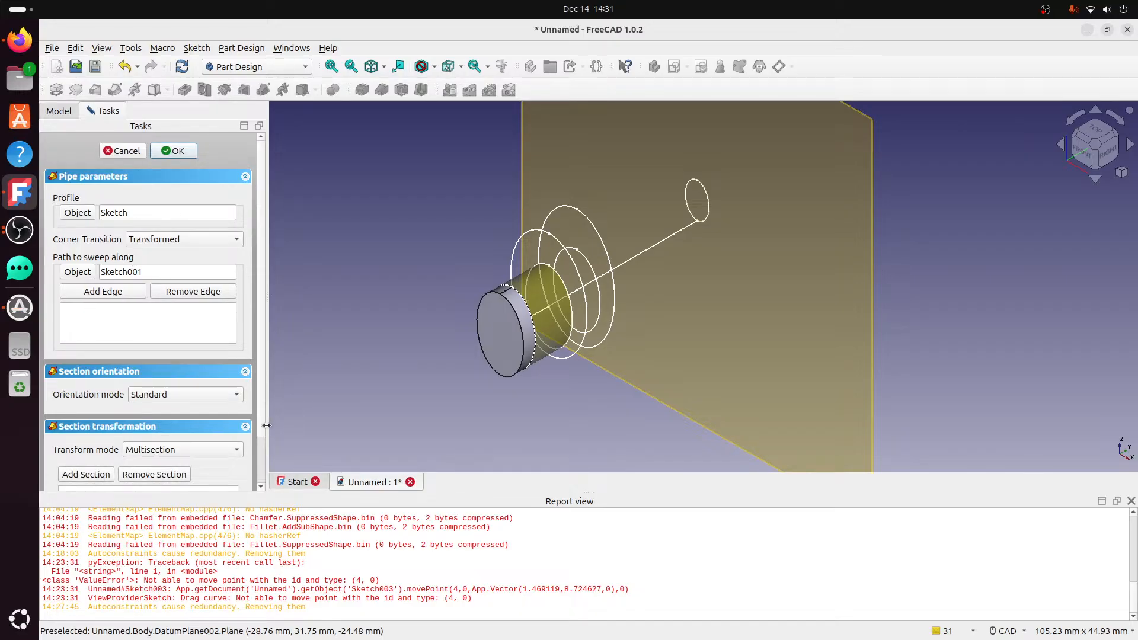
scroll(149, 427, down, 2)
click(86, 435)
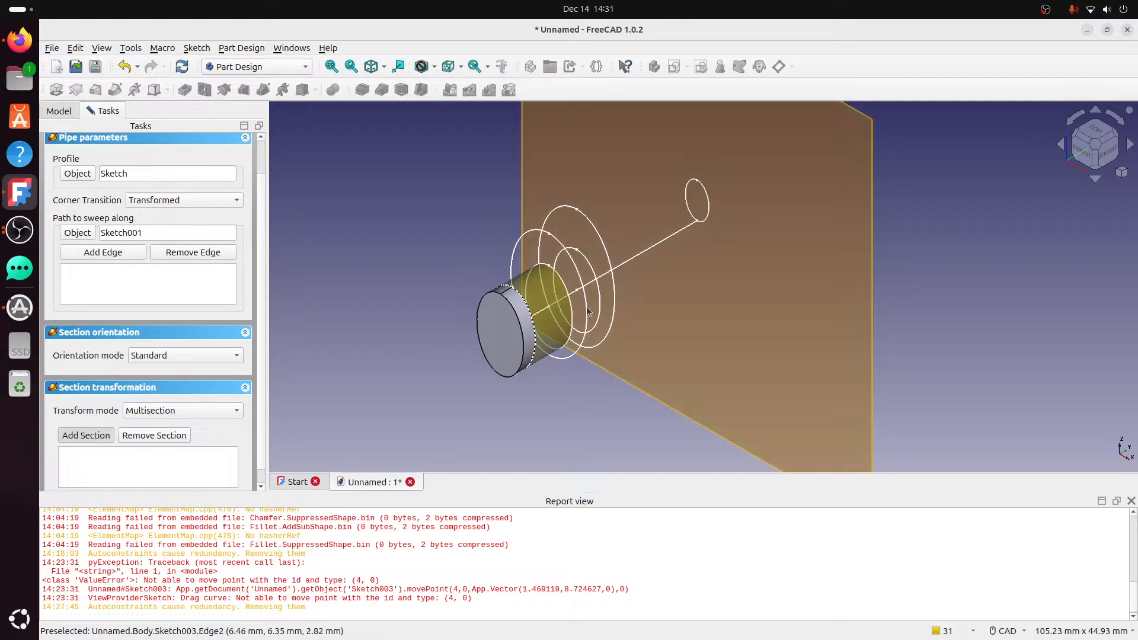
click(557, 238)
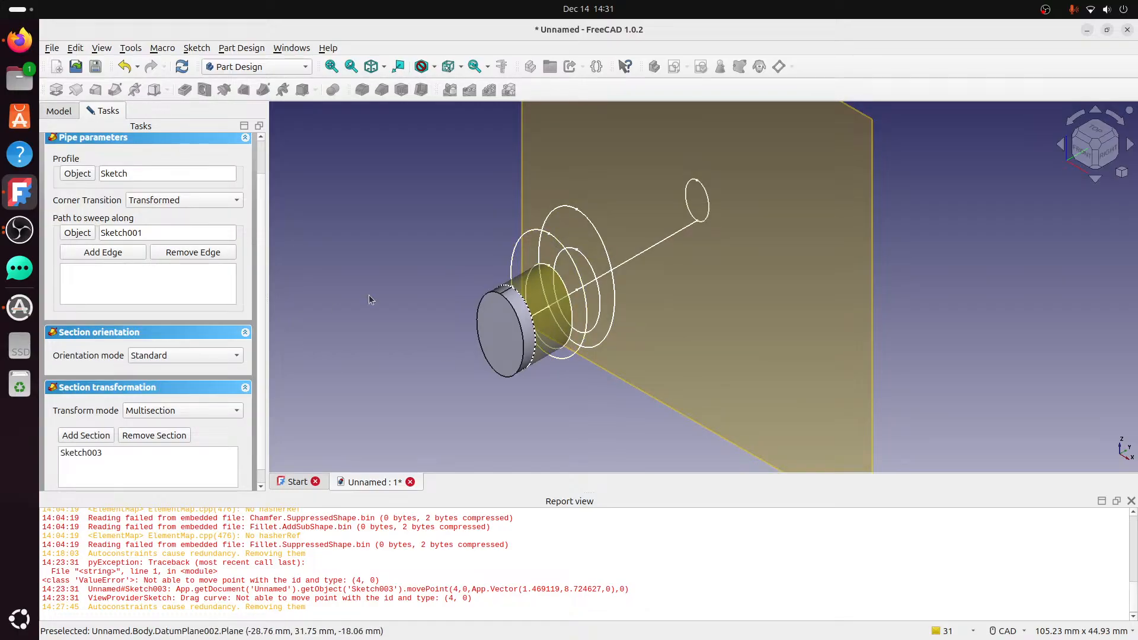
click(98, 436)
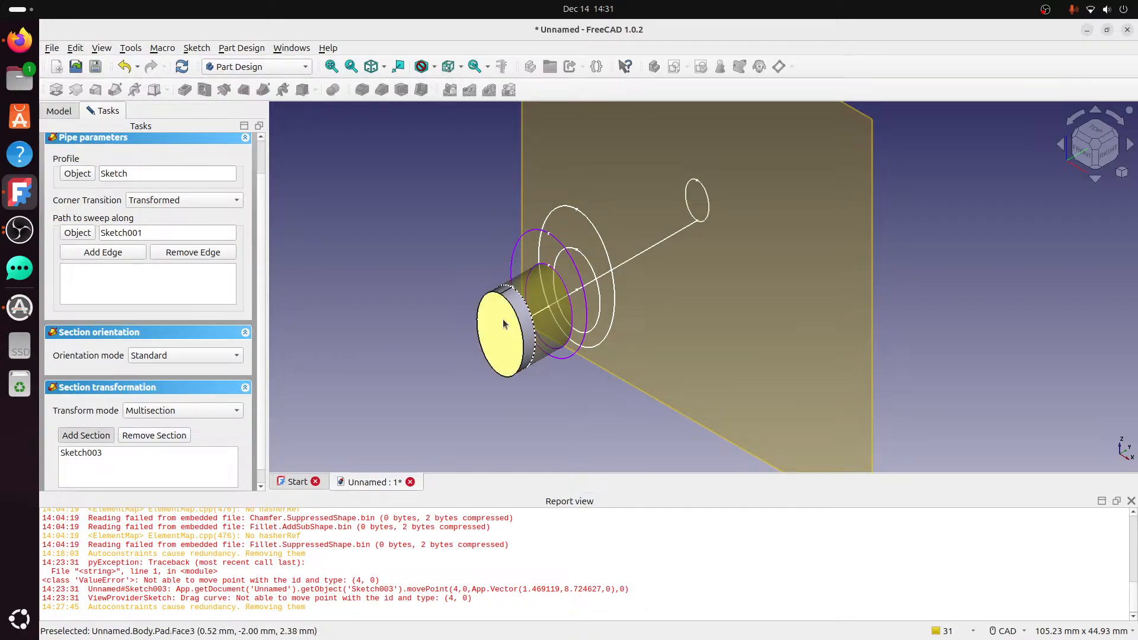
scroll(226, 222, up, 2)
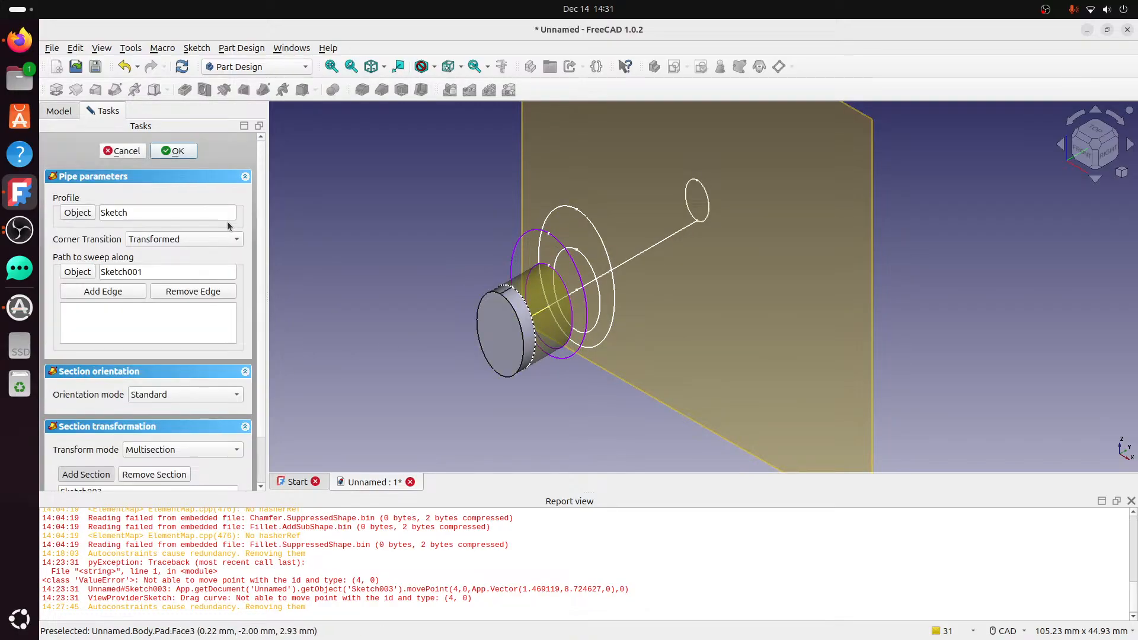
click(171, 152)
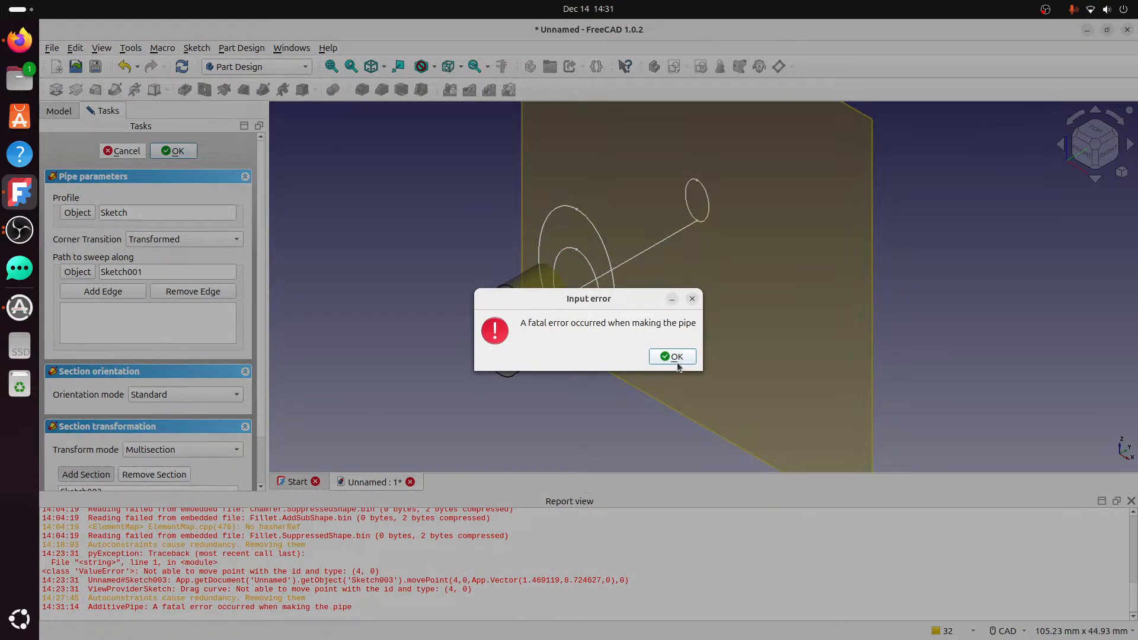
click(672, 356)
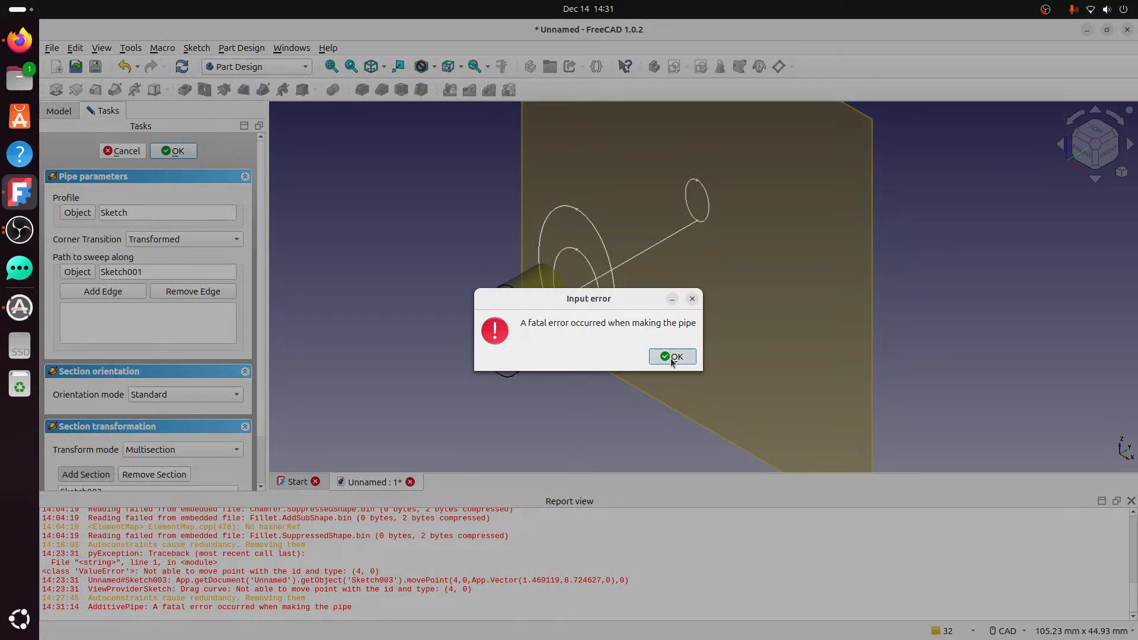
click(134, 153)
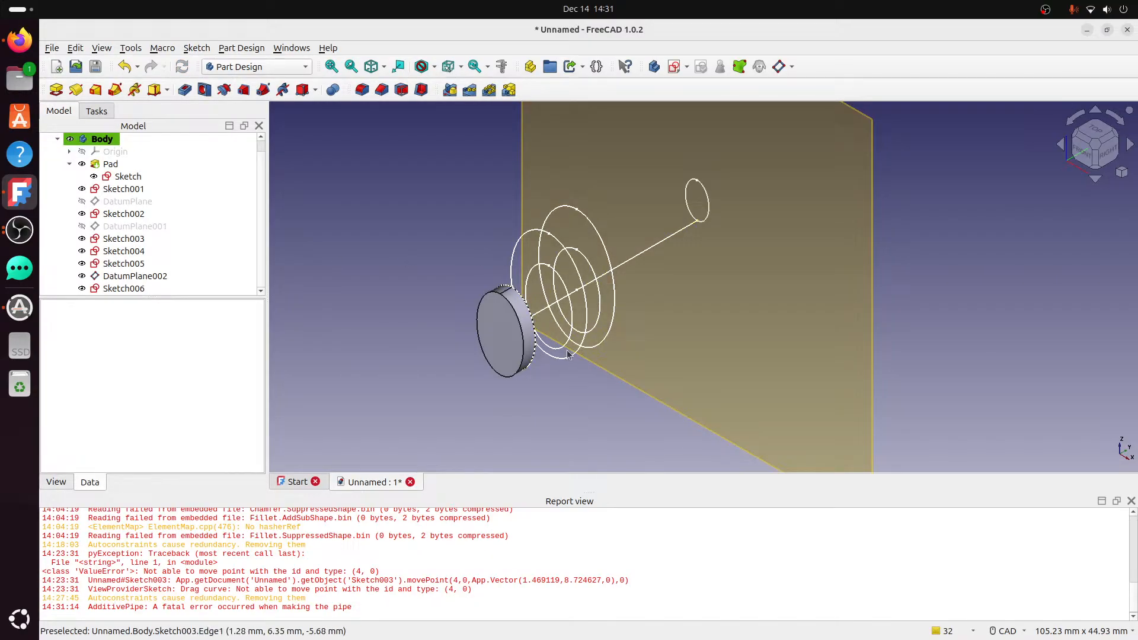
mouse_move(567, 352)
middle_down()
mouse_move(519, 356)
mouse_move(536, 327)
middle_up()
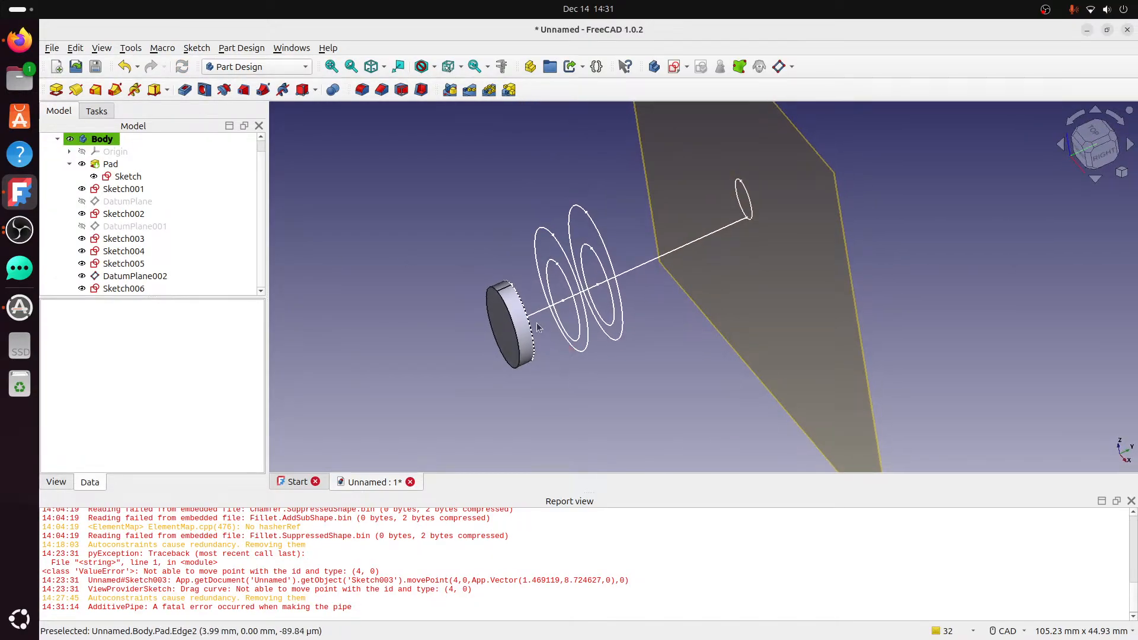
click(570, 265)
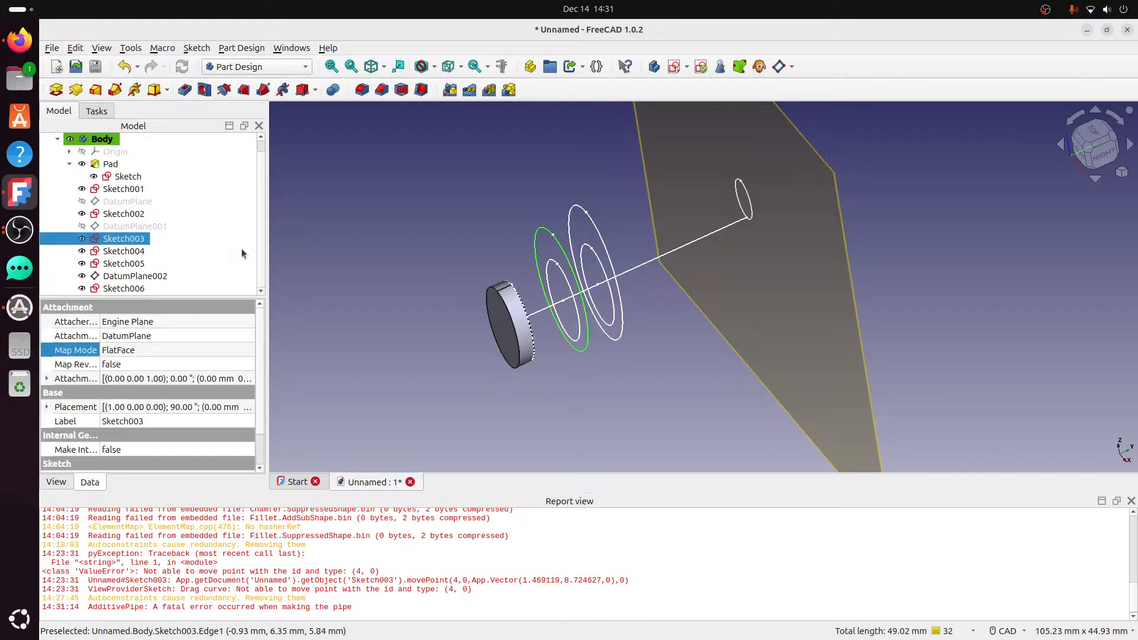
click(115, 90)
click(77, 272)
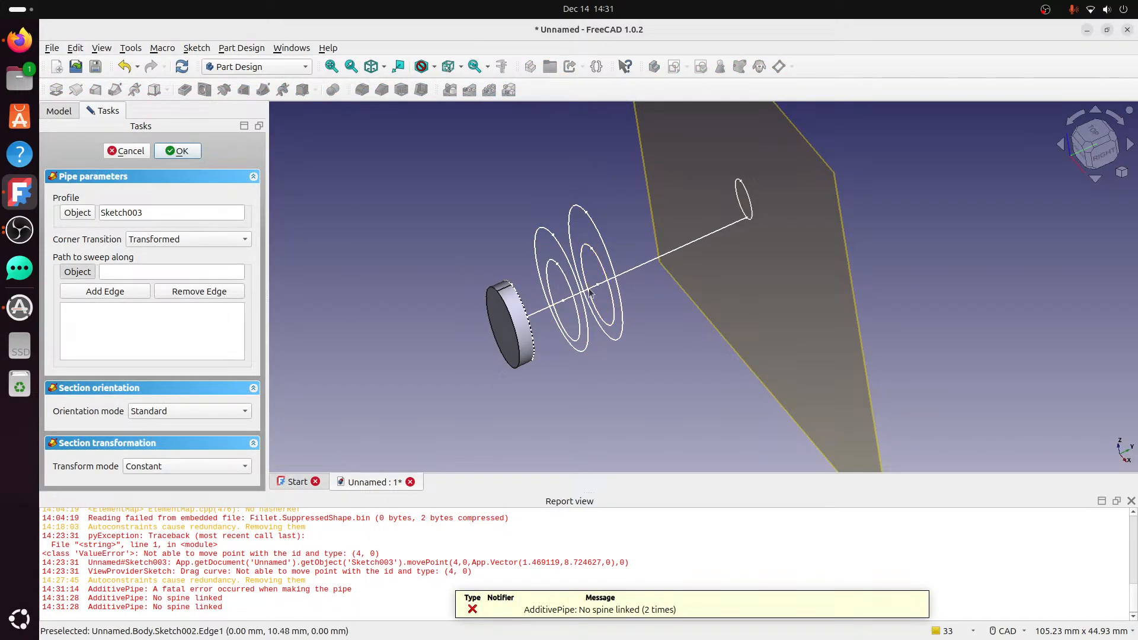
click(566, 299)
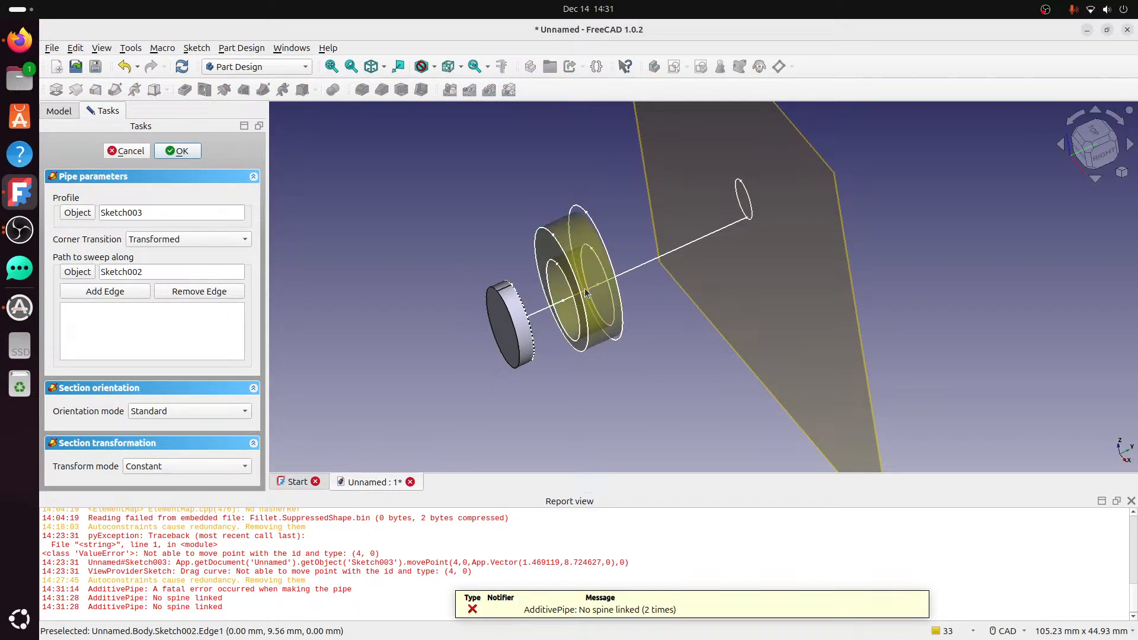
click(172, 466)
click(172, 480)
click(105, 480)
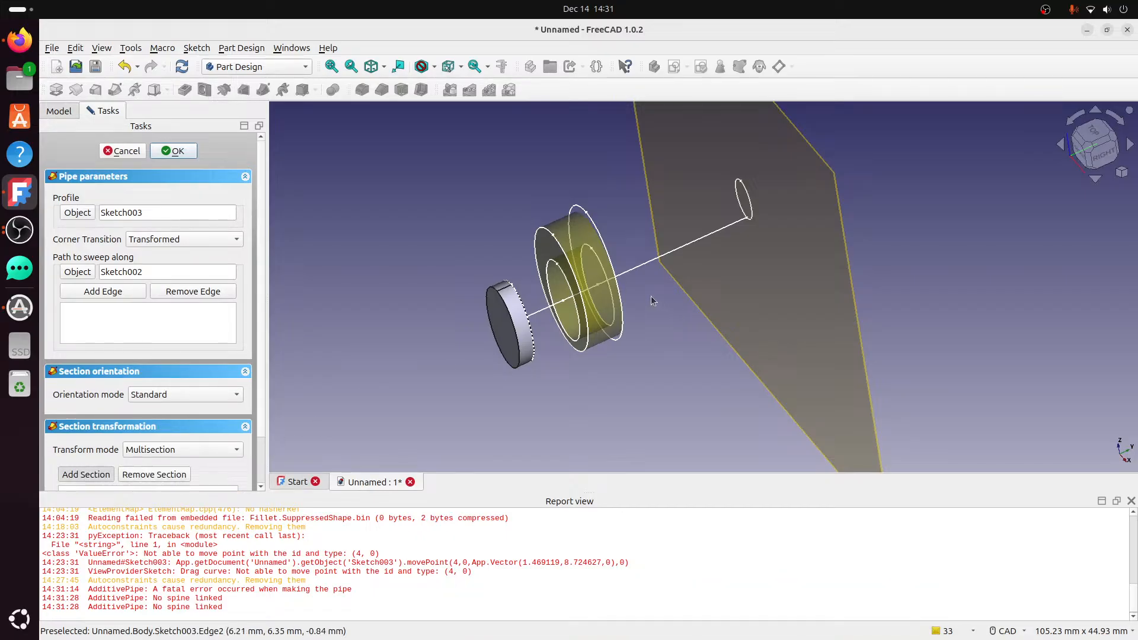
click(610, 255)
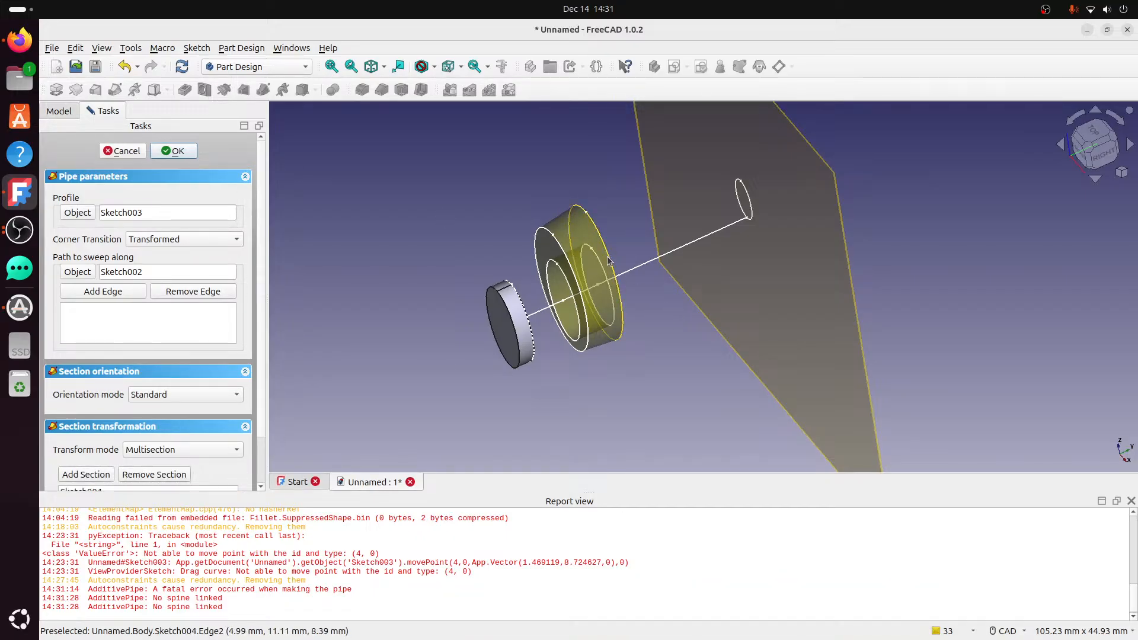
scroll(607, 252, up, 2)
mouse_move(663, 396)
middle_down()
mouse_move(729, 380)
mouse_move(649, 374)
middle_up()
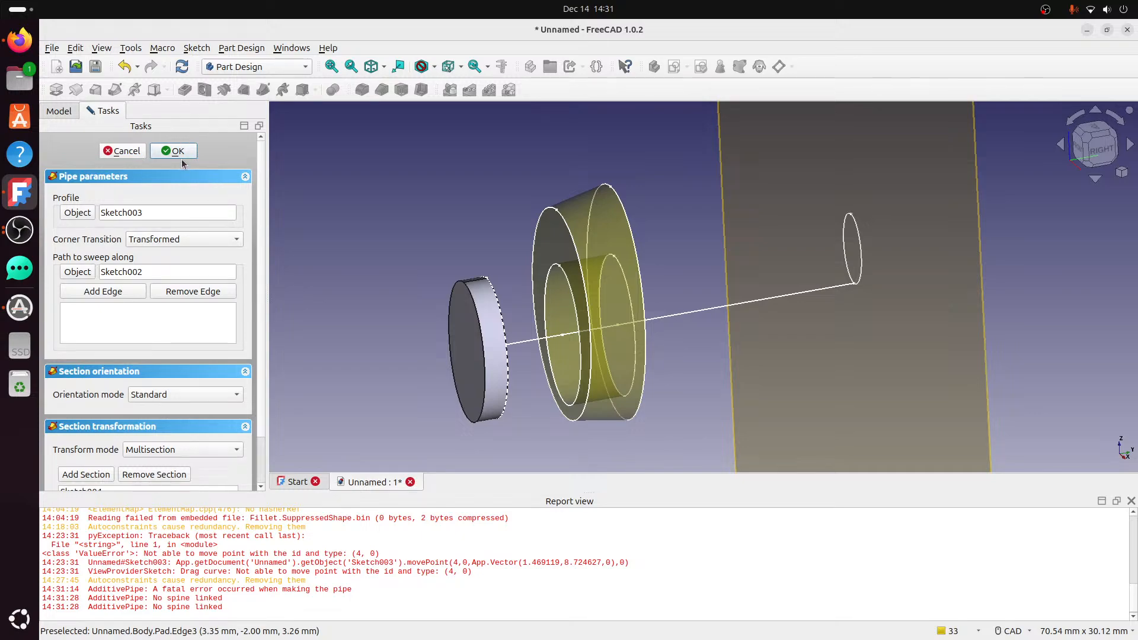
click(130, 151)
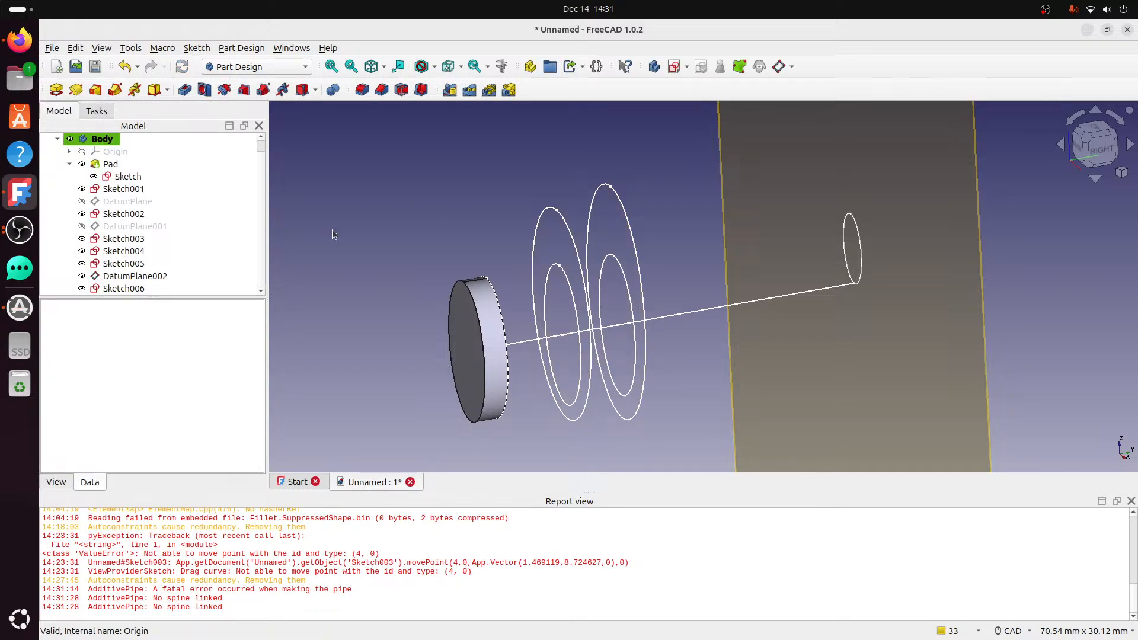
Reopen the pad's ellipse sketch and draw a circle about 2.2 mm in diameter centred on the origin.
click(127, 178)
double_click(126, 177)
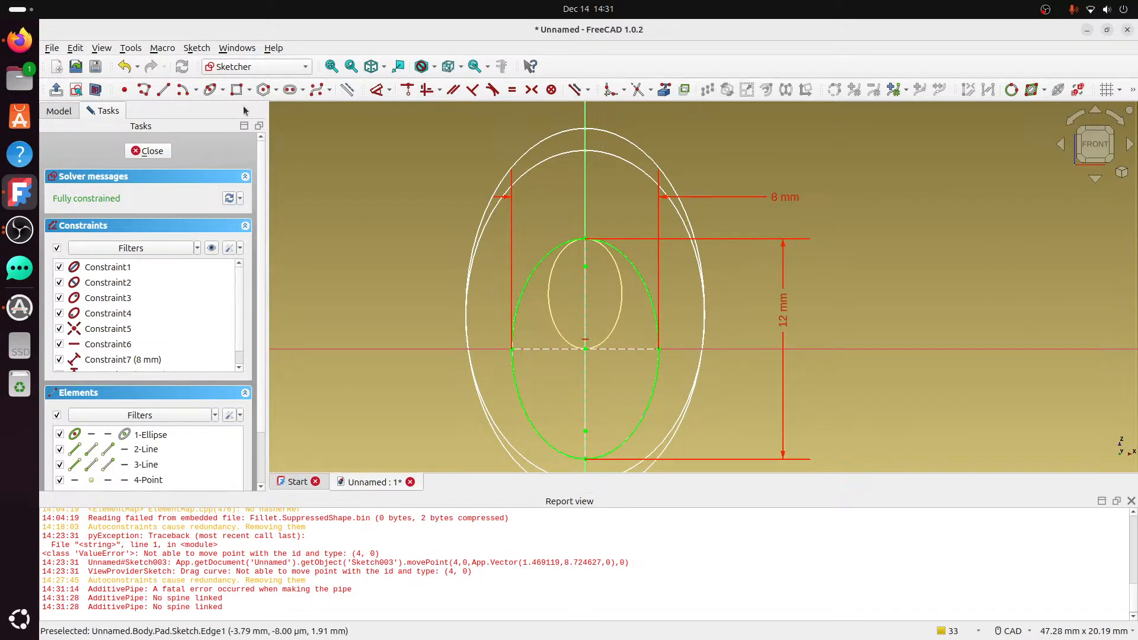
click(223, 89)
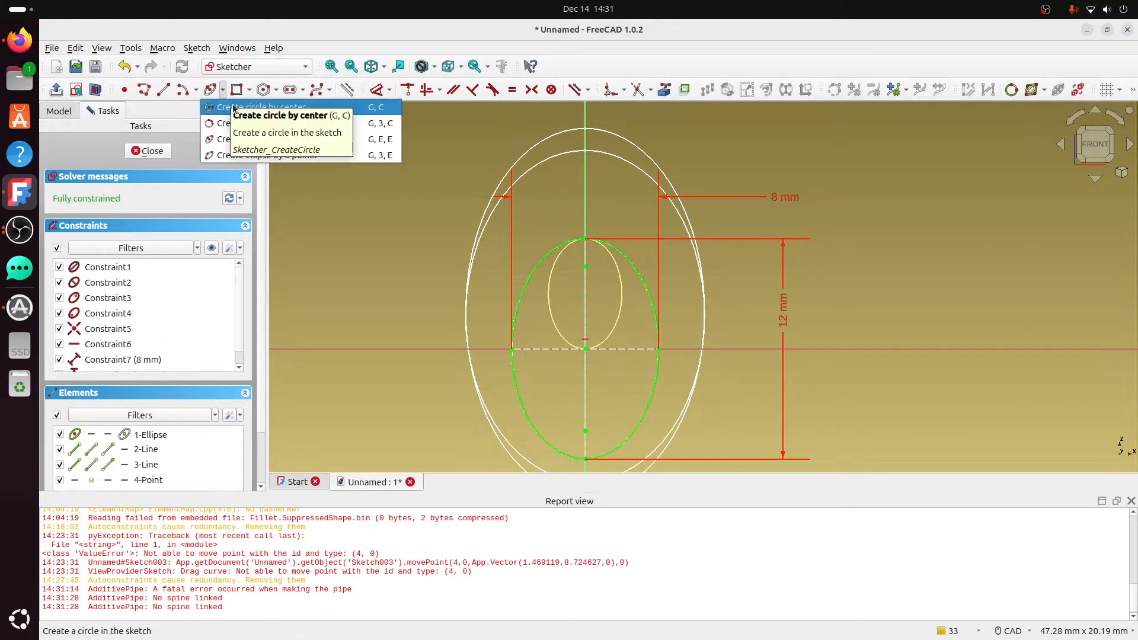
click(233, 108)
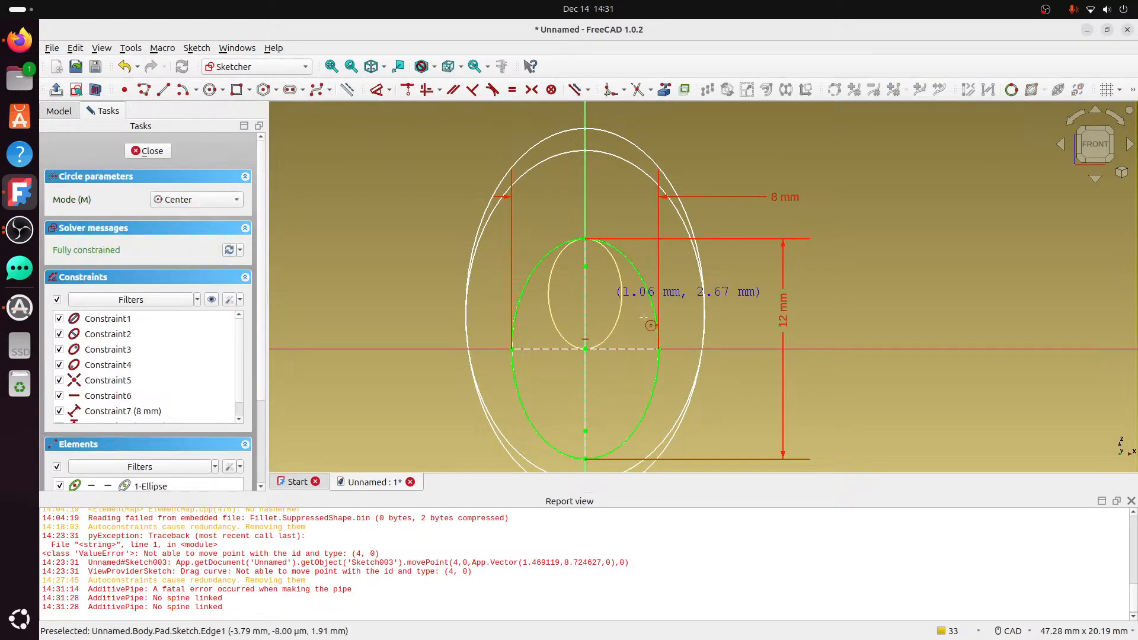
click(585, 349)
click(605, 345)
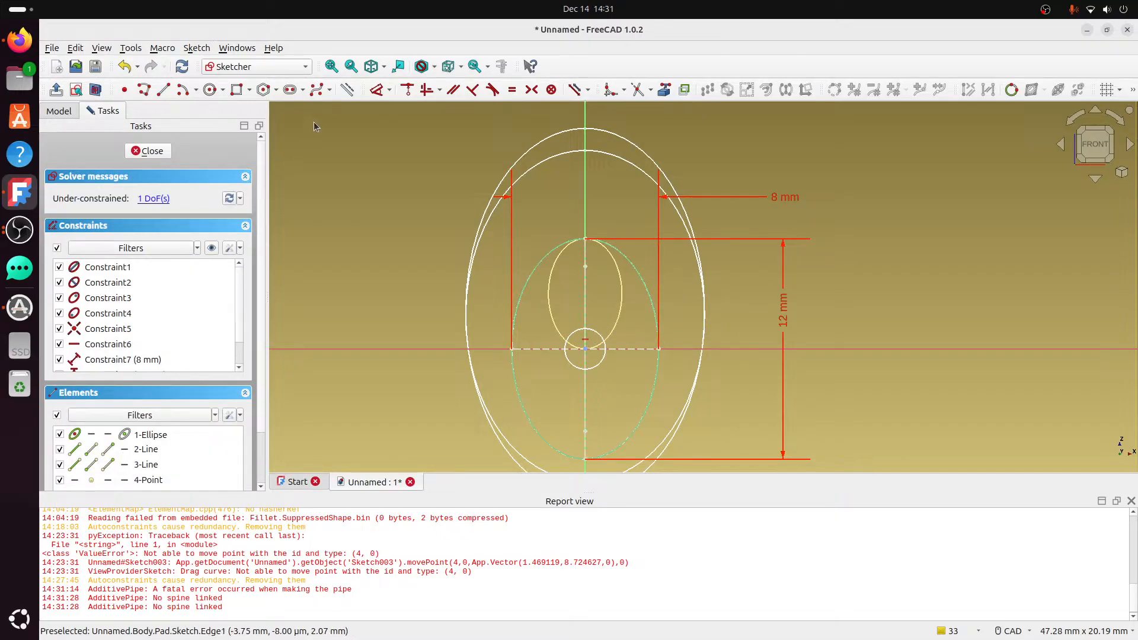
Dimension the circle's diameter as 2 mm and finish the sketch.
click(376, 90)
click(604, 341)
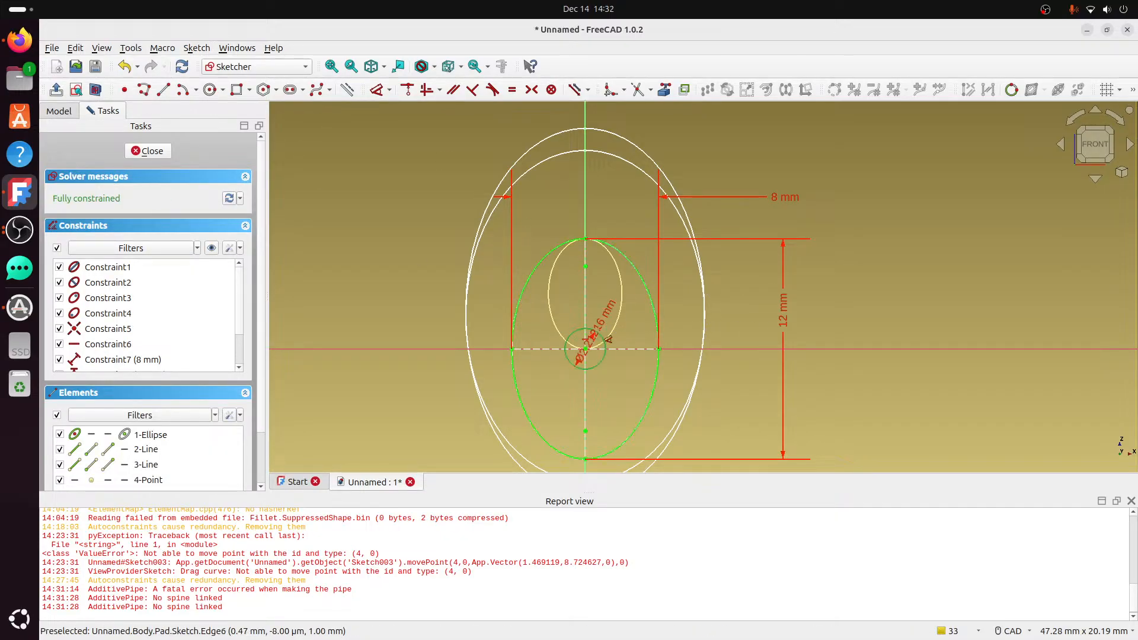
click(619, 330)
text(2)
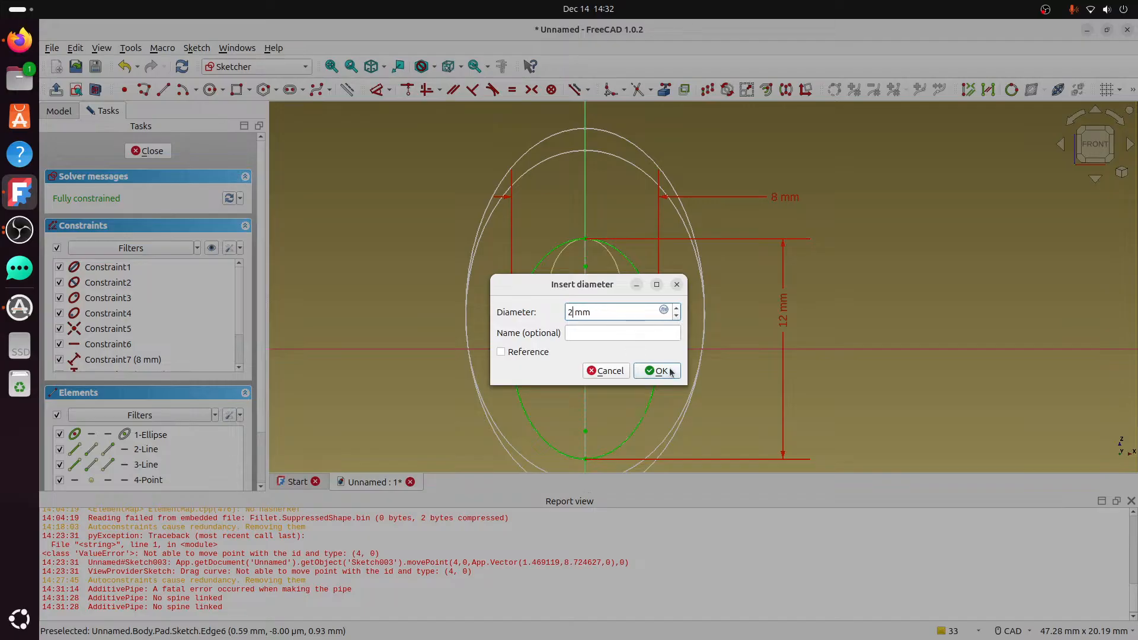
click(671, 372)
click(148, 151)
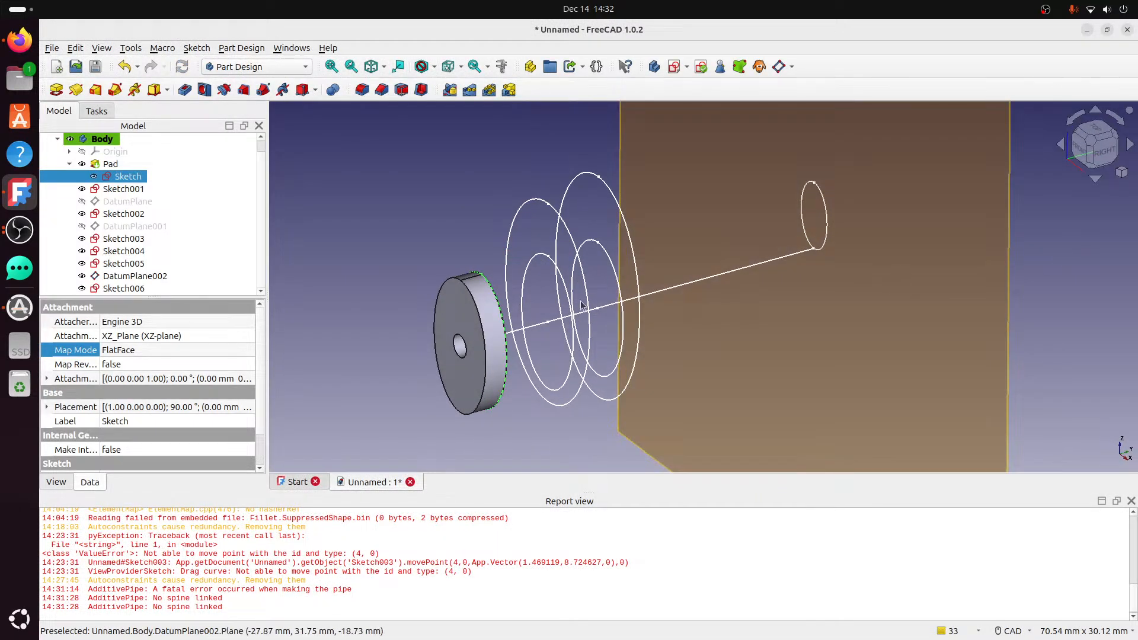
click(463, 347)
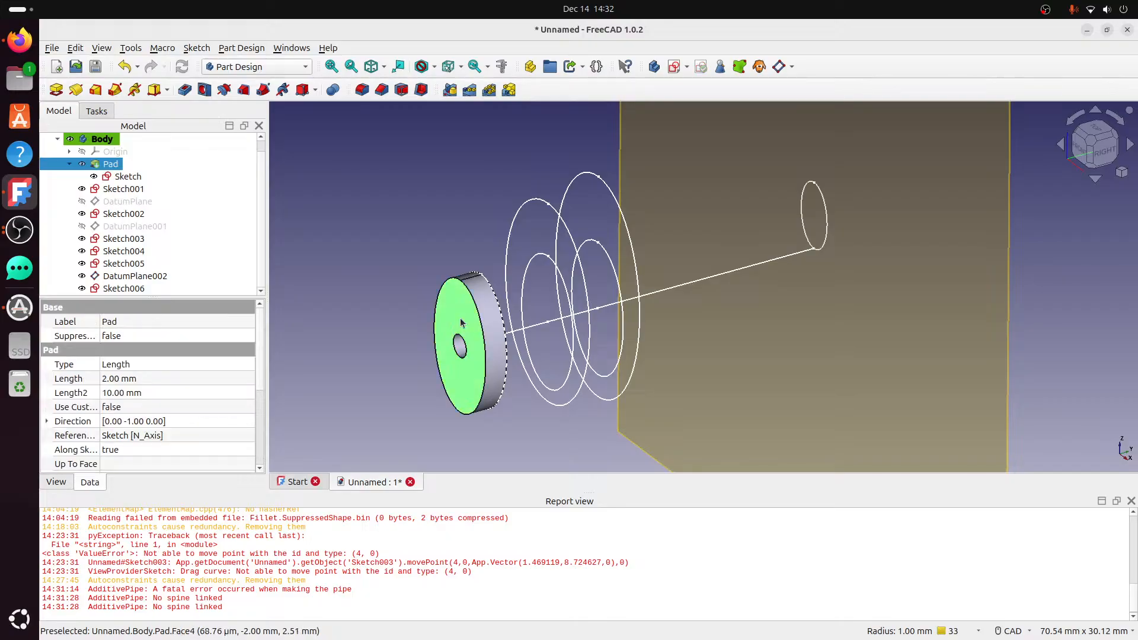
click(56, 90)
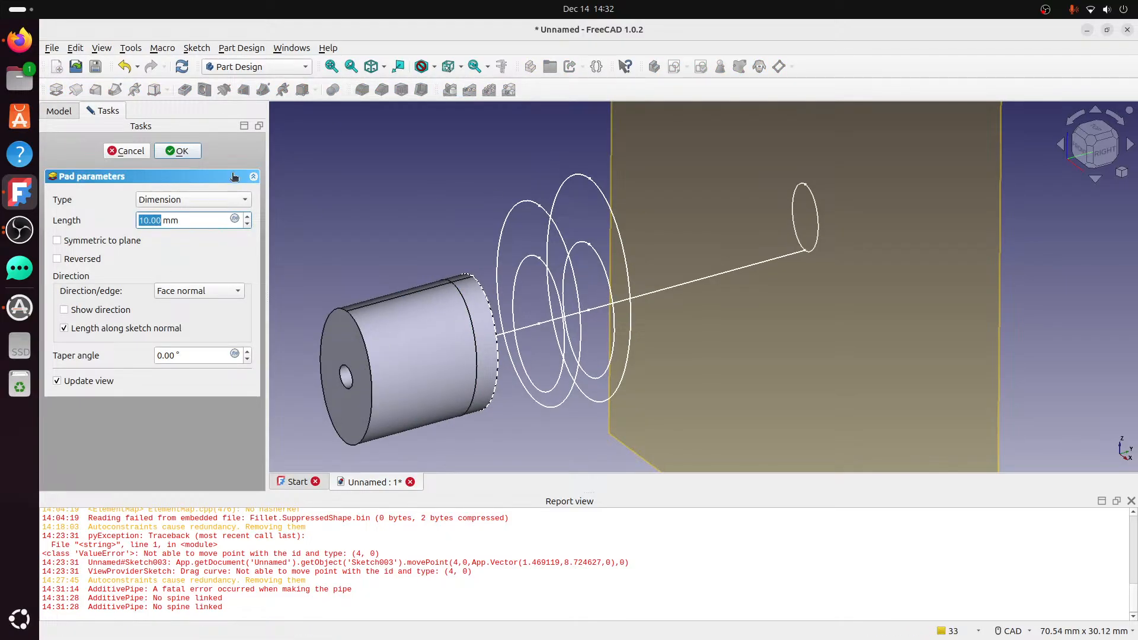
click(158, 154)
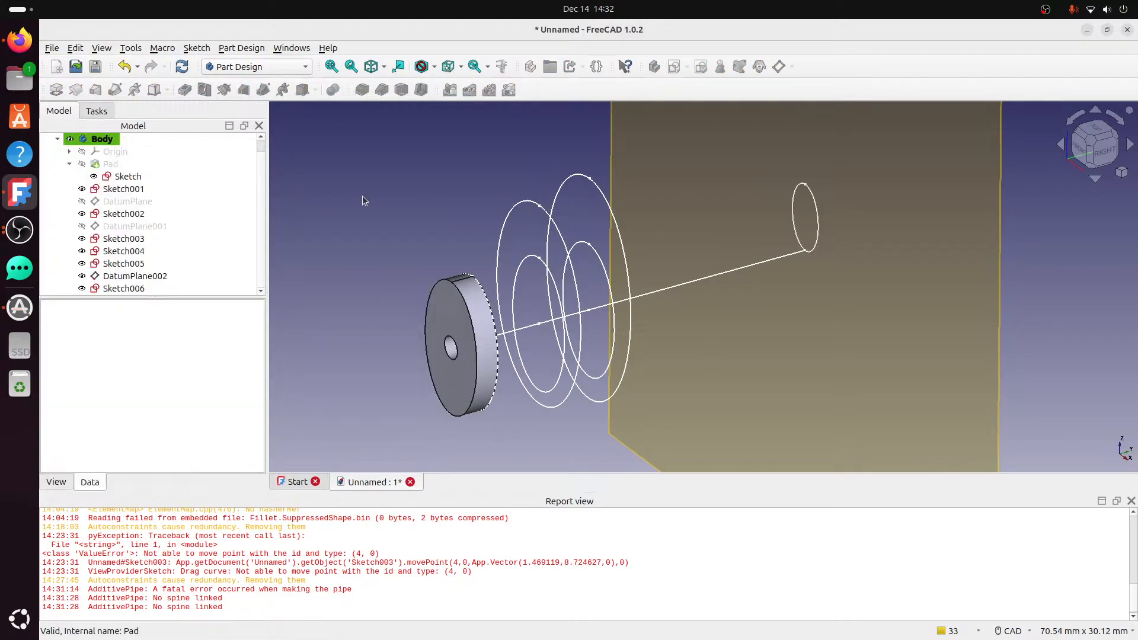
Sketch a circle centred on the origin on the pad's front face, matching the edge of the central hole.
click(458, 337)
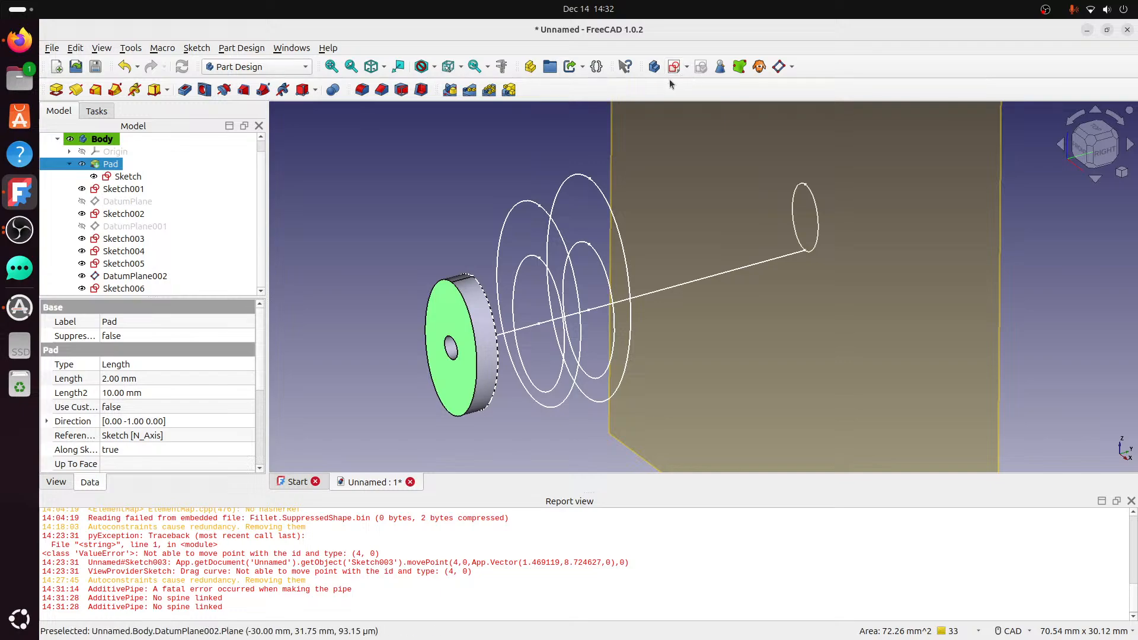
click(674, 67)
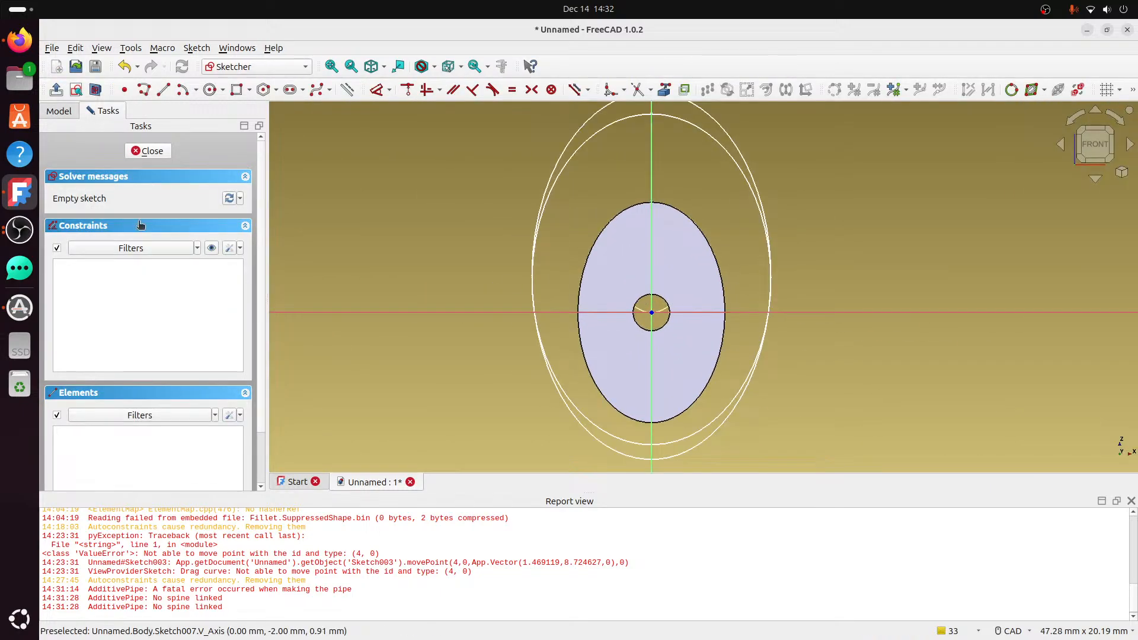
click(209, 90)
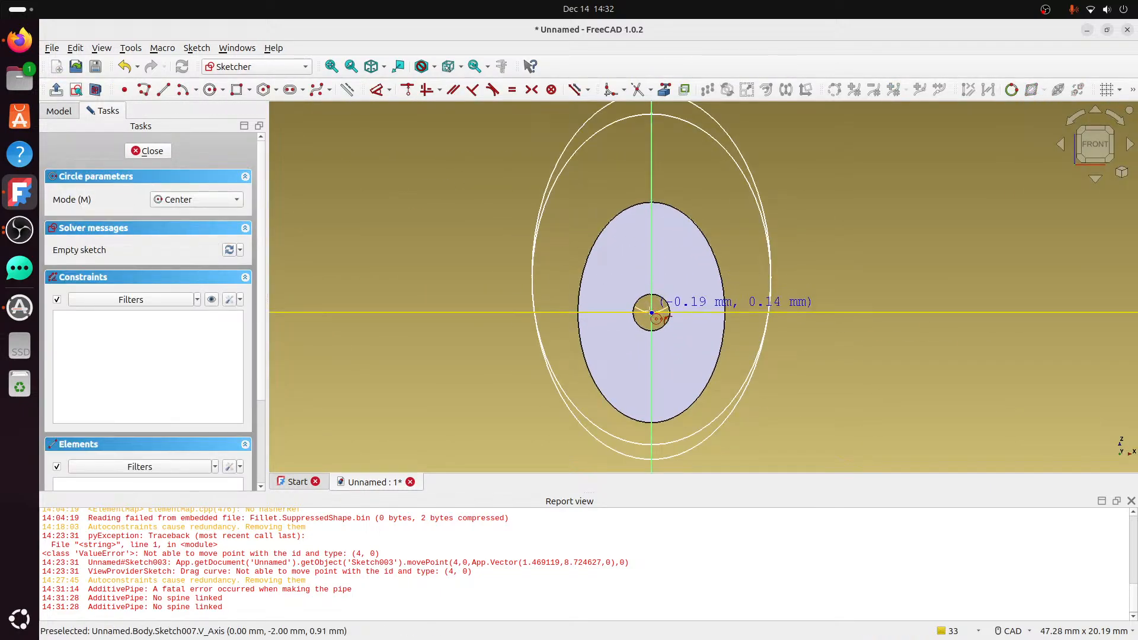
click(652, 313)
click(684, 309)
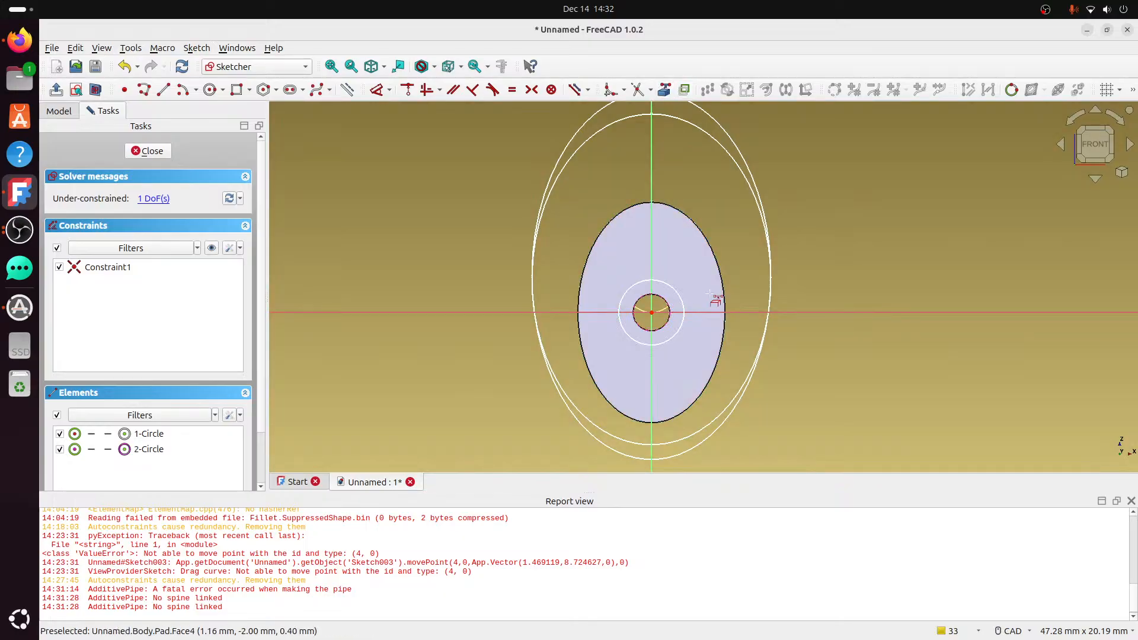
click(147, 150)
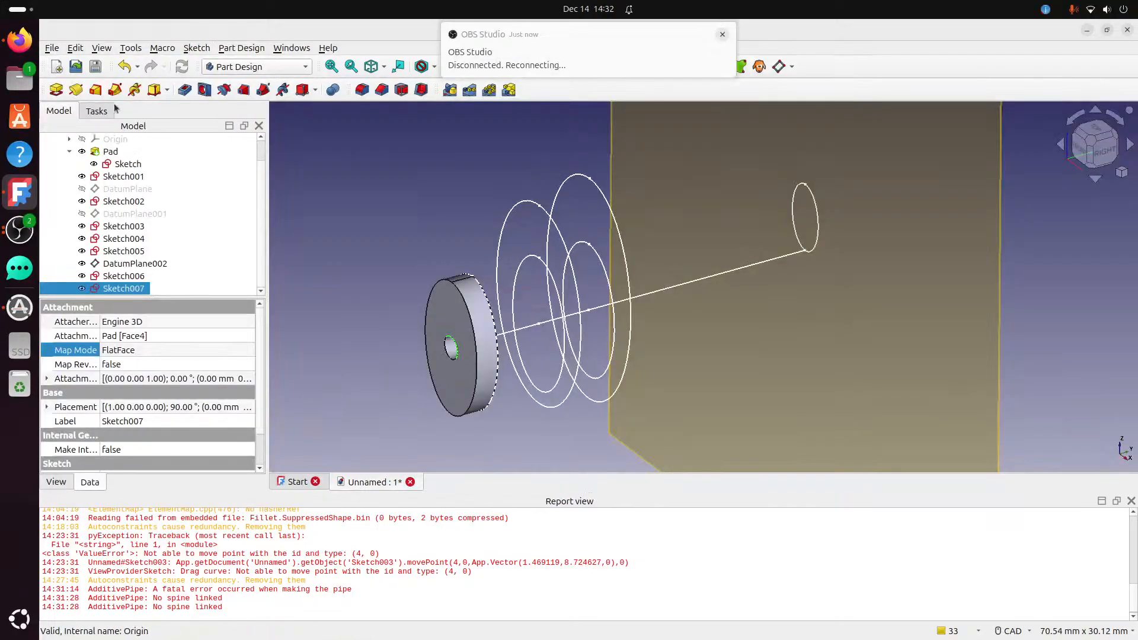
Pad the hole-sized circle in the reversed direction, up to the disc's opposite face, to fill the central hole.
click(57, 90)
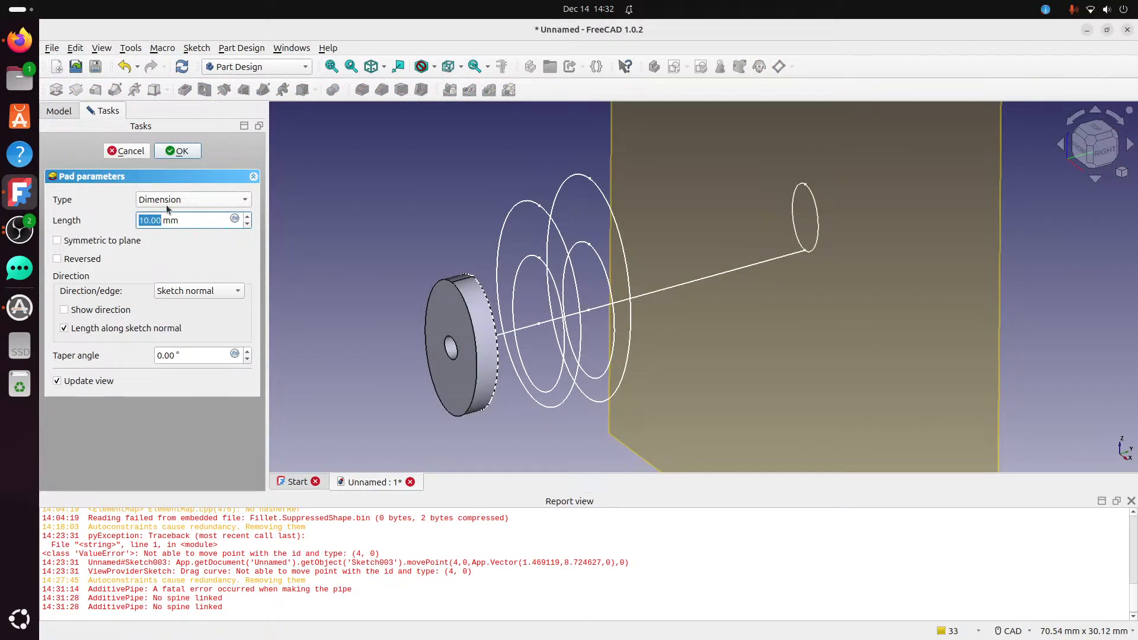
click(168, 208)
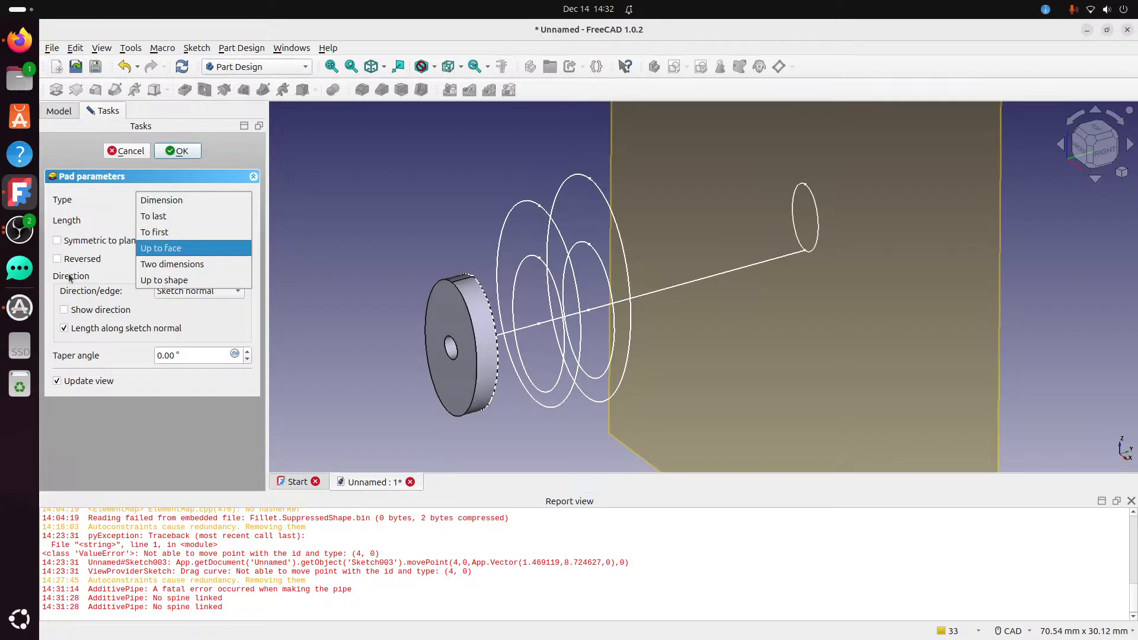
click(62, 264)
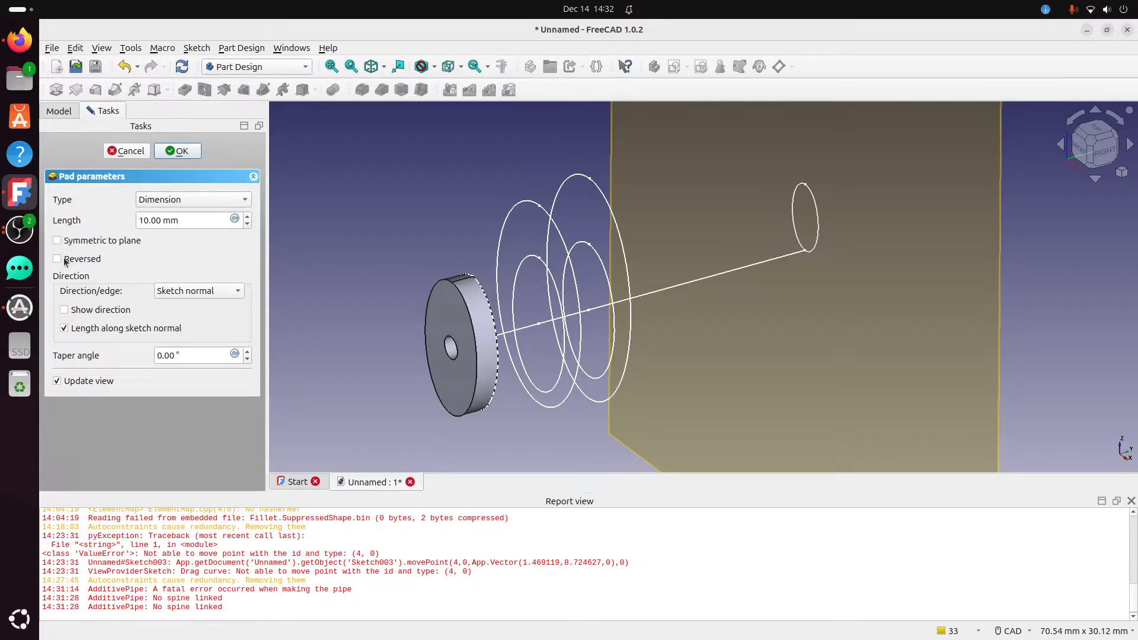
click(57, 259)
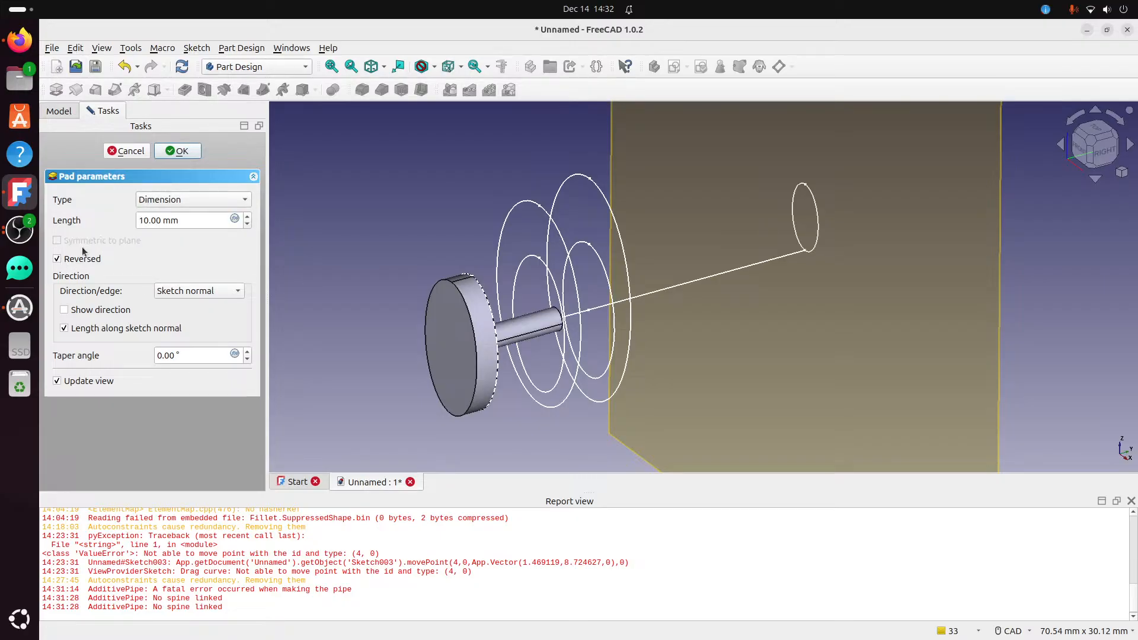
click(187, 202)
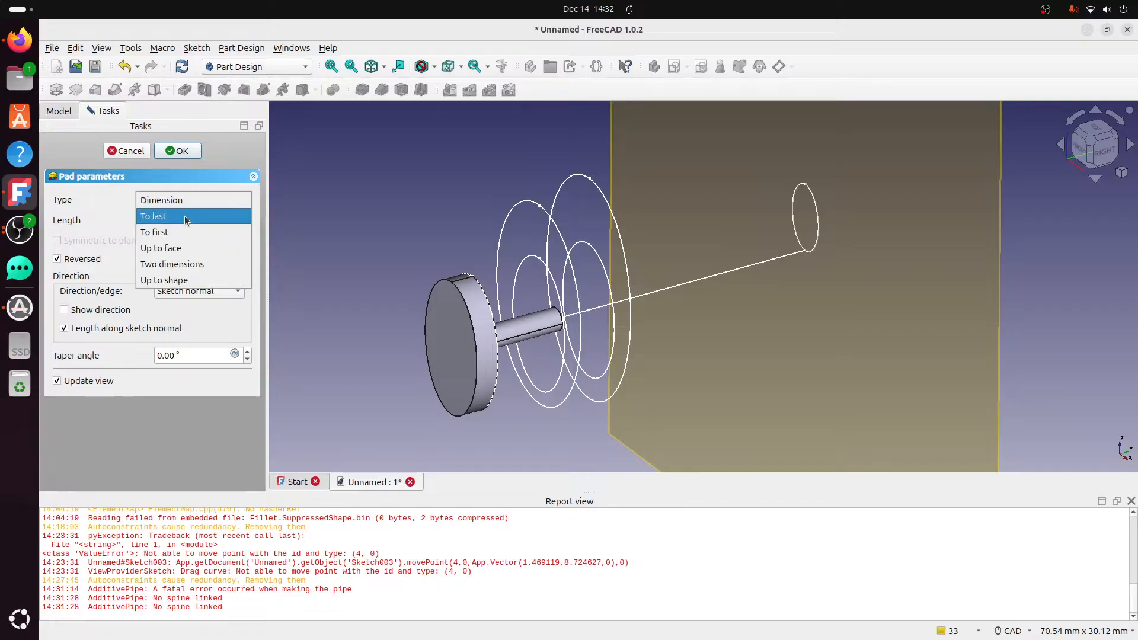
click(175, 247)
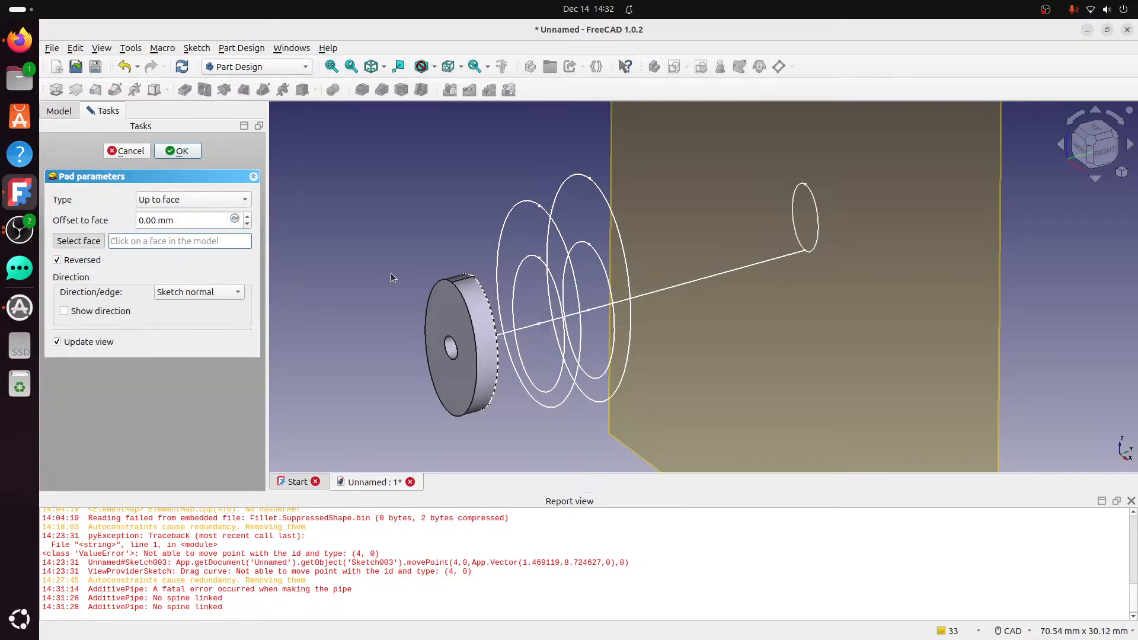
middle_drag(389, 274, 362, 267)
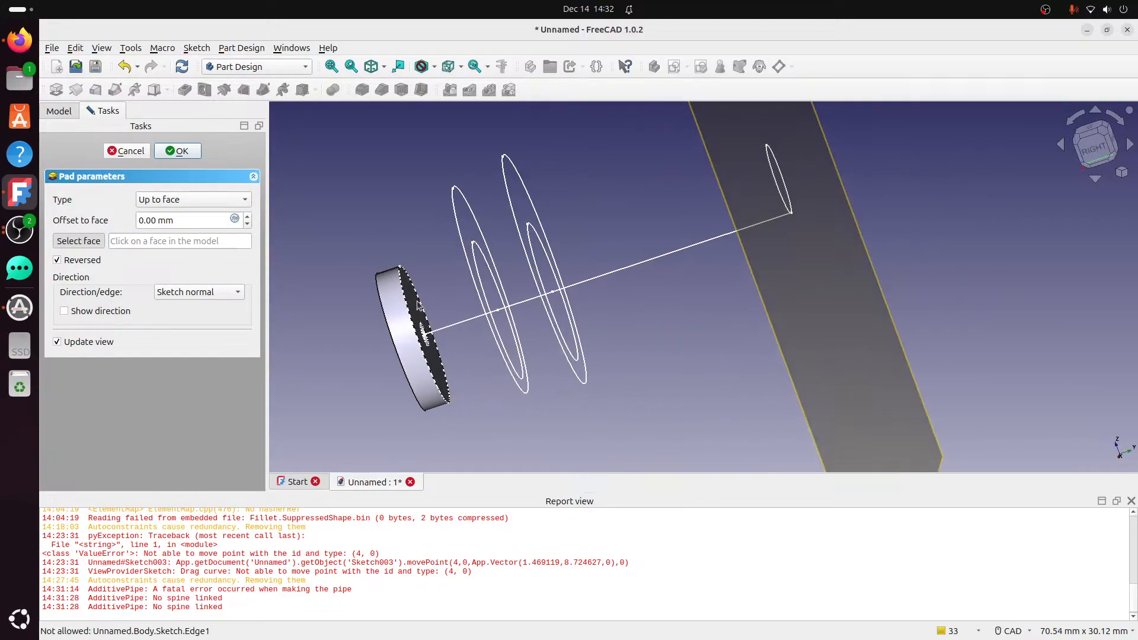
click(423, 305)
click(185, 151)
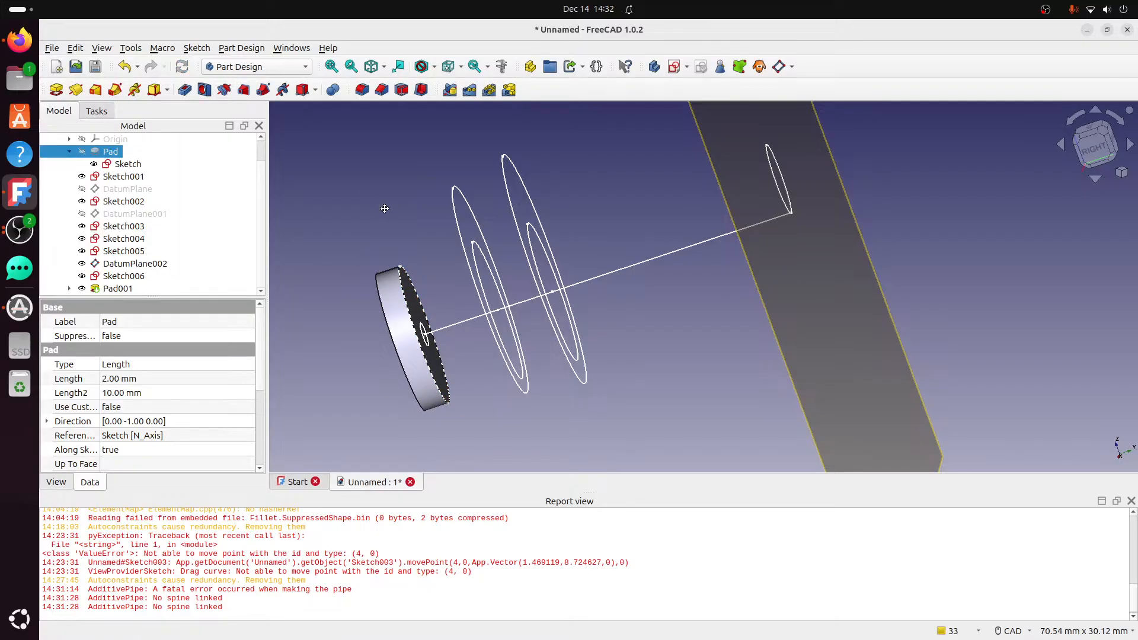
Examine the filled disc, the second pad's parameters and the Sketch001 path line.
middle_drag(384, 209, 514, 224)
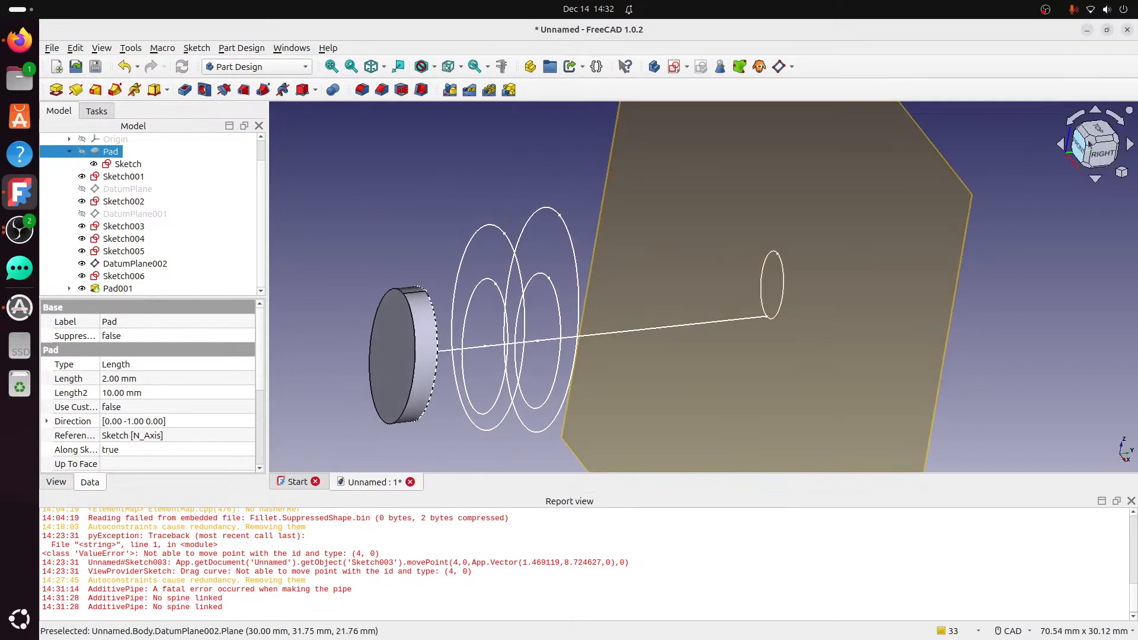
click(1084, 146)
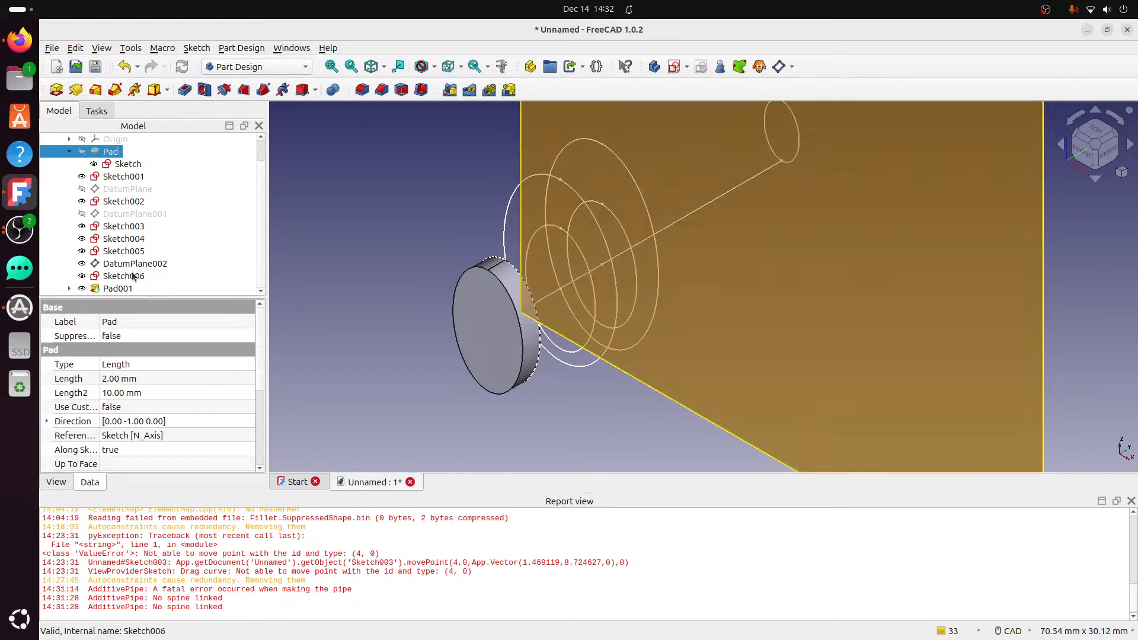
double_click(128, 288)
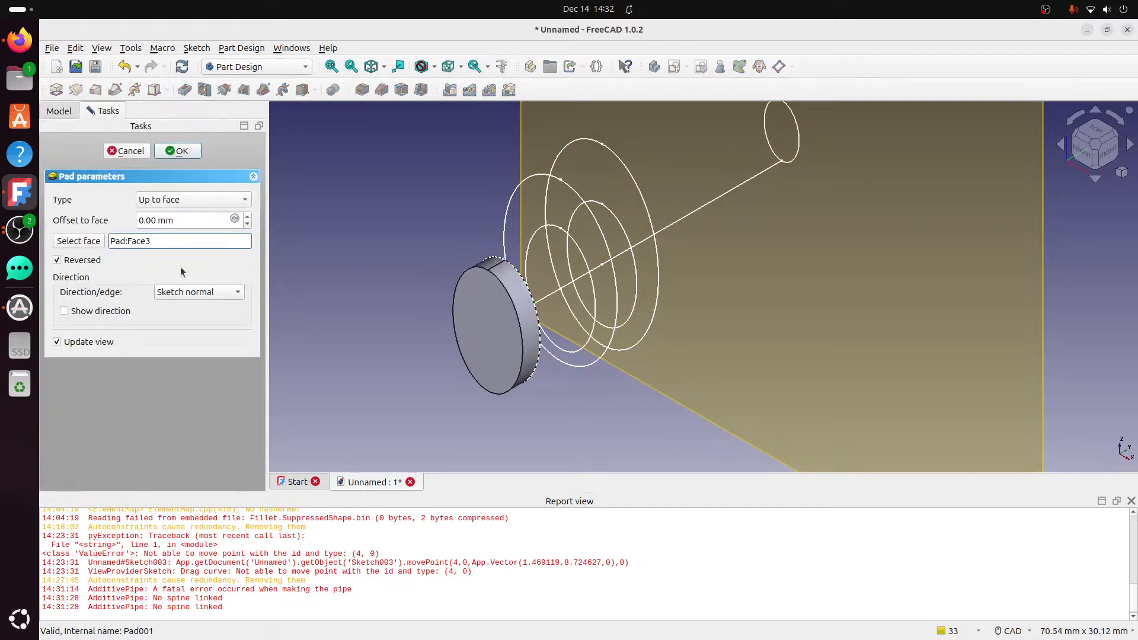
click(134, 156)
click(143, 289)
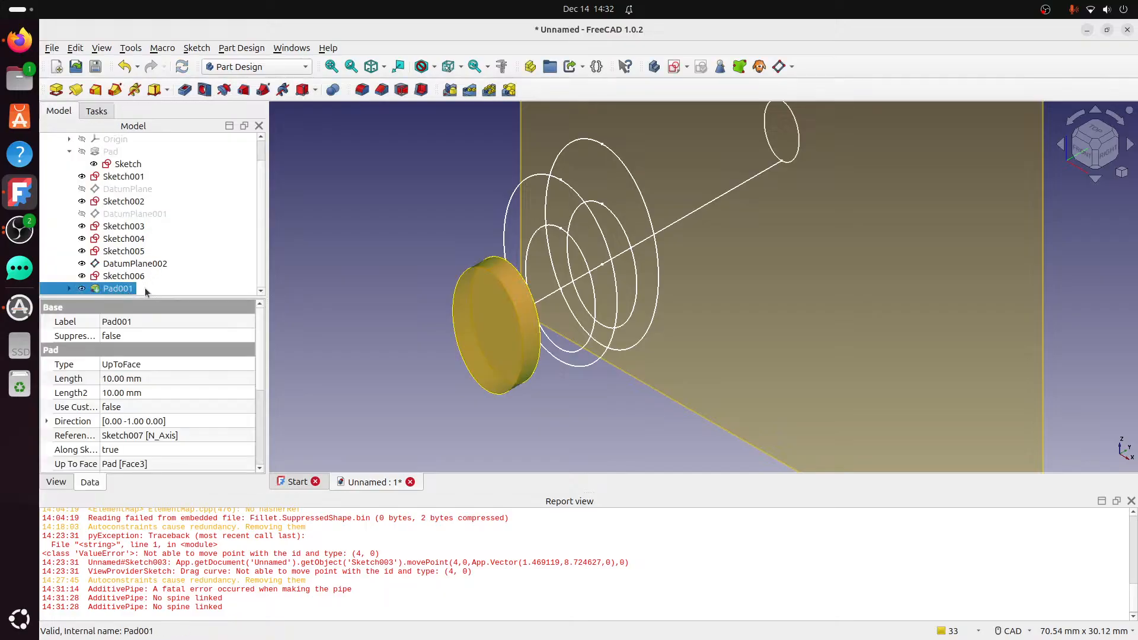
click(446, 235)
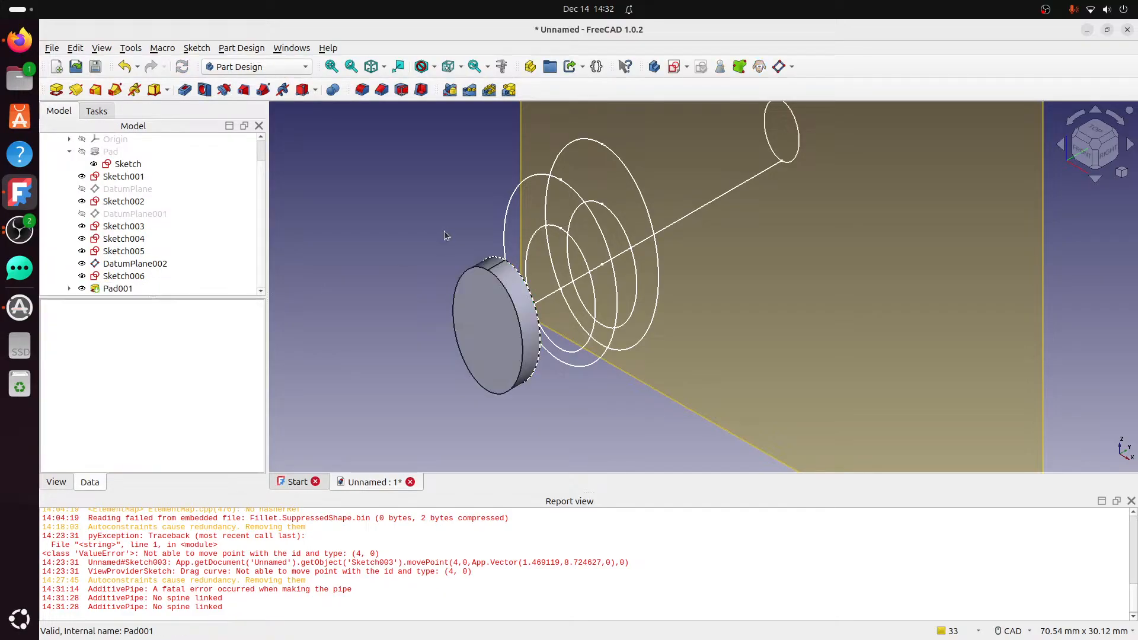
click(123, 177)
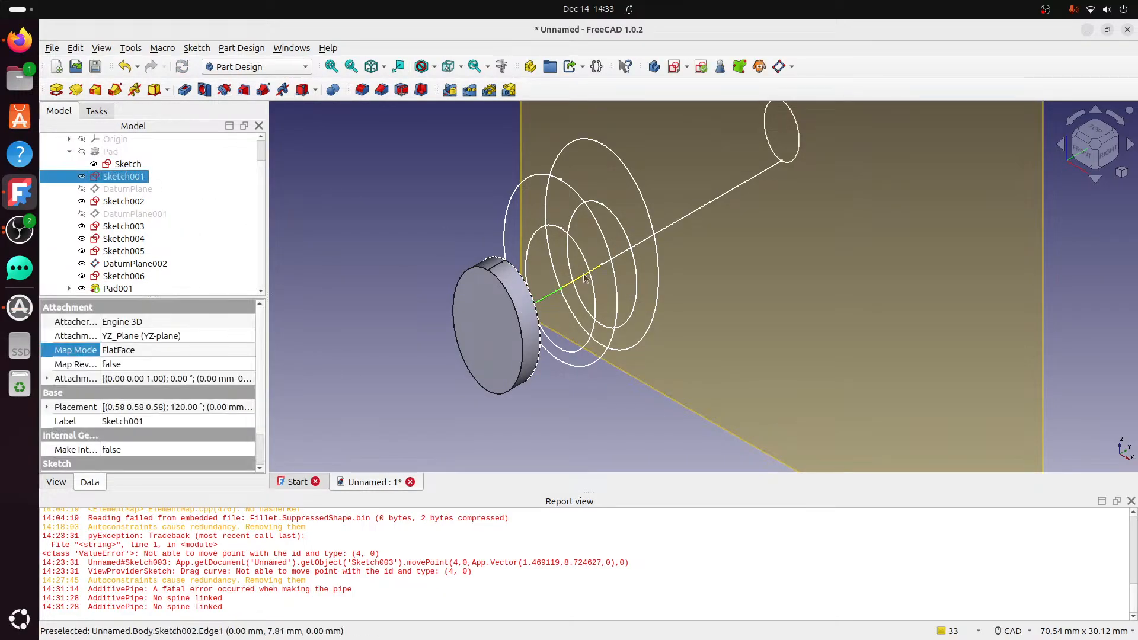
mouse_move(467, 259)
middle_down()
mouse_move(379, 284)
mouse_move(355, 279)
middle_up()
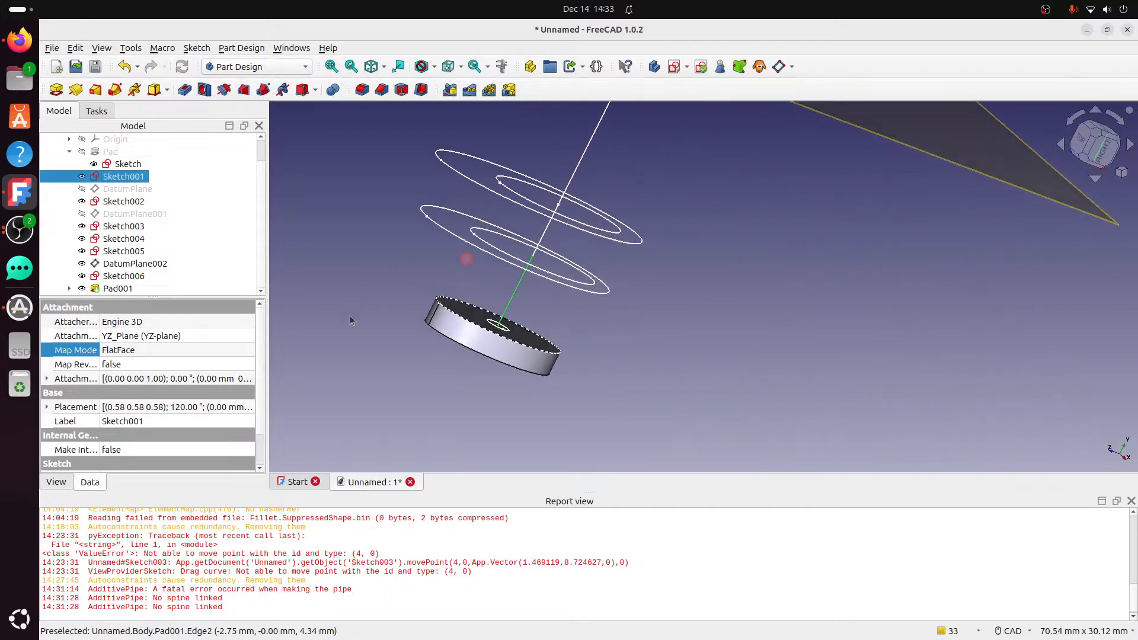
Try an additive pipe of the disc's base sketch along Sketch001, using Multisection transformation with Sketch003 as the section.
click(128, 164)
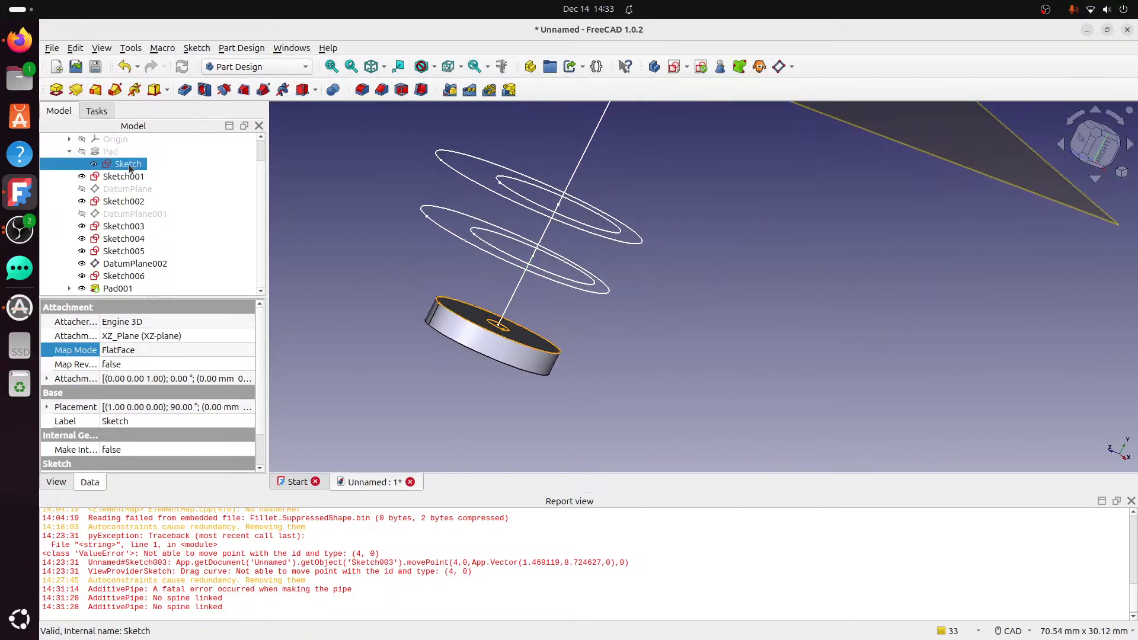
click(116, 93)
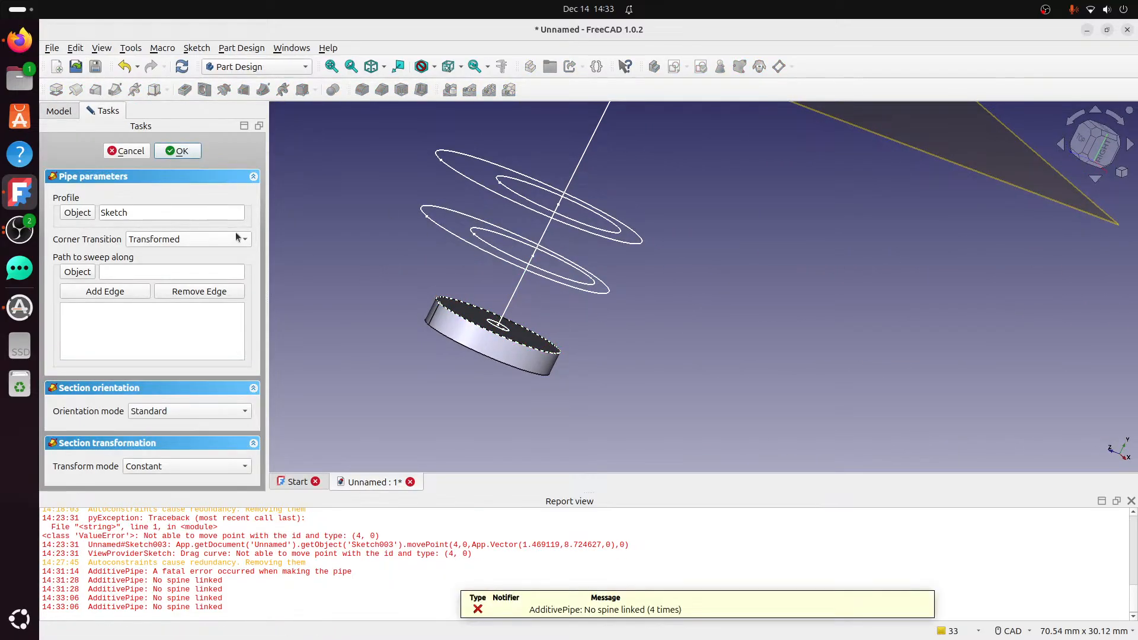
click(517, 294)
click(155, 467)
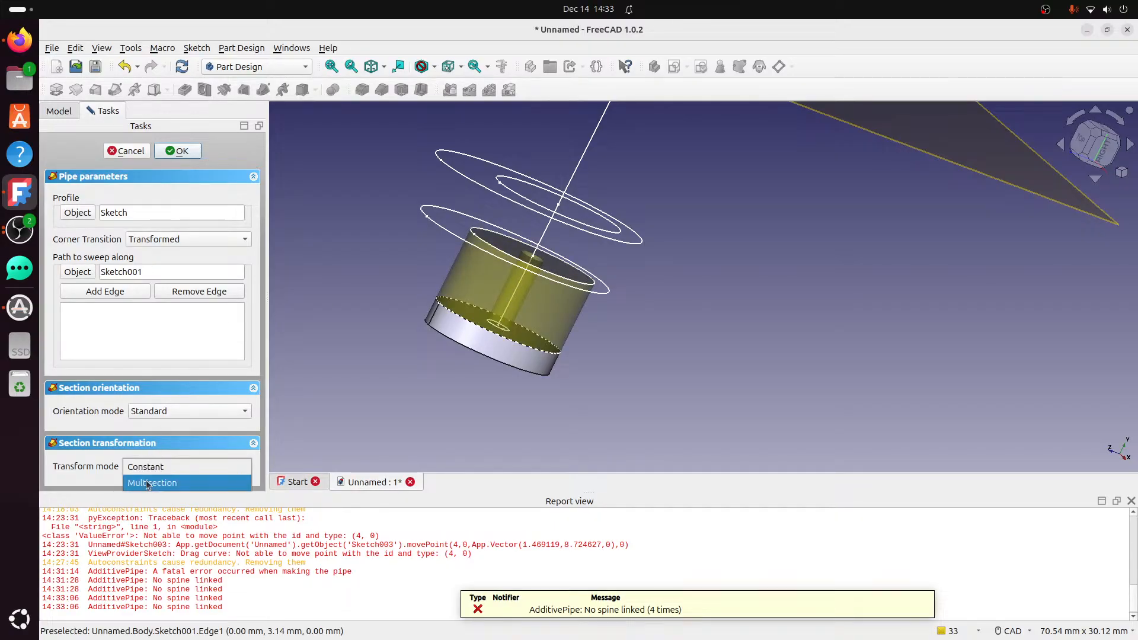
click(148, 483)
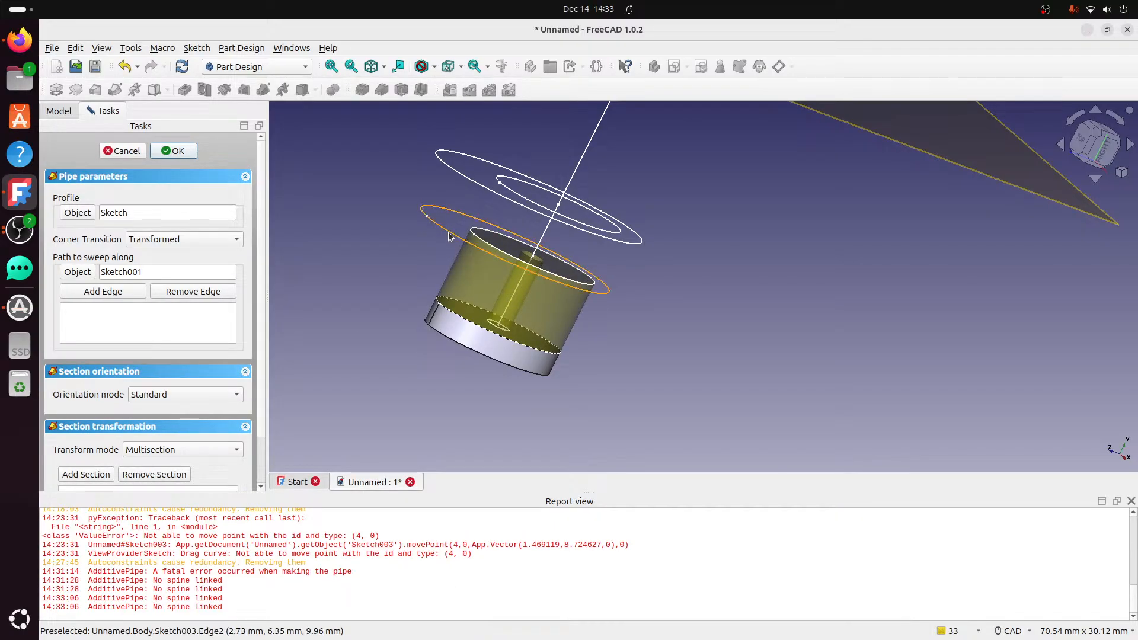
scroll(178, 457, down, 1)
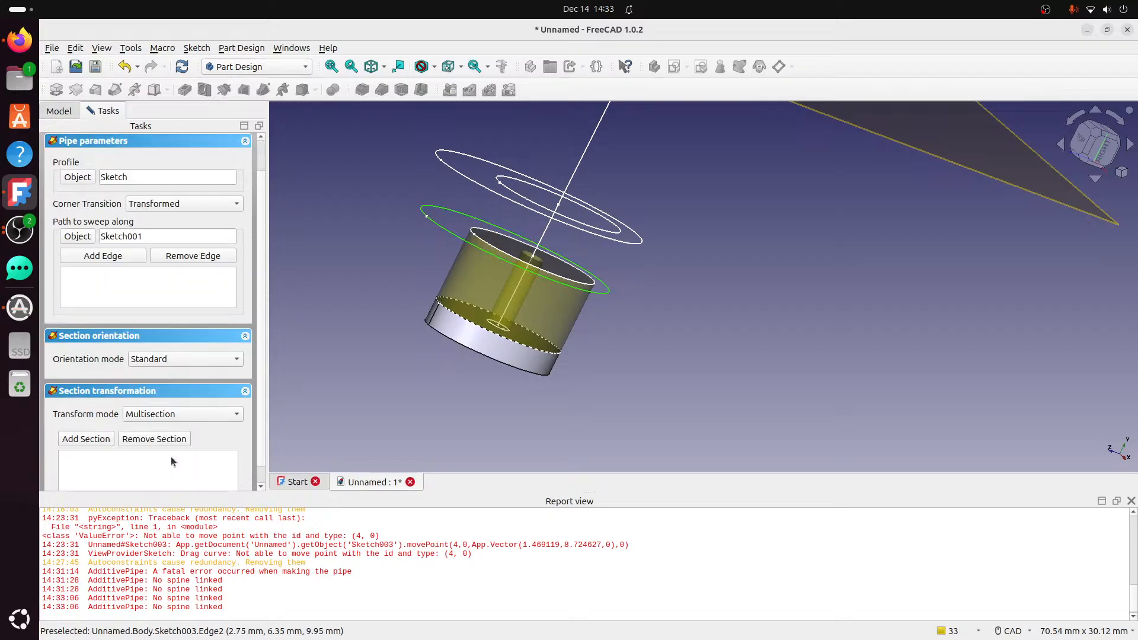
click(79, 439)
click(446, 233)
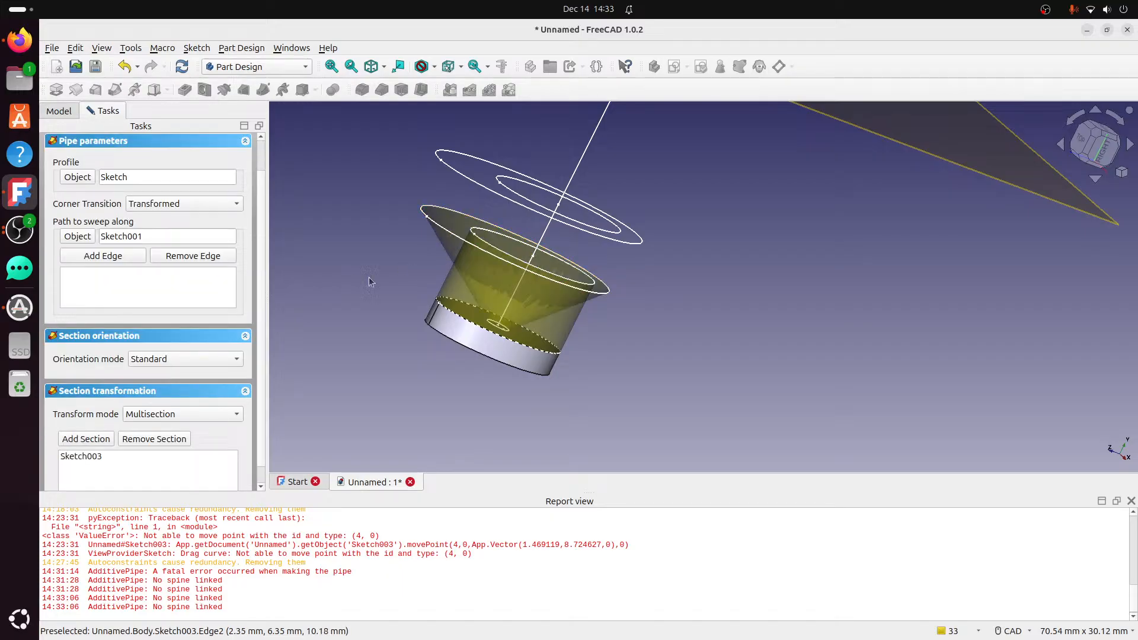
Try the Binormal orientation mode on the pipe, inspect the preview and discard the pipe.
mouse_move(468, 263)
middle_down()
mouse_move(508, 224)
mouse_move(507, 195)
middle_up()
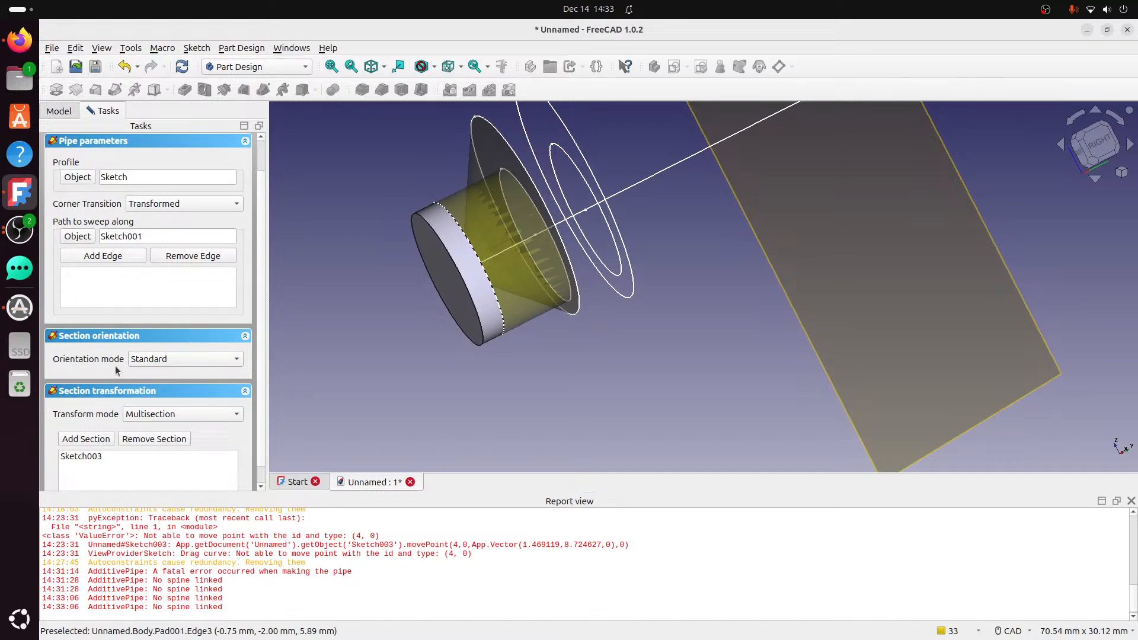
click(178, 360)
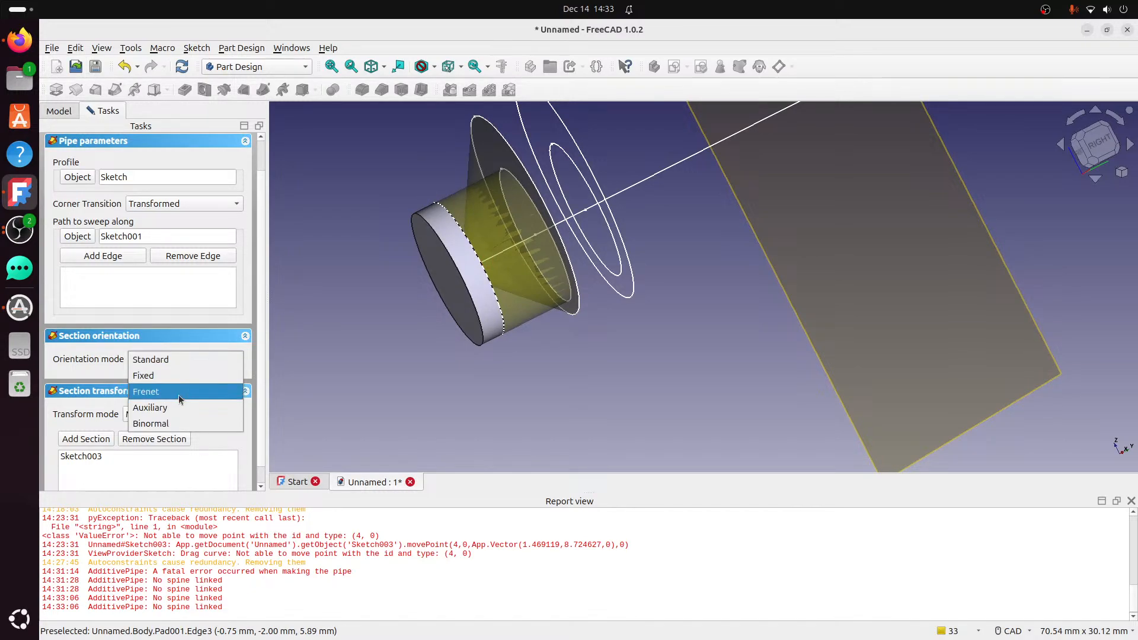
click(172, 423)
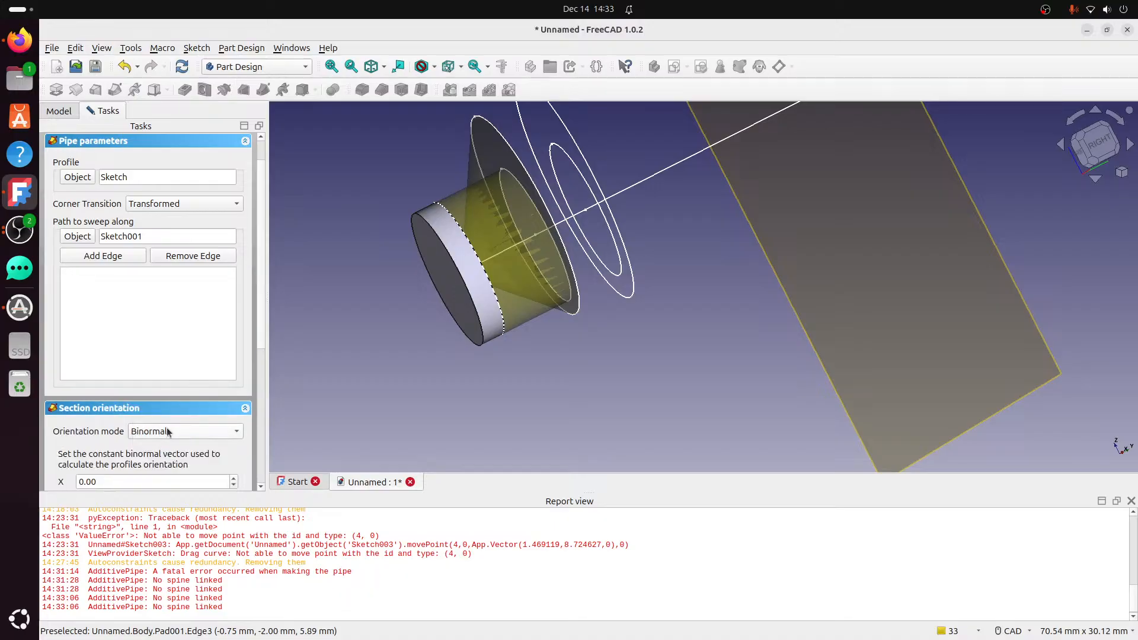
scroll(156, 458, down, 2)
scroll(163, 420, down, 1)
click(205, 361)
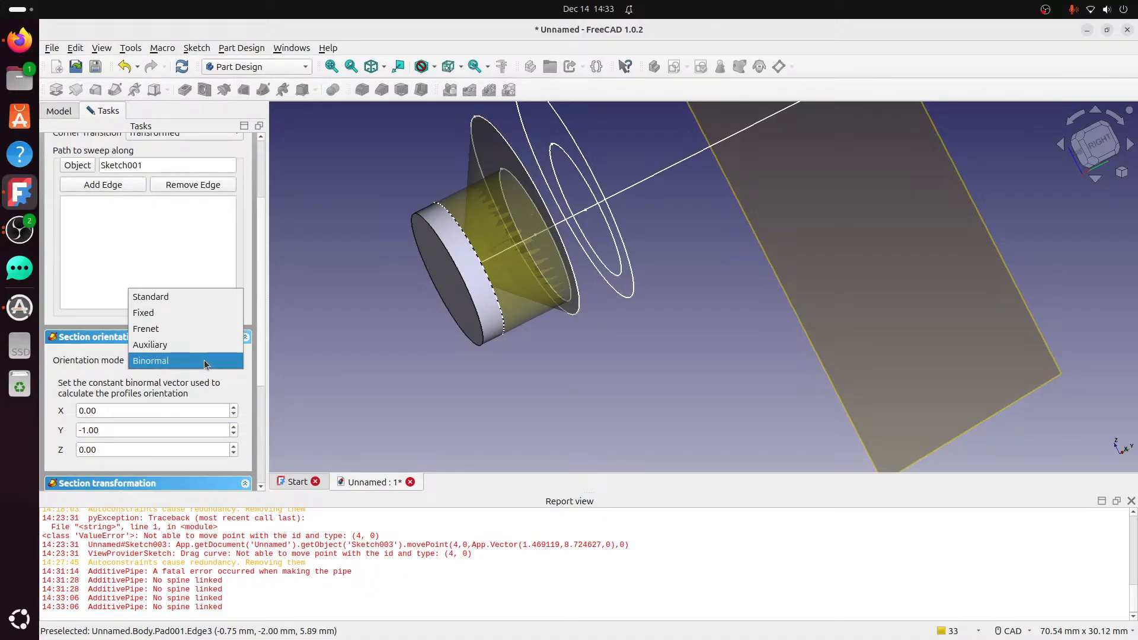
click(297, 210)
middle_drag(369, 182, 486, 258)
scroll(678, 232, down, 5)
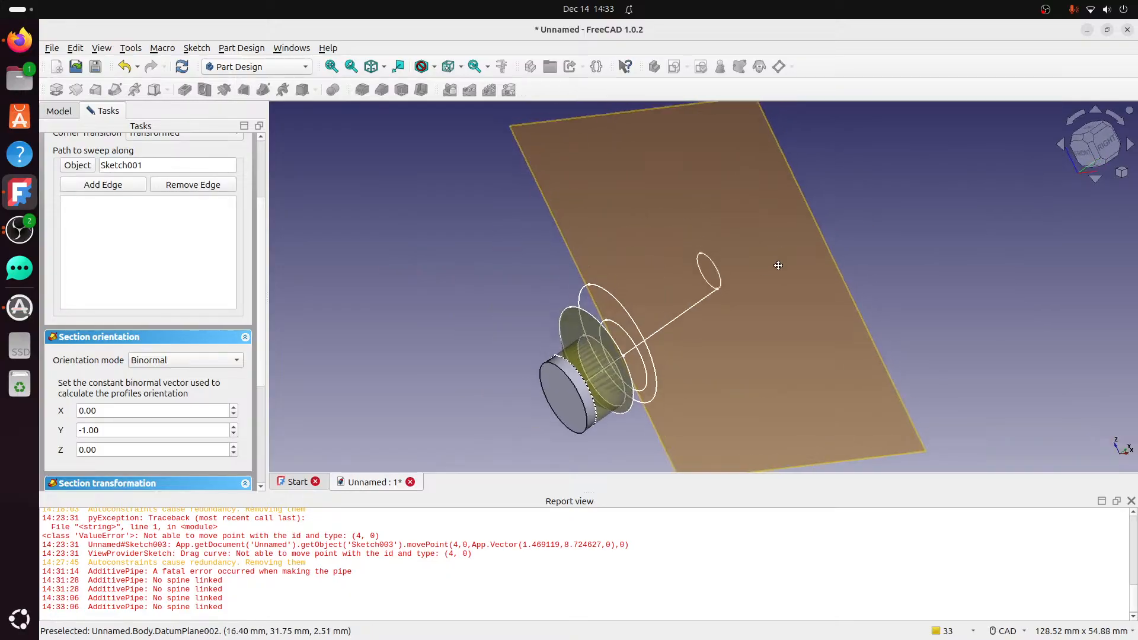
scroll(135, 262, up, 1)
scroll(135, 266, up, 2)
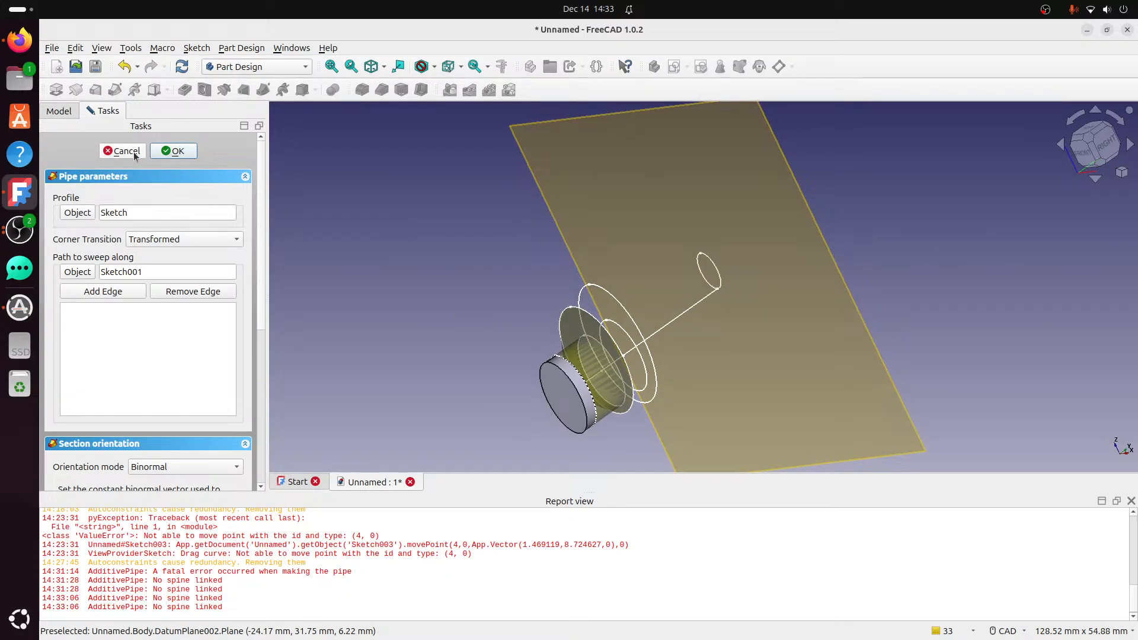
click(172, 152)
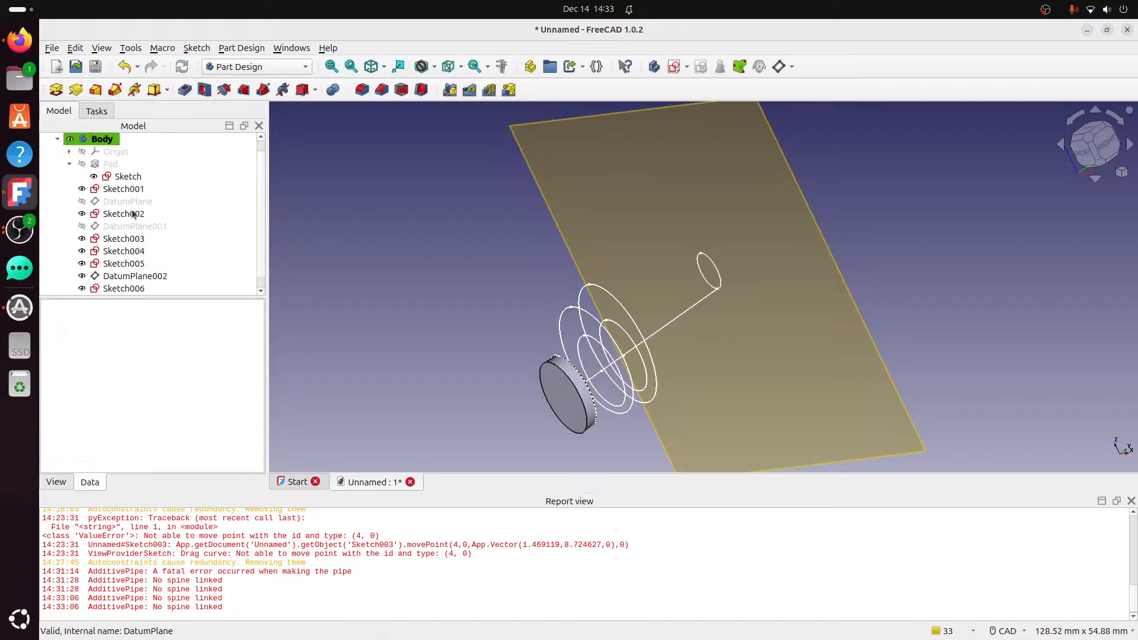
Start an additive pipe with Sketch003 as profile, Sketch001 as sweep path and Multisection as transform mode.
click(579, 316)
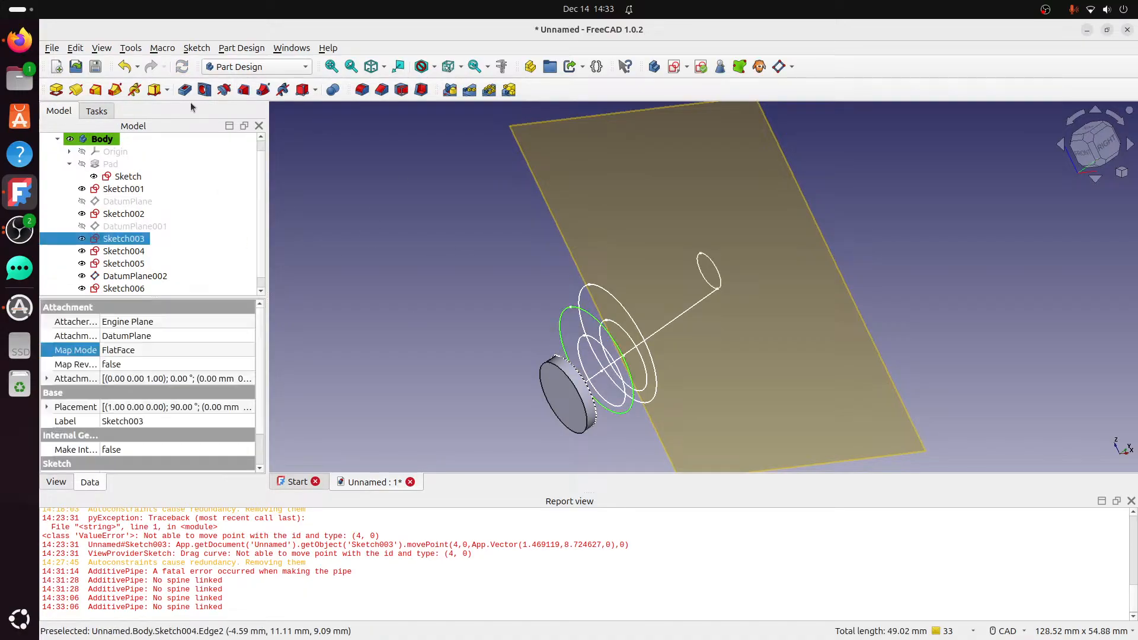
click(115, 89)
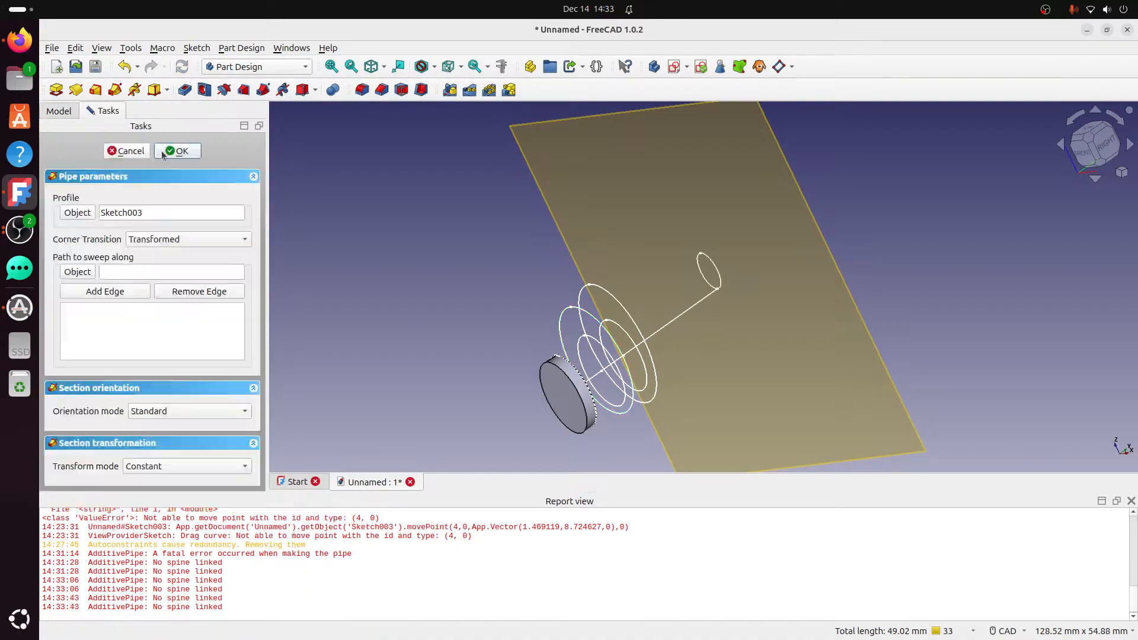
scroll(606, 412, up, 3)
click(87, 273)
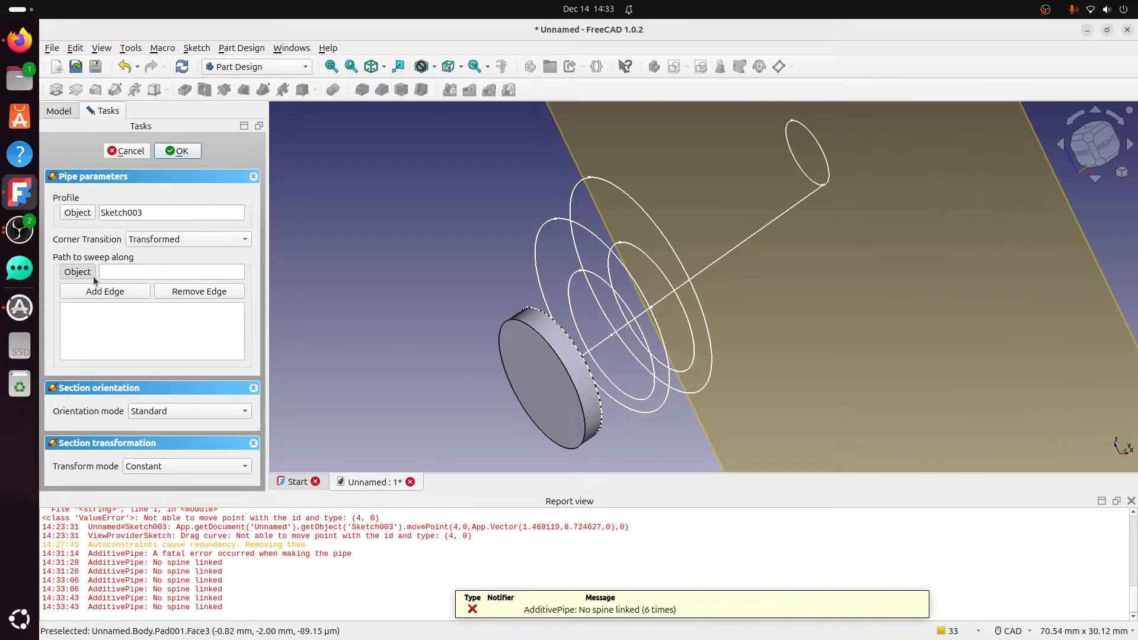
click(592, 351)
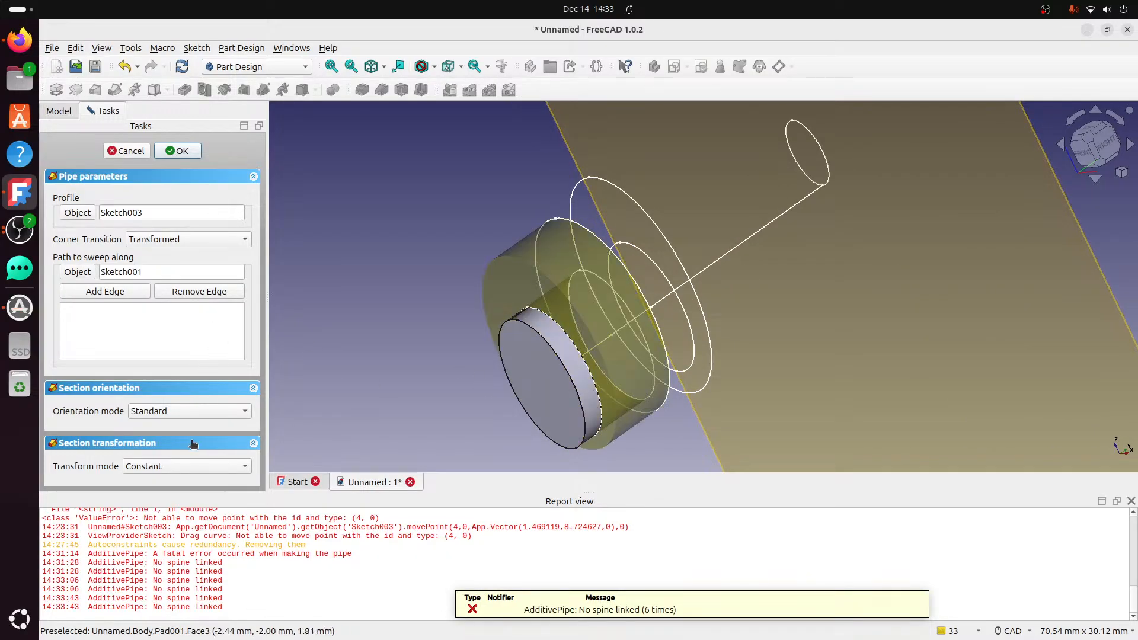
click(180, 467)
click(178, 481)
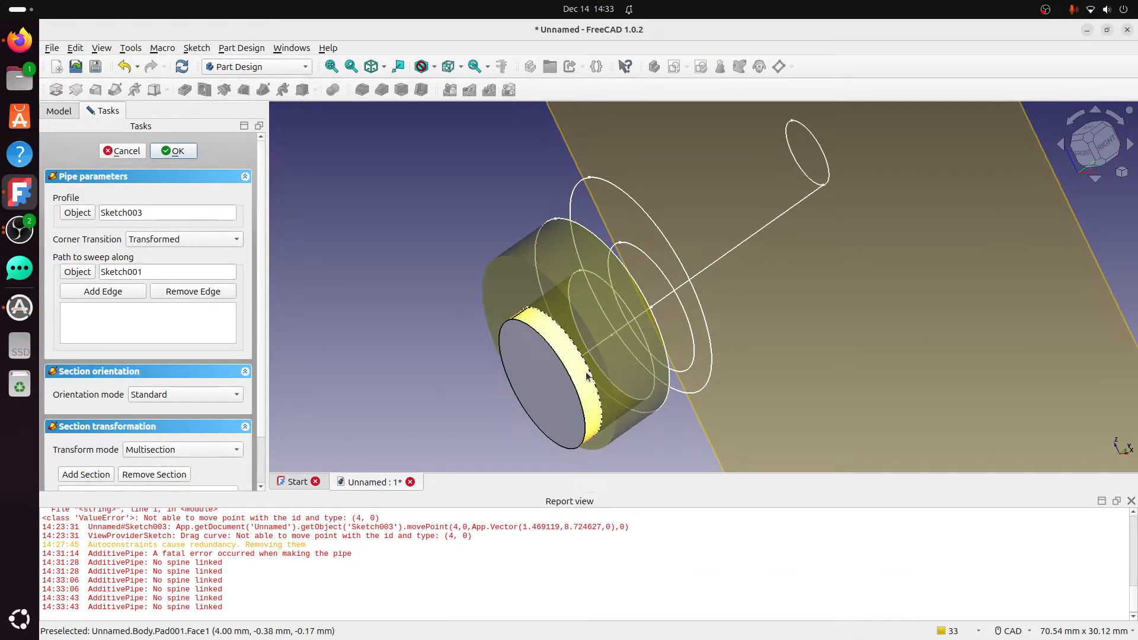
scroll(158, 462, down, 2)
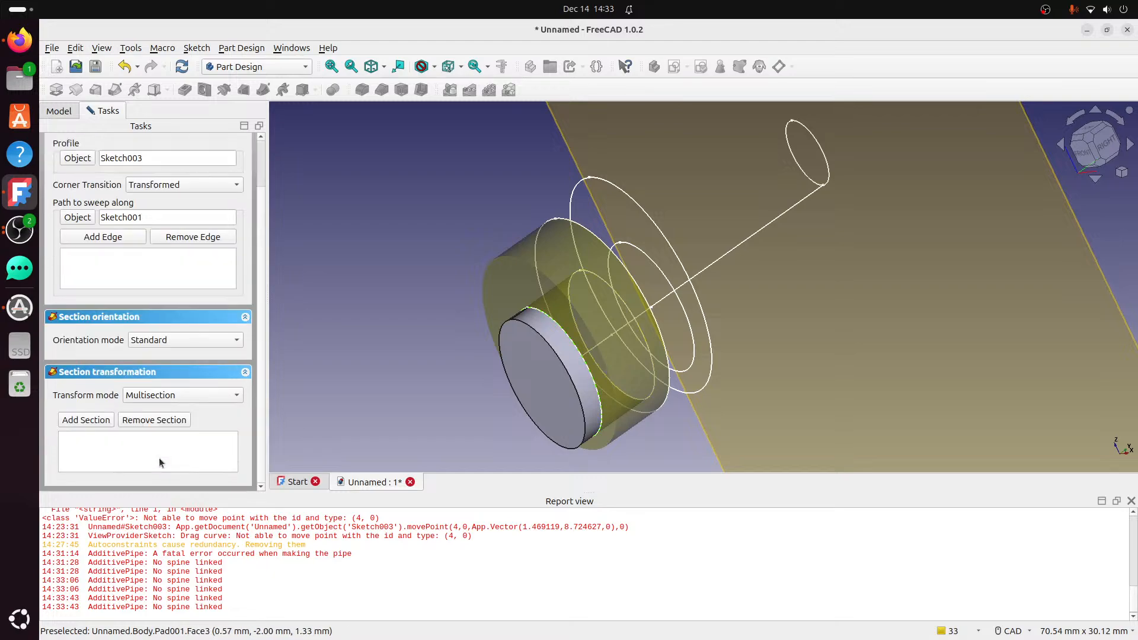
Add the second pad's circular edge as a multisection of the additive pipe, try to remove it again, and leave the pipe settings.
click(584, 361)
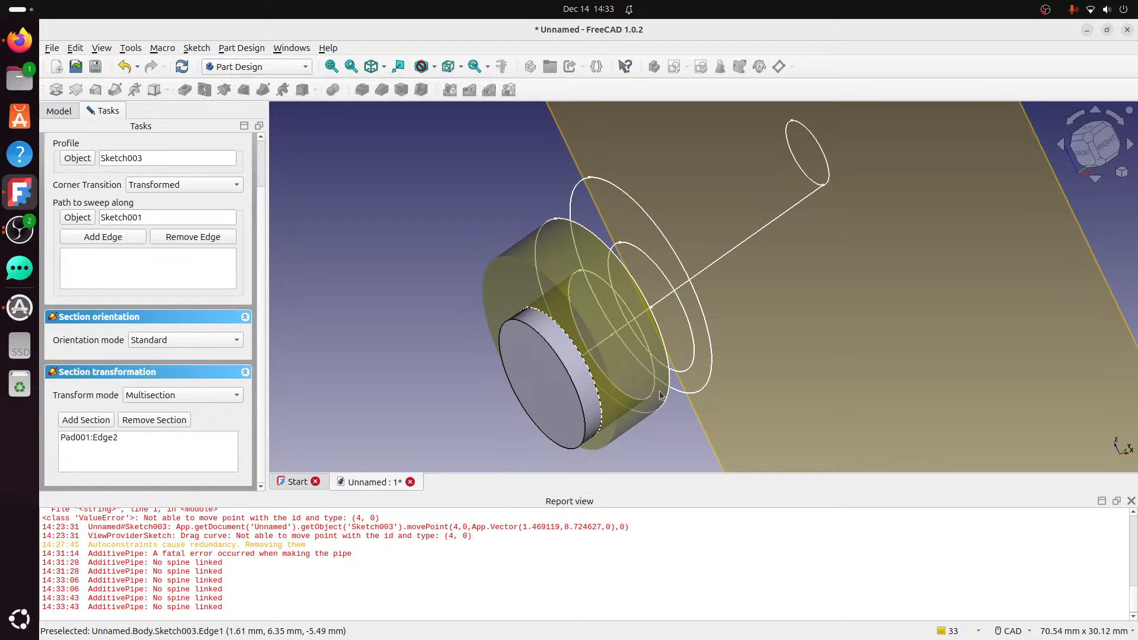
middle_drag(594, 373, 607, 254)
scroll(598, 249, up, 1)
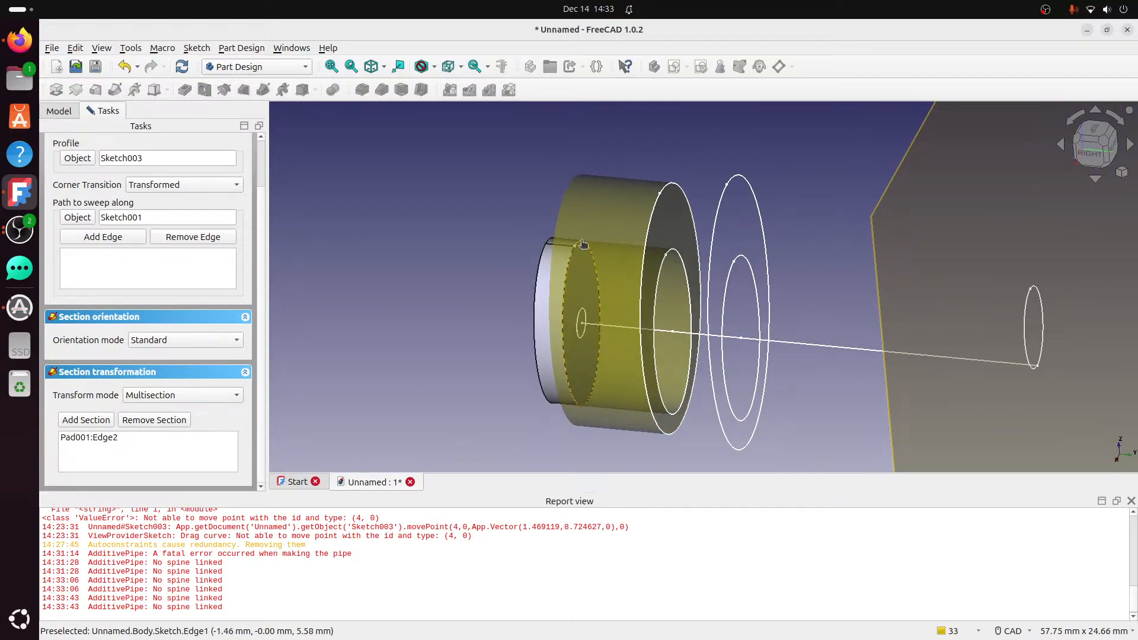
click(116, 438)
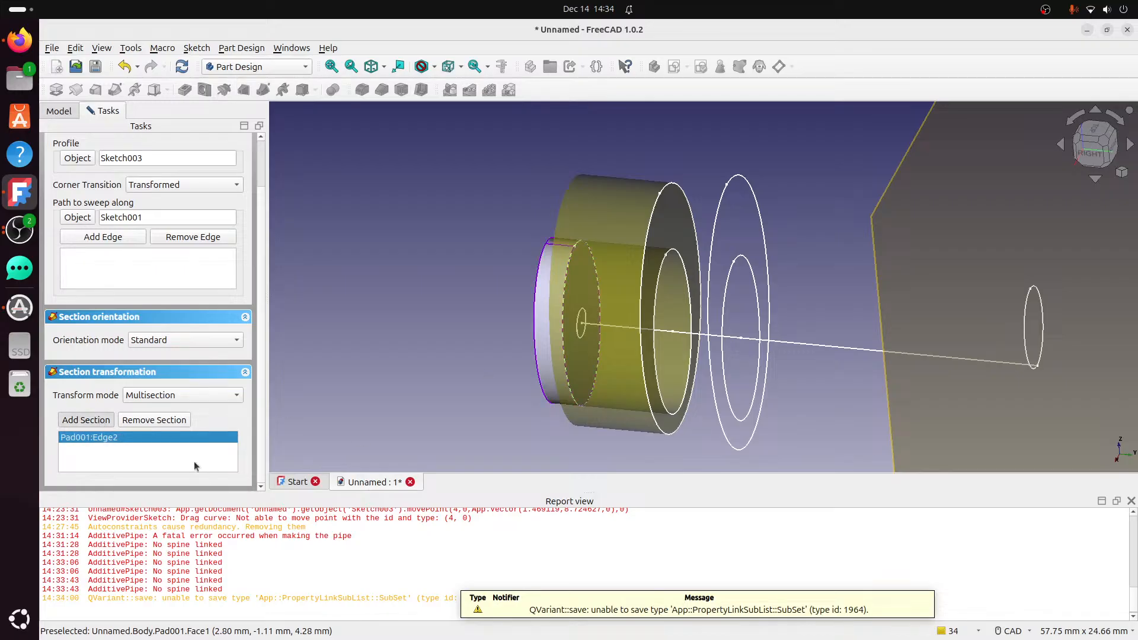
click(158, 422)
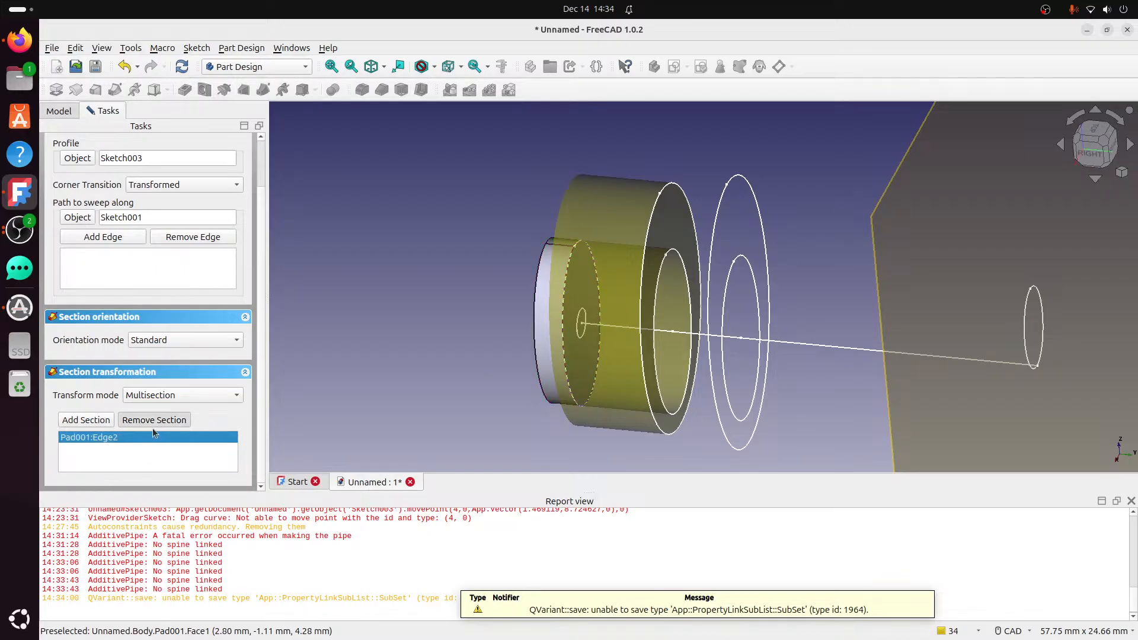
click(167, 422)
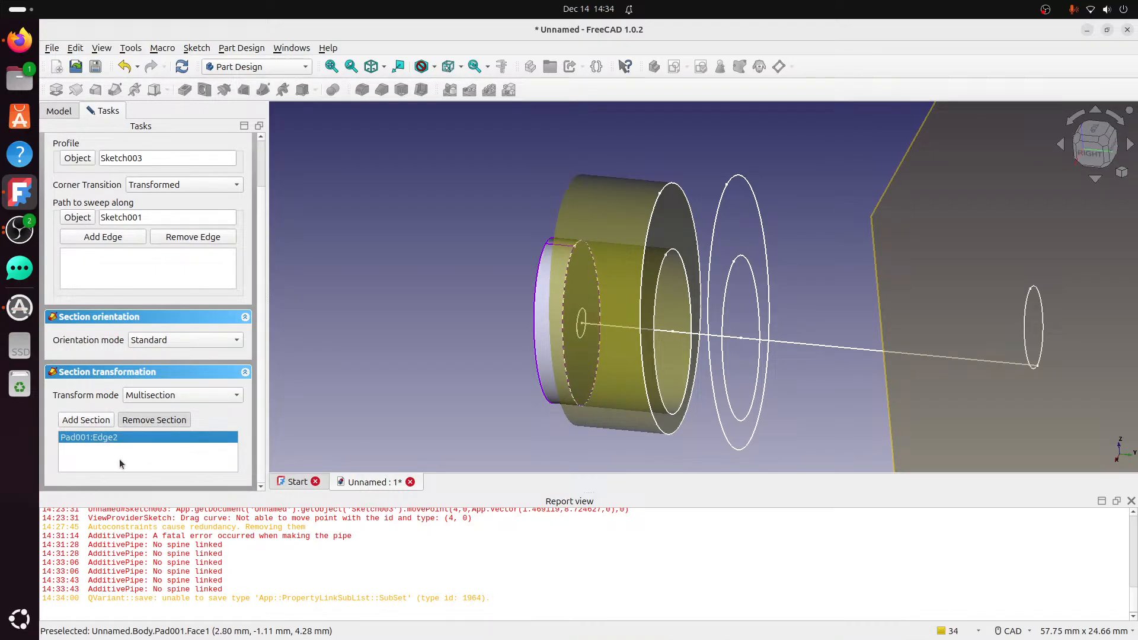
click(141, 423)
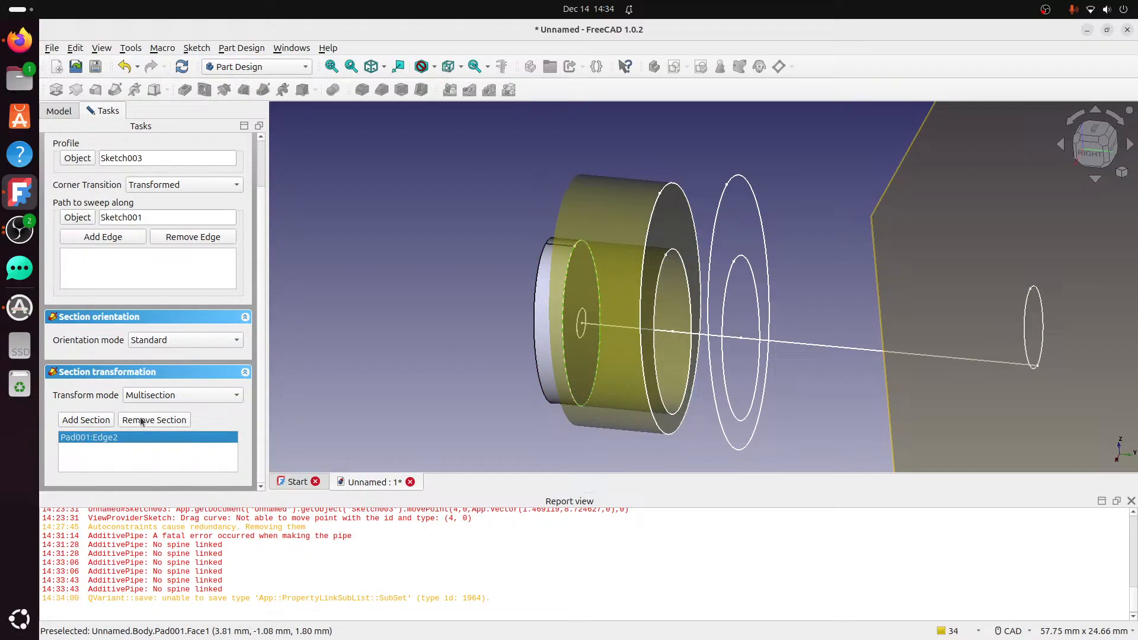
scroll(128, 204, up, 2)
click(136, 151)
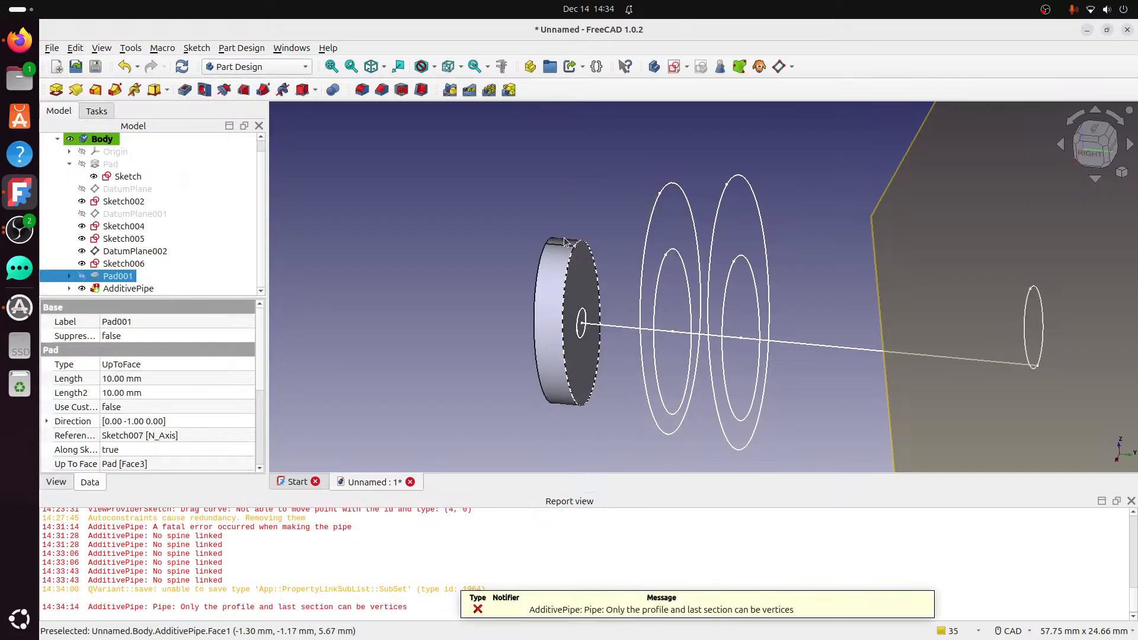
Reopen the additive pipe and remove the Pad001:Edge2 section from its multisection transformation.
double_click(142, 288)
scroll(160, 343, down, 2)
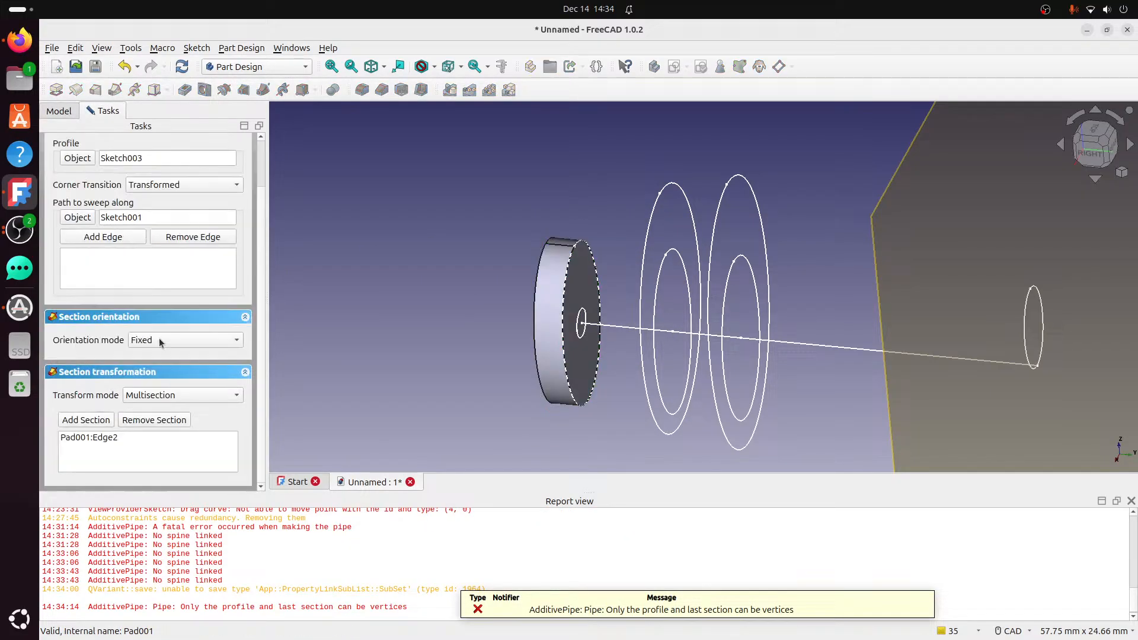
click(95, 440)
click(118, 421)
Add the small circle of the base sketch as the additive pipe's section and accept the pipe.
scroll(629, 279, up, 2)
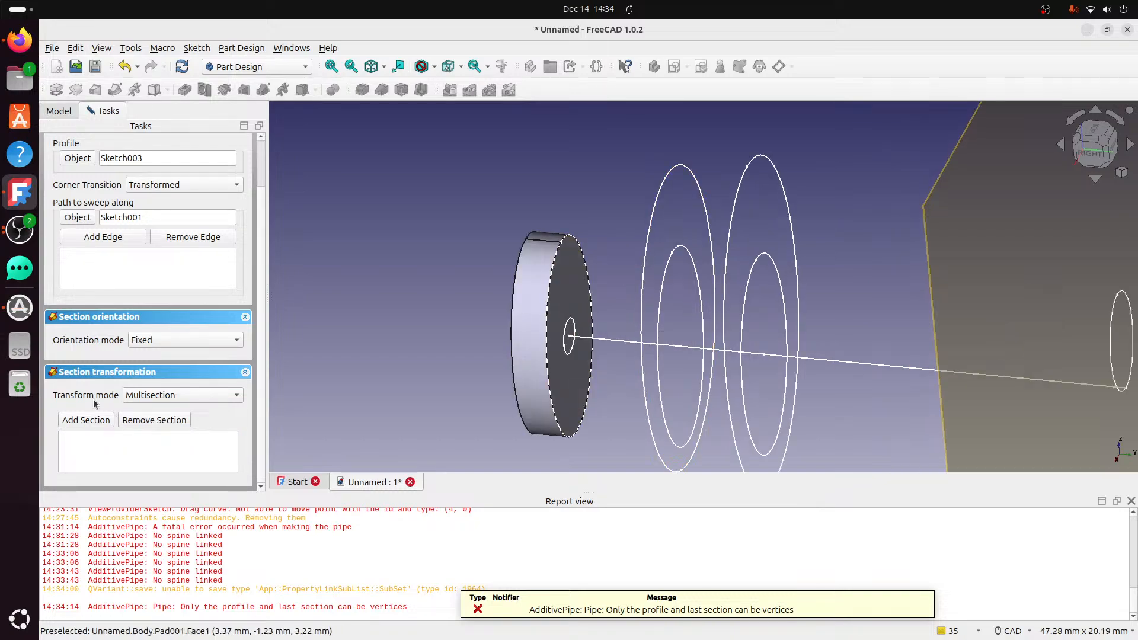
click(113, 420)
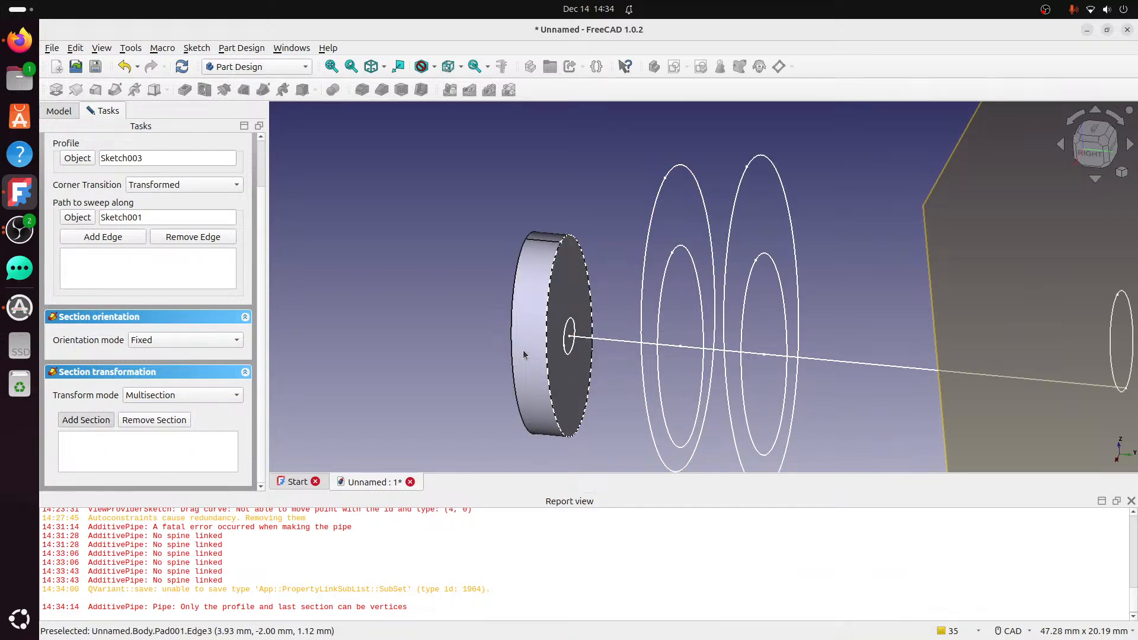
click(563, 337)
scroll(142, 277, up, 3)
click(173, 151)
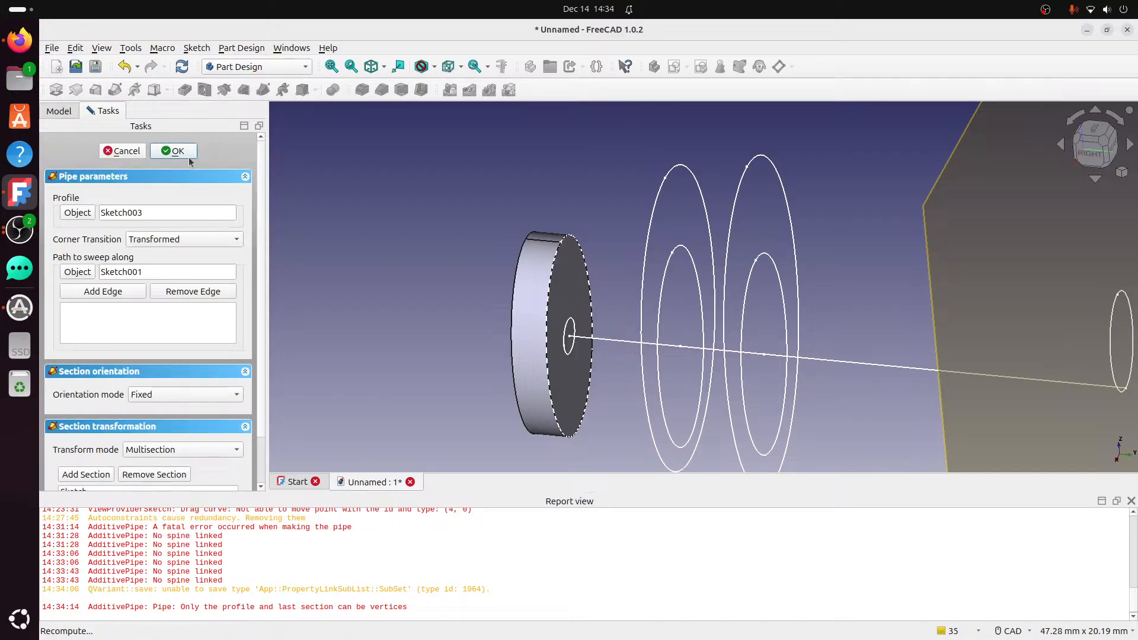
middle_drag(661, 282, 563, 300)
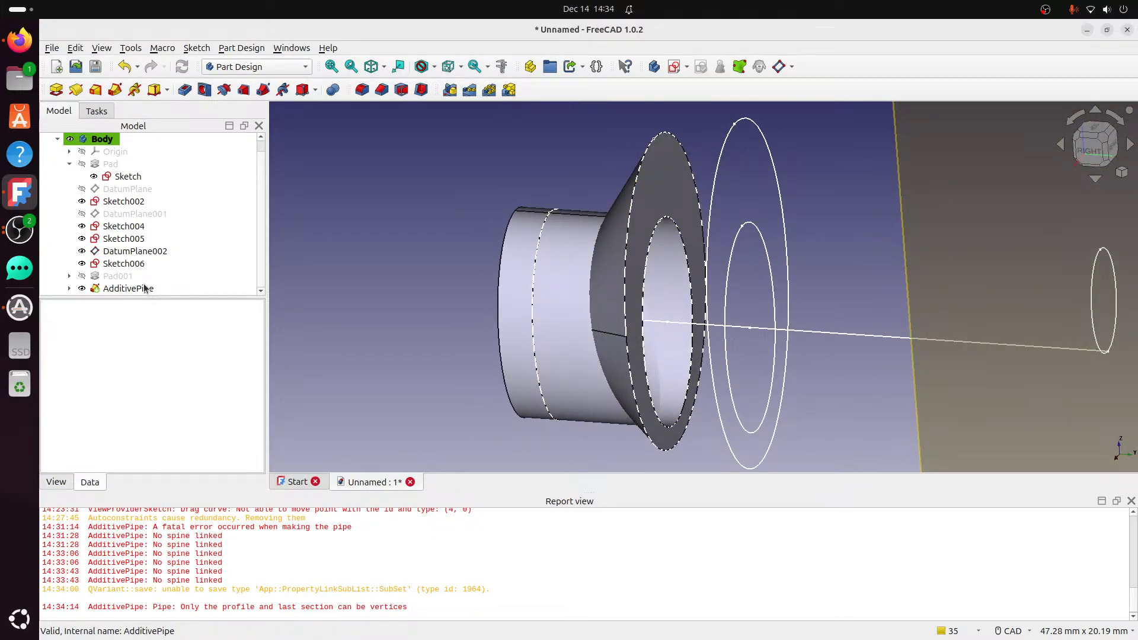
Delete the 2 mm circle from the first pad's sketch, and delete the additive pipe from the body.
double_click(140, 176)
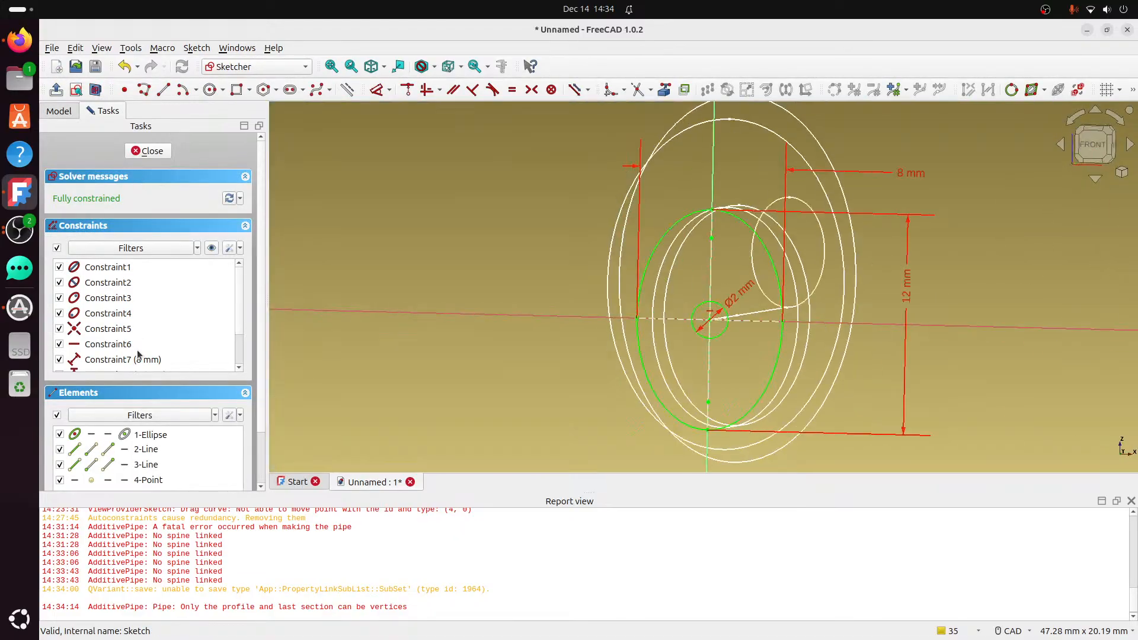
scroll(765, 295, up, 2)
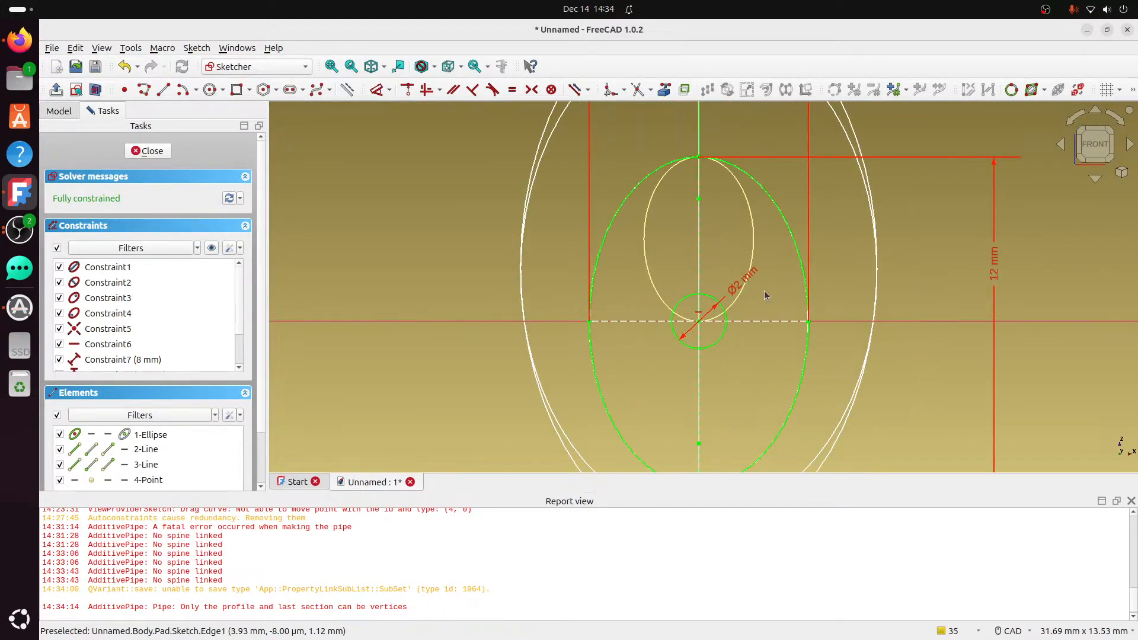
click(724, 320)
key(Delete)
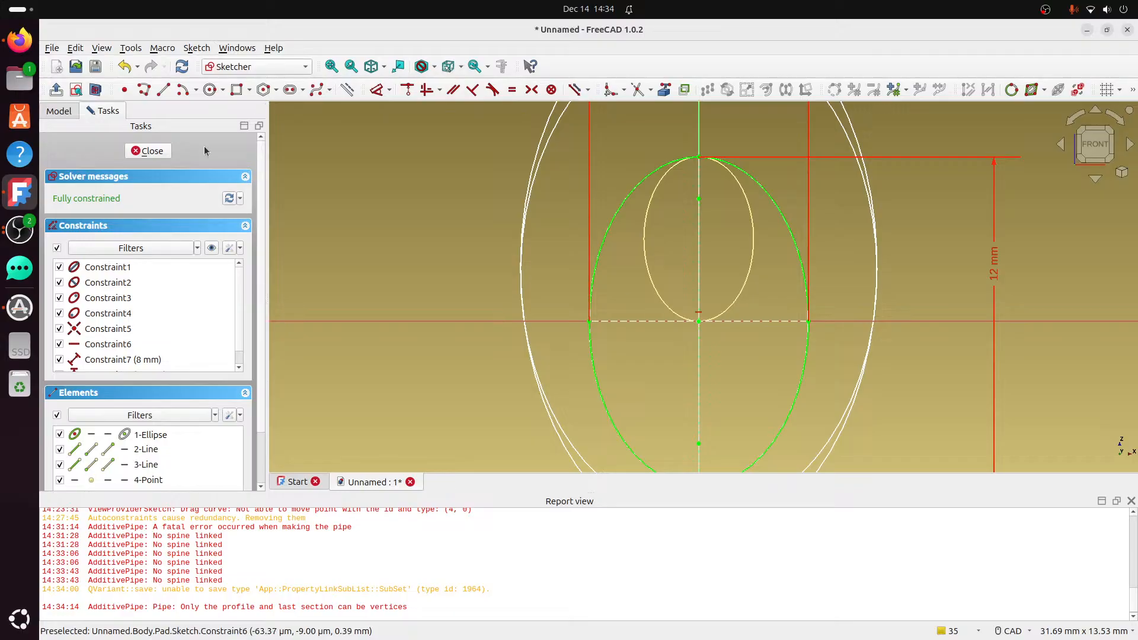
click(150, 152)
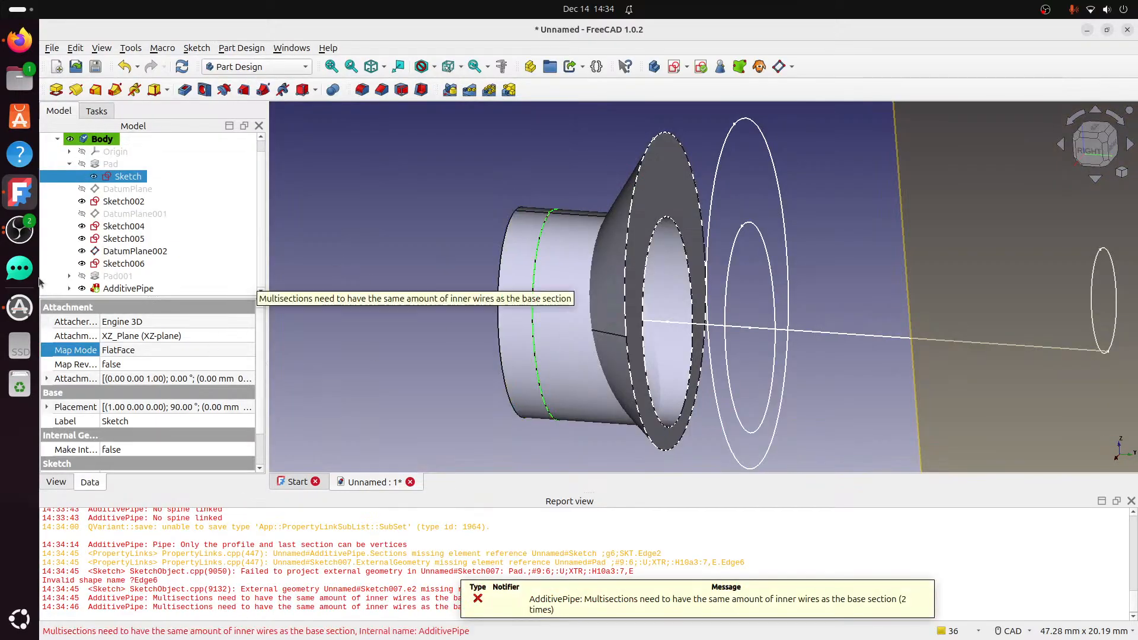
click(118, 287)
key(Delete)
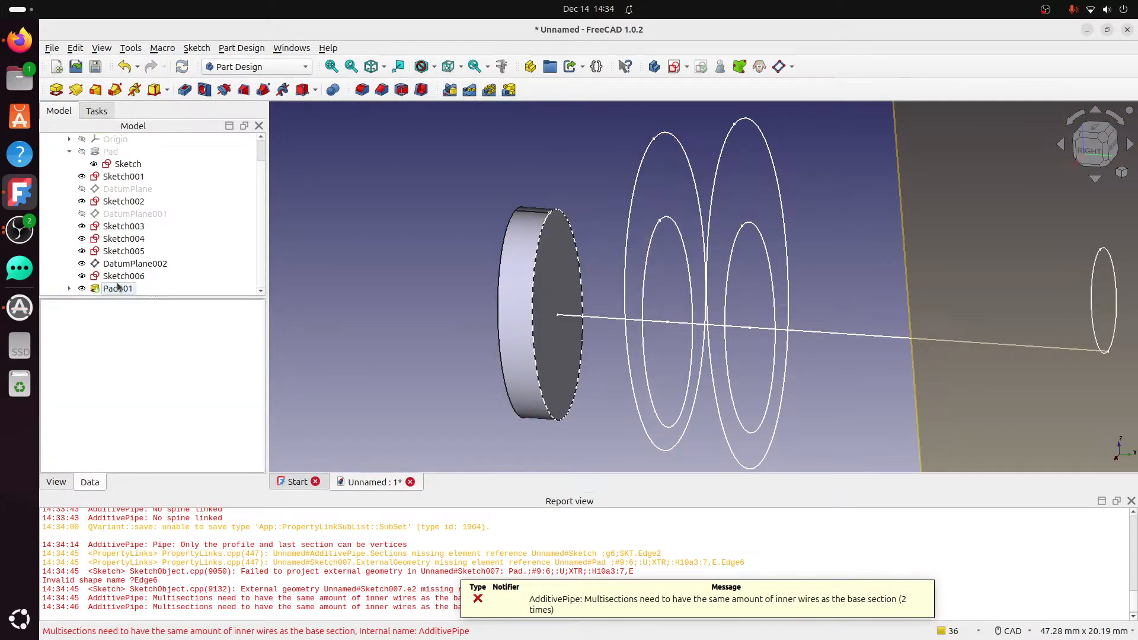
In the first pad's sketch, draw a small ellipse centred on the origin with a horizontal half-width of about 1.4 mm.
double_click(129, 166)
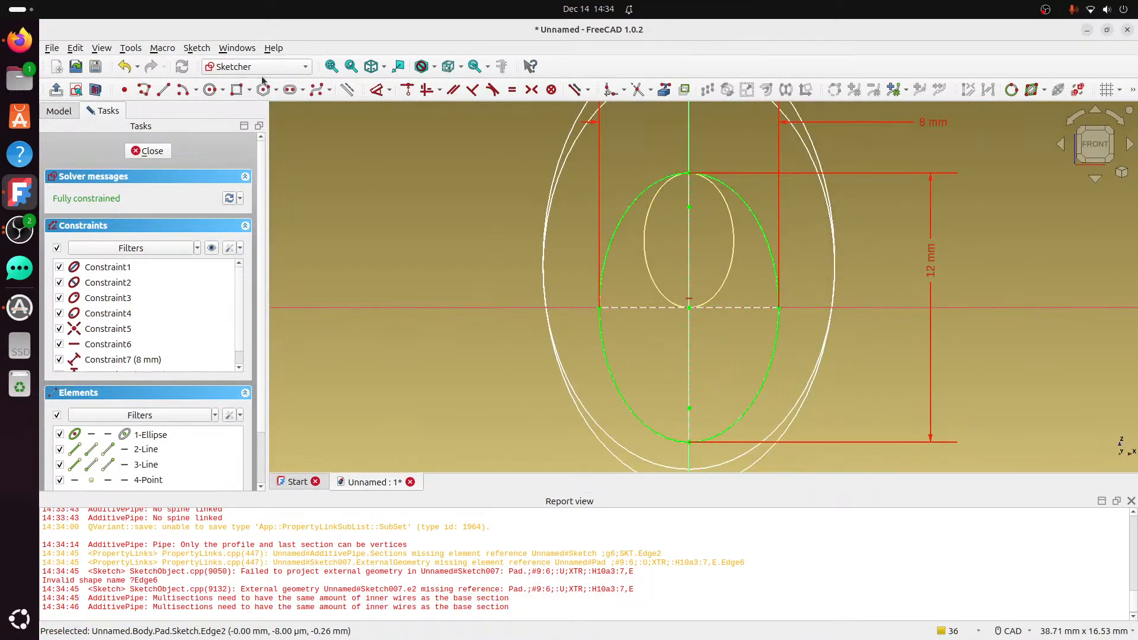
click(223, 92)
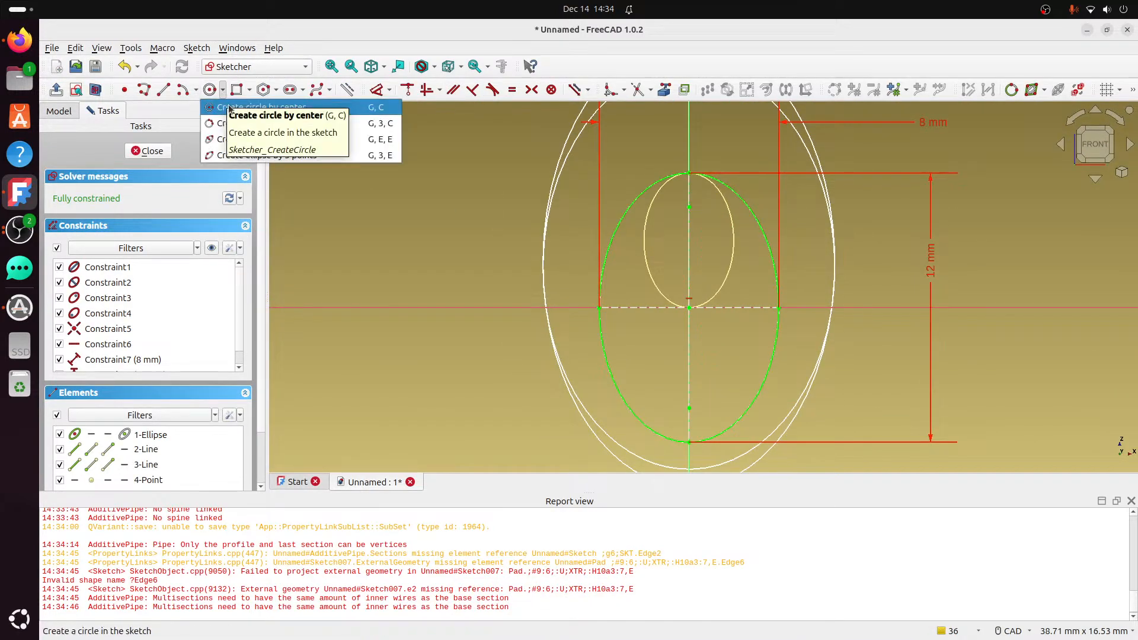
click(222, 140)
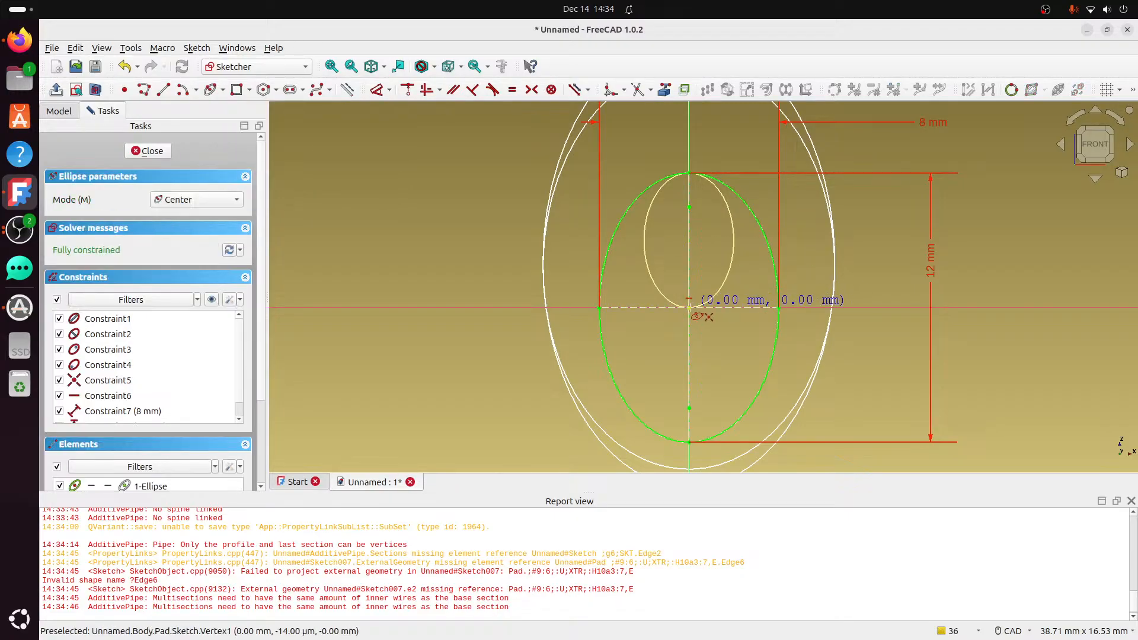
click(689, 307)
click(702, 275)
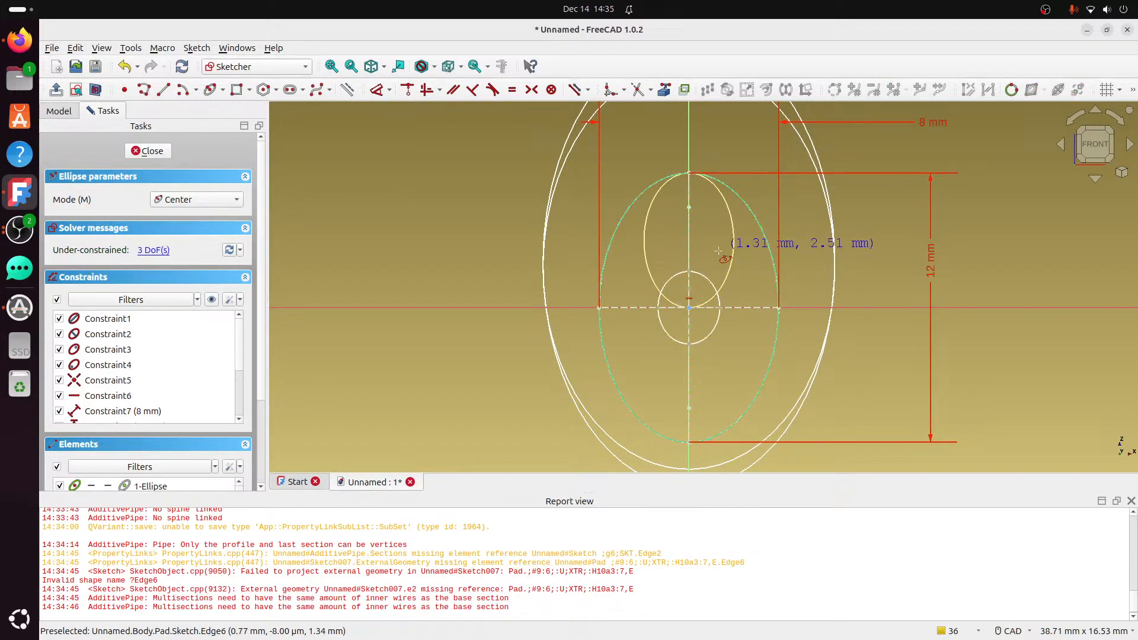
right_click(722, 256)
Dimension the small ellipse's horizontal half-width from the origin to 1 mm.
scroll(717, 256, up, 1)
click(376, 89)
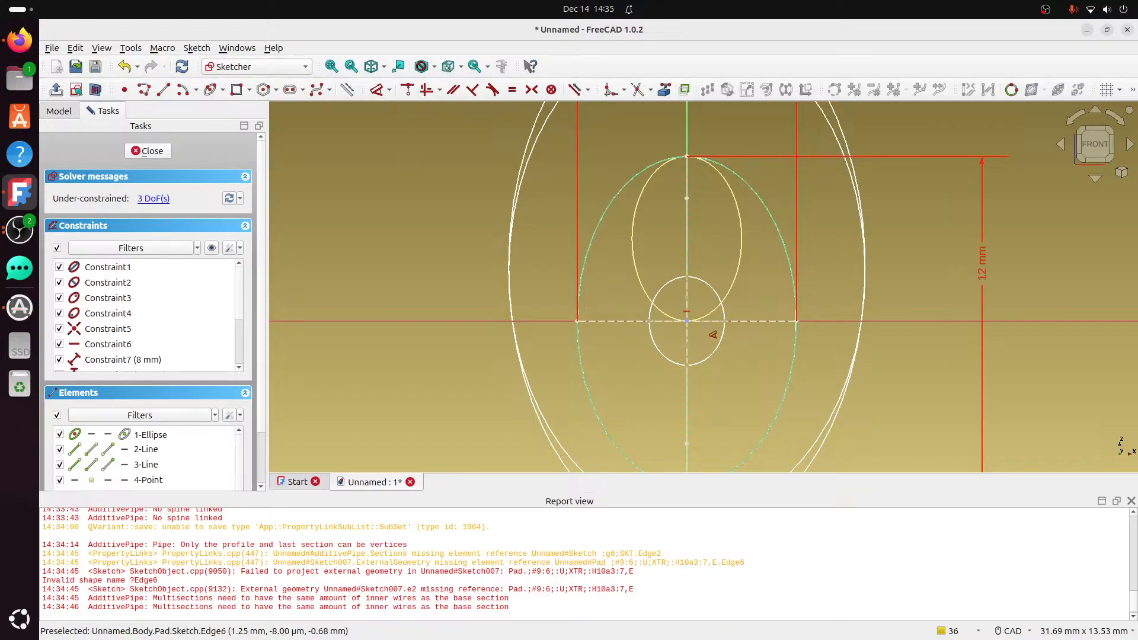
click(726, 325)
click(746, 302)
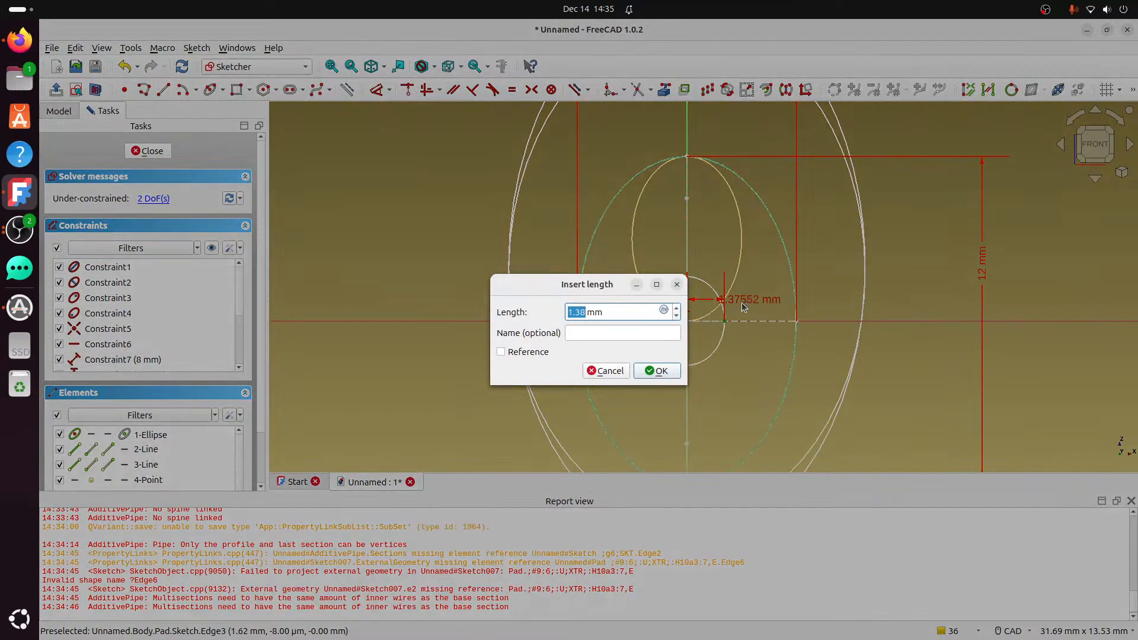
text(1)
click(662, 371)
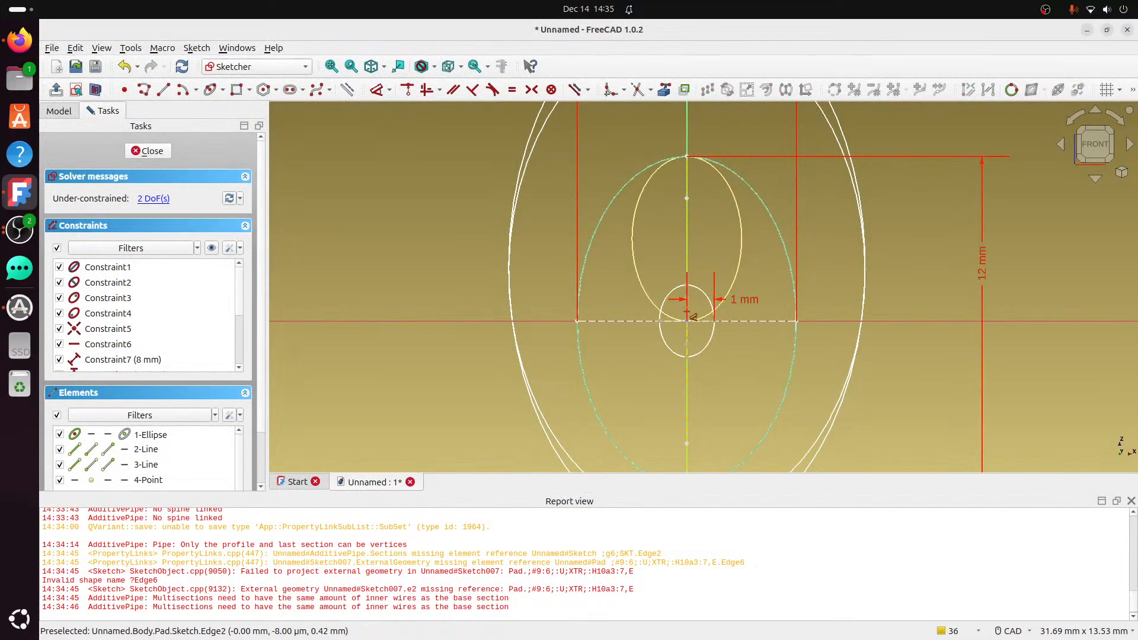
Dimension the small ellipse's vertical half-height from the origin to 2 mm.
click(694, 313)
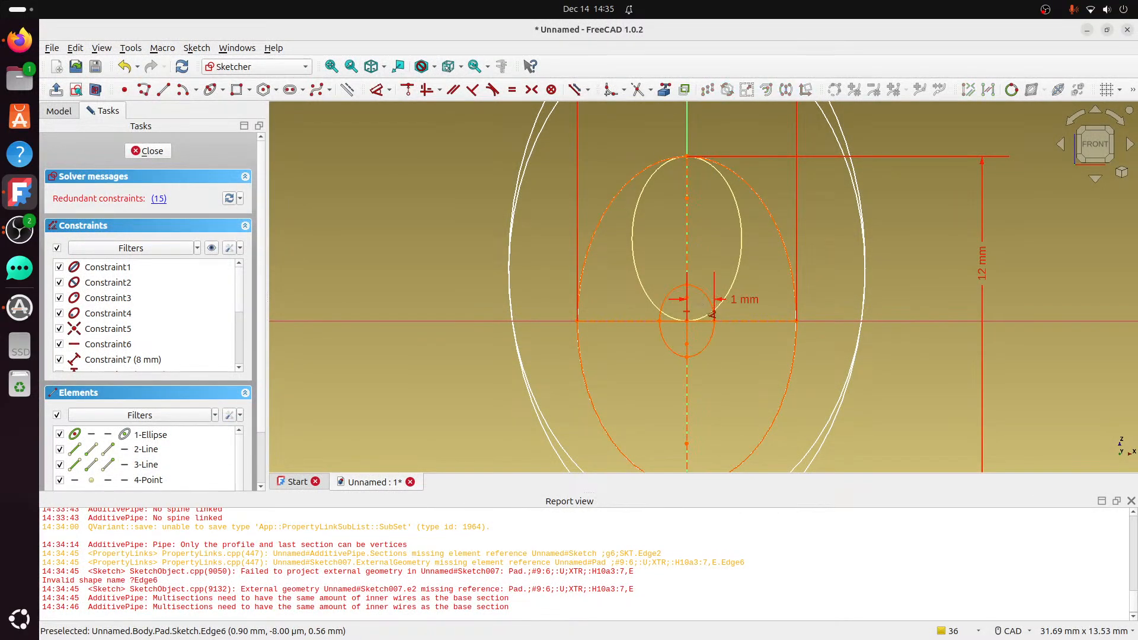
click(689, 287)
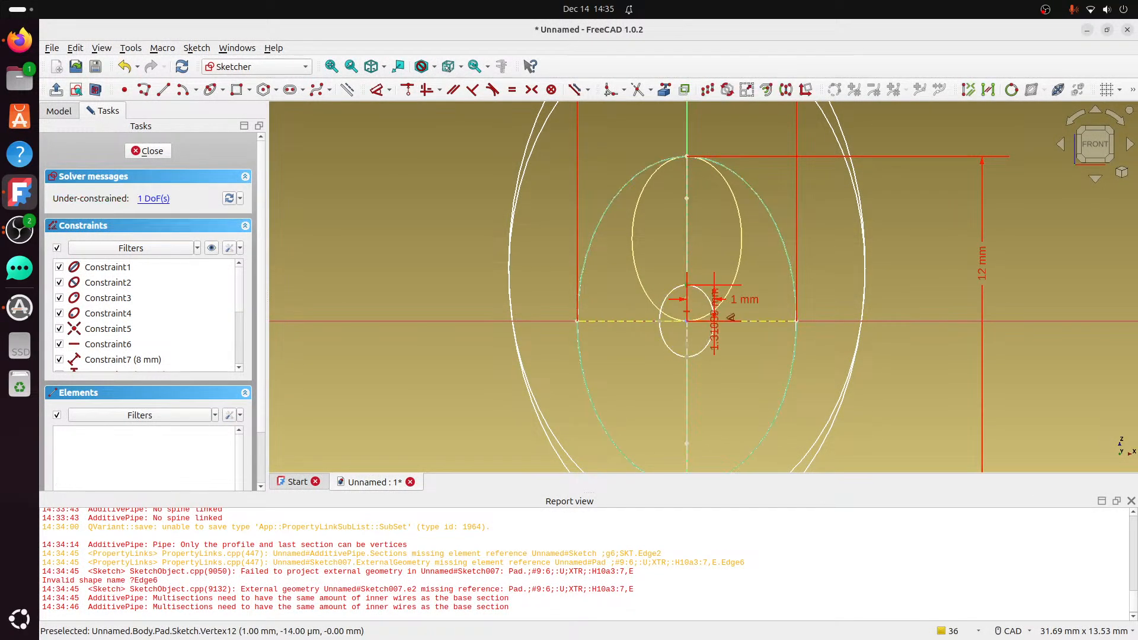
click(726, 318)
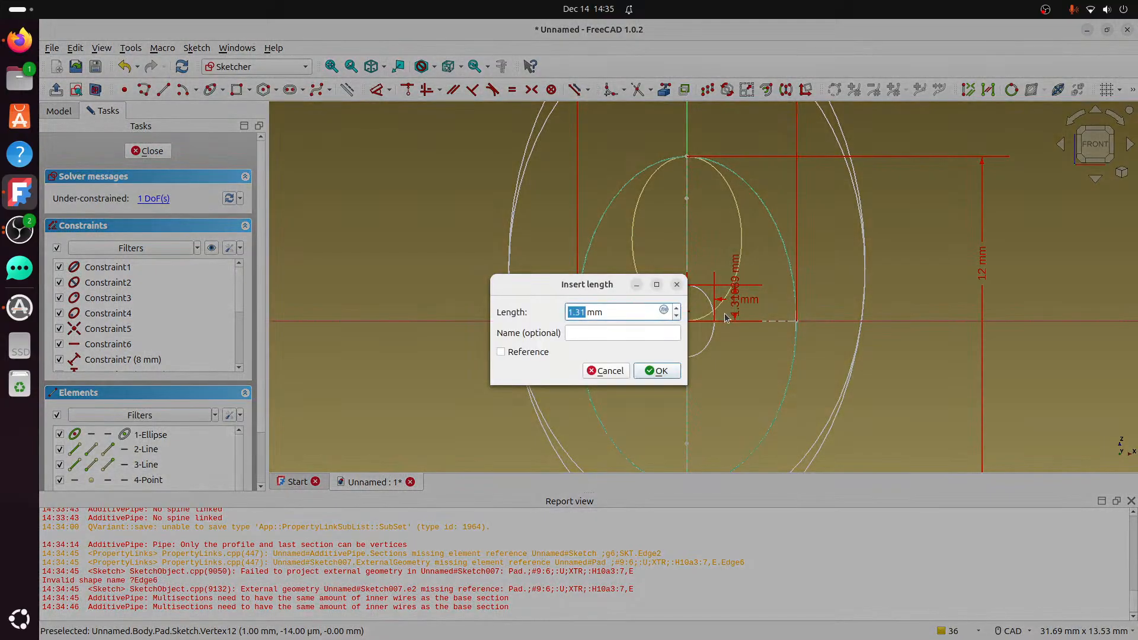
click(658, 371)
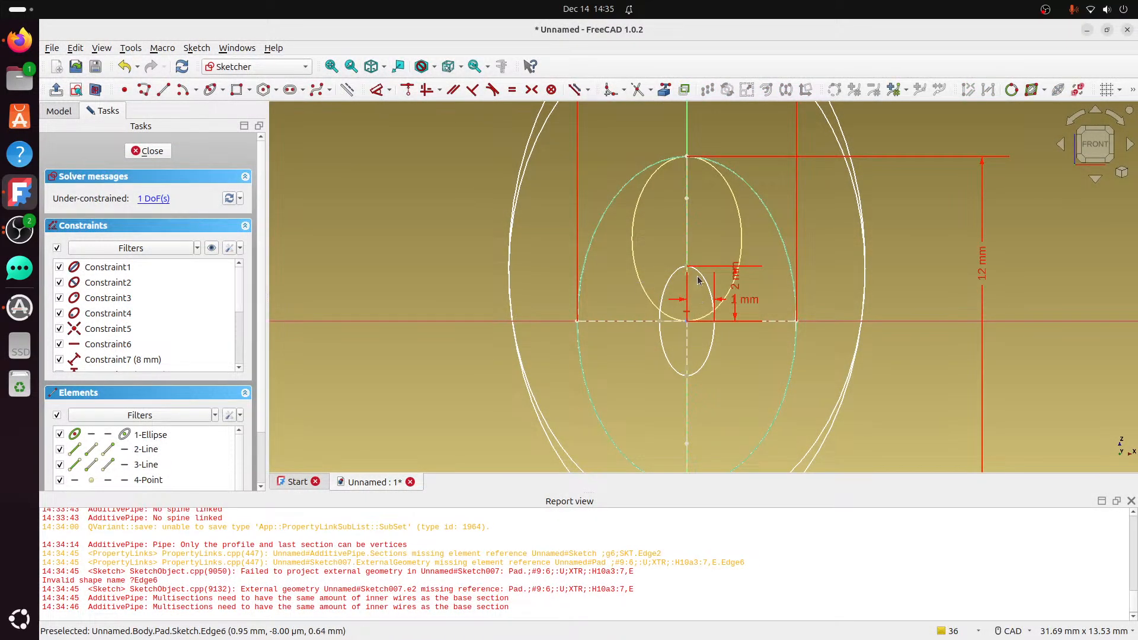
Constrain the small ellipse's major axis to be vertical and close the sketch.
mouse_move(712, 302)
middle_down()
mouse_move(705, 330)
mouse_move(628, 320)
mouse_move(638, 305)
middle_up()
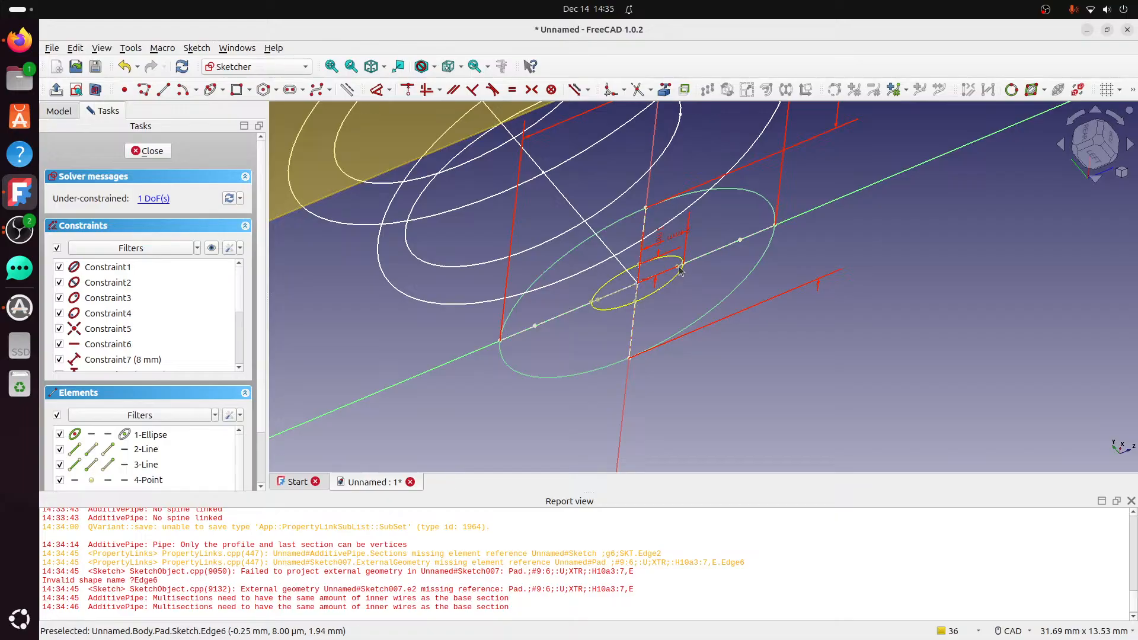
scroll(627, 296, up, 3)
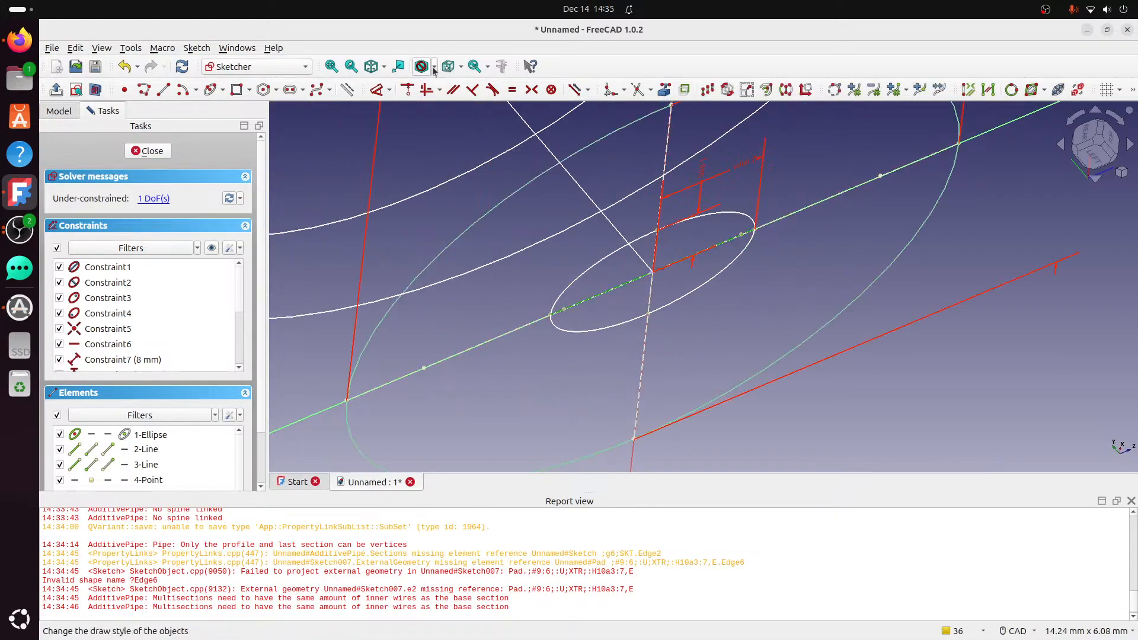
click(426, 90)
middle_drag(907, 299, 569, 226)
scroll(569, 226, down, 5)
scroll(532, 282, down, 3)
middle_drag(601, 276, 395, 291)
click(158, 153)
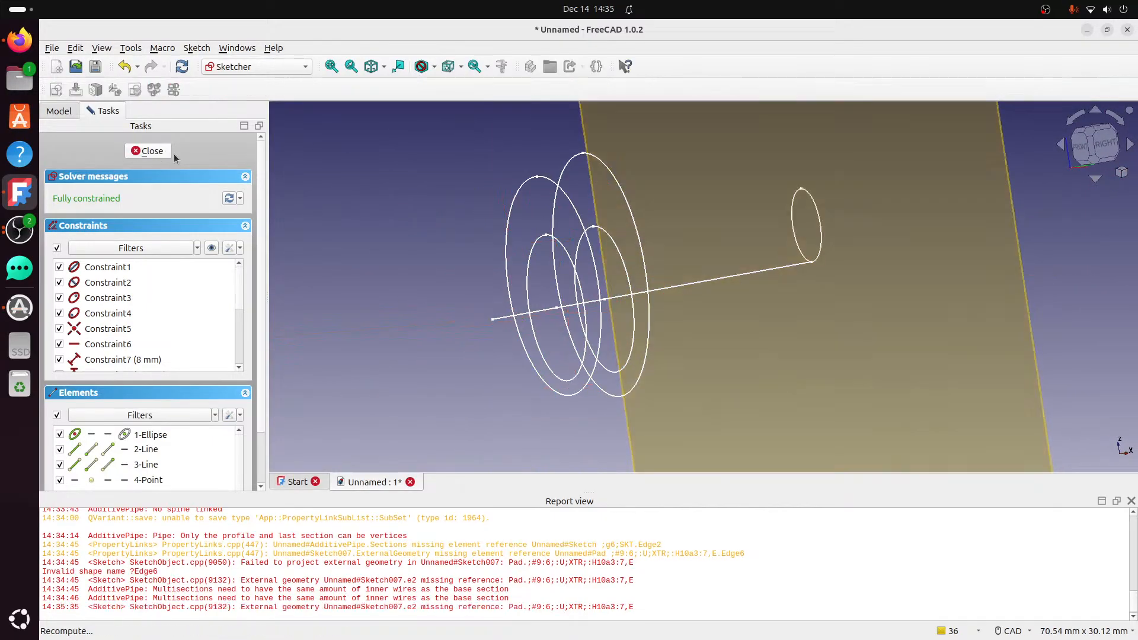
Check the parameters of the second pad, Pad001, and leave them without making changes.
middle_drag(470, 310, 664, 323)
click(118, 289)
double_click(136, 291)
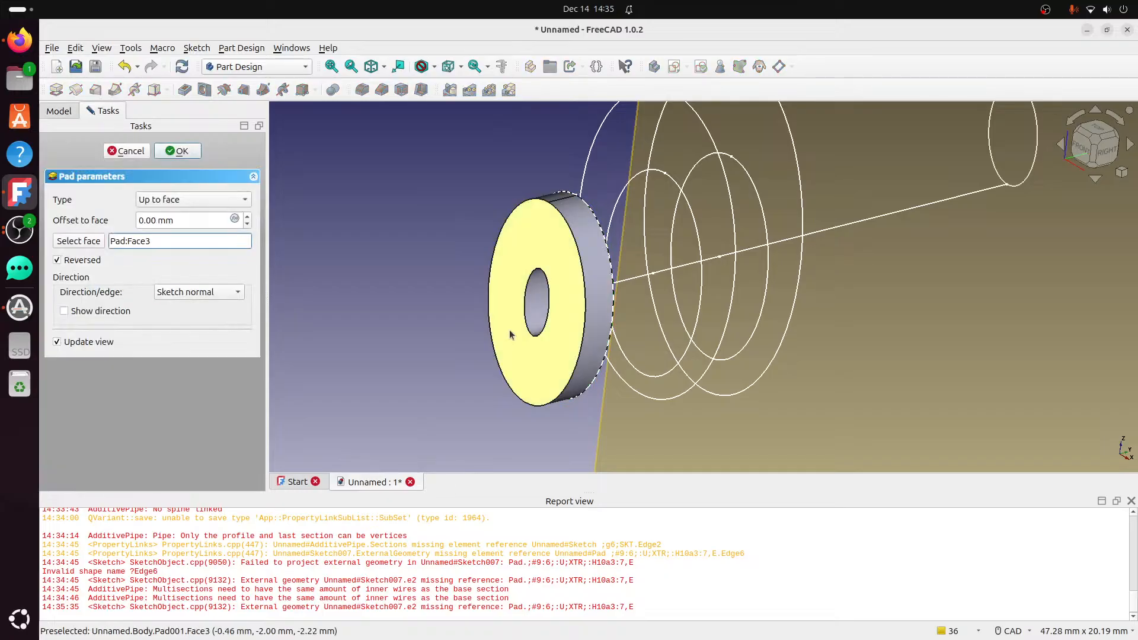
click(127, 150)
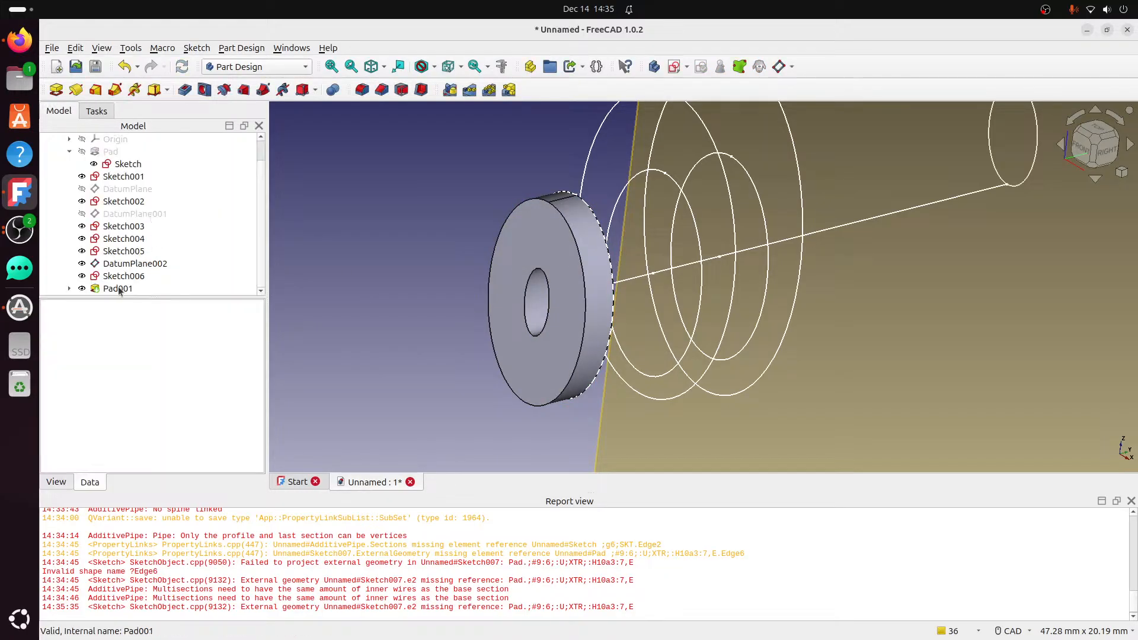
In the sketch of the second pad, Pad001, delete the circle and the projected circle it was based on.
click(69, 289)
double_click(128, 289)
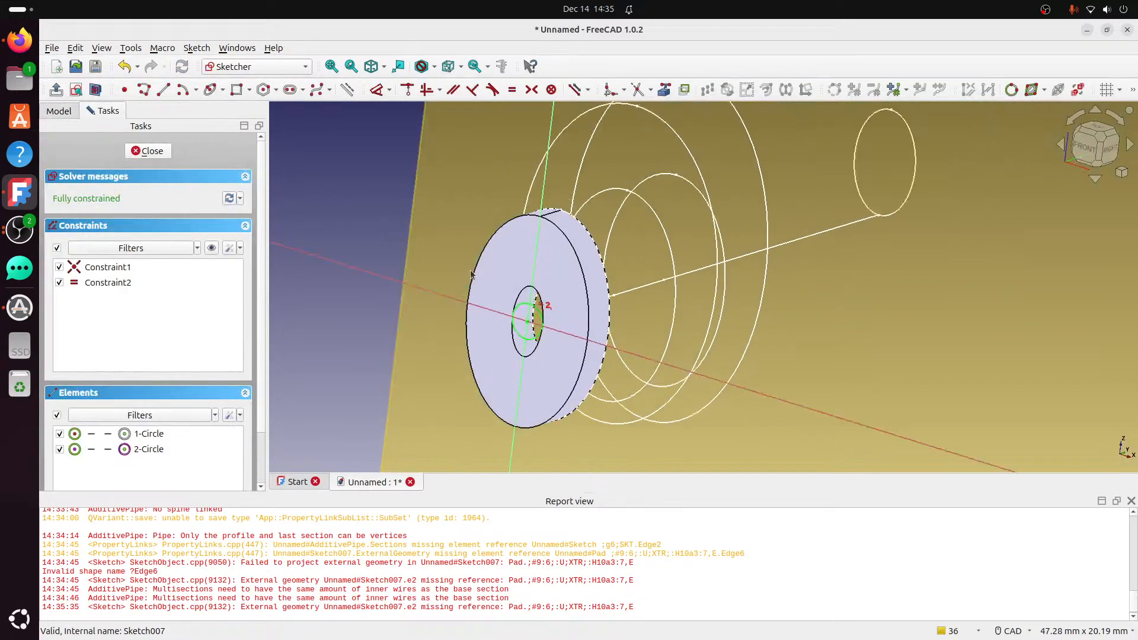
click(578, 317)
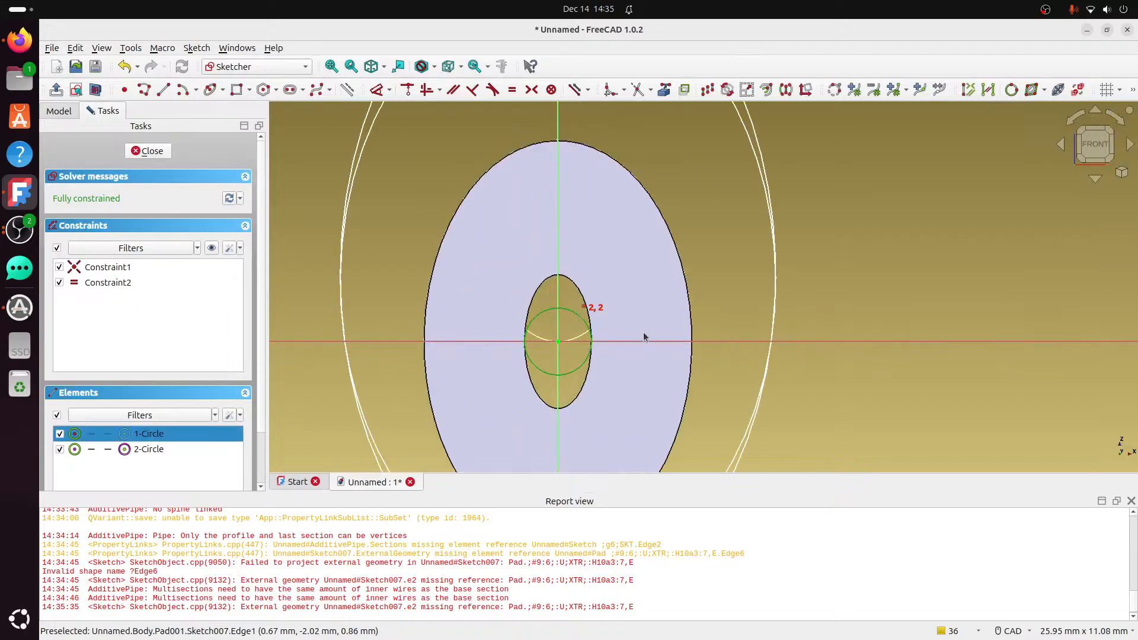
key(Delete)
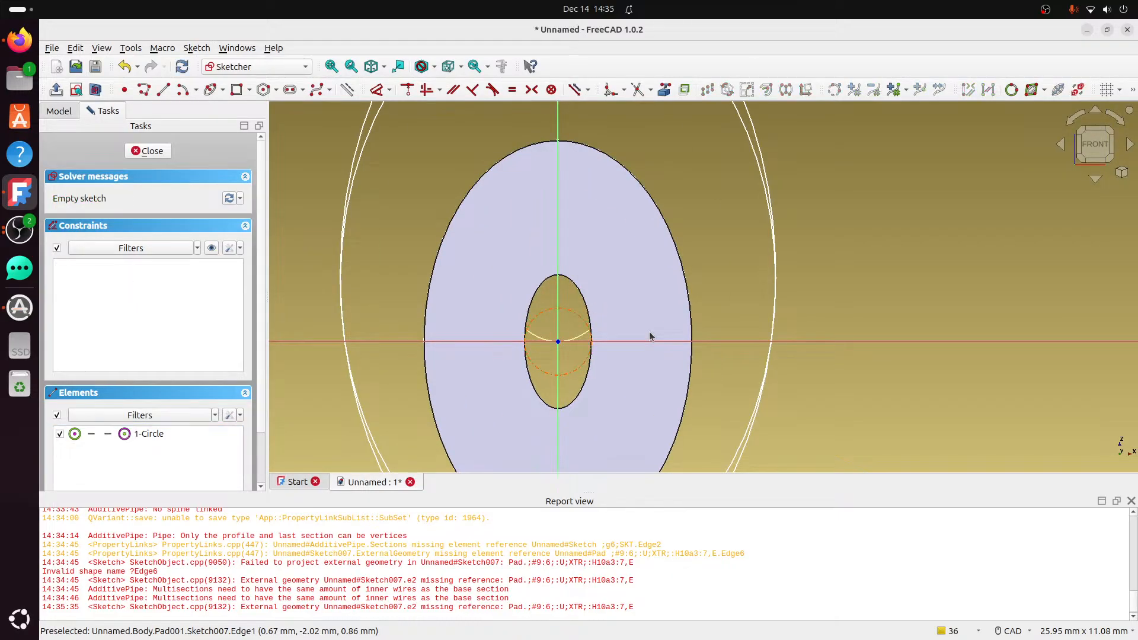
click(566, 308)
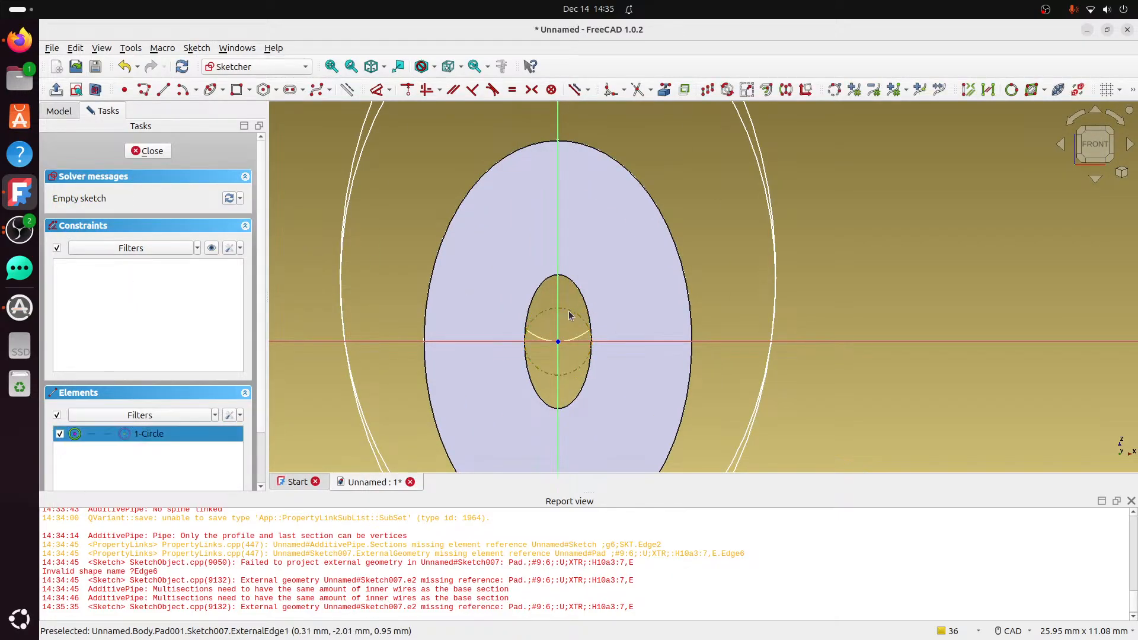
key(Delete)
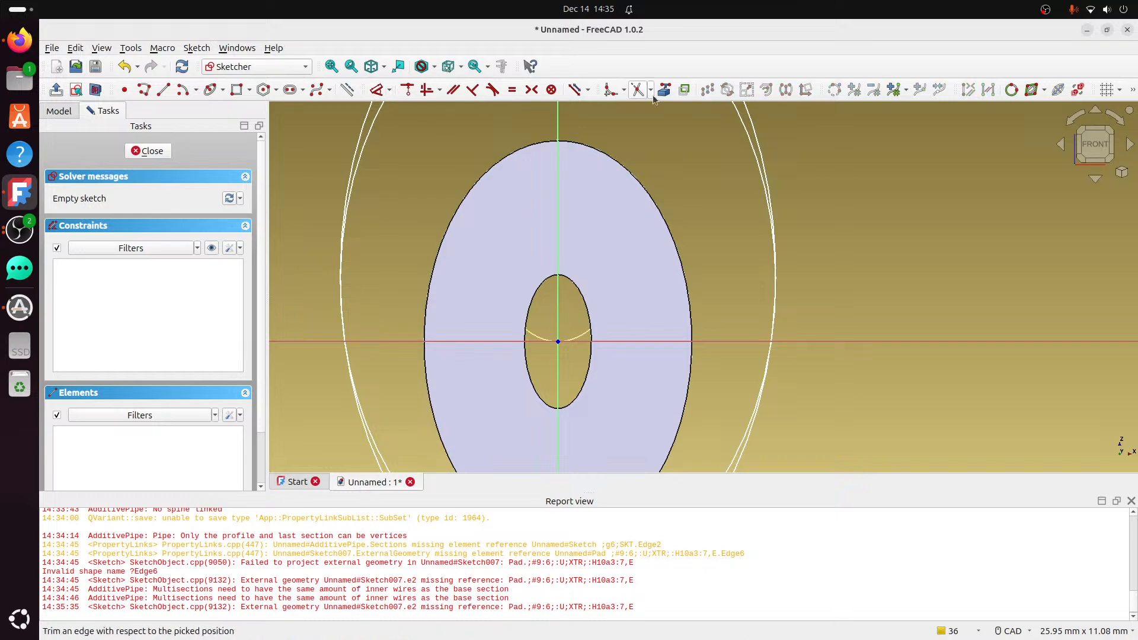
Project the hole's elliptical edge into the sketch and draw a narrower ellipse centred on the origin, with a vertical half-height of about 1.69 mm.
click(664, 90)
click(578, 291)
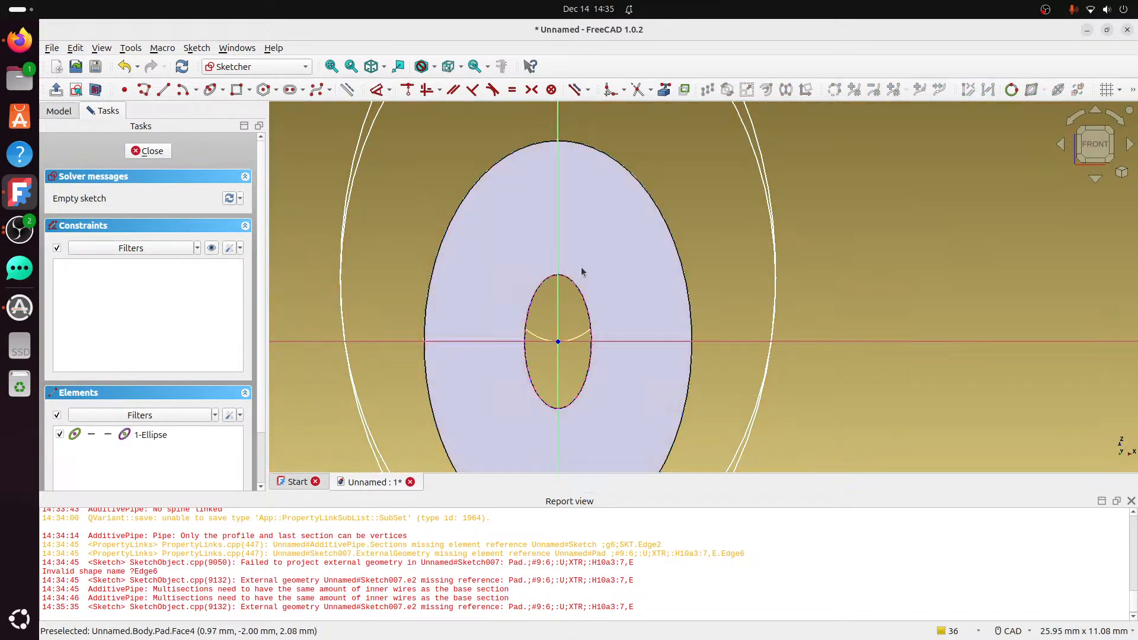
click(210, 90)
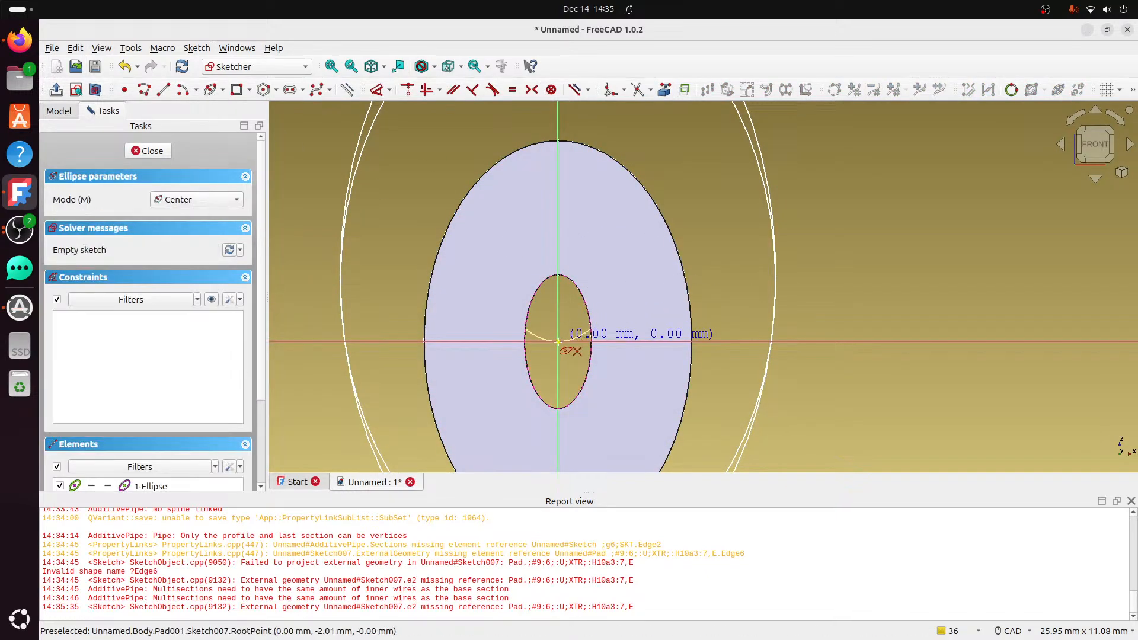
click(558, 342)
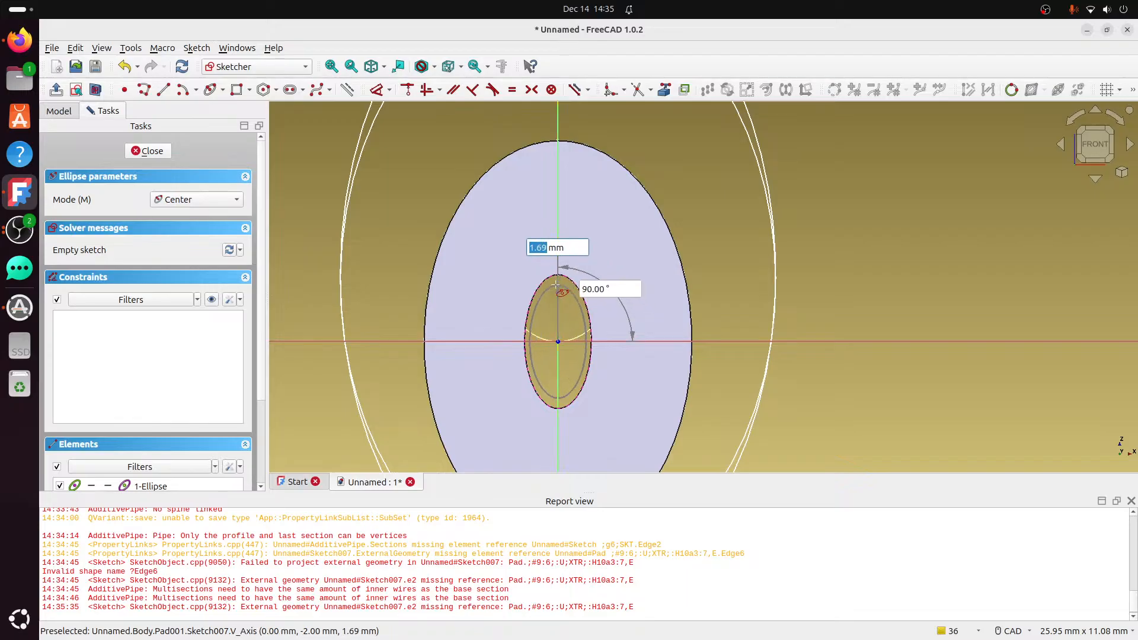
click(557, 287)
click(570, 313)
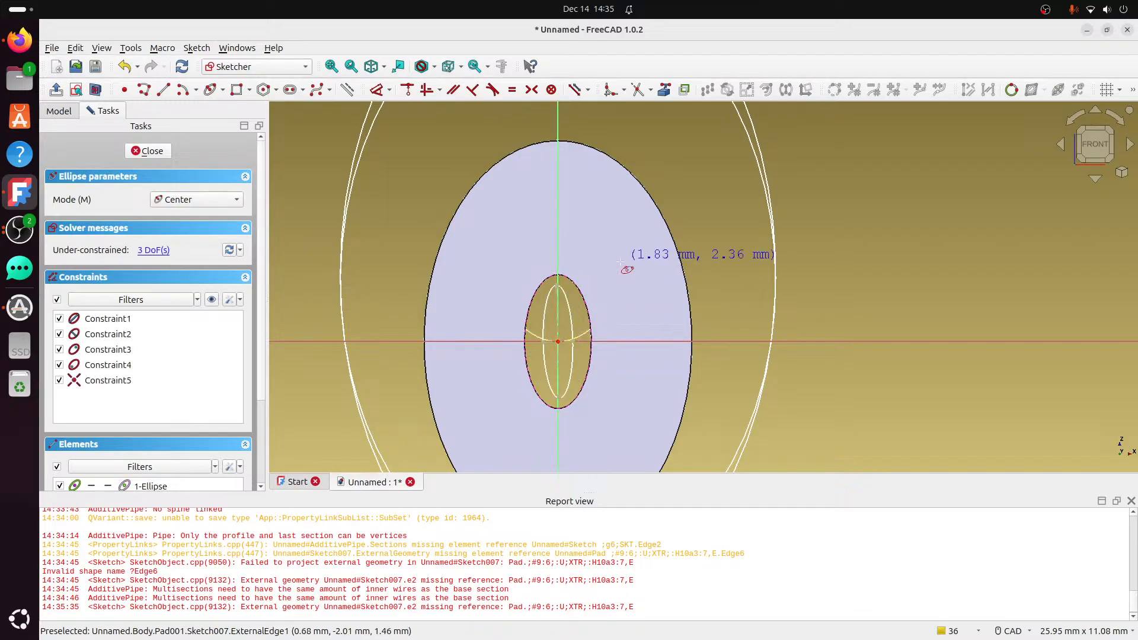
Constrain the new inner ellipse's major axis to be vertical.
scroll(561, 305, up, 3)
click(561, 306)
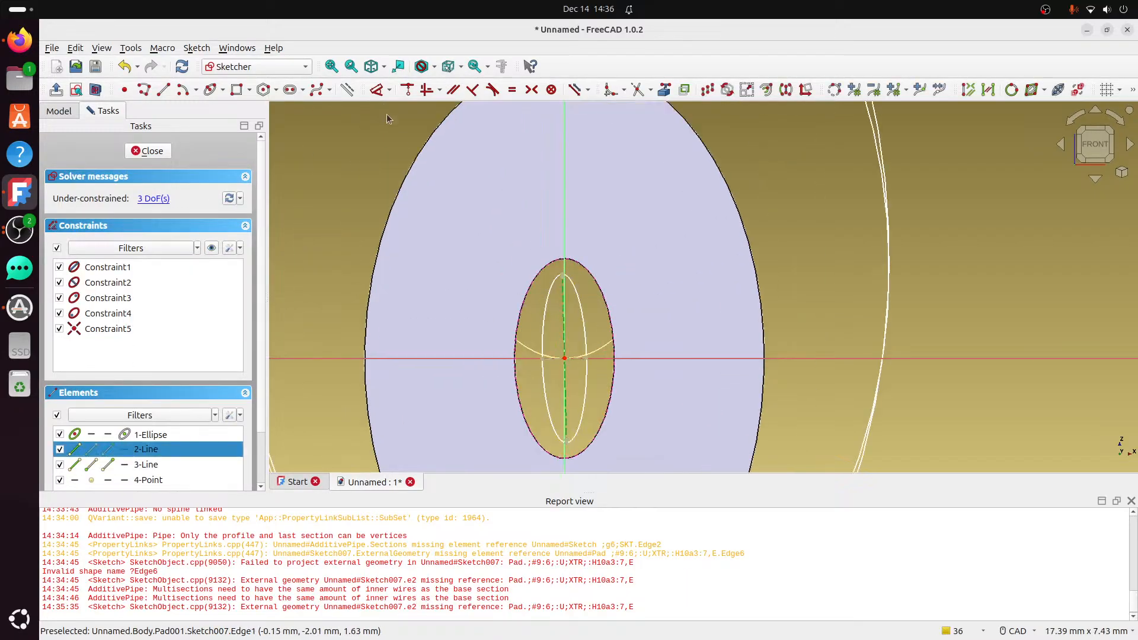
click(426, 89)
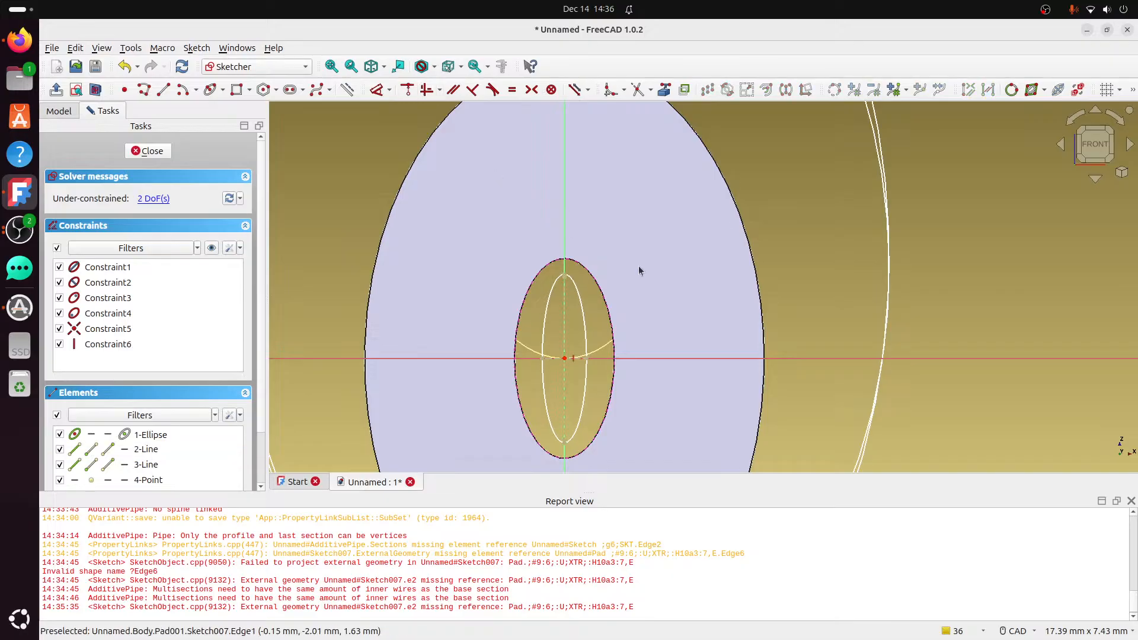
Make the new ellipse equal to the projected hole ellipse and close the sketch.
click(567, 277)
click(587, 290)
click(581, 293)
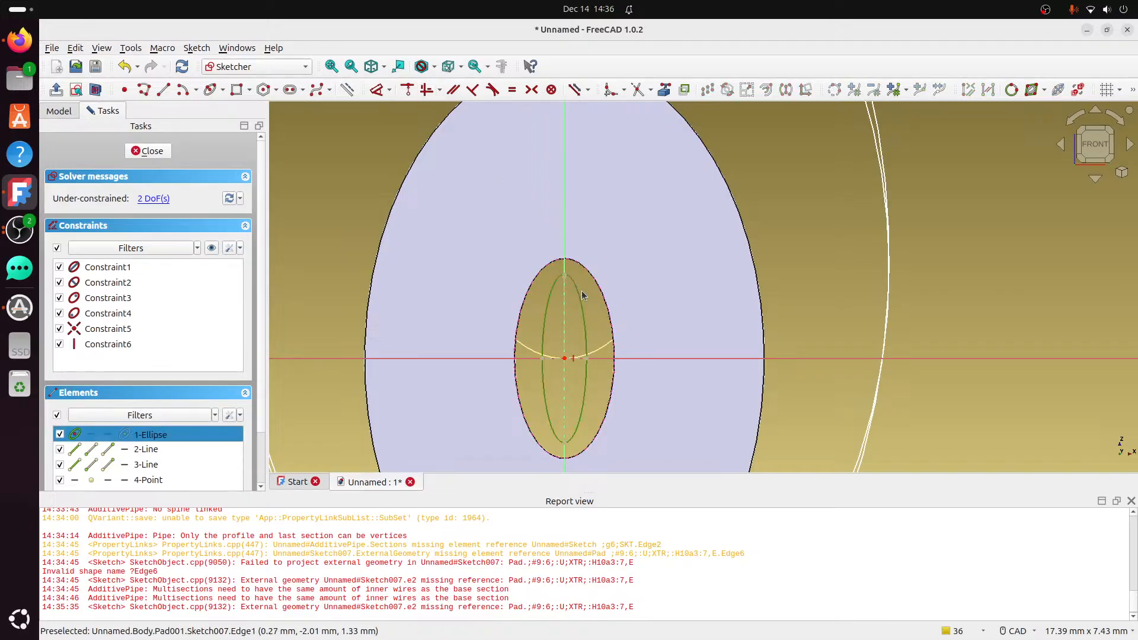
click(513, 90)
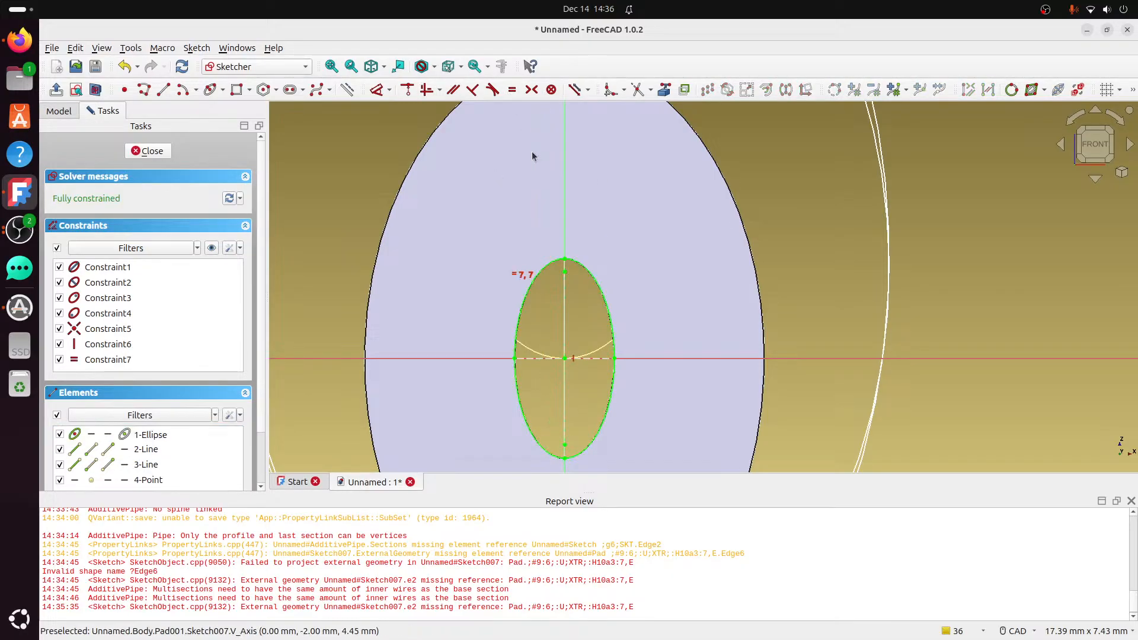
click(157, 148)
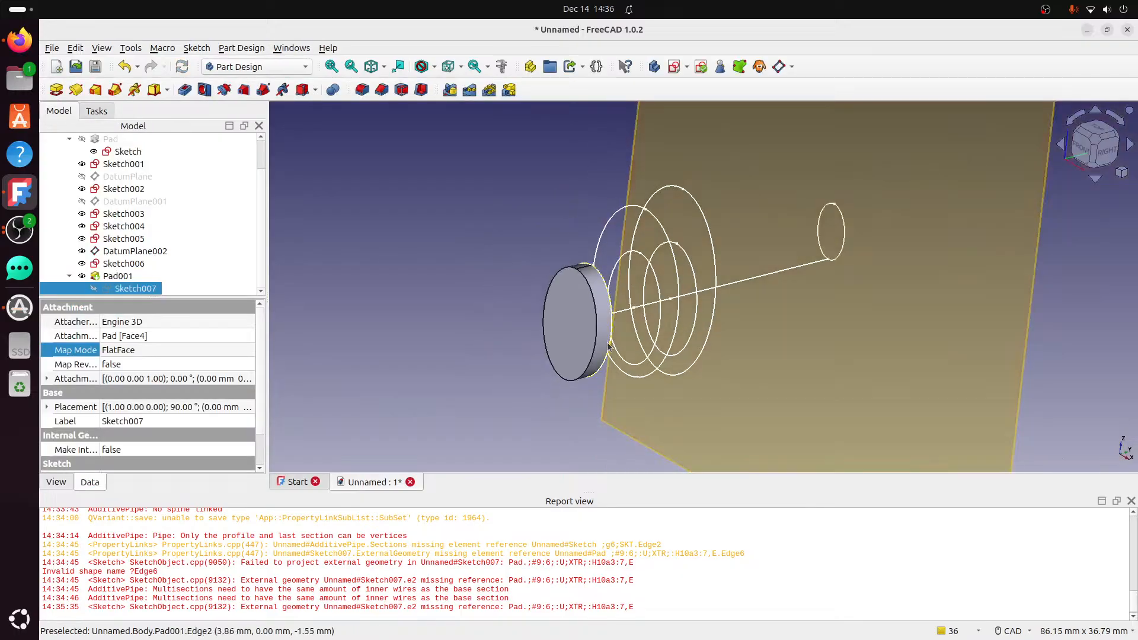
mouse_move(643, 271)
middle_down()
mouse_move(526, 288)
mouse_move(404, 286)
mouse_move(402, 297)
middle_up()
scroll(402, 297, up, 2)
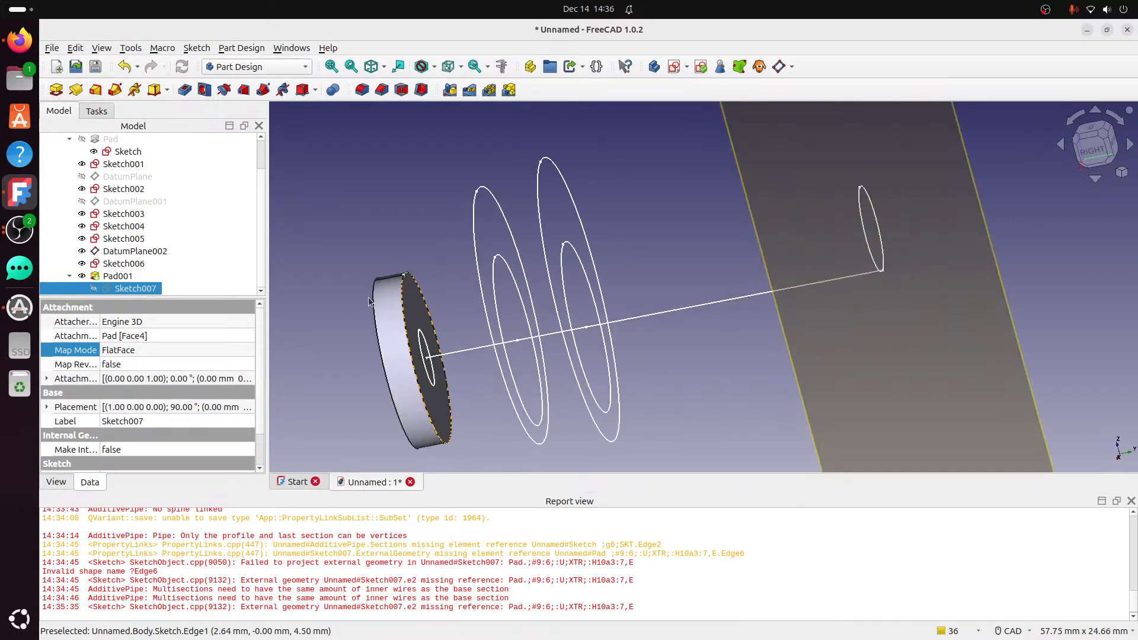
click(131, 152)
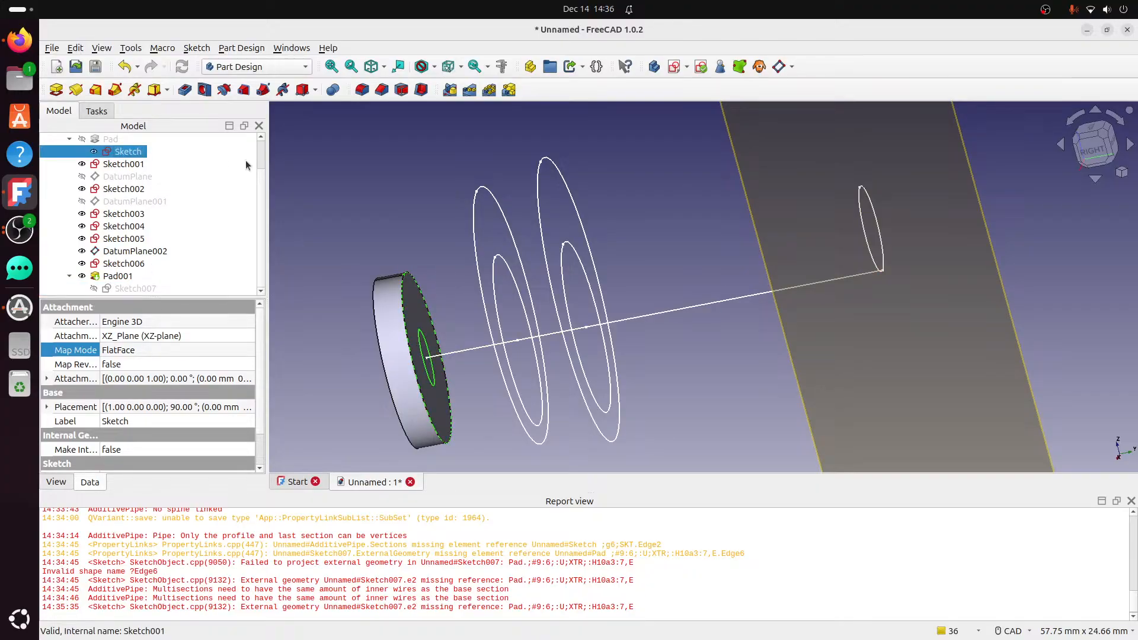
click(115, 90)
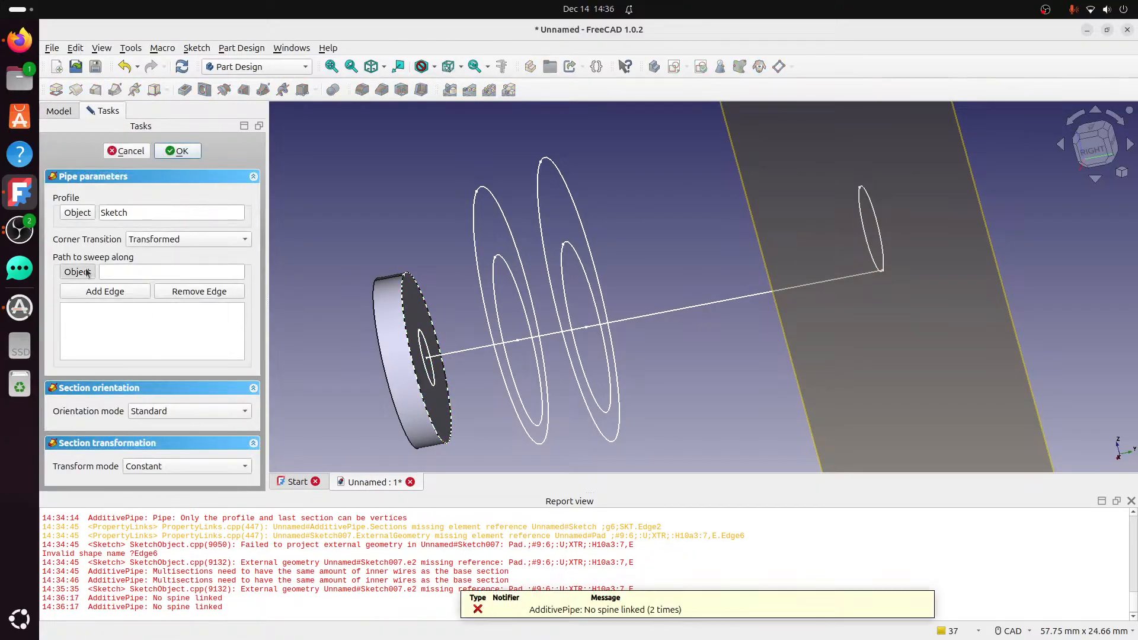
click(451, 354)
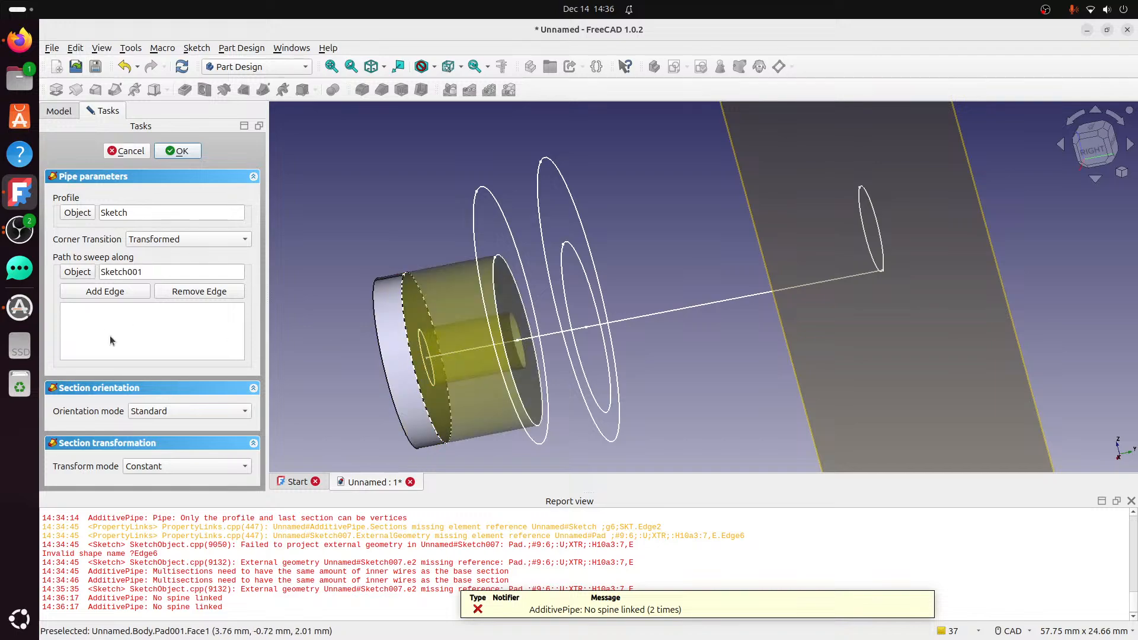
click(184, 468)
click(180, 477)
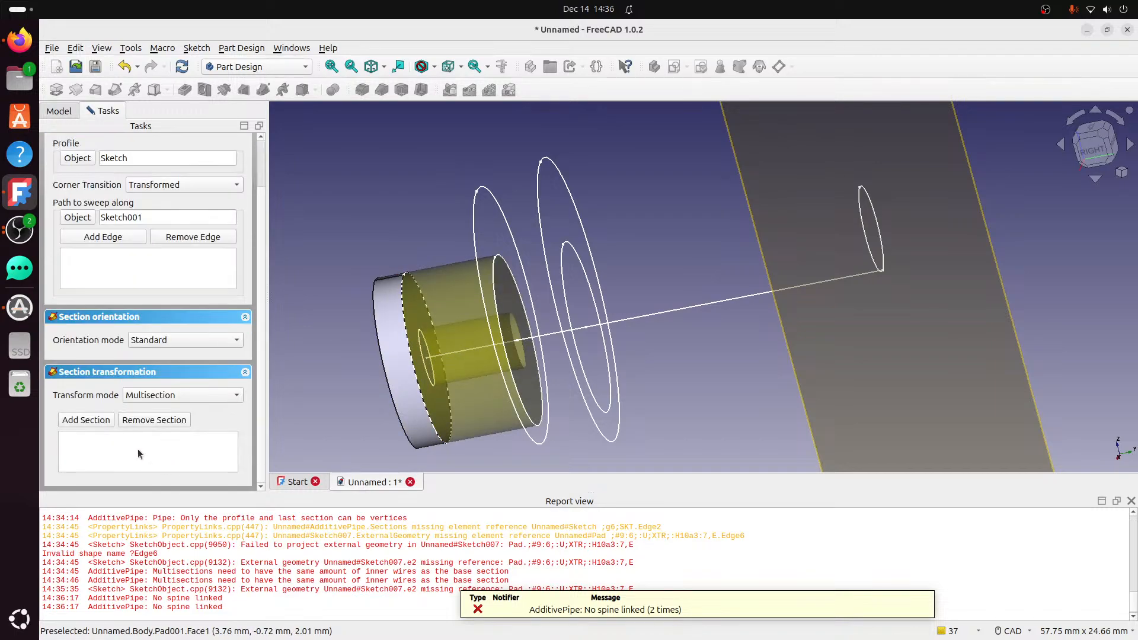
click(87, 420)
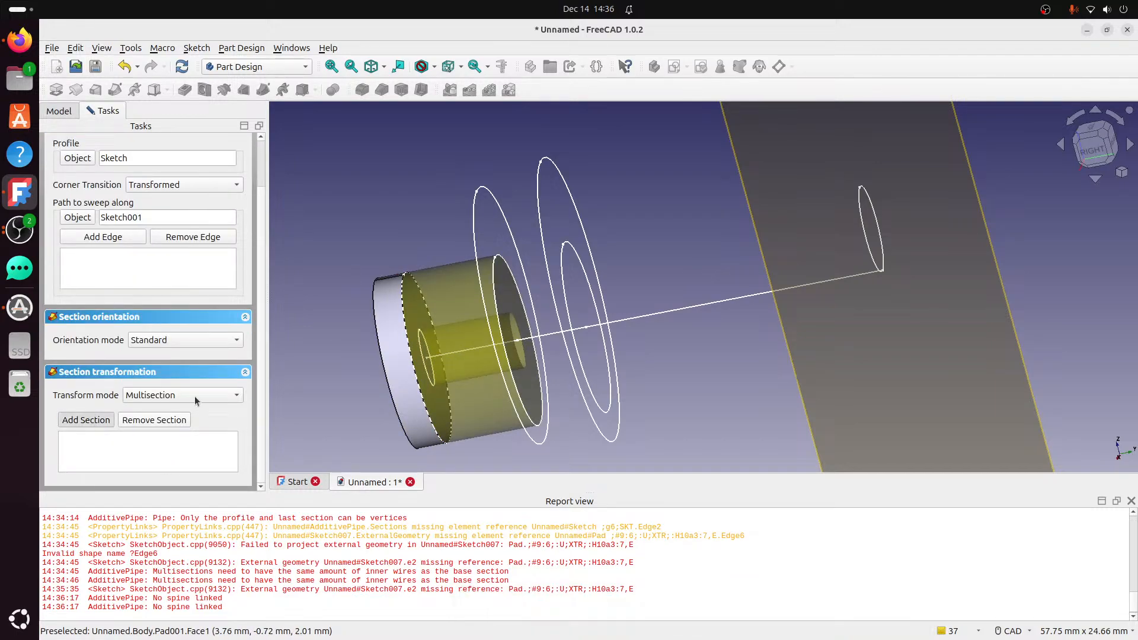
click(479, 205)
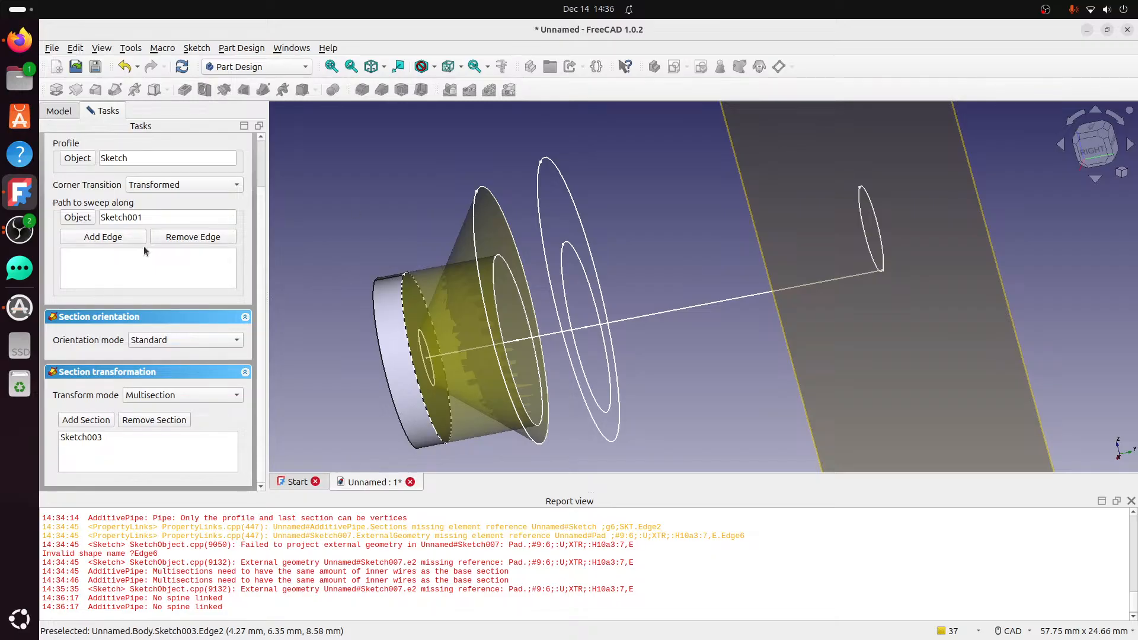
click(197, 399)
click(198, 399)
scroll(169, 261, up, 2)
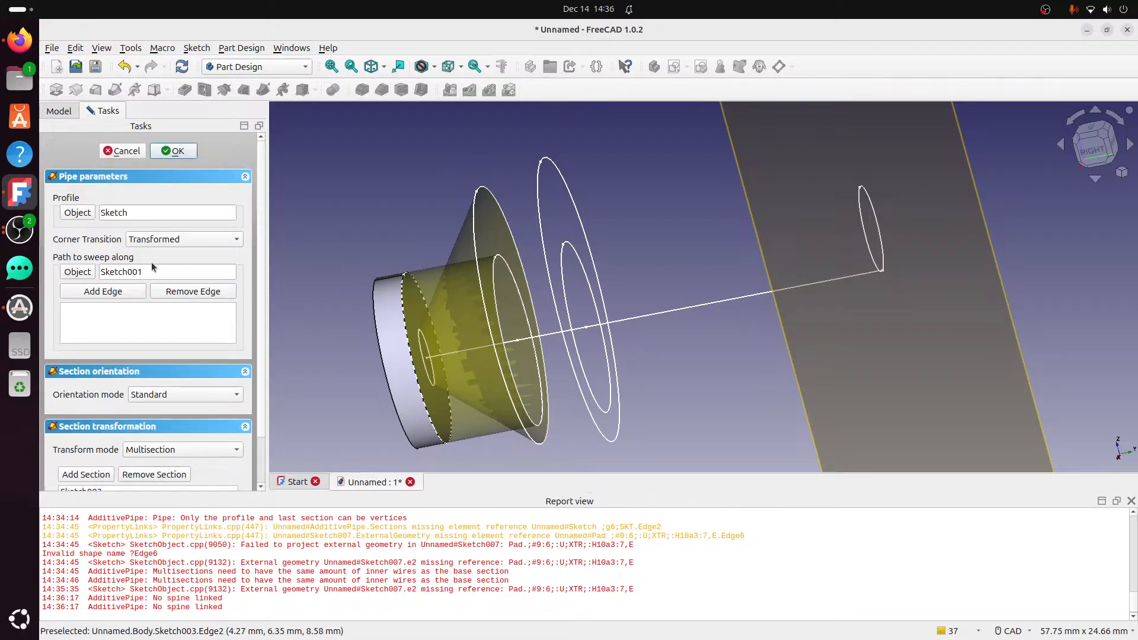
click(125, 151)
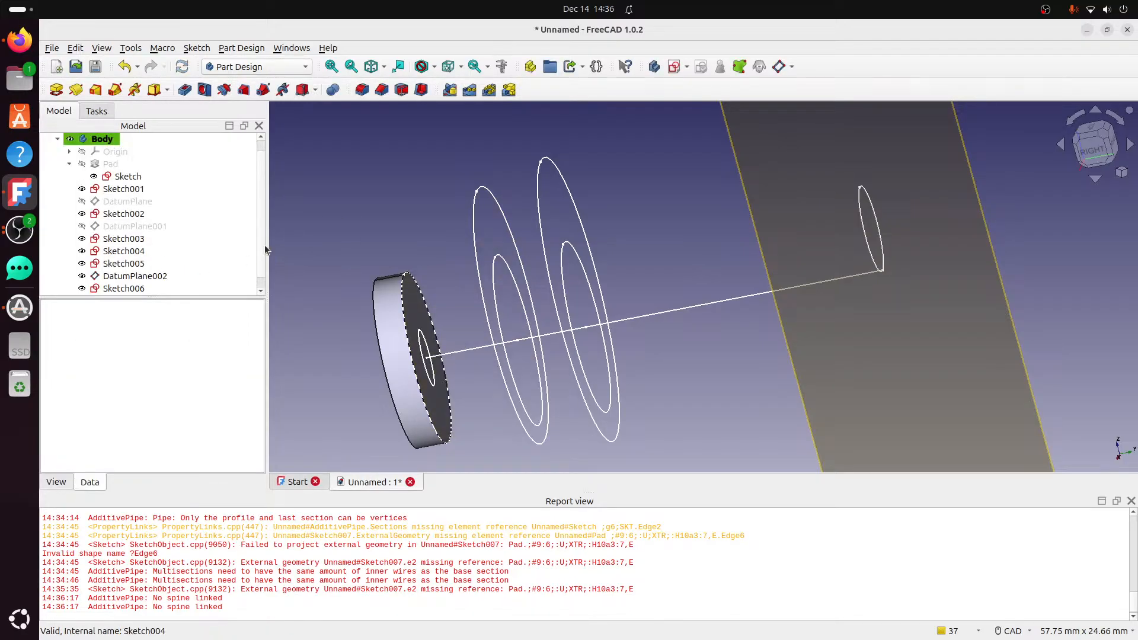
Duplicate the first pad's sketch within the body, leaving the XZ-plane dependency out of the copy.
scroll(263, 260, down, 1)
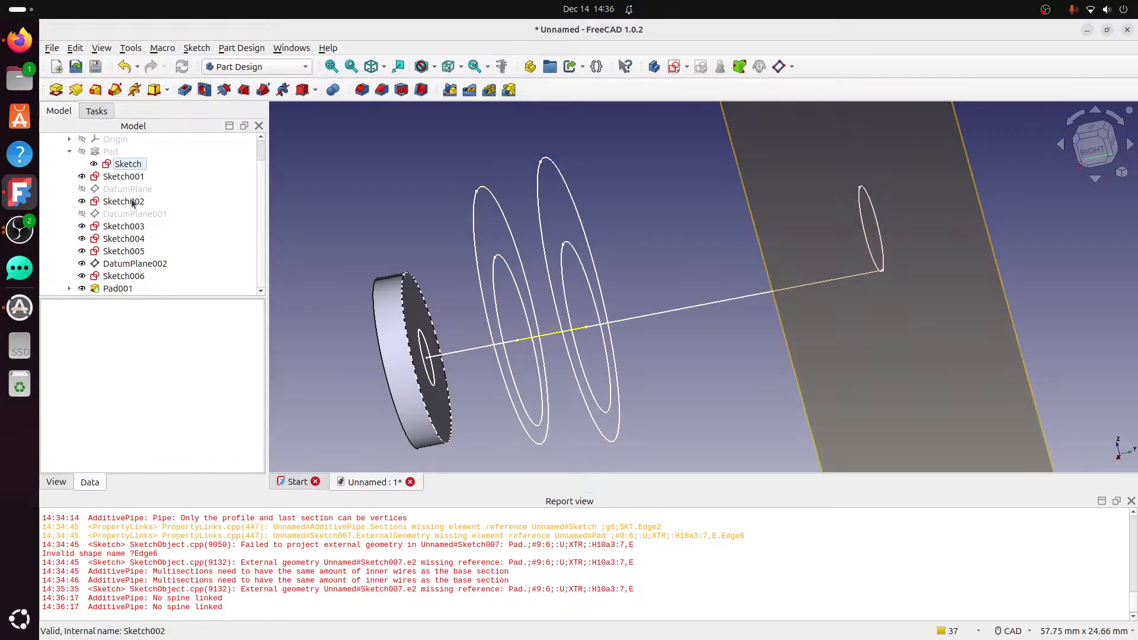
click(137, 167)
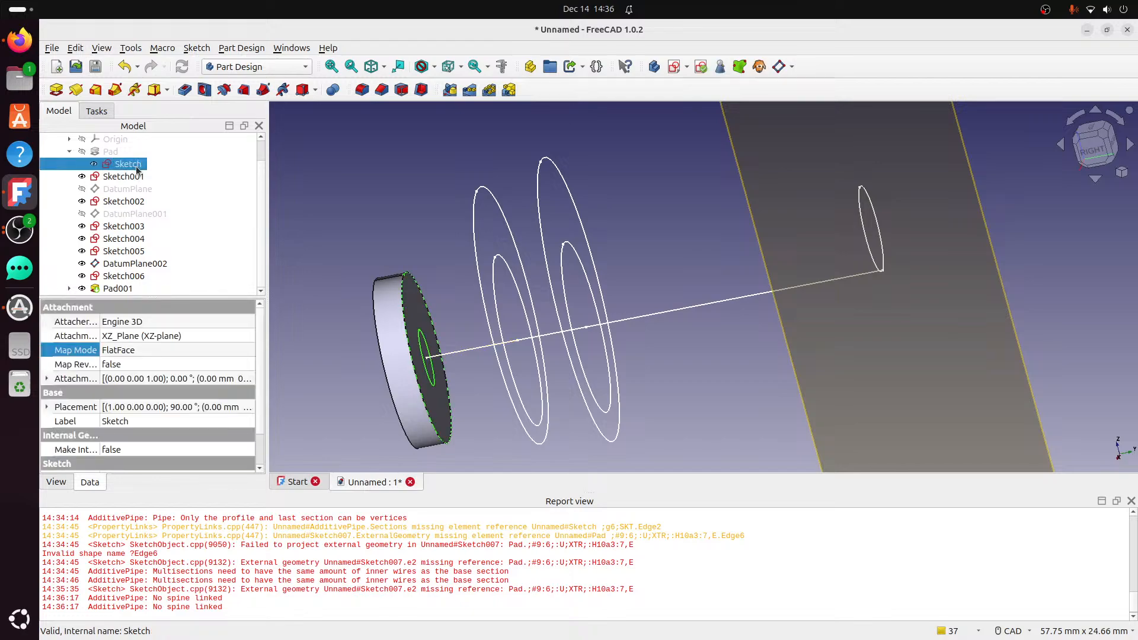
key(ctrl+e)
click(376, 292)
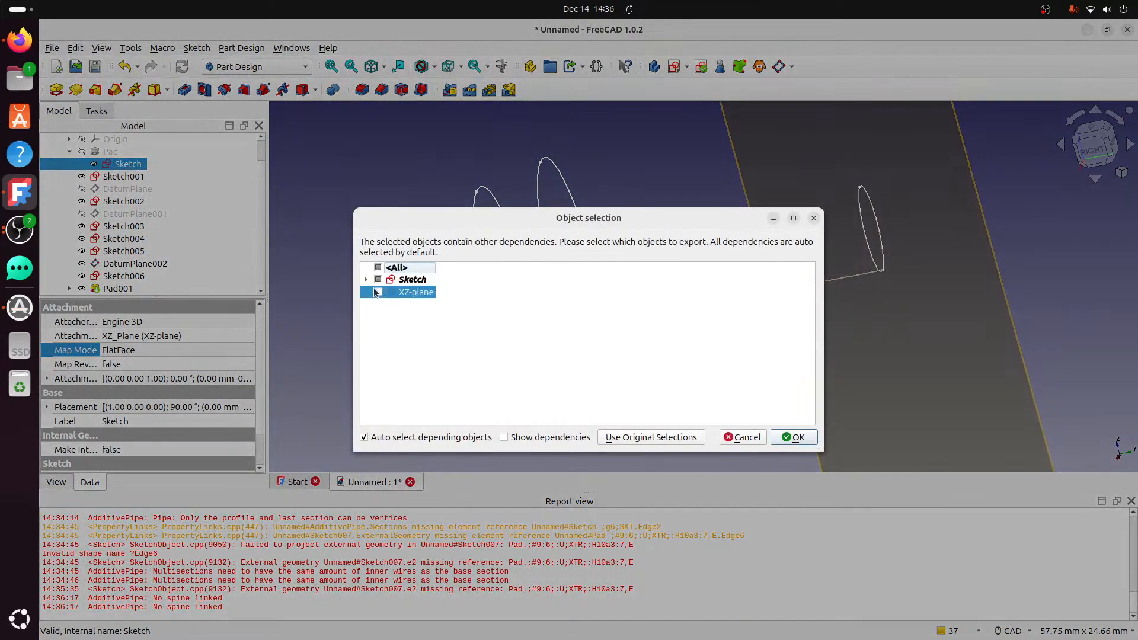
click(786, 442)
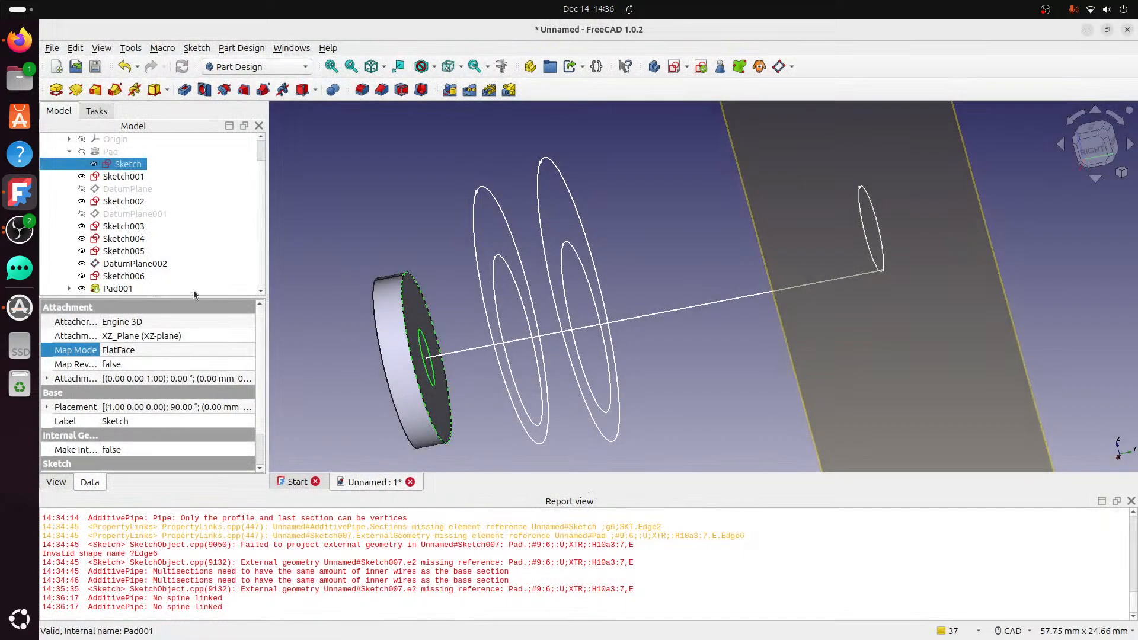
click(119, 262)
click(75, 291)
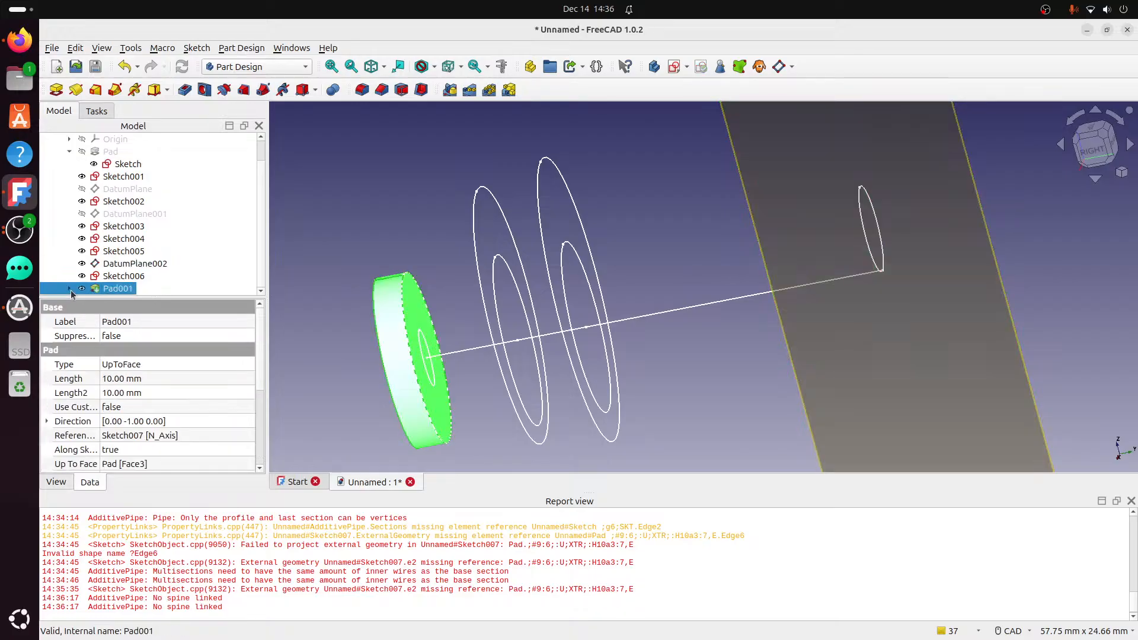
key(ctrl+v)
drag(125, 289, 140, 278)
click(366, 225)
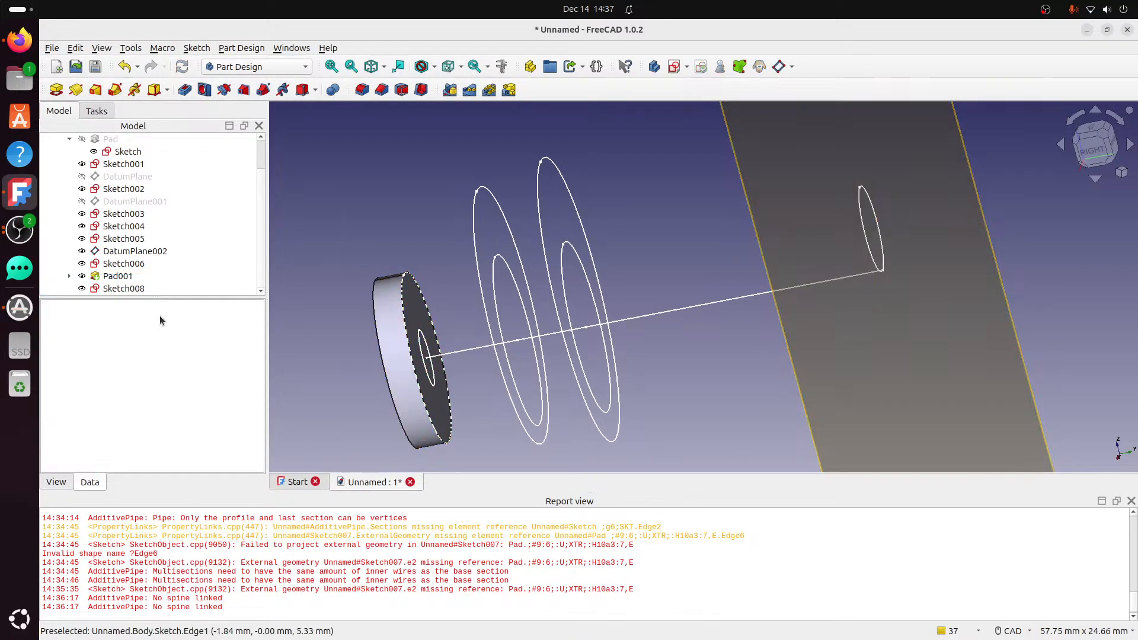
Start an additive pipe with the duplicated sketch, Sketch008, as profile and Sketch001 as the path to sweep along.
click(137, 288)
scroll(296, 200, up, 1)
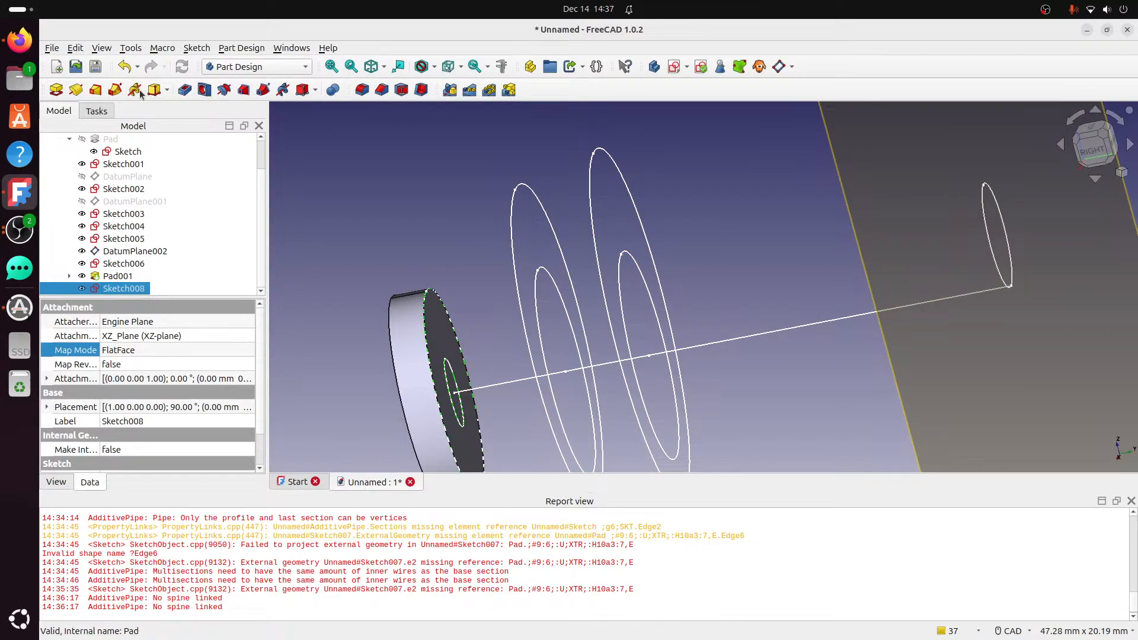
click(115, 90)
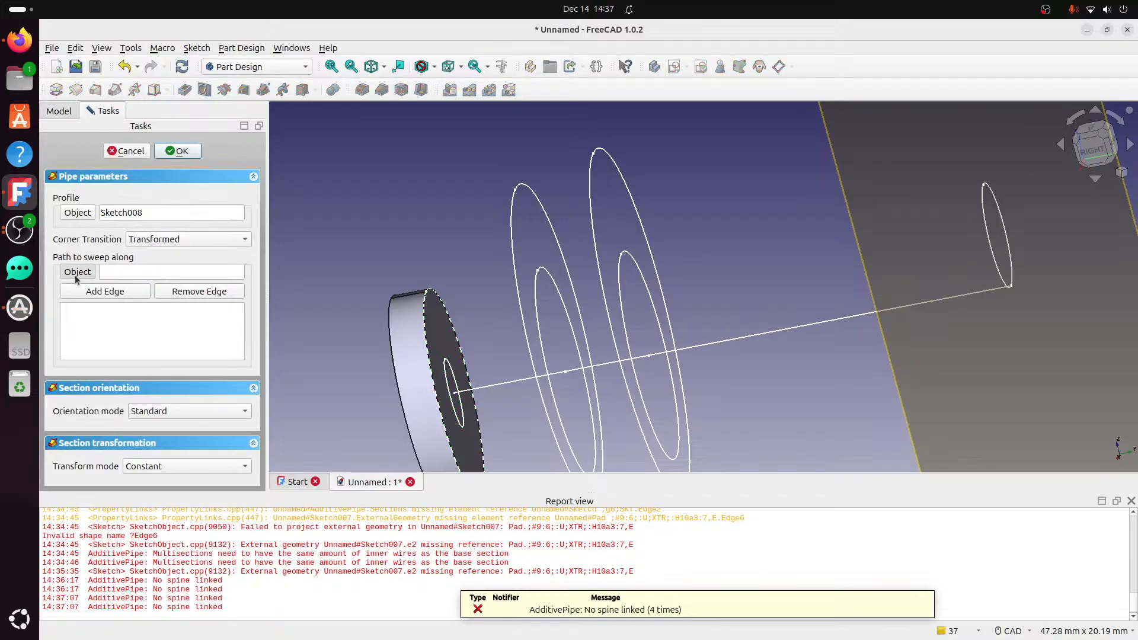
click(511, 387)
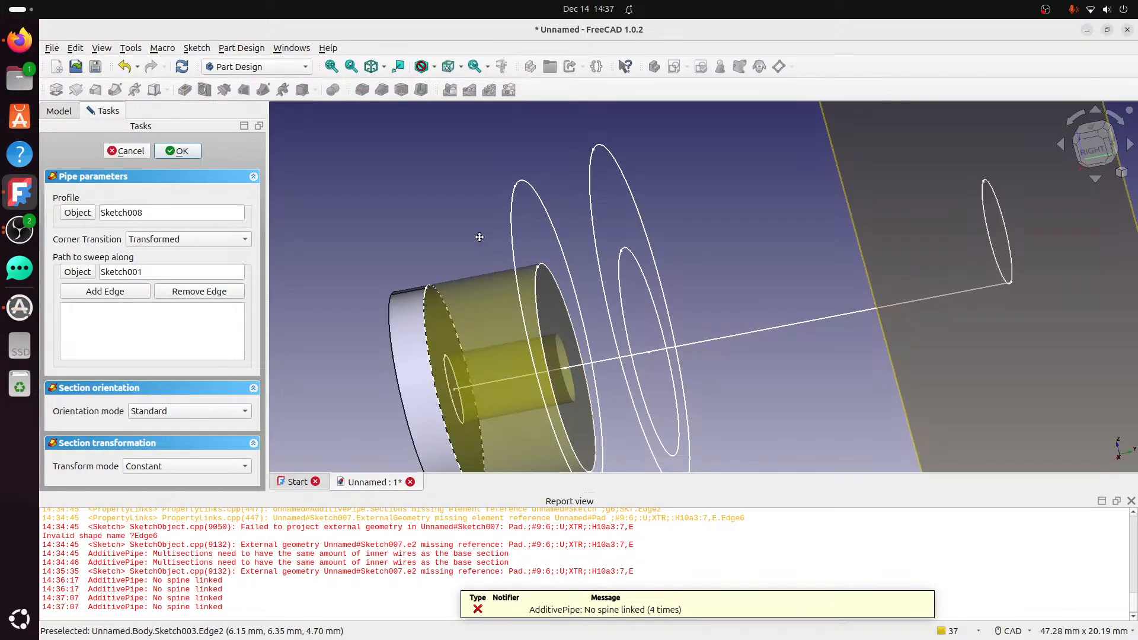
mouse_move(503, 265)
middle_down()
mouse_move(516, 242)
mouse_move(514, 263)
middle_up()
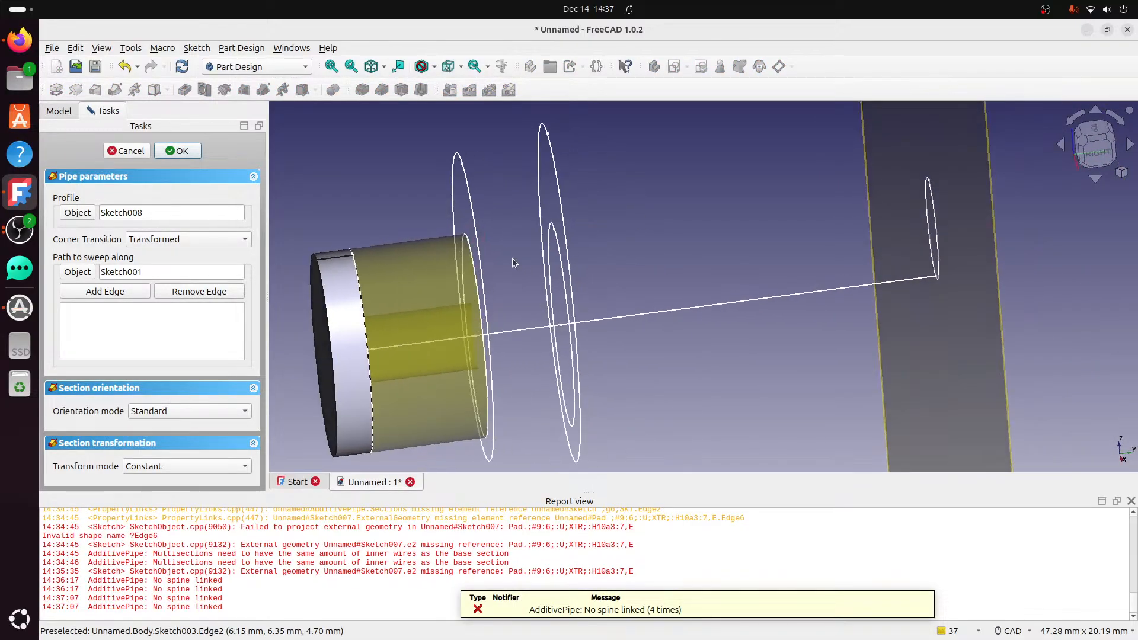
Try a Multisection transformation of the pipe with Sketch003 as the added section, and cancel the pipe.
click(157, 467)
click(151, 483)
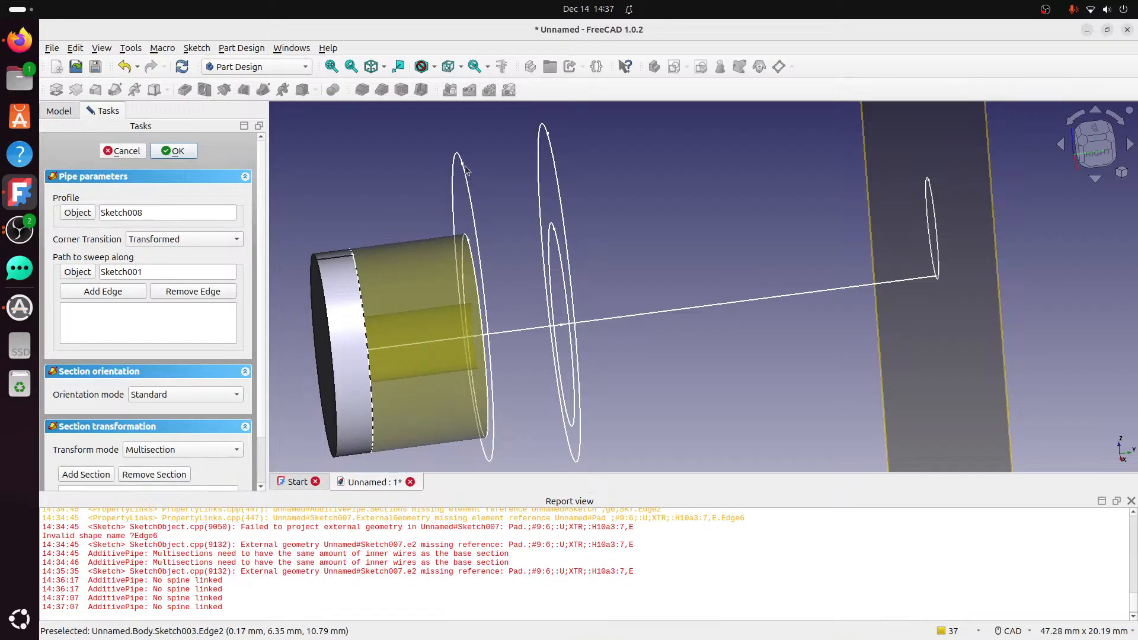
click(97, 473)
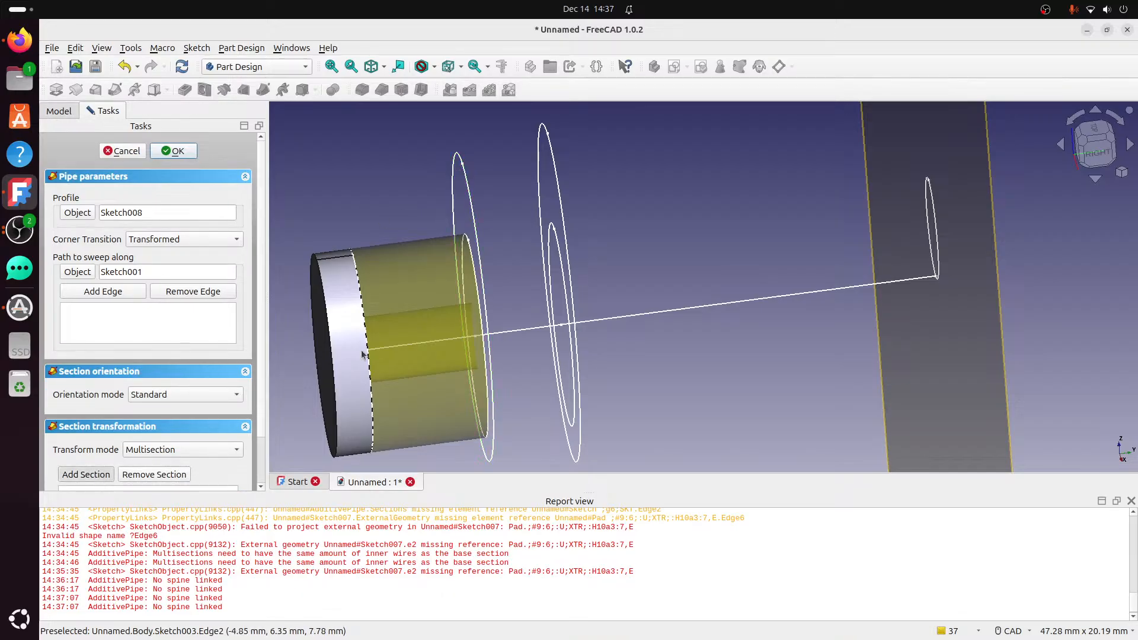
click(475, 211)
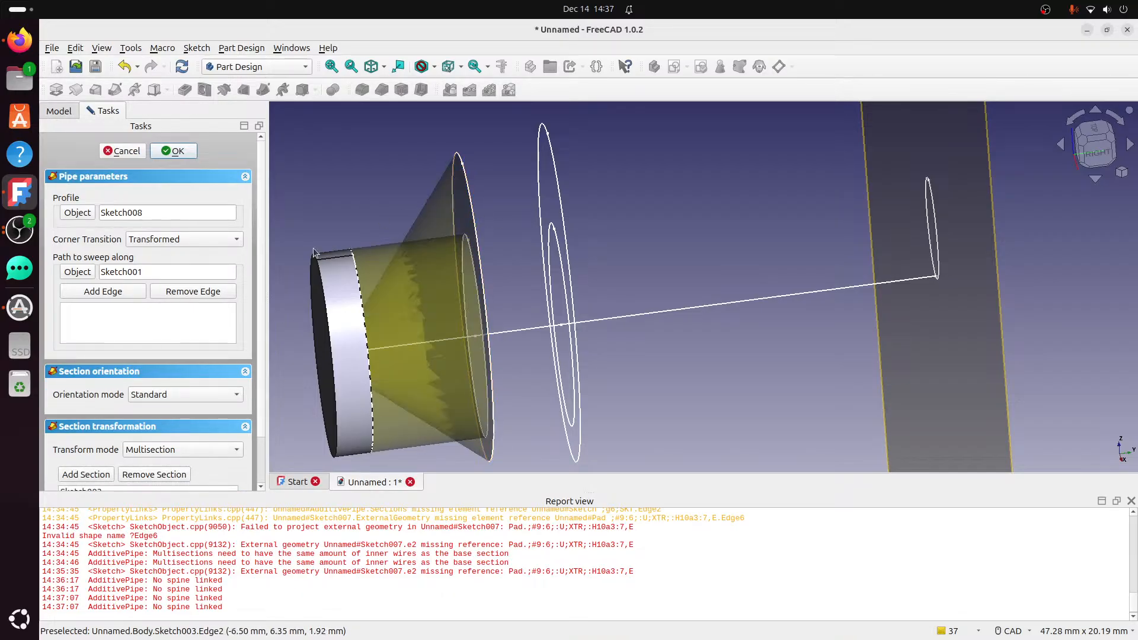
click(122, 151)
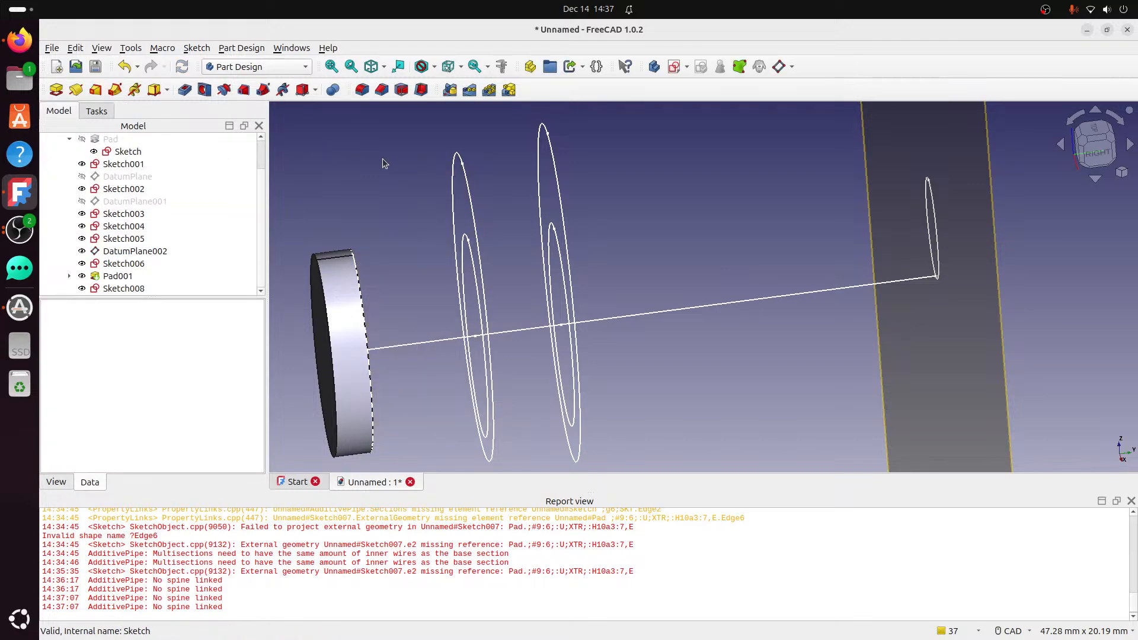
Set the inner ellipse's height in Sketch003 to 12.5 mm and close the sketch.
middle_drag(383, 163, 511, 183)
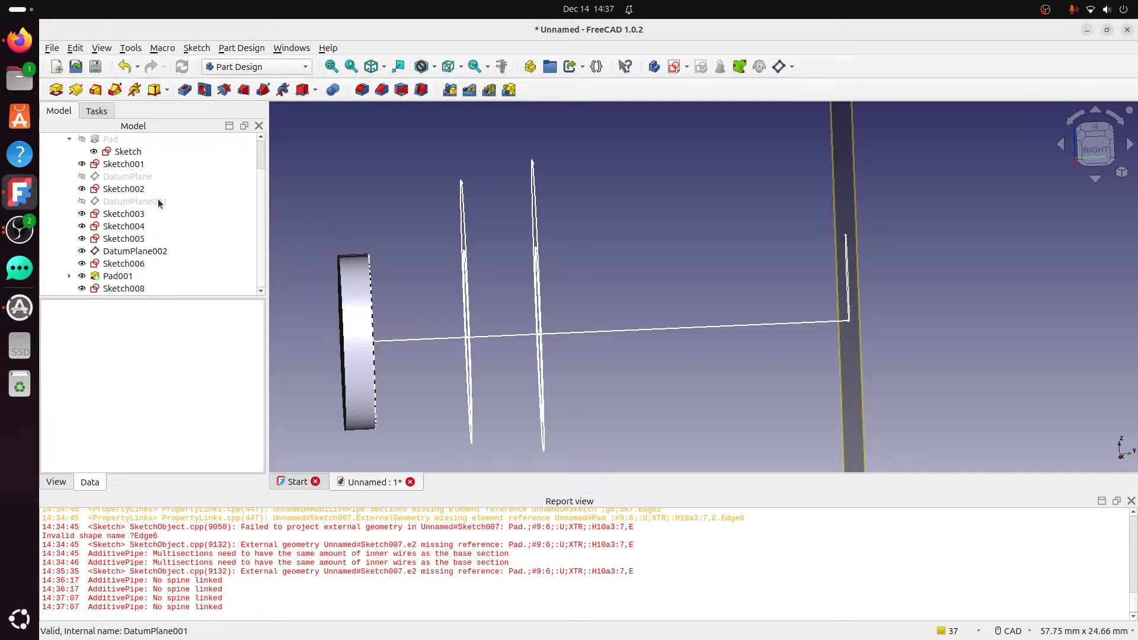
middle_drag(441, 274, 409, 277)
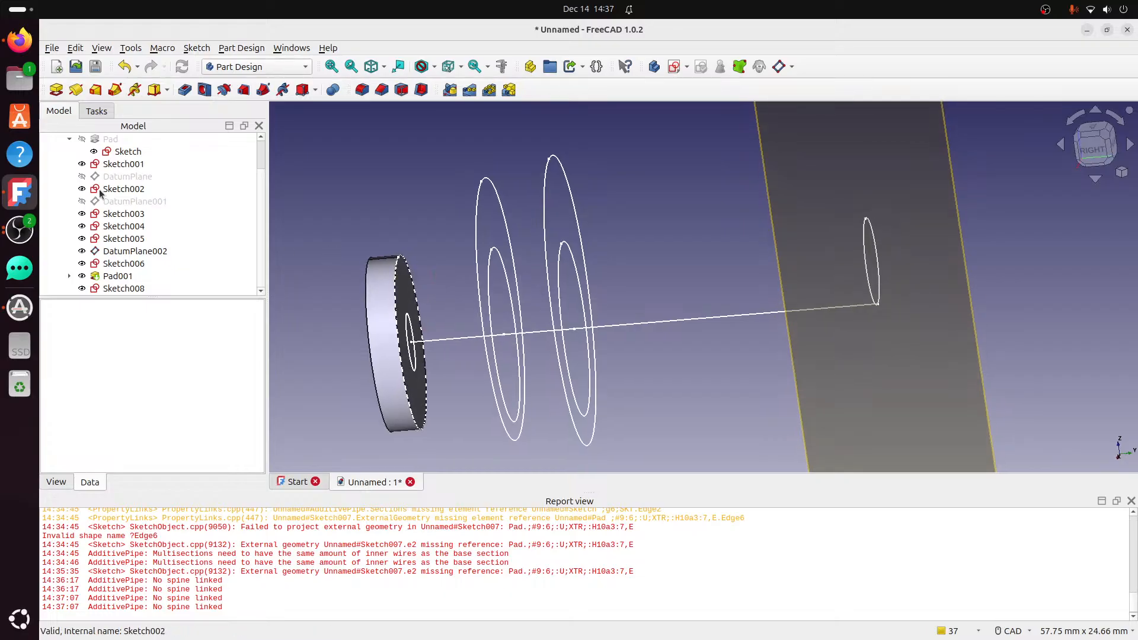
click(137, 190)
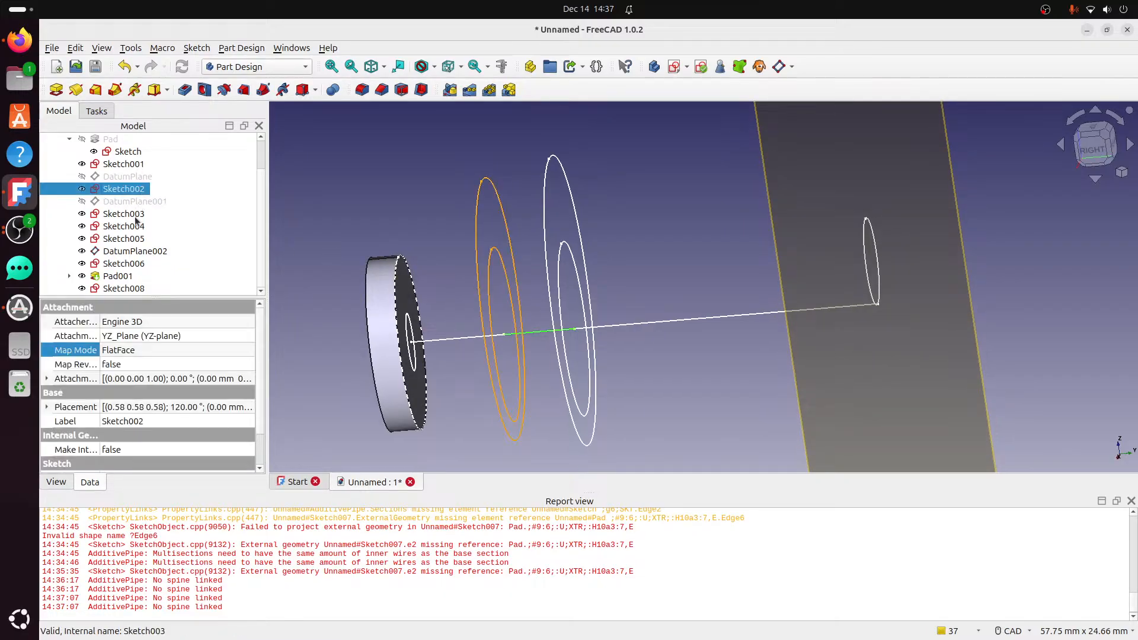
click(137, 216)
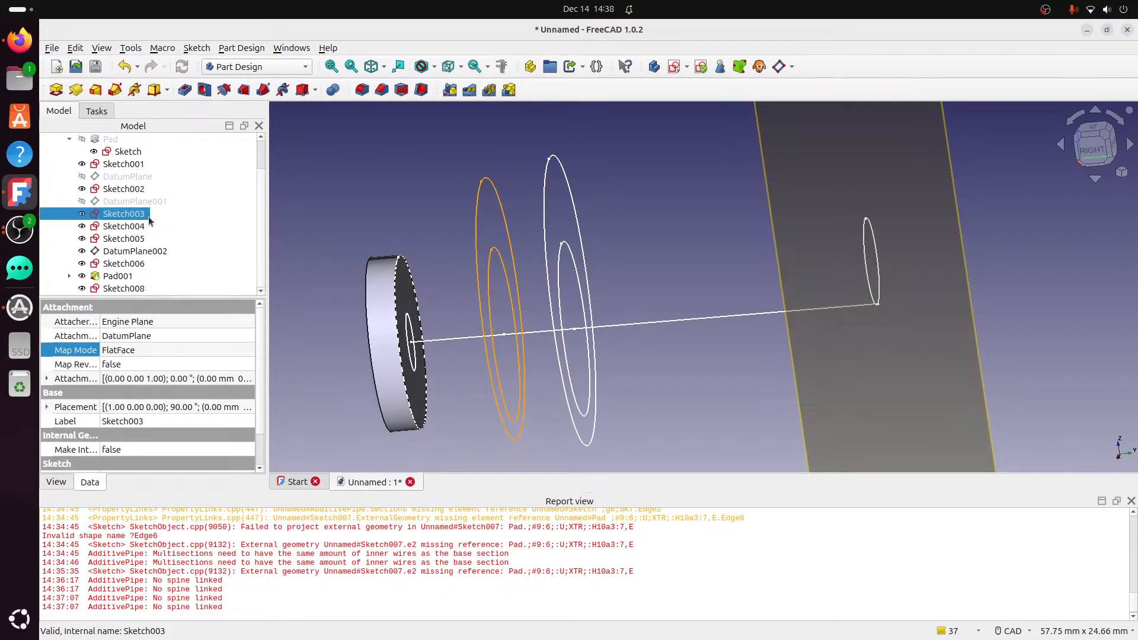
double_click(118, 213)
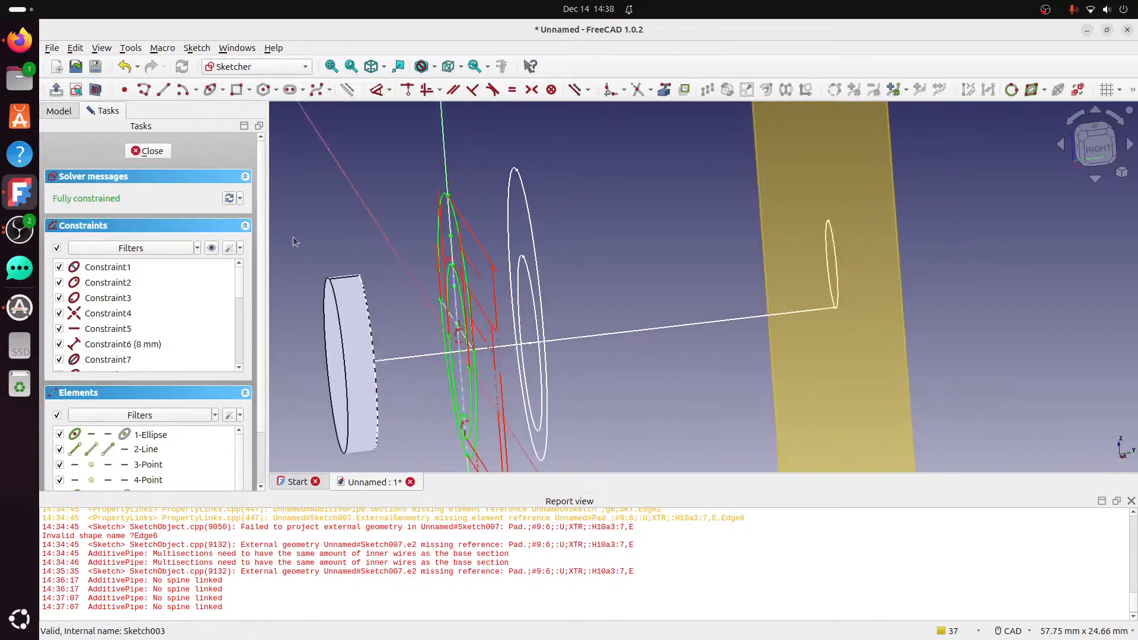
mouse_move(775, 306)
middle_down()
mouse_move(736, 318)
mouse_move(724, 254)
middle_up()
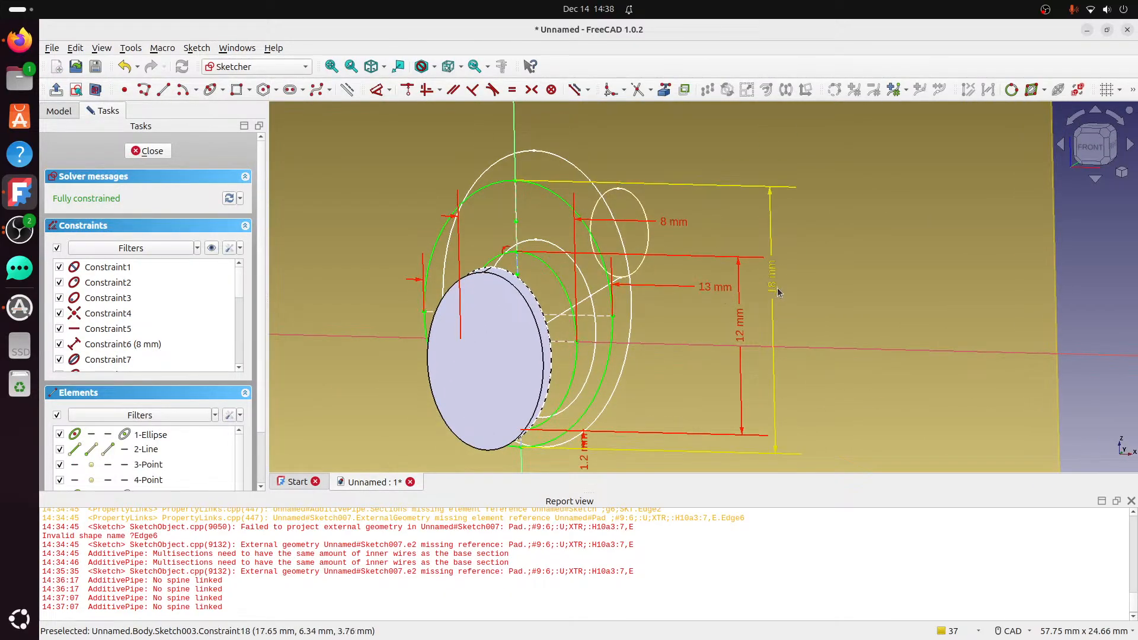
mouse_move(735, 325)
mouse_down()
mouse_move(690, 326)
mouse_move(759, 327)
mouse_move(750, 333)
mouse_up()
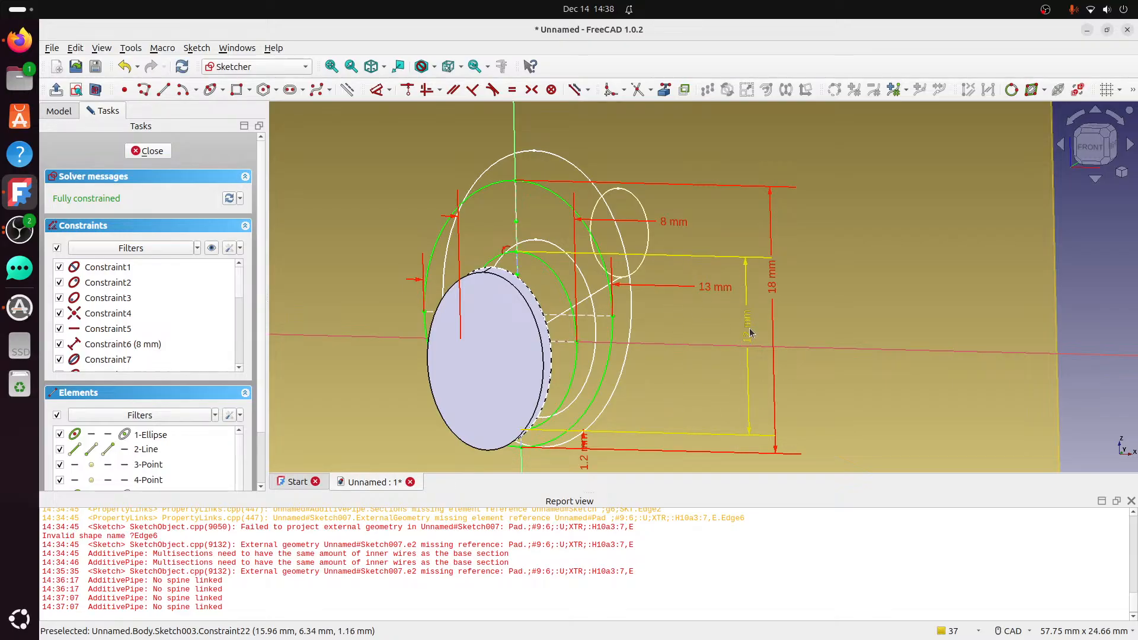
double_click(750, 333)
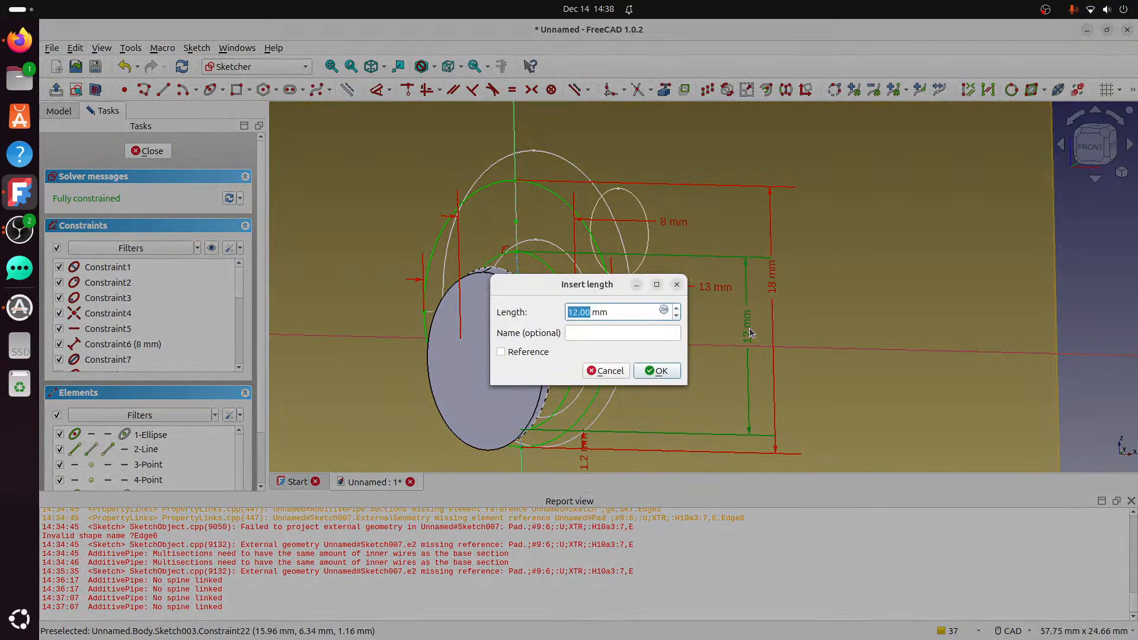
text(12.5)
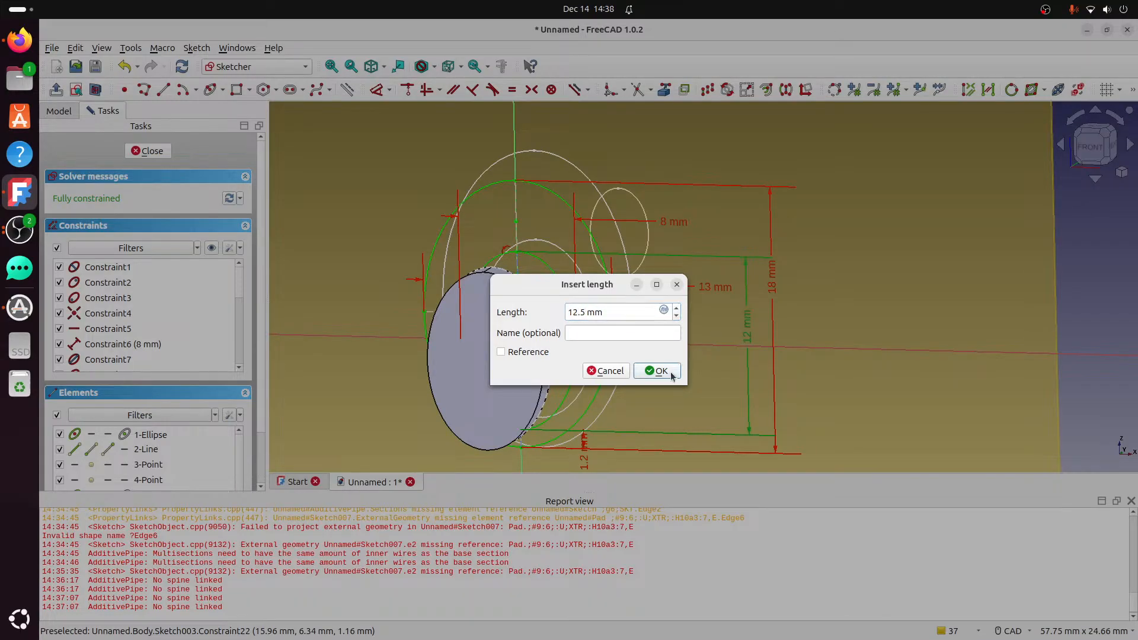
click(677, 367)
middle_drag(634, 356, 572, 340)
click(149, 150)
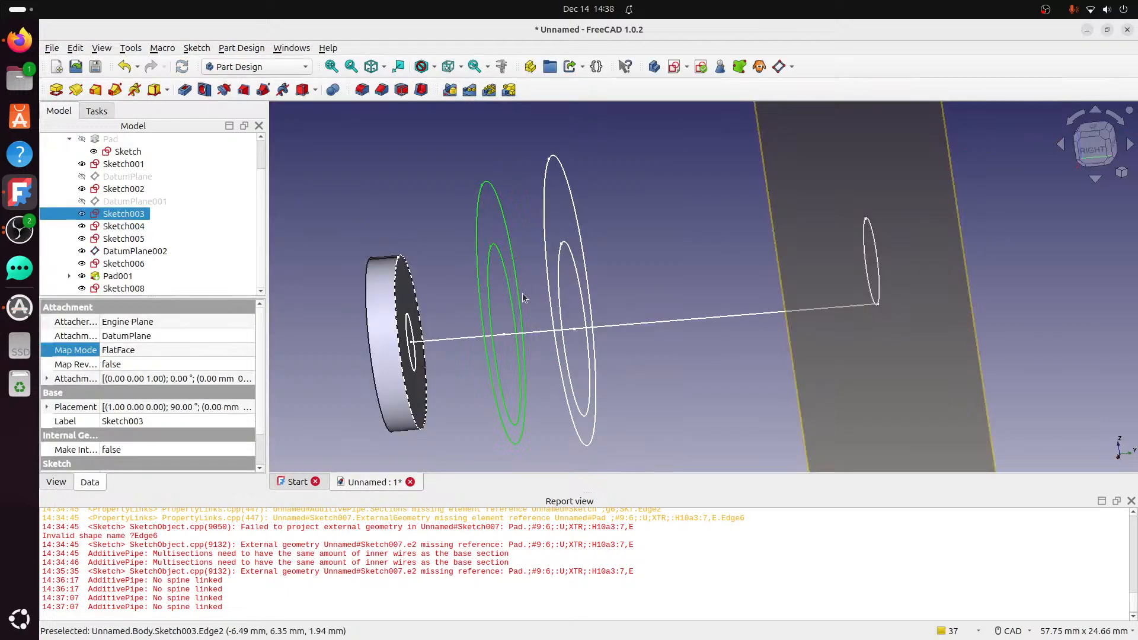
Create an additive pipe with Sketch008 as the profile and Sketch001 as the path to sweep along.
key(3)
middle_drag(665, 268, 713, 231)
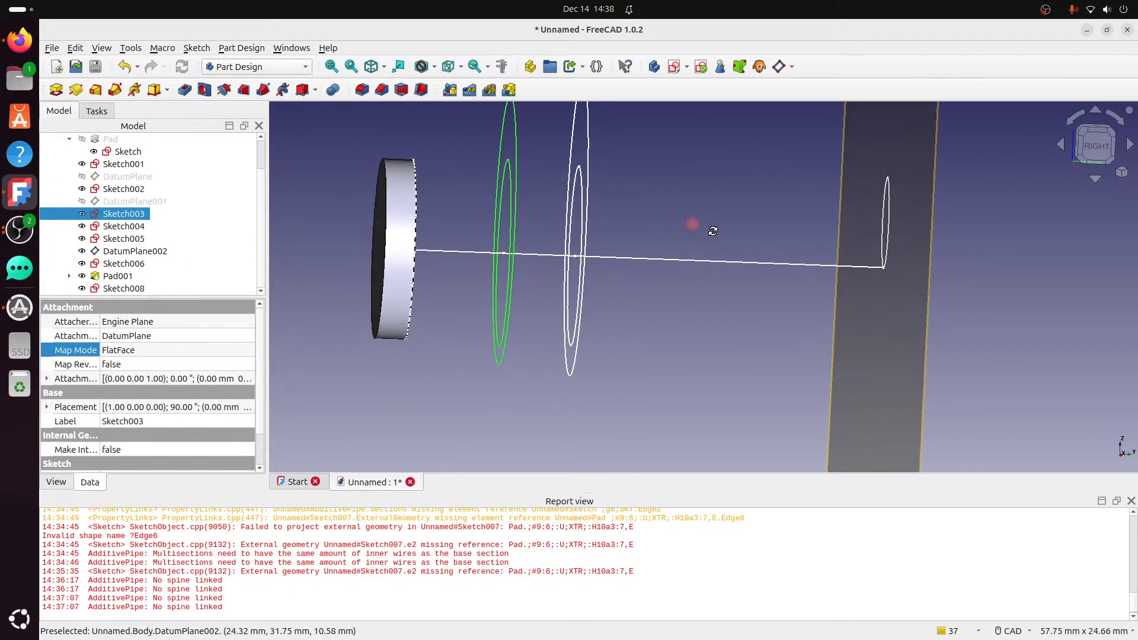
click(1078, 137)
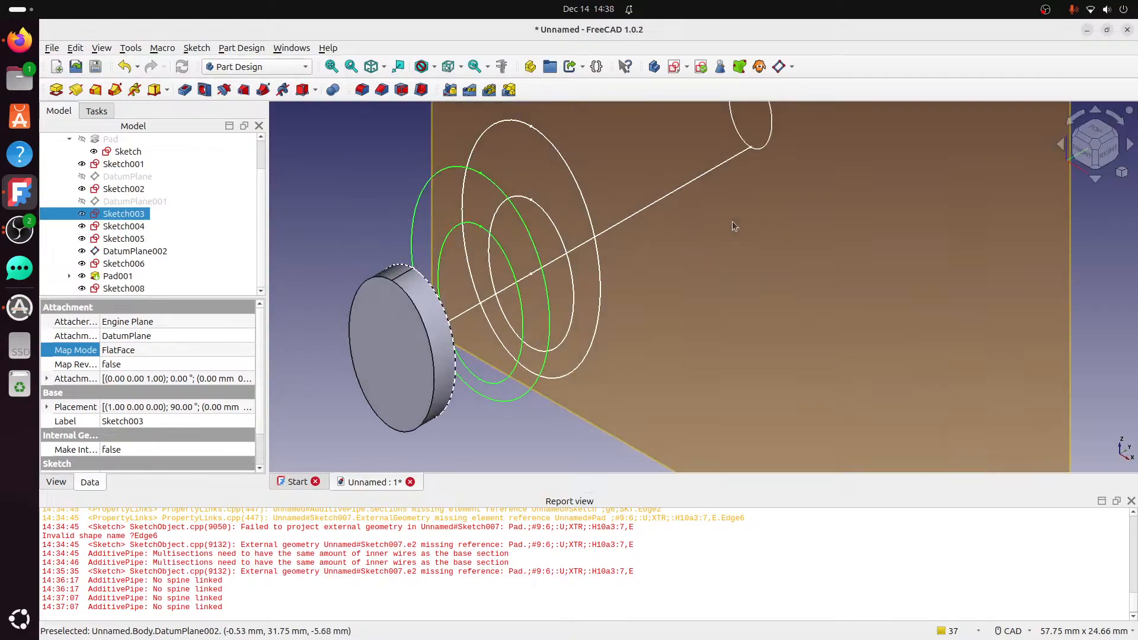
click(360, 188)
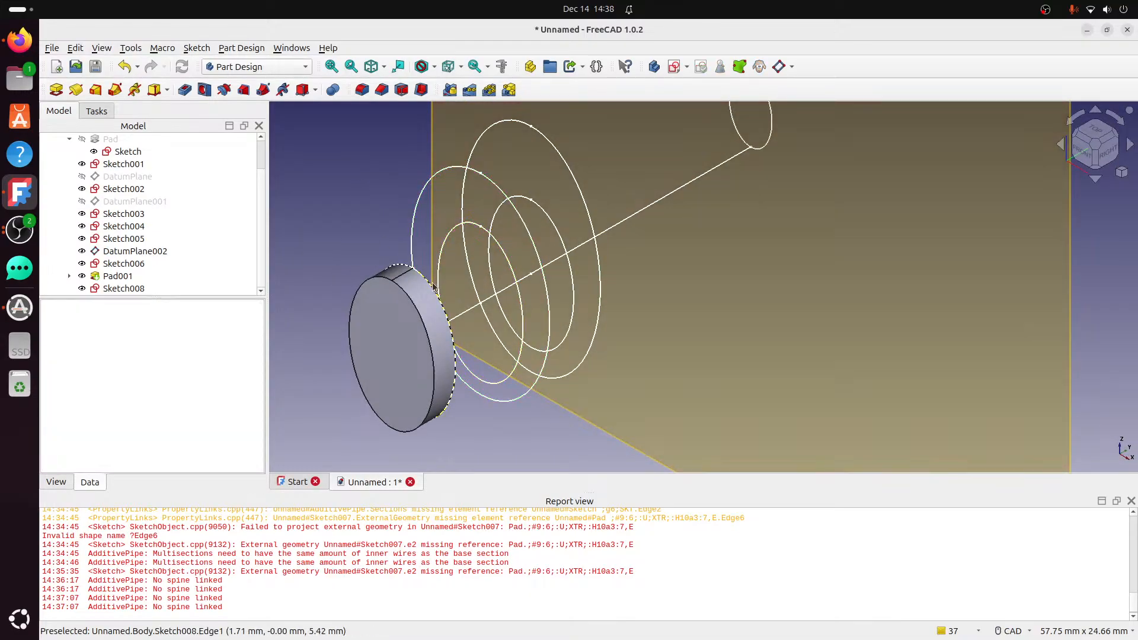
click(141, 290)
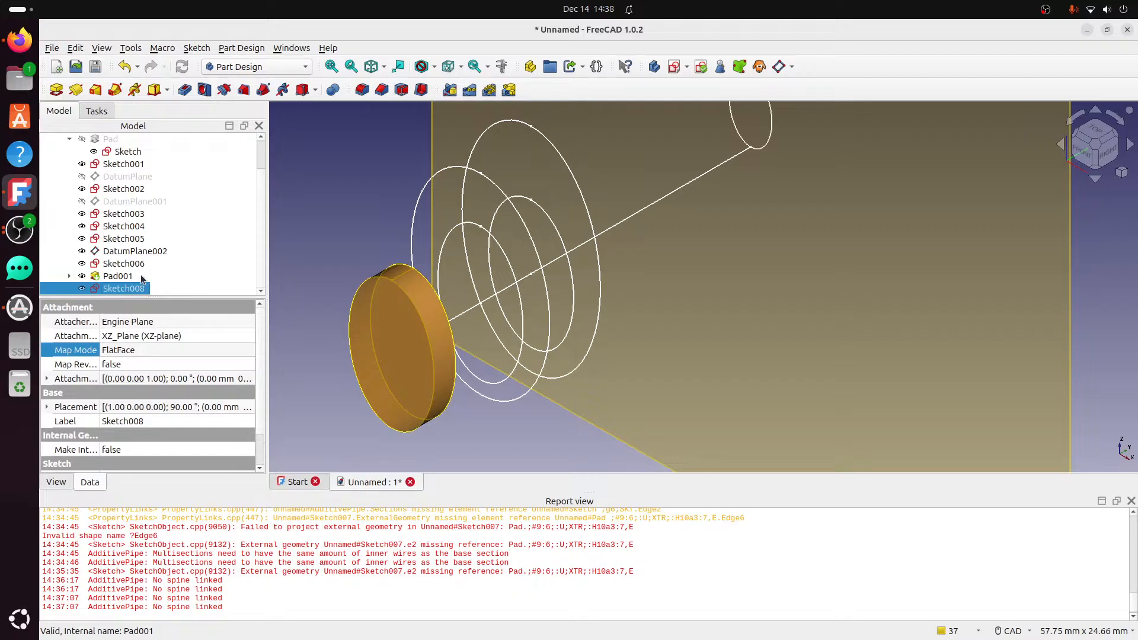
click(115, 89)
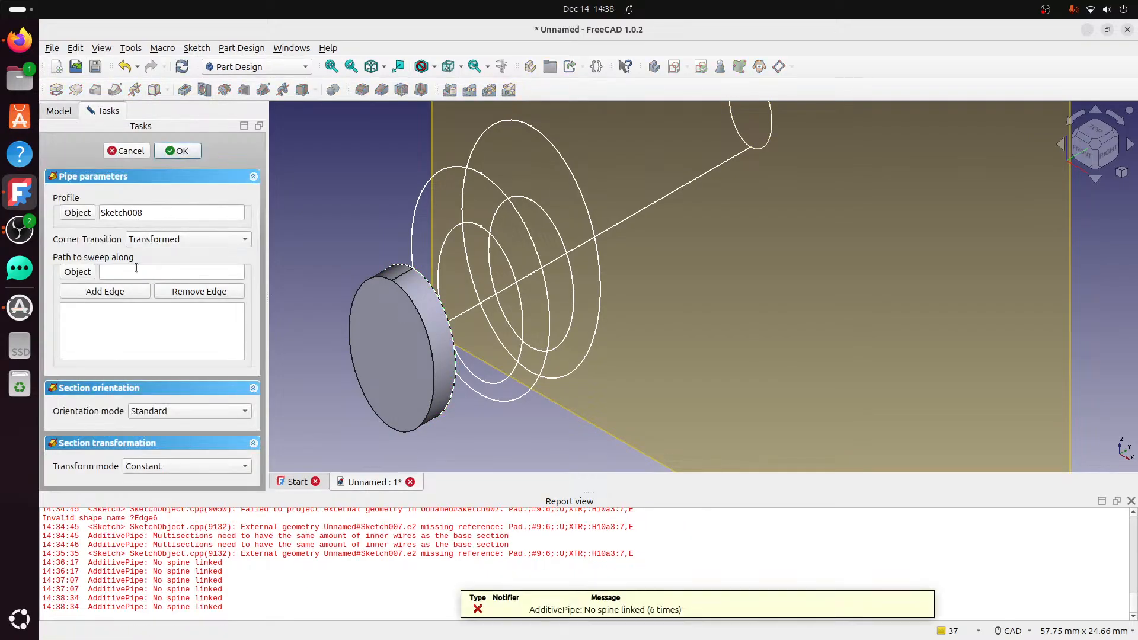
click(80, 274)
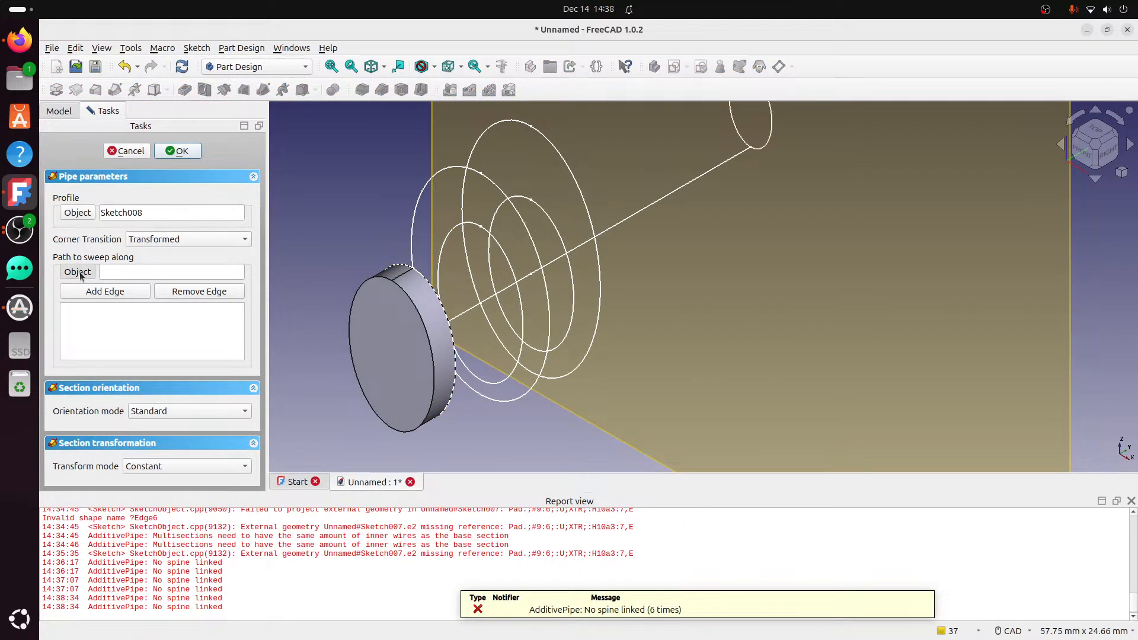
click(451, 320)
Set the pipe's transform mode to Multisection and add Sketch003 as a section.
click(167, 466)
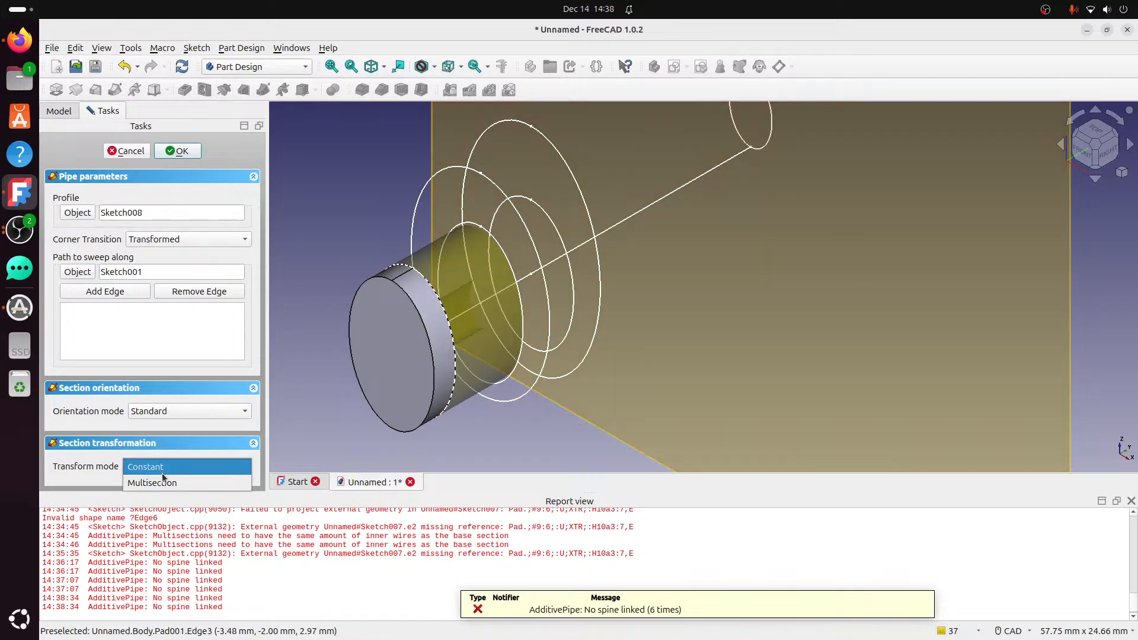
click(162, 480)
click(86, 474)
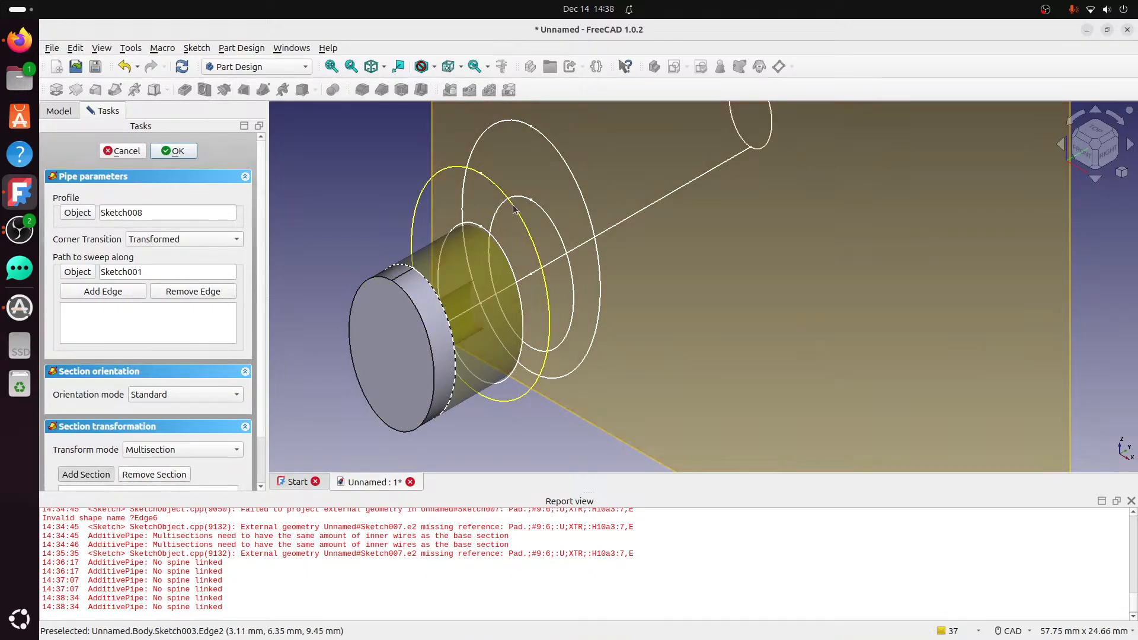
click(513, 205)
Try the Frenet and Auxiliary orientation modes for the pipe, and return the mode to Standard.
middle_drag(469, 341, 396, 310)
click(1096, 145)
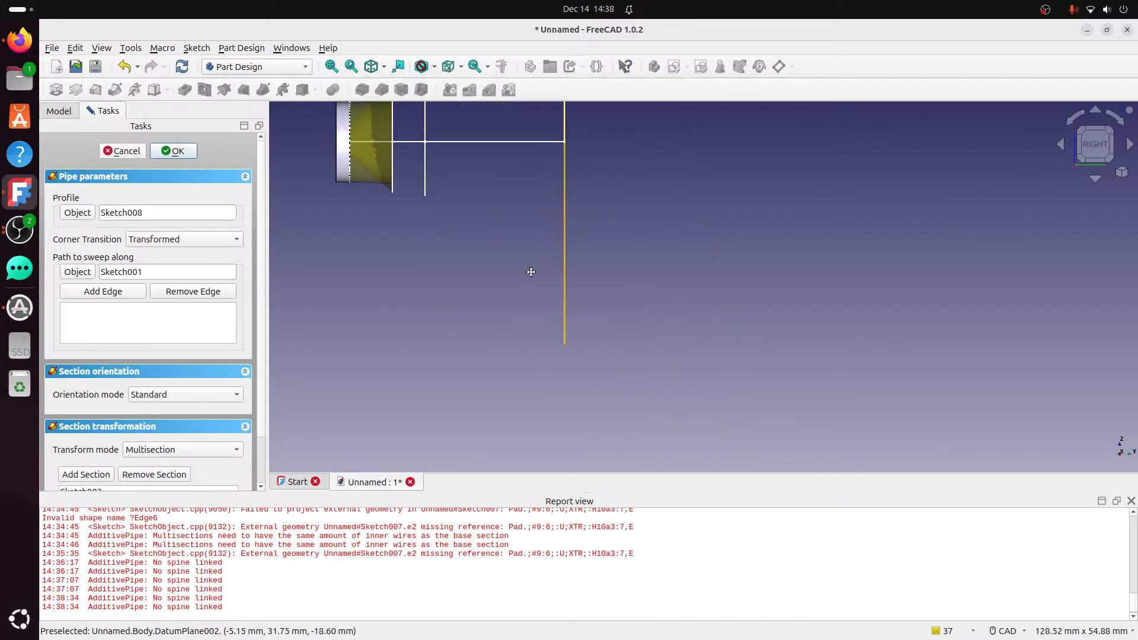
scroll(506, 297, up, 2)
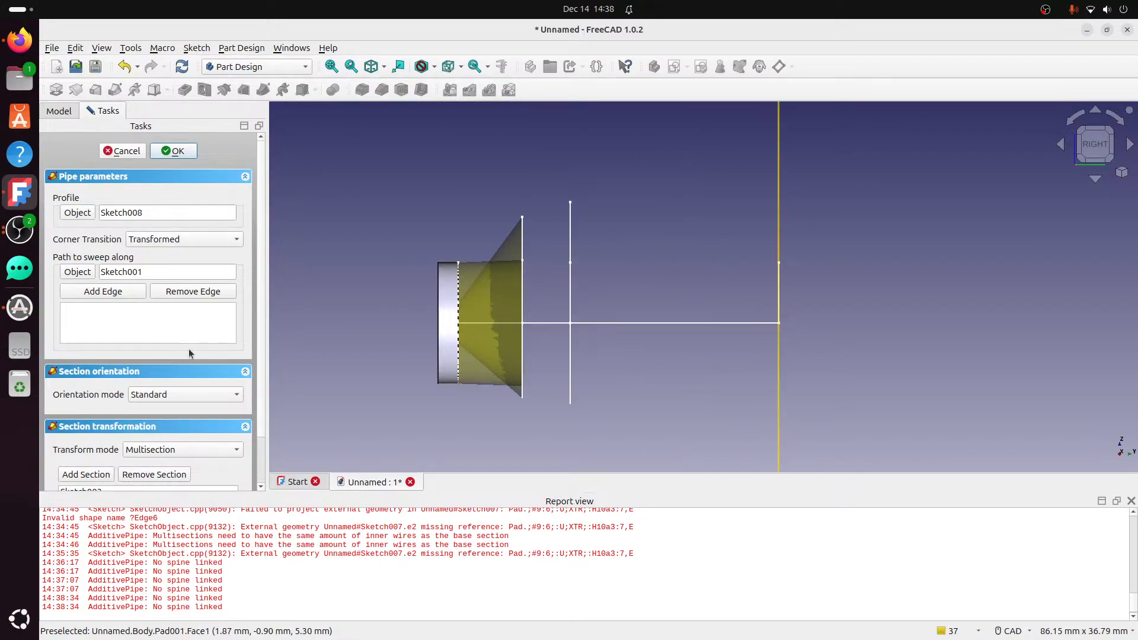
click(225, 395)
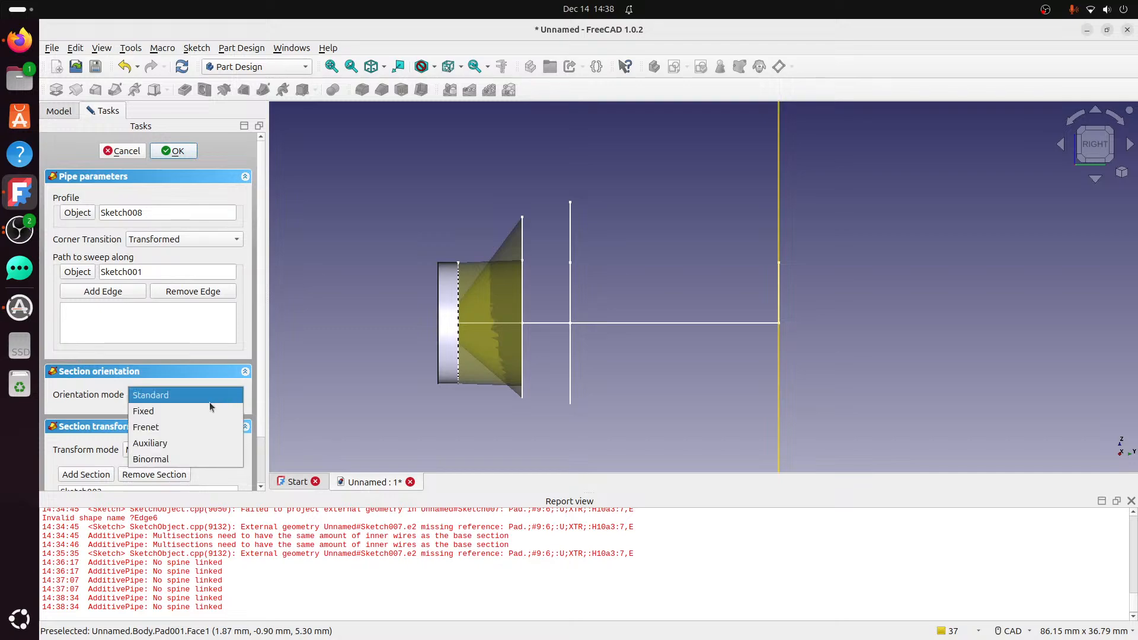
click(197, 427)
click(207, 394)
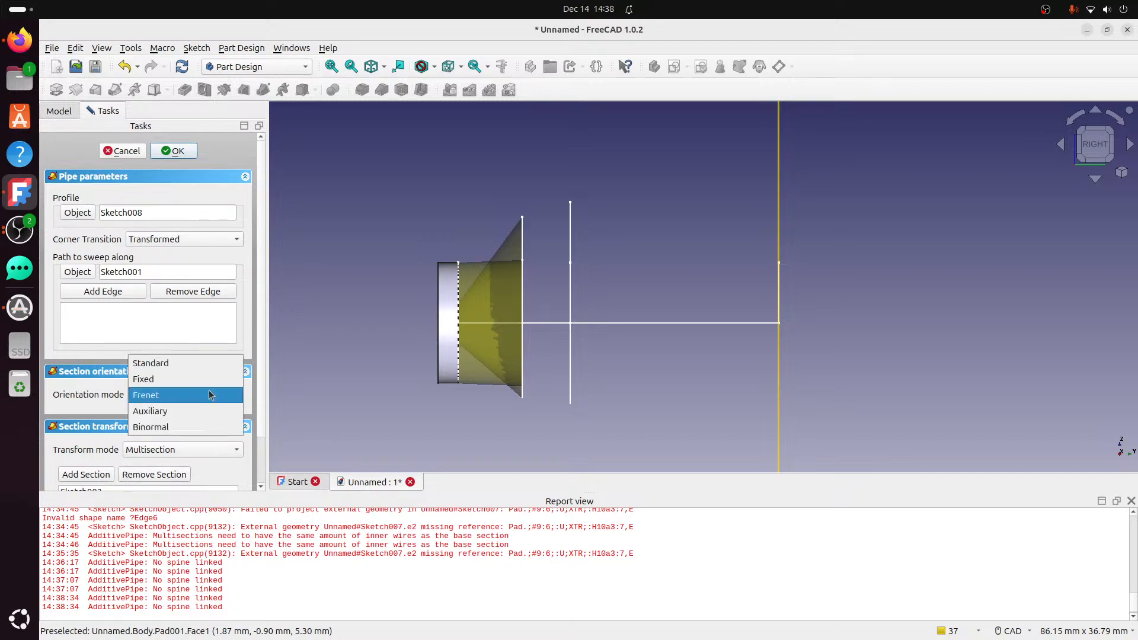
click(195, 406)
scroll(193, 403, down, 2)
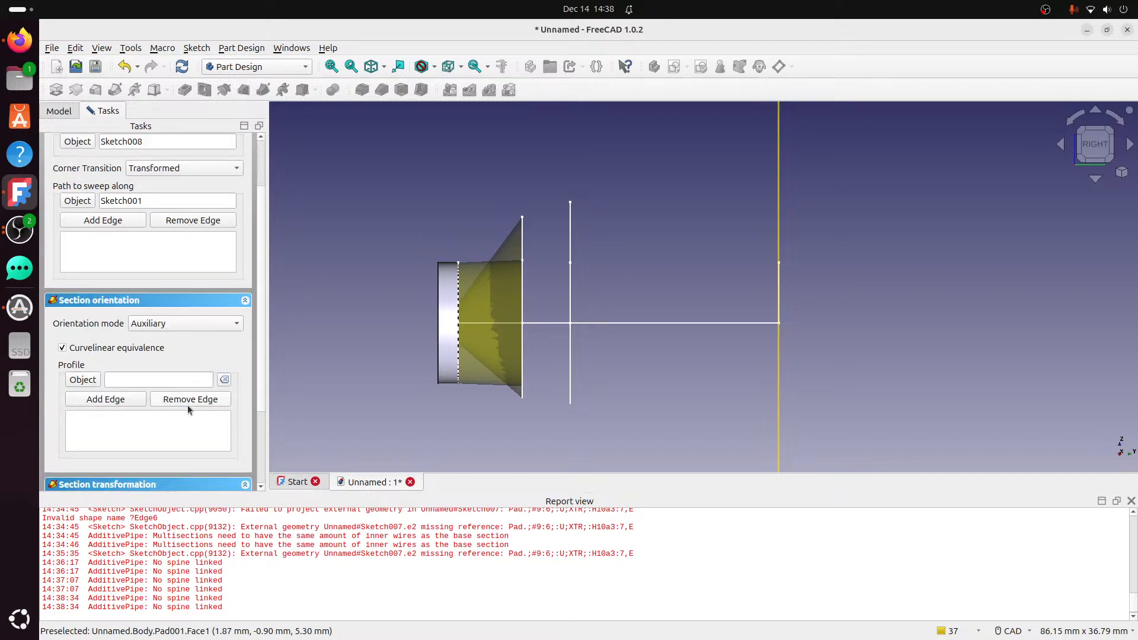
scroll(187, 404, down, 3)
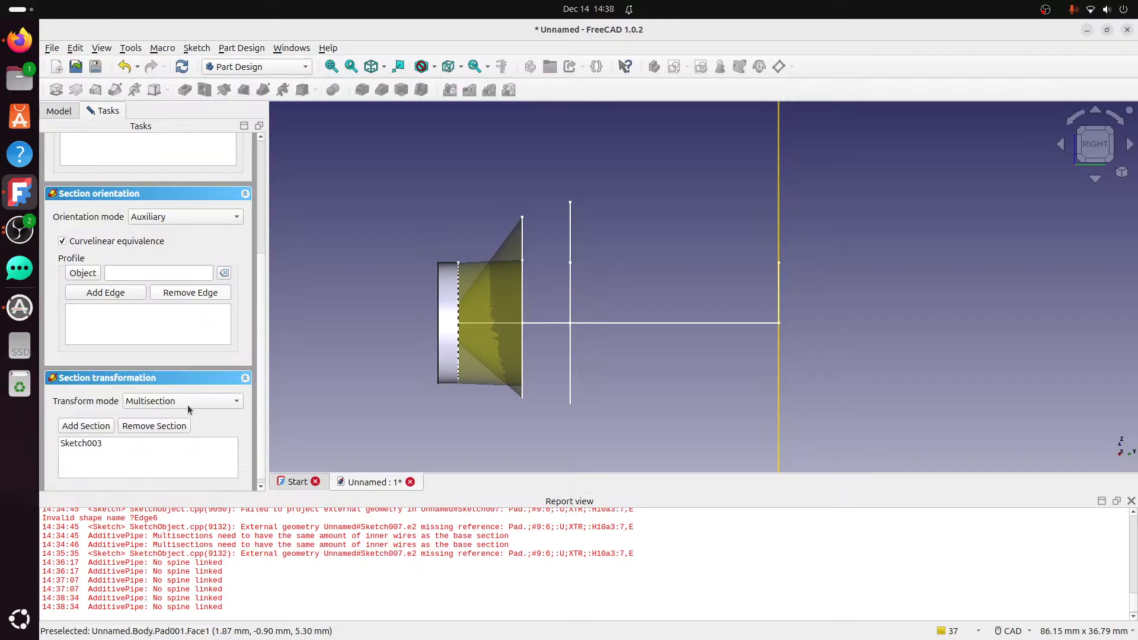
scroll(187, 405, up, 2)
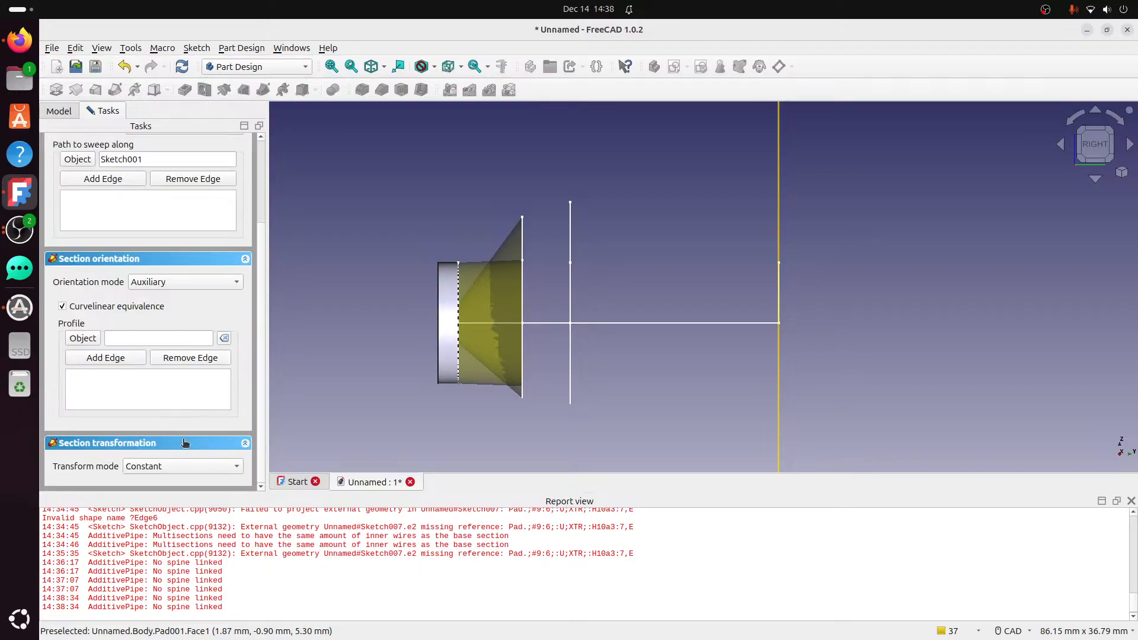
click(224, 284)
click(166, 232)
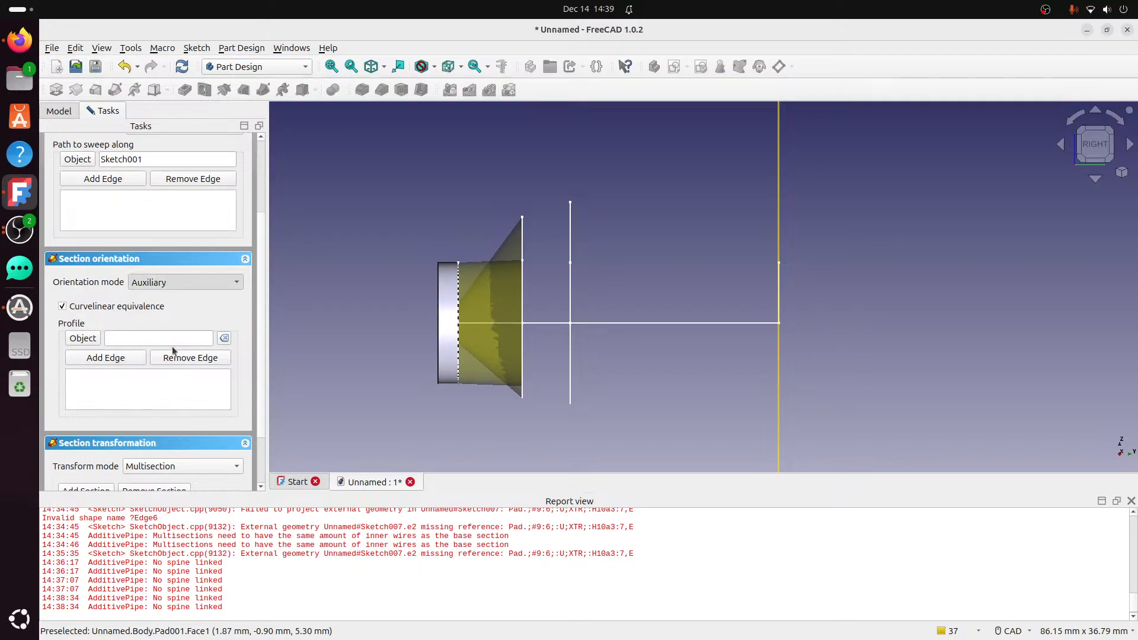
Try the Right Corner transition for the pipe, and set the corner transition to Round Corner.
click(233, 187)
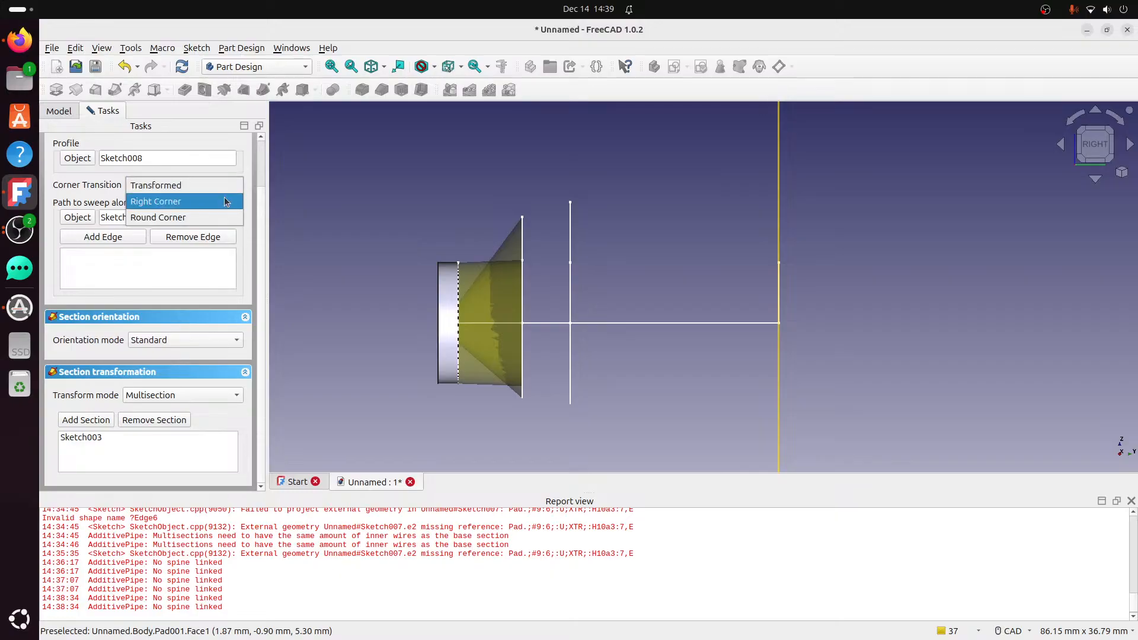
click(224, 198)
click(204, 185)
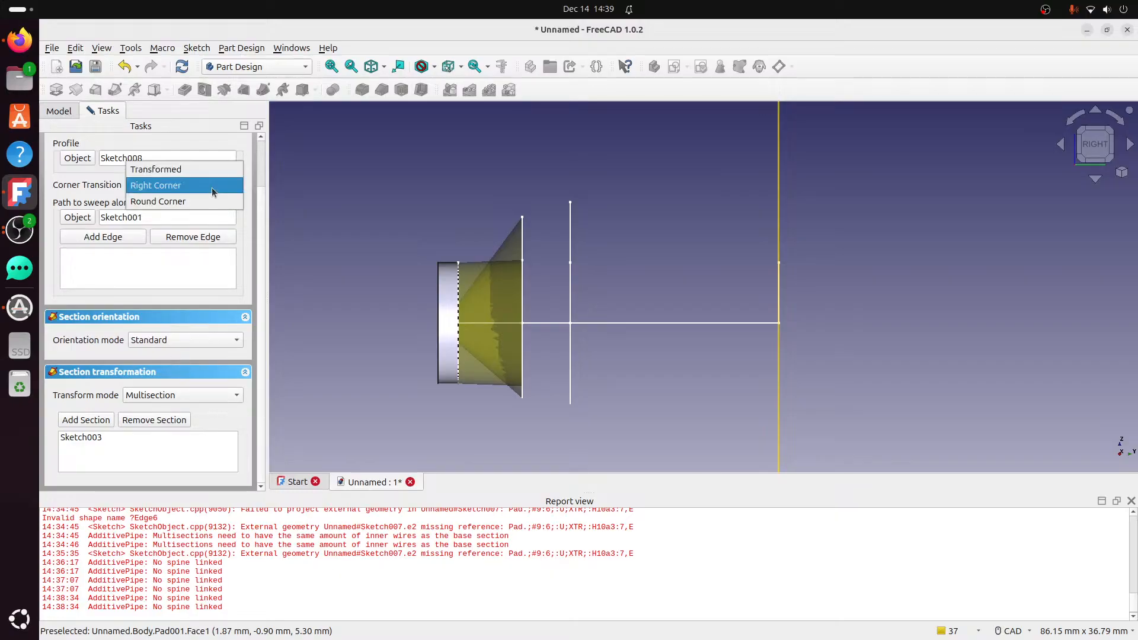
click(202, 203)
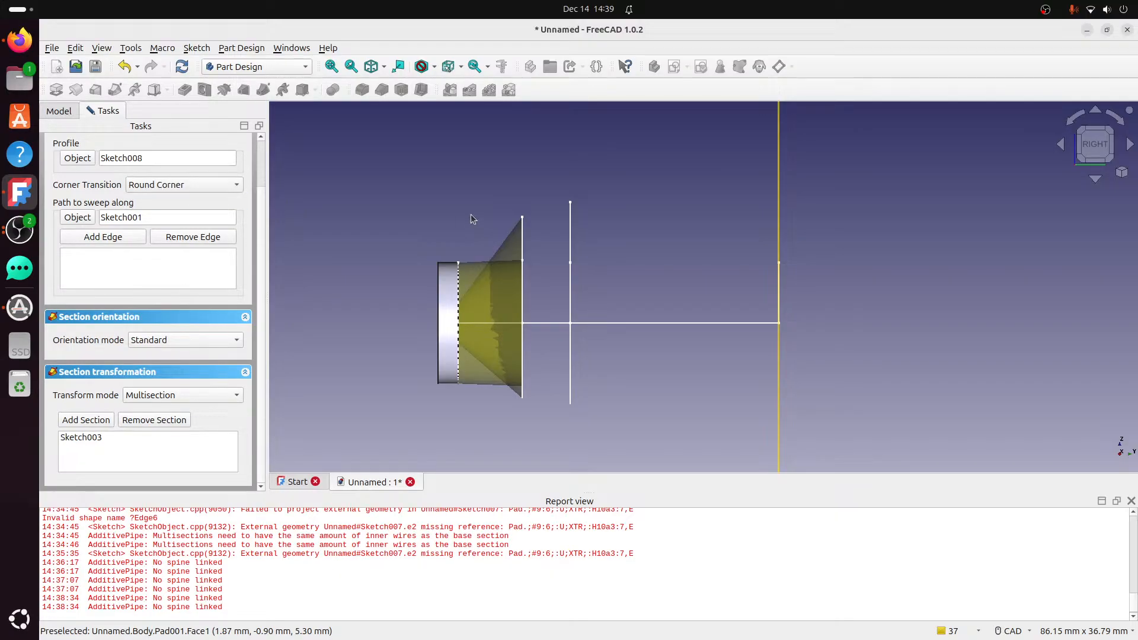
scroll(471, 215, up, 3)
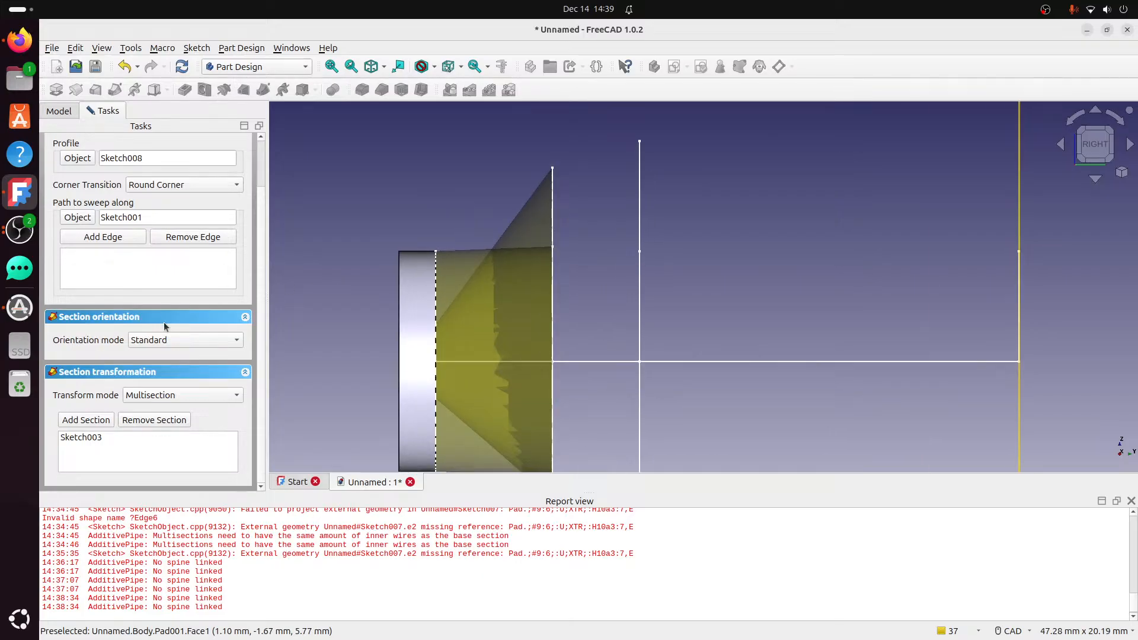
click(190, 400)
click(187, 402)
click(180, 341)
click(180, 341)
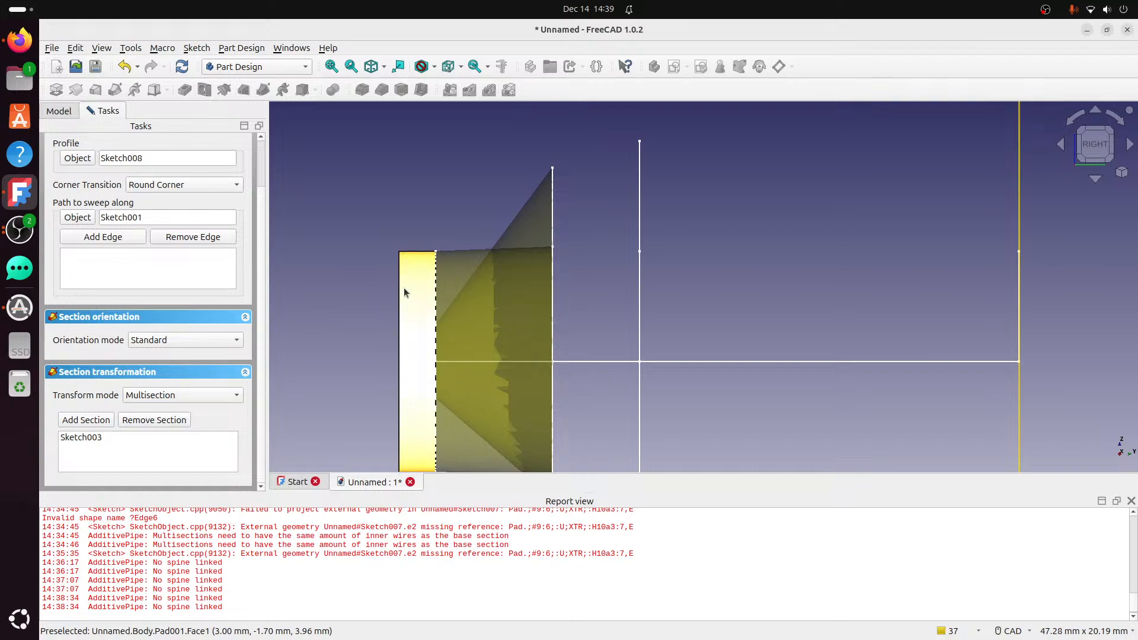
Try adding Edge2 of Sketch003 to the pipe's sweep path, and remove that edge from the list.
scroll(148, 274, up, 2)
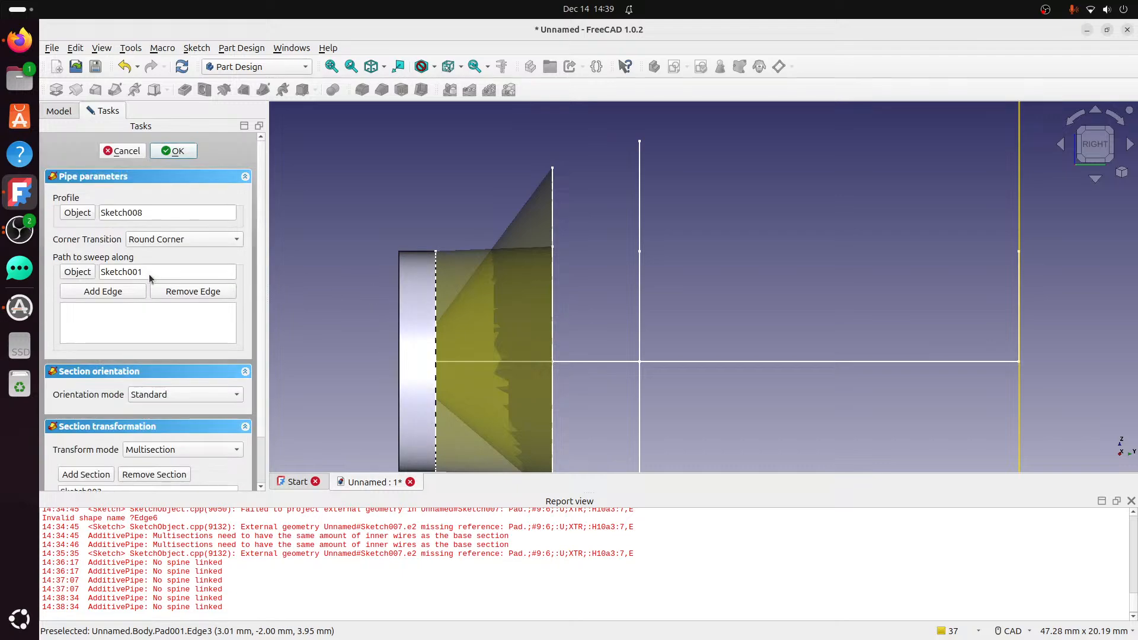
click(229, 238)
click(230, 239)
click(100, 293)
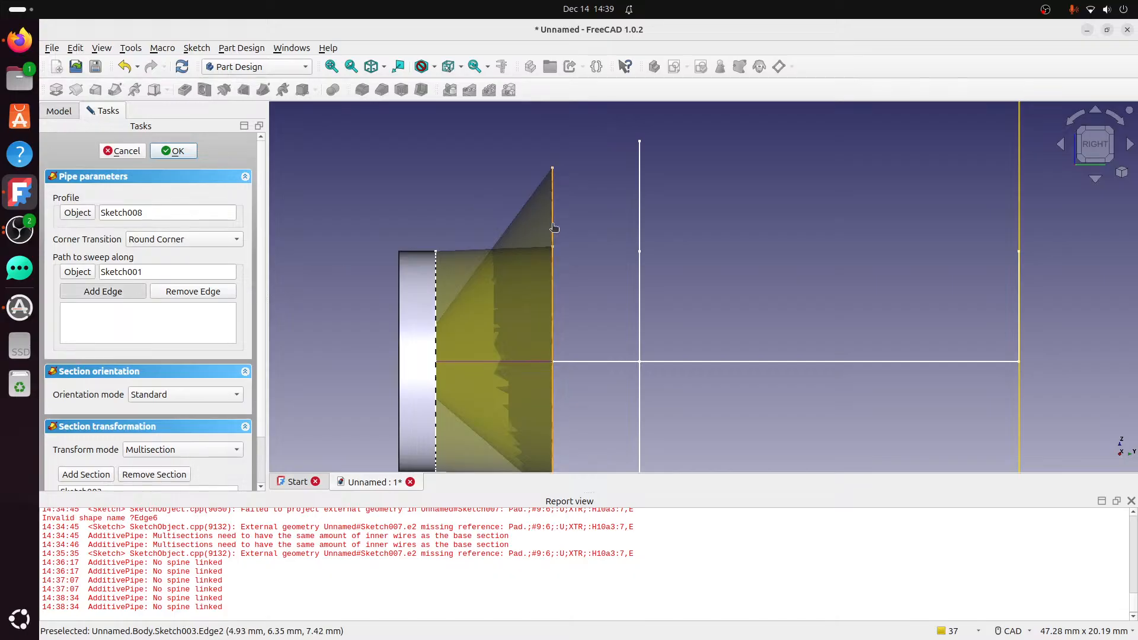
click(552, 229)
click(95, 310)
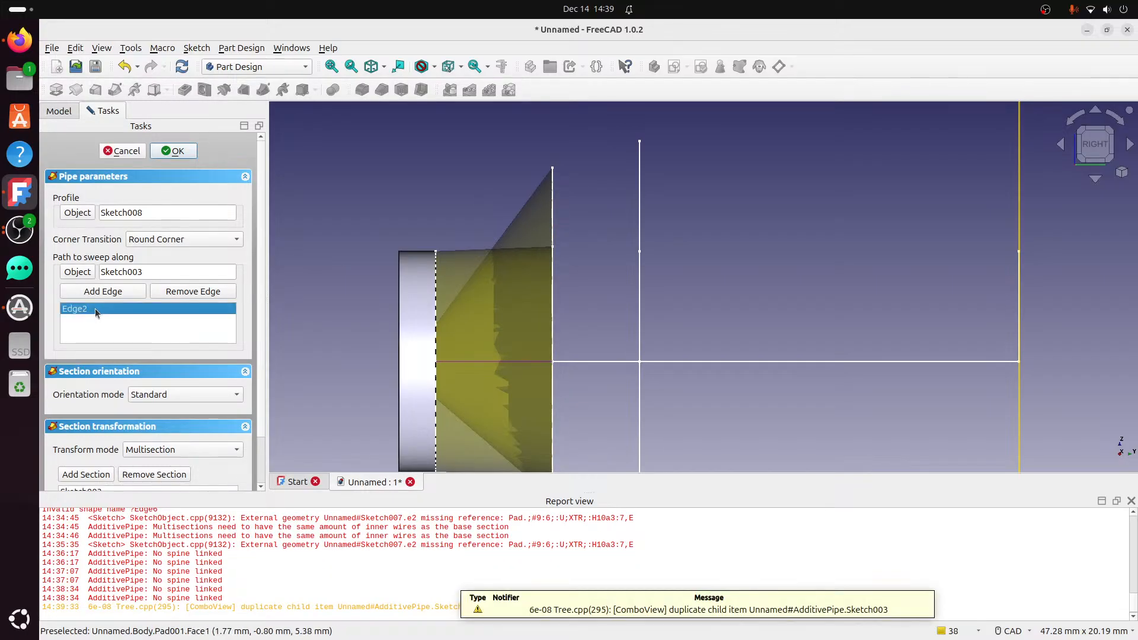
key(Delete)
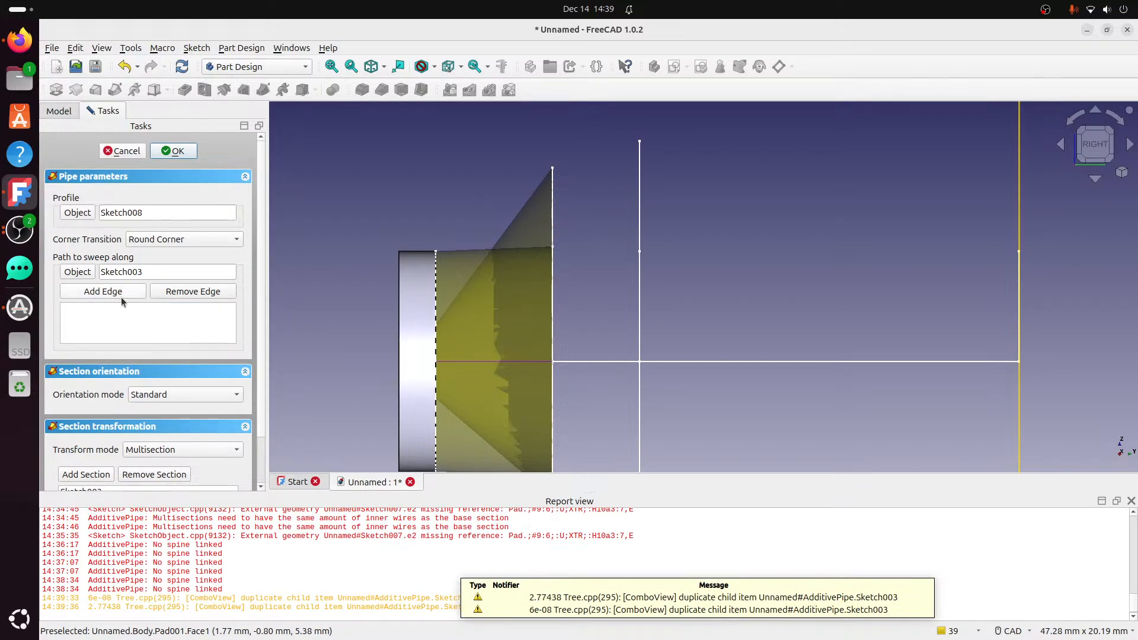
Try the Binormal orientation mode for the pipe, and switch the mode to Auxiliary.
scroll(188, 371, down, 1)
click(190, 362)
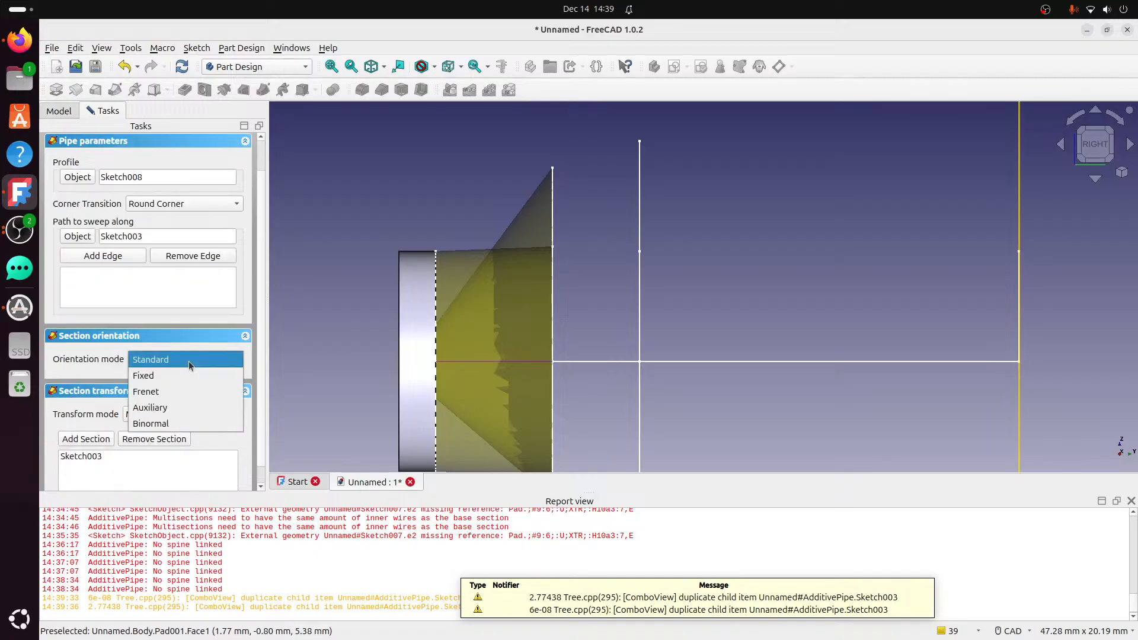
click(188, 423)
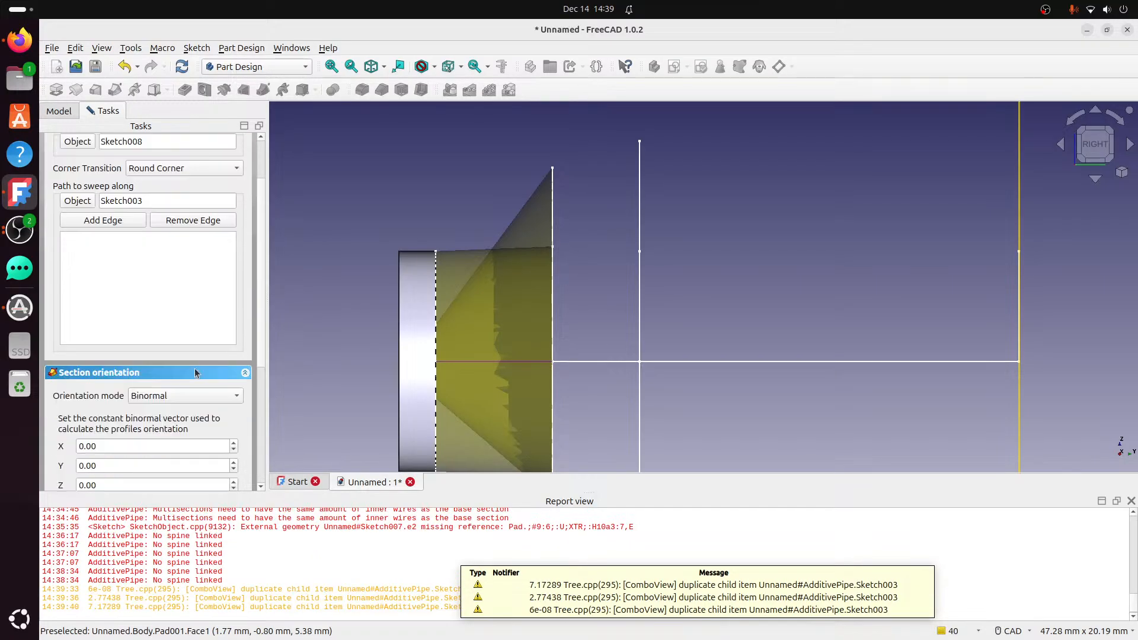
scroll(197, 367, down, 1)
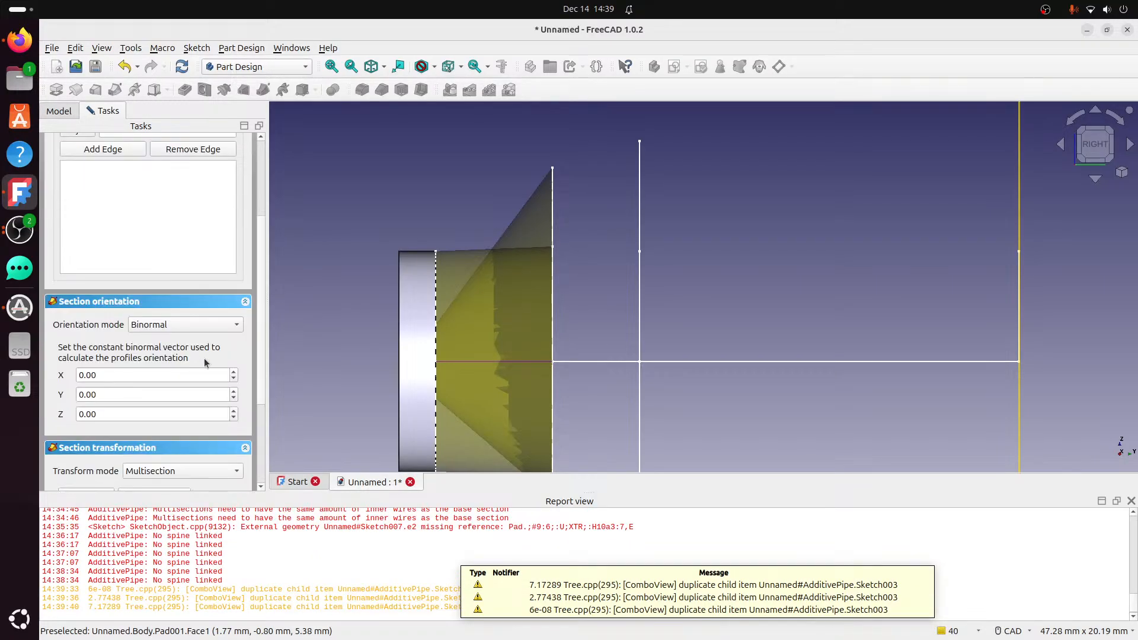
scroll(204, 363, up, 2)
scroll(205, 361, down, 3)
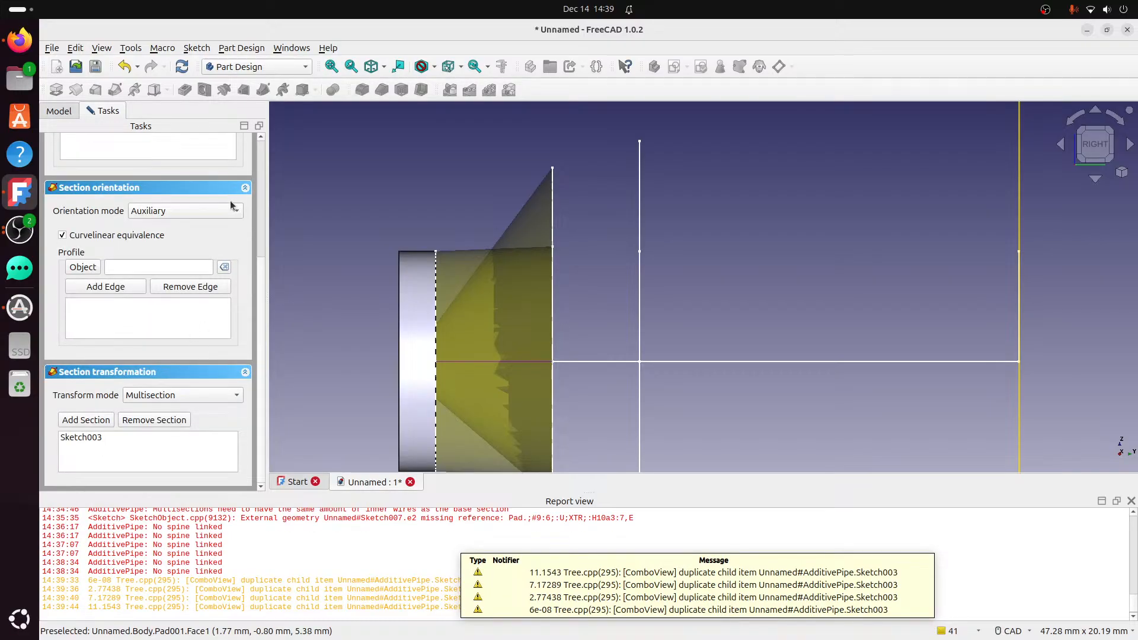
Try Sketch001 as the pipe's auxiliary orientation profile, and change the orientation mode to Fixed.
click(95, 268)
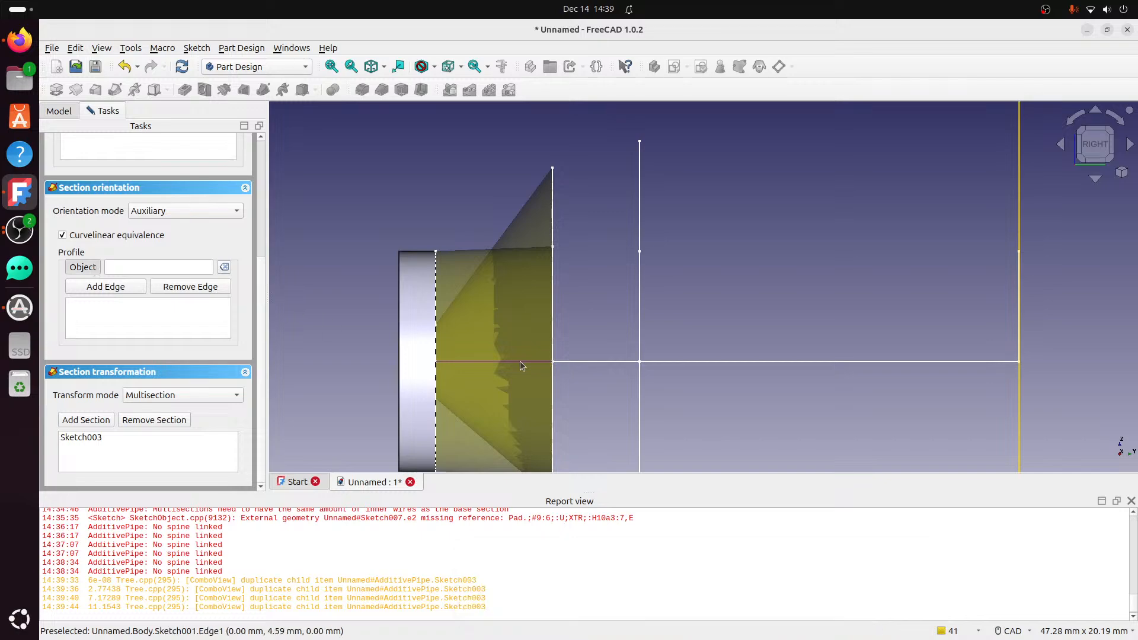
click(517, 362)
middle_drag(397, 305, 428, 329)
scroll(173, 238, up, 1)
click(173, 239)
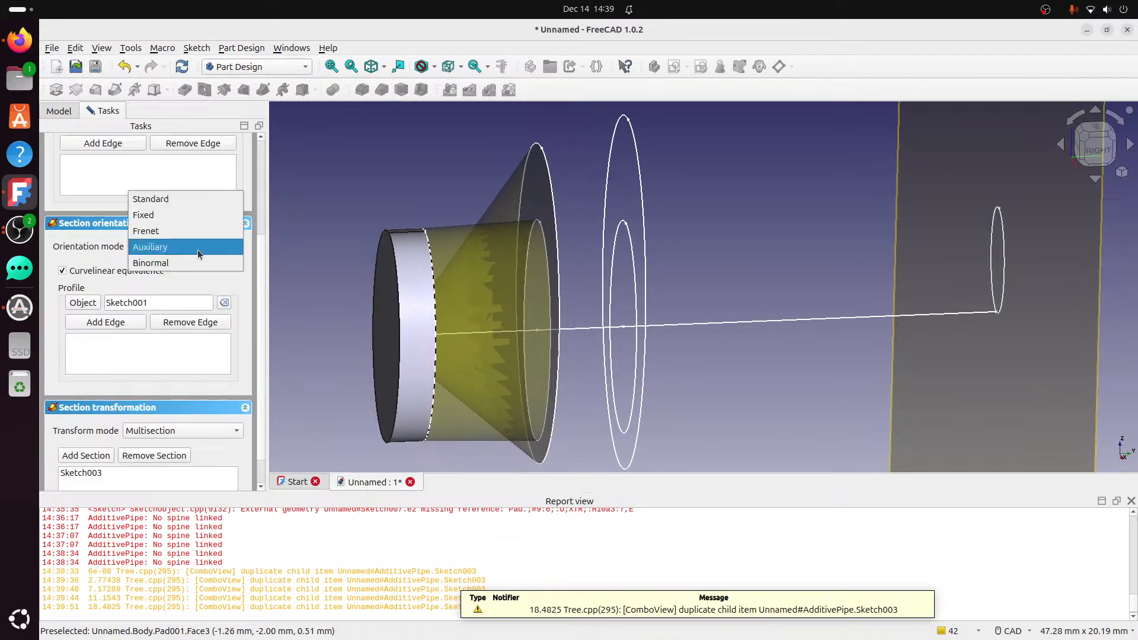
click(190, 218)
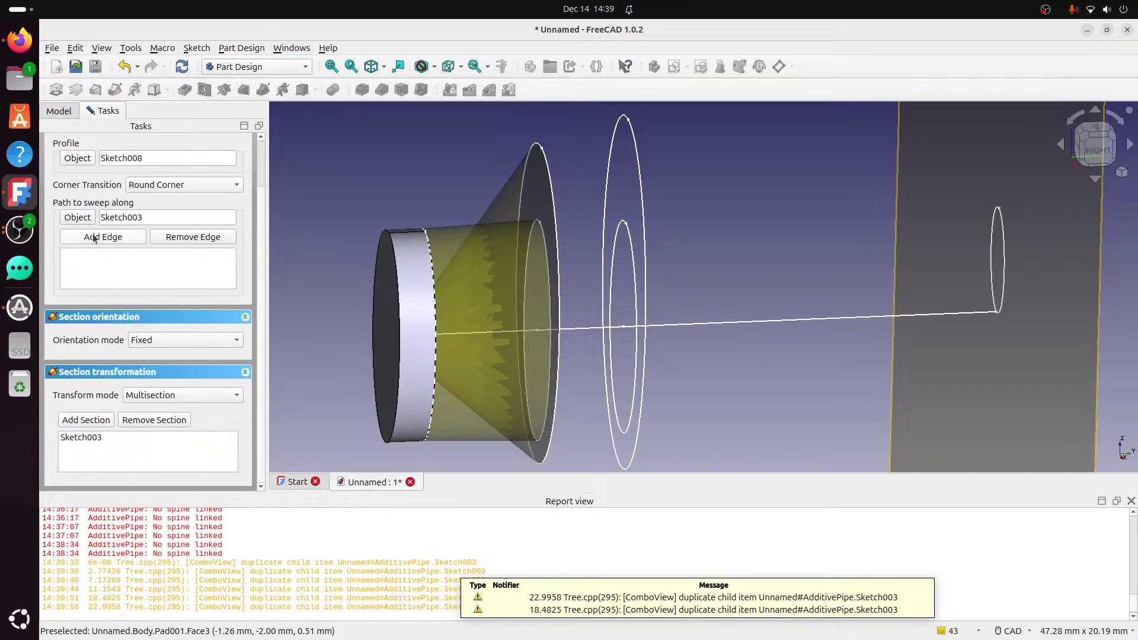
Discard the additive pipe based on Sketch008.
scroll(137, 271, up, 1)
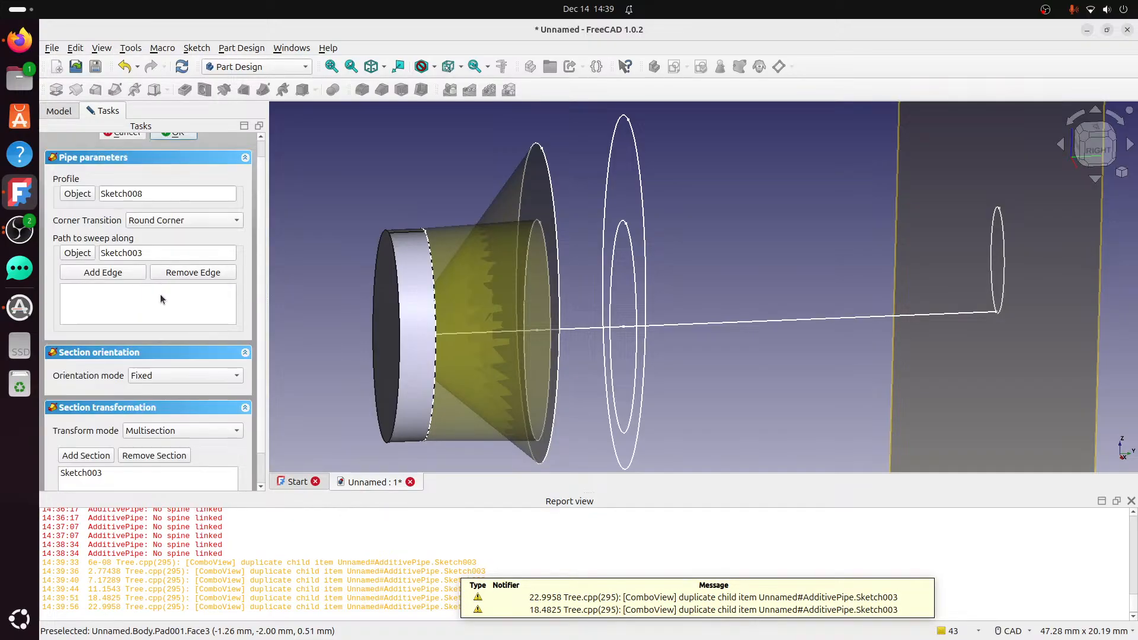
scroll(160, 294, down, 1)
scroll(160, 294, up, 1)
scroll(209, 258, up, 2)
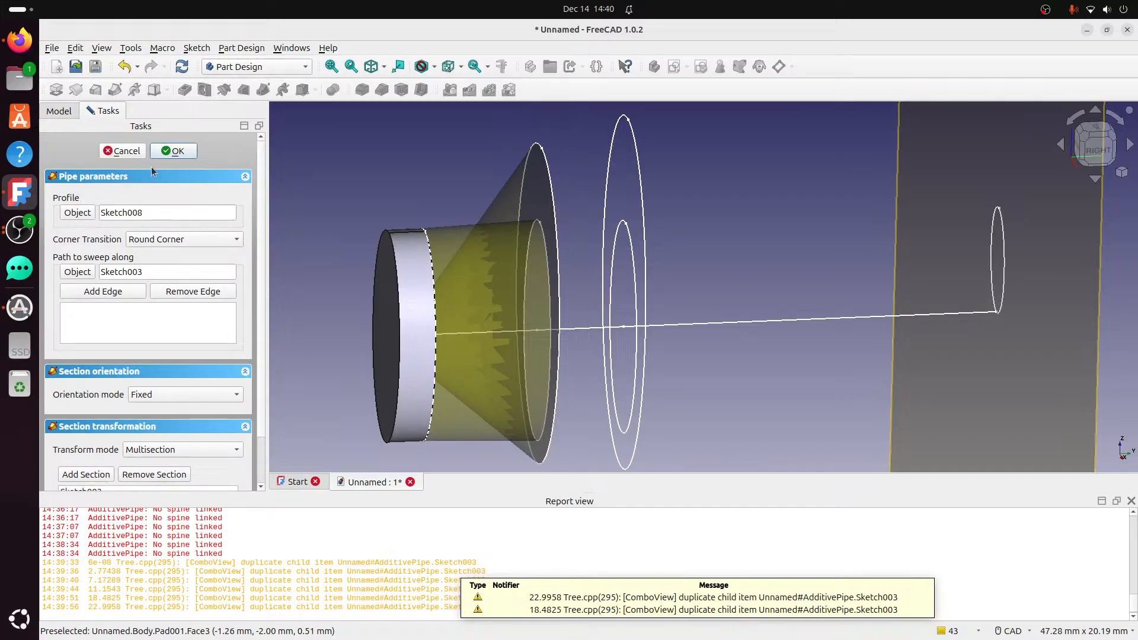
click(125, 152)
mouse_move(526, 305)
middle_down()
mouse_move(432, 305)
mouse_move(457, 304)
mouse_move(454, 293)
middle_up()
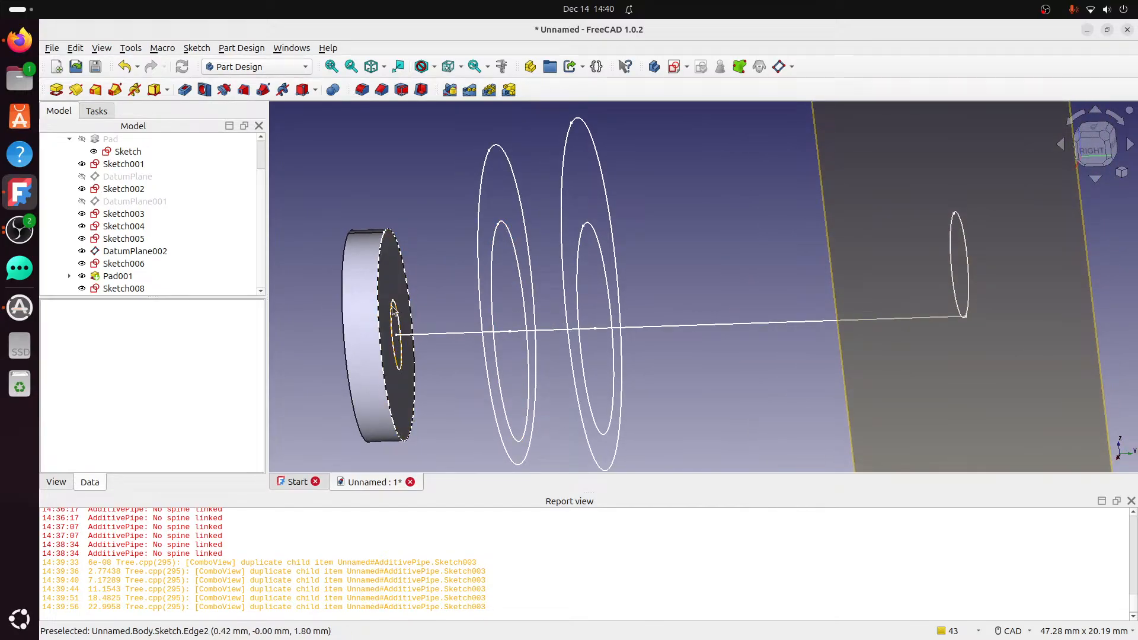
Create an additive pipe with Sketch004 as the profile and Sketch005 as the path to sweep along.
click(123, 289)
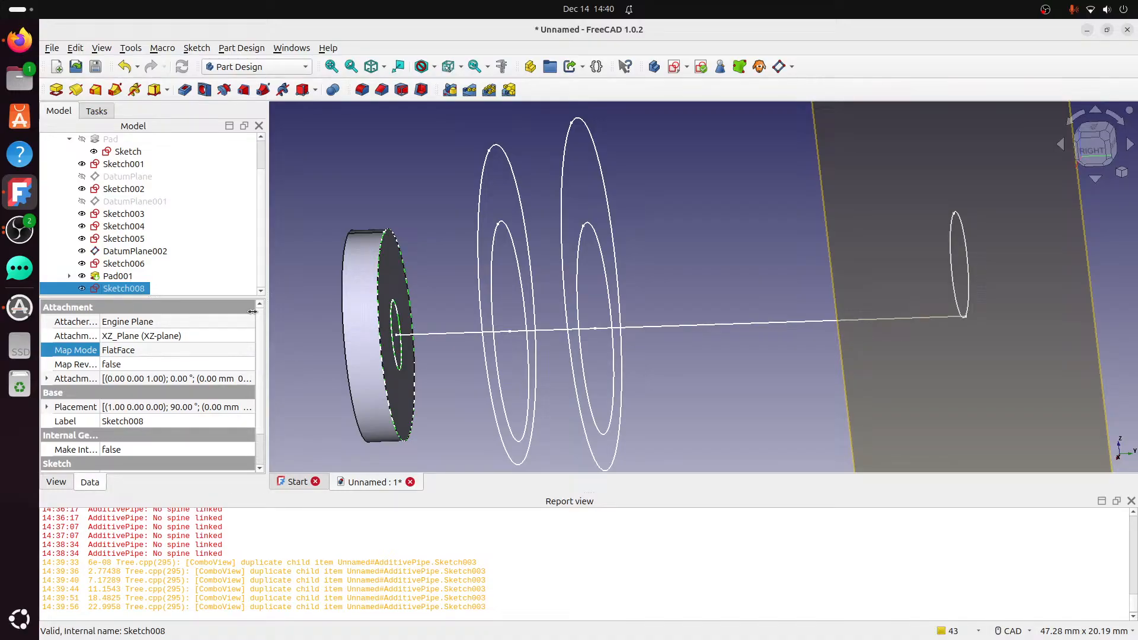
scroll(563, 207, down, 3)
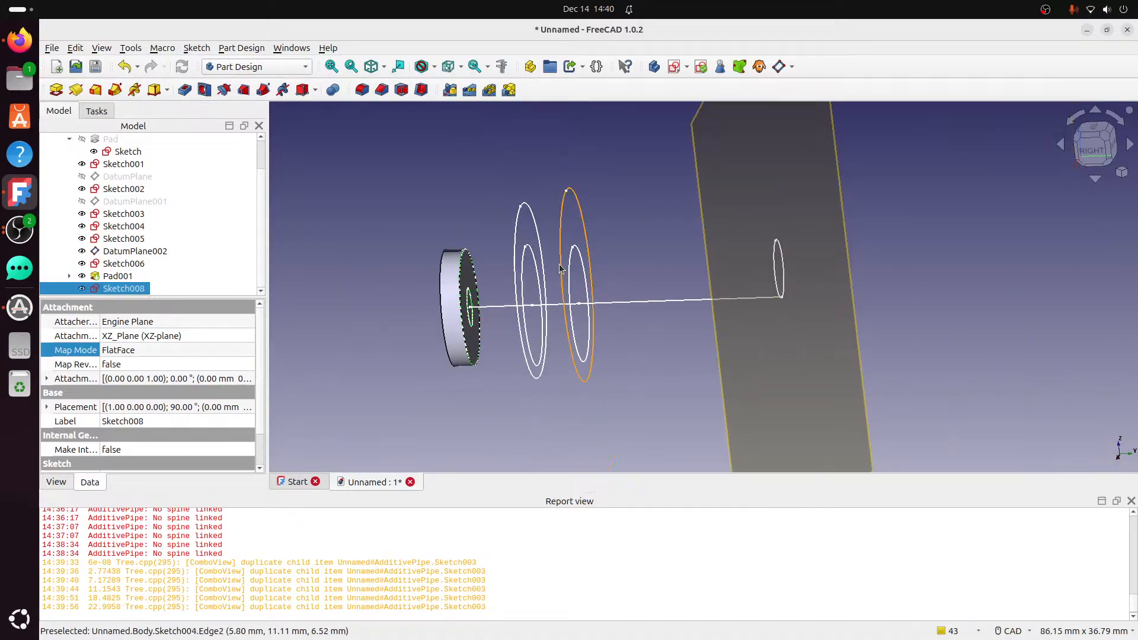
click(563, 207)
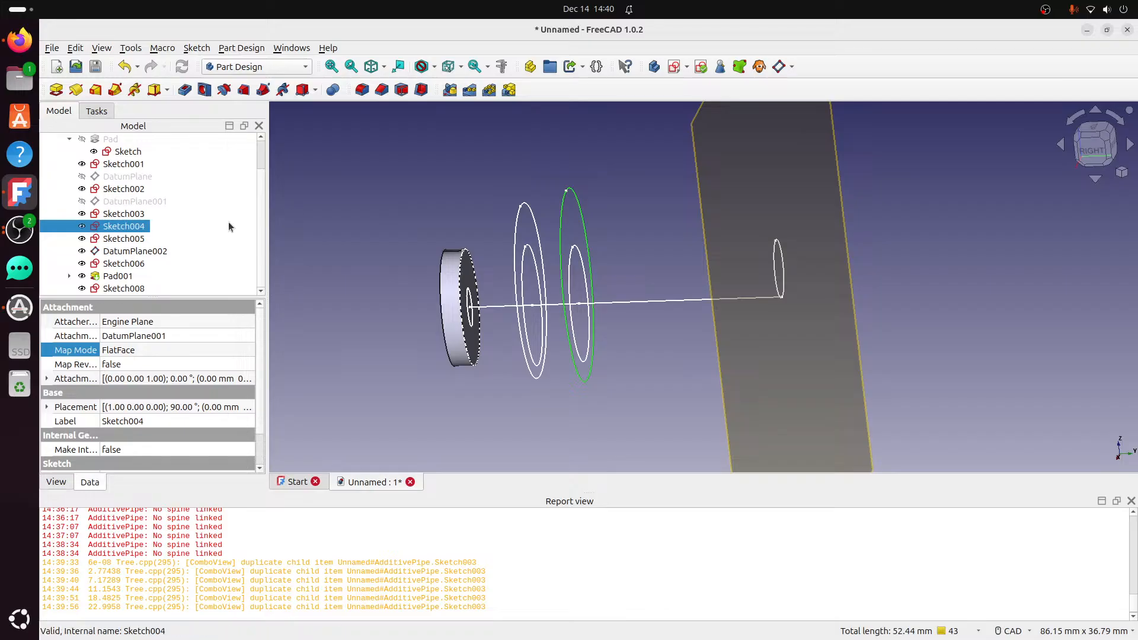
click(119, 90)
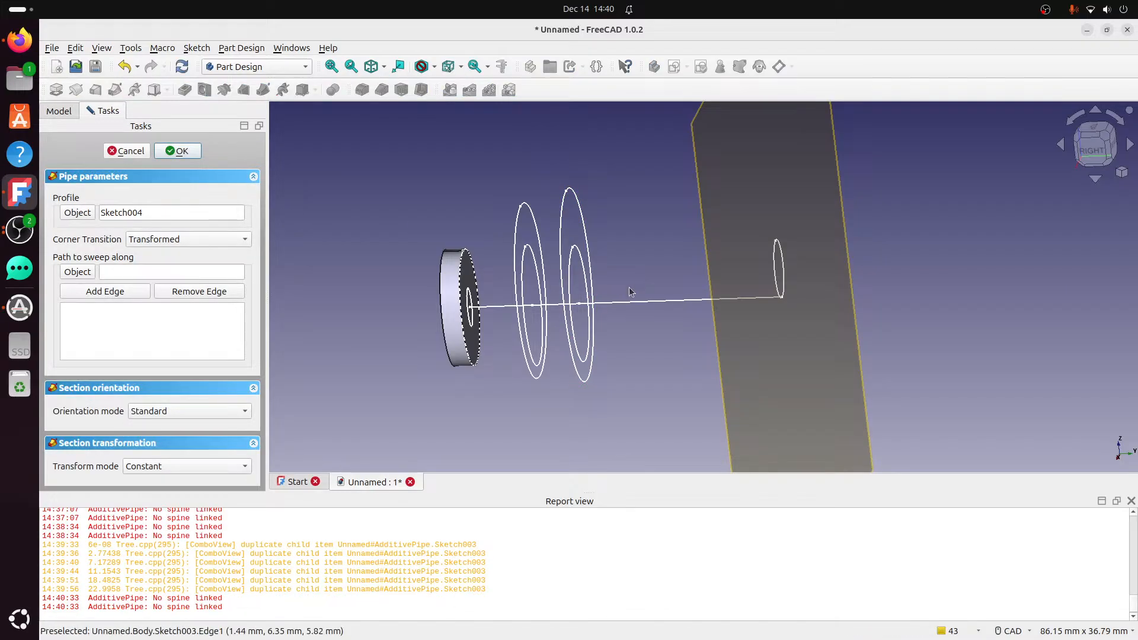
click(83, 272)
click(656, 305)
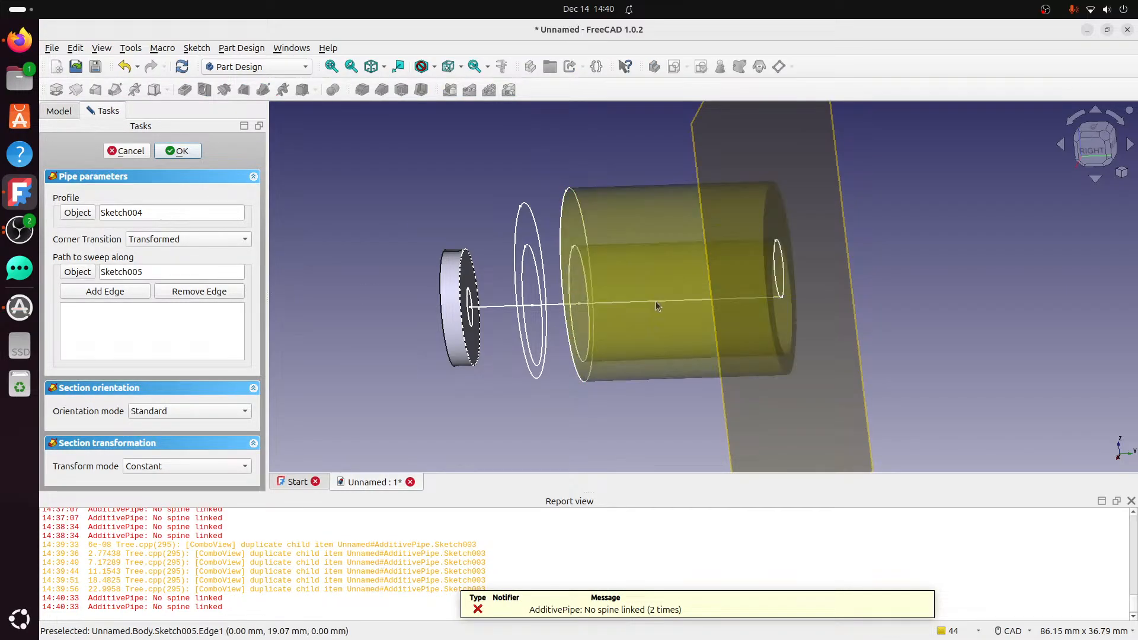
Set the new pipe's transform mode to Multisection and add Sketch006 as a section.
click(189, 466)
click(177, 482)
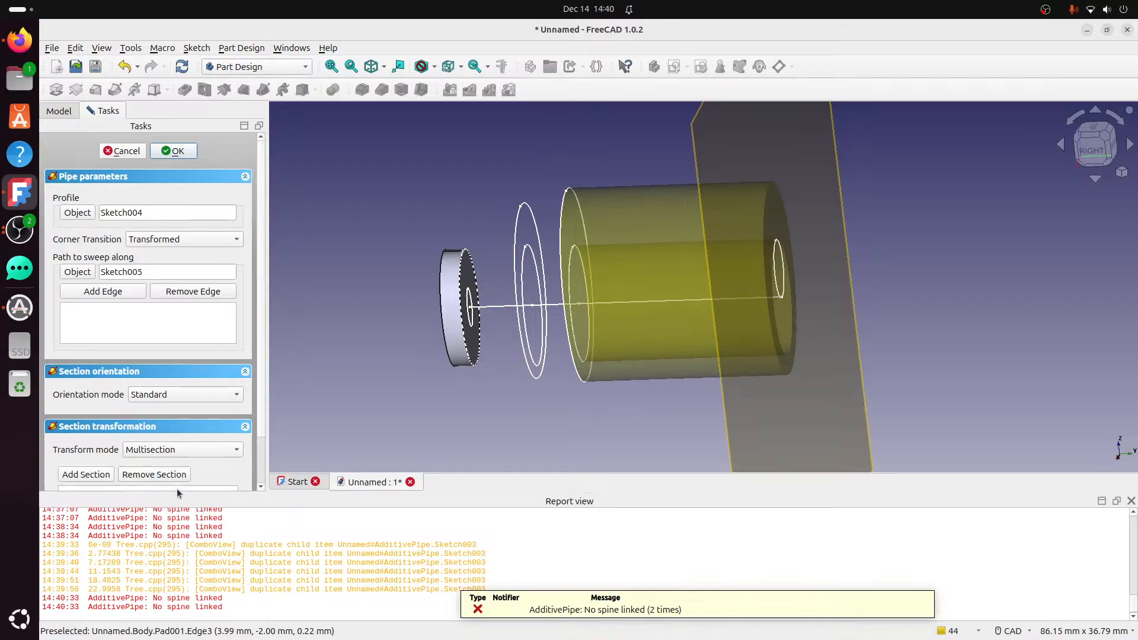
key(ctrl+alt+Right)
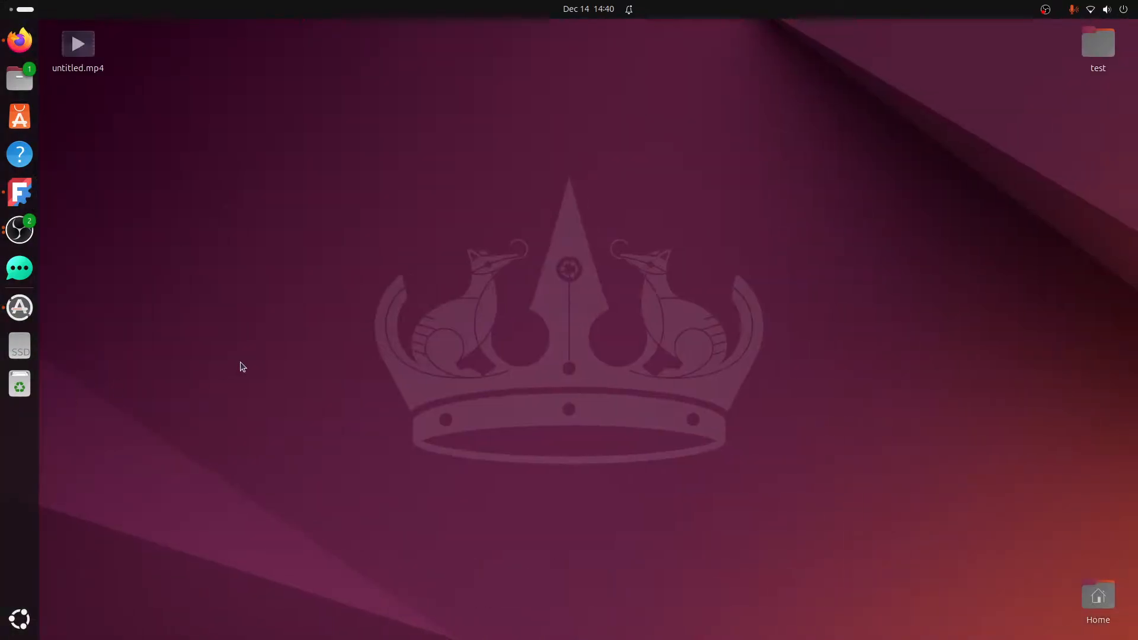
click(20, 192)
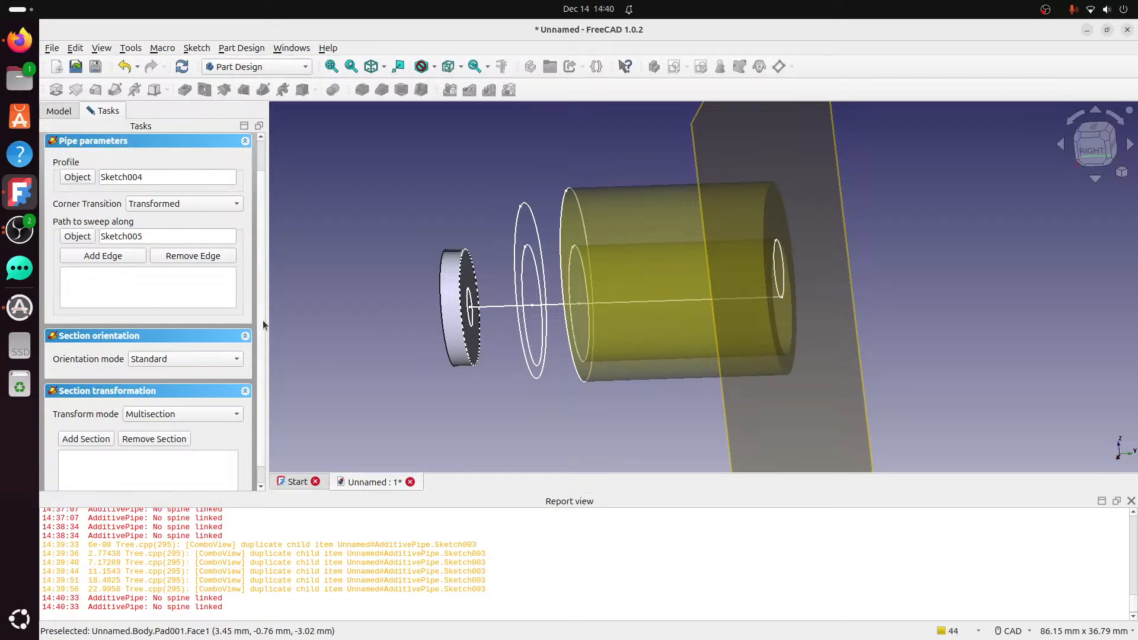
scroll(140, 446, down, 1)
click(104, 423)
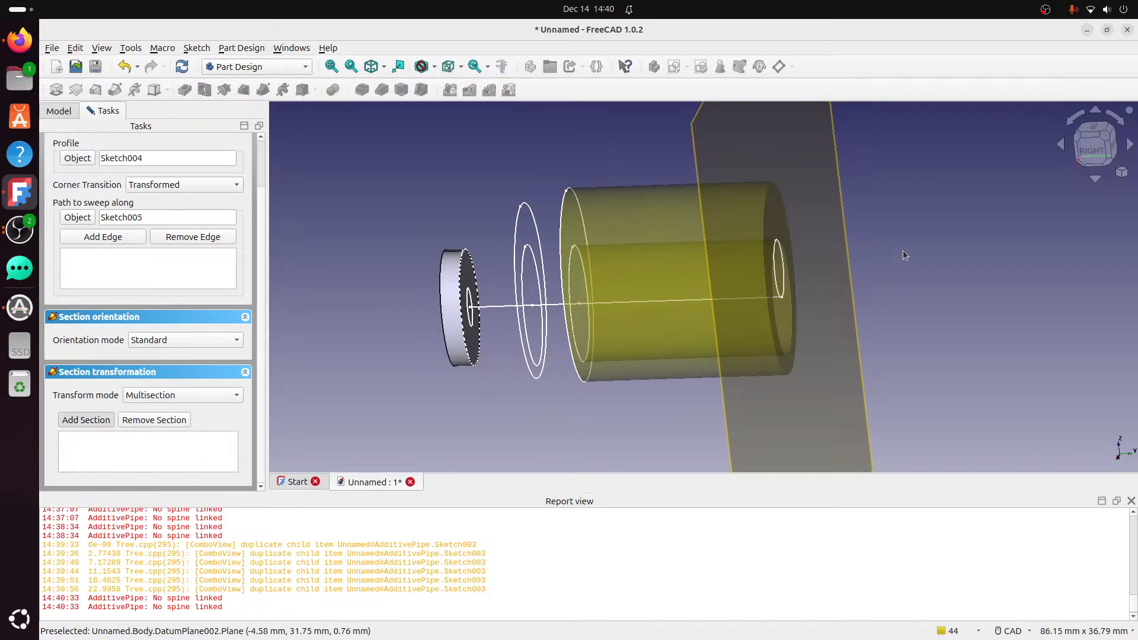
click(782, 273)
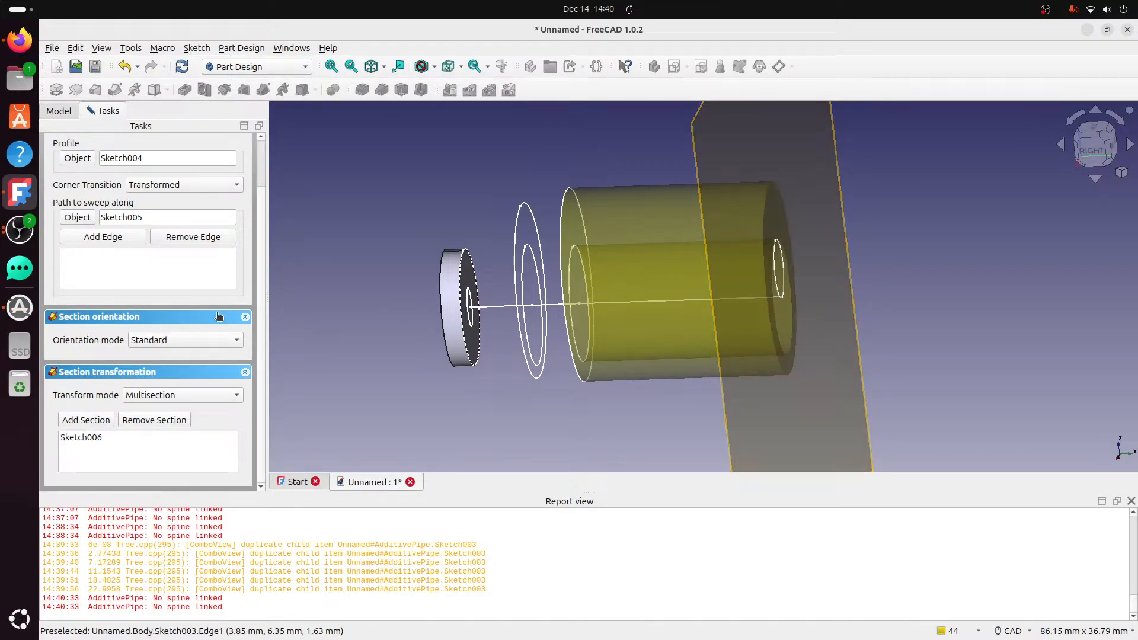
Try to confirm the multisection pipe from Sketch004 to Sketch006, and discard it.
scroll(174, 224, up, 2)
click(183, 137)
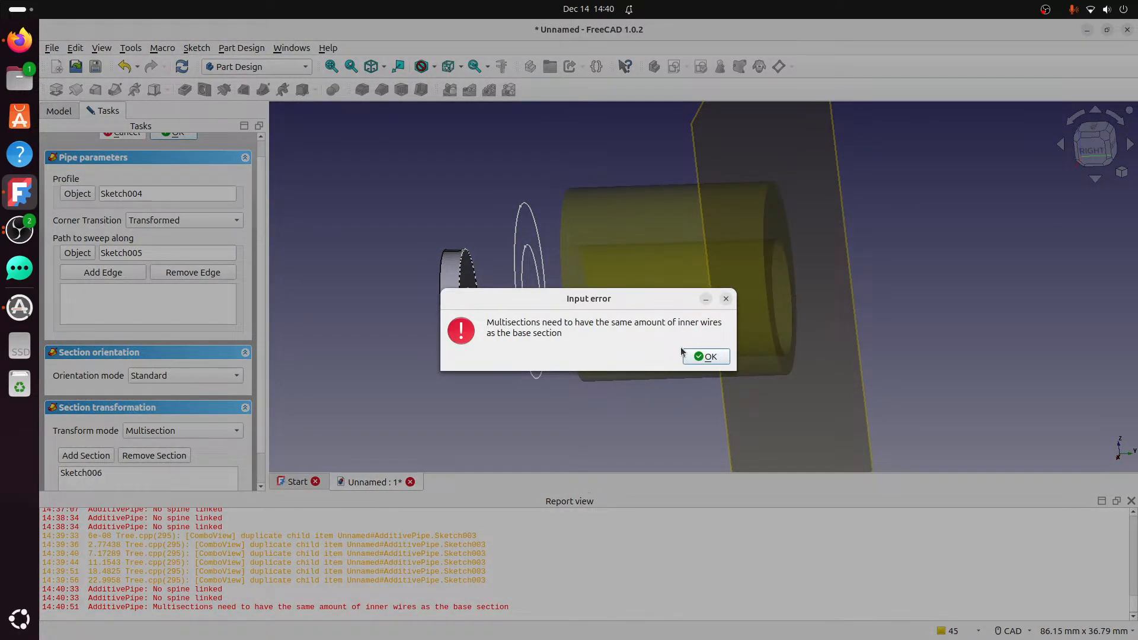
click(708, 356)
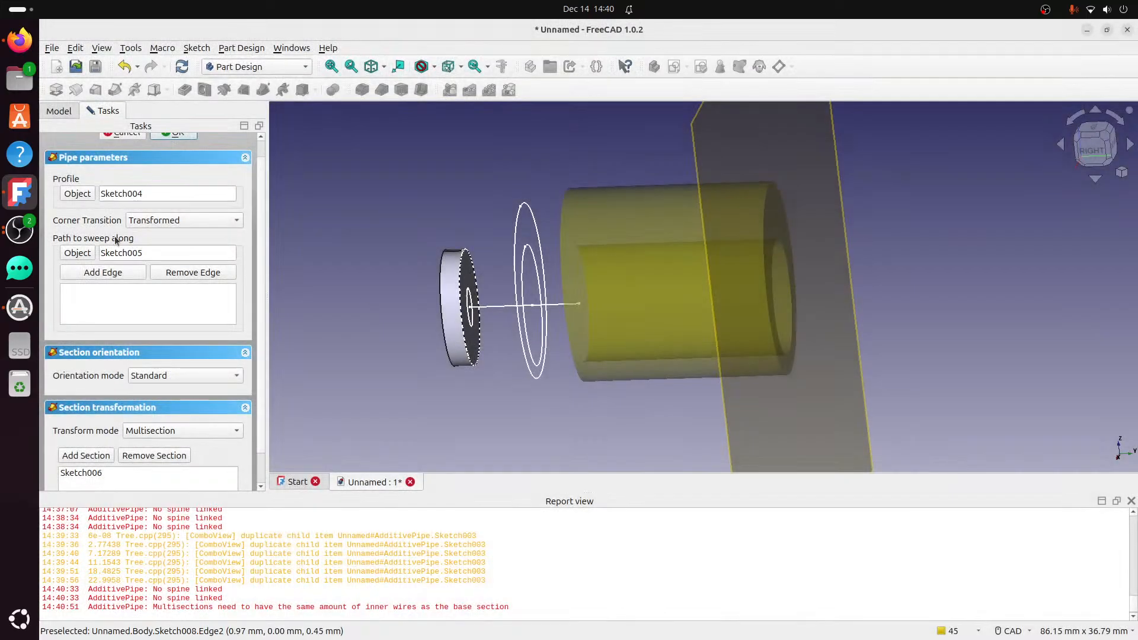
click(135, 135)
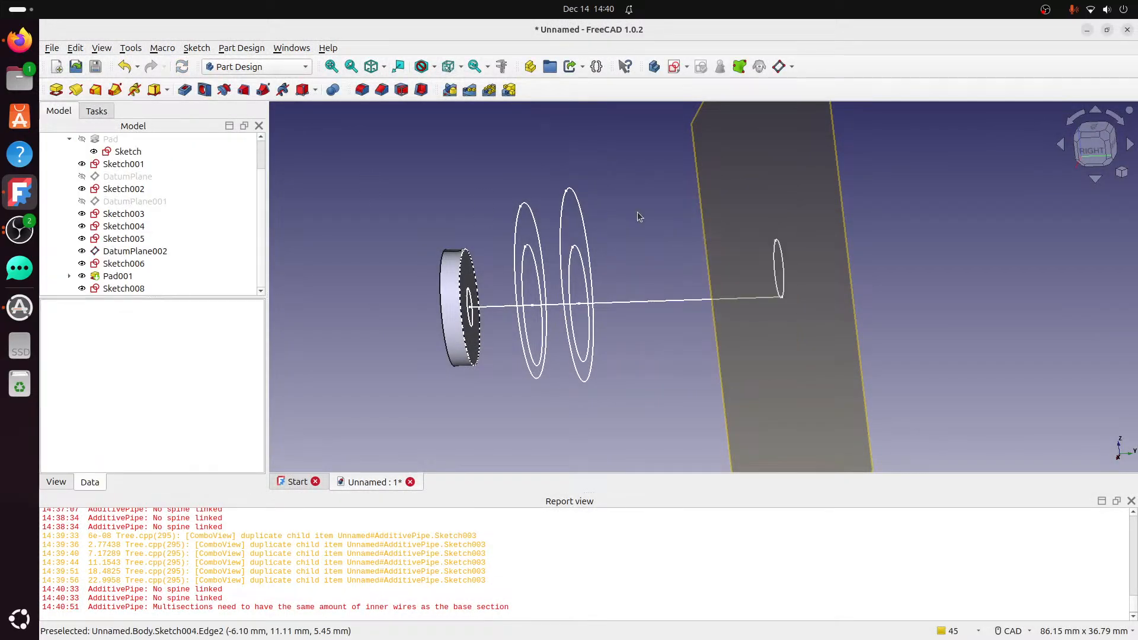
scroll(548, 266, up, 3)
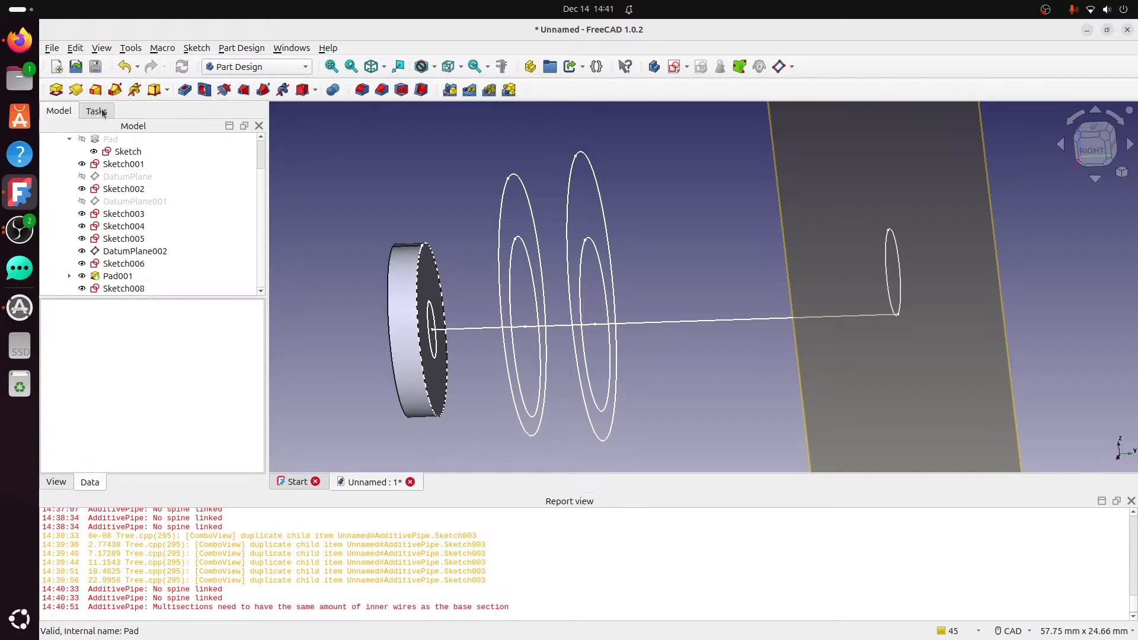
click(95, 89)
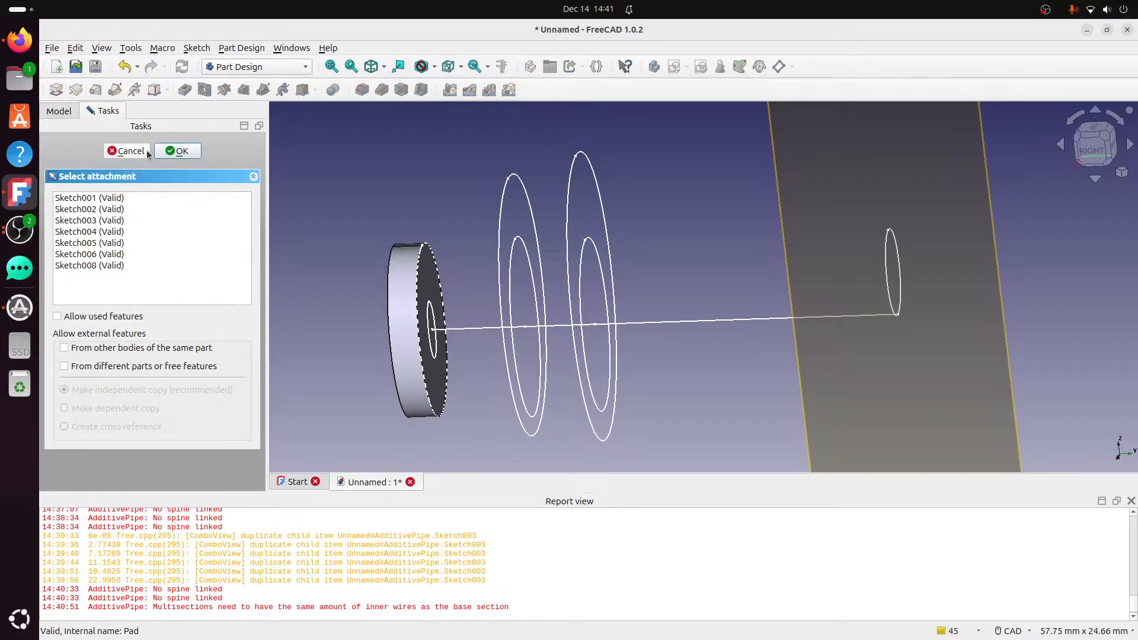
click(147, 151)
click(138, 288)
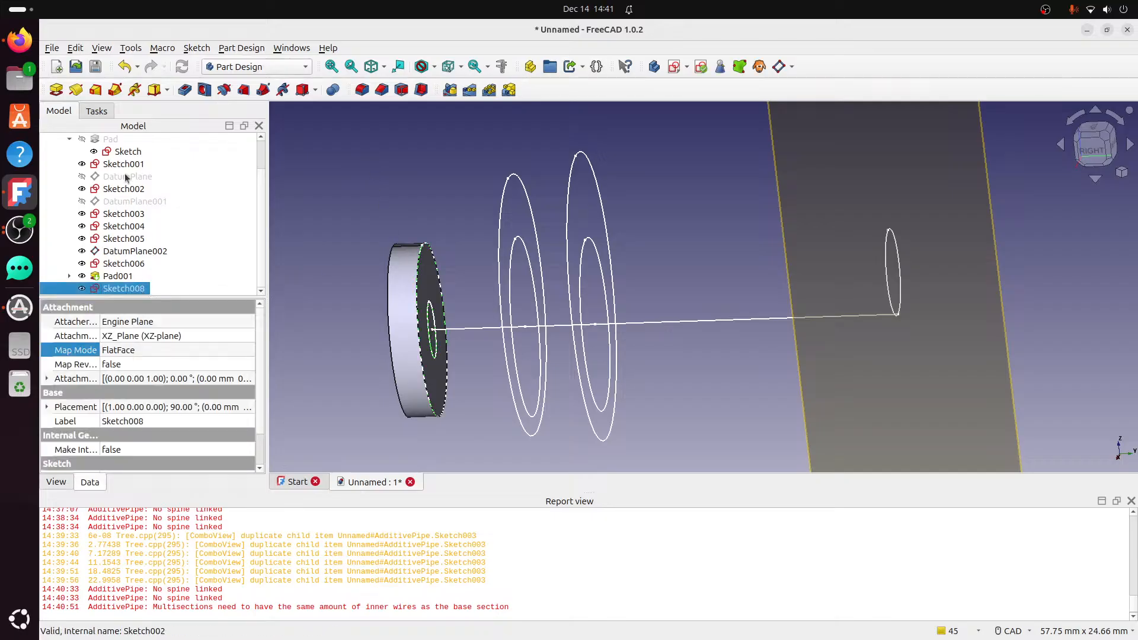
click(118, 95)
click(149, 152)
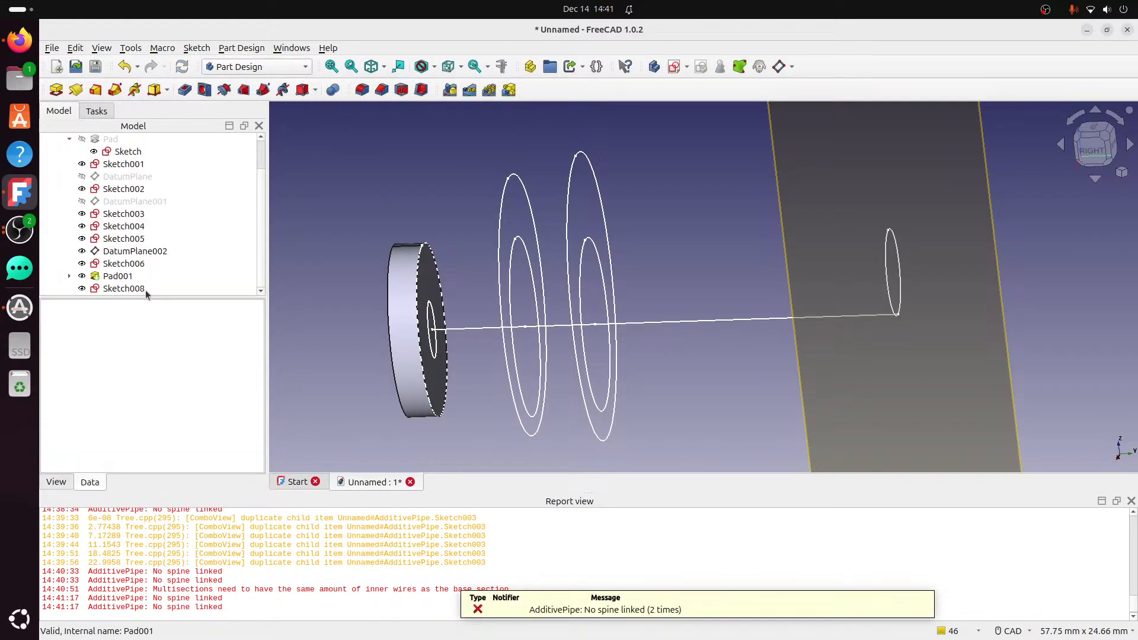
Create an additive loft with Sketch008 as the profile and add Sketch003 as its section.
click(125, 288)
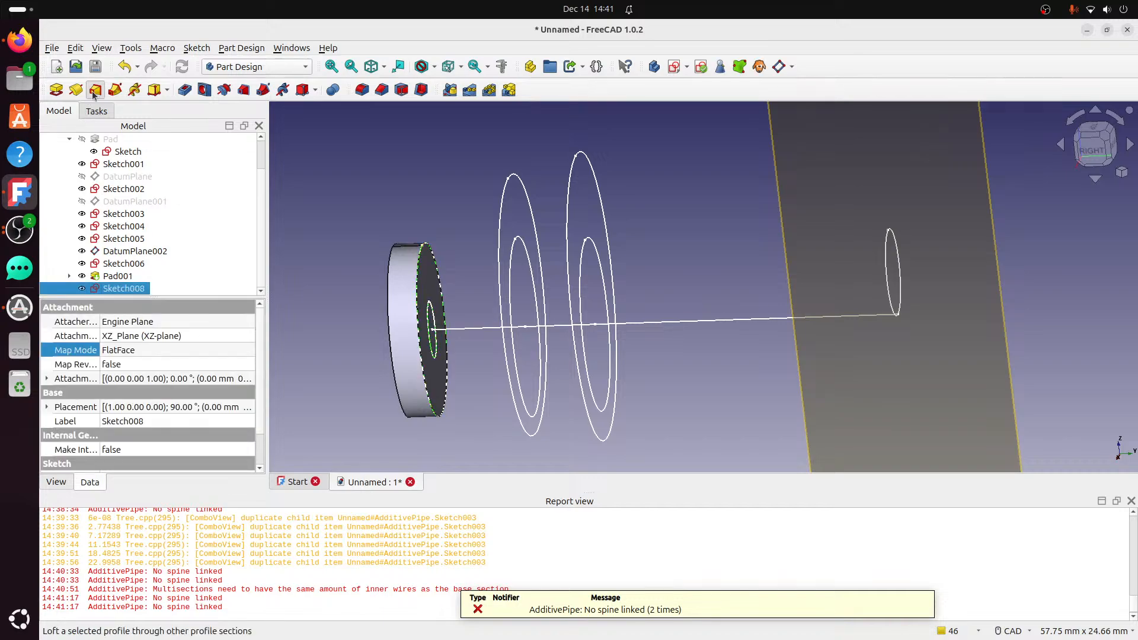
click(95, 89)
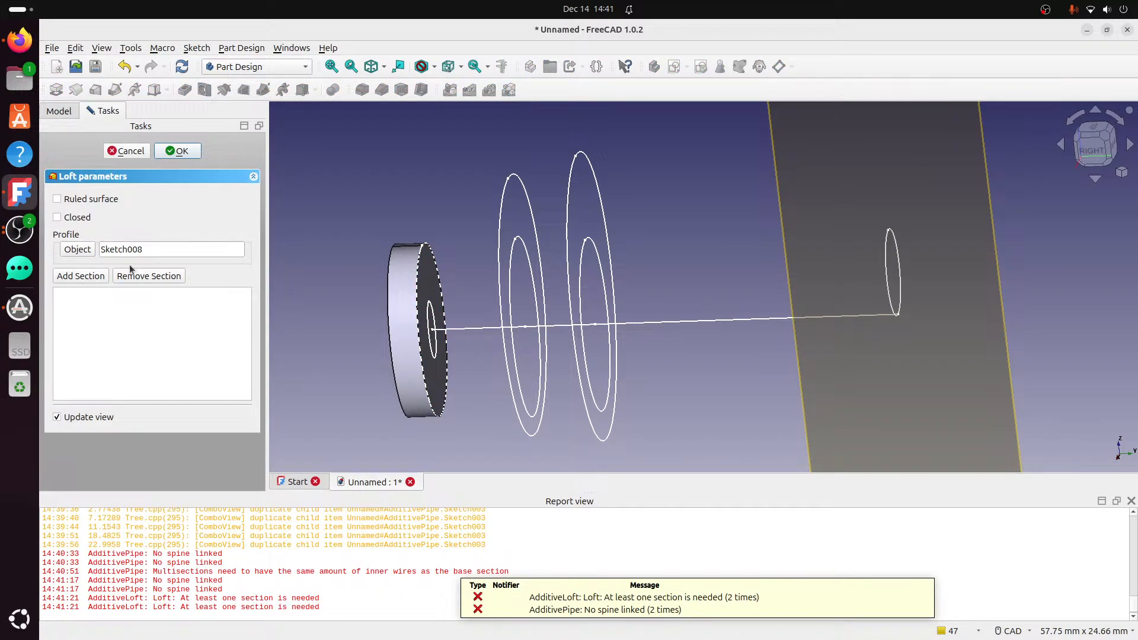
click(92, 276)
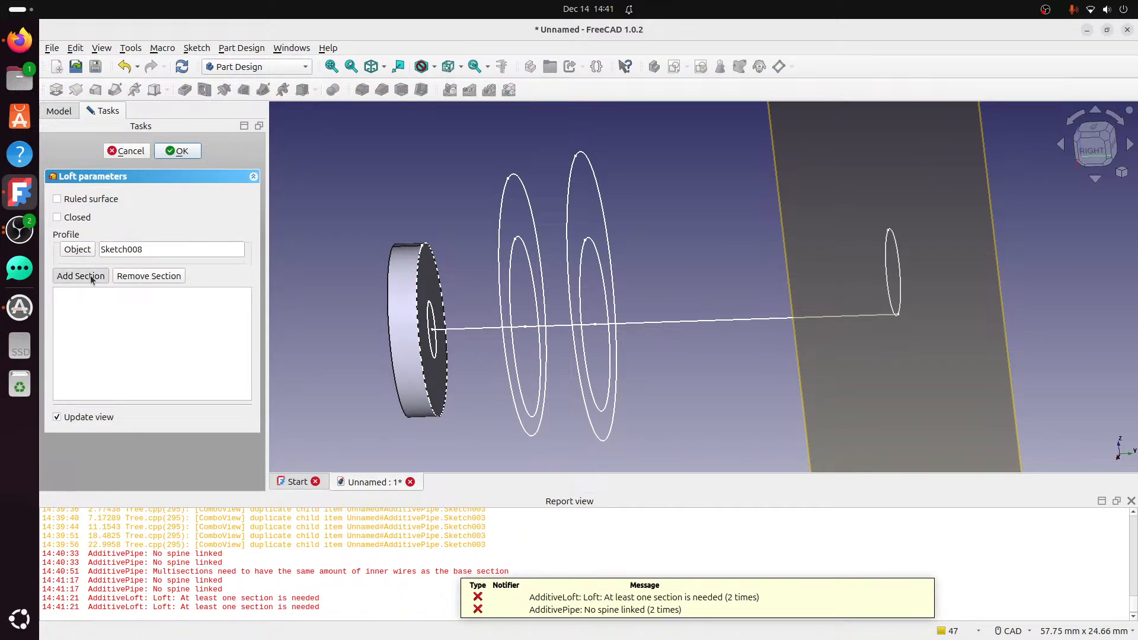
click(432, 244)
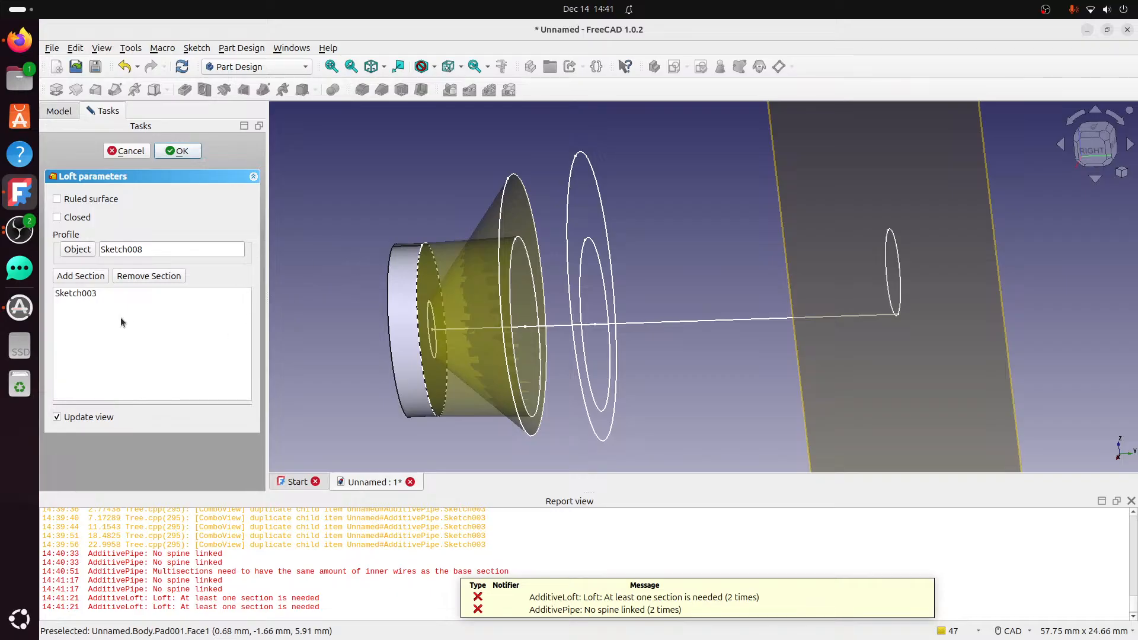
Try the Ruled surface and Closed options on the loft from Sketch008 to Sketch003, and discard the loft.
click(58, 198)
click(57, 216)
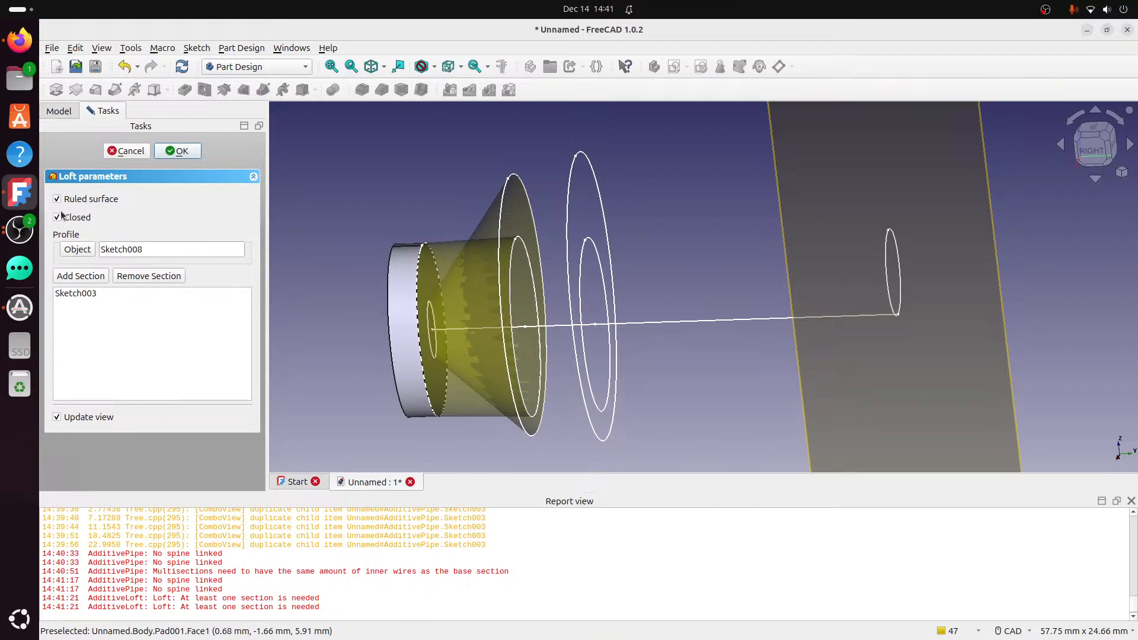
click(57, 200)
click(57, 218)
click(131, 152)
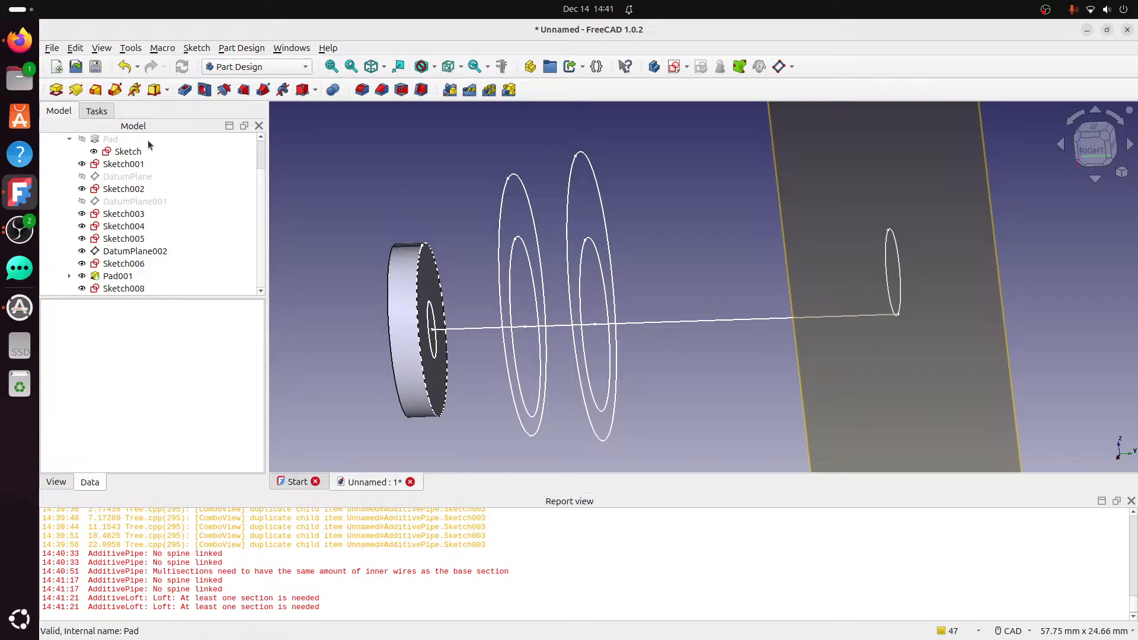
click(76, 92)
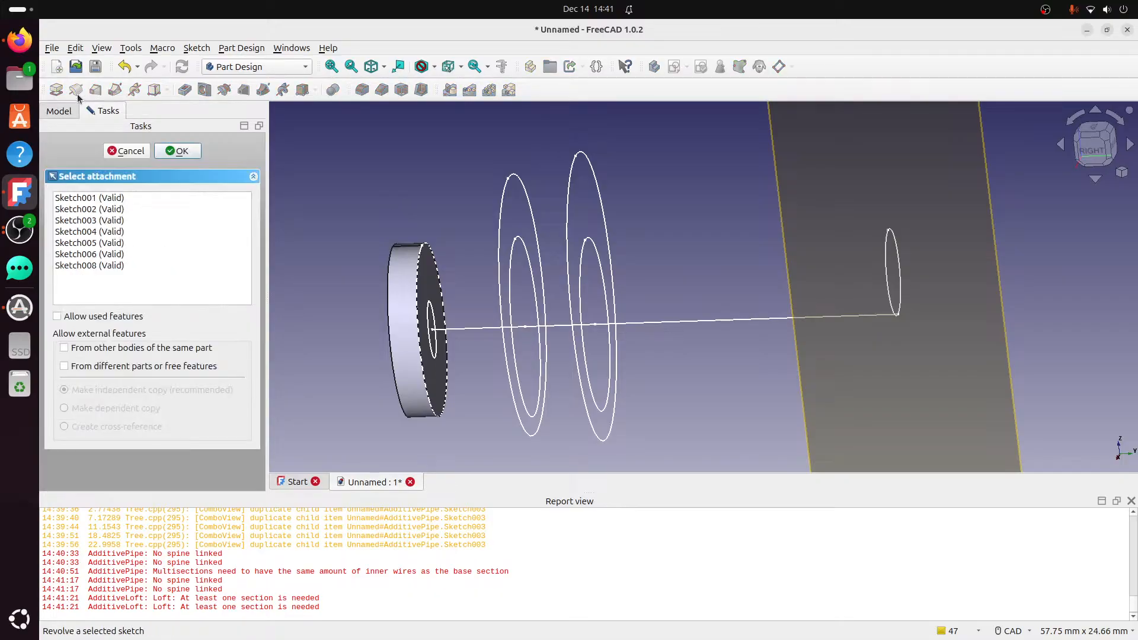
click(146, 151)
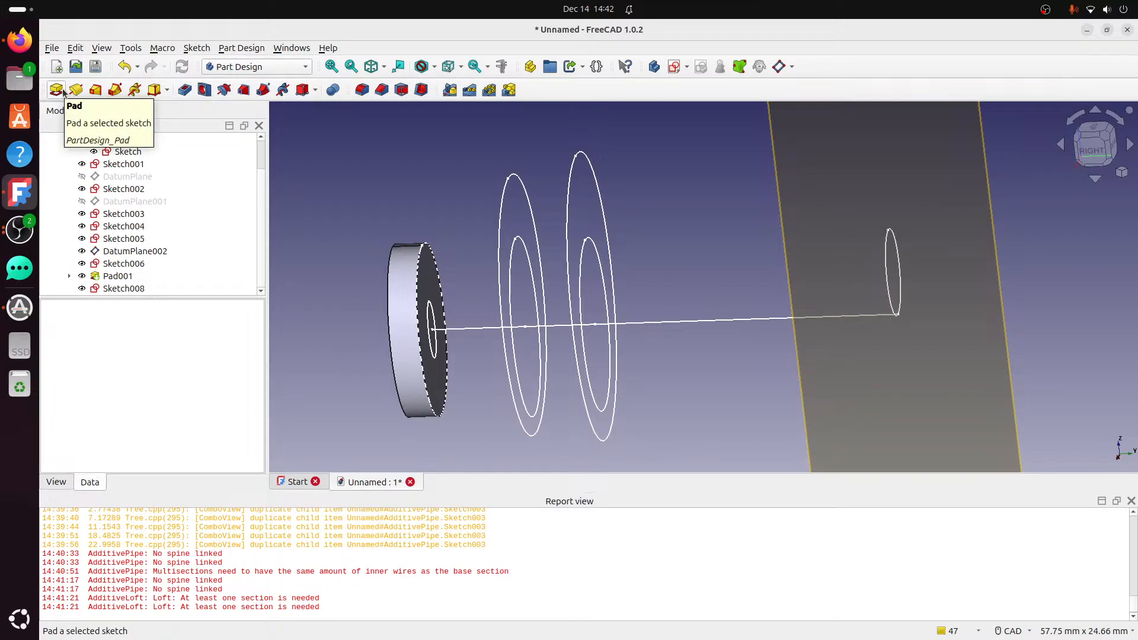
Start a pad from Sketch008 and reverse its direction toward the two-ellipse sections.
click(133, 290)
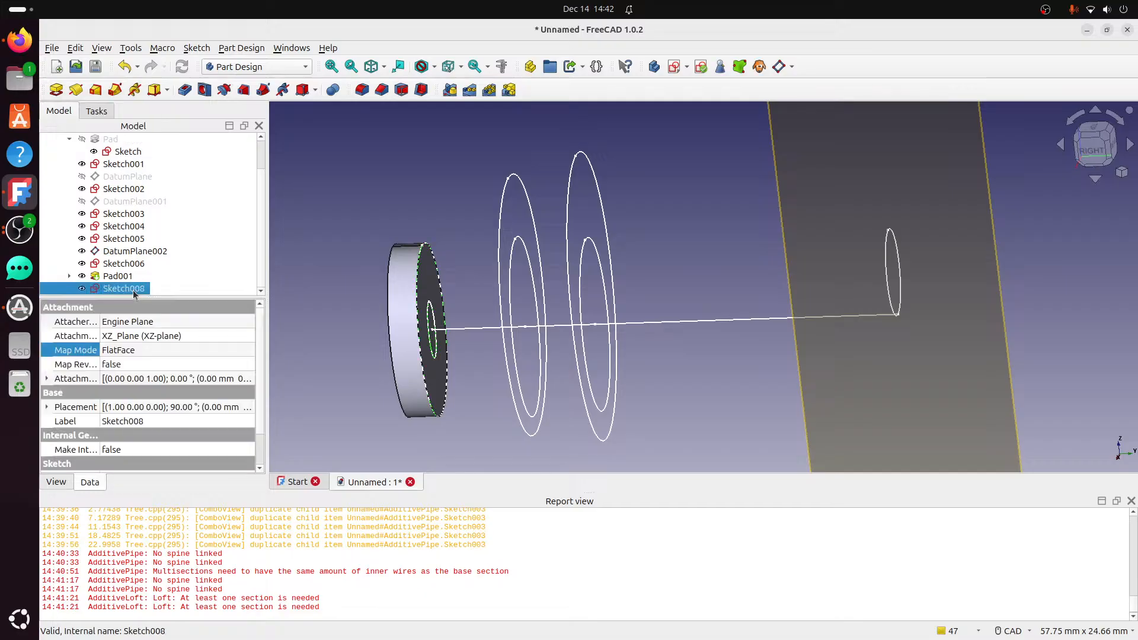
click(56, 90)
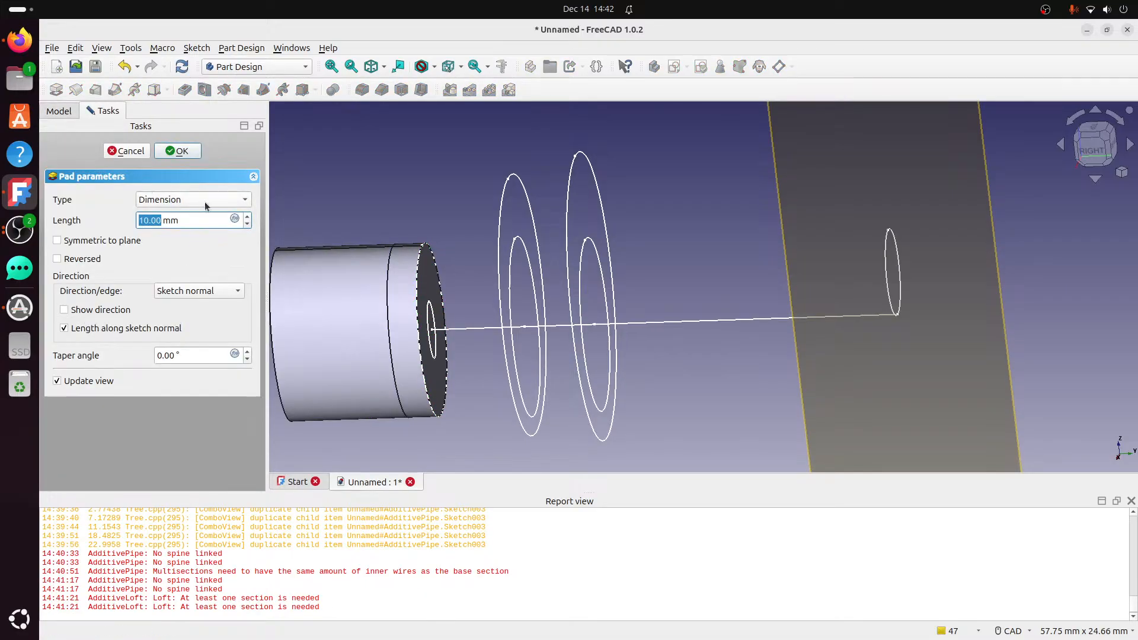
click(204, 202)
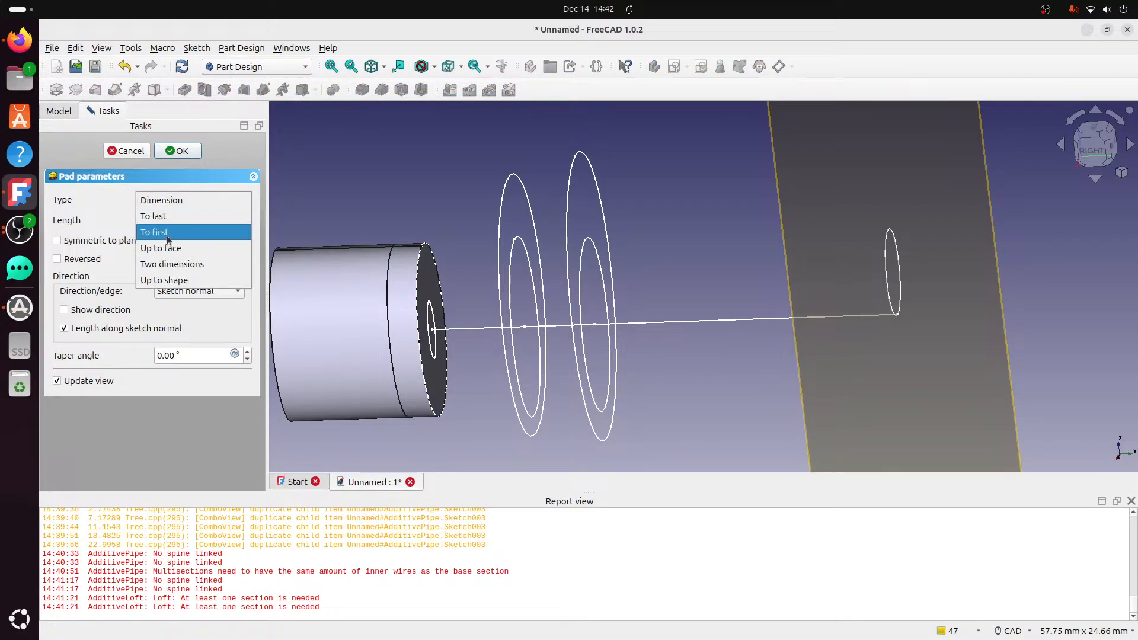
click(324, 209)
click(58, 259)
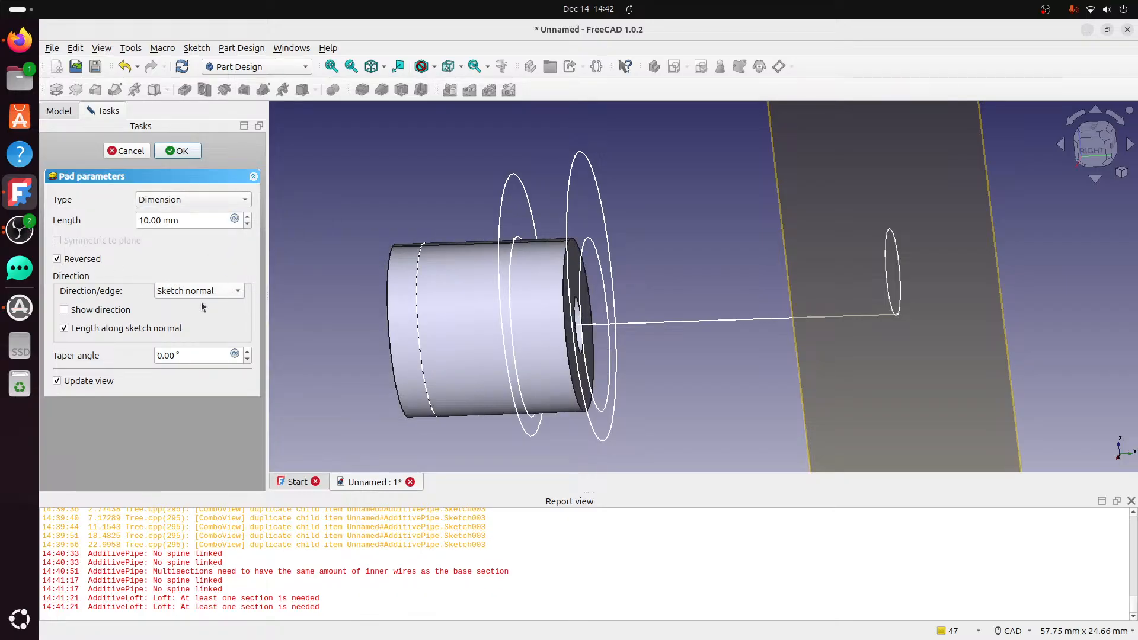
Try to extend the Sketch008 pad with type Up to shape and Sketch003 as the target, and discard it.
click(187, 201)
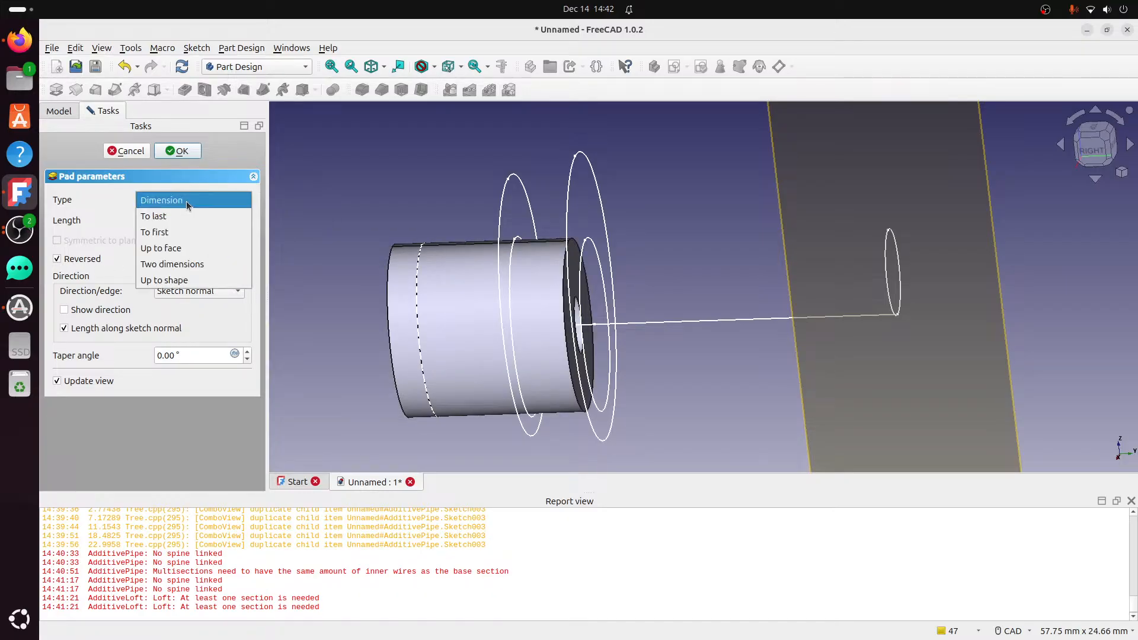
click(186, 280)
click(500, 224)
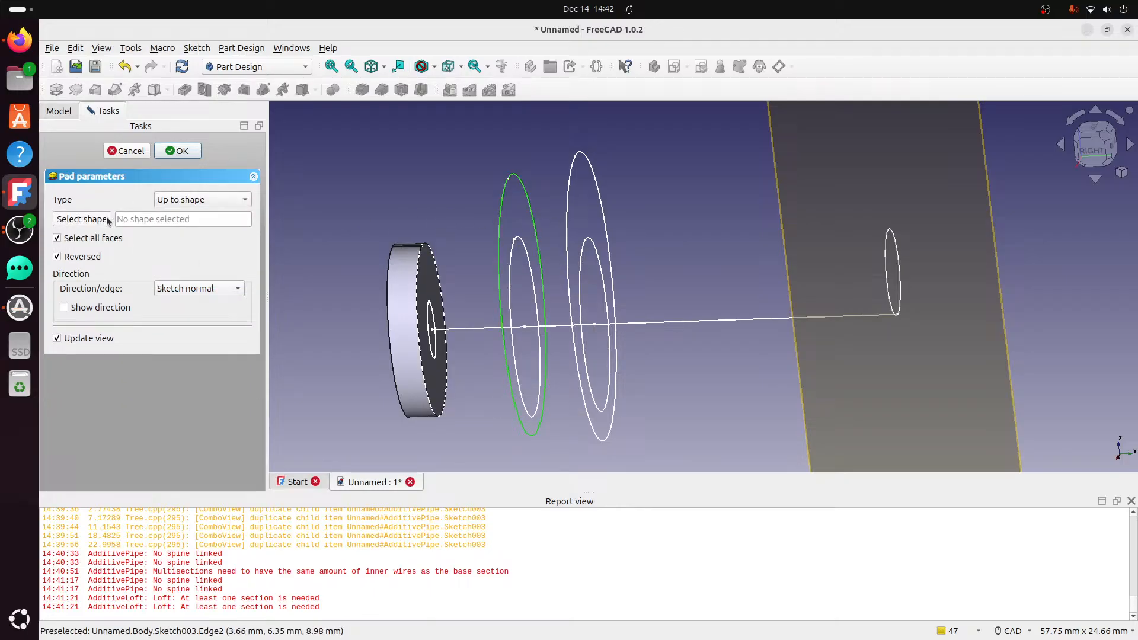
click(83, 219)
click(499, 251)
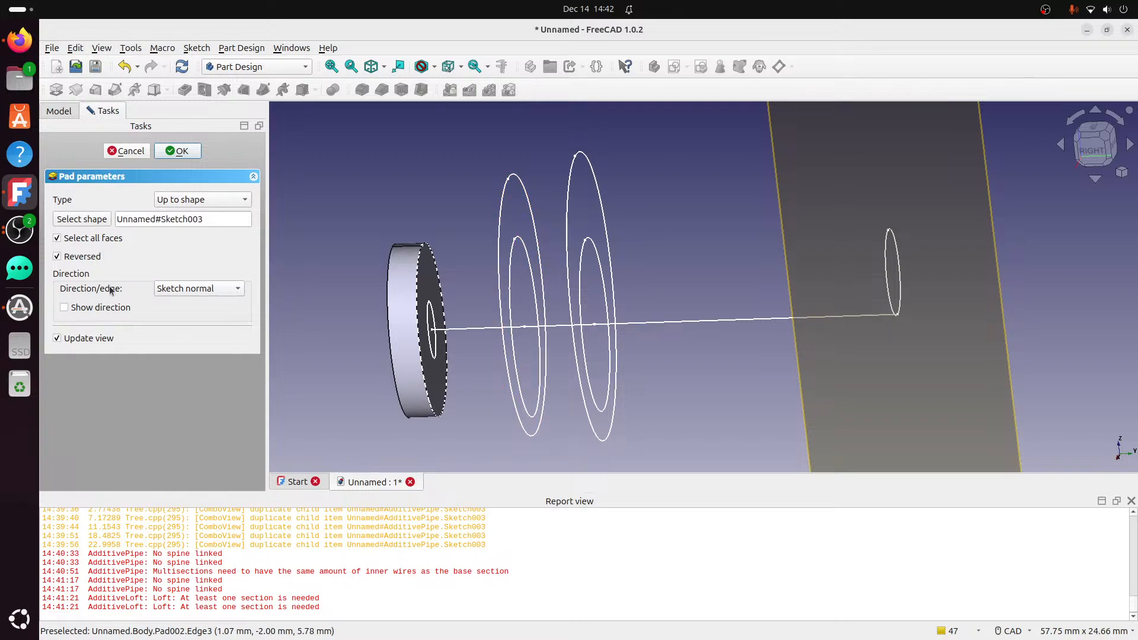
click(169, 290)
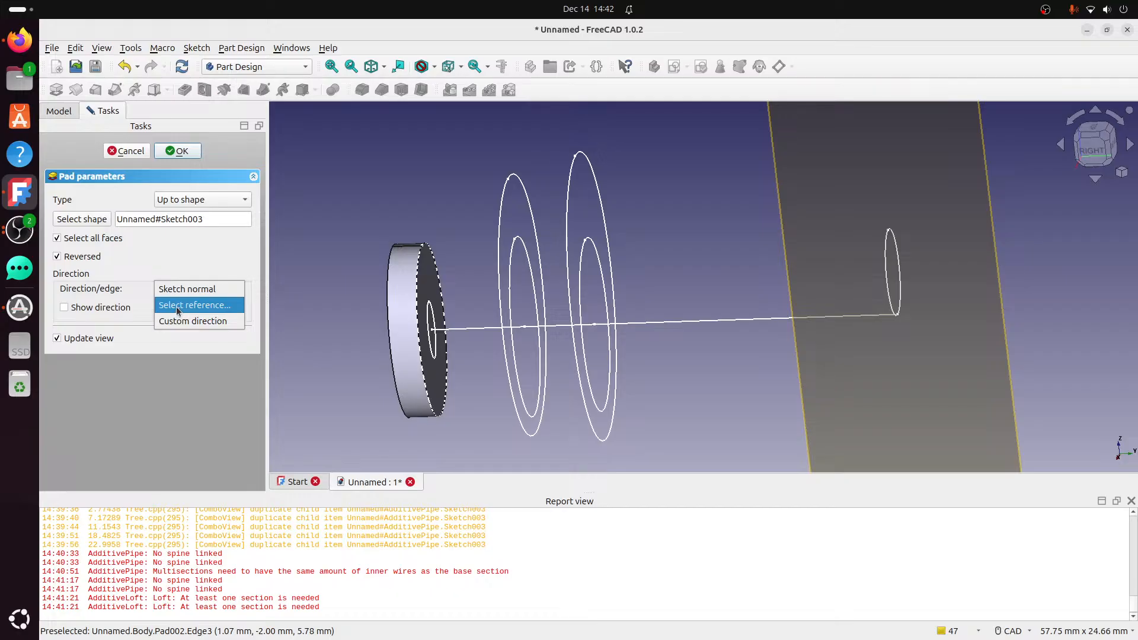
click(125, 152)
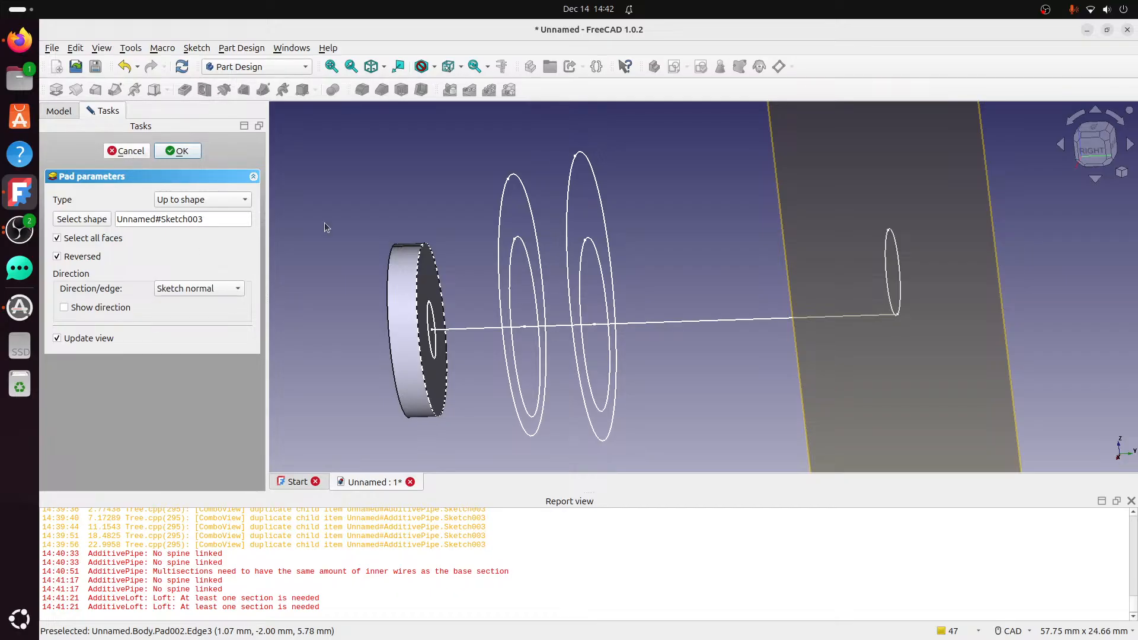
click(234, 200)
click(92, 153)
click(127, 151)
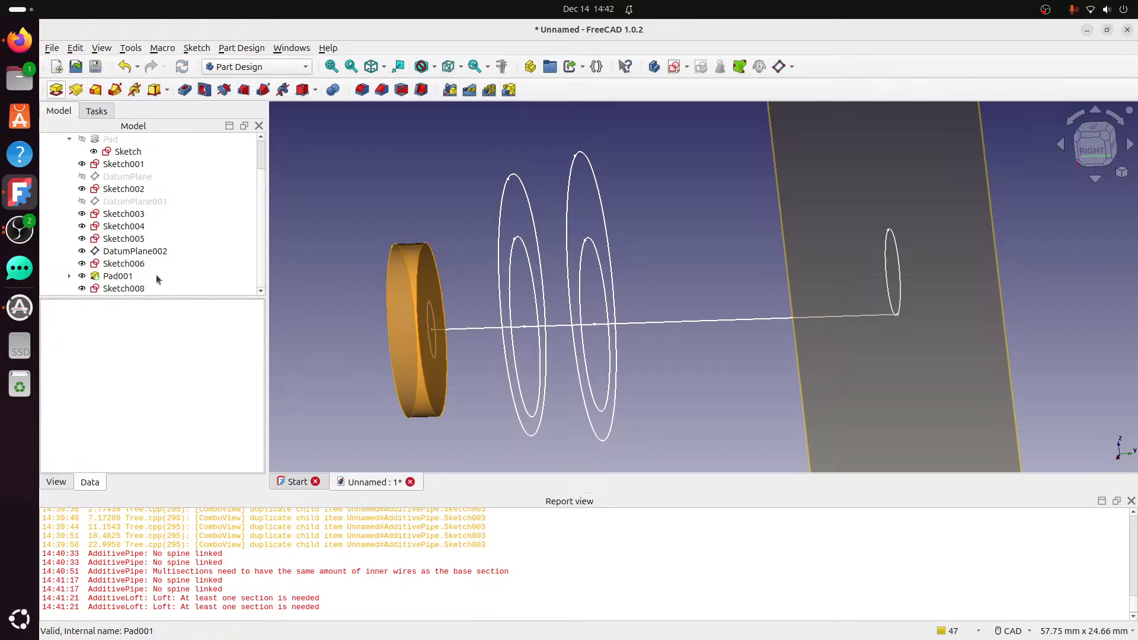
Create an additive pipe with Sketch003 as the profile and Sketch002 as the path to sweep along.
mouse_move(473, 306)
middle_down()
mouse_move(542, 310)
mouse_move(539, 296)
middle_up()
click(524, 188)
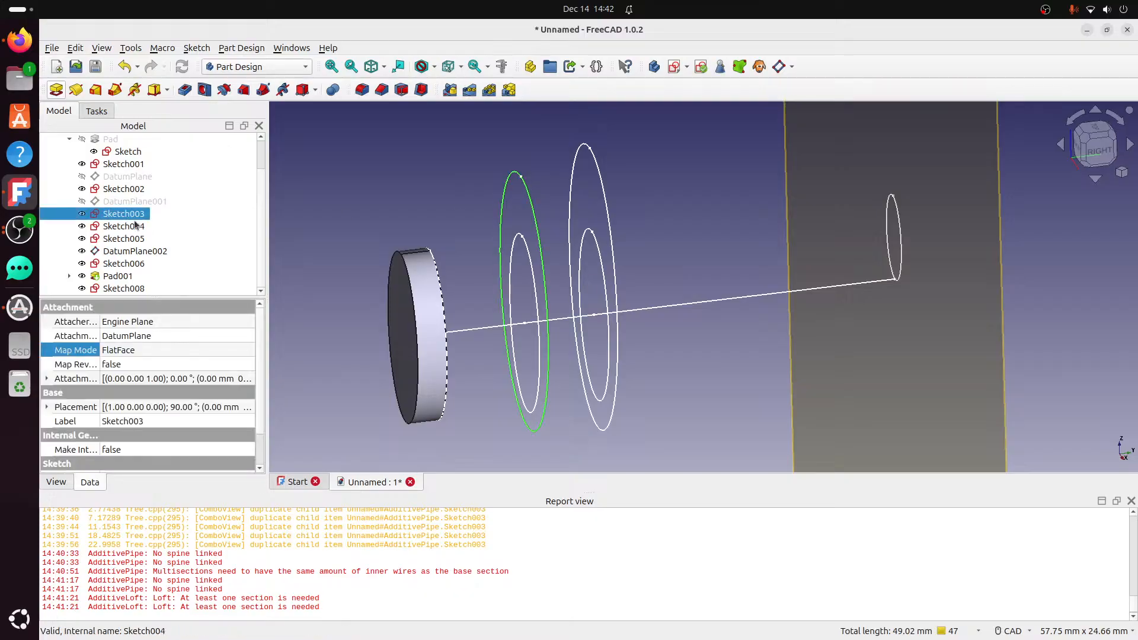
click(134, 90)
click(77, 271)
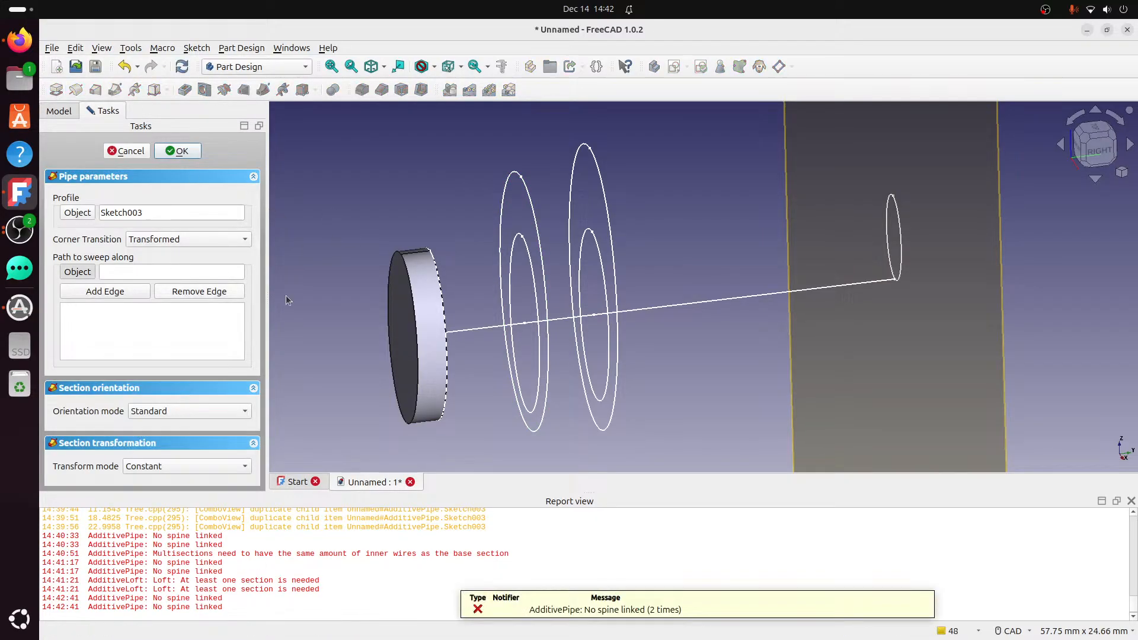
click(564, 317)
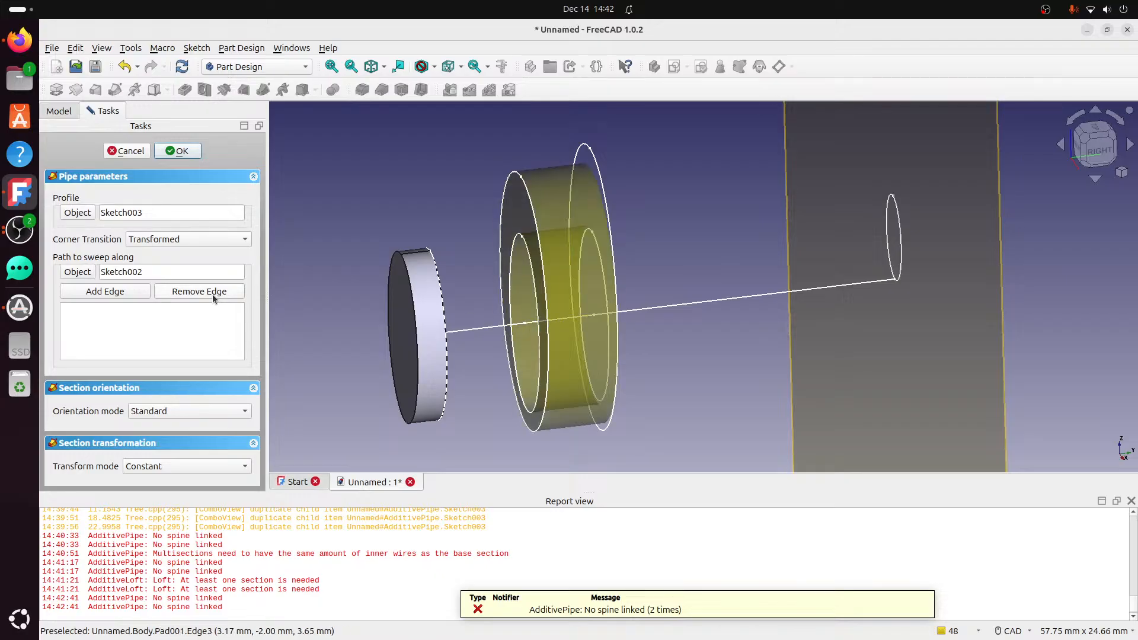
Set the pipe's transform mode to Multisection and add Sketch004 as a section.
click(151, 466)
click(152, 480)
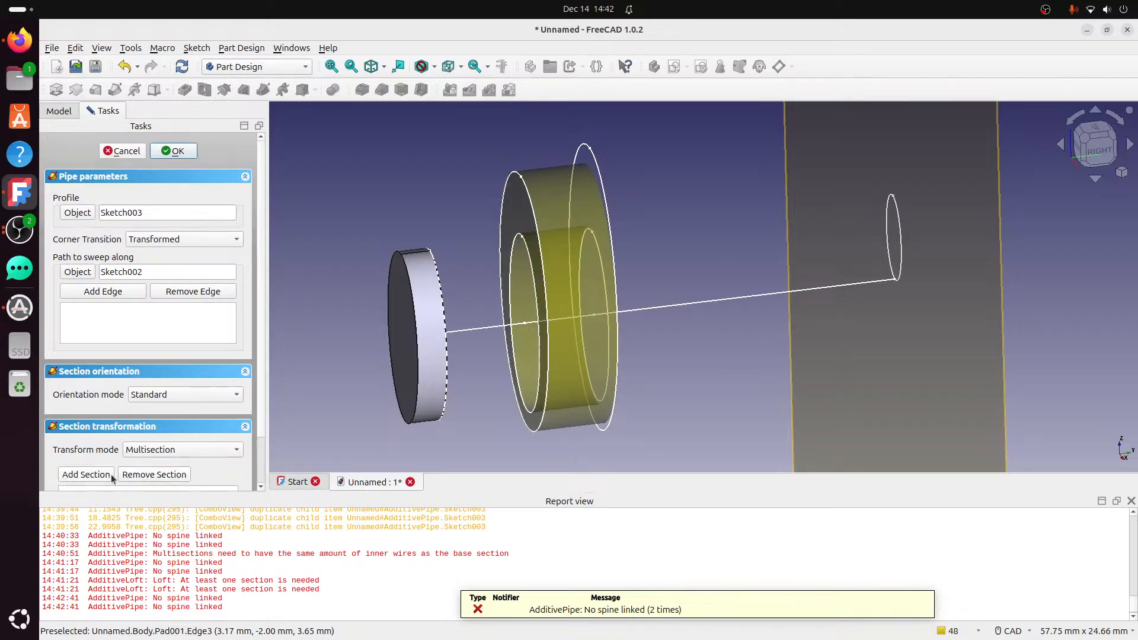
scroll(108, 460, down, 1)
click(86, 438)
click(572, 279)
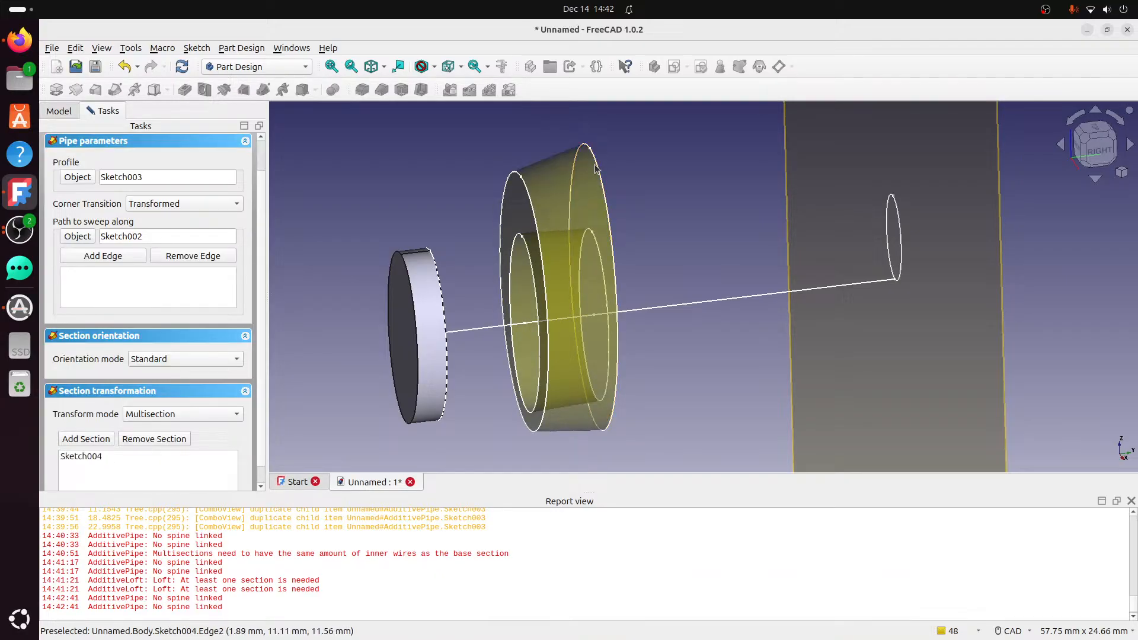
Confirm the multisection pipe from Sketch003 to Sketch004, and undo it.
middle_drag(681, 314, 631, 299)
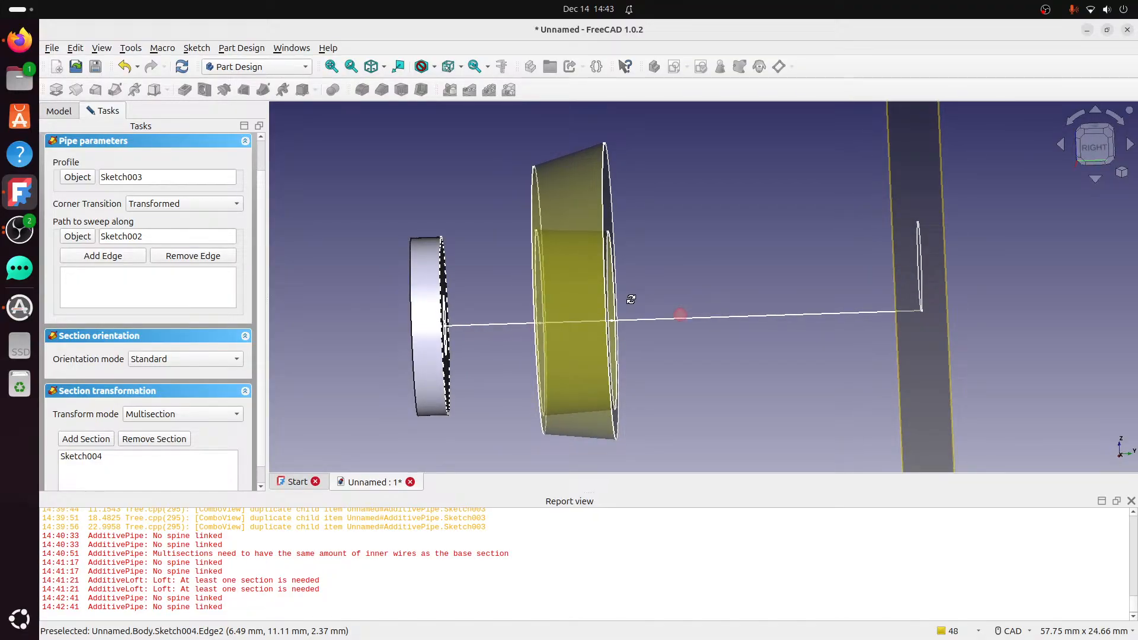
middle_drag(630, 300, 631, 303)
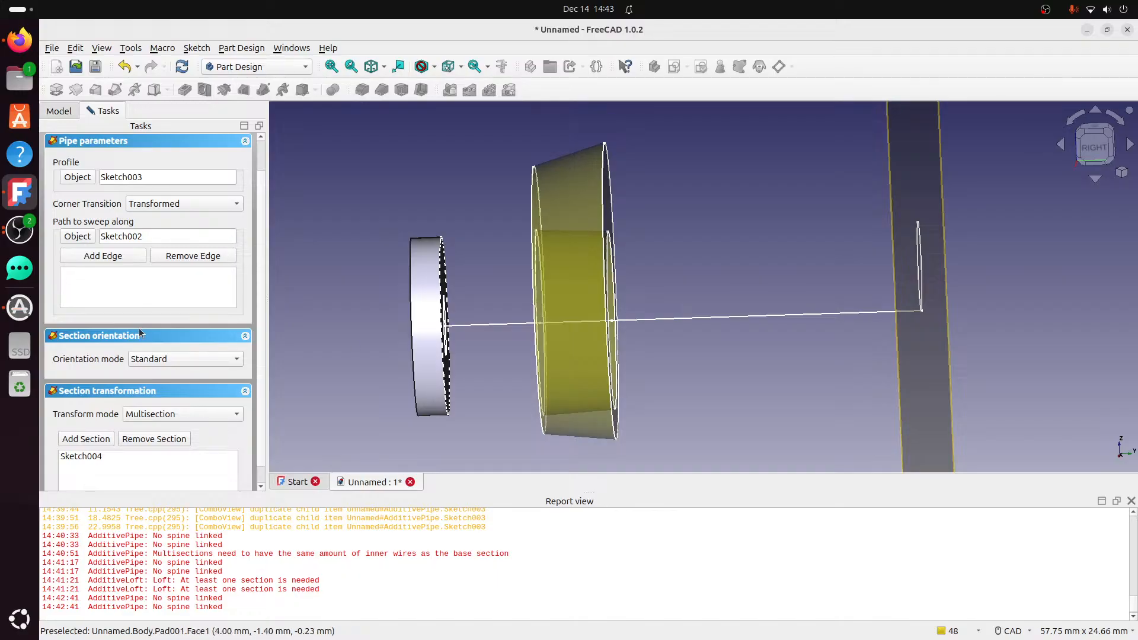
scroll(139, 328, up, 2)
click(166, 150)
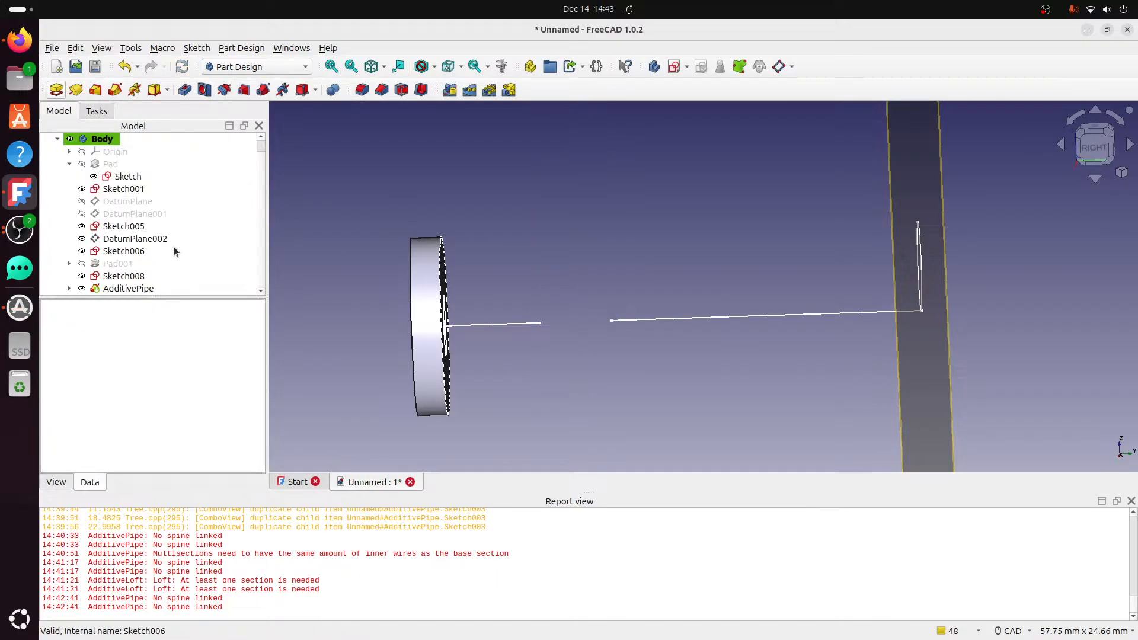
click(126, 67)
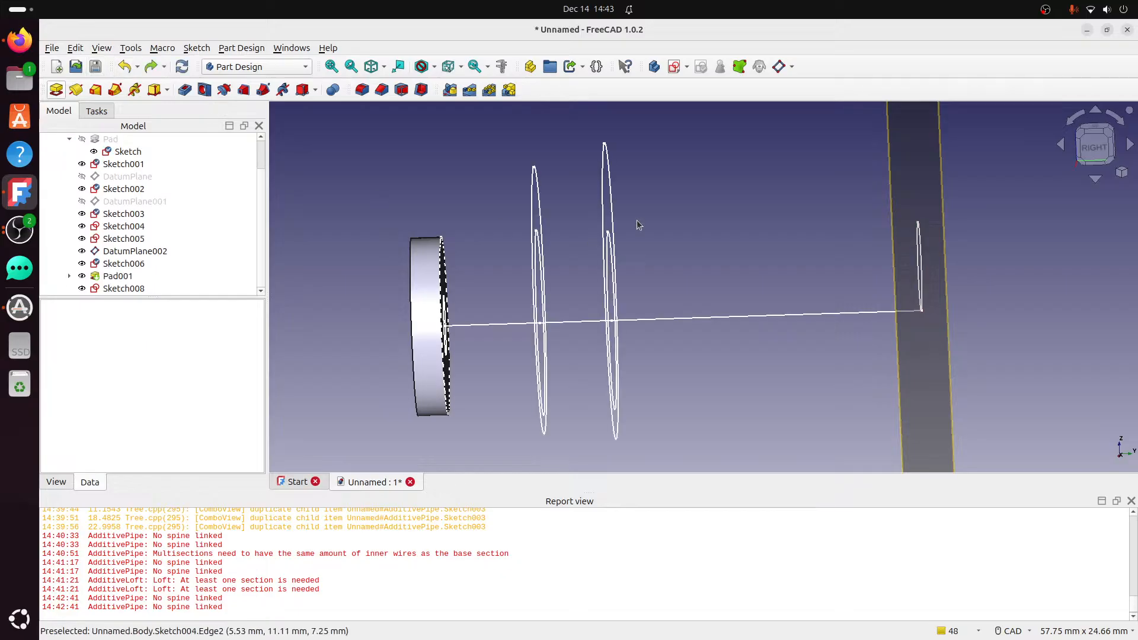
Open the end ellipse sketch, Sketch006, for editing and hide Pad001.
middle_drag(674, 241, 703, 247)
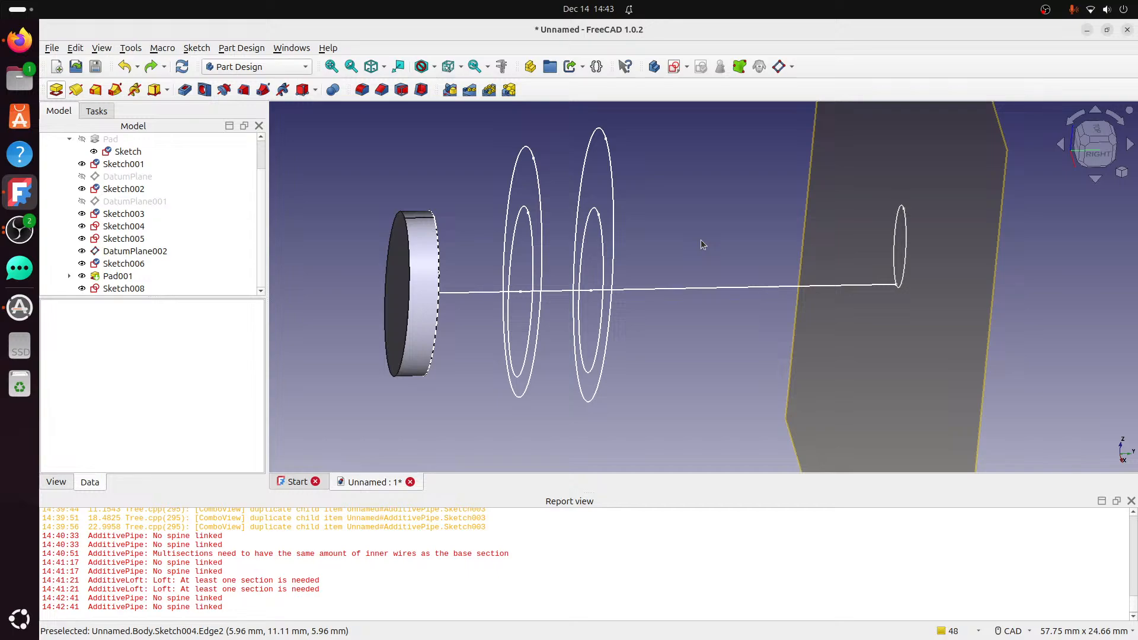
click(907, 254)
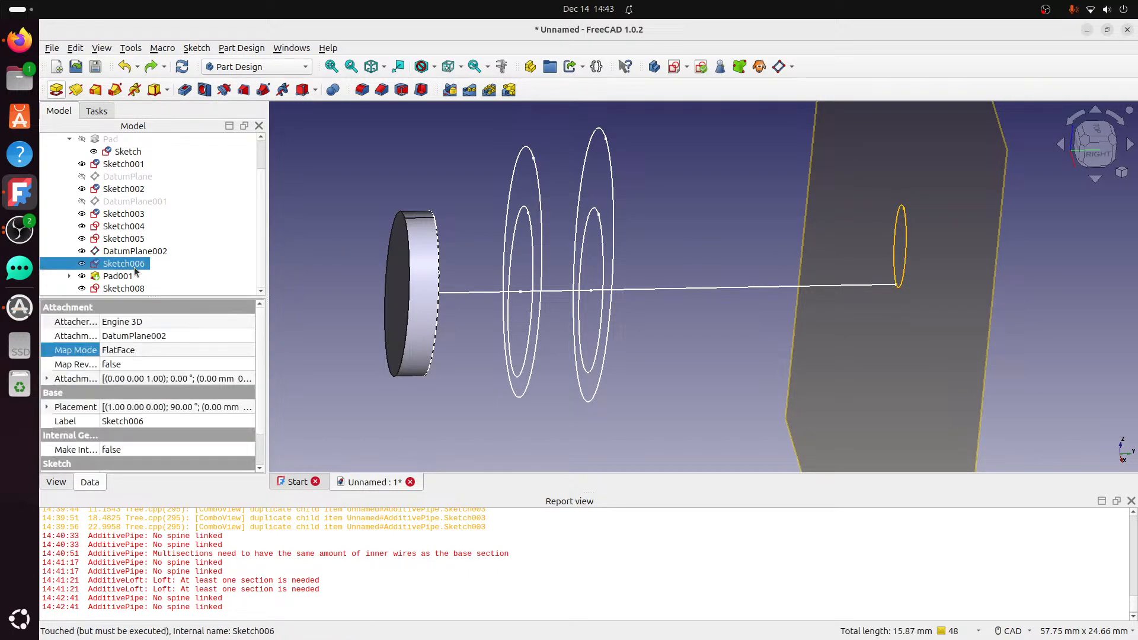
double_click(134, 267)
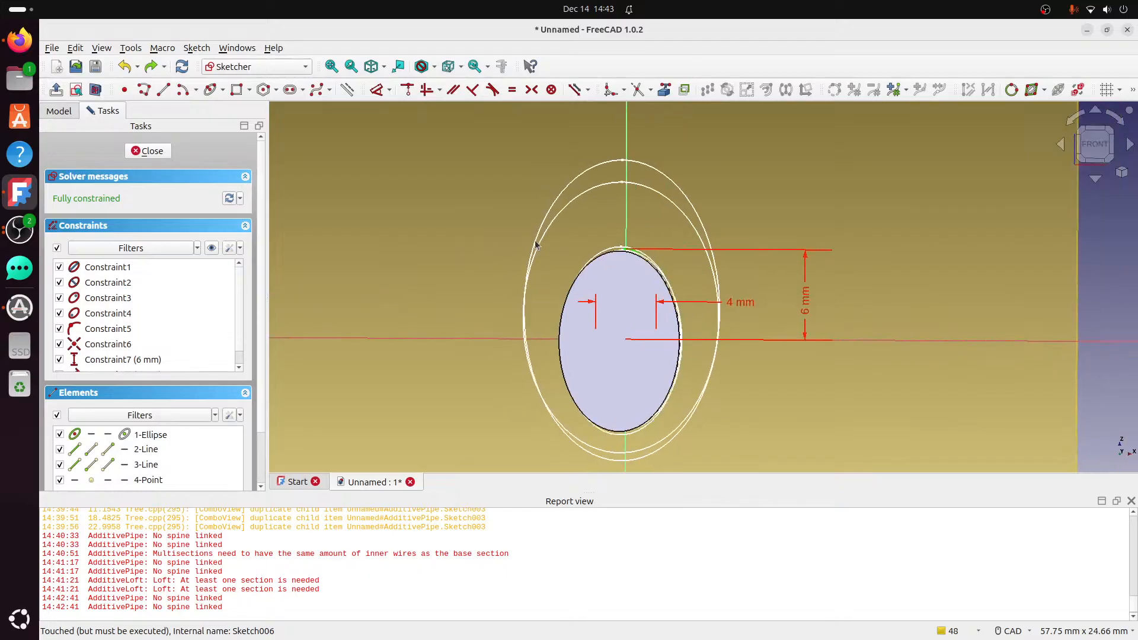
click(69, 116)
scroll(137, 225, up, 3)
scroll(150, 276, down, 3)
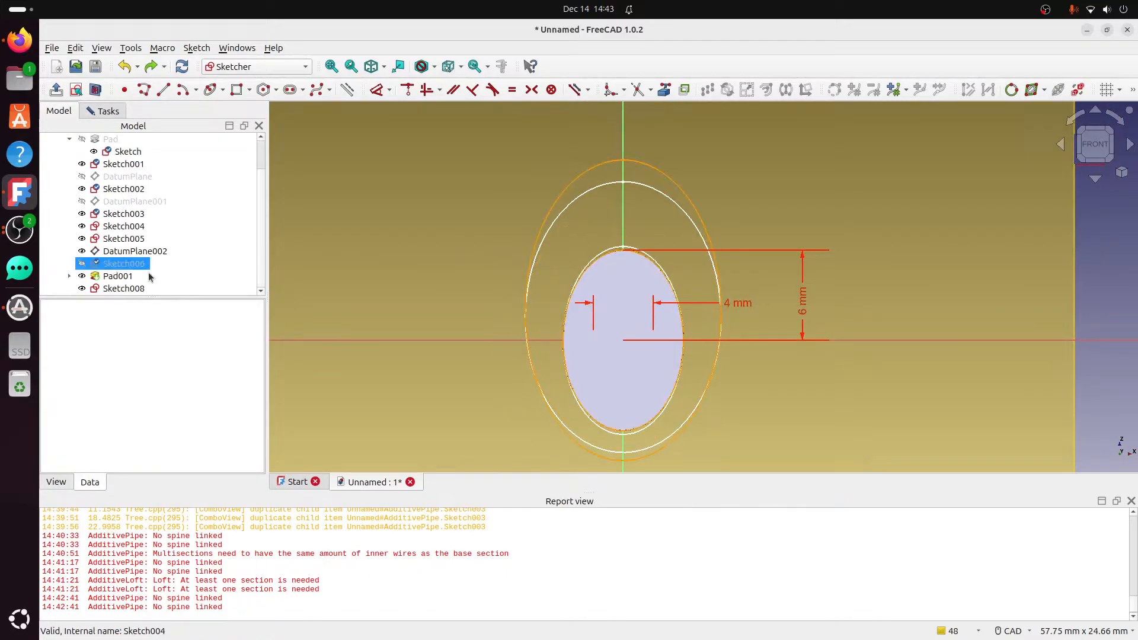
click(123, 276)
key(space)
scroll(650, 284, up, 1)
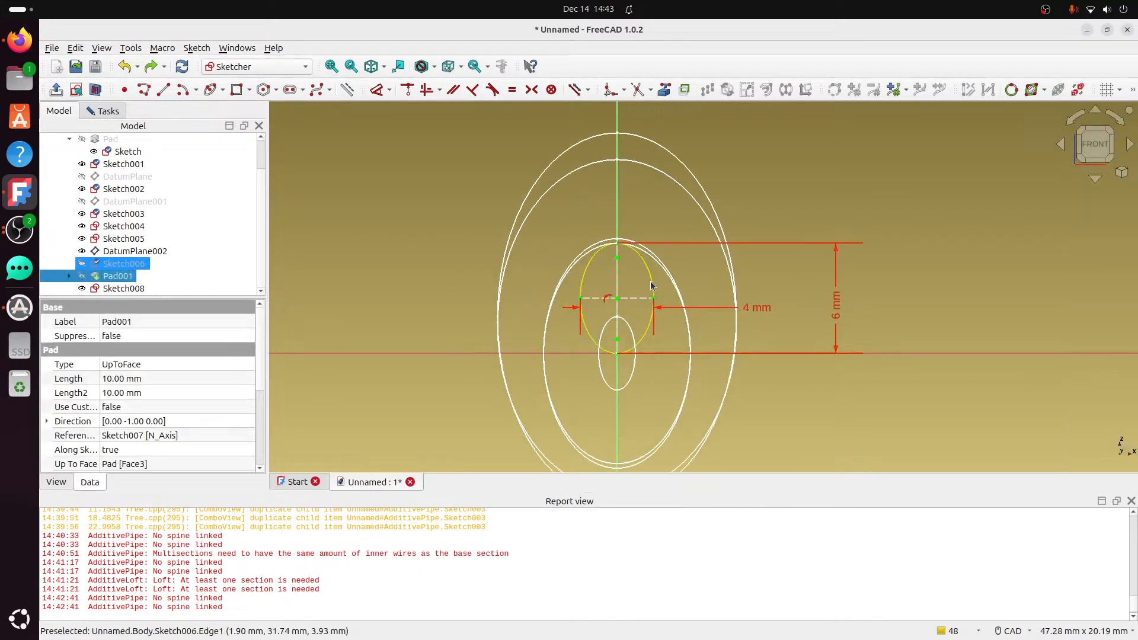
Draw an inner ellipse with a major radius of about 1.2 mm centred in Sketch006's ellipse, and close the sketch.
click(211, 89)
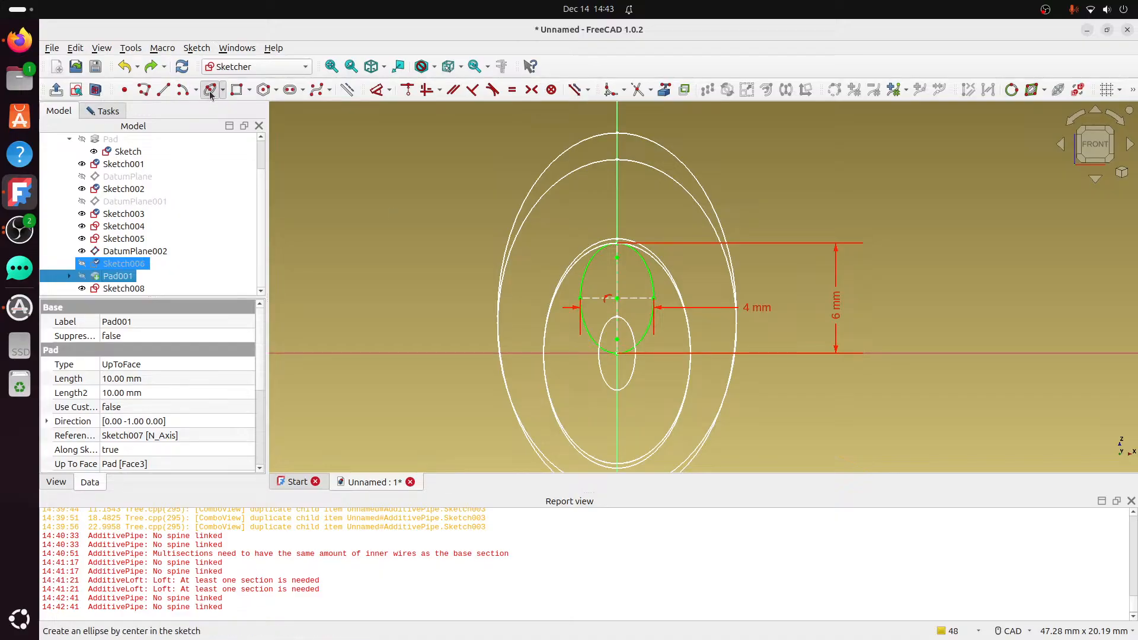
click(617, 298)
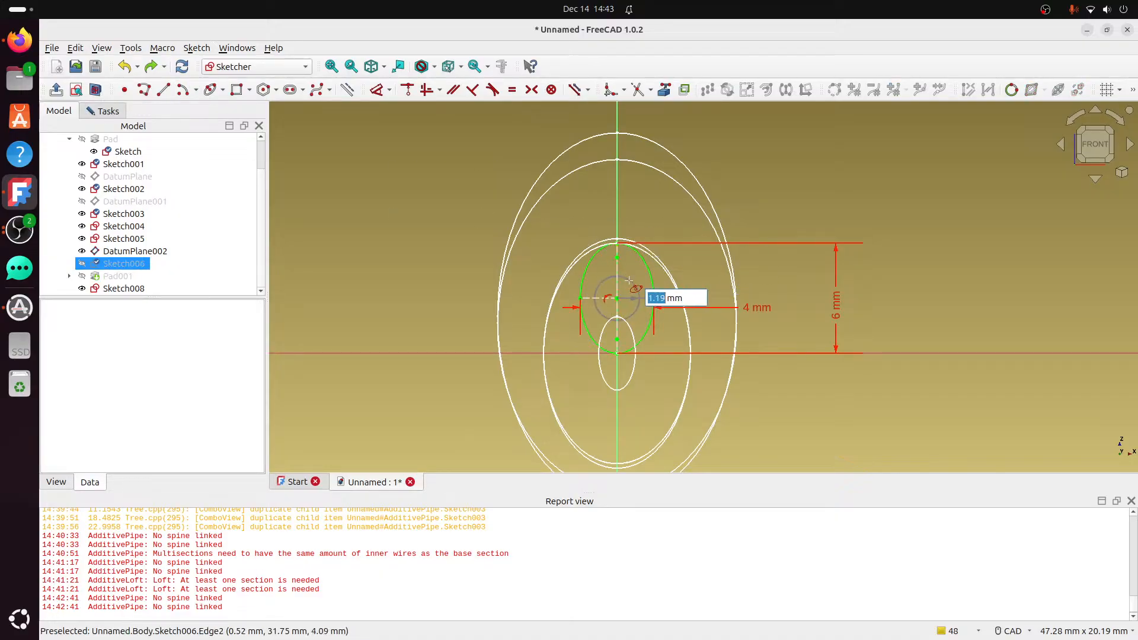
click(629, 279)
key(Escape)
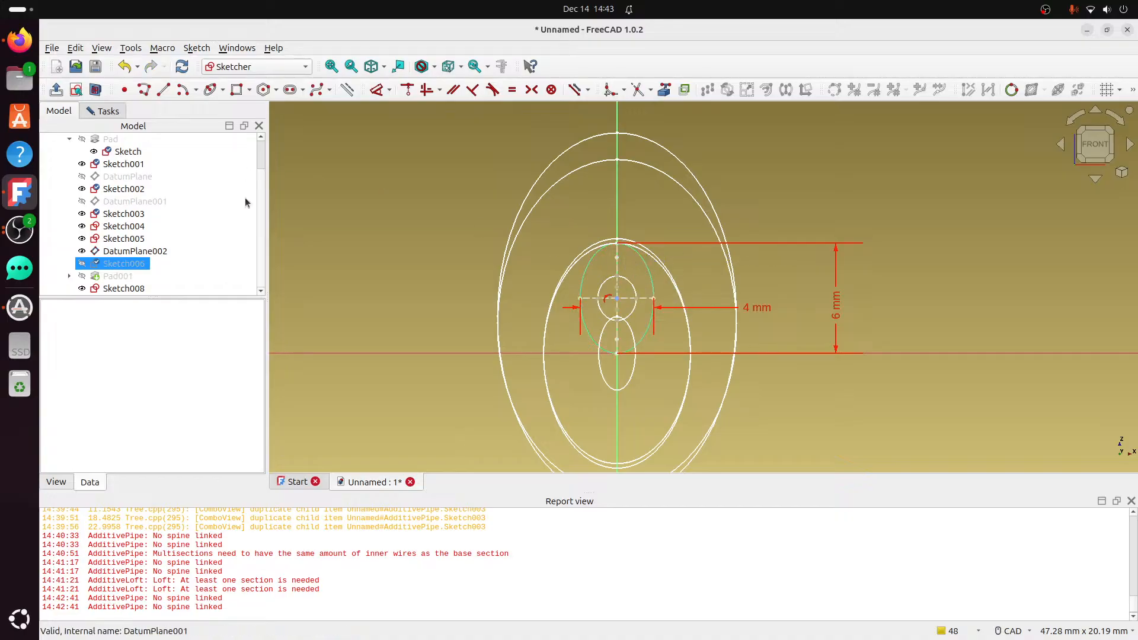
scroll(116, 151, up, 2)
click(121, 114)
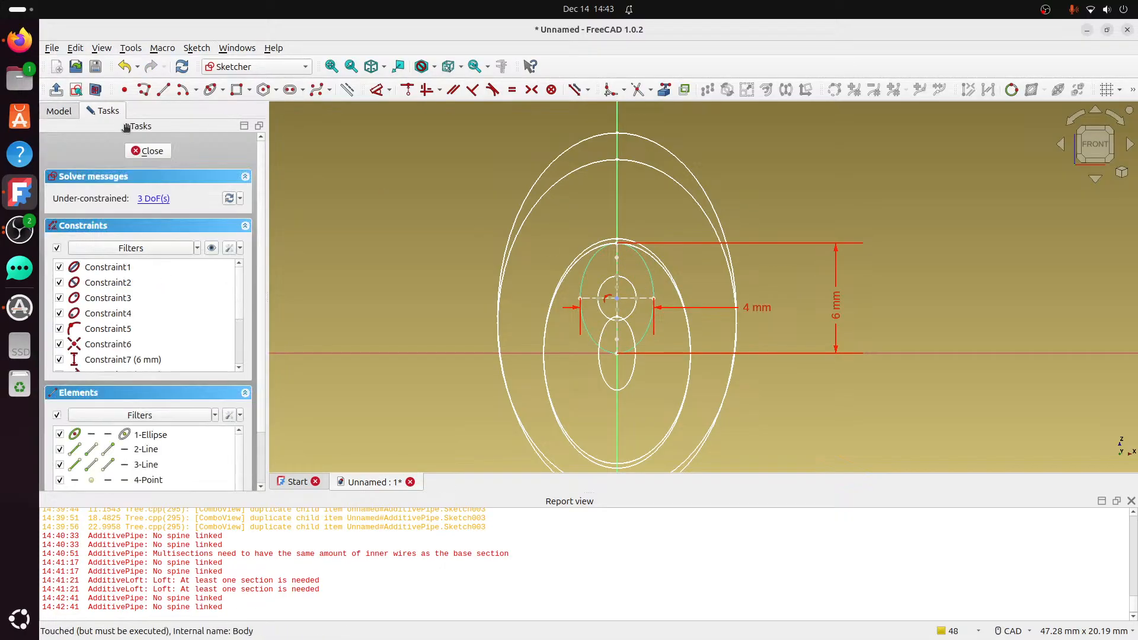
click(147, 151)
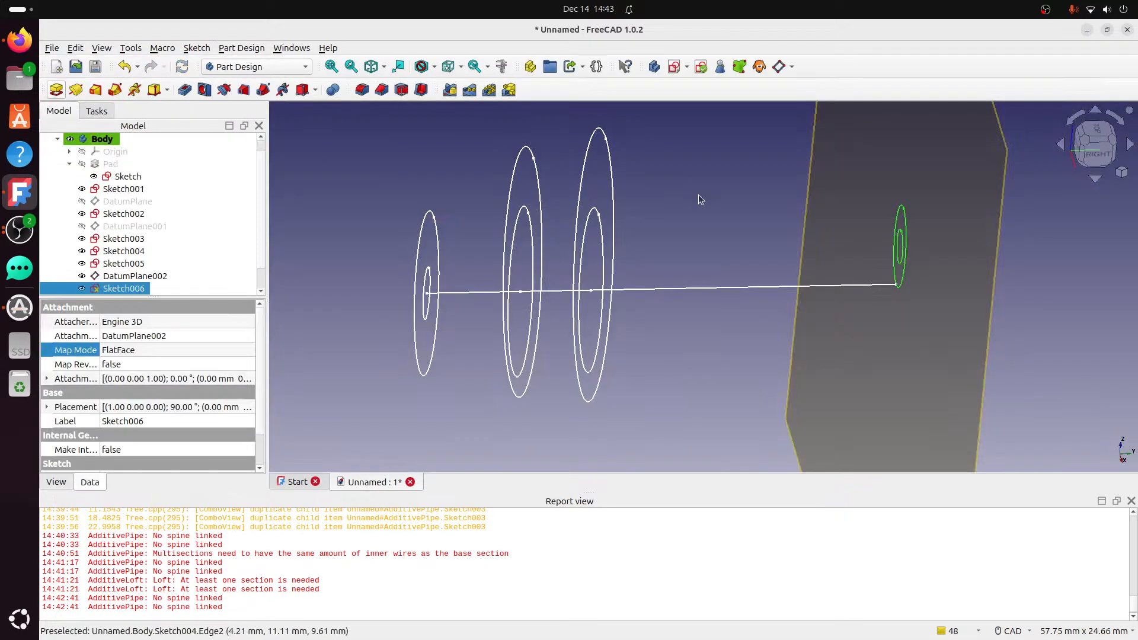
click(699, 196)
click(1080, 138)
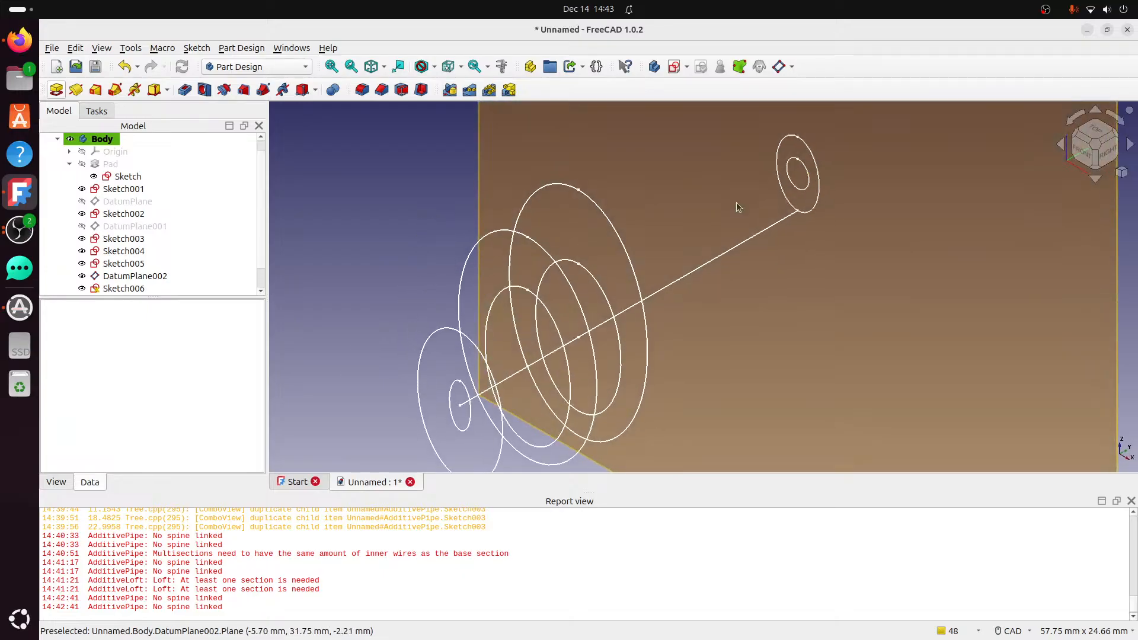
middle_drag(854, 191, 729, 244)
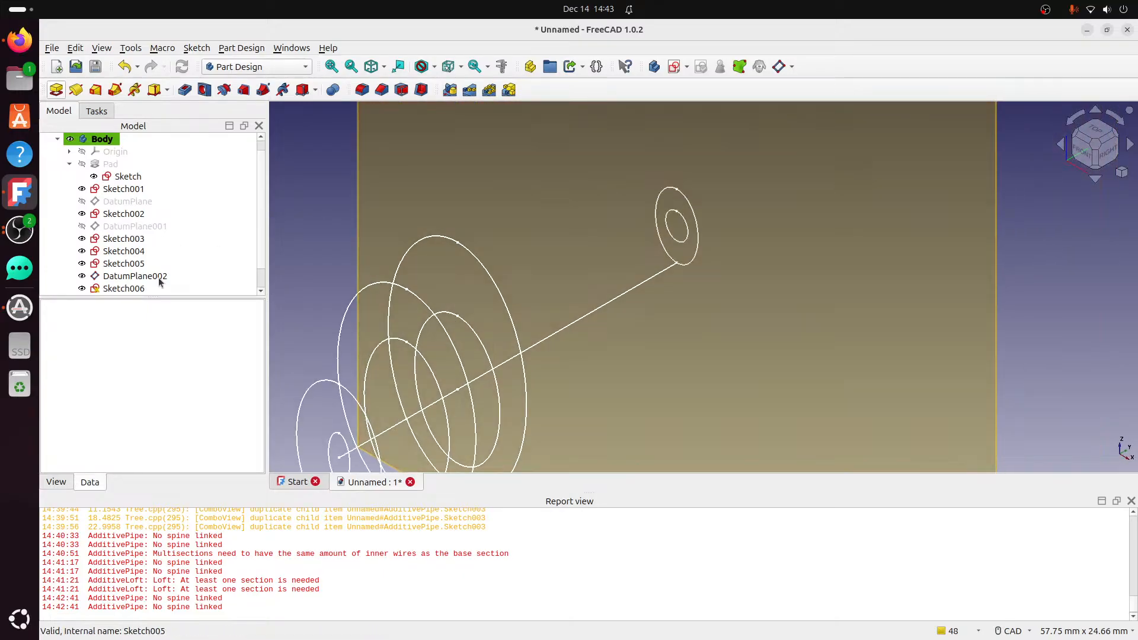
Hide DatumPlane002 so that only the section sketches remain displayed.
scroll(159, 283, down, 1)
click(134, 252)
key(space)
click(622, 285)
scroll(602, 282, down, 1)
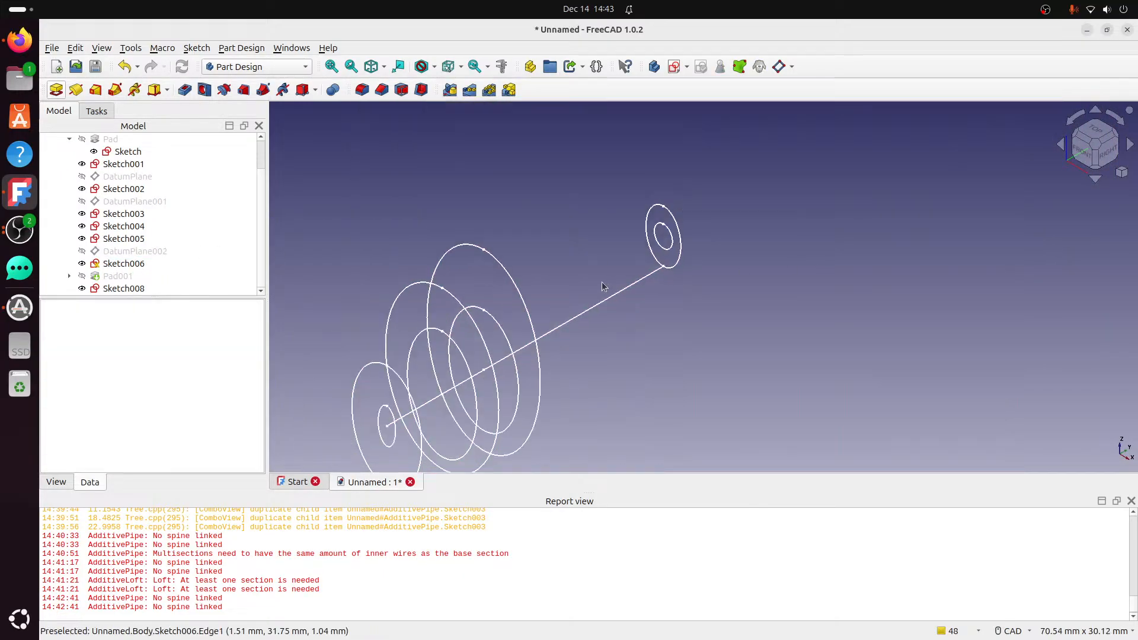
scroll(603, 286, down, 2)
Try an additive pipe from profile Sketch004 along path Sketch005, with transform mode Multisection and Sketch006 as a section.
click(554, 265)
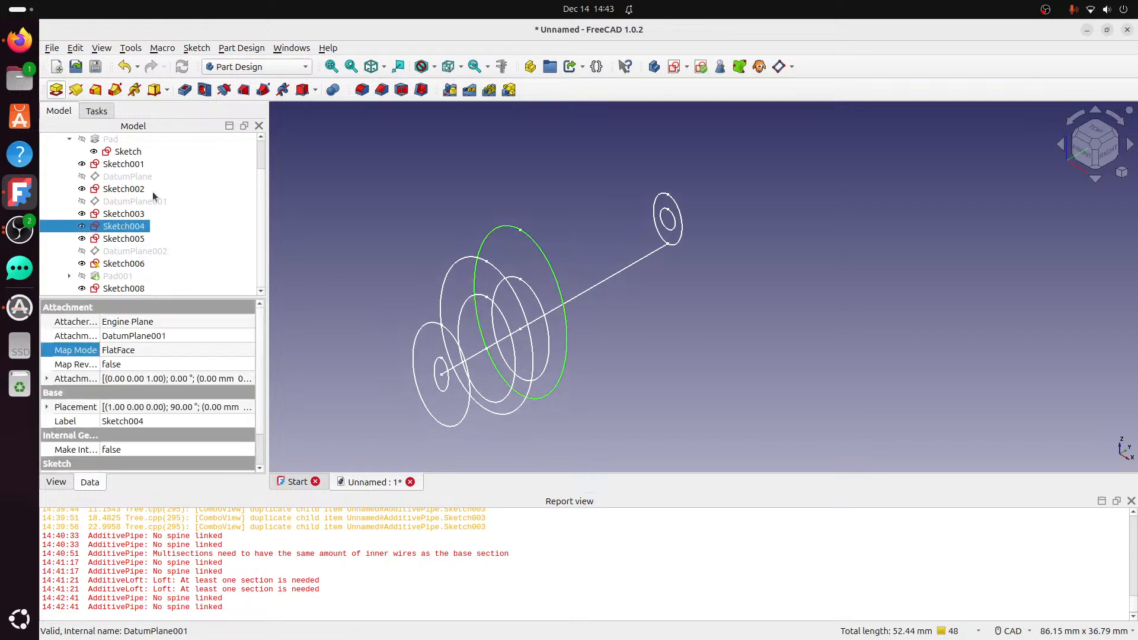
click(115, 90)
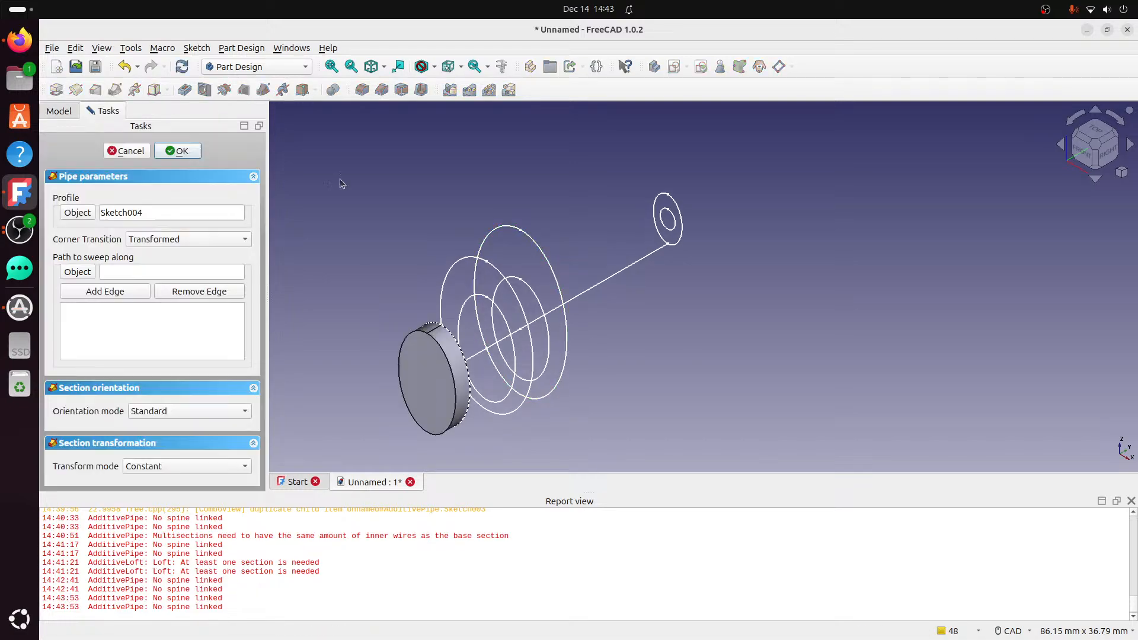
click(77, 272)
click(587, 290)
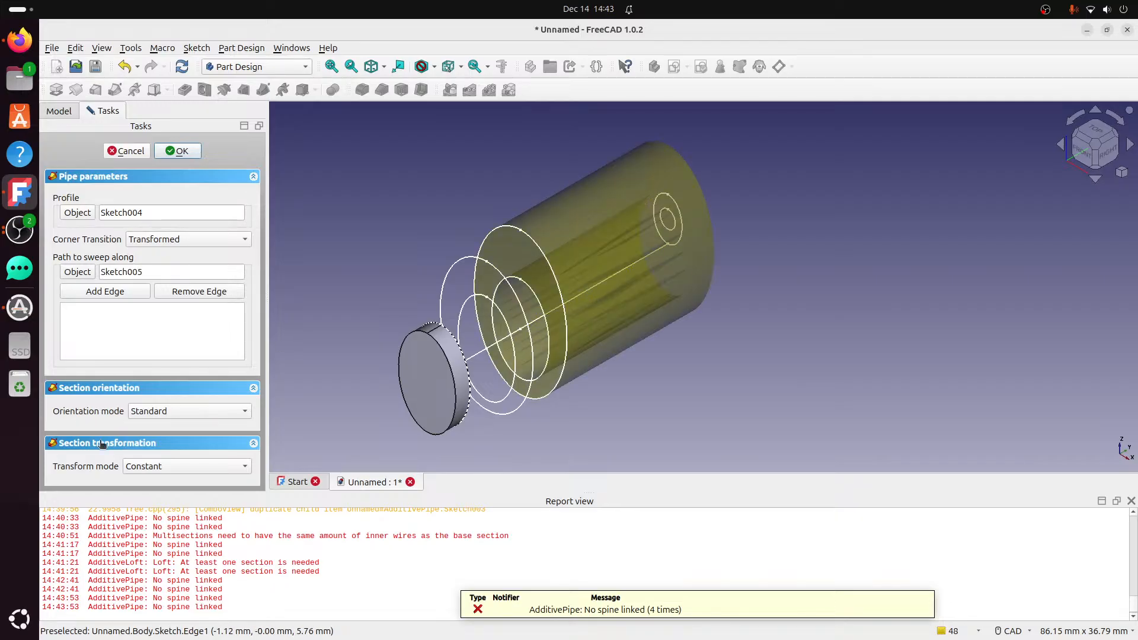
click(144, 467)
click(142, 483)
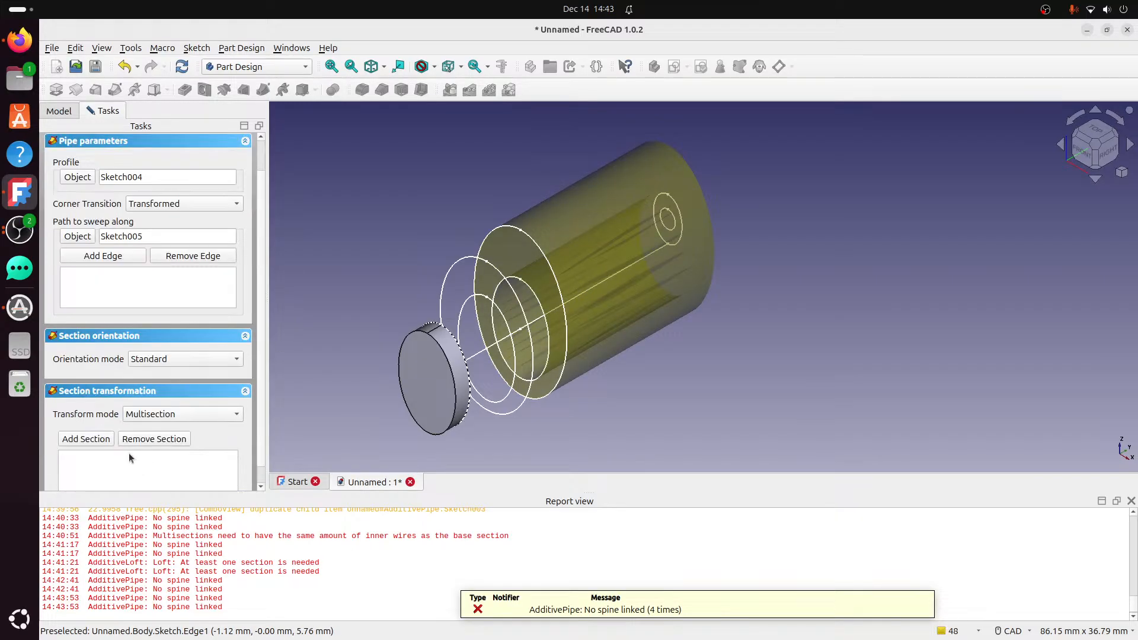
click(680, 209)
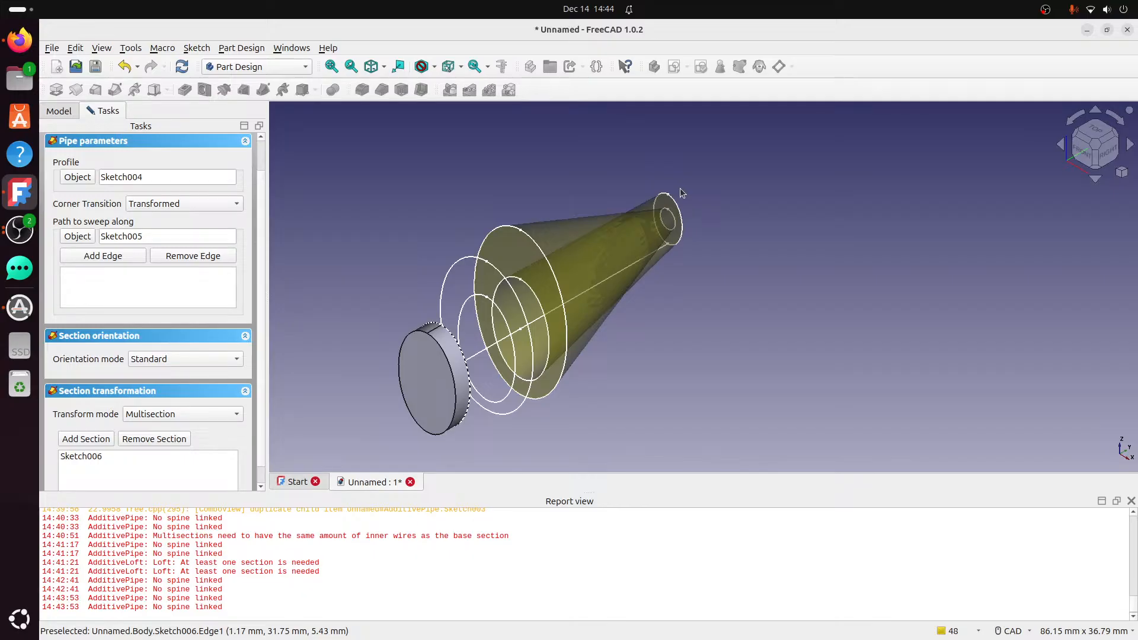
Check the pipe preview from the side and the corner transition options, and cancel the pipe.
click(1107, 153)
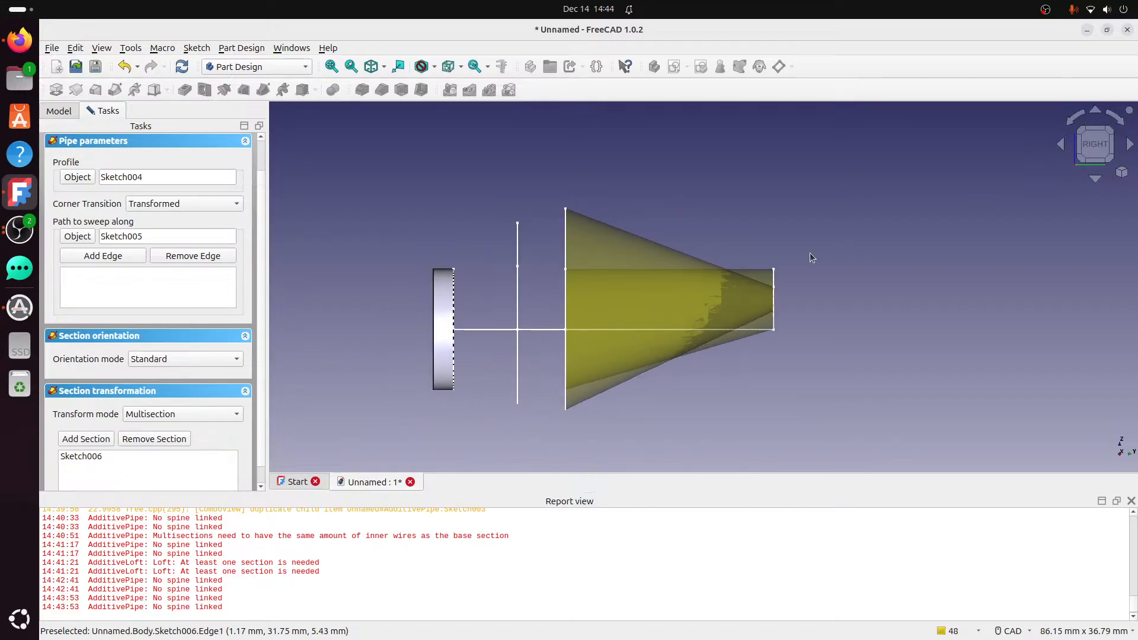
click(1081, 129)
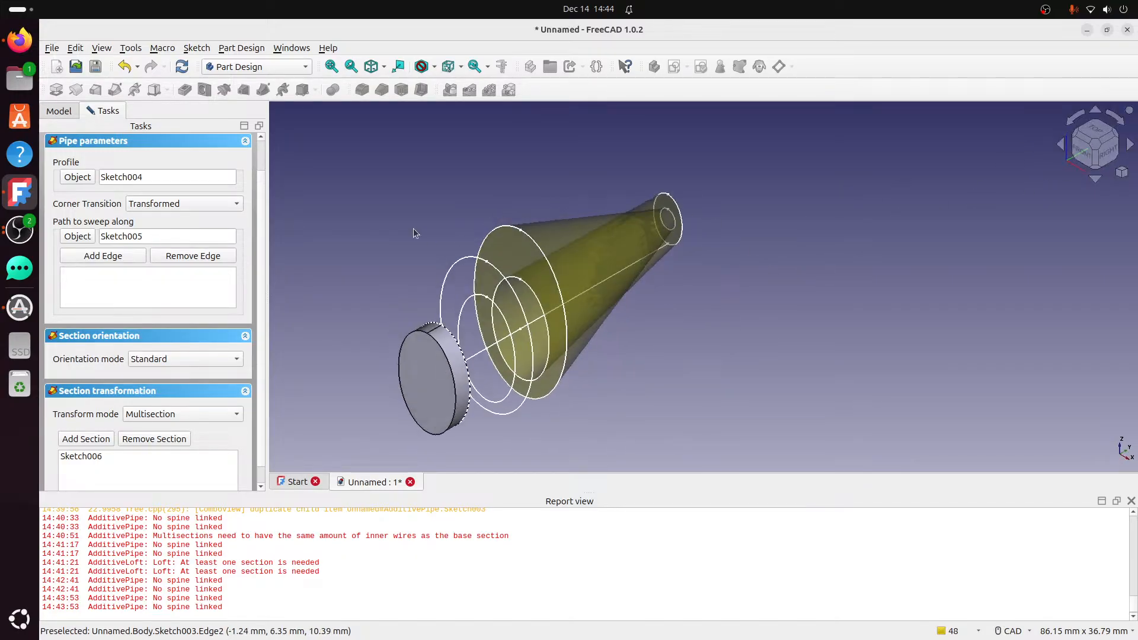
click(150, 211)
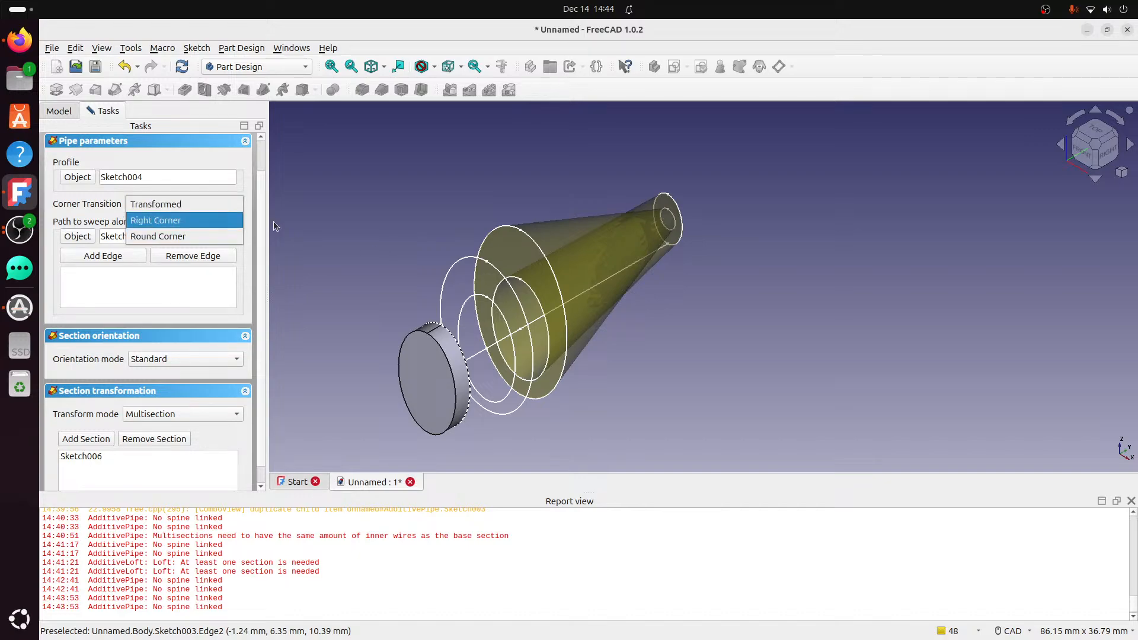
click(323, 214)
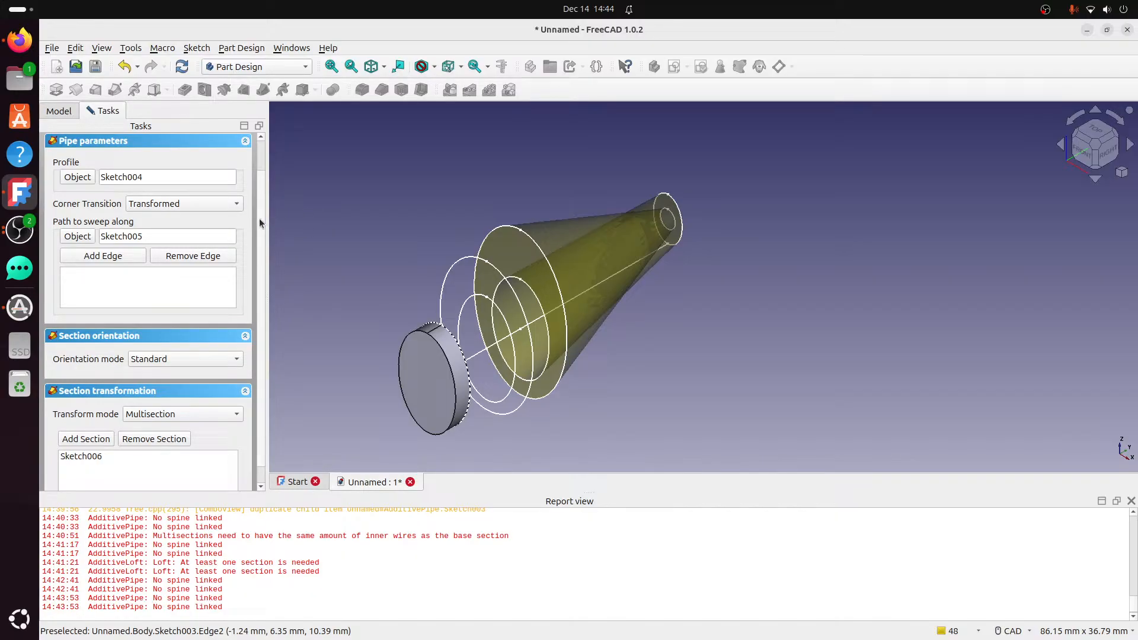
scroll(259, 222, up, 2)
click(125, 150)
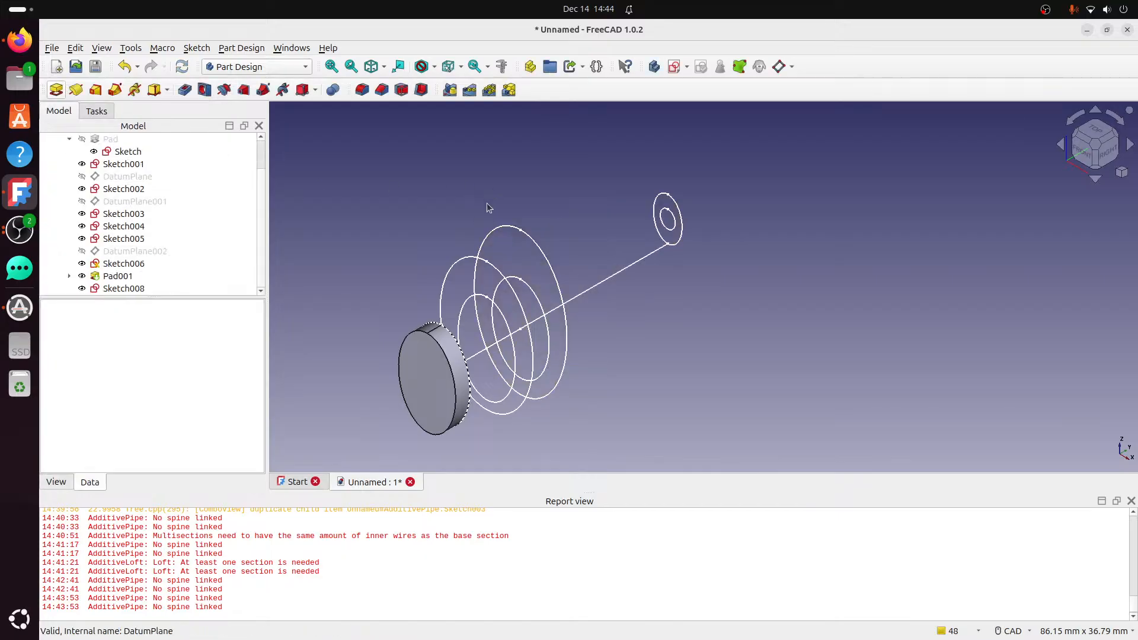
Open Sketch006 for editing and hide Pad001.
mouse_move(521, 252)
middle_down()
mouse_move(330, 334)
mouse_move(465, 324)
mouse_move(318, 331)
mouse_move(286, 343)
mouse_move(427, 349)
mouse_move(411, 326)
mouse_move(444, 240)
mouse_move(530, 232)
middle_up()
click(1104, 130)
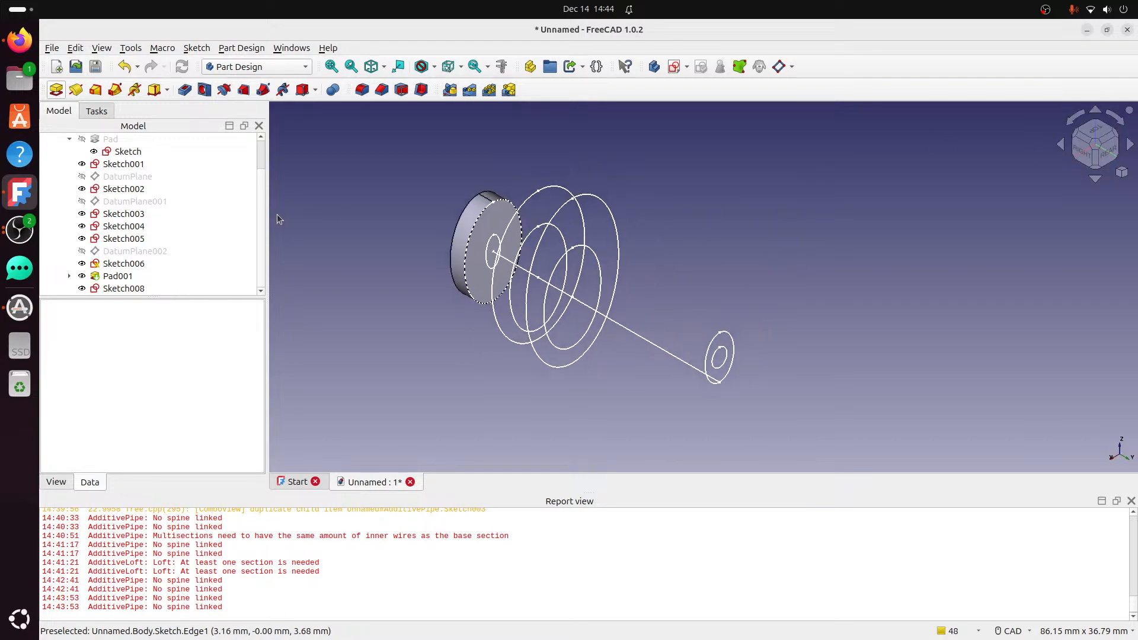
click(121, 263)
double_click(121, 264)
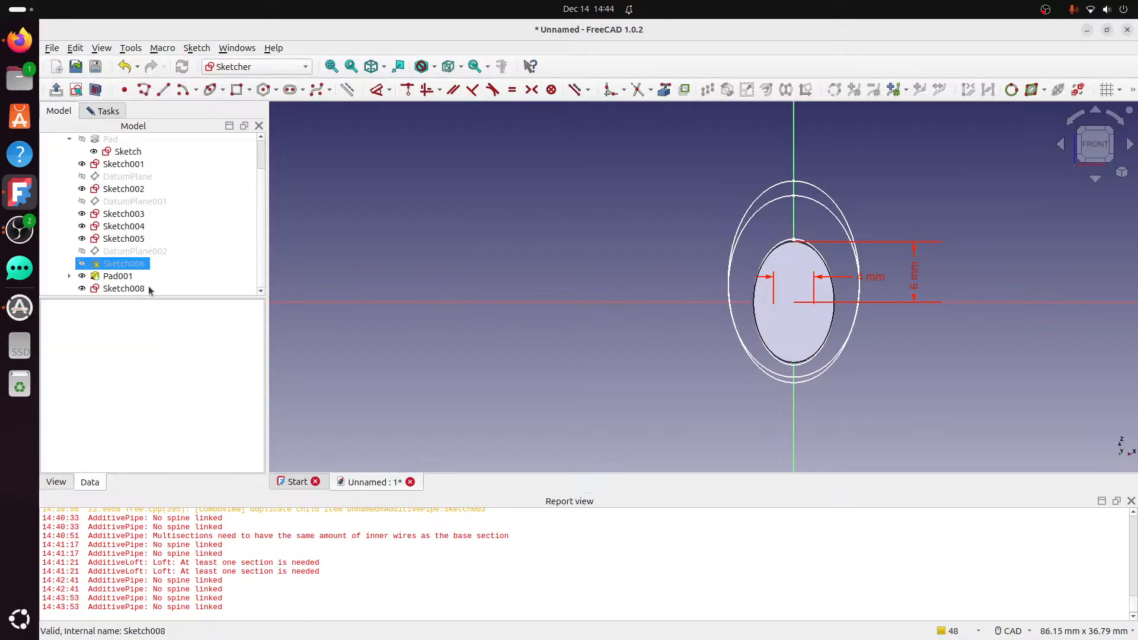
click(126, 276)
key(space)
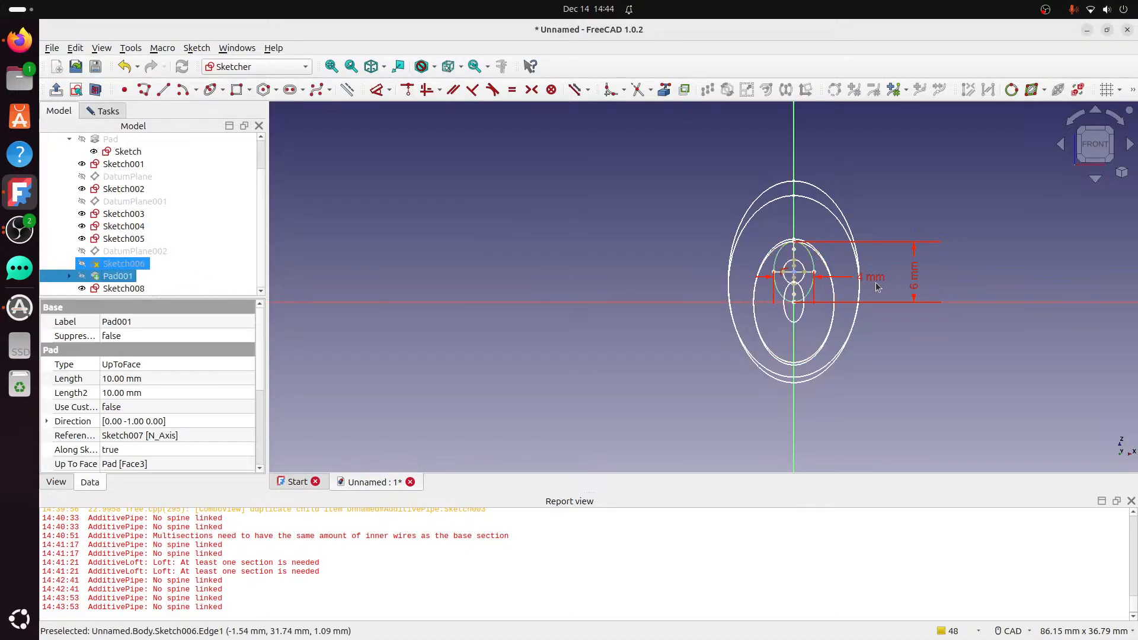
Dimension the horizontal distance from the inner ellipse's centre to its side to 1 mm.
scroll(877, 287, up, 4)
click(383, 92)
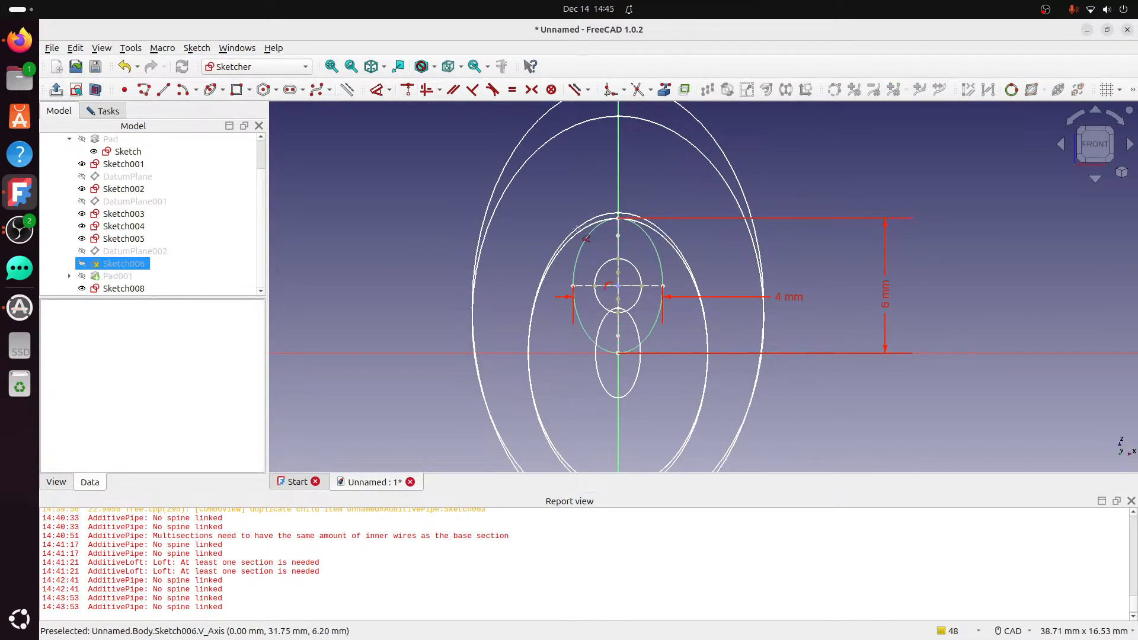
click(634, 286)
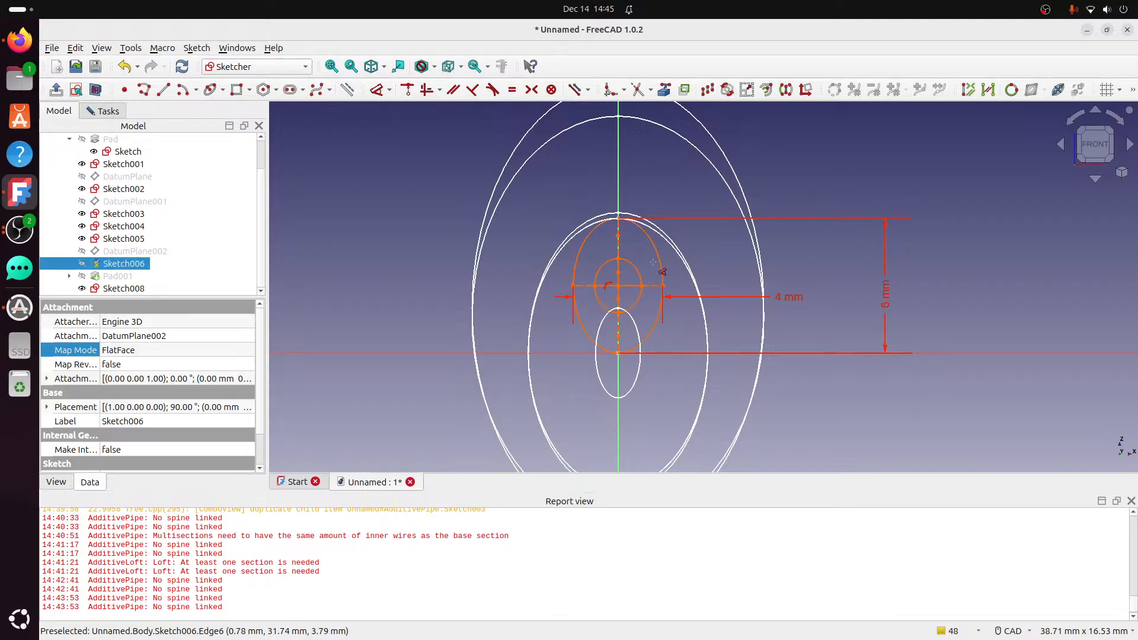
key(Escape)
scroll(650, 274, up, 3)
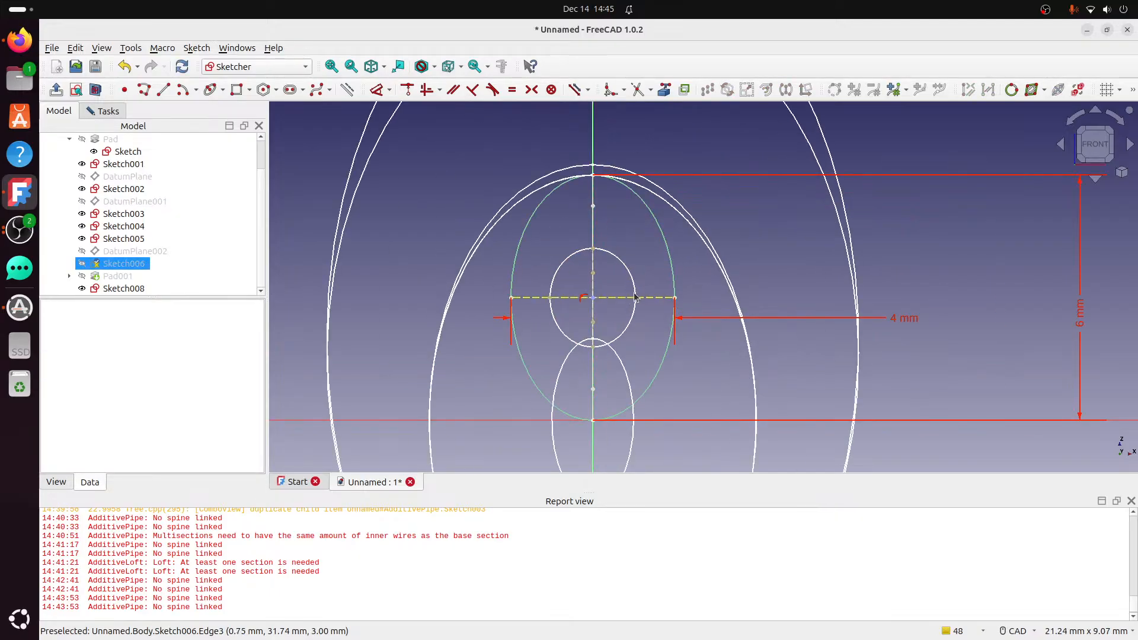
click(544, 210)
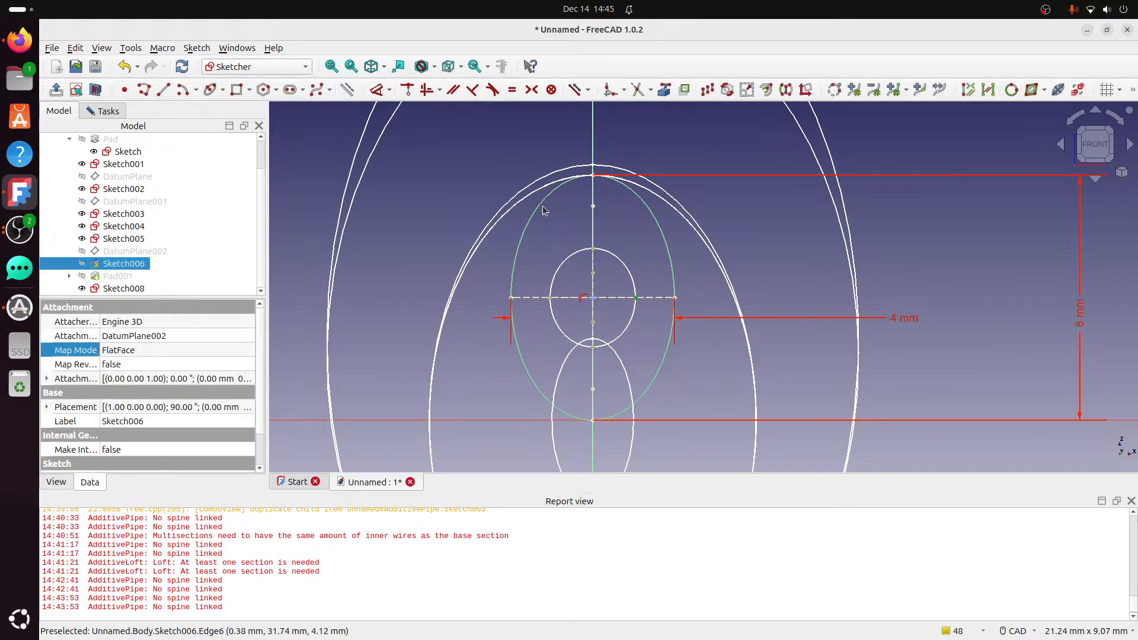
click(377, 91)
click(628, 296)
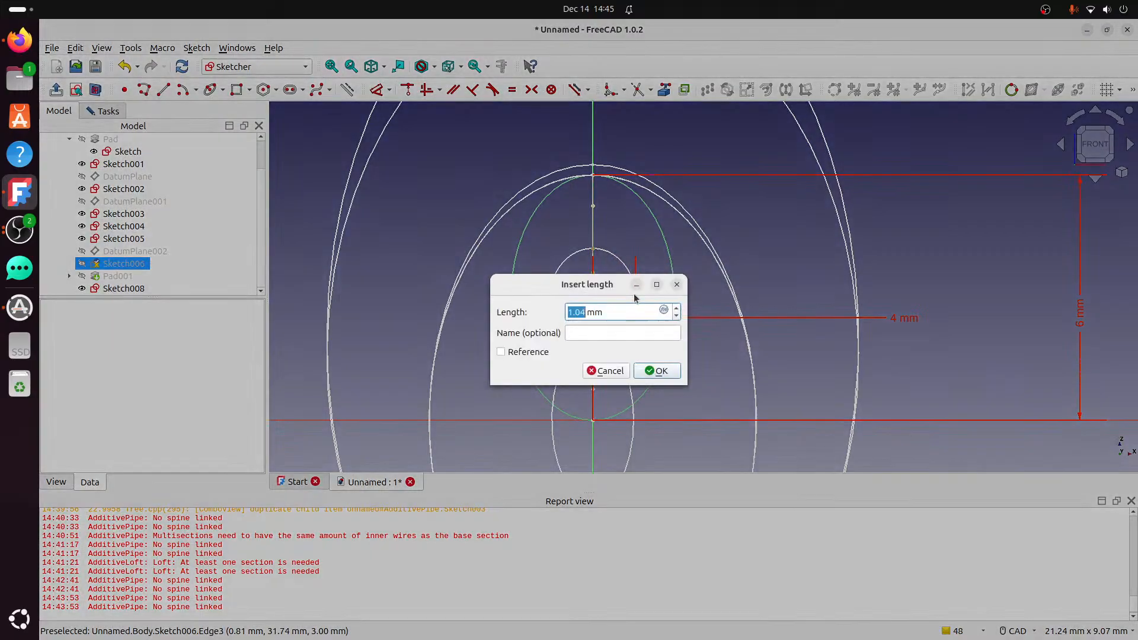
text(1)
click(674, 376)
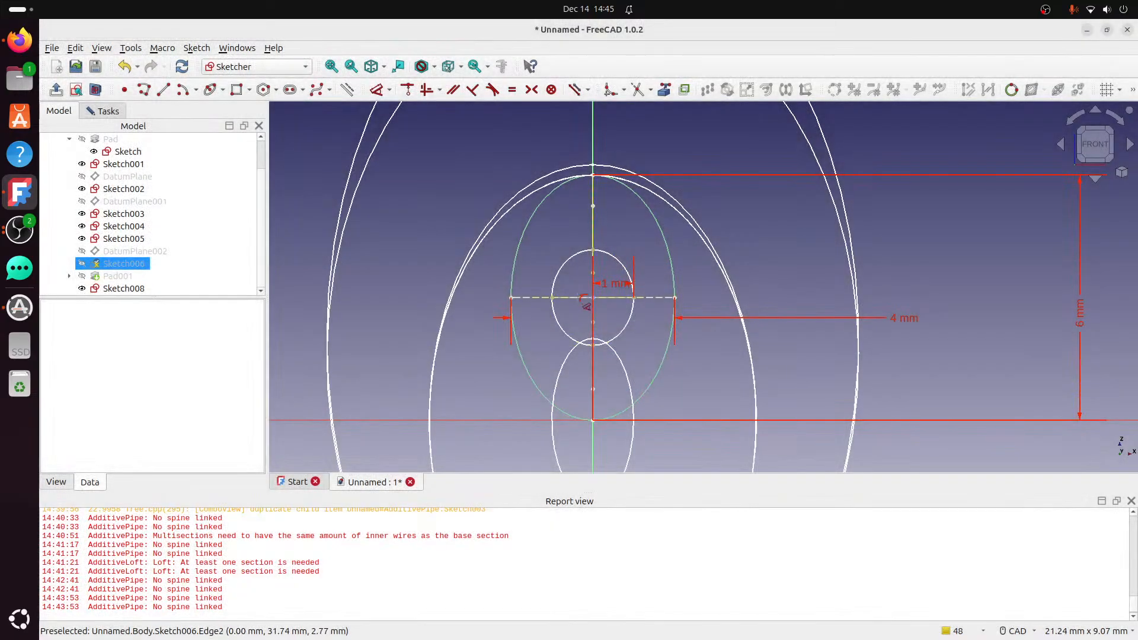
Dimension the vertical distance from the sketch origin to the top of the inner ellipse to 4 mm.
click(594, 251)
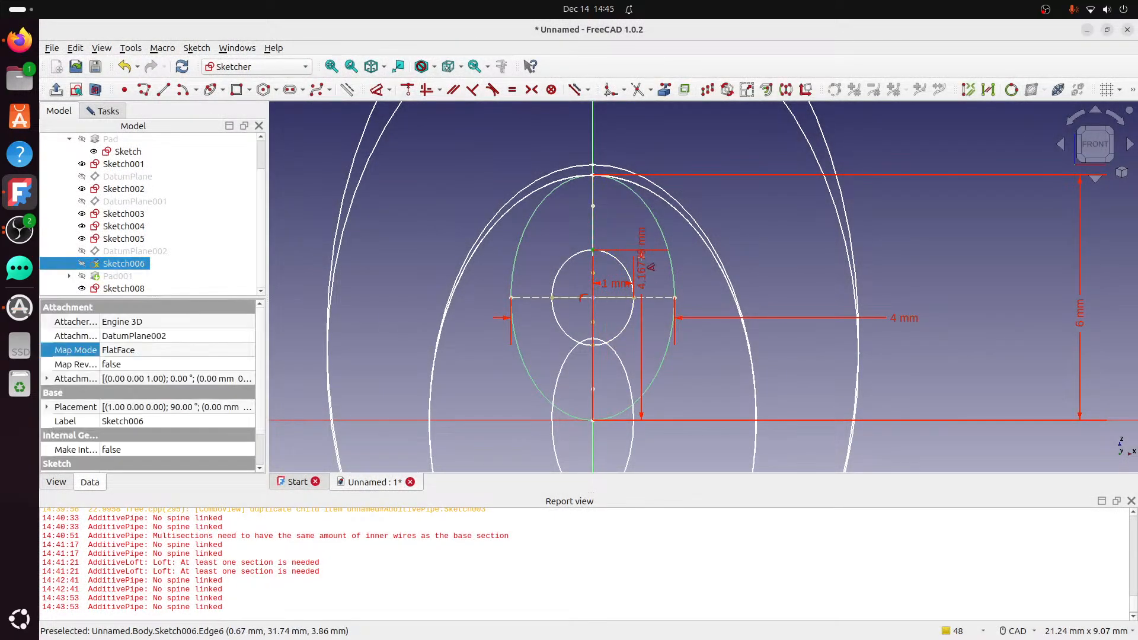
click(650, 326)
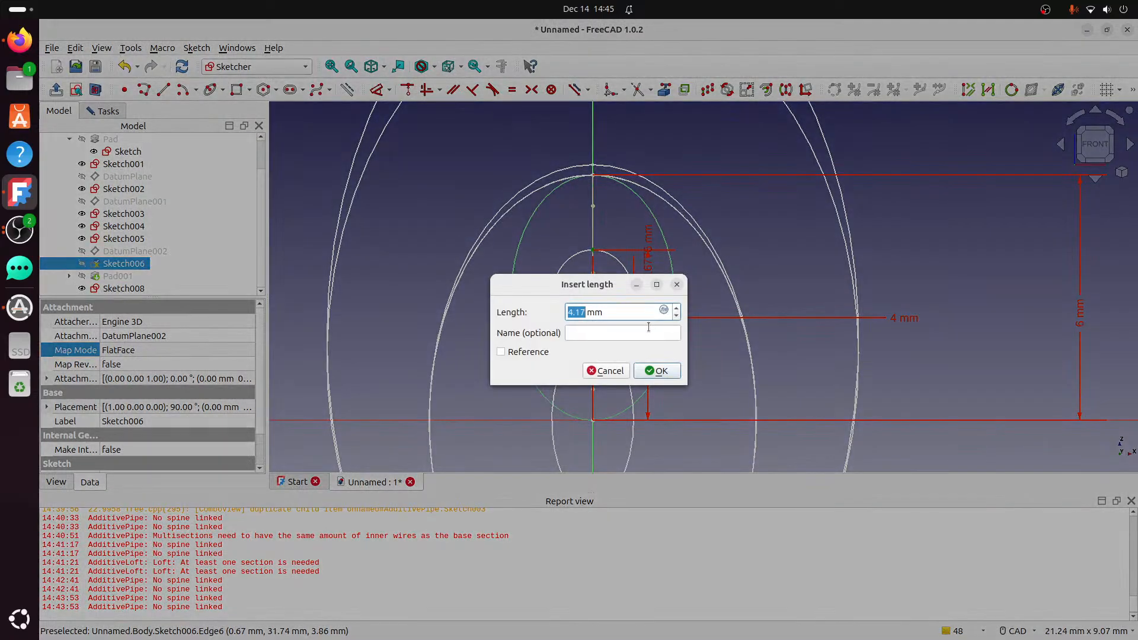
text(4)
key(Return)
key(Escape)
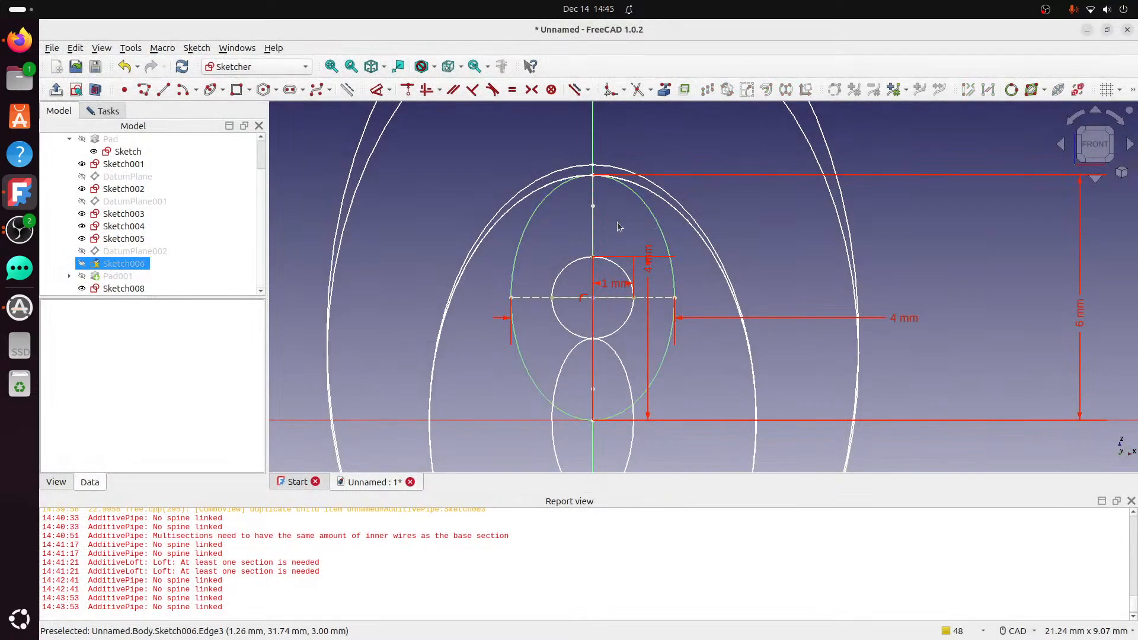
Examine the inner ellipse's axis lines up close and move its 1 mm dimension below the ellipse.
mouse_move(592, 276)
middle_down()
mouse_move(602, 264)
mouse_move(592, 269)
mouse_move(681, 354)
mouse_move(645, 349)
middle_up()
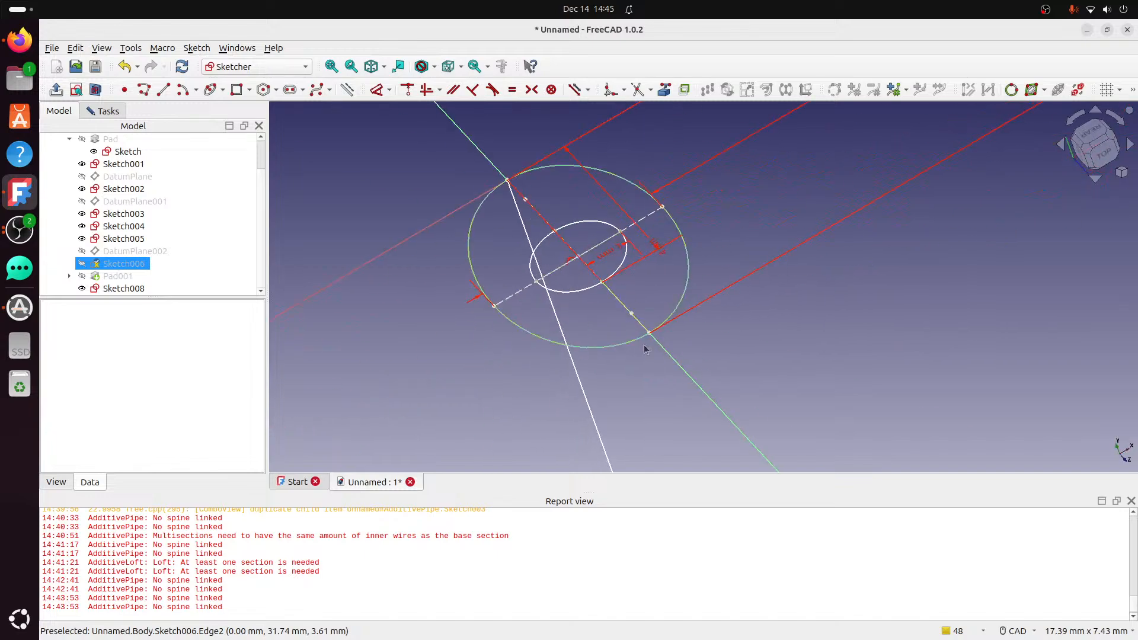
click(561, 236)
scroll(576, 236, up, 5)
click(593, 246)
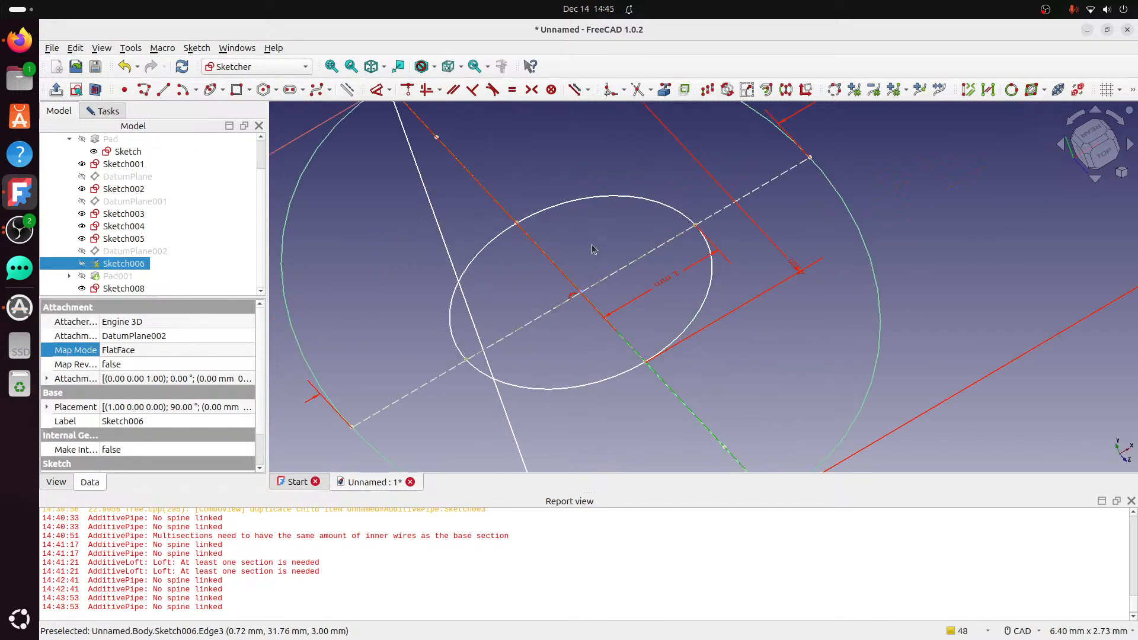
click(615, 276)
click(736, 242)
click(632, 345)
click(659, 309)
mouse_move(650, 336)
middle_down()
mouse_move(605, 278)
mouse_move(625, 311)
mouse_move(587, 279)
middle_up()
scroll(587, 280, up, 10)
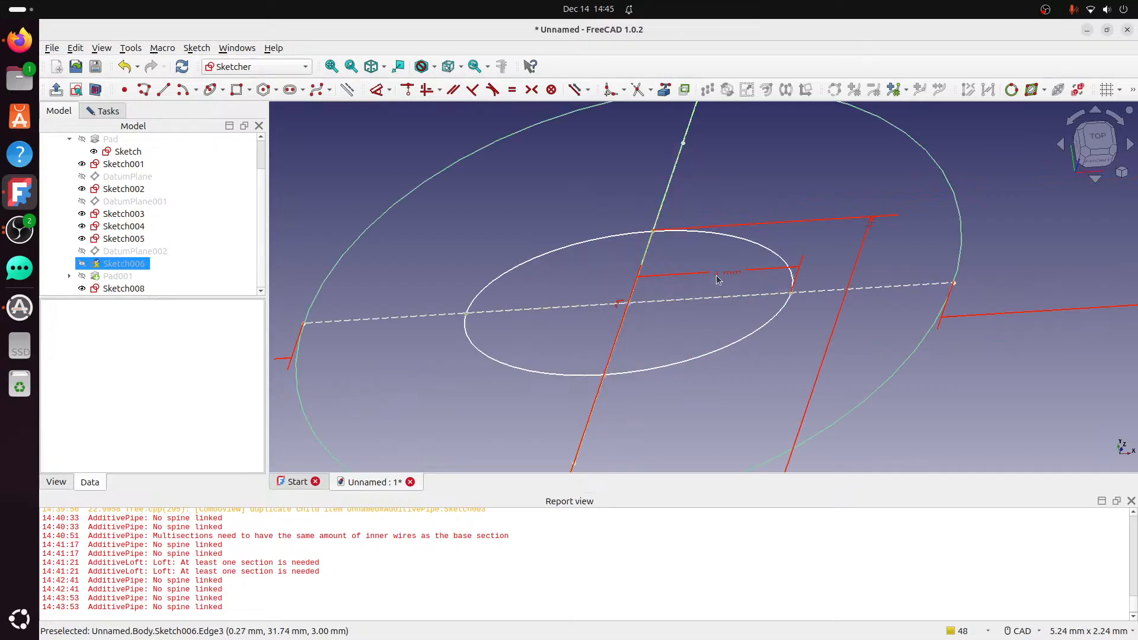
mouse_move(717, 279)
mouse_down()
mouse_move(714, 320)
mouse_move(686, 320)
mouse_up()
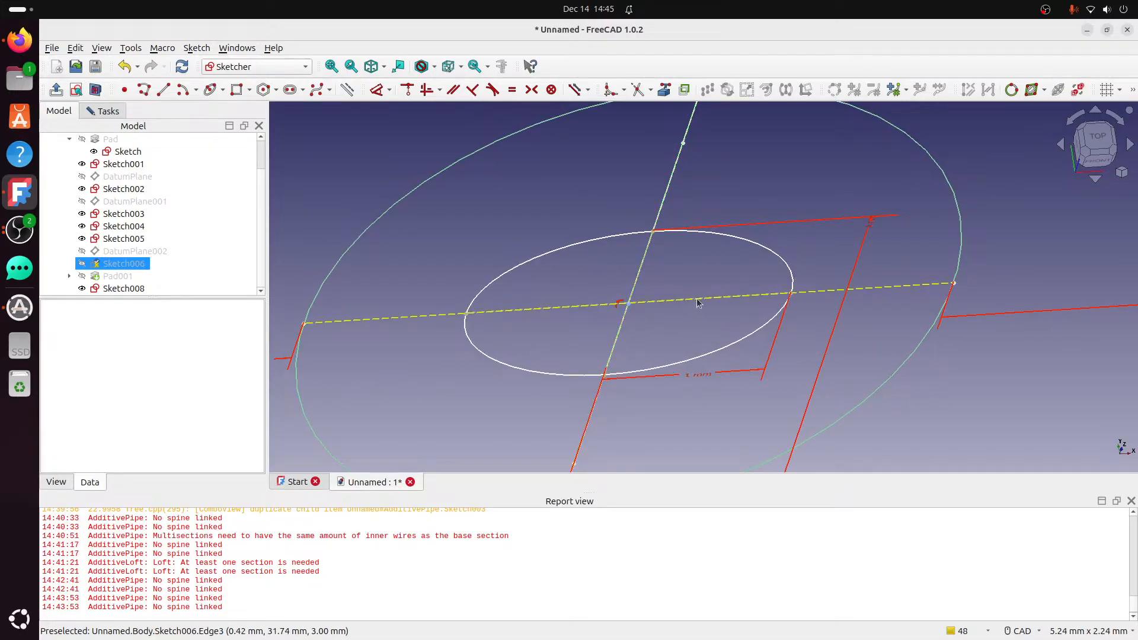
Try a horizontal/vertical constraint on the inner ellipse's vertical axis line, and undo it.
click(636, 287)
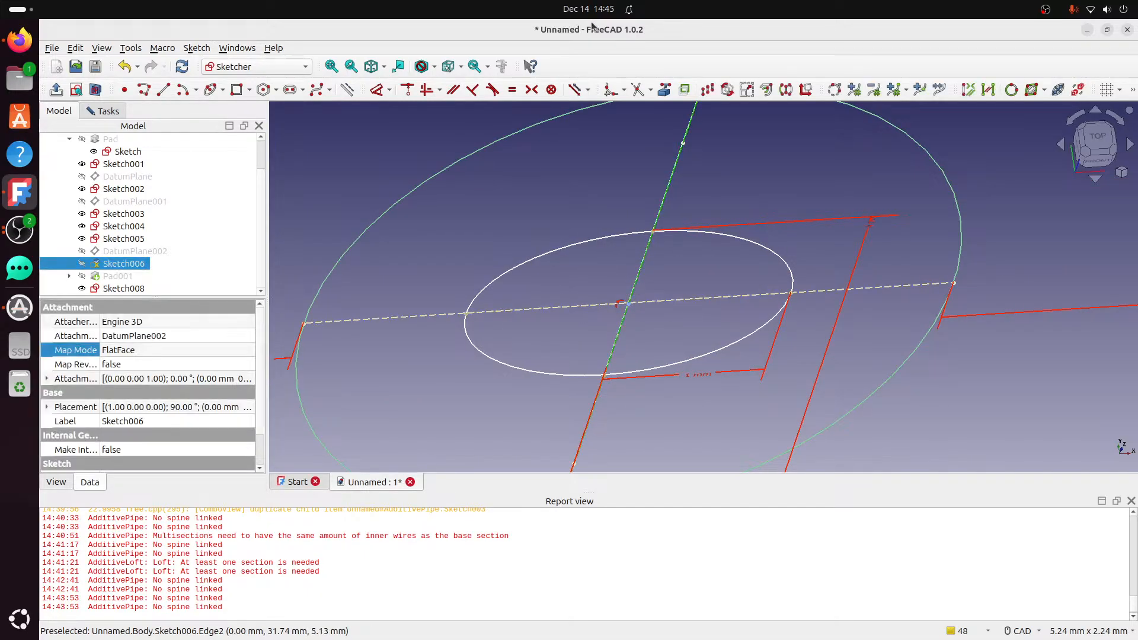
click(426, 90)
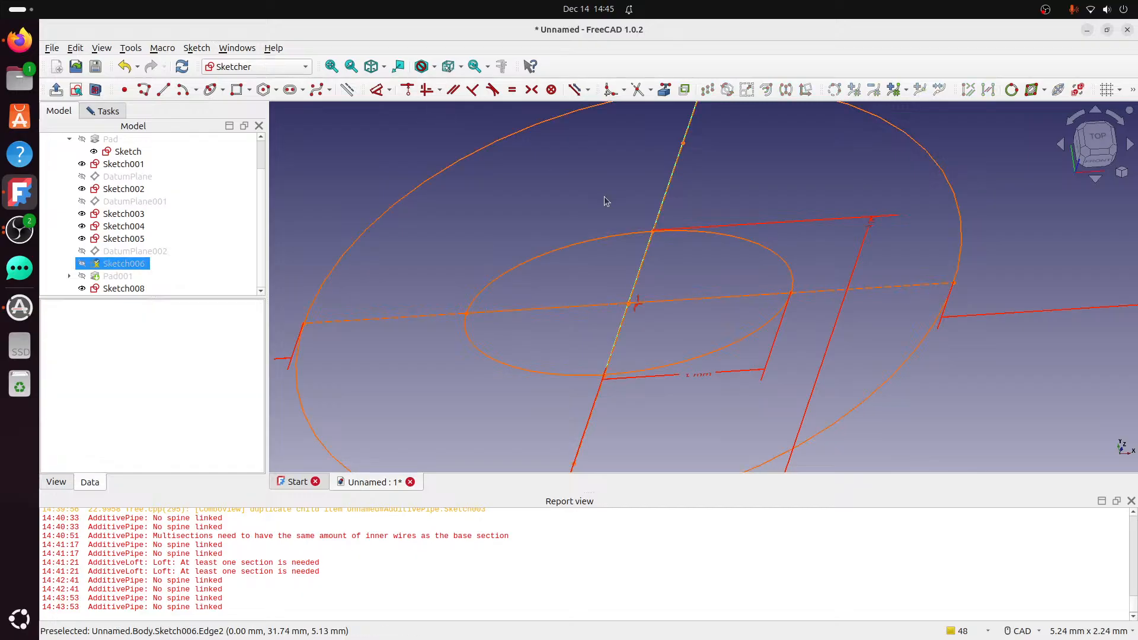
click(124, 67)
middle_drag(626, 257, 599, 257)
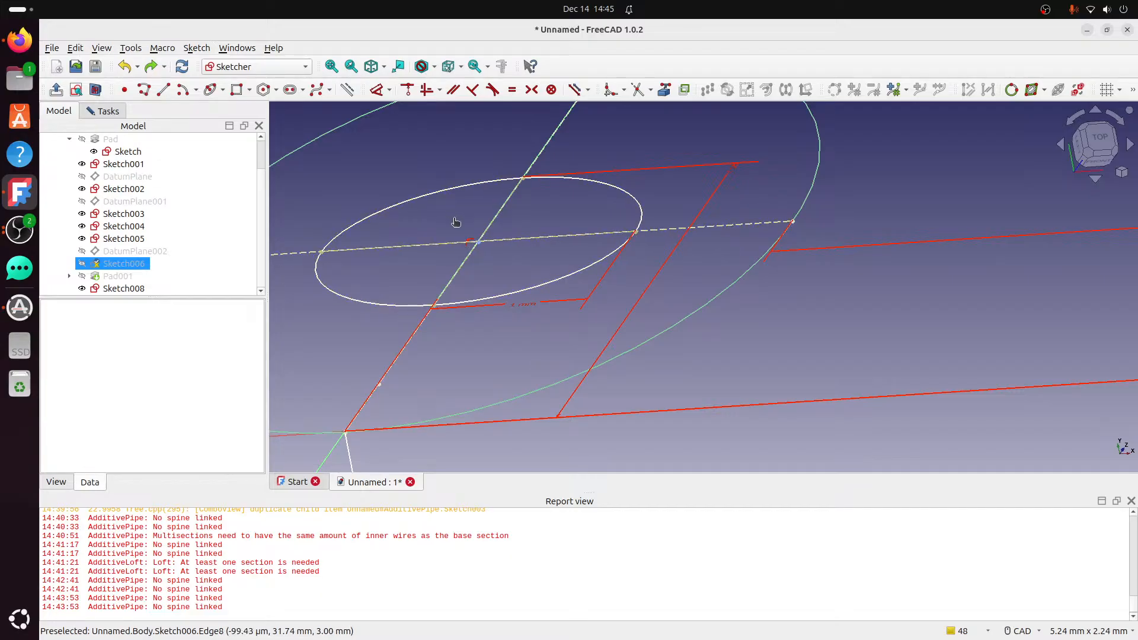
click(474, 248)
click(435, 94)
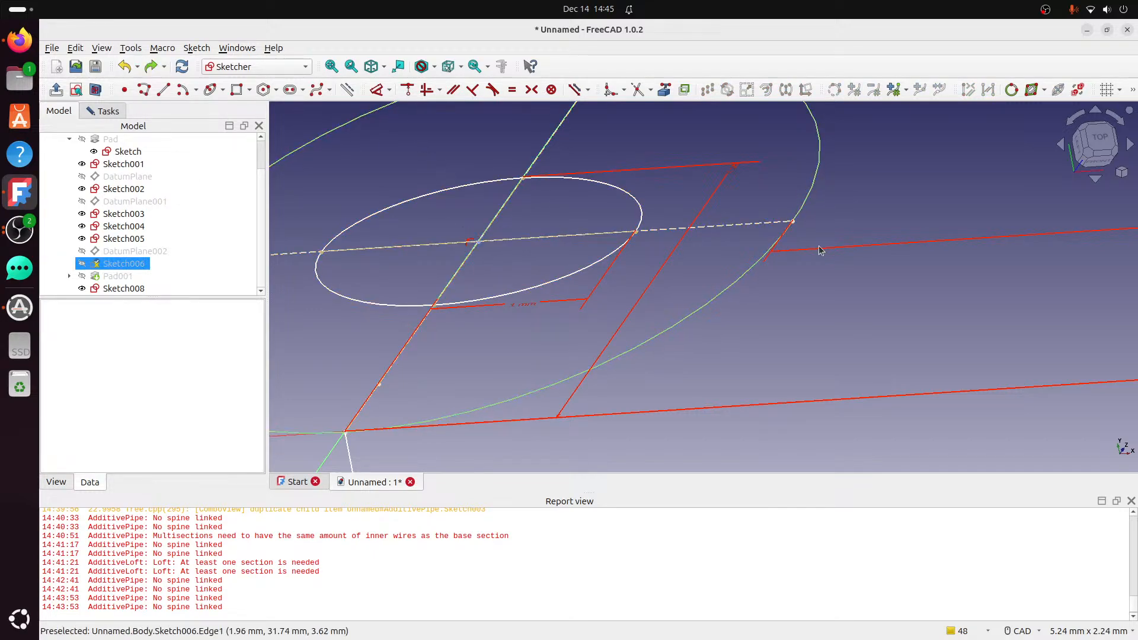
Close Sketch006 and look over the arrangement of all section sketches.
scroll(820, 248, down, 4)
click(1103, 162)
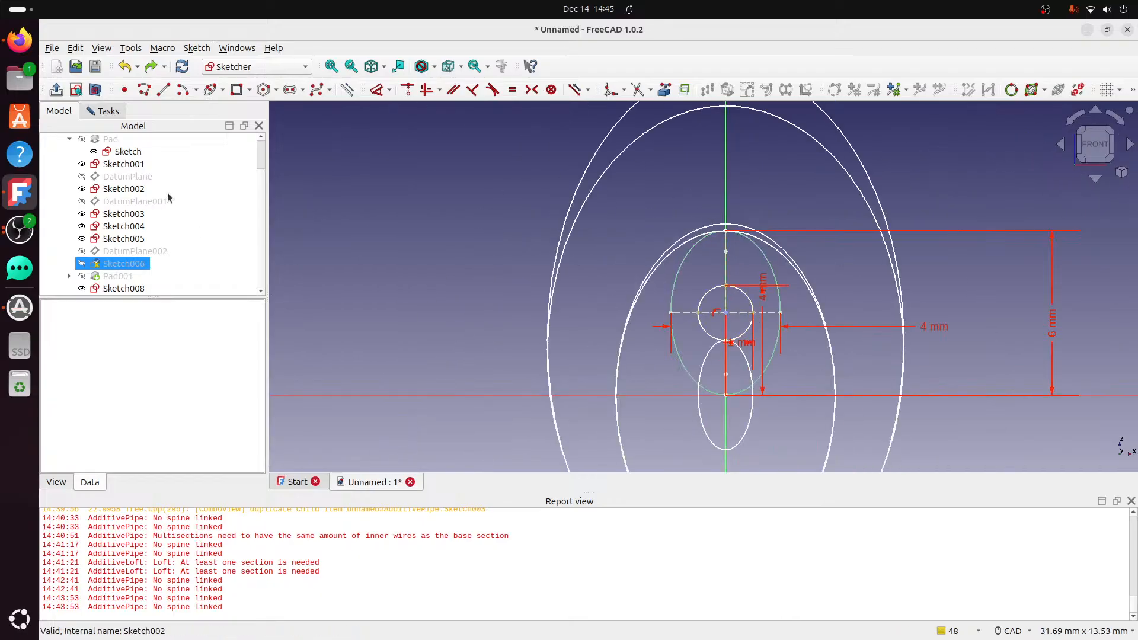
scroll(168, 196, up, 2)
click(116, 116)
click(148, 152)
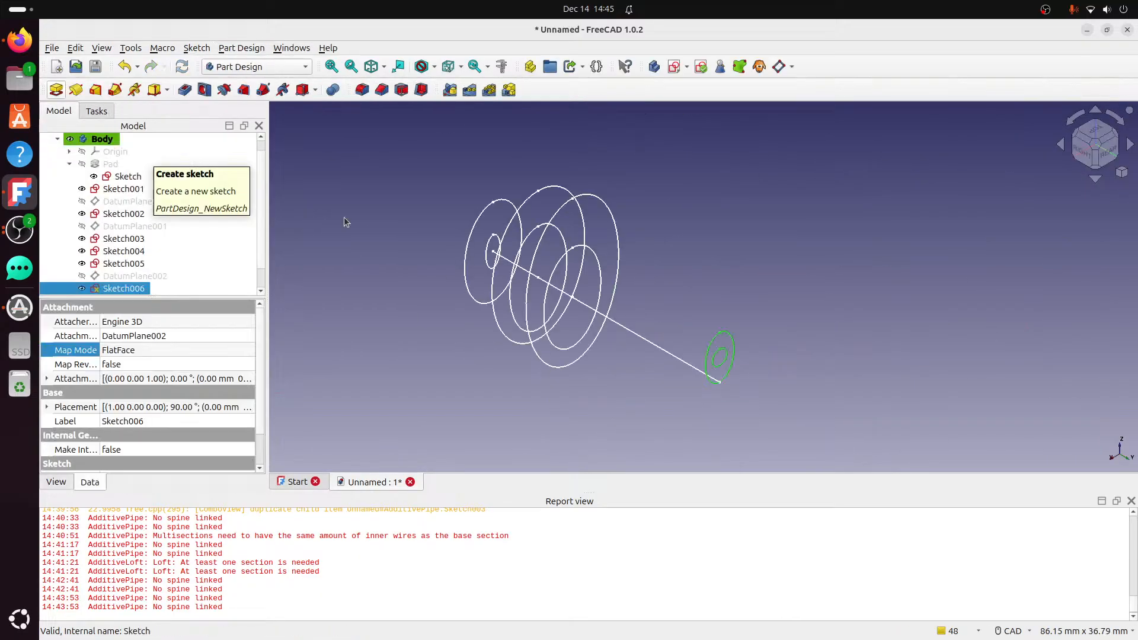
click(714, 303)
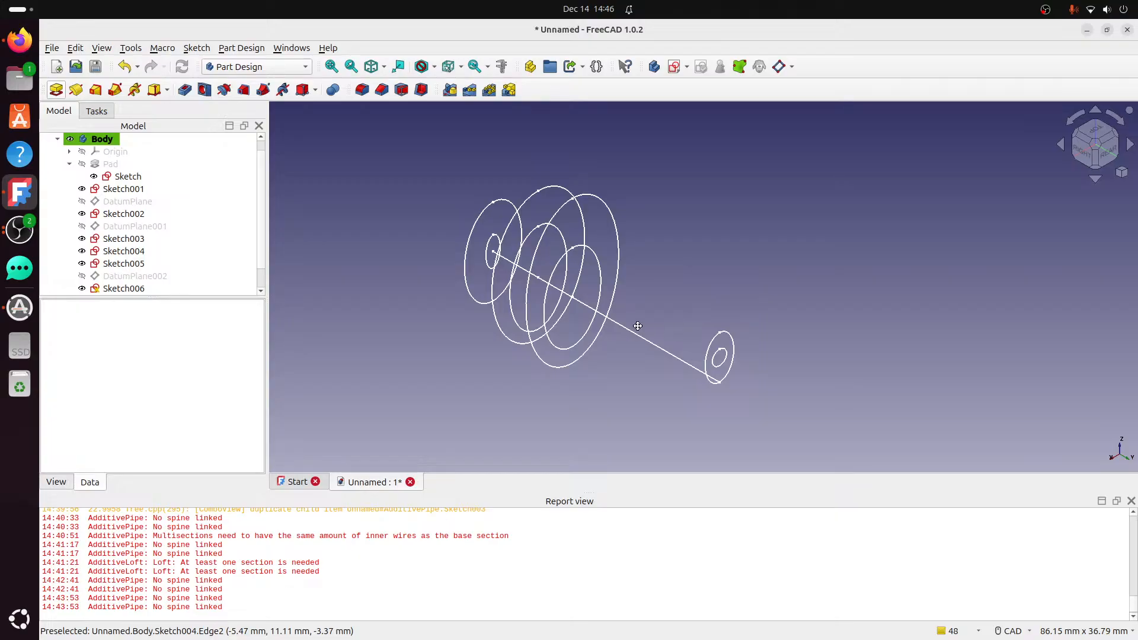
middle_drag(641, 309, 779, 252)
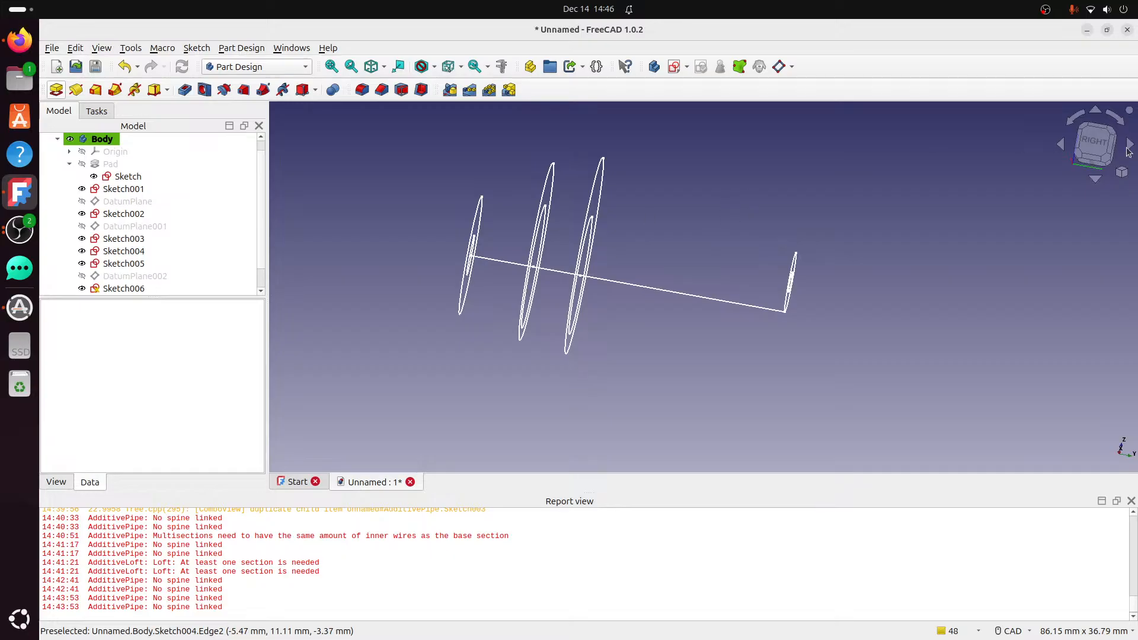
Set the height of the outer ellipse in Sketch to 10 mm and close the sketch.
click(1121, 172)
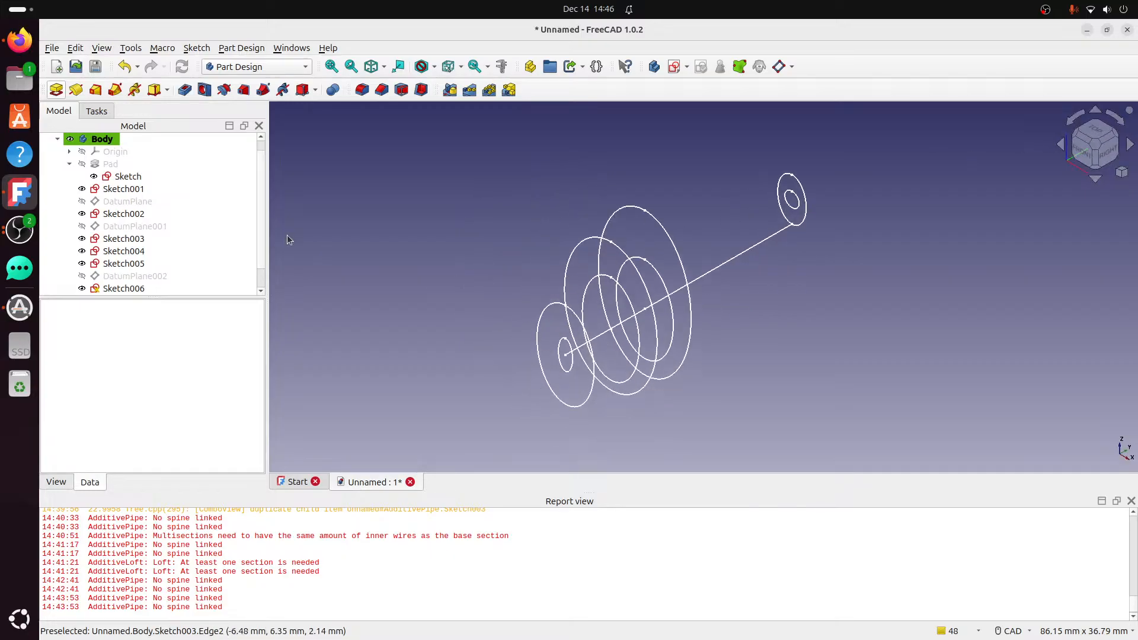
double_click(125, 176)
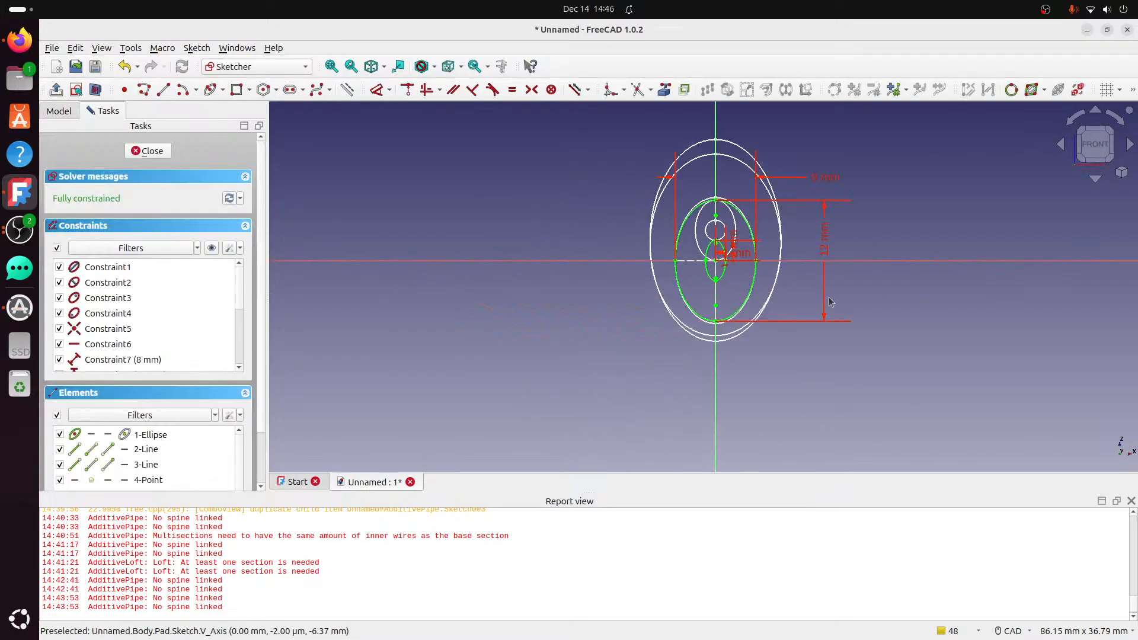
scroll(830, 301, up, 3)
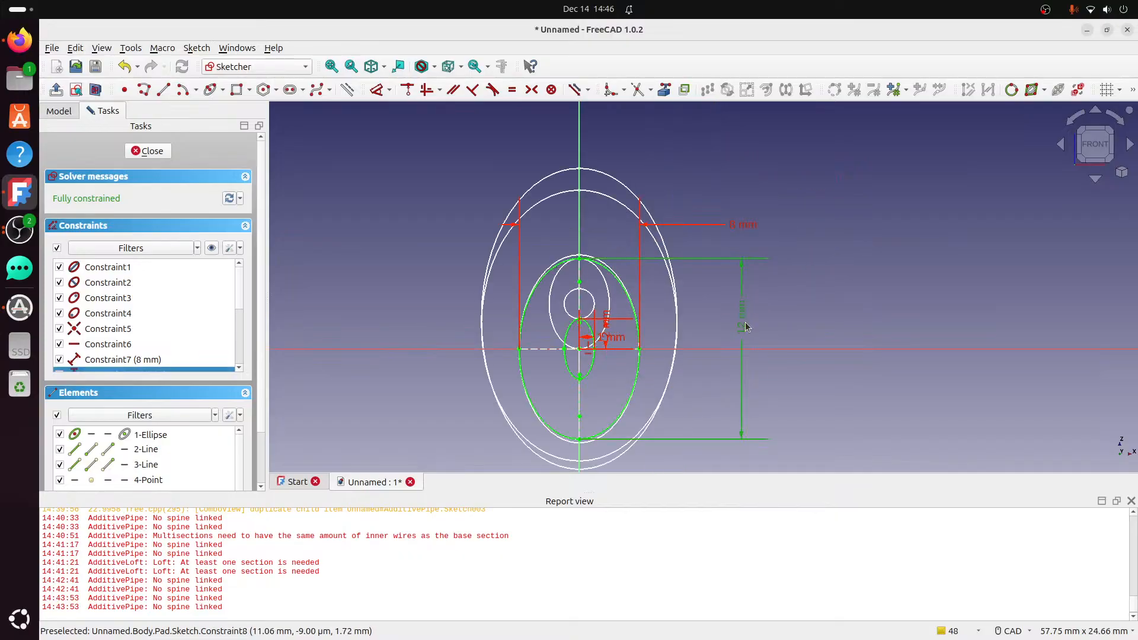
double_click(746, 326)
text(10)
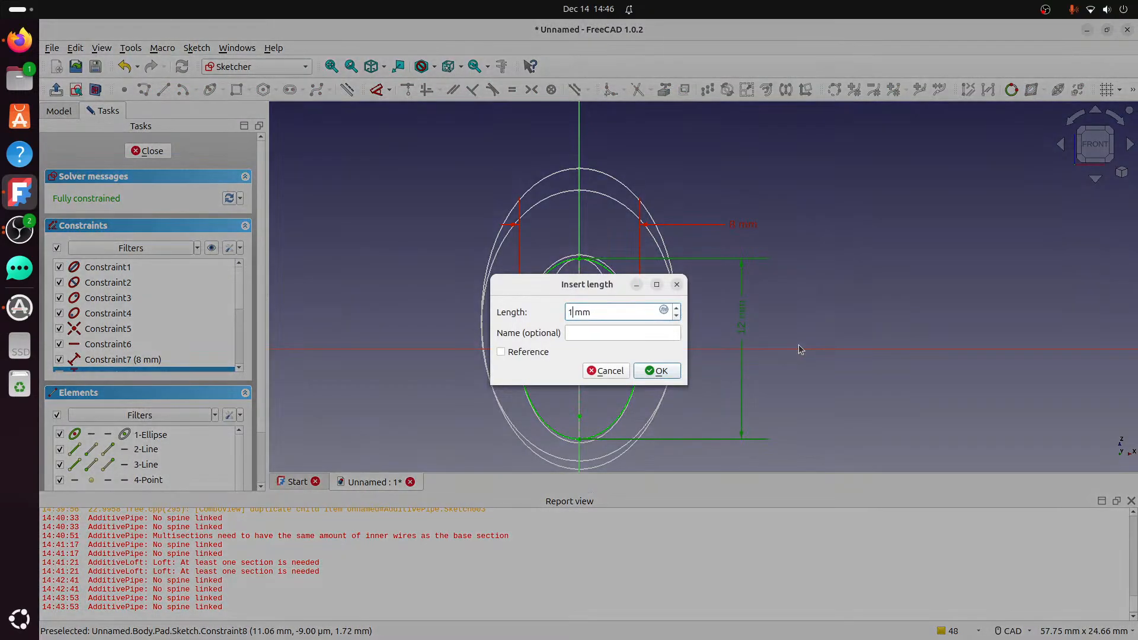
key(Return)
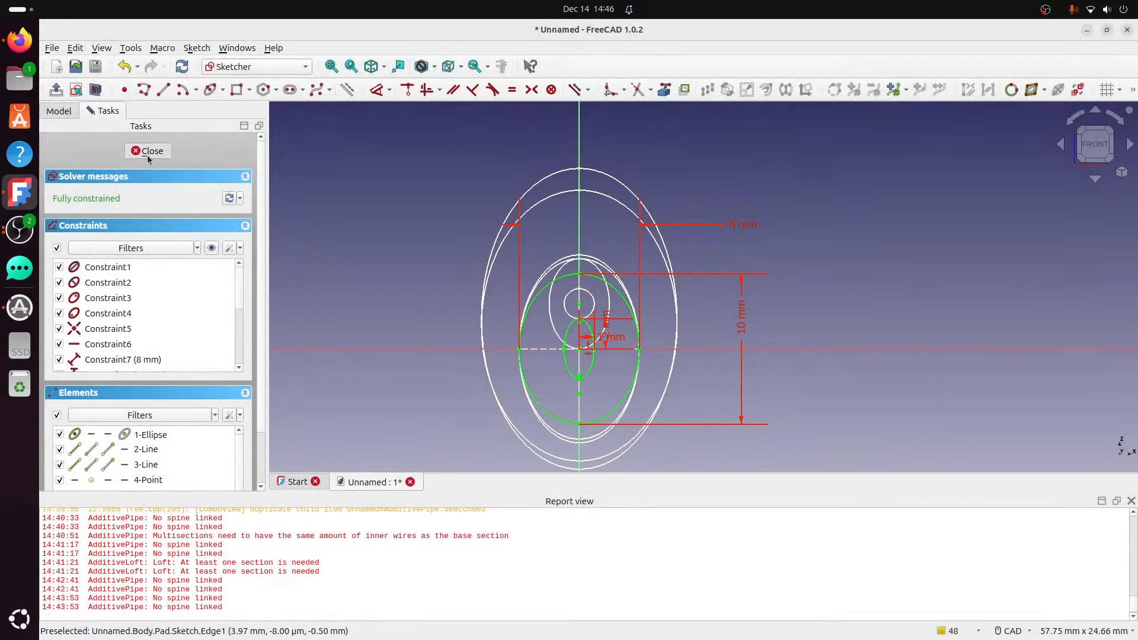
click(148, 151)
Delete Sketch008 from the body.
scroll(659, 367, up, 3)
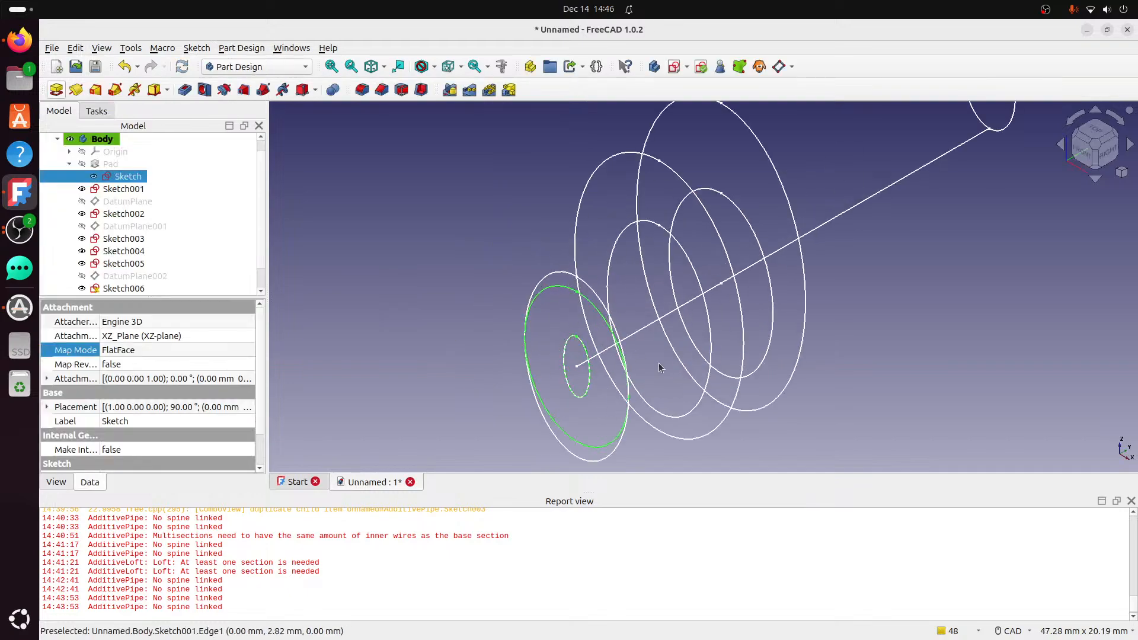
middle_drag(659, 363, 610, 341)
scroll(168, 279, down, 1)
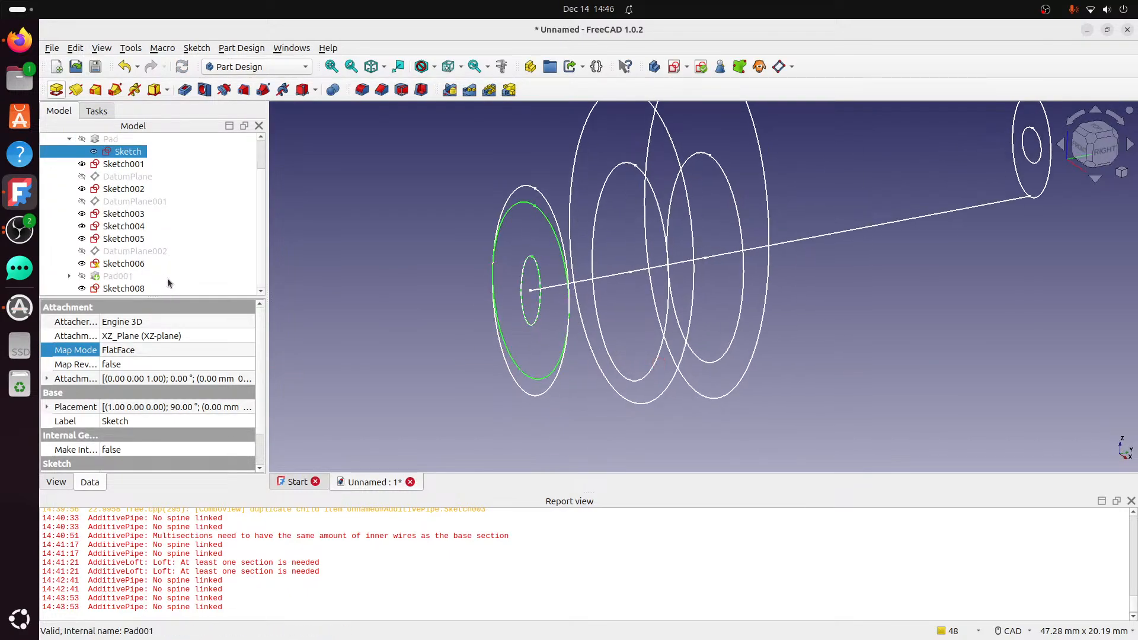
click(123, 288)
key(Delete)
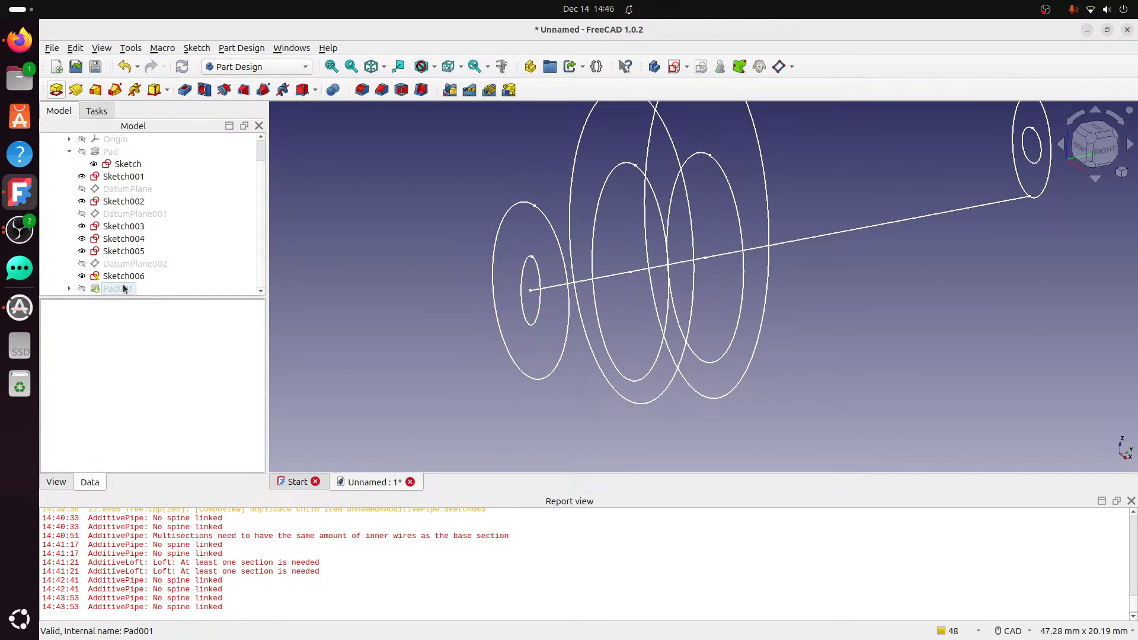
Try an additive pipe with Sketch as the profile and Sketch001 as the sweep path.
scroll(577, 375, down, 3)
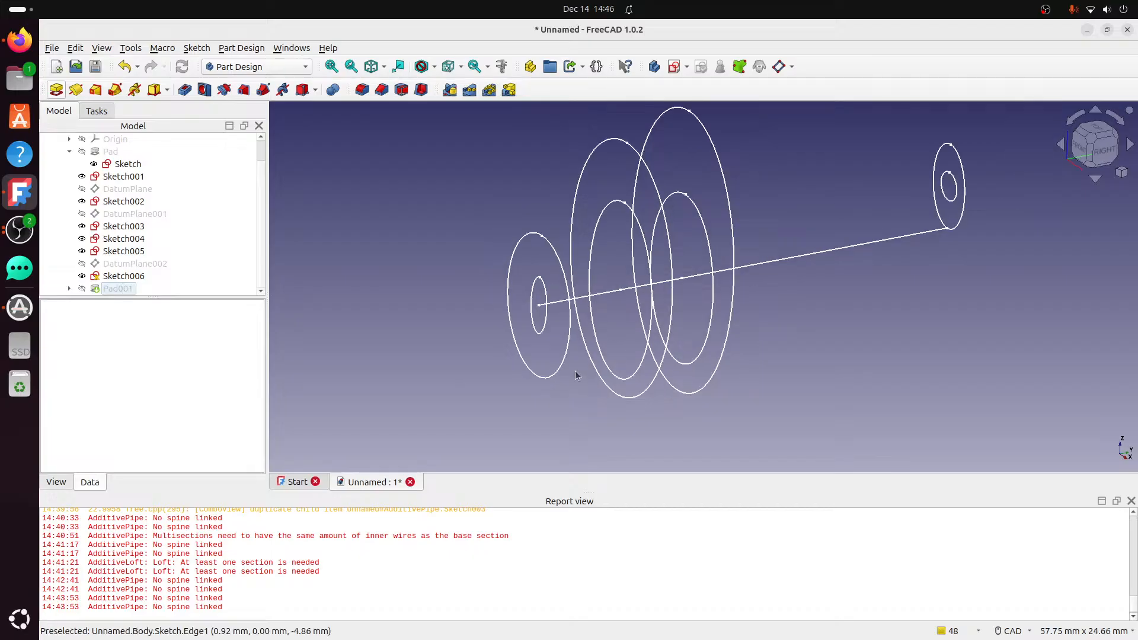
click(1091, 140)
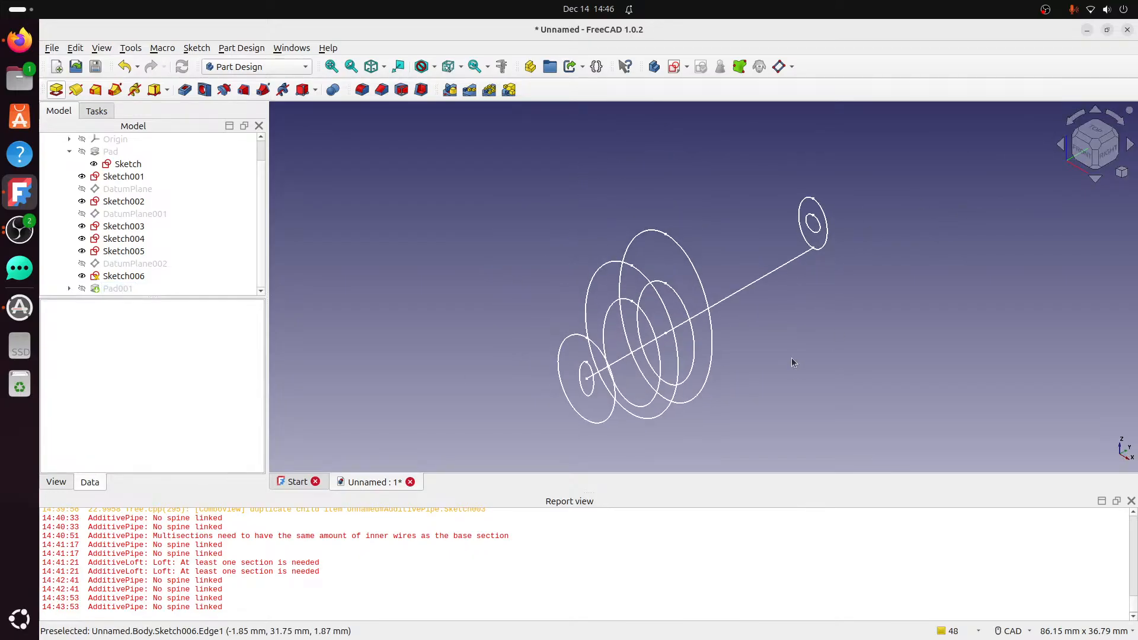
mouse_move(785, 361)
middle_down()
mouse_move(704, 354)
mouse_move(636, 327)
mouse_move(745, 344)
middle_up()
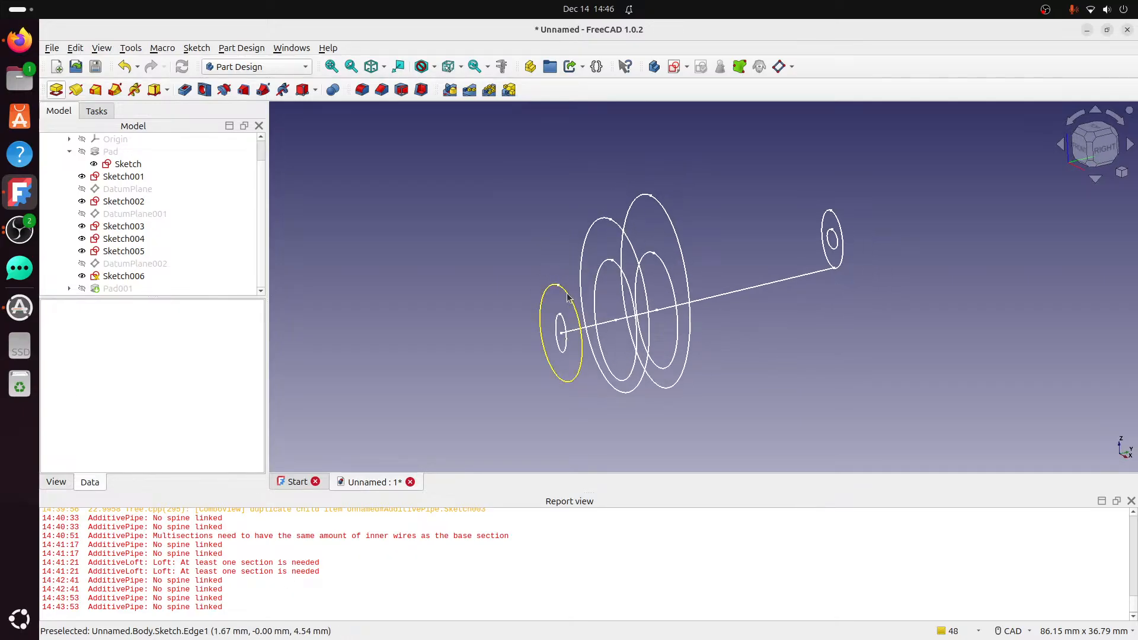
click(564, 326)
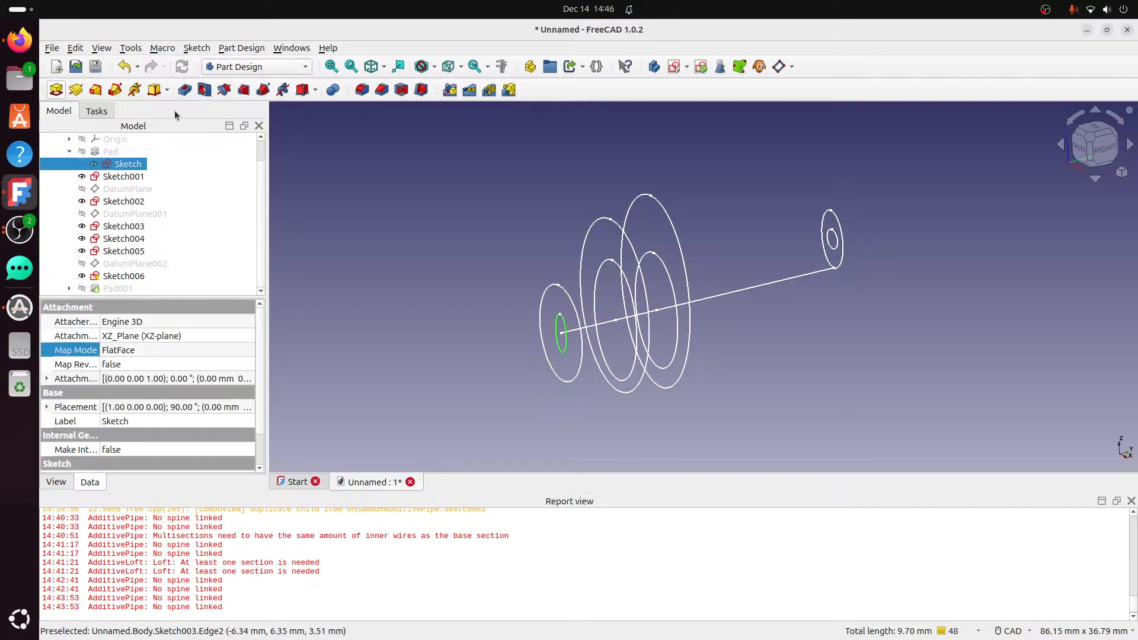
click(115, 89)
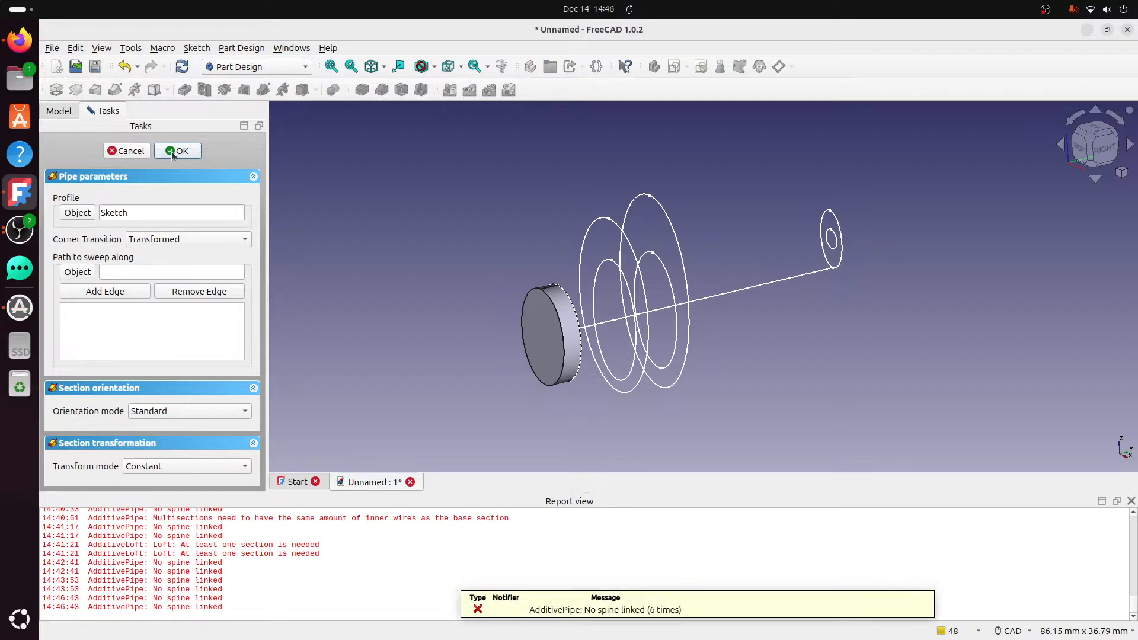
click(78, 271)
click(596, 328)
scroll(596, 328, up, 3)
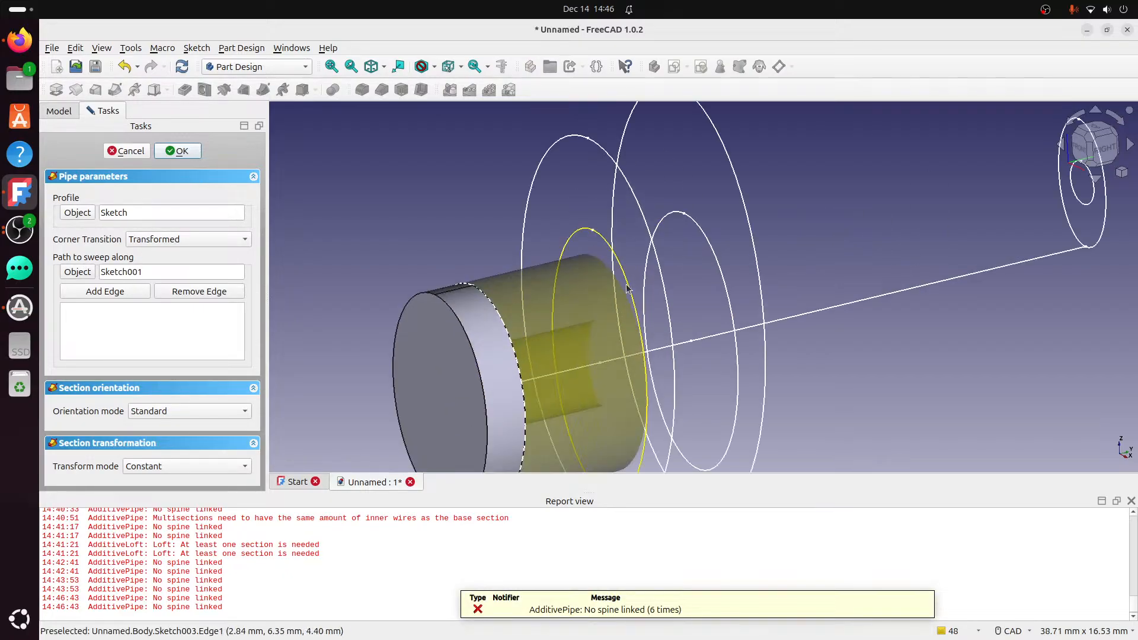
Switch the pipe's transform mode to Multisection and add Sketch003 as a section.
click(176, 468)
click(176, 484)
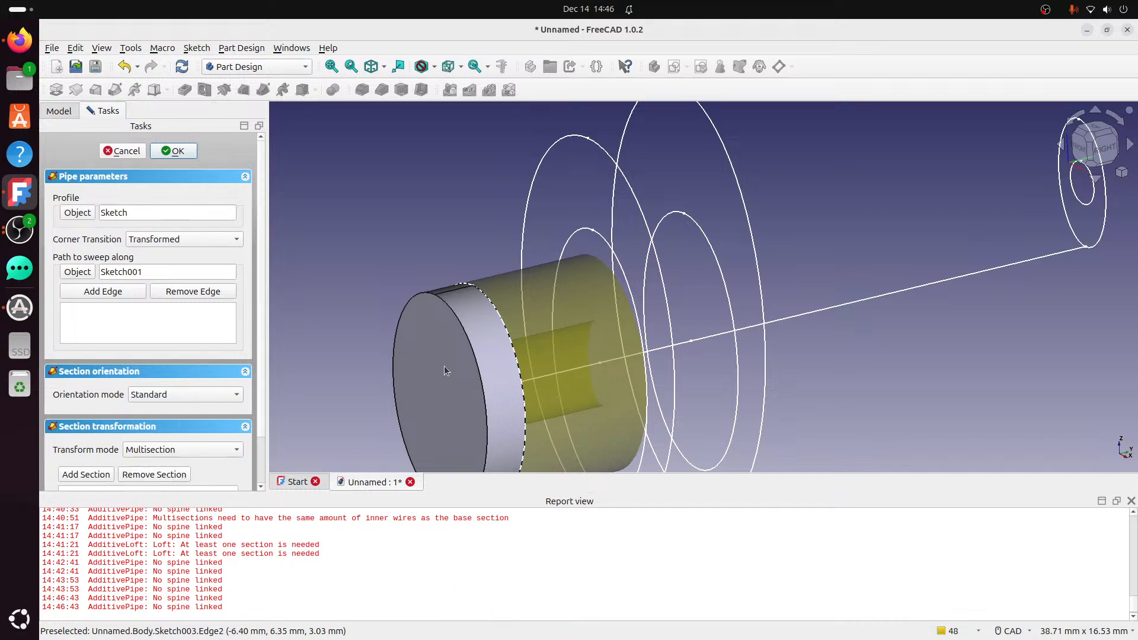
click(622, 271)
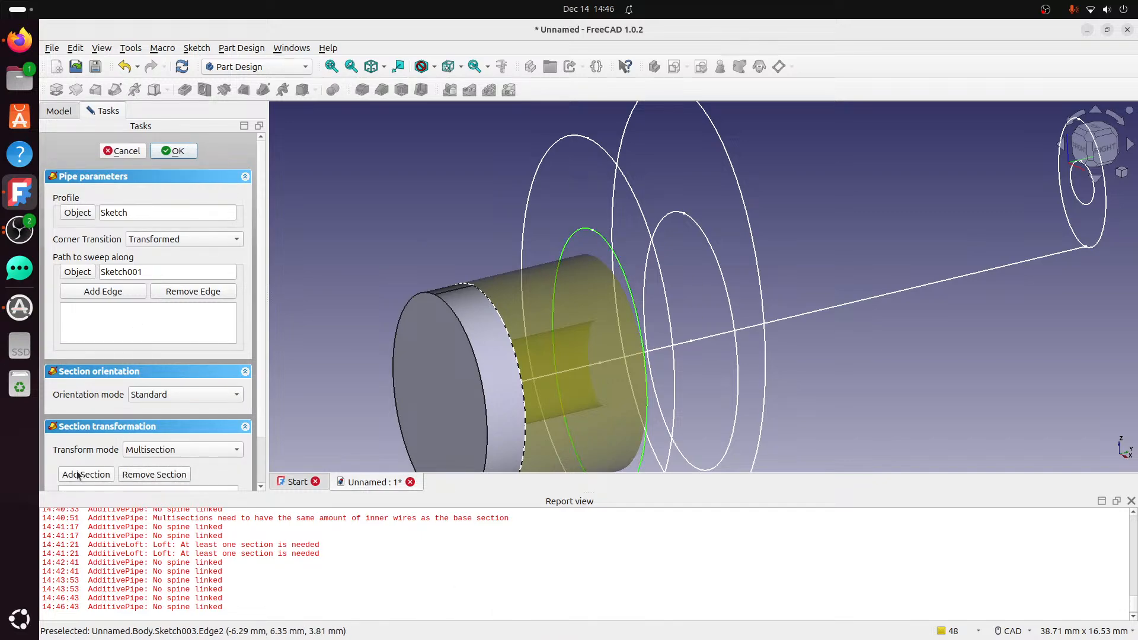
click(69, 474)
click(631, 292)
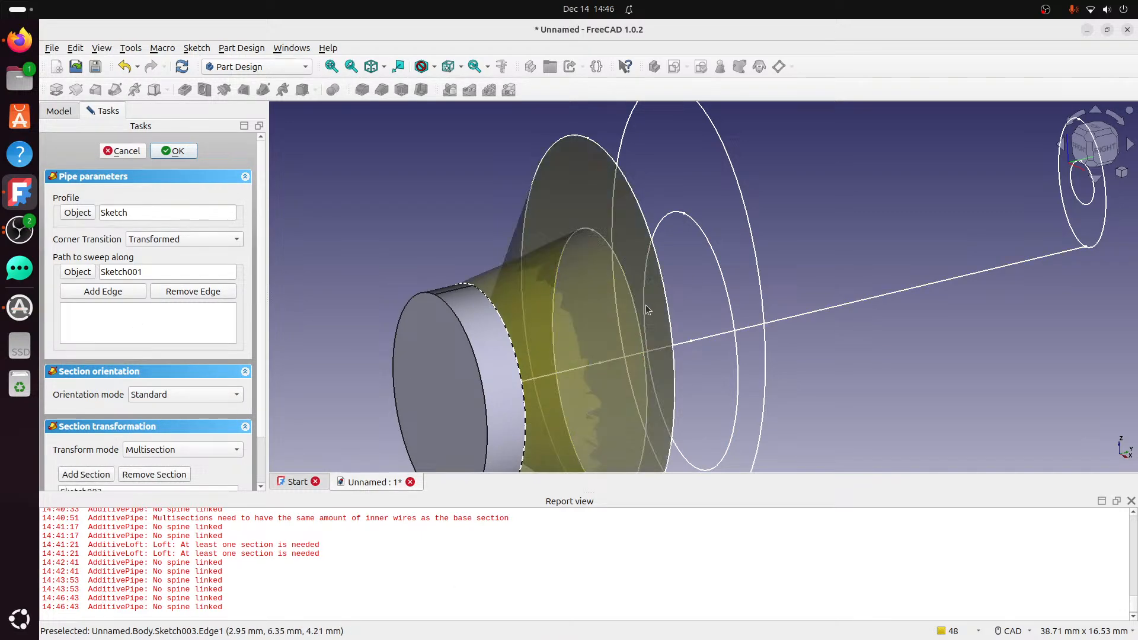
Set the pipe's section orientation mode to Standard and review the pipe's parameters.
scroll(244, 395, down, 2)
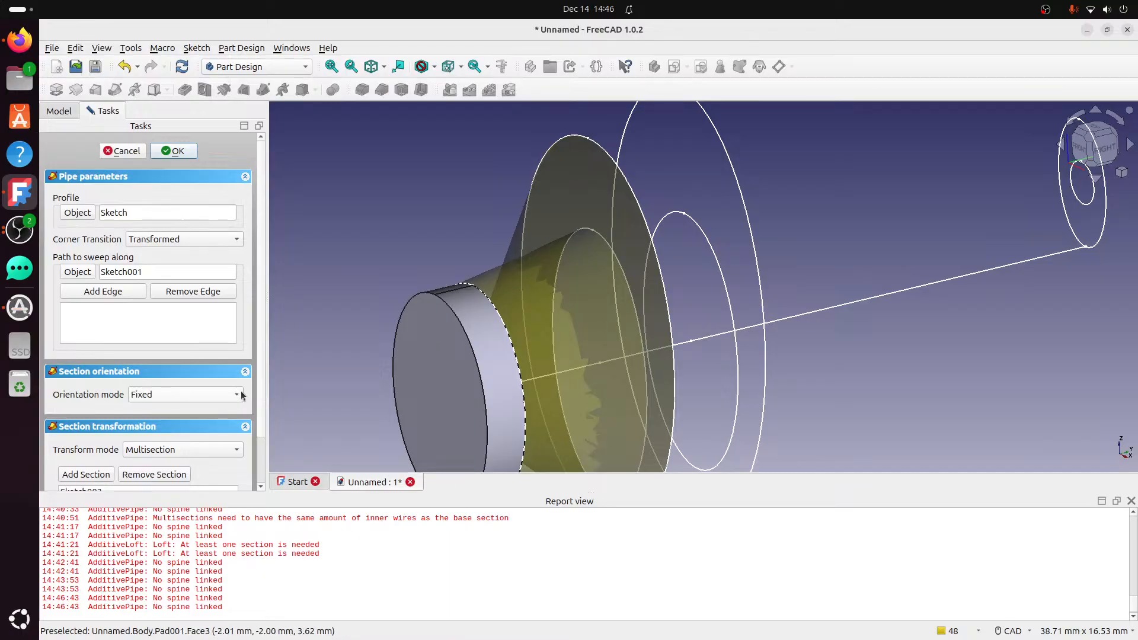
scroll(244, 429, down, 3)
click(195, 339)
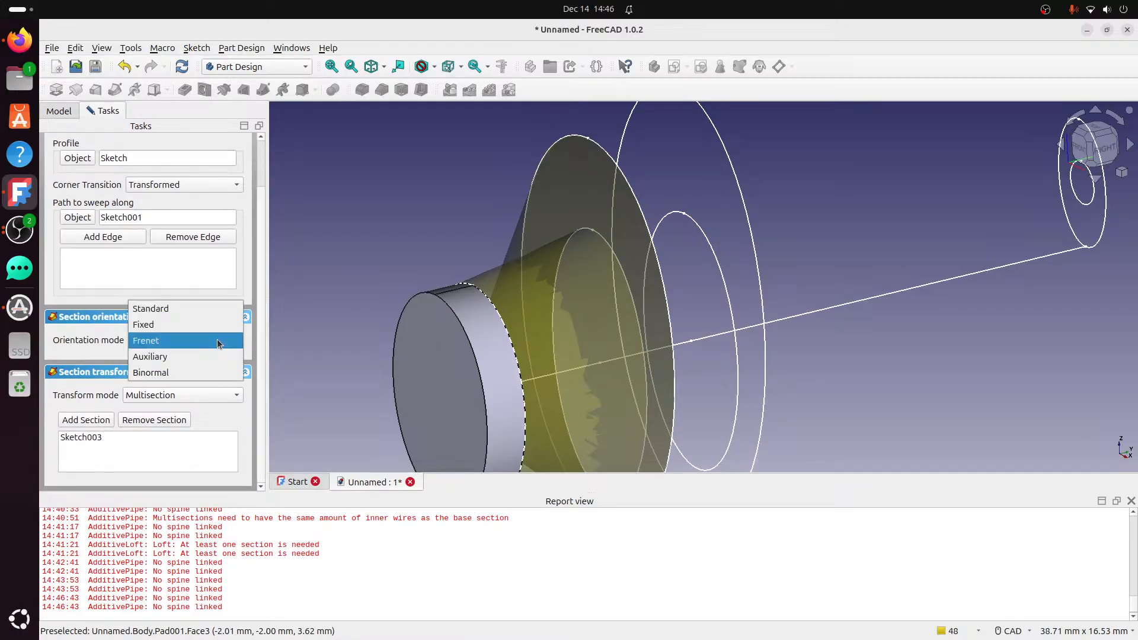
click(191, 312)
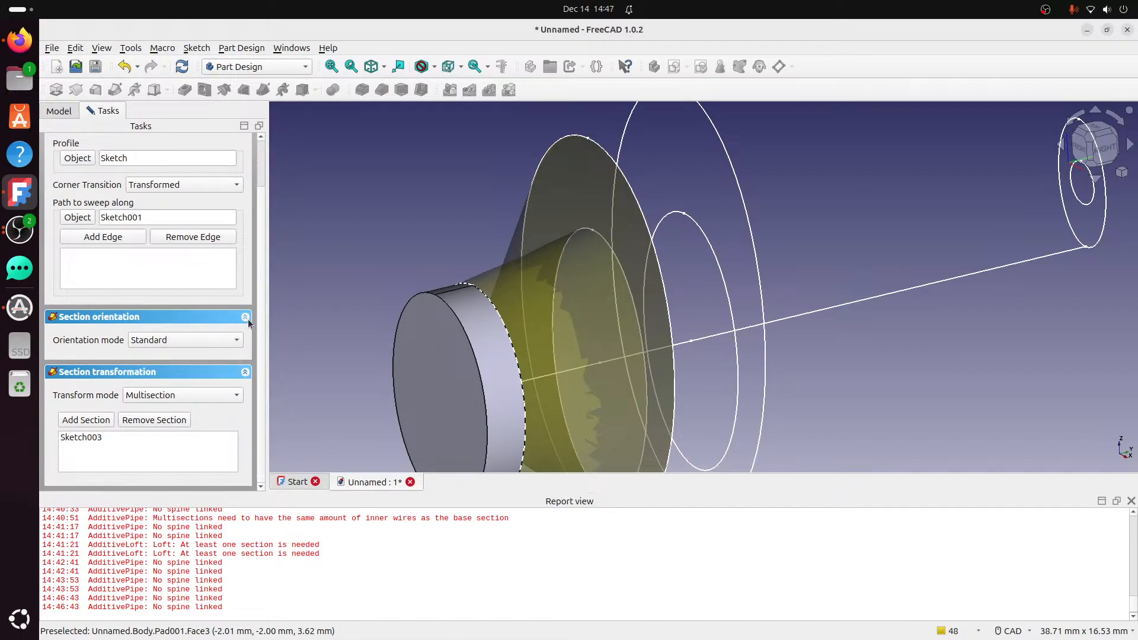
scroll(247, 322, up, 2)
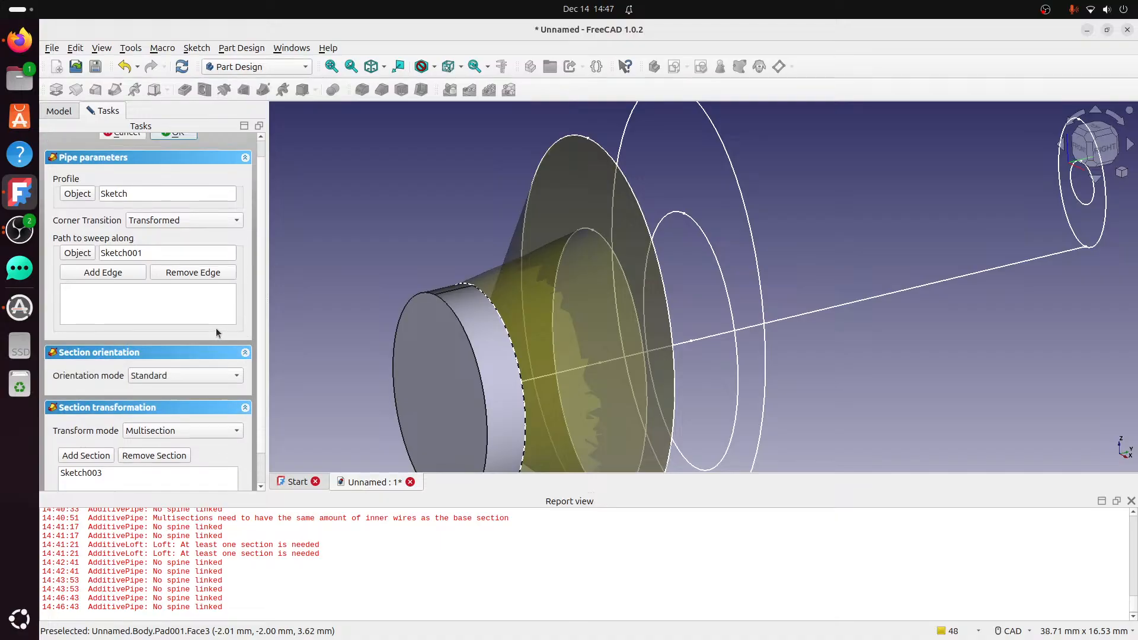
scroll(201, 302, down, 1)
scroll(202, 299, up, 1)
scroll(201, 304, down, 1)
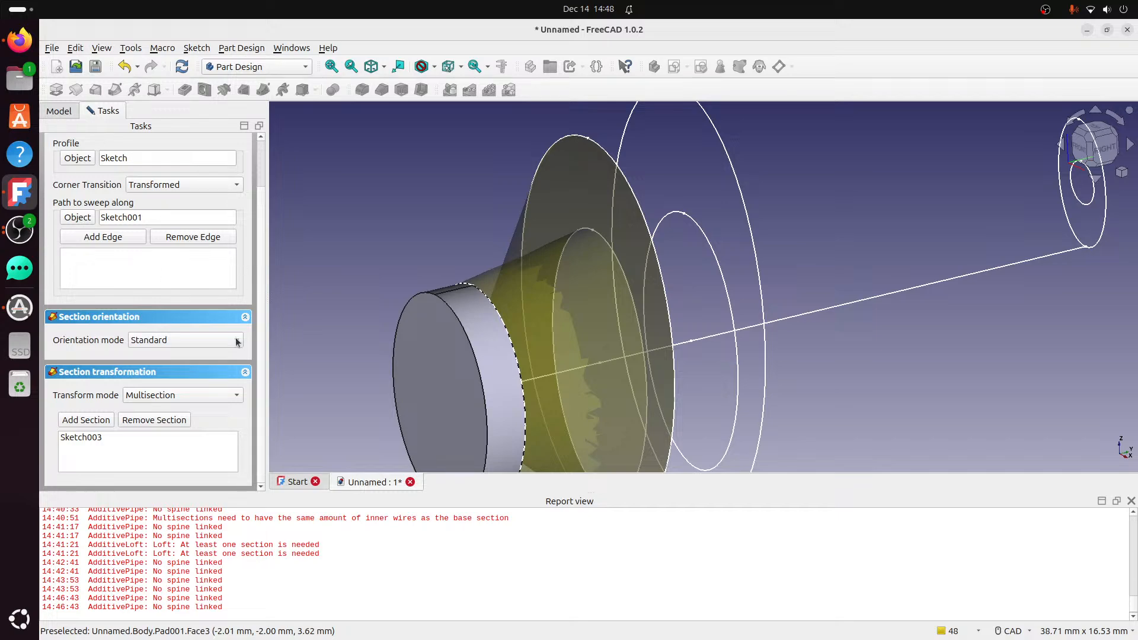
scroll(230, 411, up, 2)
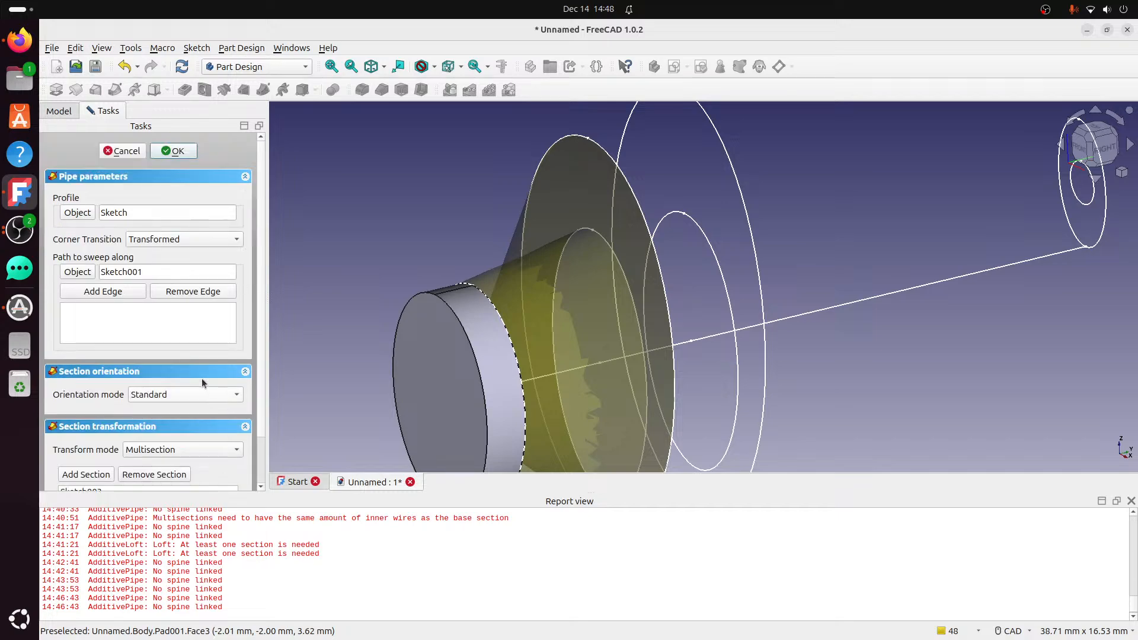
Finish the additive pipe, inspect its shape, and undo it.
click(173, 150)
middle_drag(563, 279, 320, 249)
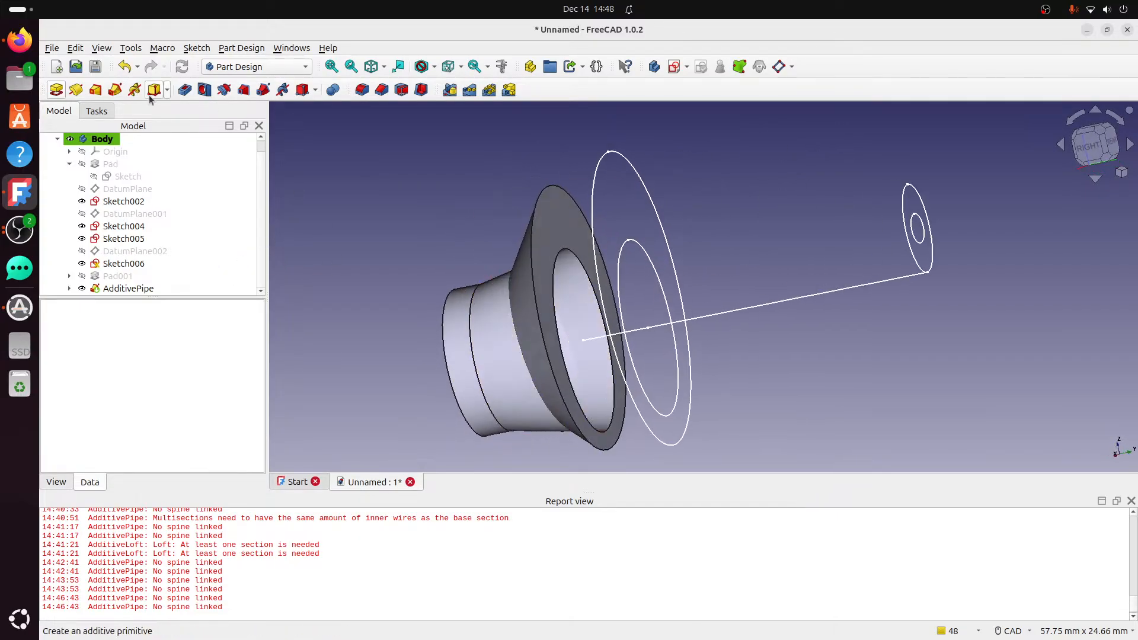
click(123, 66)
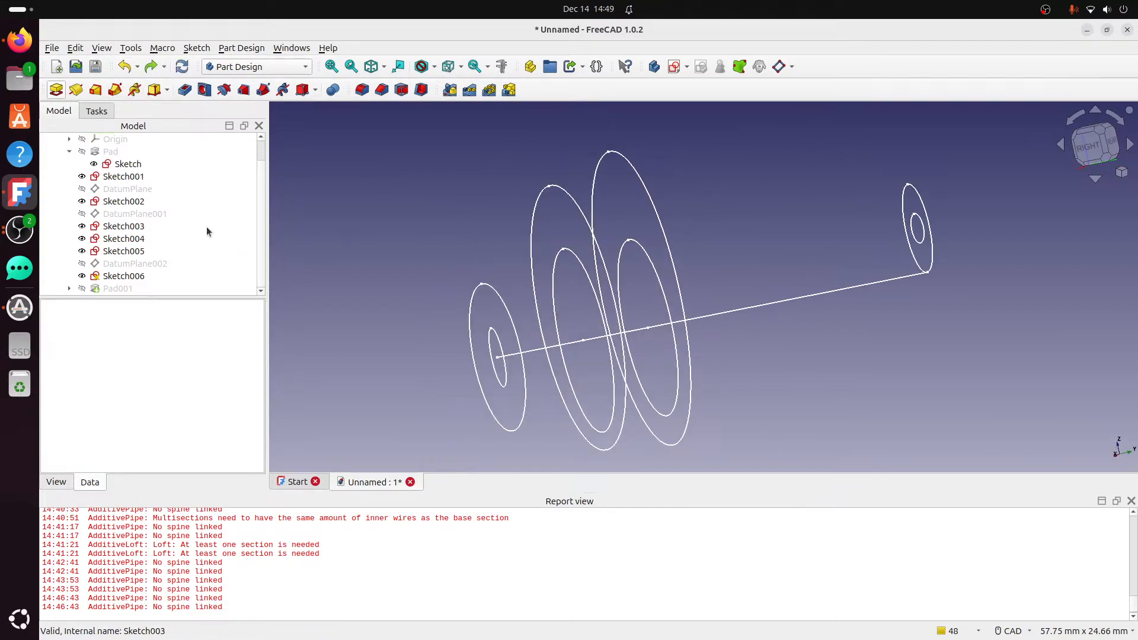
mouse_move(323, 188)
middle_down()
mouse_move(460, 211)
mouse_move(439, 208)
middle_up()
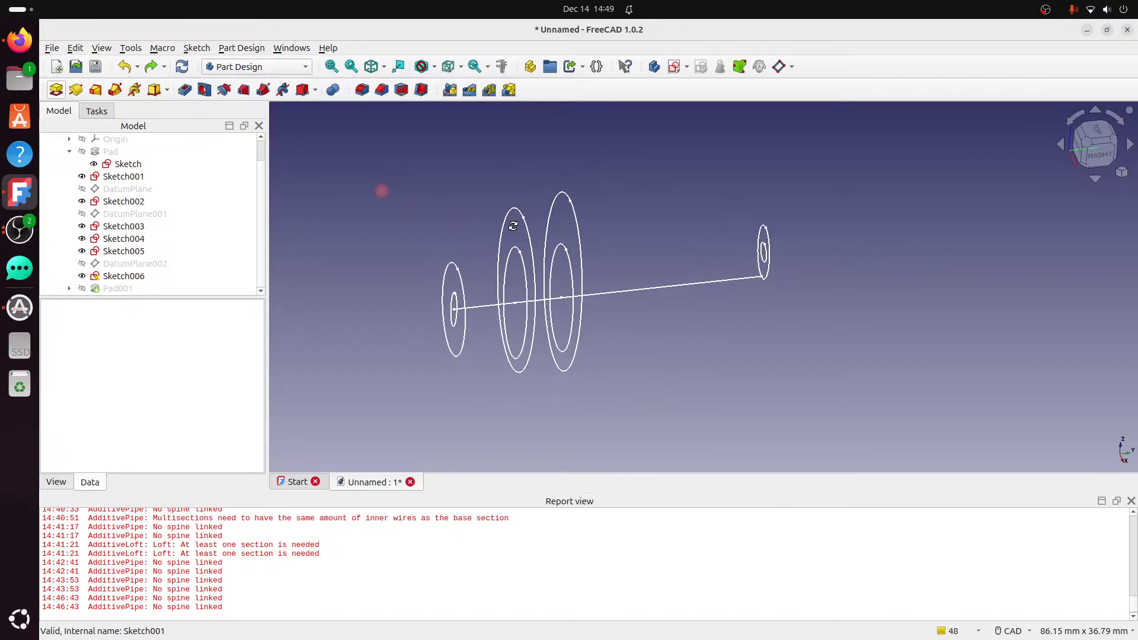
Open Sketch002, examine its line relative to the neighbouring sections, and close it.
click(138, 178)
double_click(136, 204)
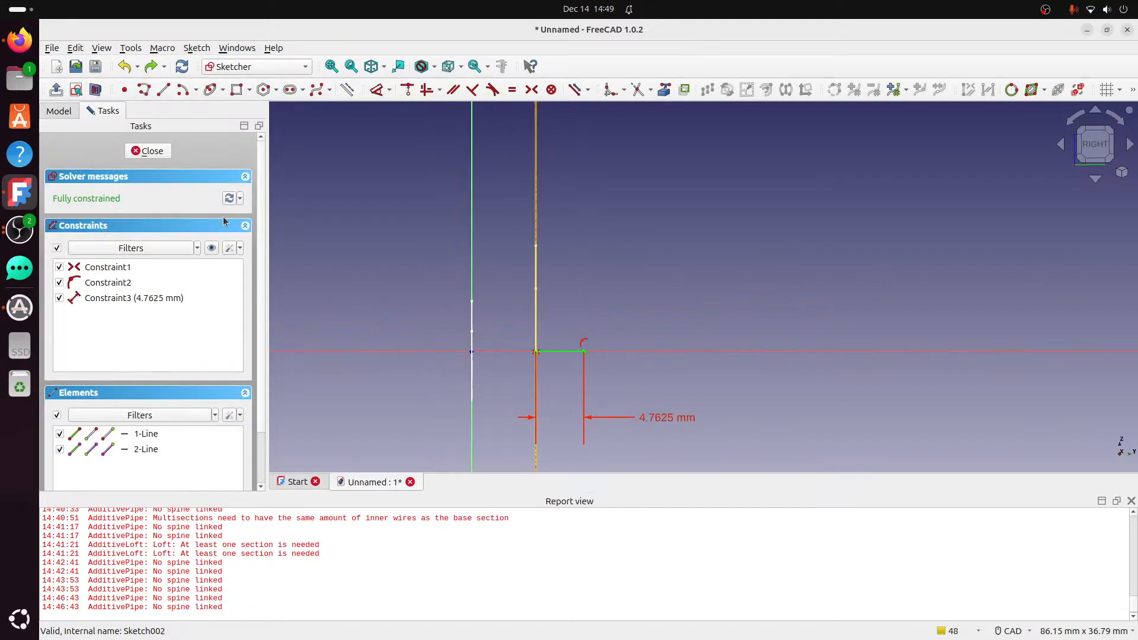
middle_drag(524, 291, 598, 292)
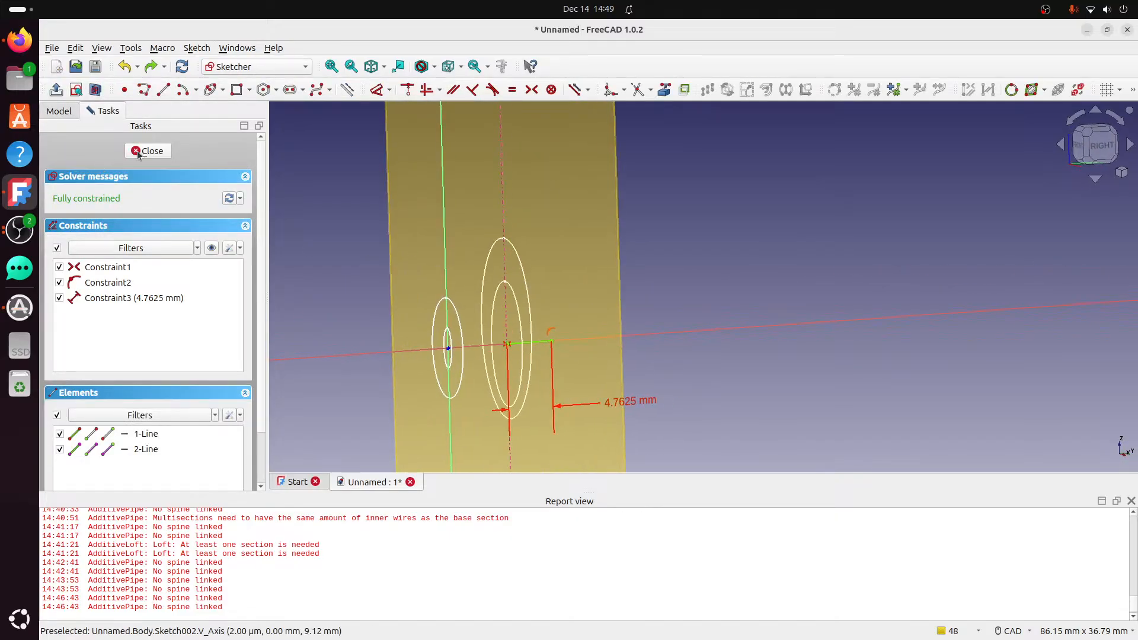
click(138, 152)
Open Sketch003 and examine its two ellipses, their dimensions and the constraint list from several angles.
double_click(140, 225)
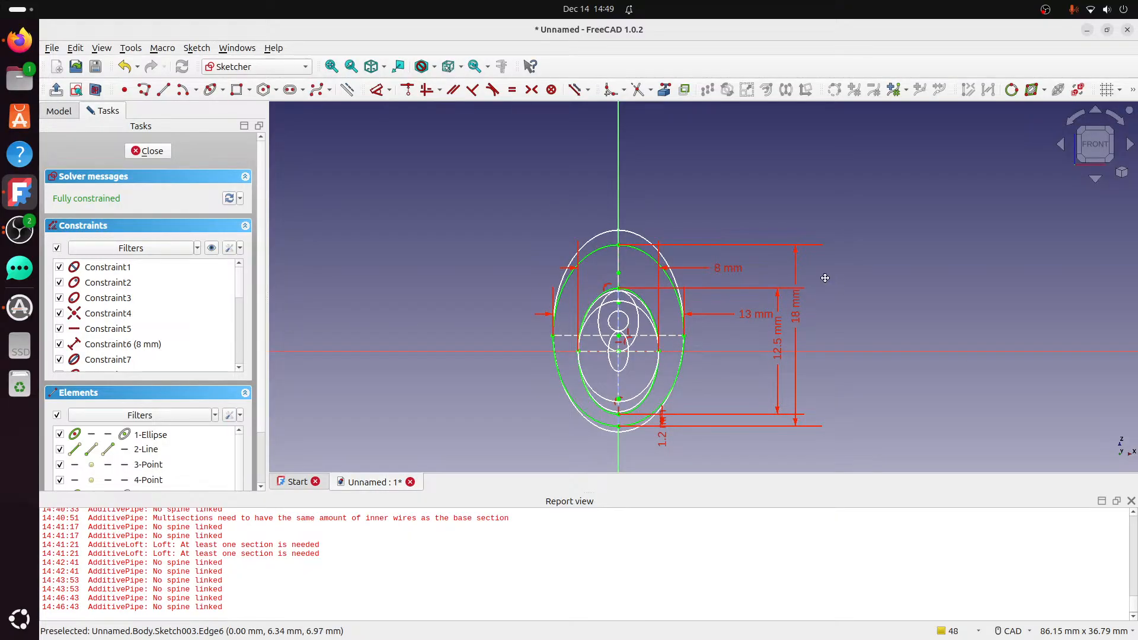
middle_drag(825, 278, 730, 297)
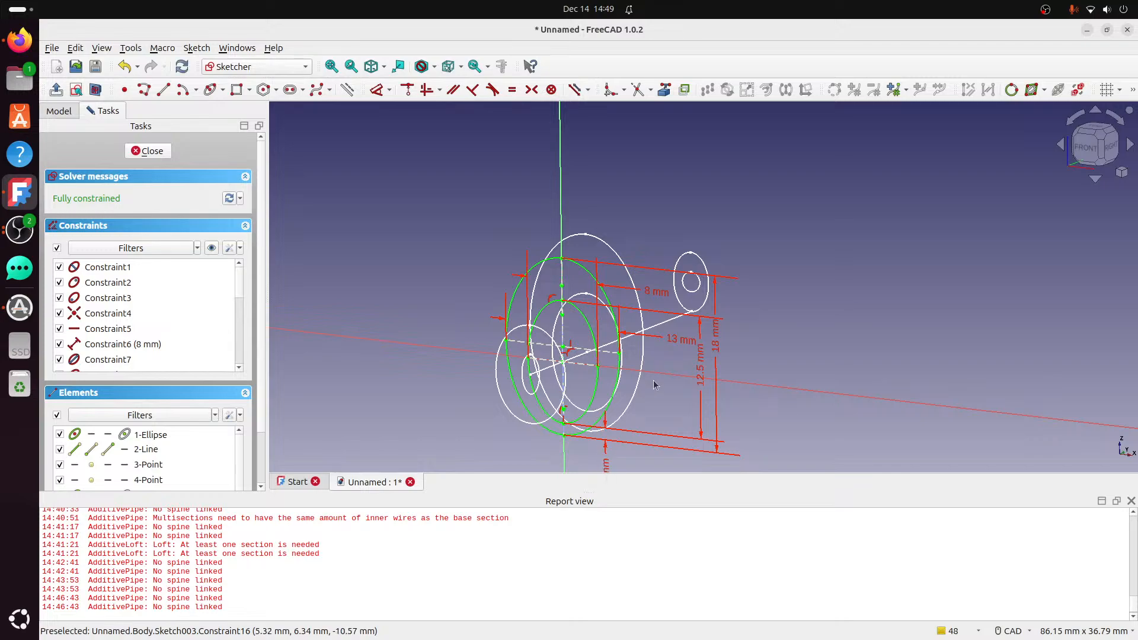
middle_drag(654, 384, 663, 380)
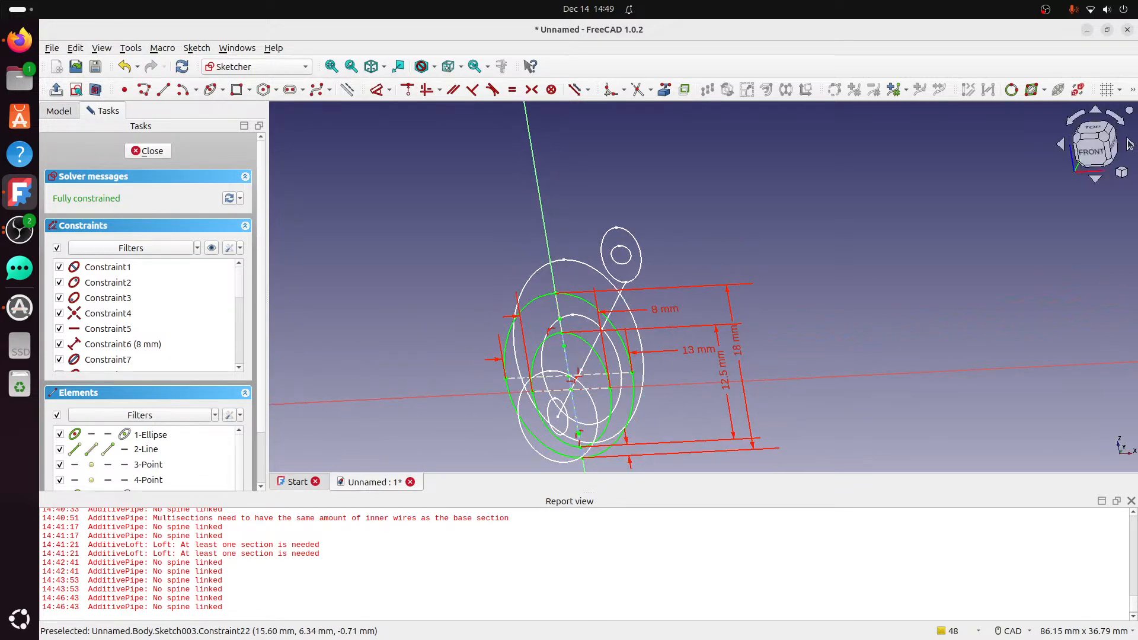
click(1113, 138)
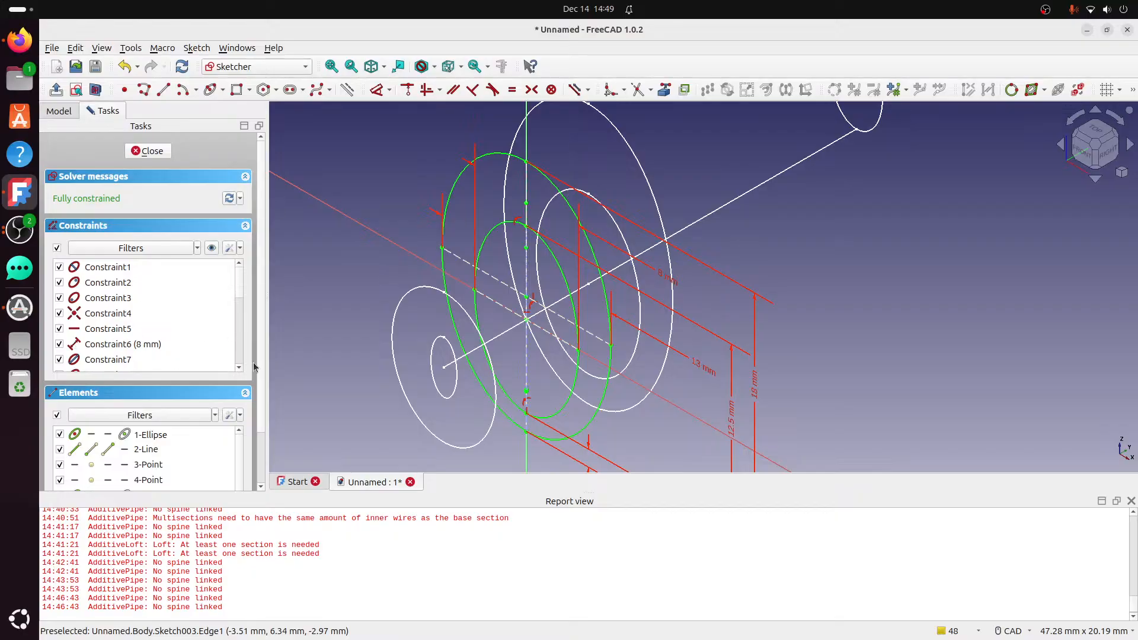
scroll(254, 367, down, 2)
scroll(263, 438, up, 2)
scroll(238, 306, down, 5)
scroll(246, 291, up, 4)
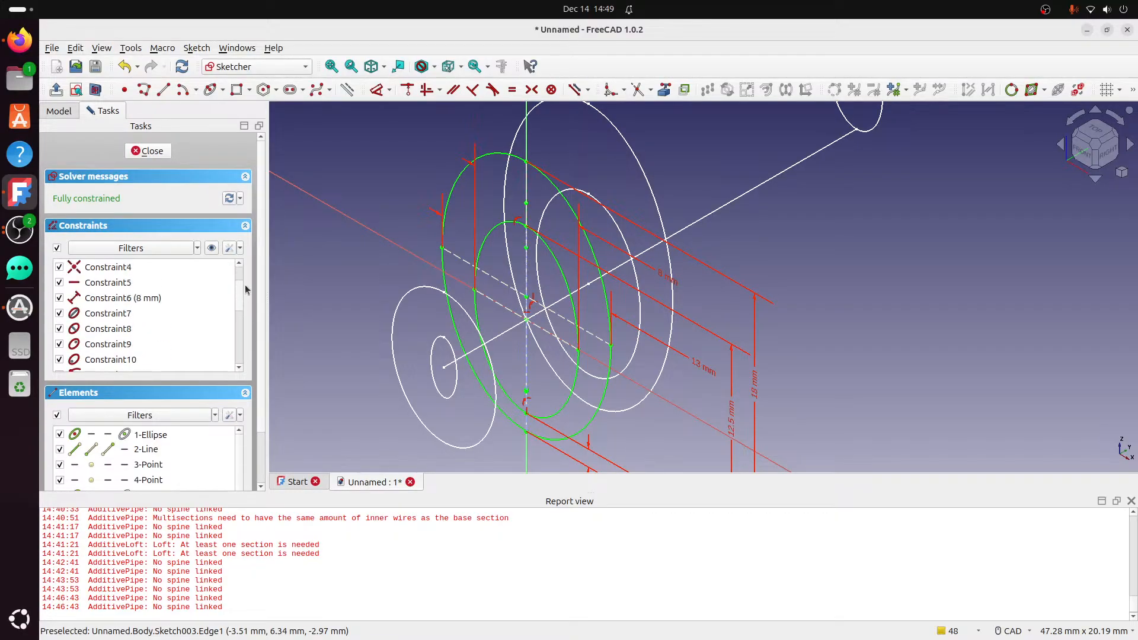
scroll(246, 291, up, 1)
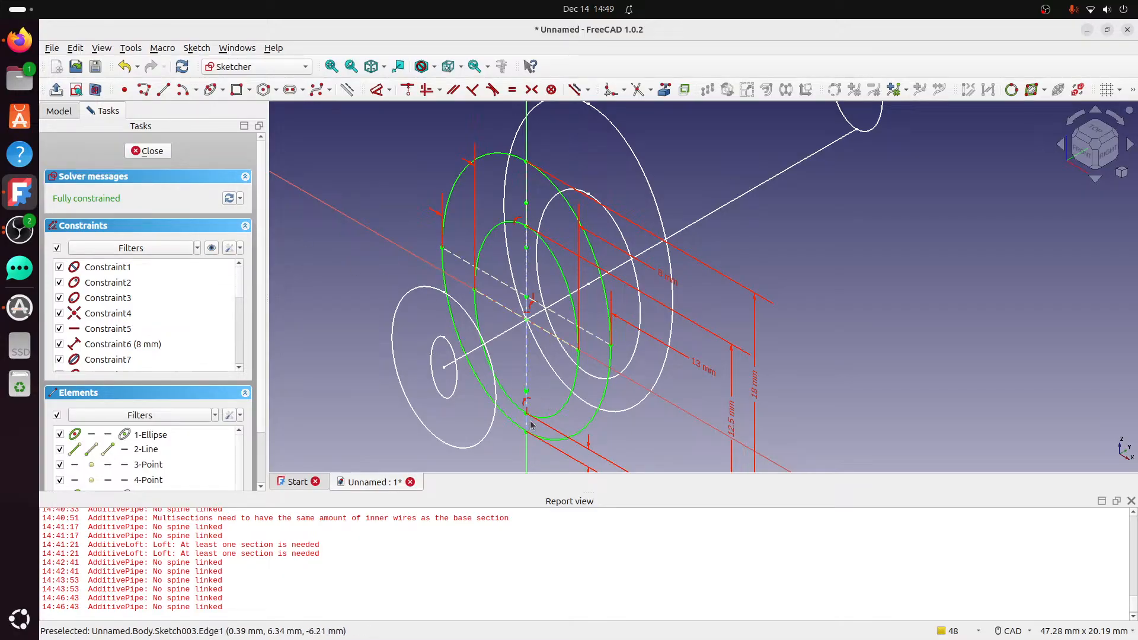
mouse_move(667, 383)
middle_down()
mouse_move(631, 274)
mouse_move(644, 290)
mouse_move(638, 358)
middle_up()
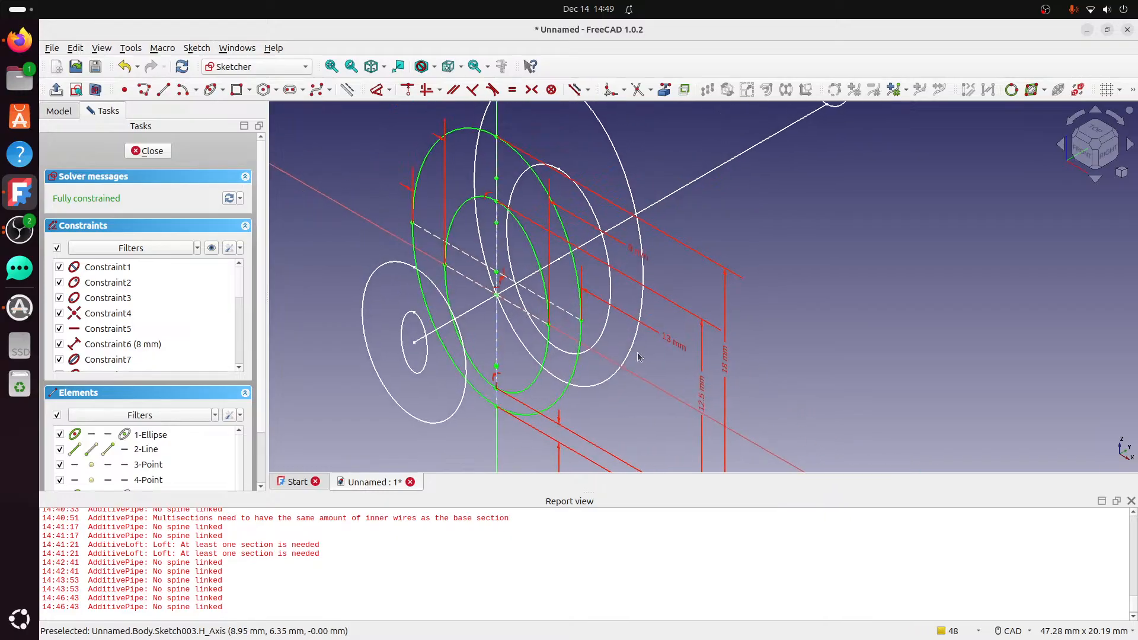
Close Sketch003, open Sketch at the first section, and move the inner ellipse's dimensions clear of the small circle.
scroll(638, 357, down, 3)
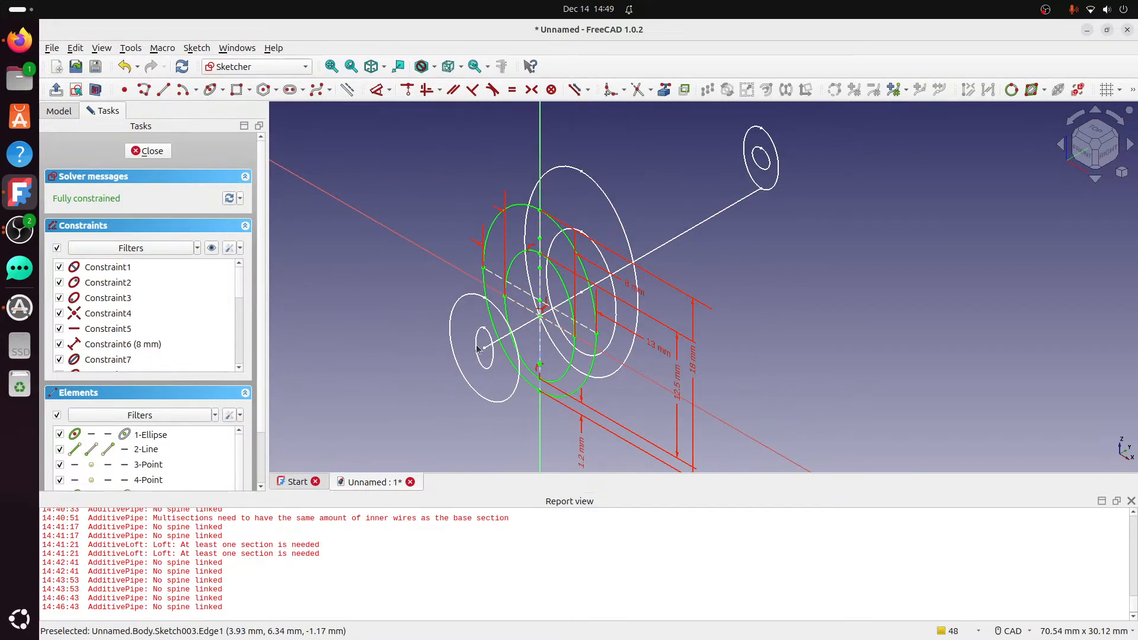
click(152, 151)
mouse_move(540, 283)
middle_down()
mouse_move(764, 300)
mouse_move(766, 285)
mouse_move(628, 291)
middle_up()
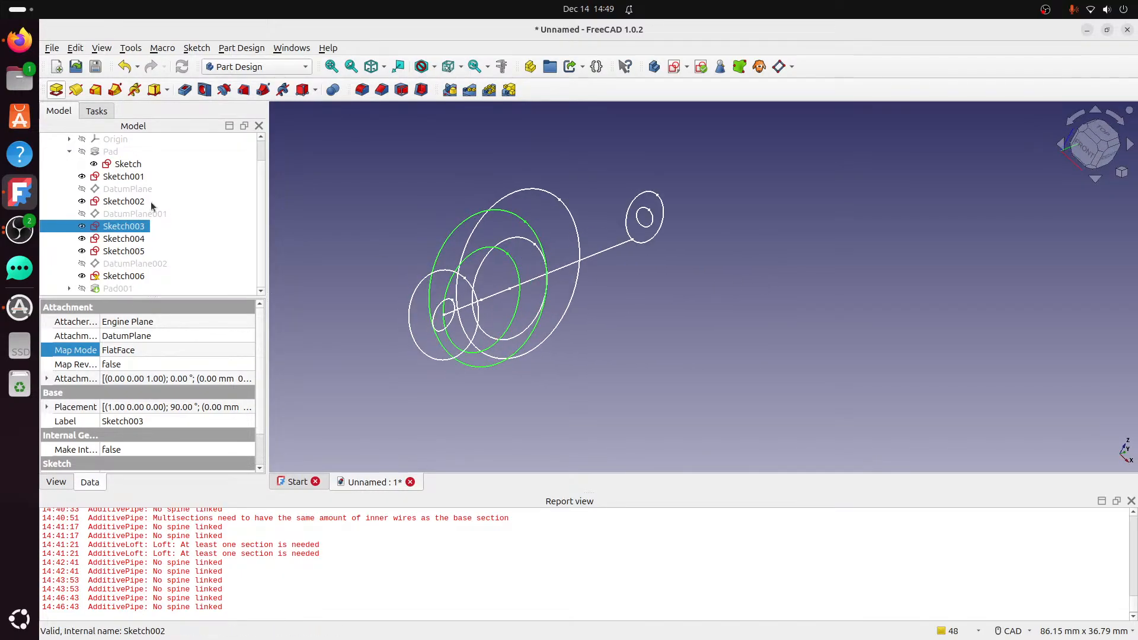
double_click(134, 165)
scroll(650, 318, up, 5)
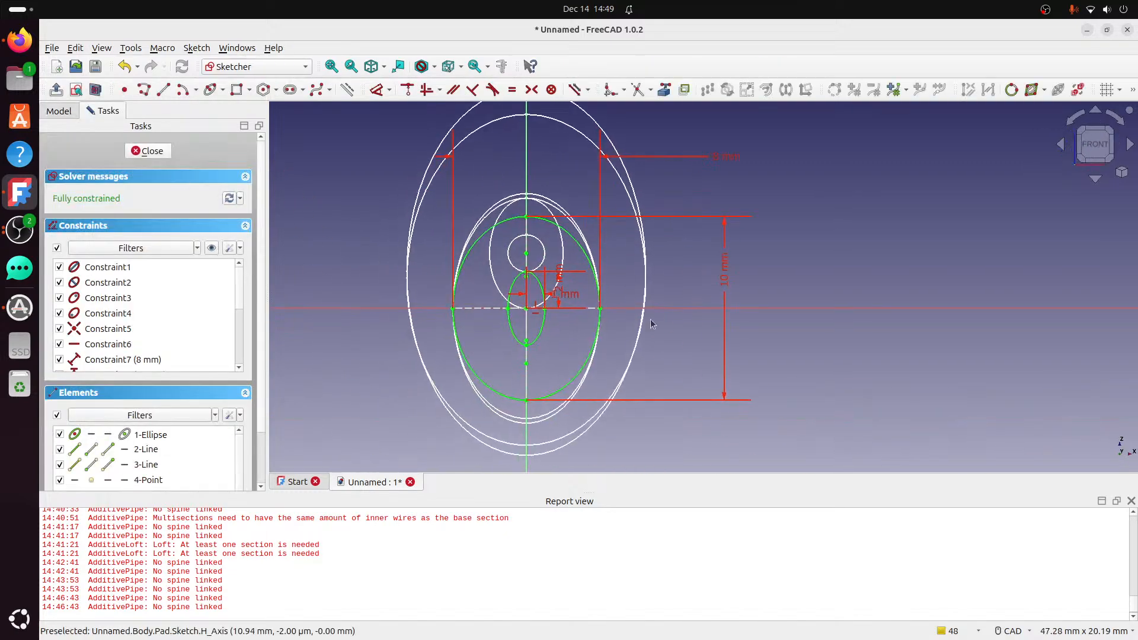
drag(521, 266, 643, 258)
drag(524, 238, 737, 247)
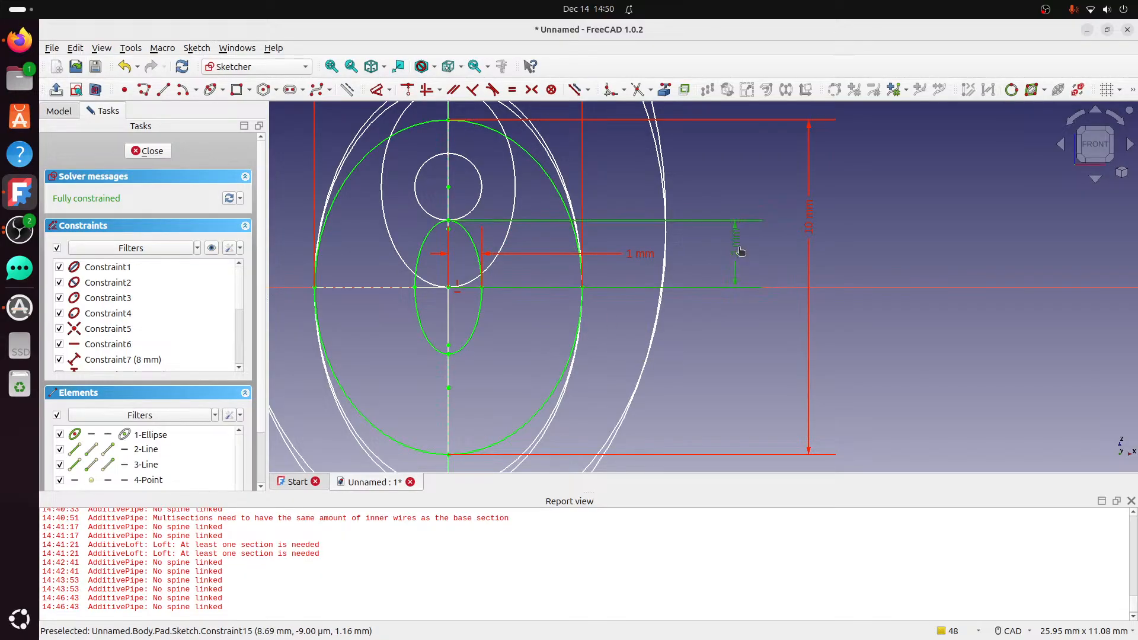
Try a 6 mm vertical half-axis dimension for the inner ellipse.
double_click(738, 252)
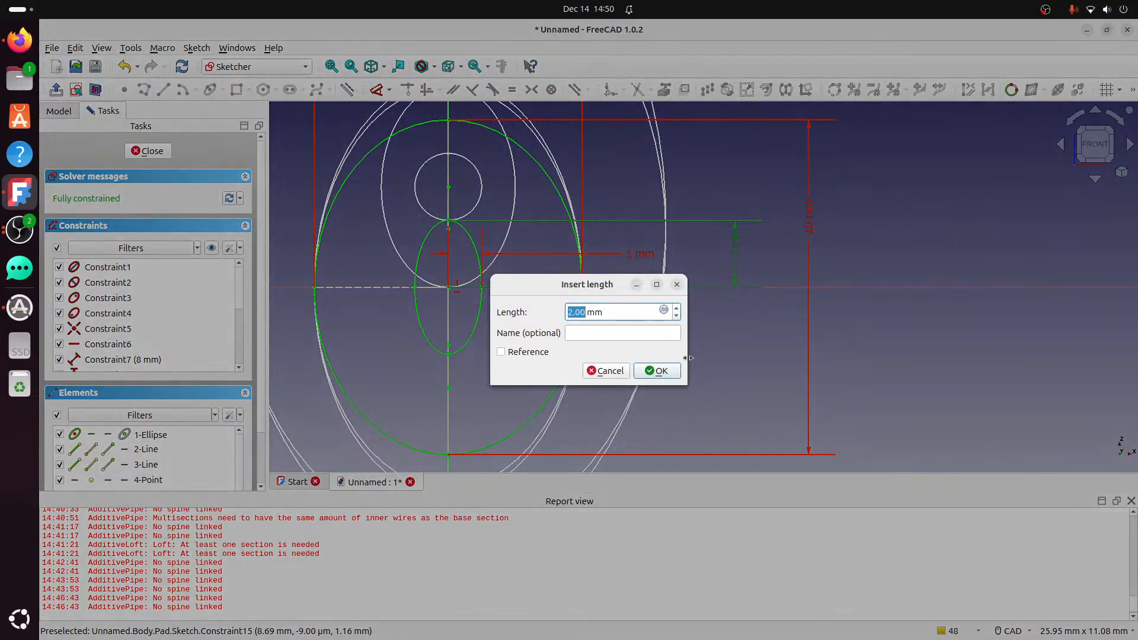
text(6)
scroll(642, 371, down, 1)
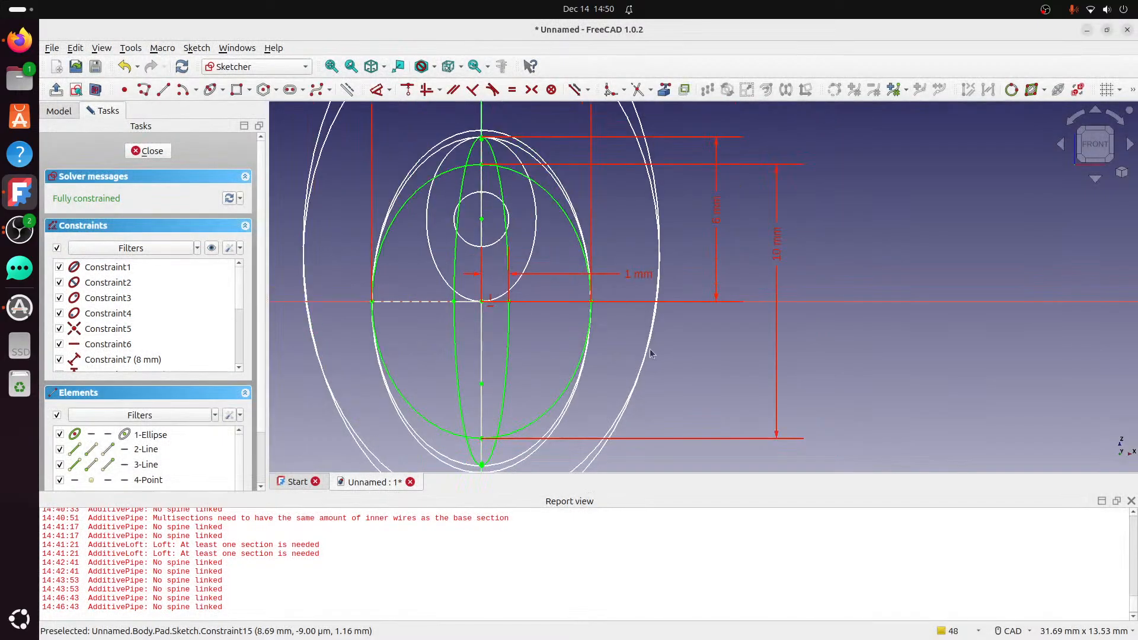
Set the inner ellipse's vertical half-axis to 3 mm and its horizontal half-axis to 2 mm, and close the sketch.
double_click(718, 220)
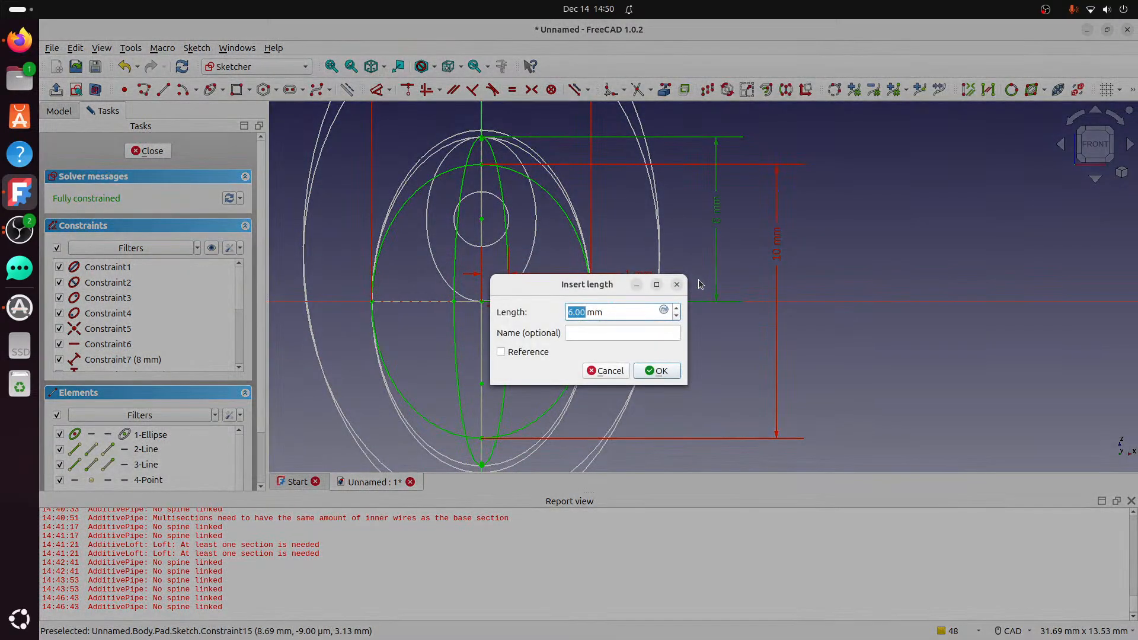
text(3)
click(659, 374)
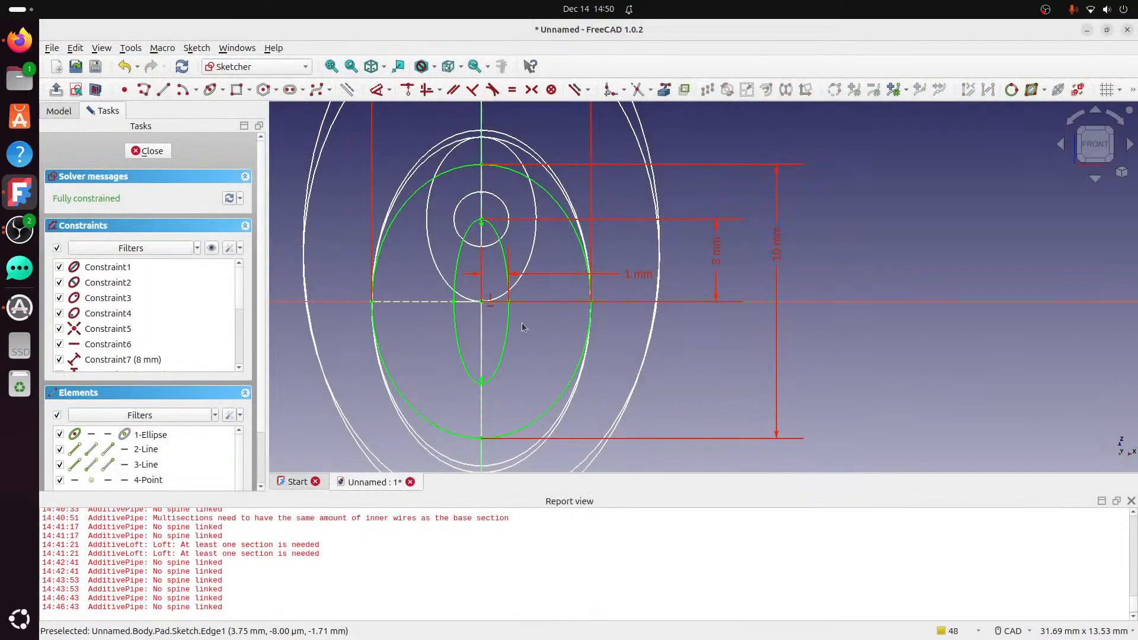
double_click(645, 281)
text(2)
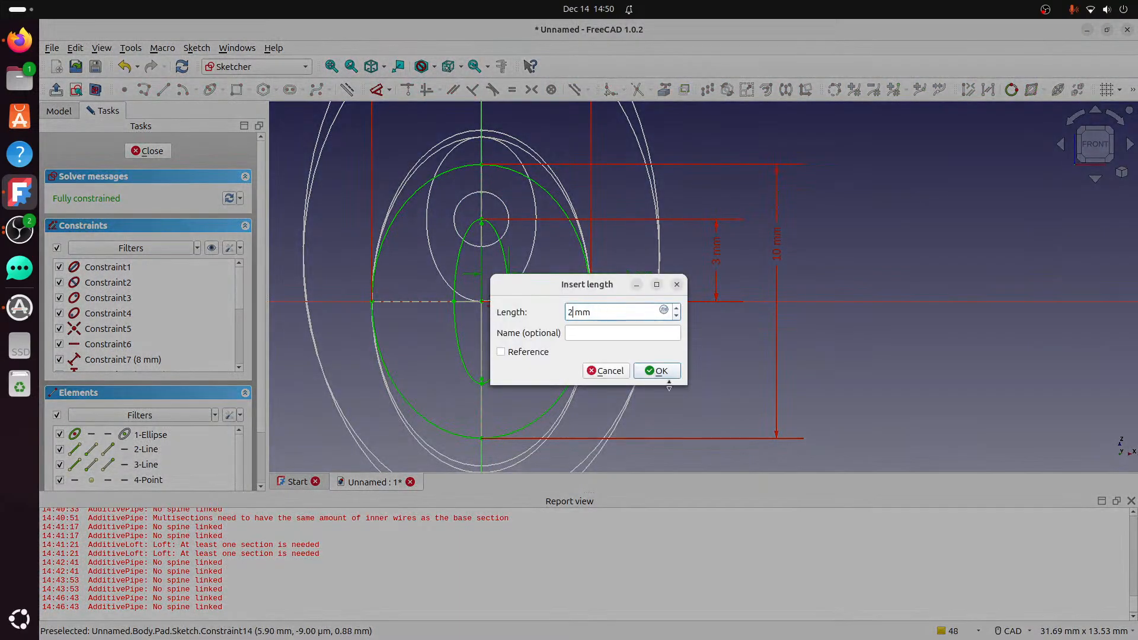
click(668, 377)
click(148, 151)
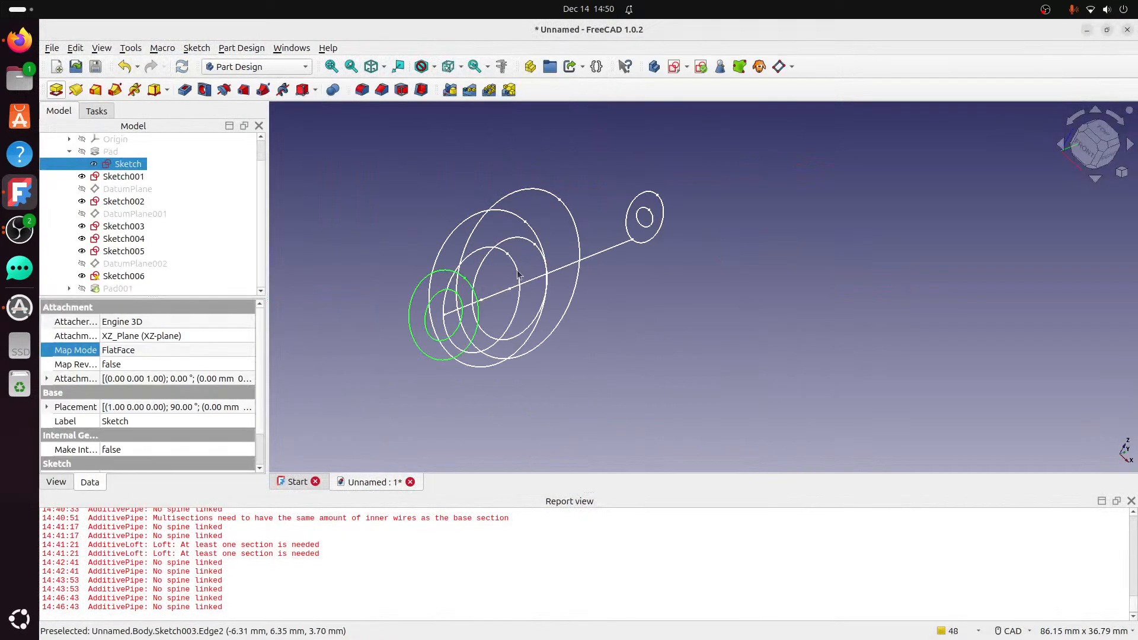
click(709, 273)
click(141, 166)
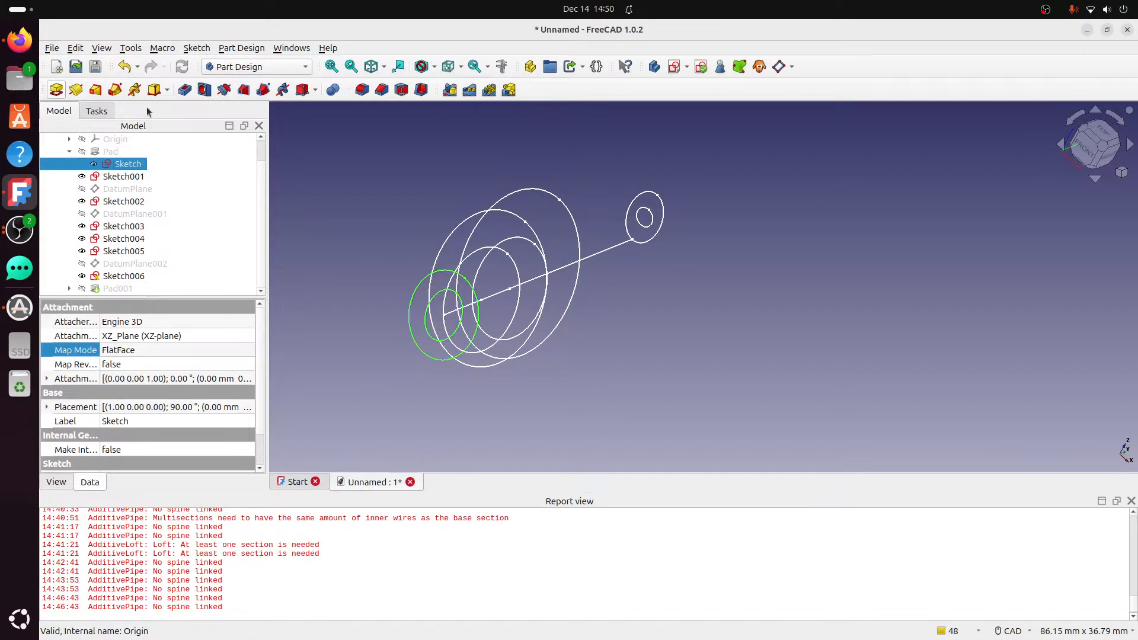
click(135, 90)
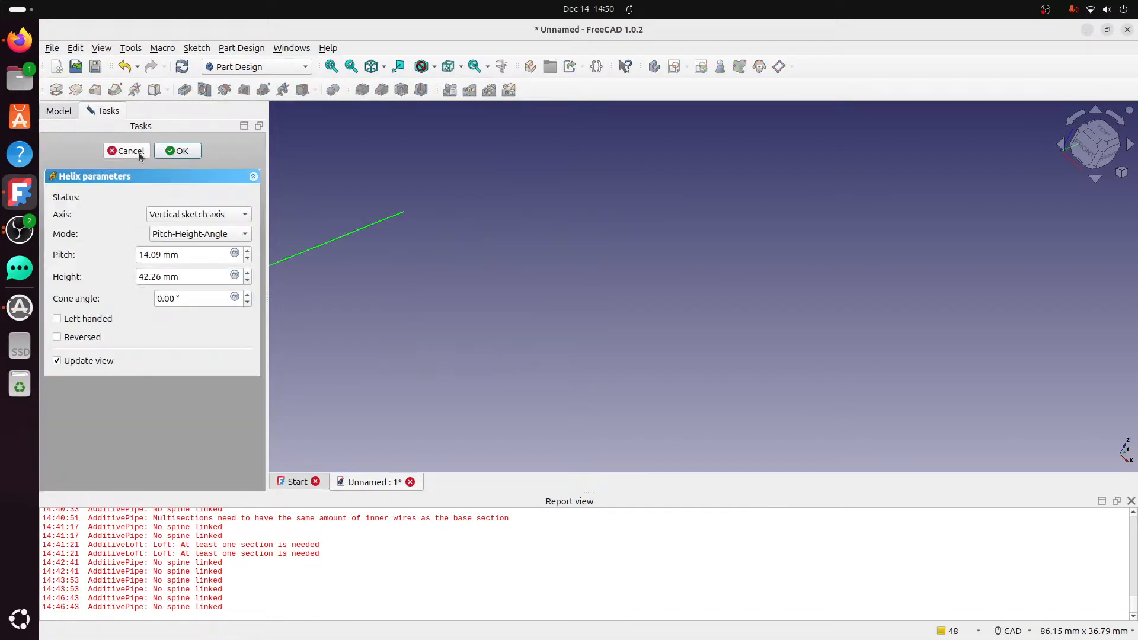
click(140, 153)
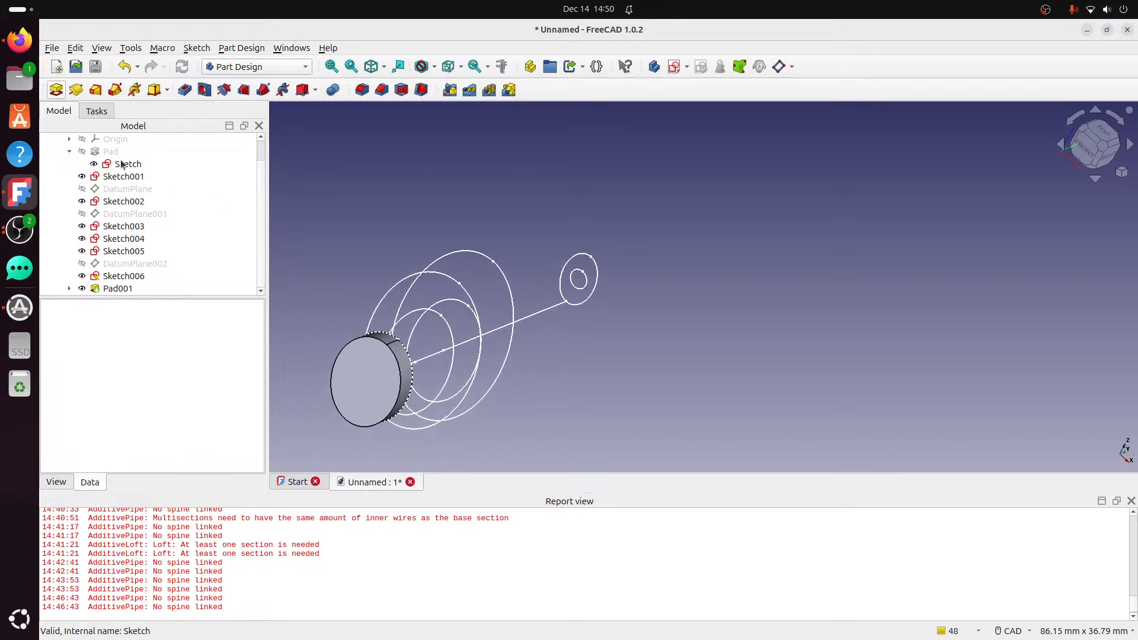
Start an additive pipe with Sketch as its profile and Sketch001 as the path to sweep along.
double_click(121, 164)
click(149, 151)
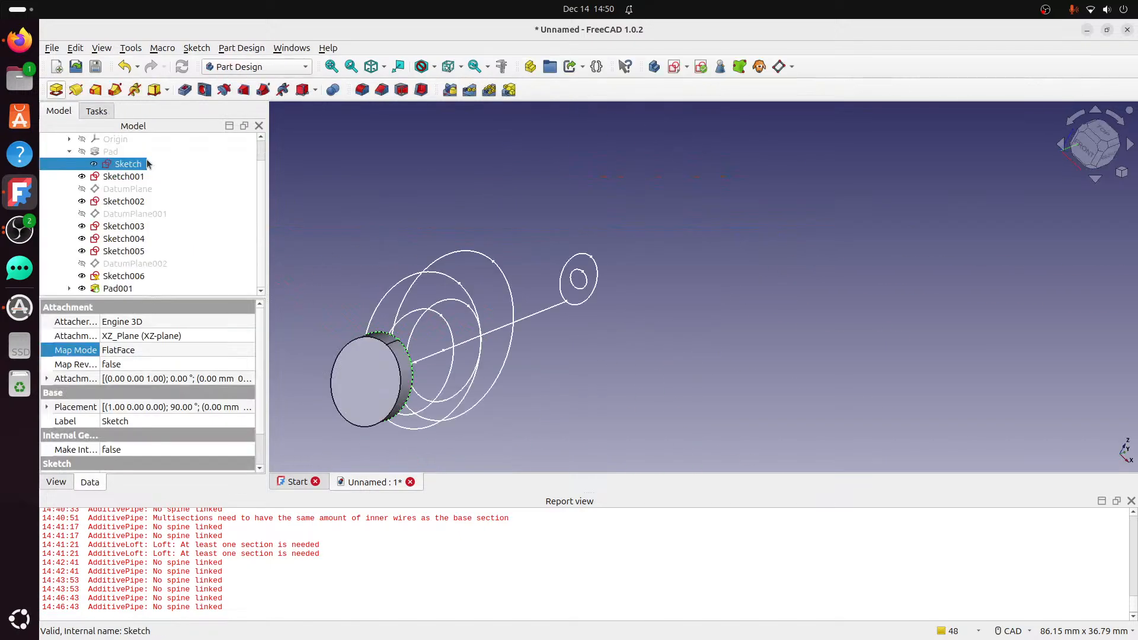
click(115, 90)
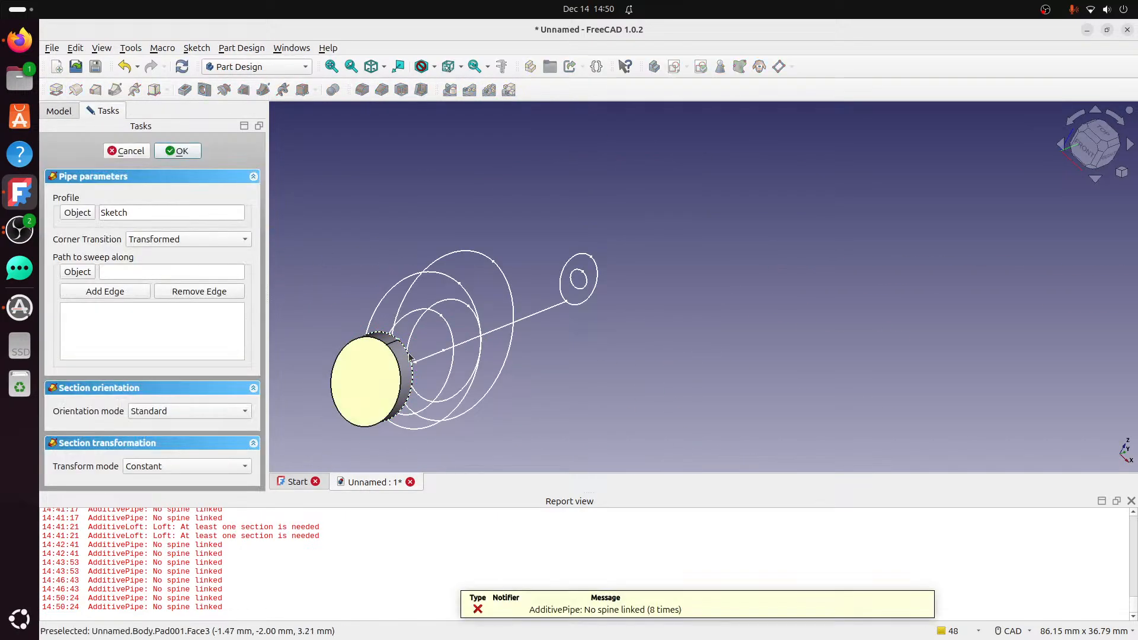
middle_drag(410, 357, 451, 279)
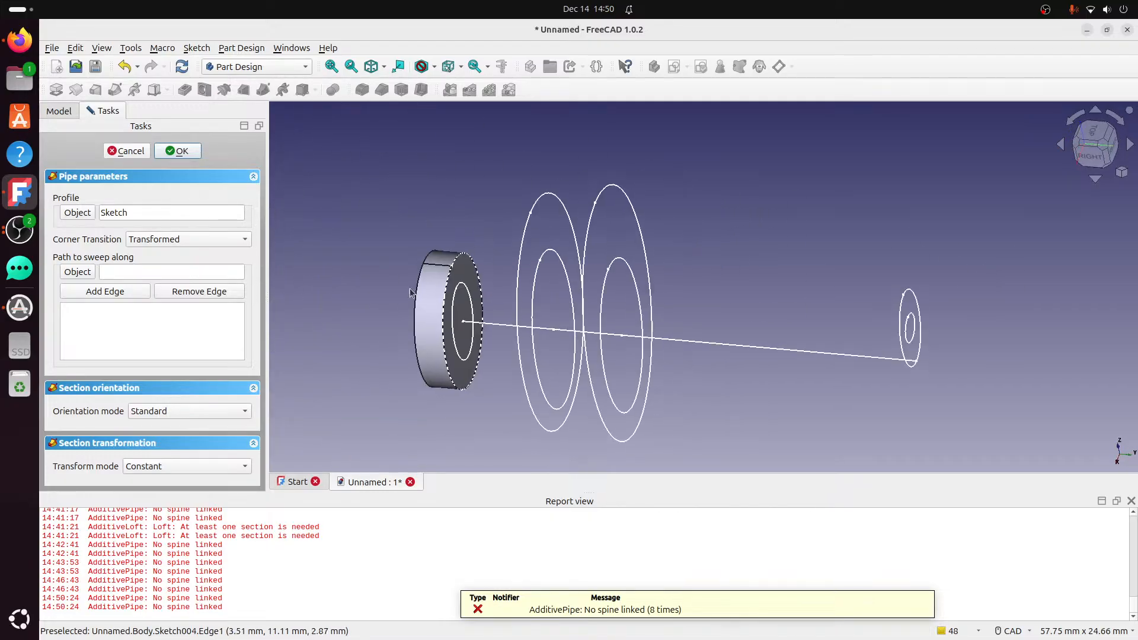
click(78, 271)
click(554, 329)
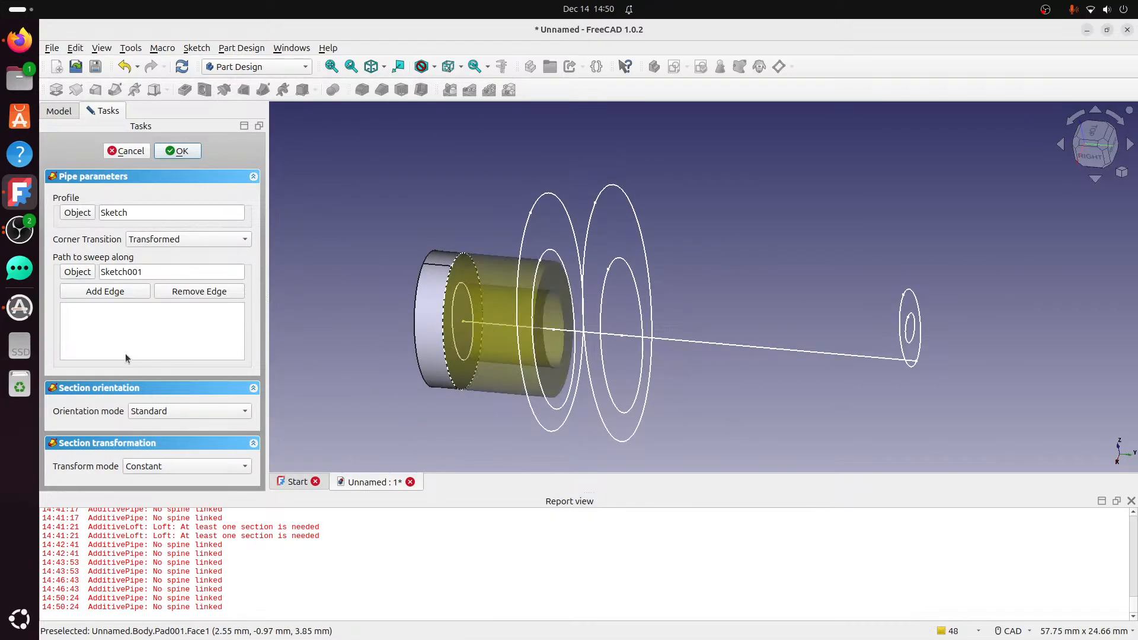
Set the pipe's transform mode to Multisection and add Sketch003 as a section.
click(152, 466)
click(148, 481)
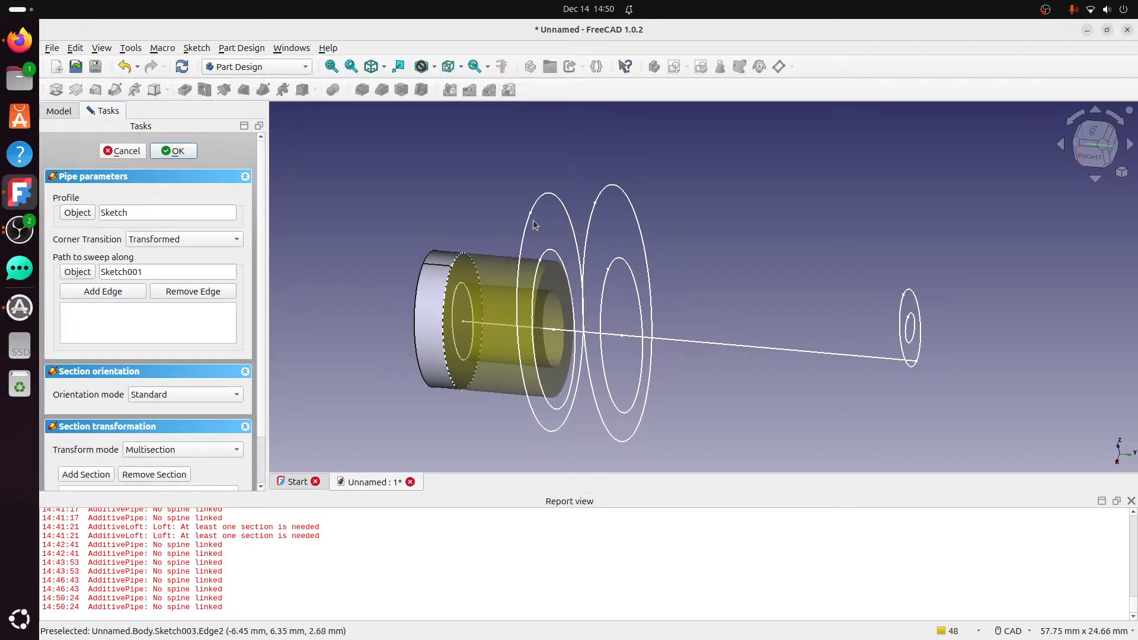
click(94, 476)
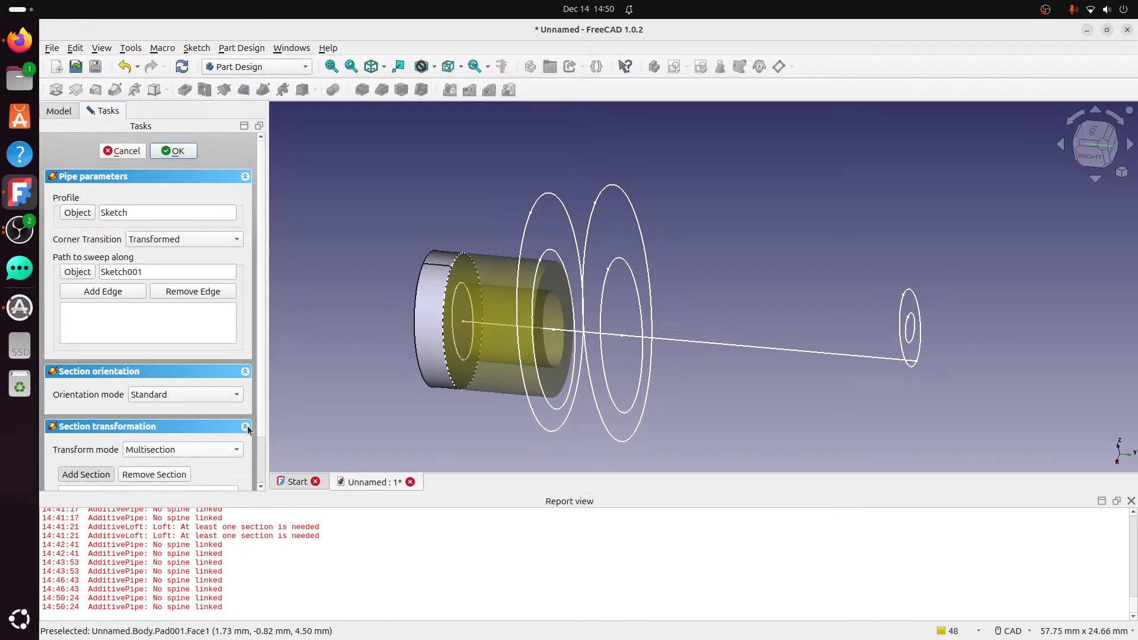
click(525, 237)
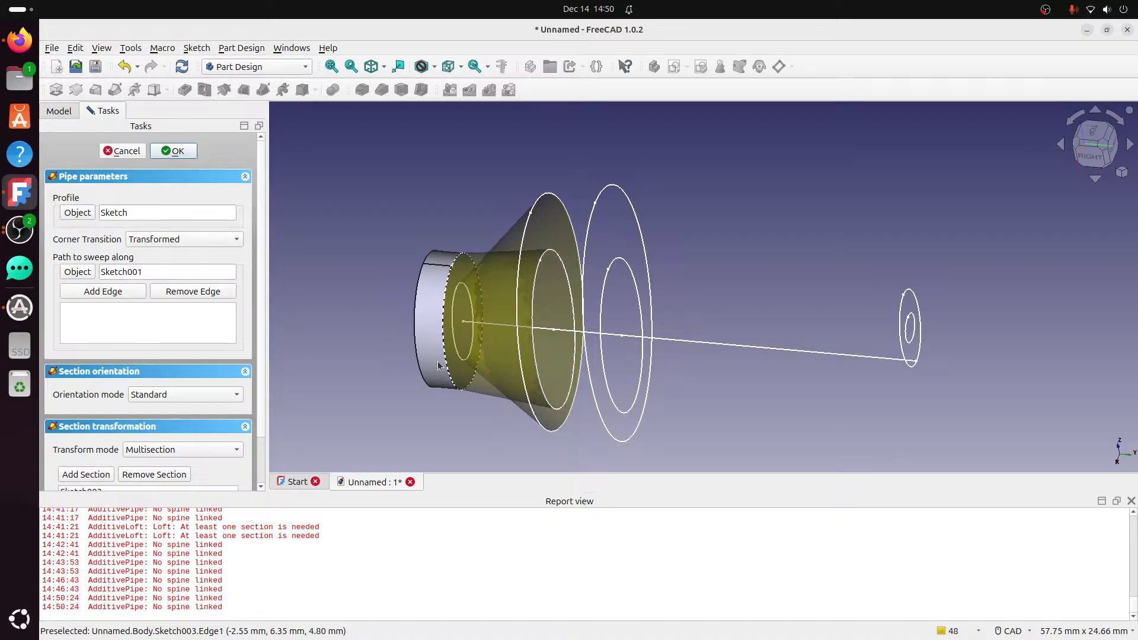
scroll(236, 326, down, 1)
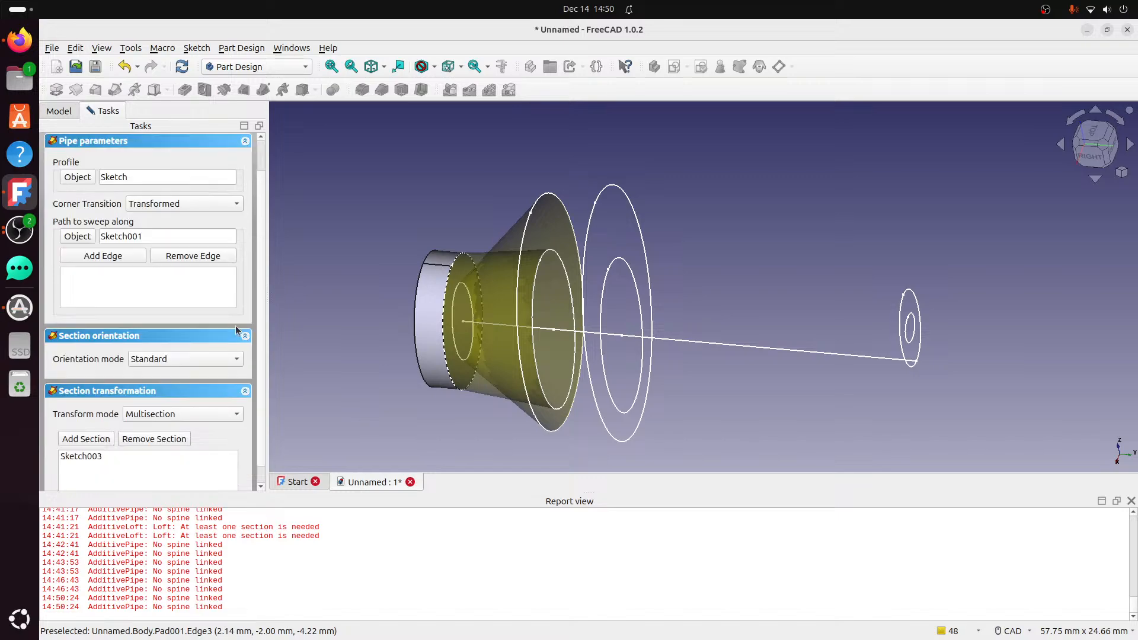
scroll(211, 396, down, 1)
scroll(212, 396, up, 1)
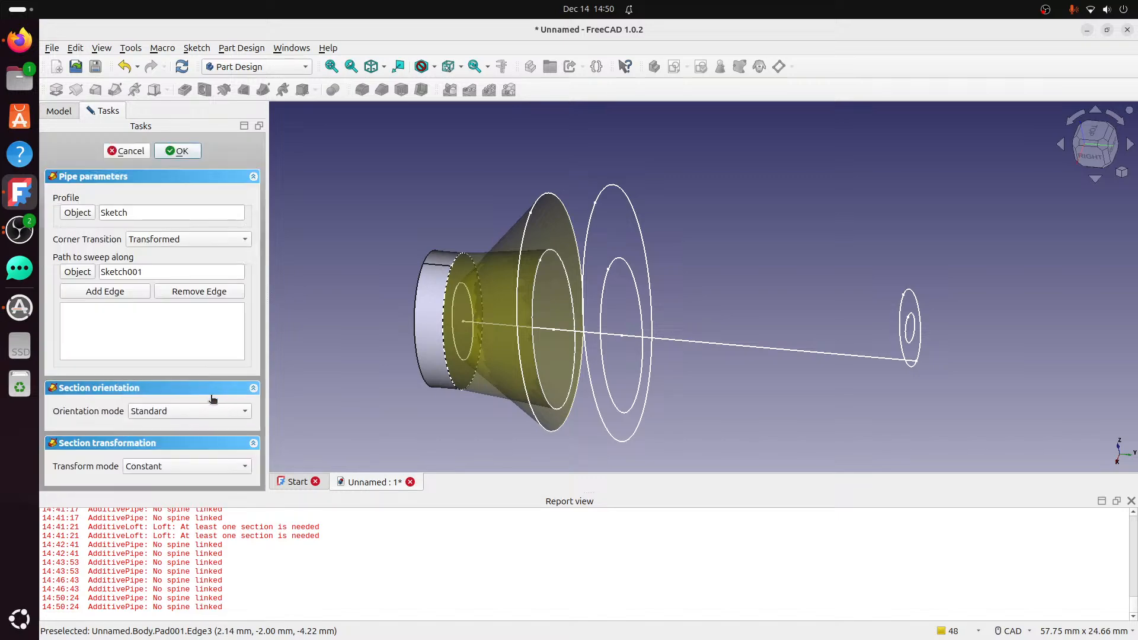
Change the pipe's sweep path to Sketch002 and set its transform mode to Multisection again.
click(78, 271)
click(609, 336)
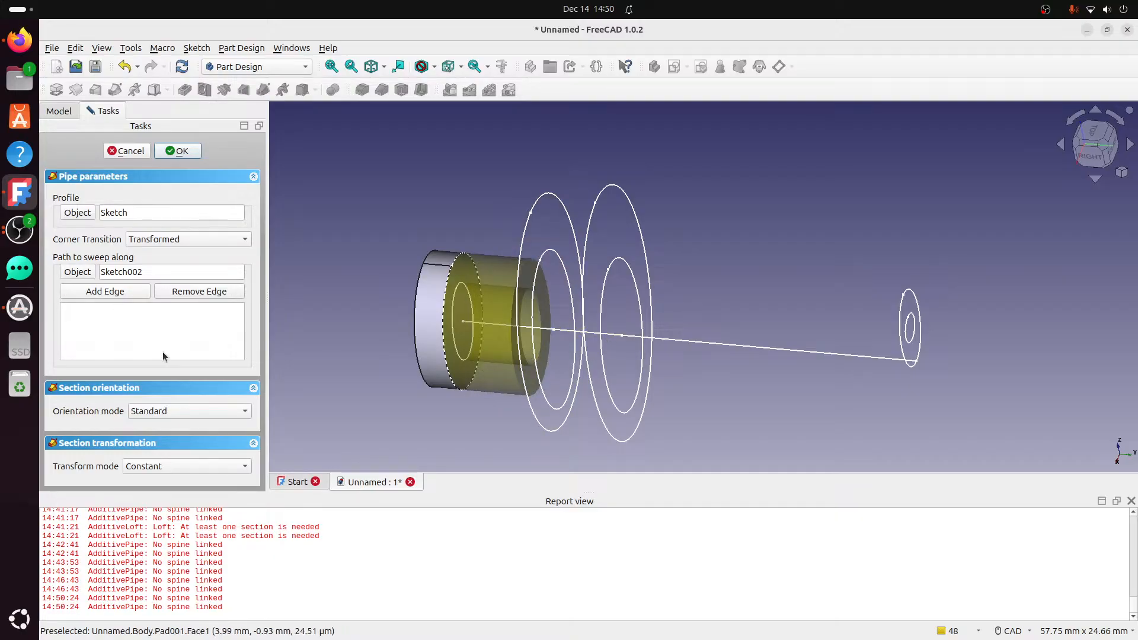
click(190, 467)
click(173, 479)
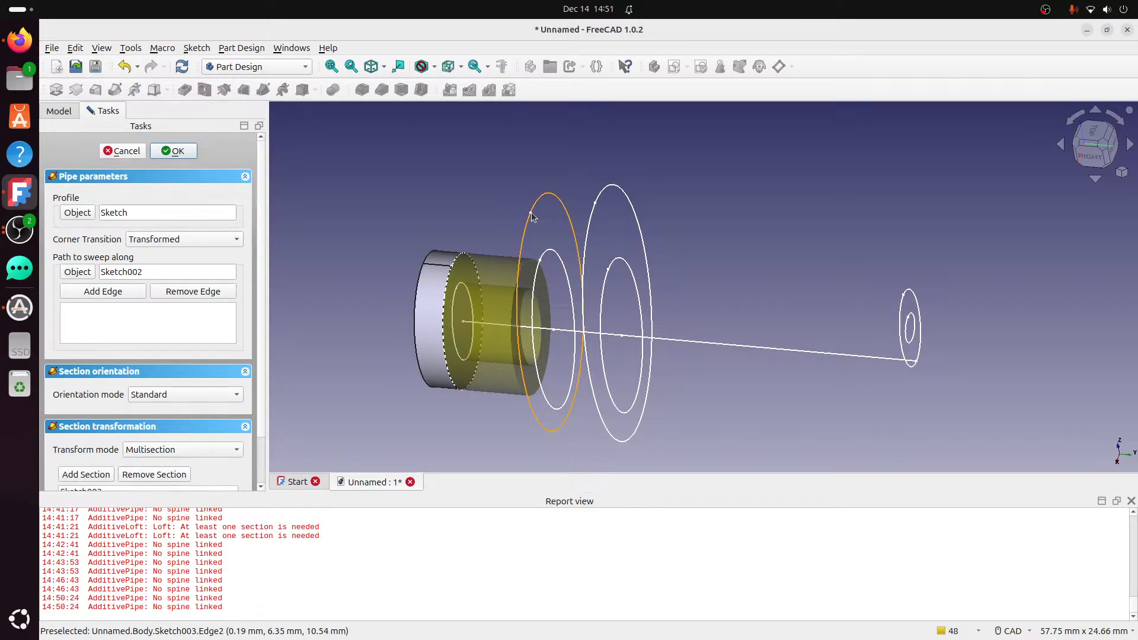
Finish the additive pipe with the Constant transform mode and inspect its shape from the side.
scroll(187, 415, down, 1)
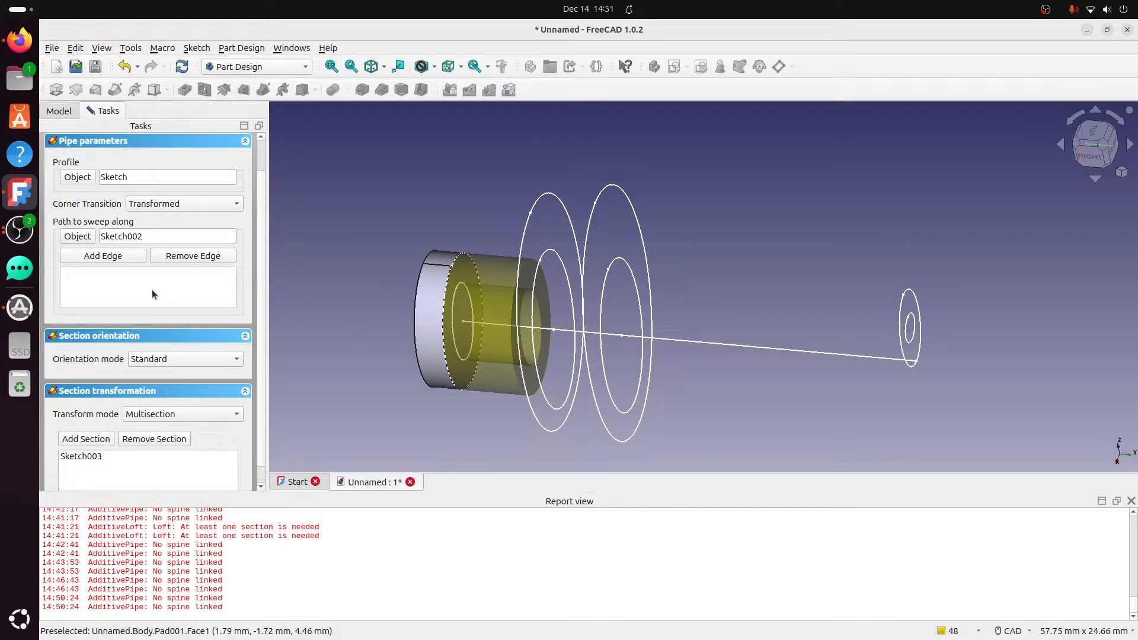
scroll(188, 419, up, 1)
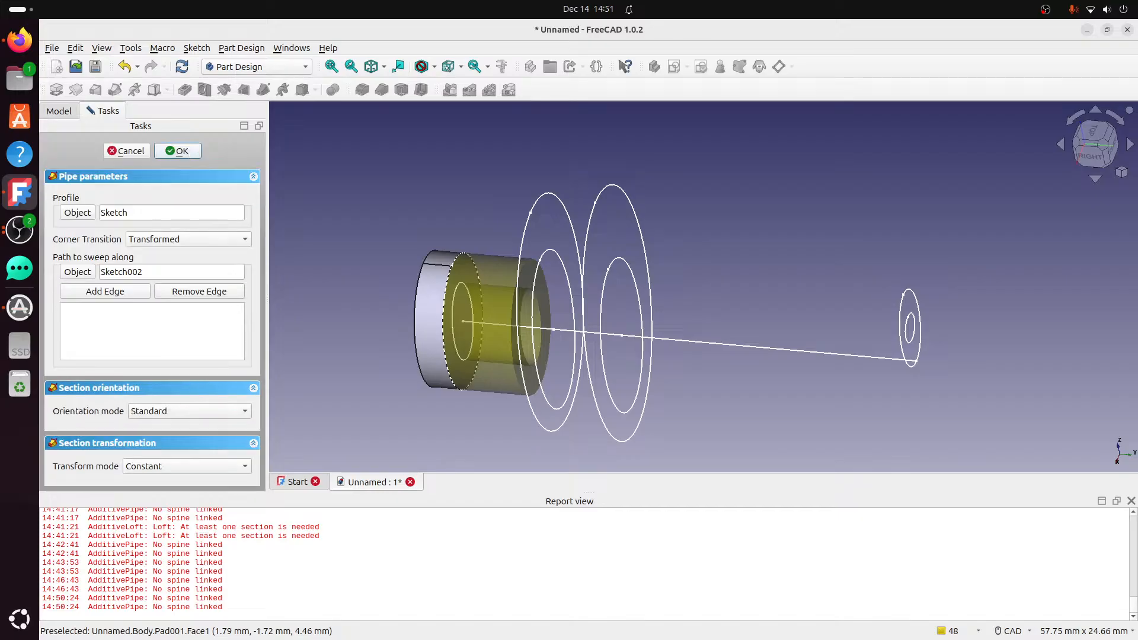
click(177, 151)
middle_drag(516, 277, 548, 286)
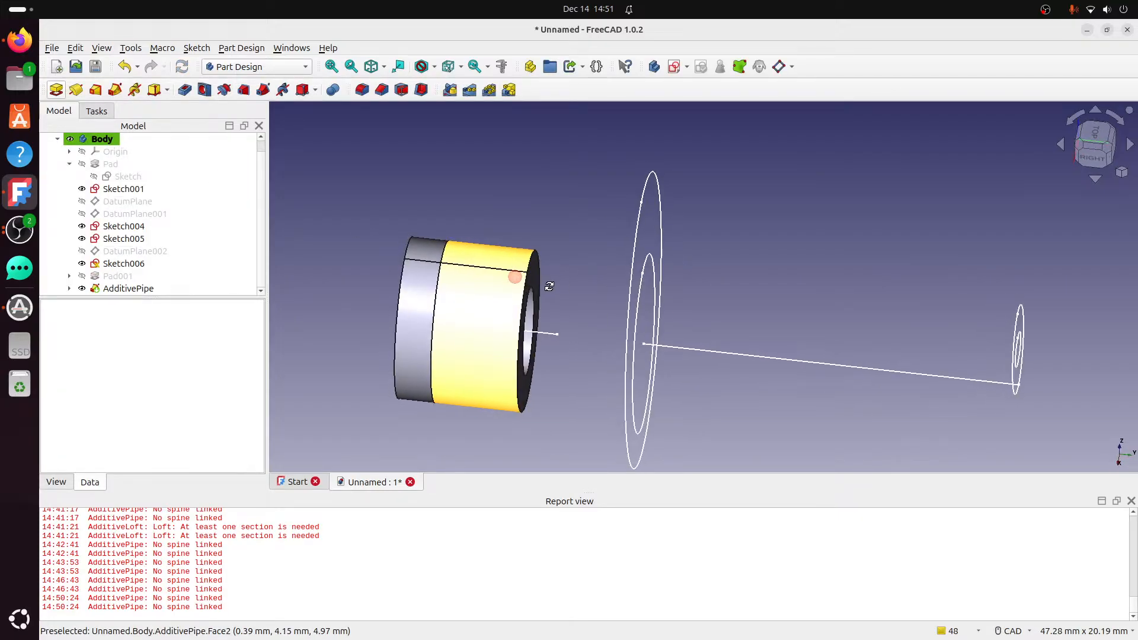
Reopen the additive pipe and change its sweep path to Sketch005.
double_click(128, 288)
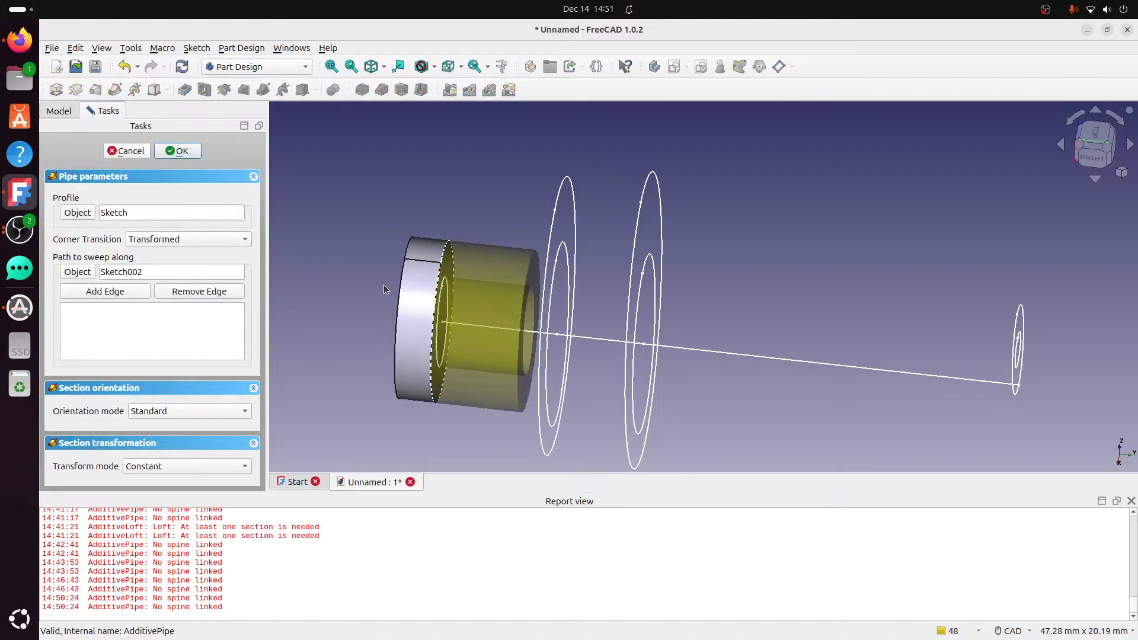
click(90, 273)
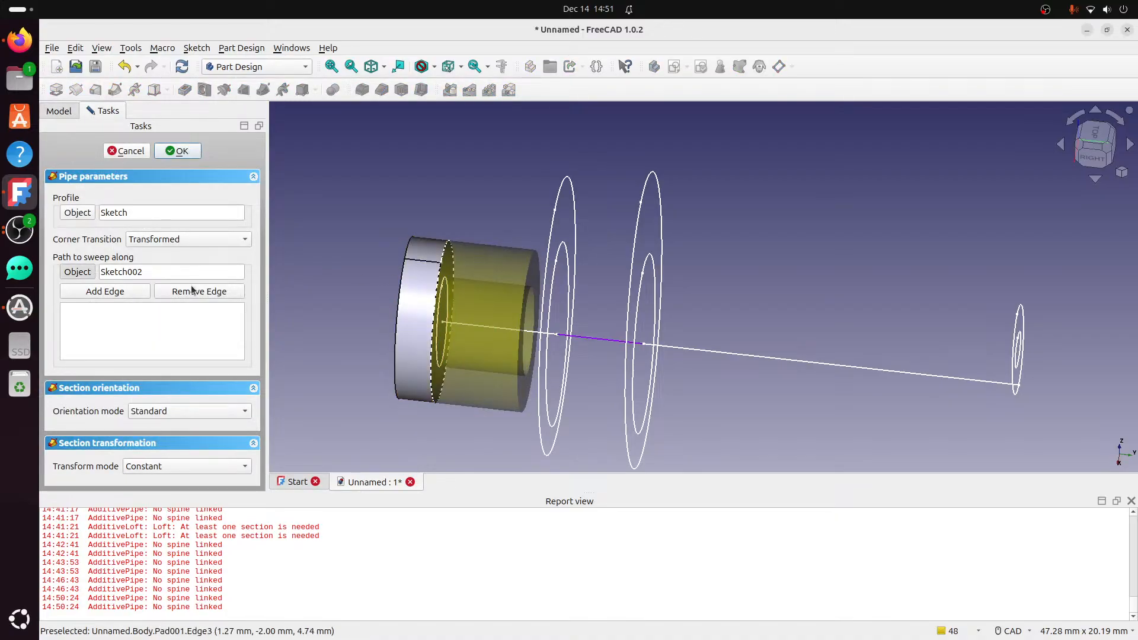
click(775, 360)
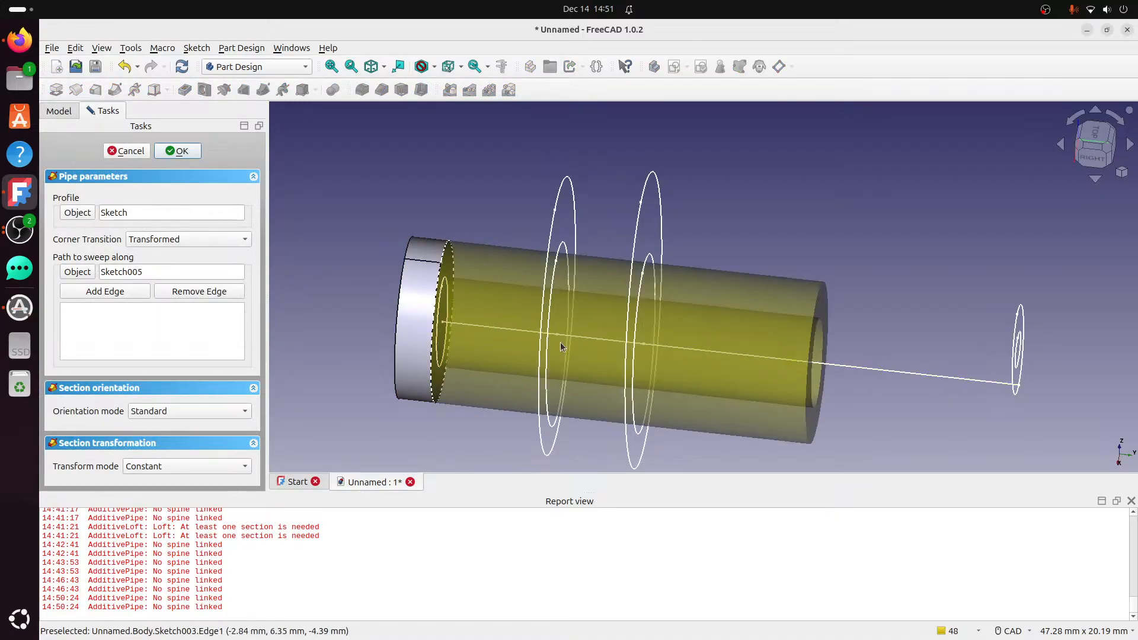
Try the Fixed section orientation mode for the pipe and return it to Standard.
click(188, 411)
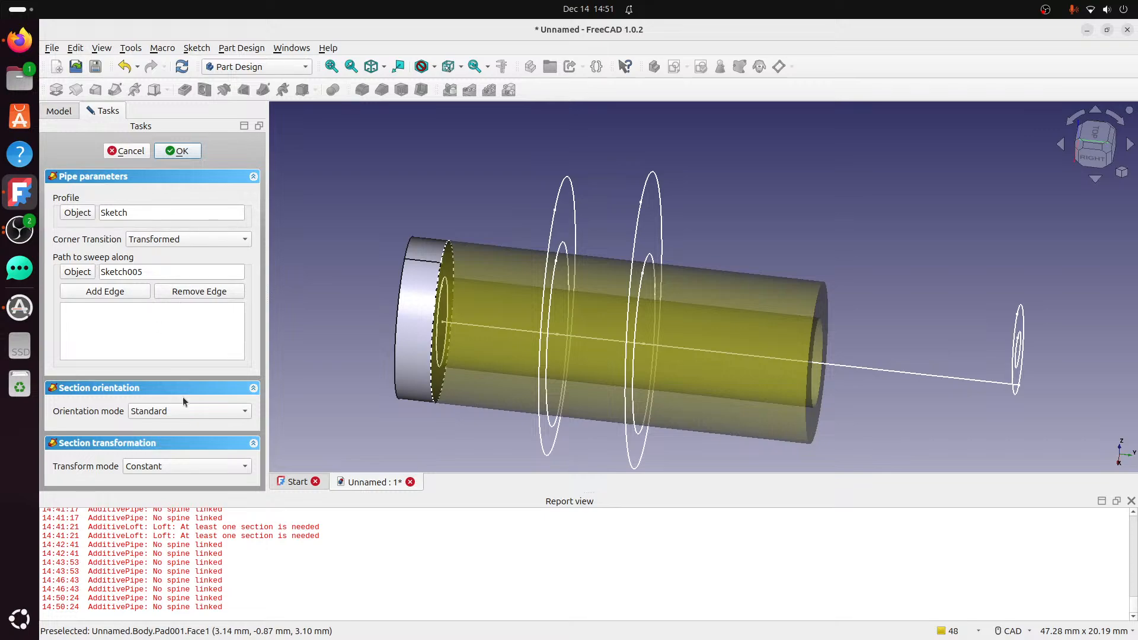
click(191, 426)
click(190, 410)
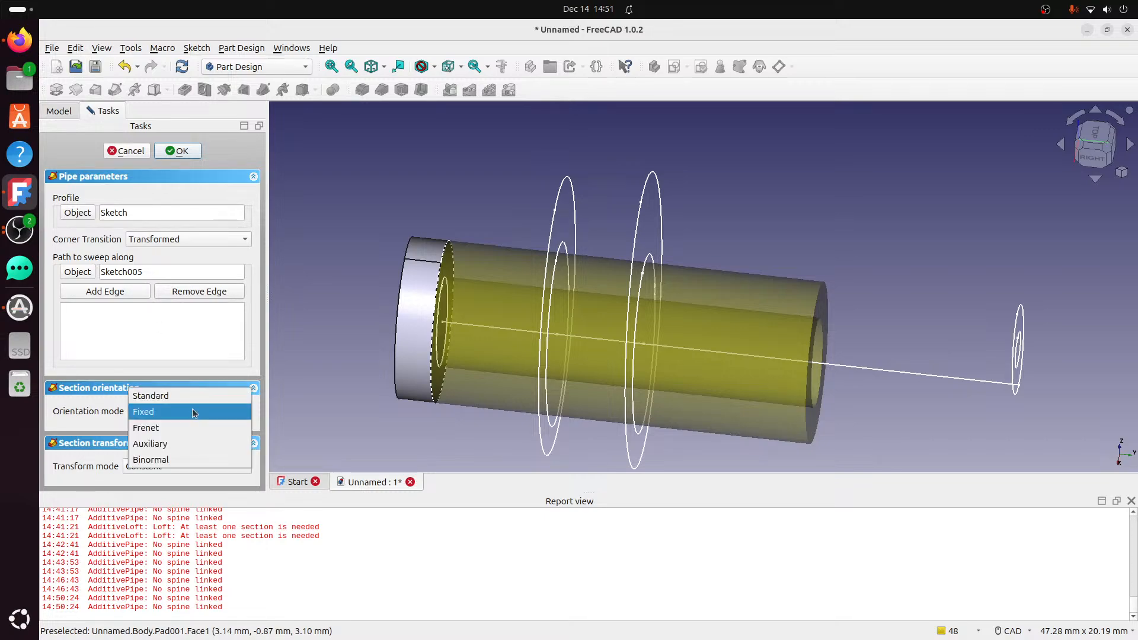
click(190, 394)
Set the pipe's transform mode to Multisection with the Sketch003 section and change its sweep path to Sketch001.
click(188, 466)
click(191, 478)
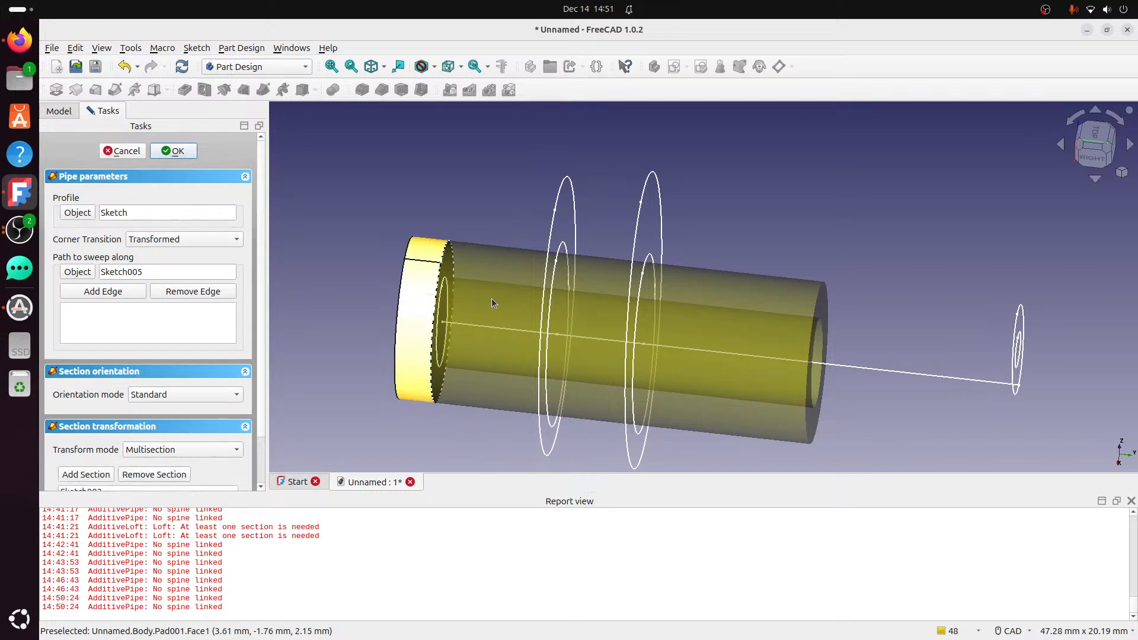
scroll(261, 429, down, 3)
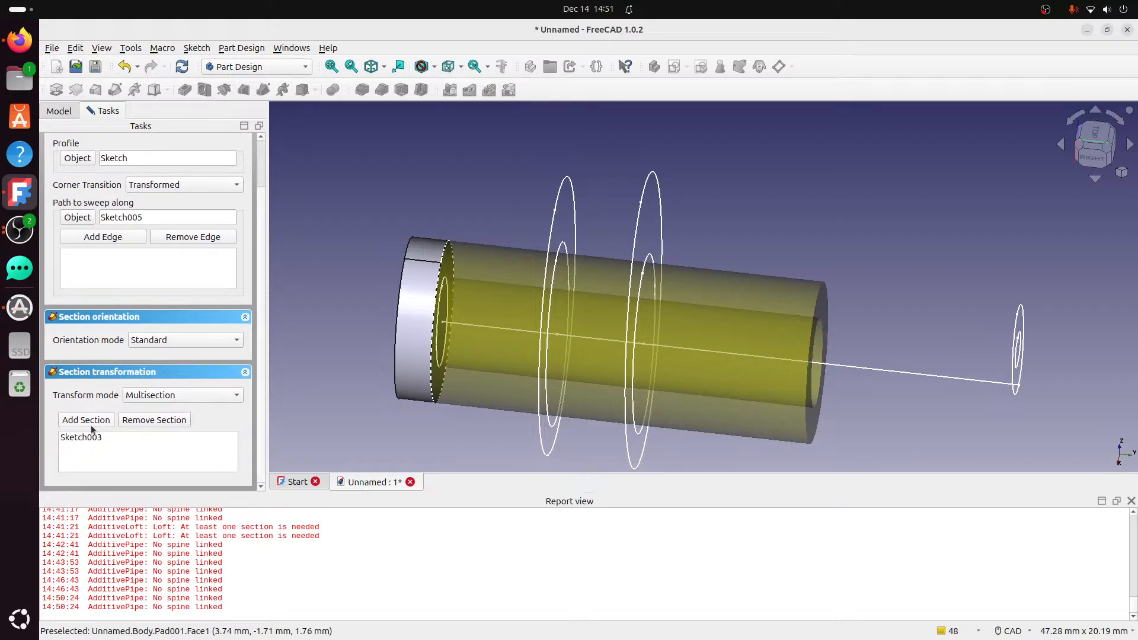
click(92, 437)
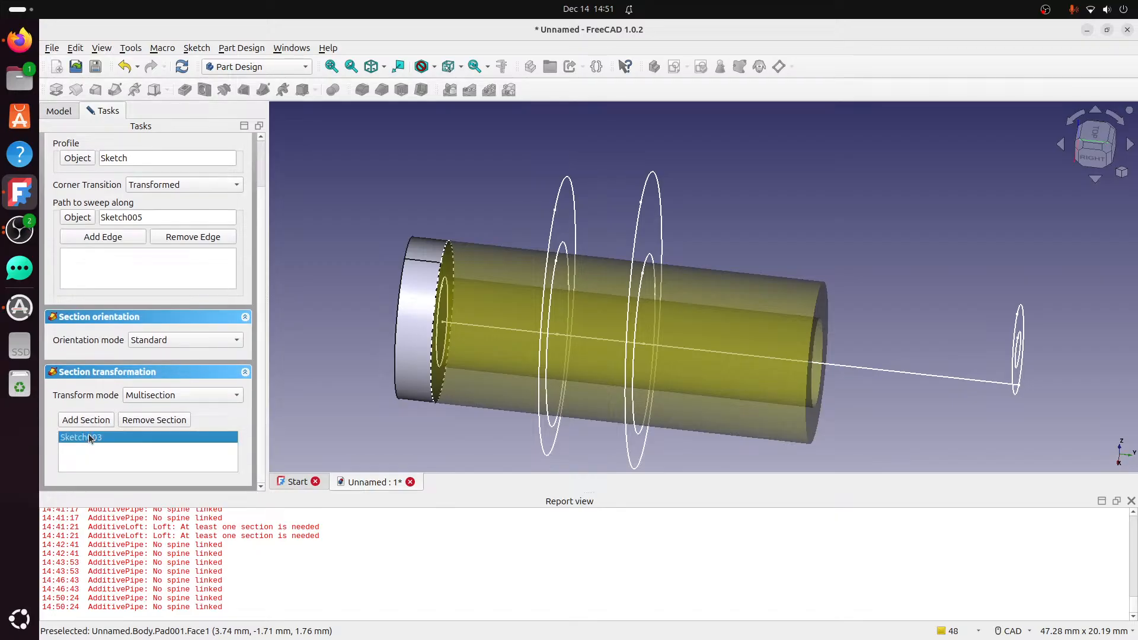
click(546, 251)
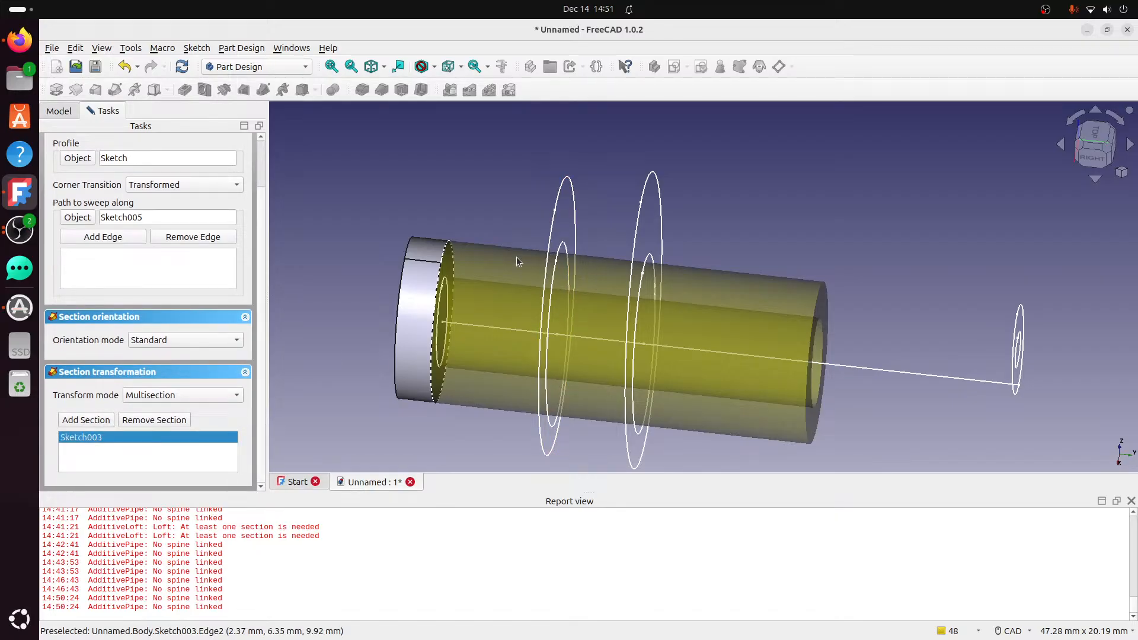
click(93, 219)
click(487, 323)
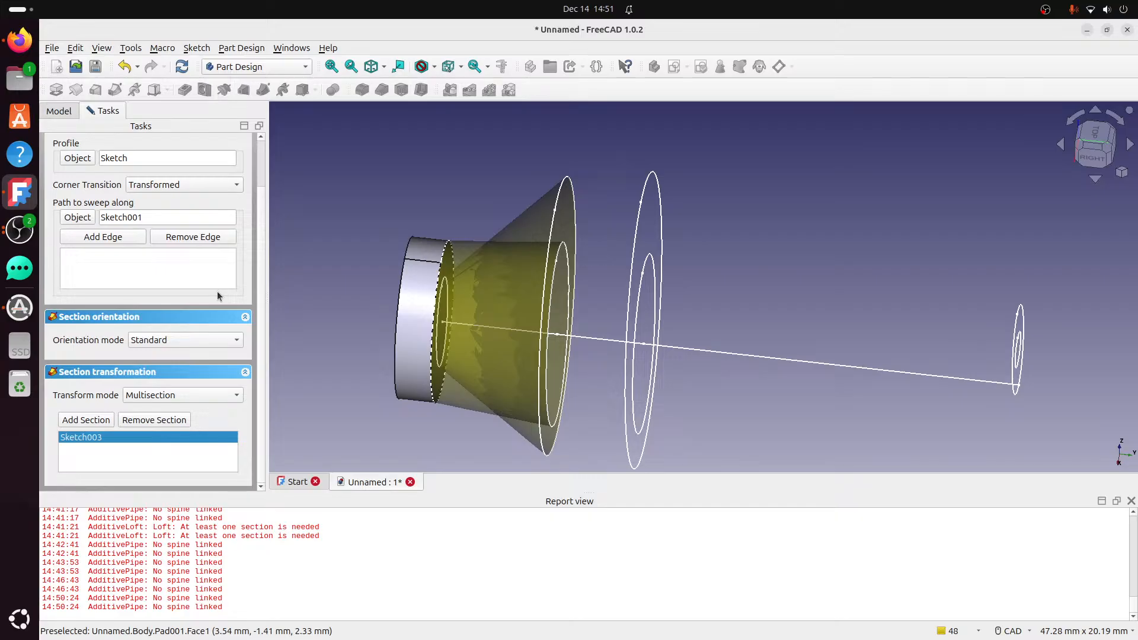
Open the pipe's profile sketch for editing and convert its outer ellipse to construction geometry.
click(59, 111)
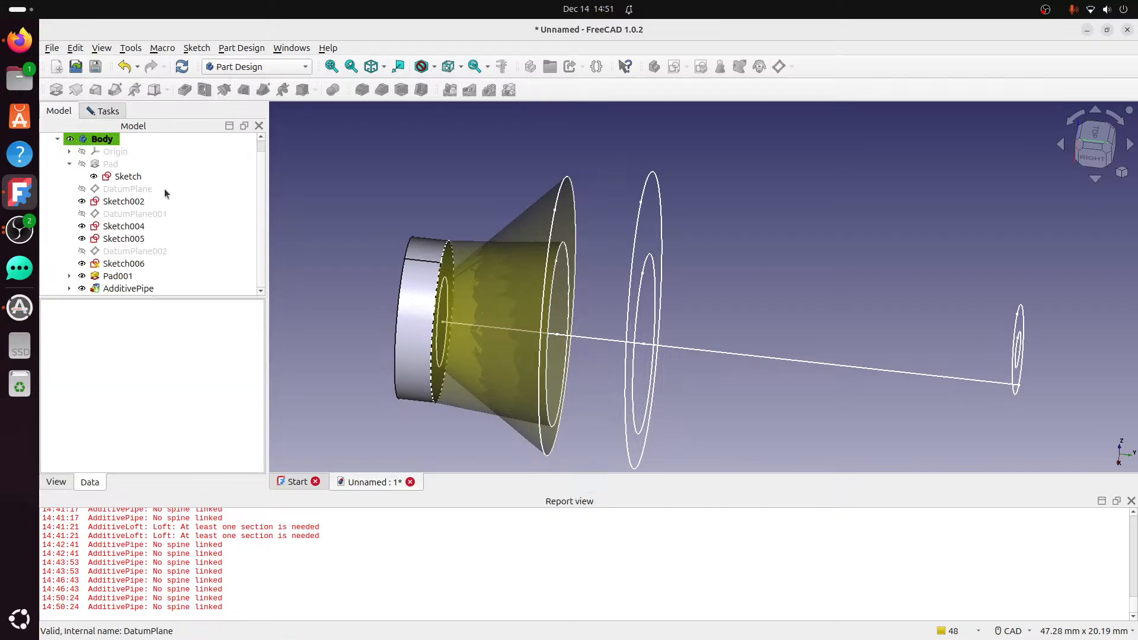
double_click(127, 176)
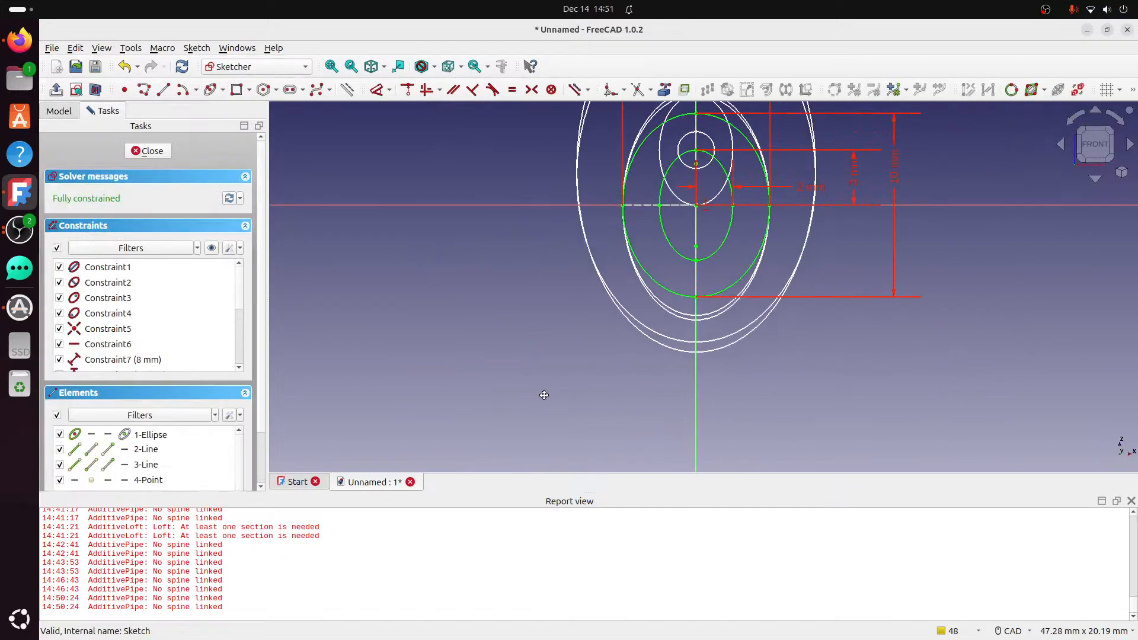
middle_drag(531, 366, 462, 389)
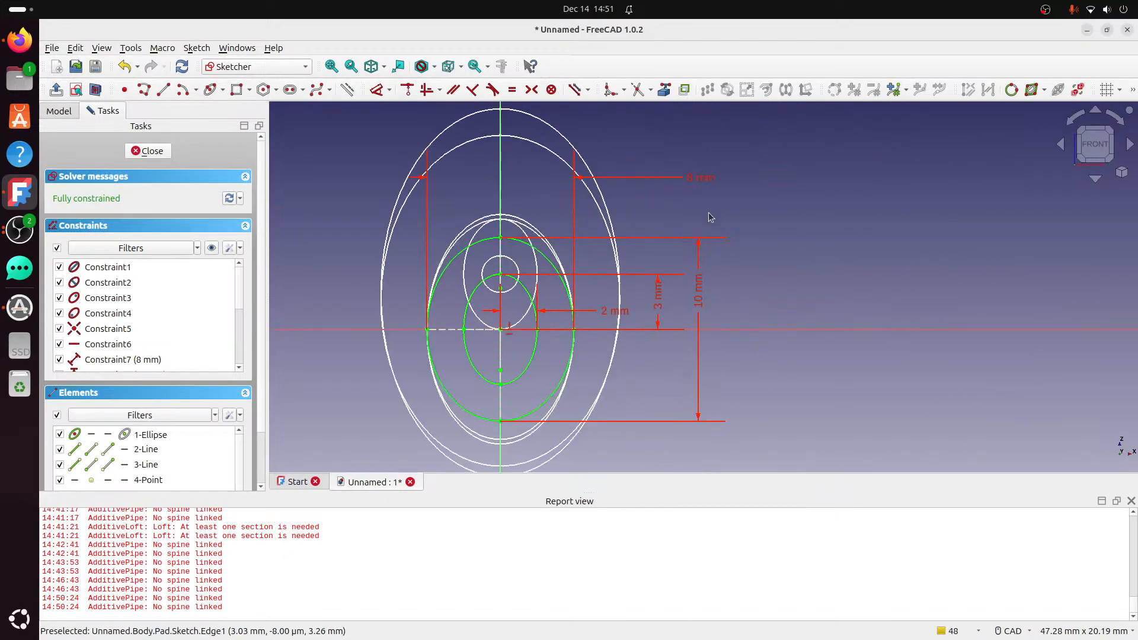
click(476, 241)
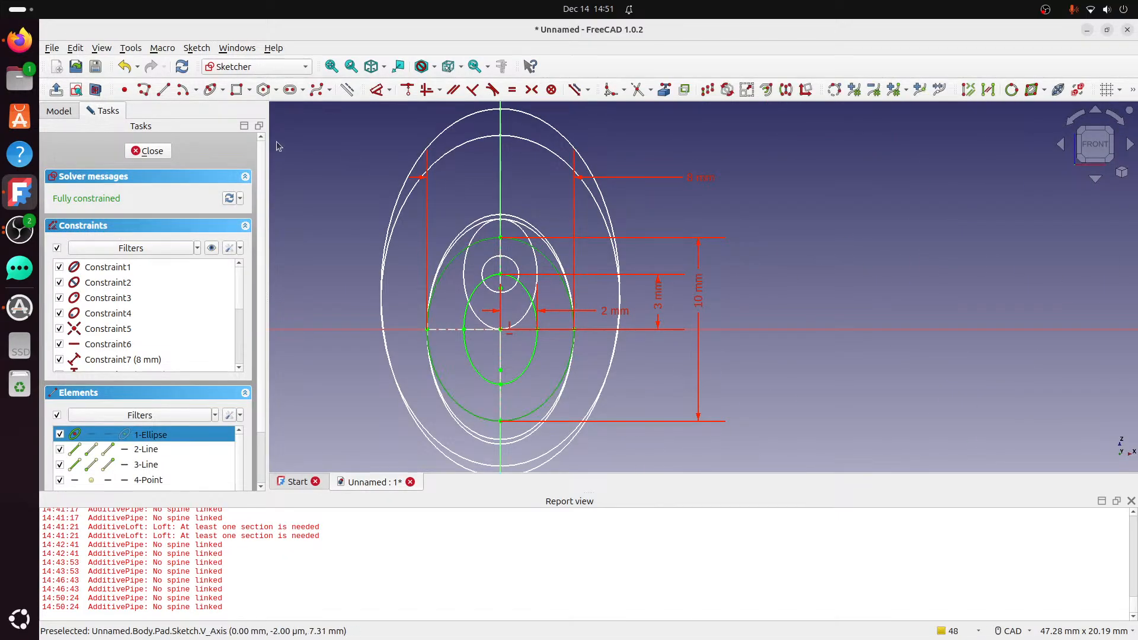
click(347, 90)
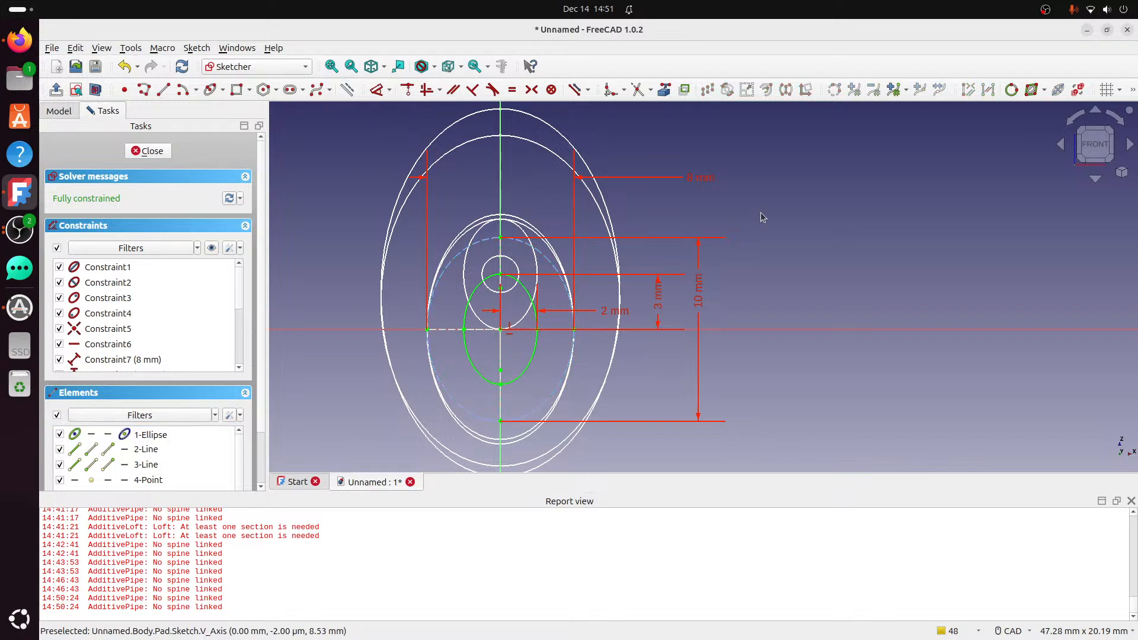
Delete the inner ellipse's 3 mm and 2 mm dimensions and constrain it equal to the outer construction ellipse.
click(660, 301)
key(Delete)
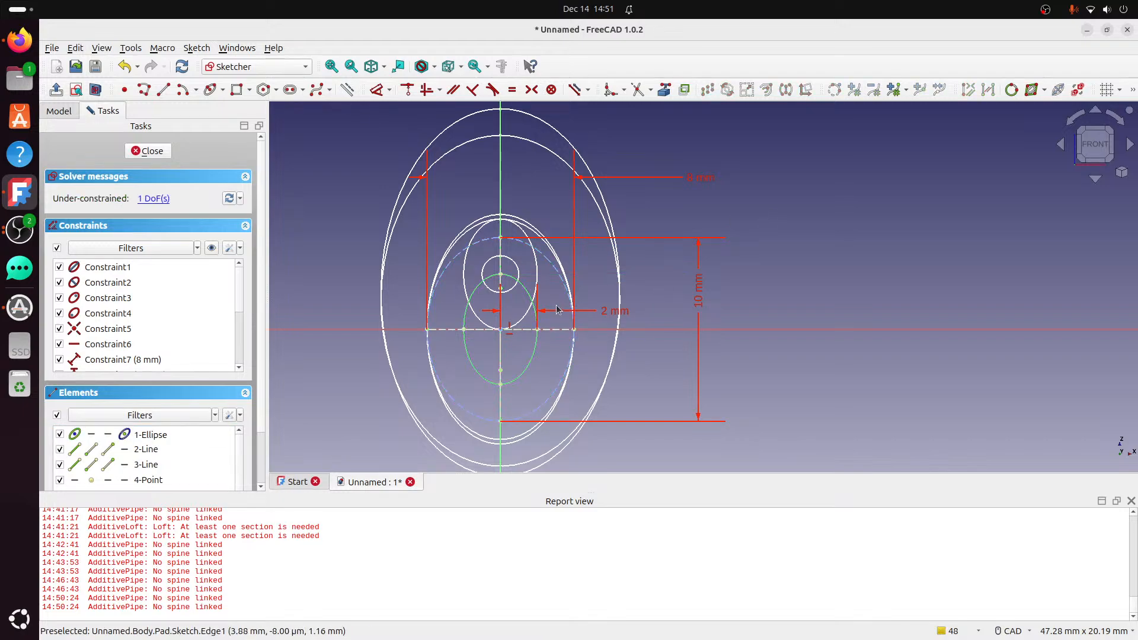
click(605, 311)
key(Delete)
click(559, 273)
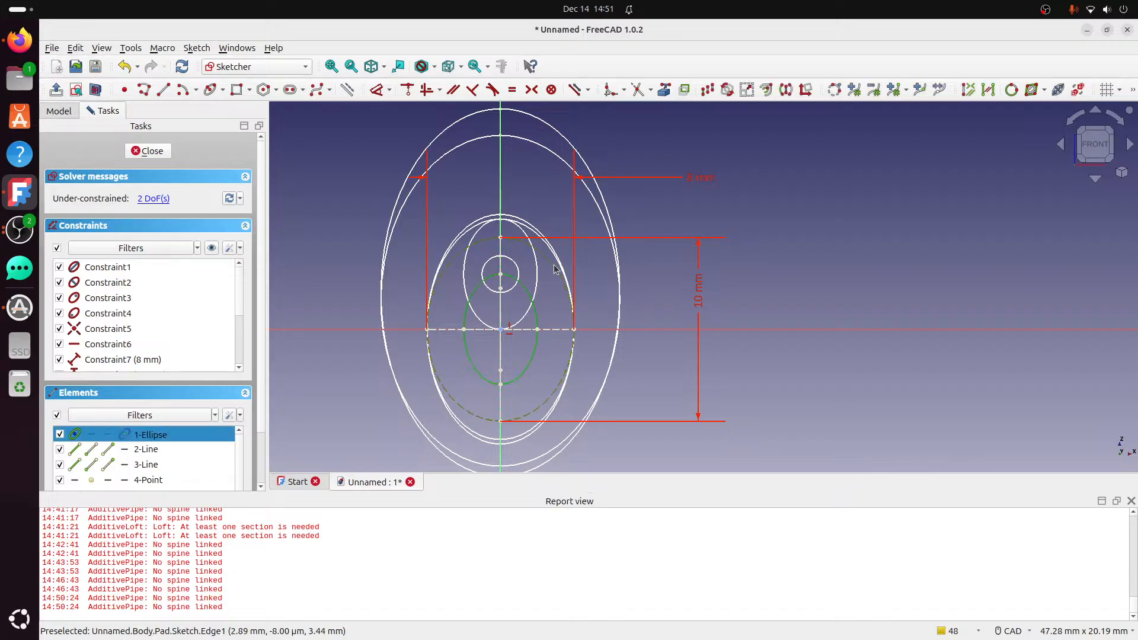
click(512, 89)
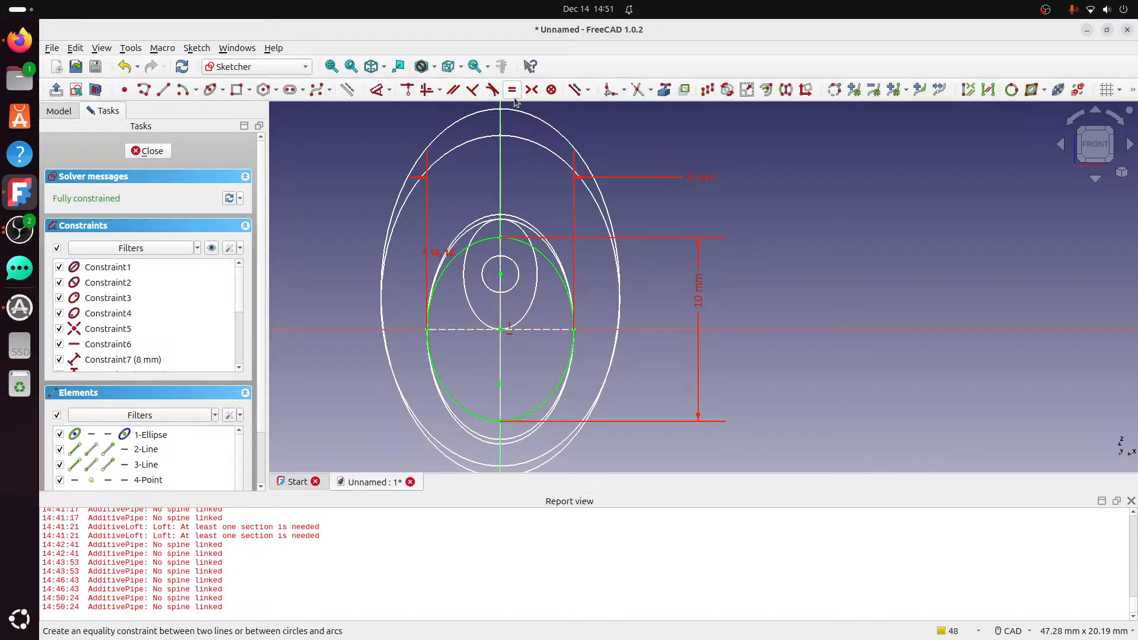
Draw a new, smaller inner ellipse centred on the sketch origin.
click(210, 89)
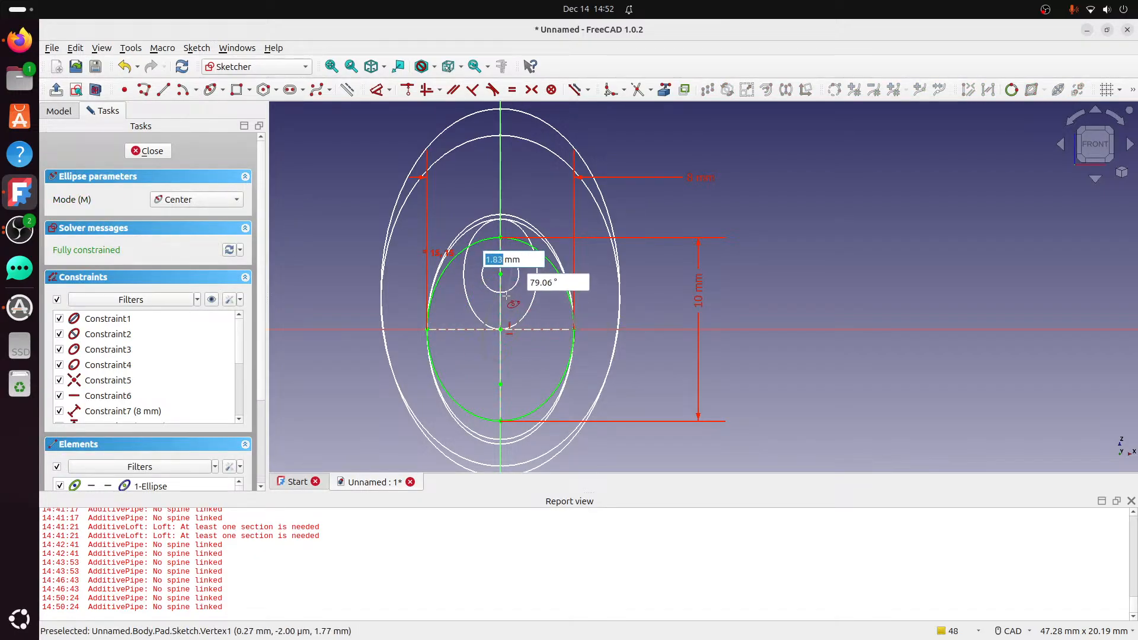
click(501, 329)
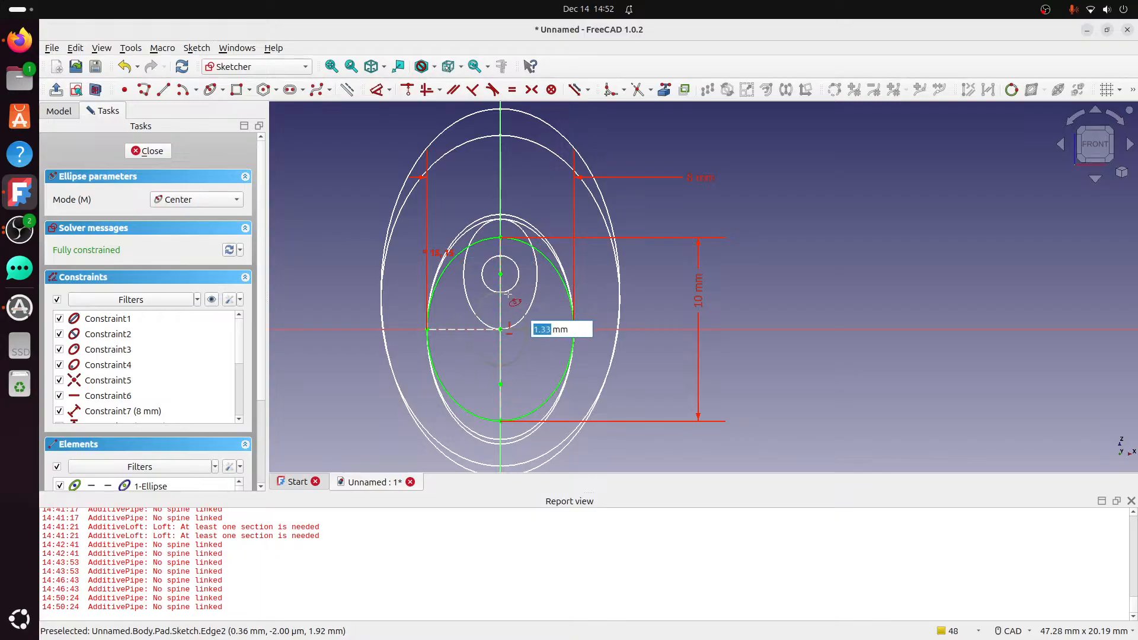
click(510, 296)
key(Escape)
scroll(492, 286, up, 3)
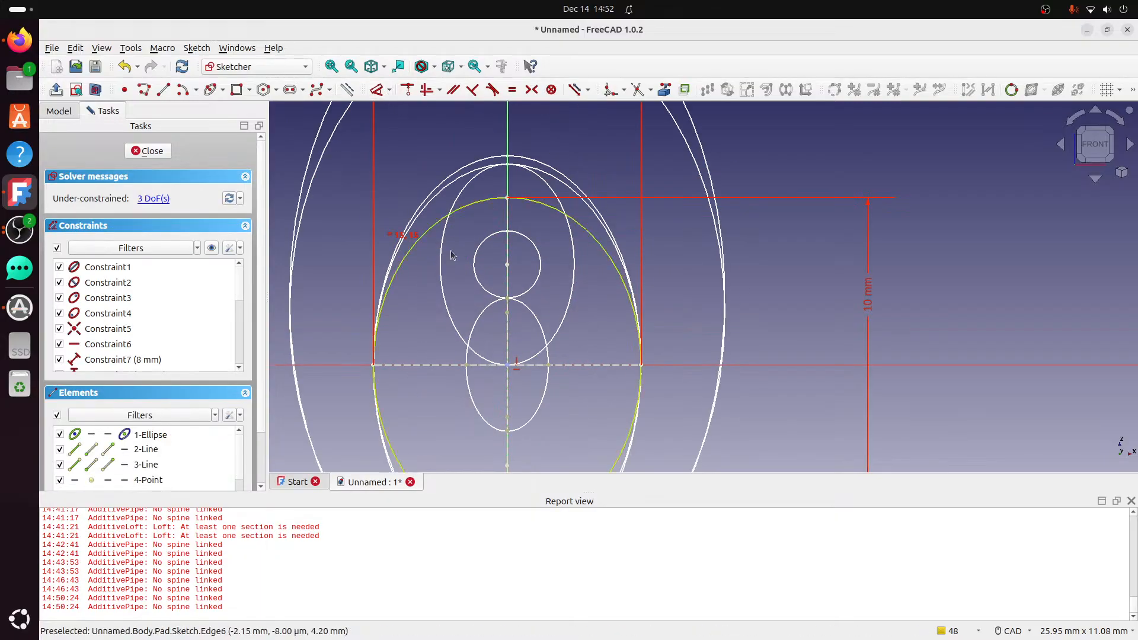
Constrain the major axis of the new inner ellipse to be vertical.
click(508, 321)
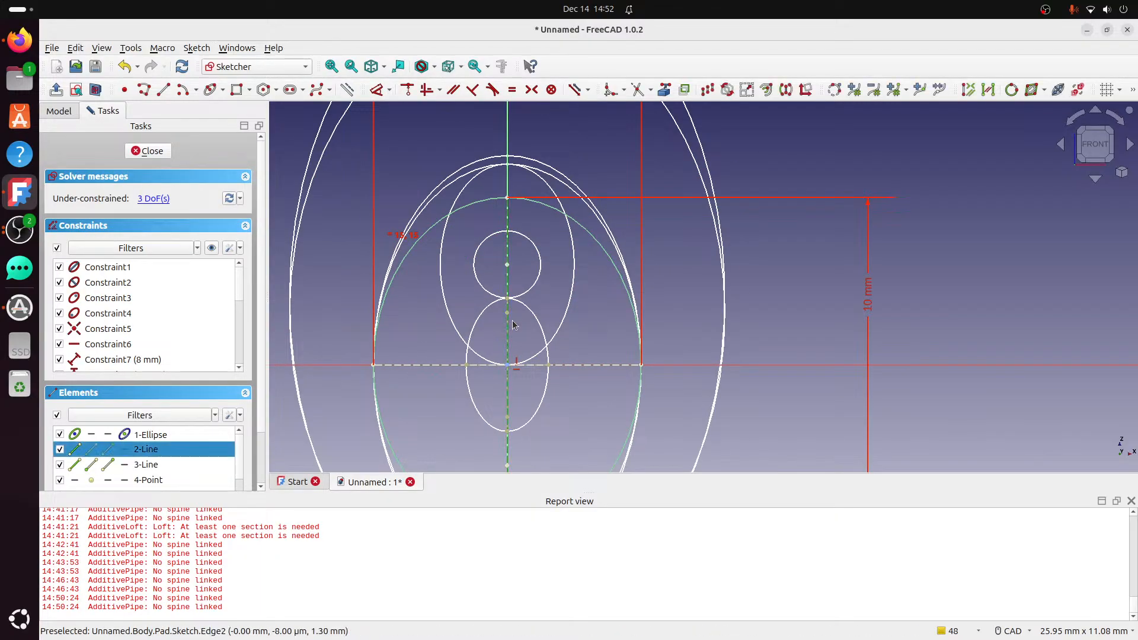
click(551, 307)
drag(507, 312, 523, 287)
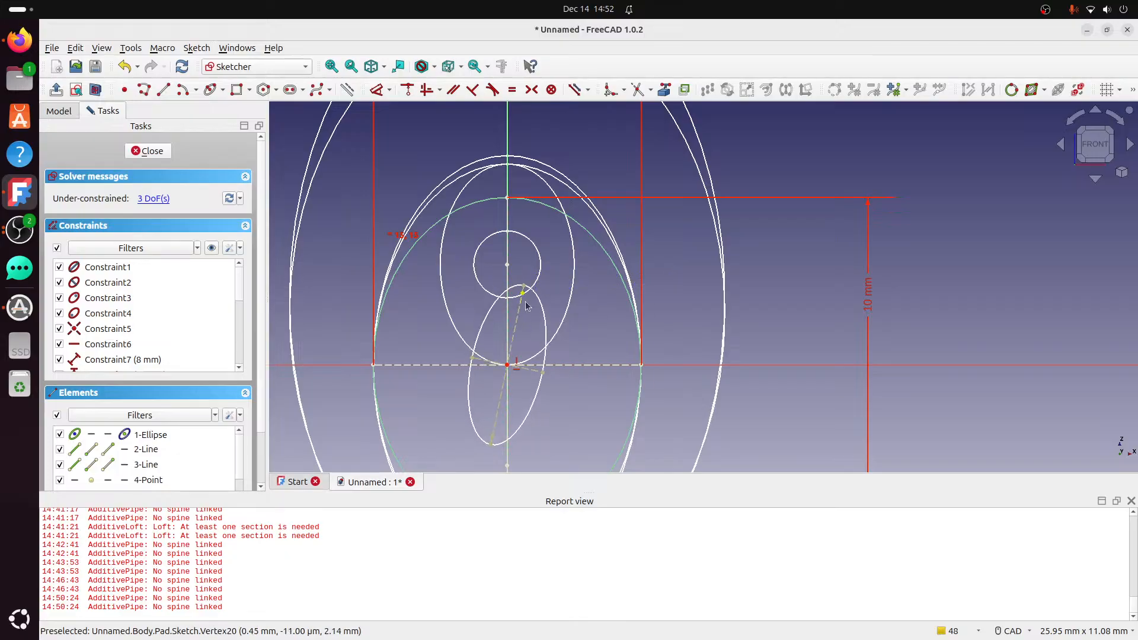
click(426, 90)
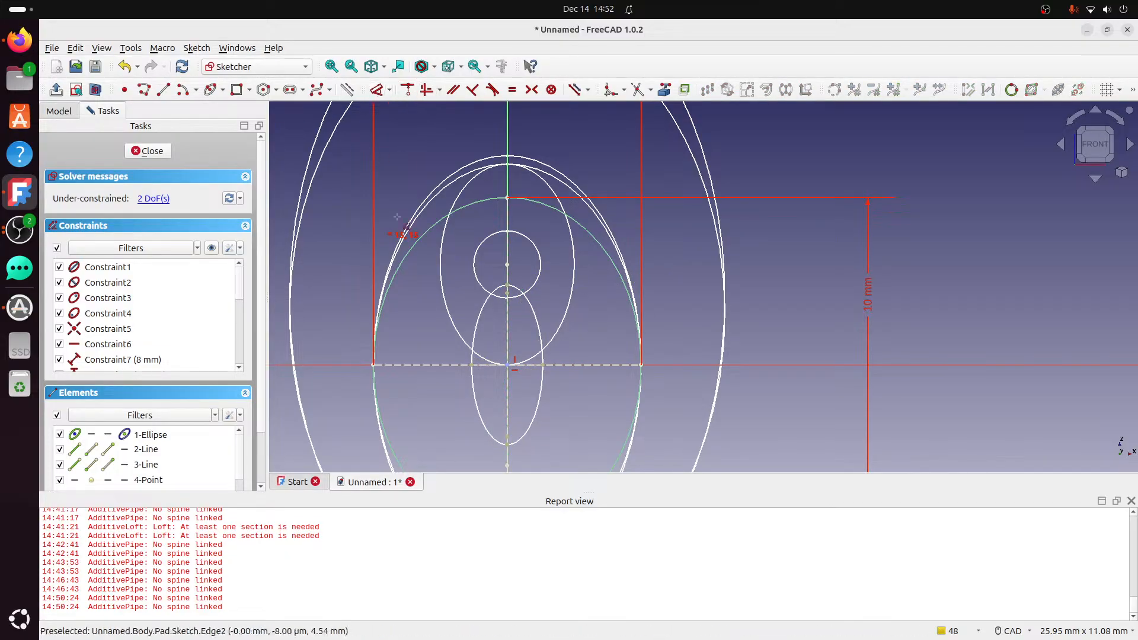
Dimension the horizontal semi-axis of the new inner ellipse as 2 mm.
click(543, 364)
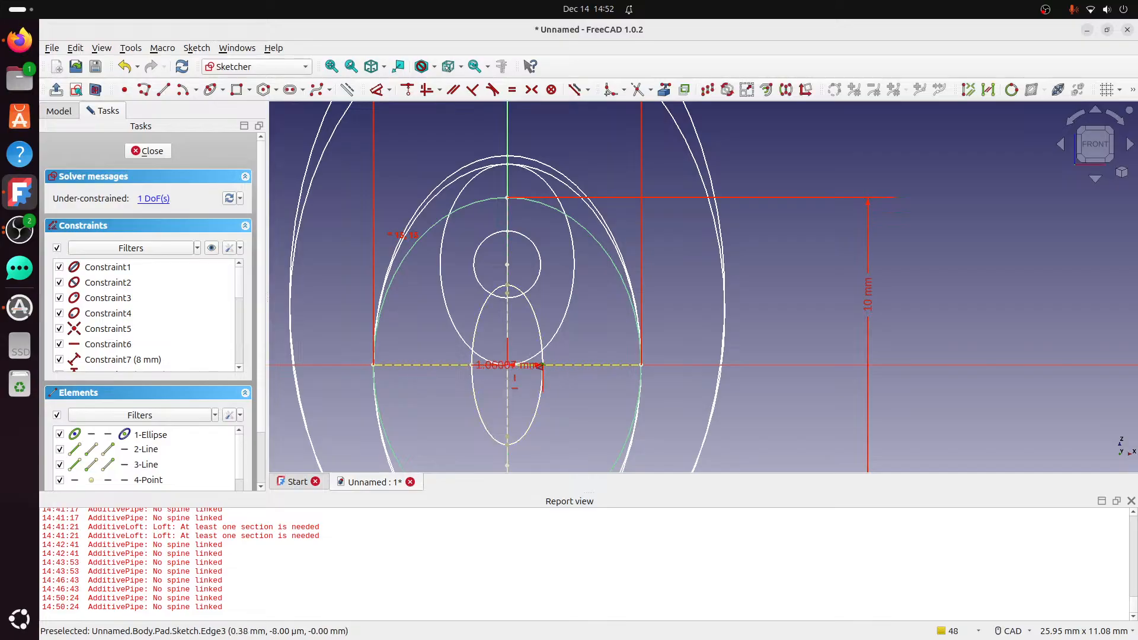
click(580, 327)
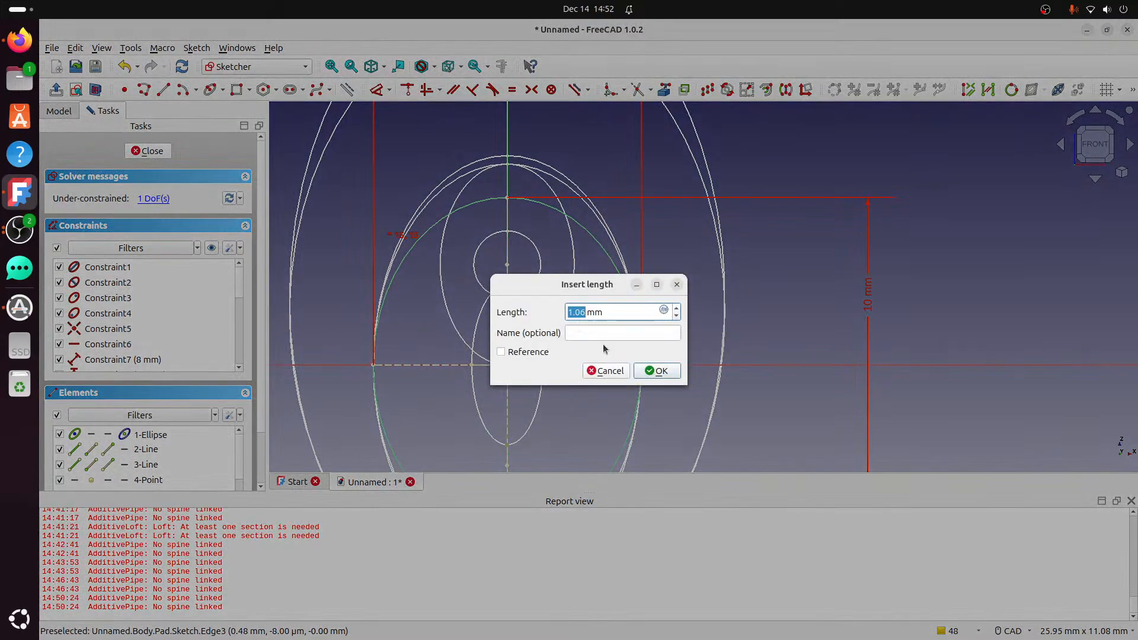
text(2)
click(657, 371)
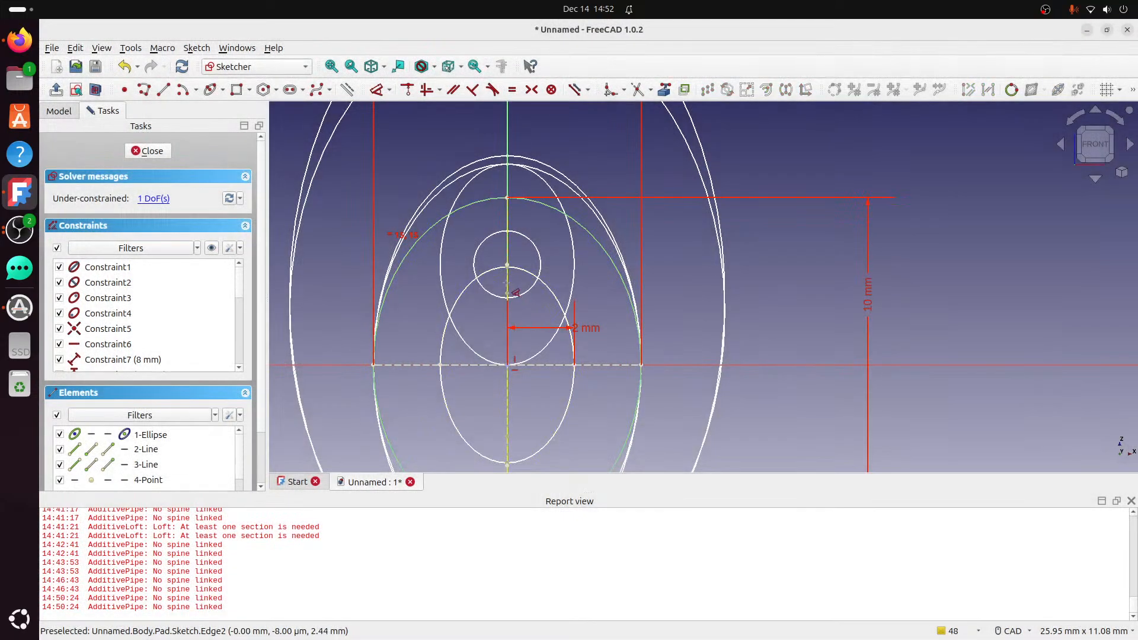
Dimension the vertical semi-axis of the new inner ellipse as 3 mm and close the sketch.
click(506, 283)
key(Escape)
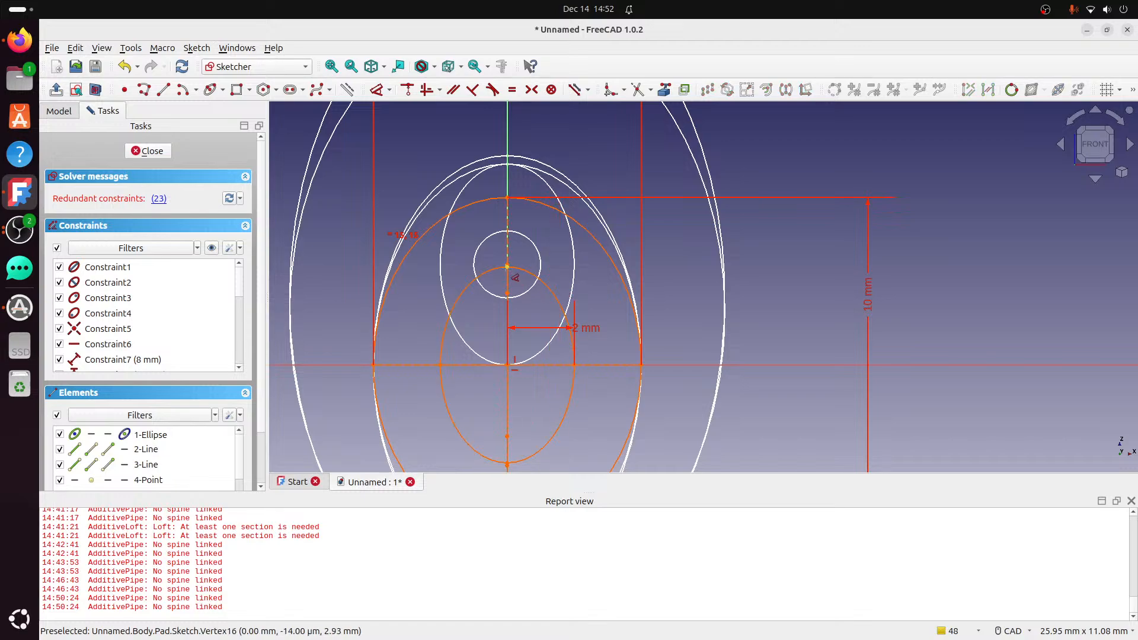
click(508, 267)
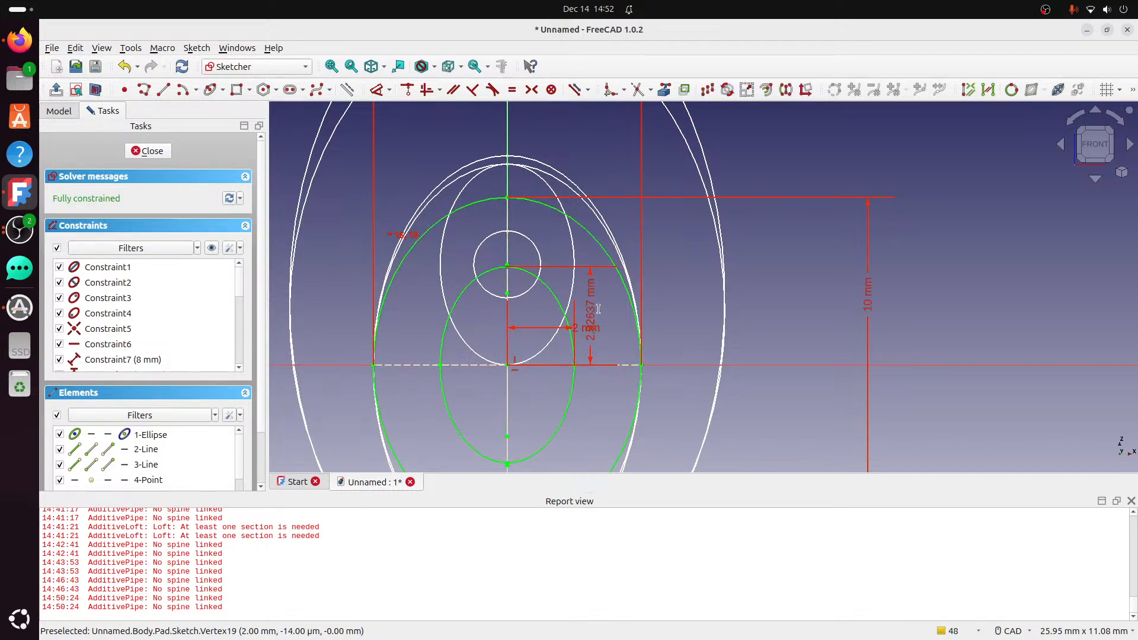
click(593, 317)
text(3)
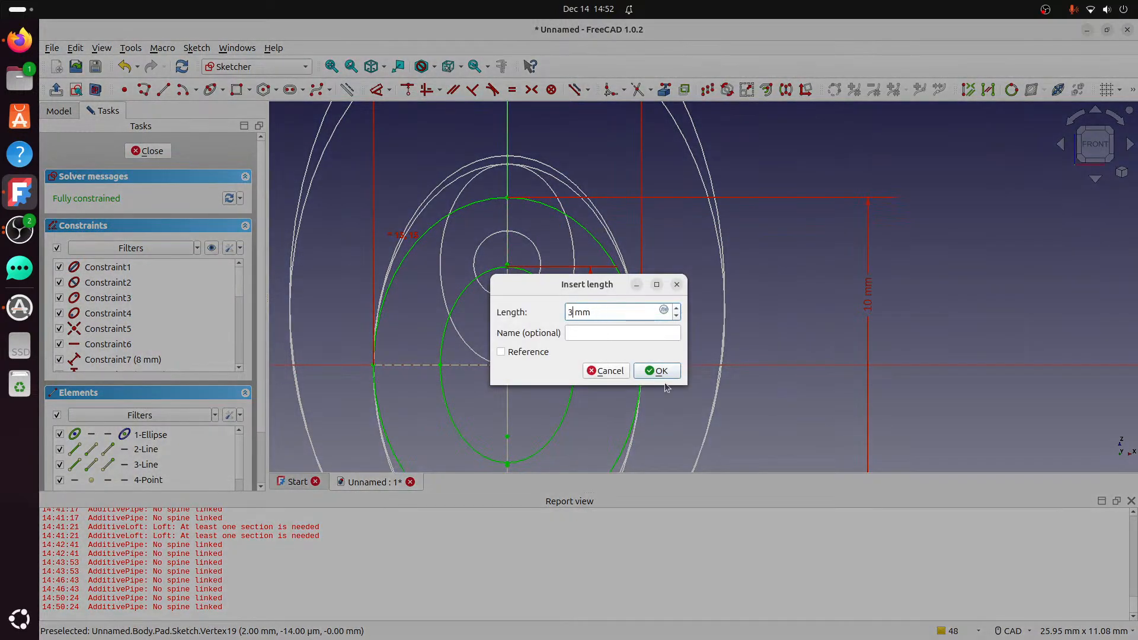
click(657, 371)
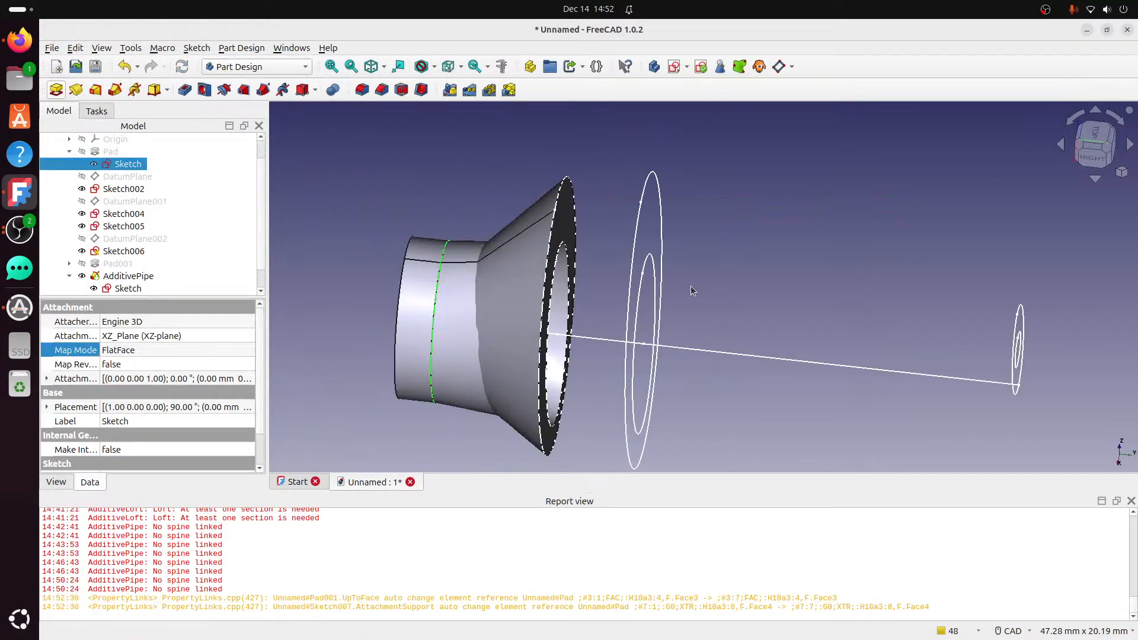
Reopen the additive pipe and remove Sketch003 from its multisection list.
click(620, 254)
scroll(148, 267, down, 1)
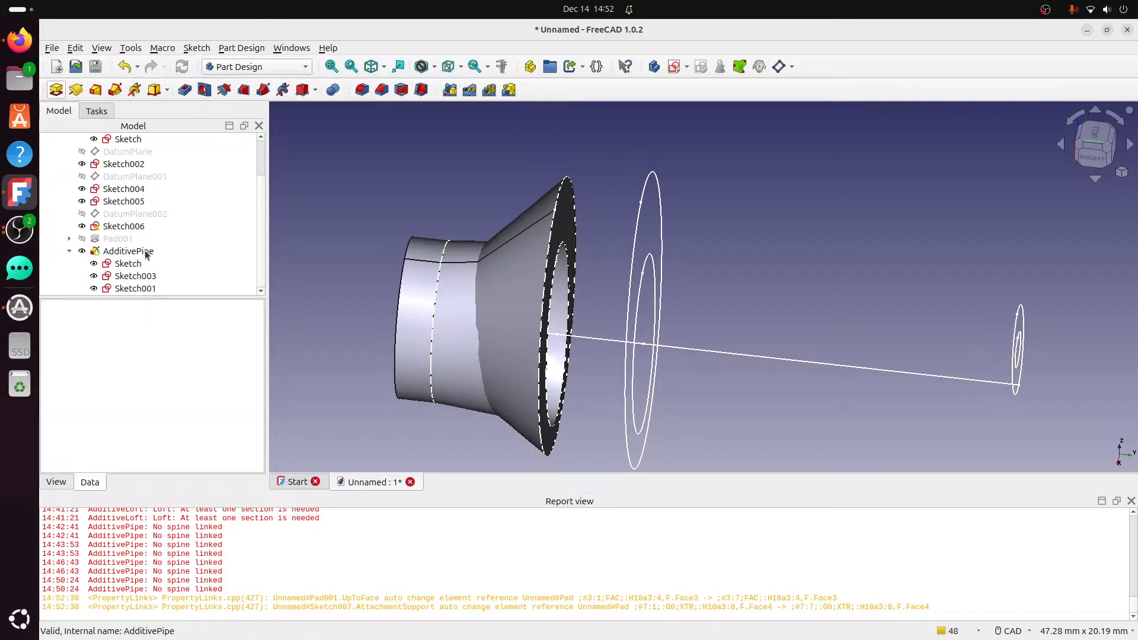
double_click(131, 254)
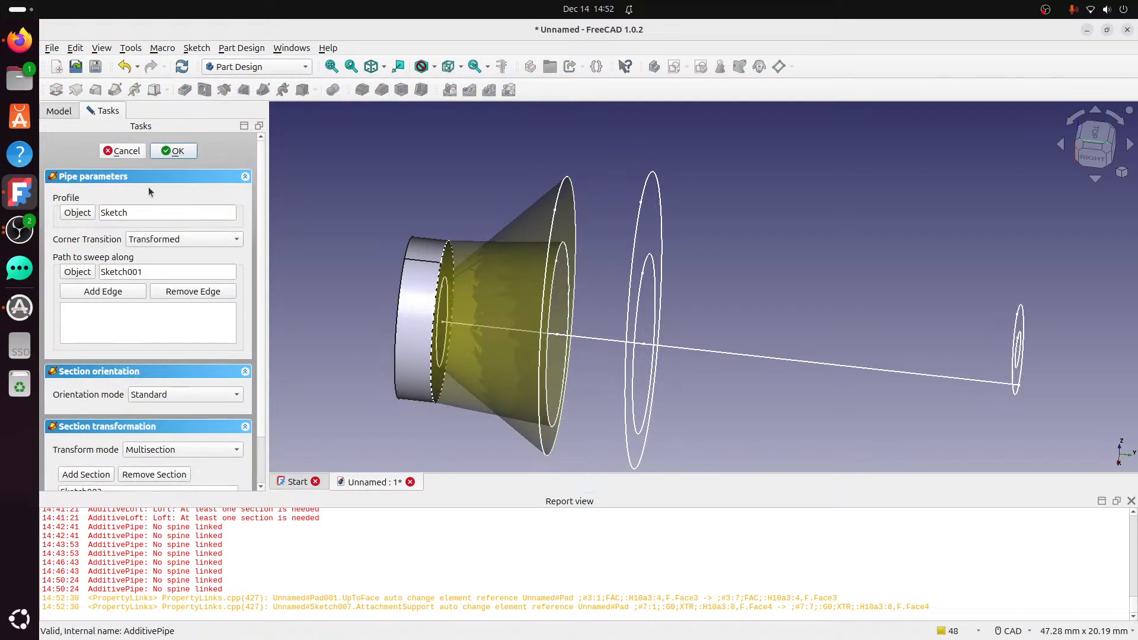
scroll(183, 307, down, 1)
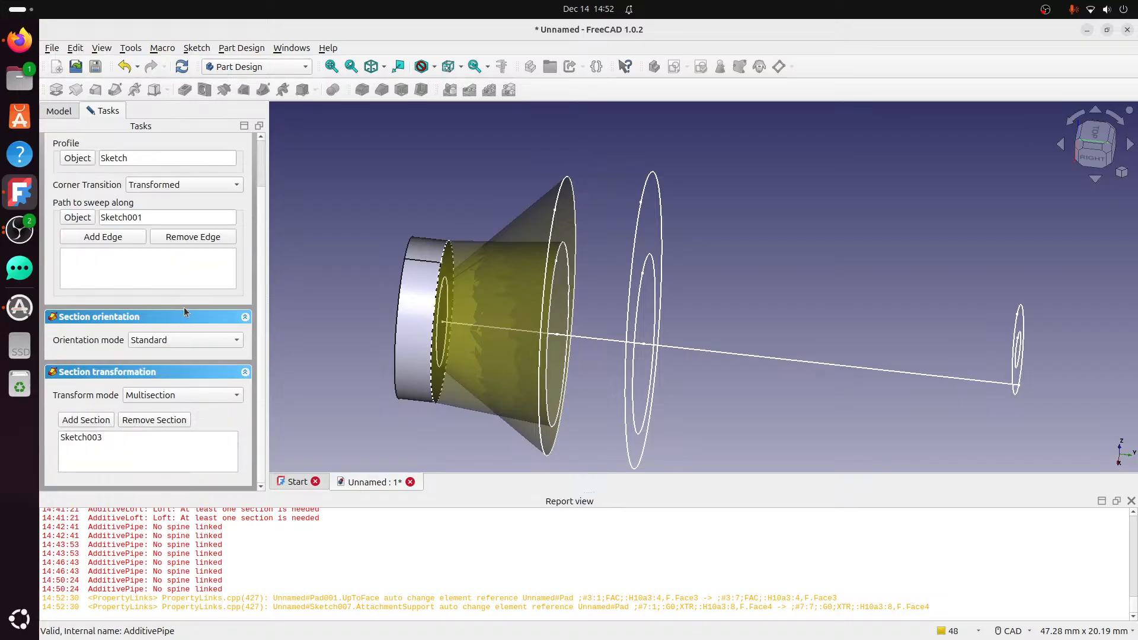
scroll(183, 307, up, 1)
scroll(145, 304, down, 1)
click(107, 438)
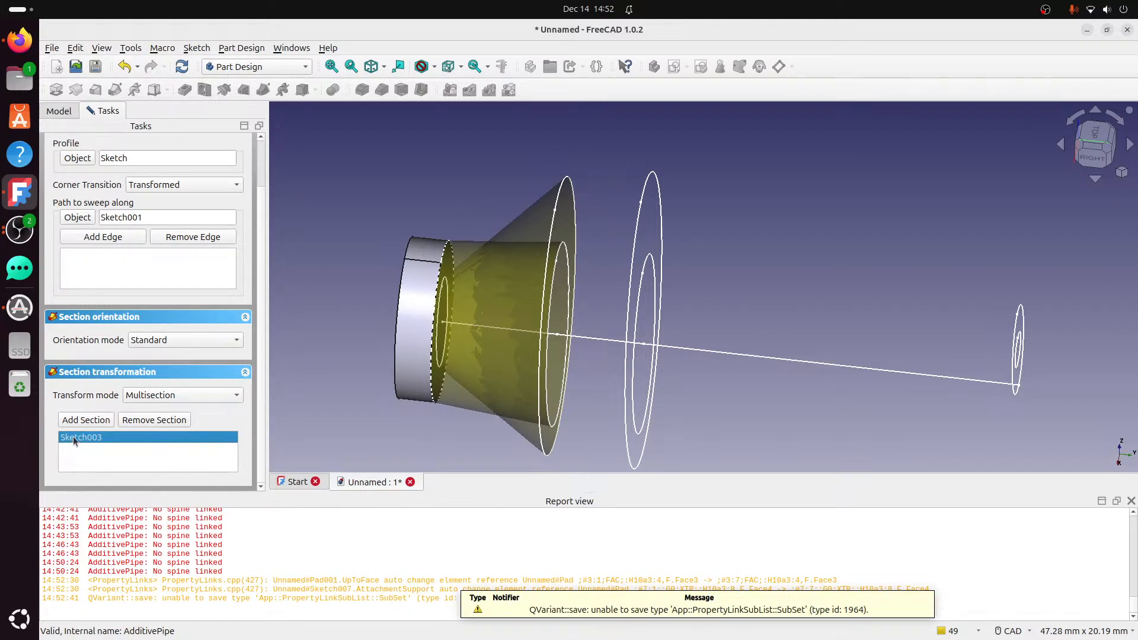
key(Delete)
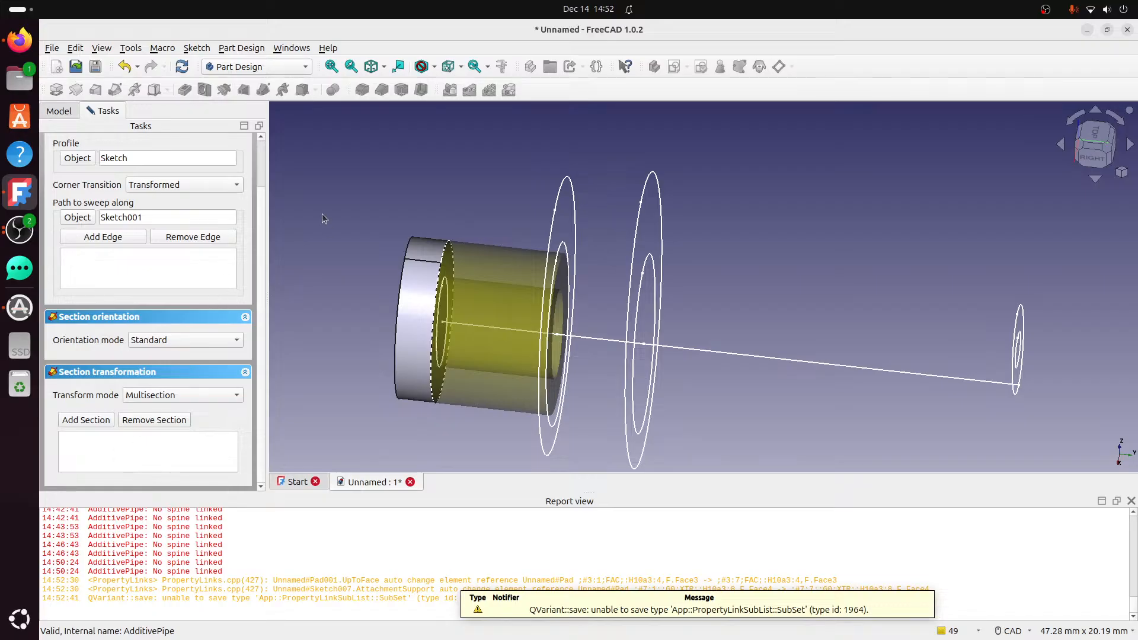
Keep the pipe's Multisection transform mode and add Sketch003 back as a section.
click(160, 395)
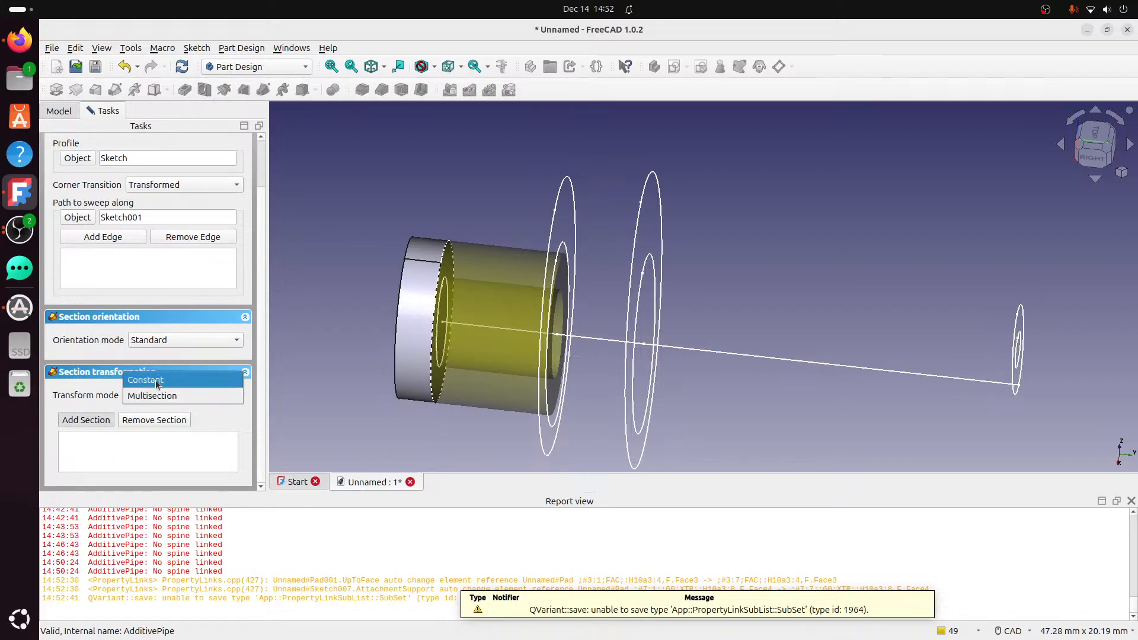
click(152, 396)
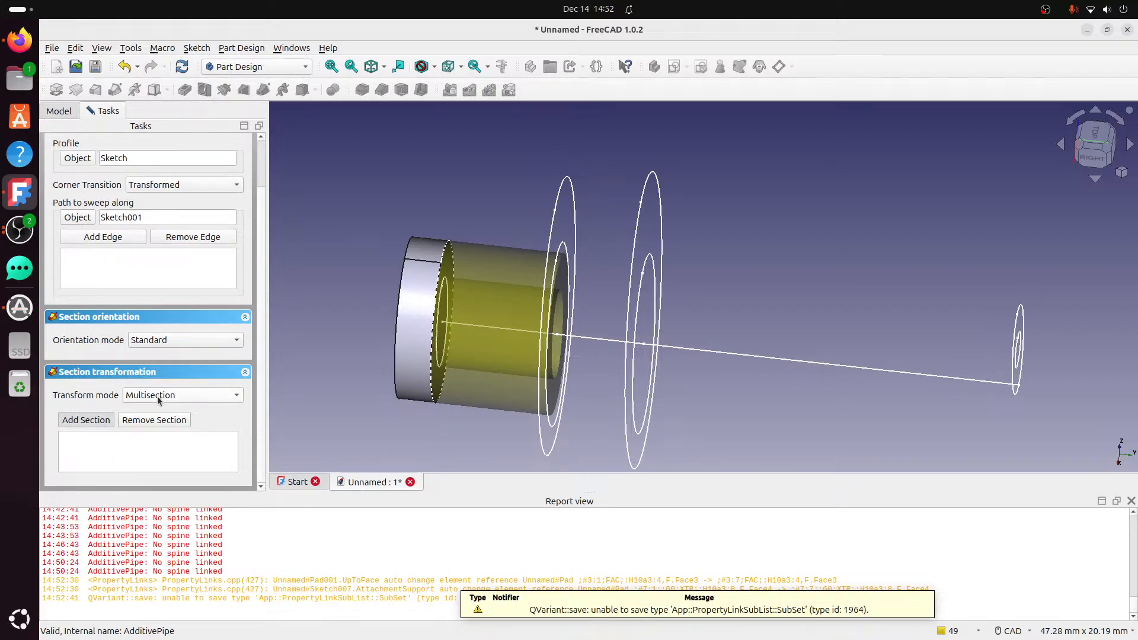
click(567, 224)
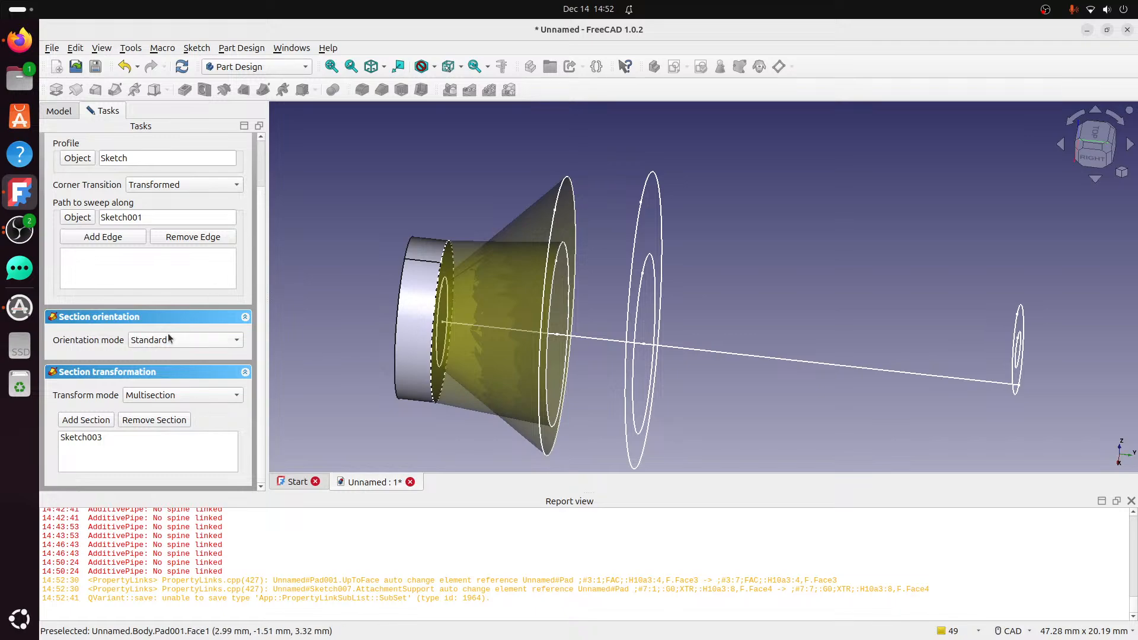
scroll(198, 351, up, 2)
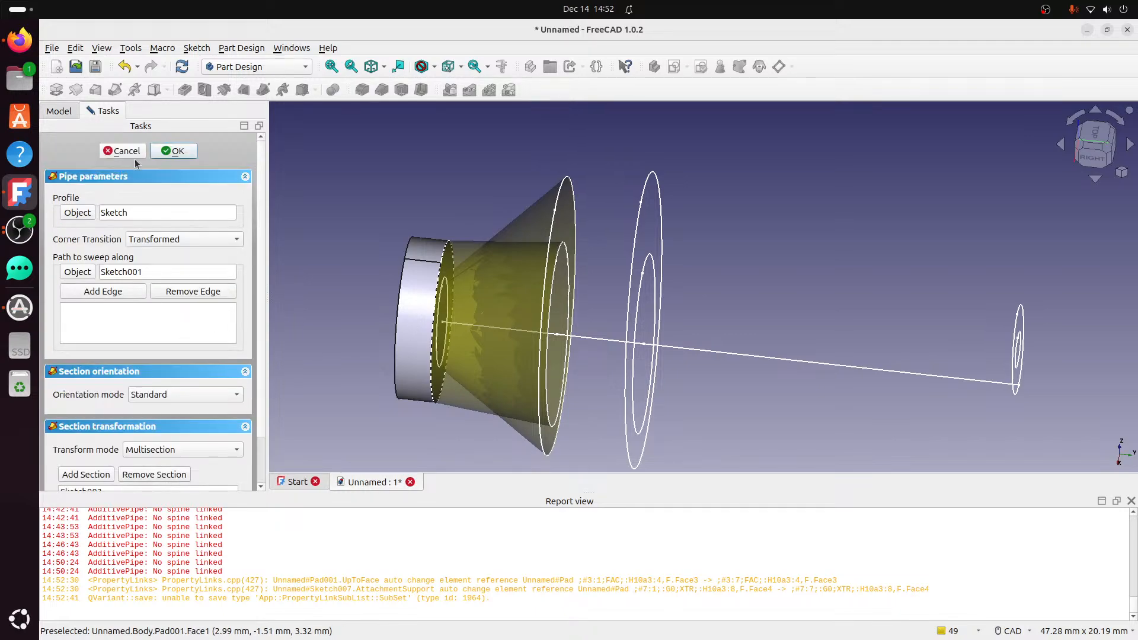
Accept the pipe parameters and delete the AdditivePipe feature from the body.
click(173, 151)
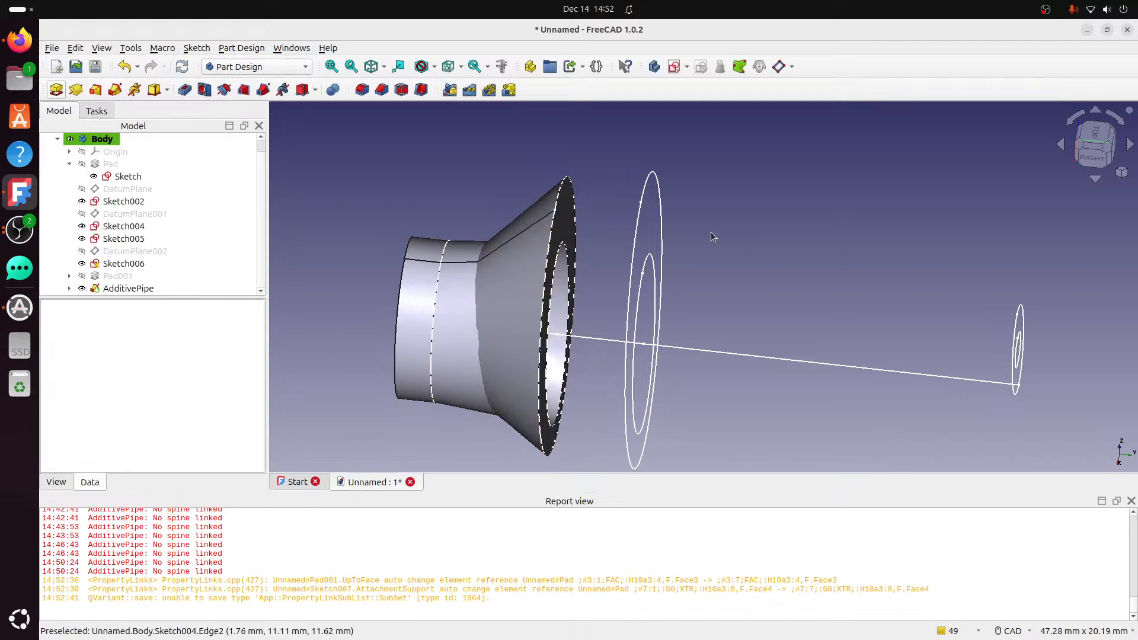
click(141, 288)
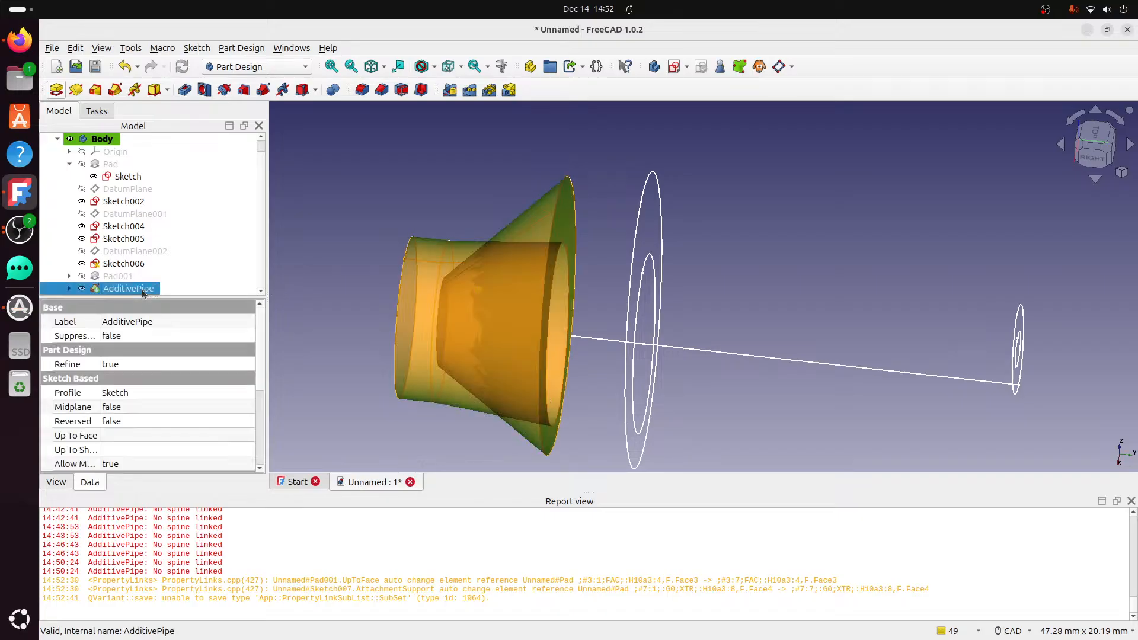
key(Delete)
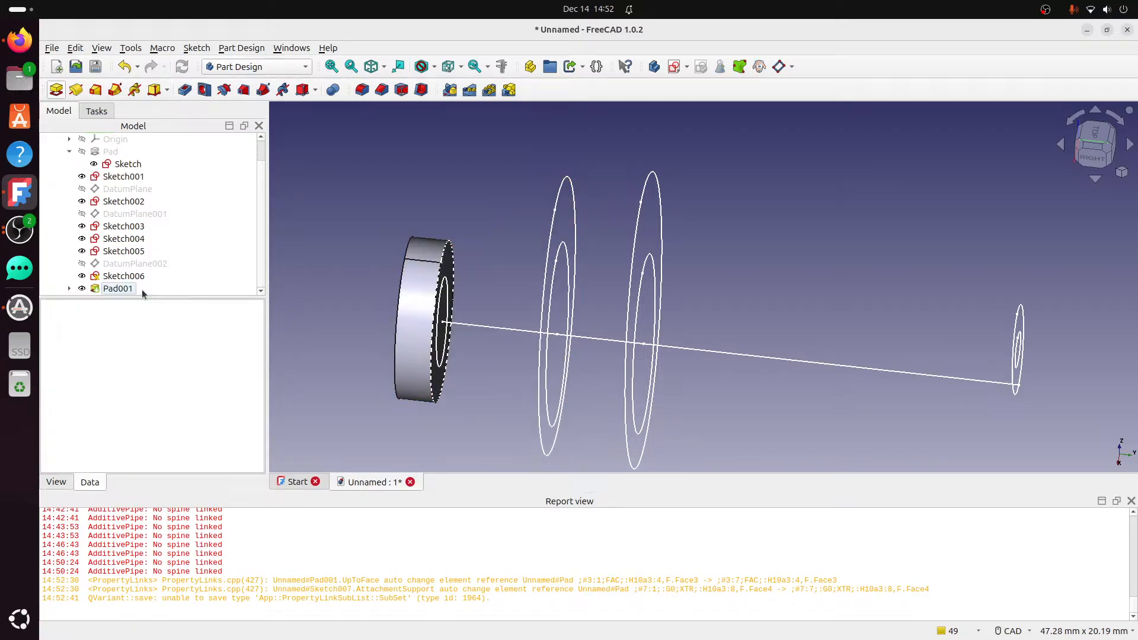
Set the length of the first path line in Sketch001 to 6.4 mm and close the sketch.
click(1078, 144)
click(1094, 169)
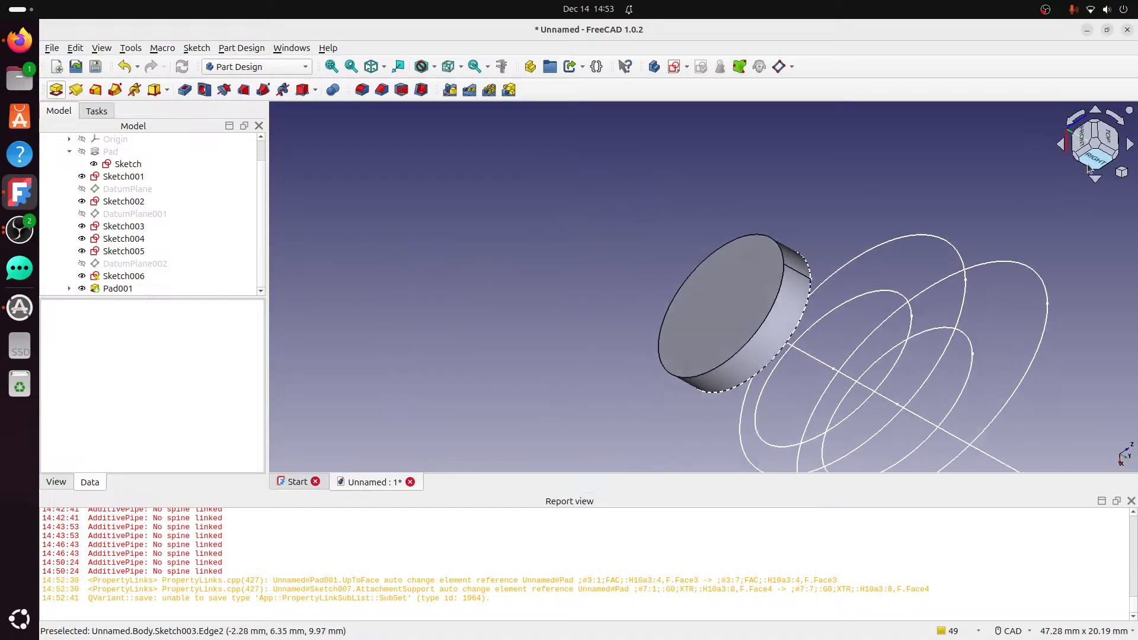
middle_drag(767, 274, 695, 402)
scroll(732, 342, up, 2)
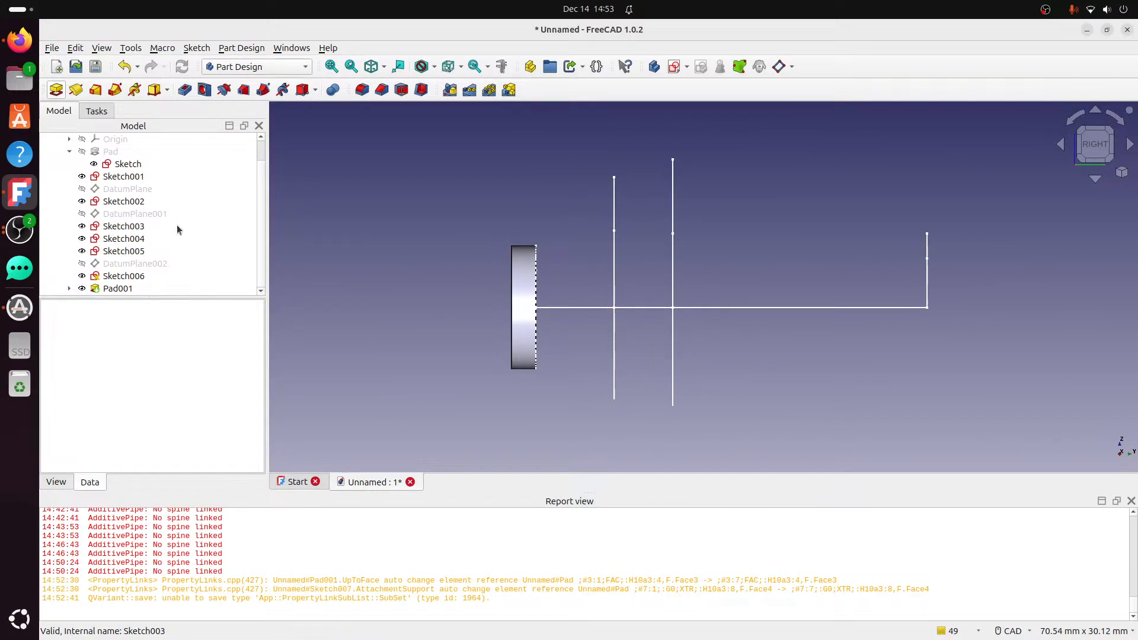
double_click(135, 178)
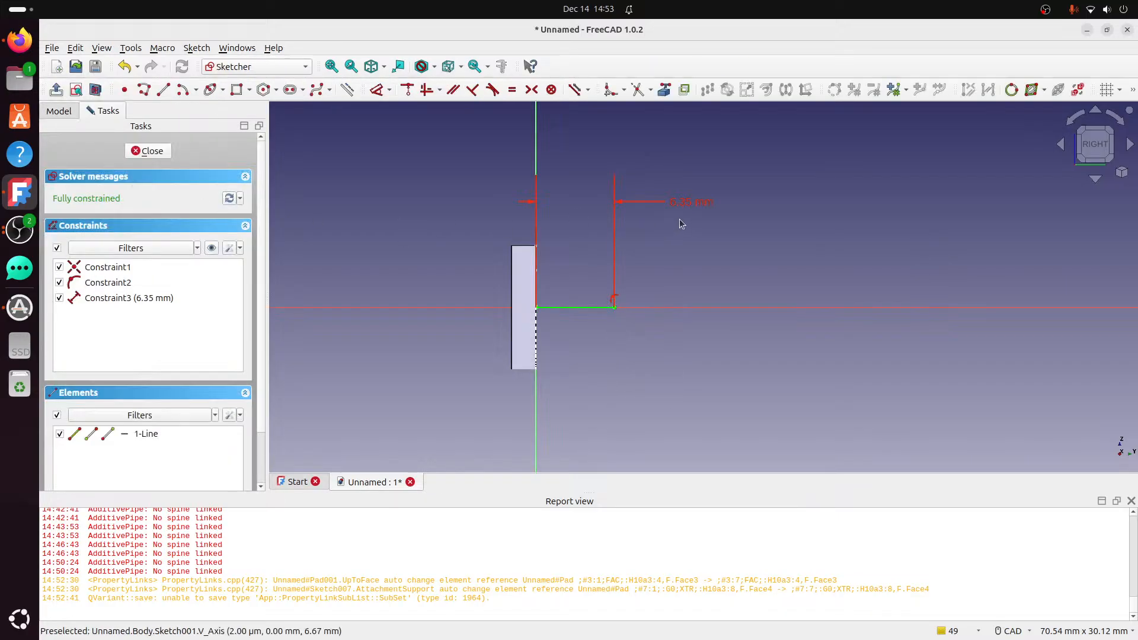
double_click(690, 203)
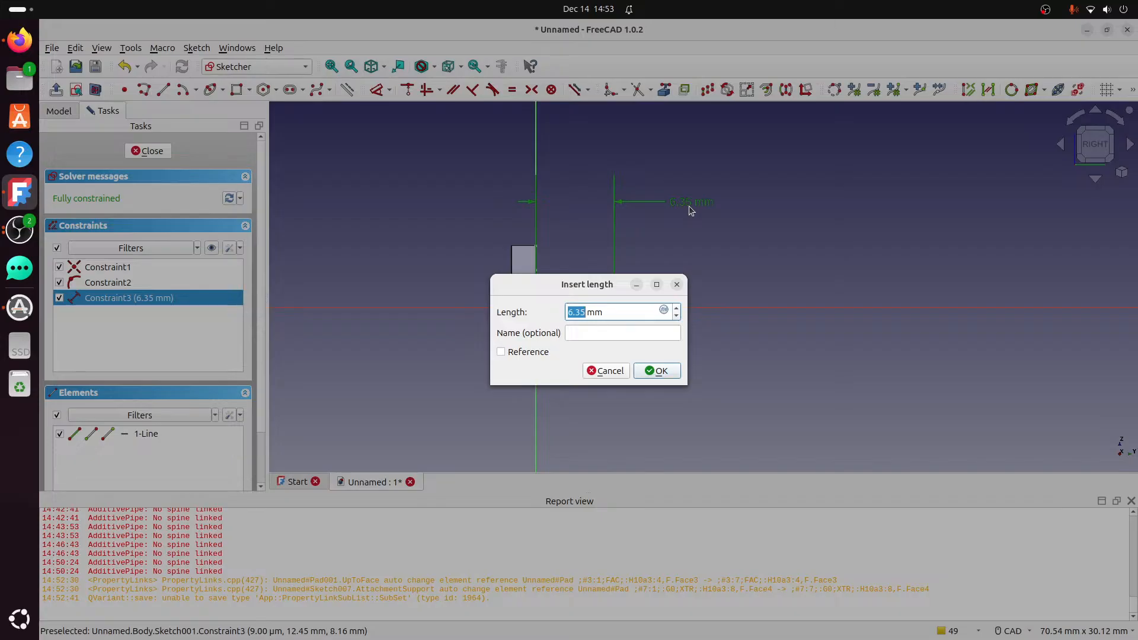
text(6.4)
click(657, 371)
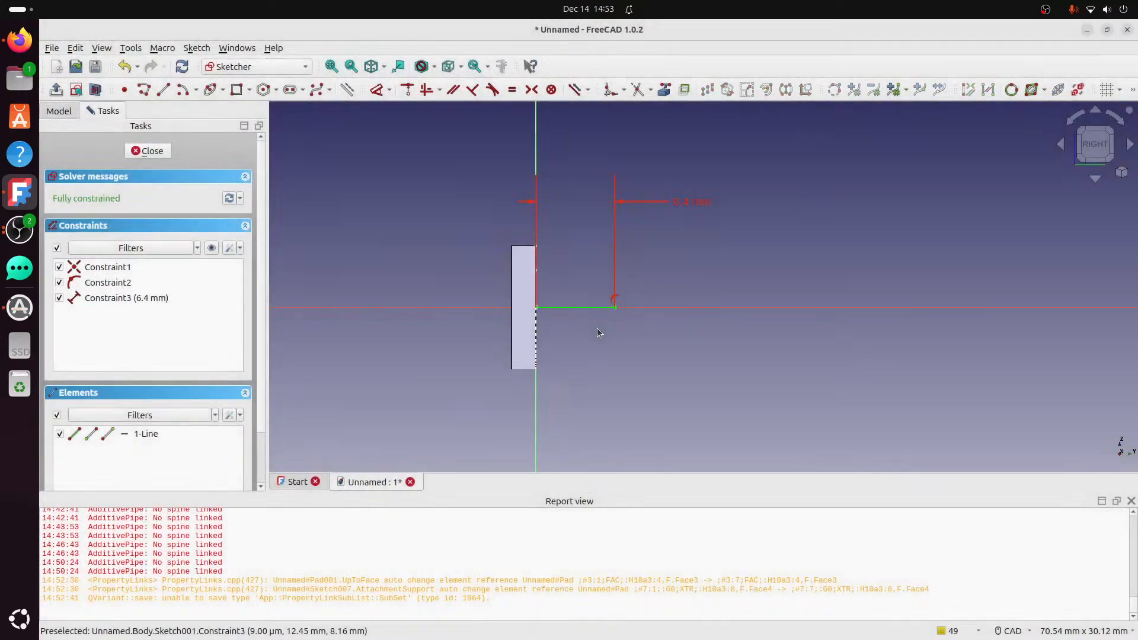
click(148, 151)
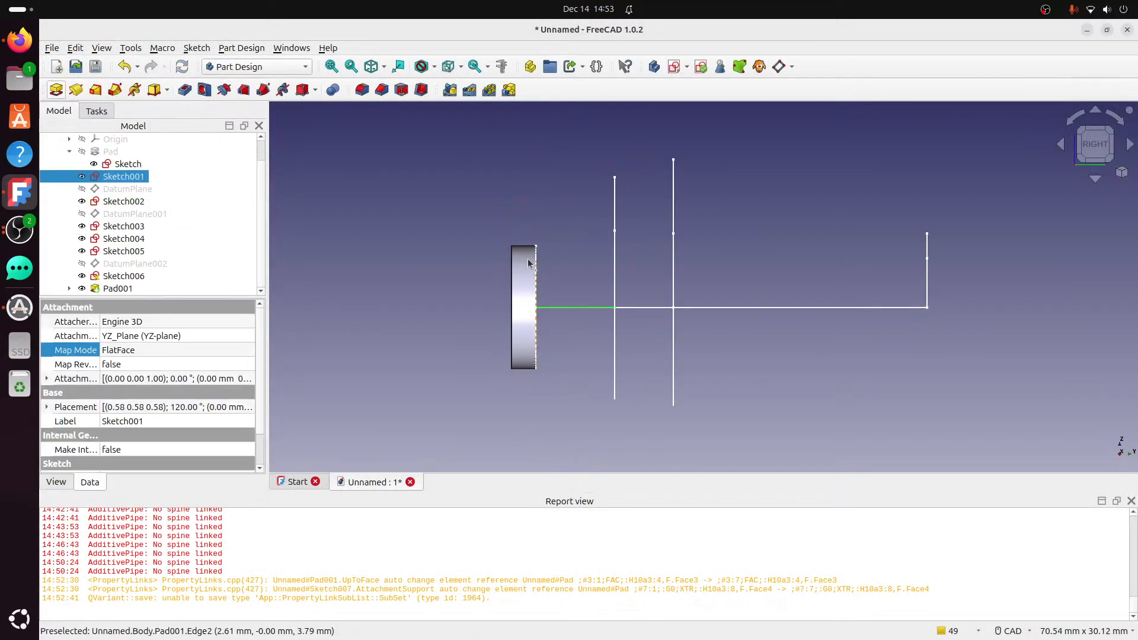
Edit the length dimension of the middle path line in Sketch002 and close the sketch.
click(636, 307)
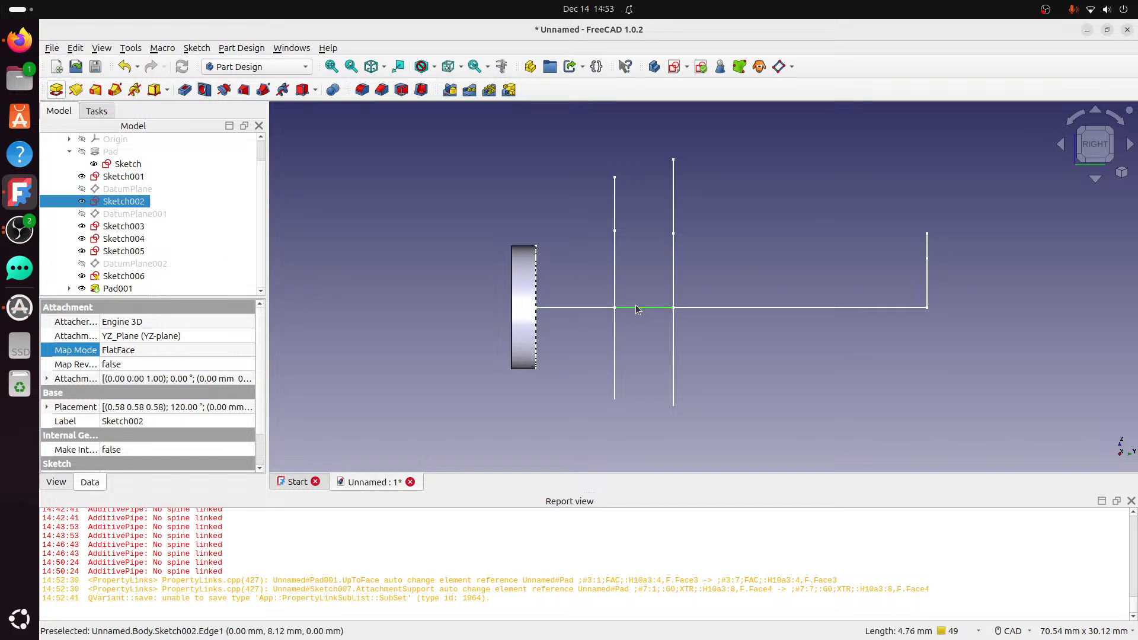
double_click(135, 202)
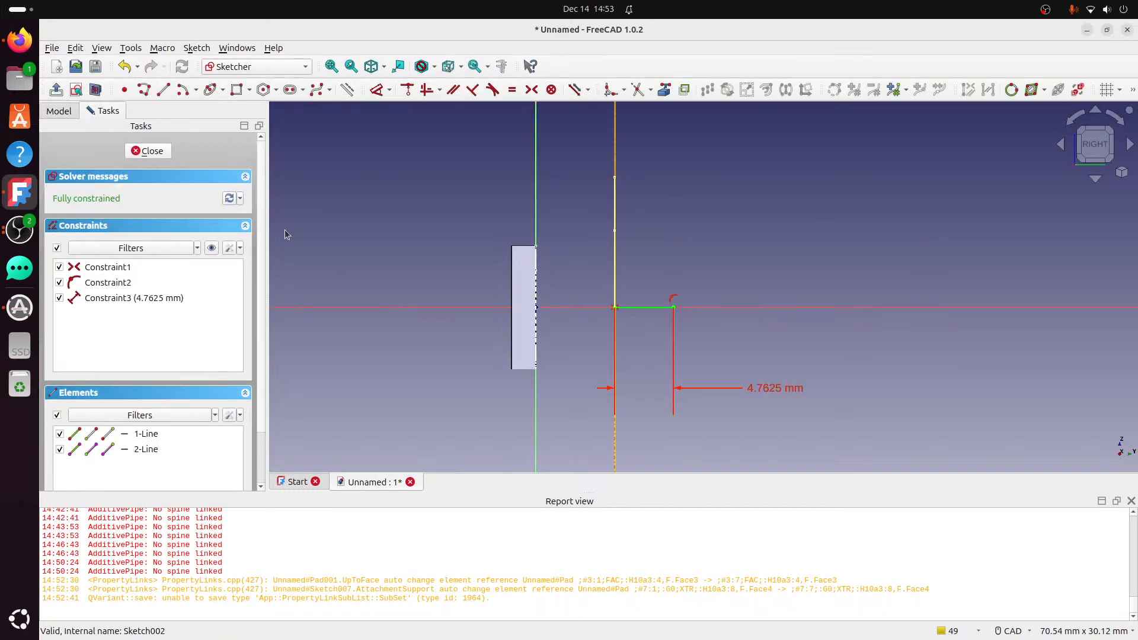
double_click(784, 390)
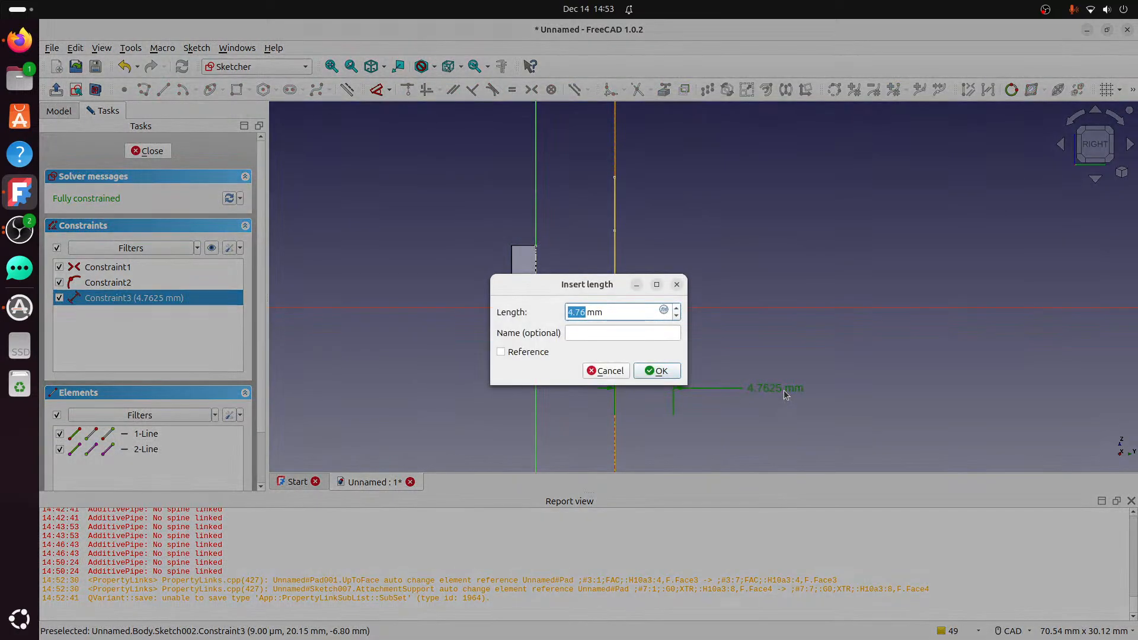
text(4.)
key(Return)
click(148, 150)
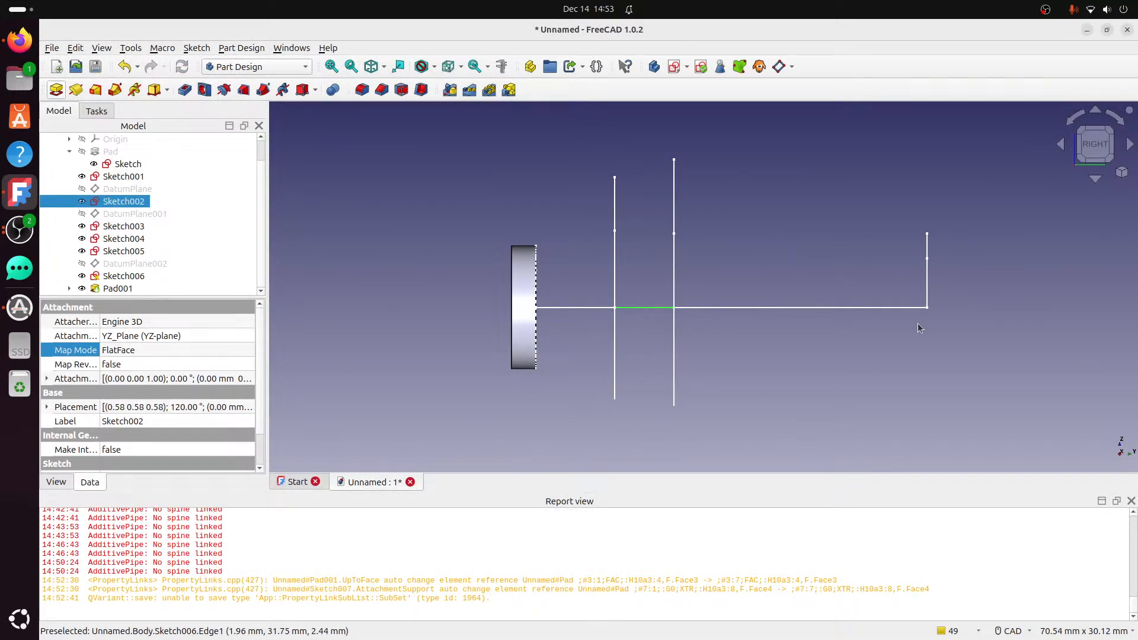
Set the distance from the vertical axis to the far end of Sketch005's path line to 32 mm and close the sketch.
click(877, 308)
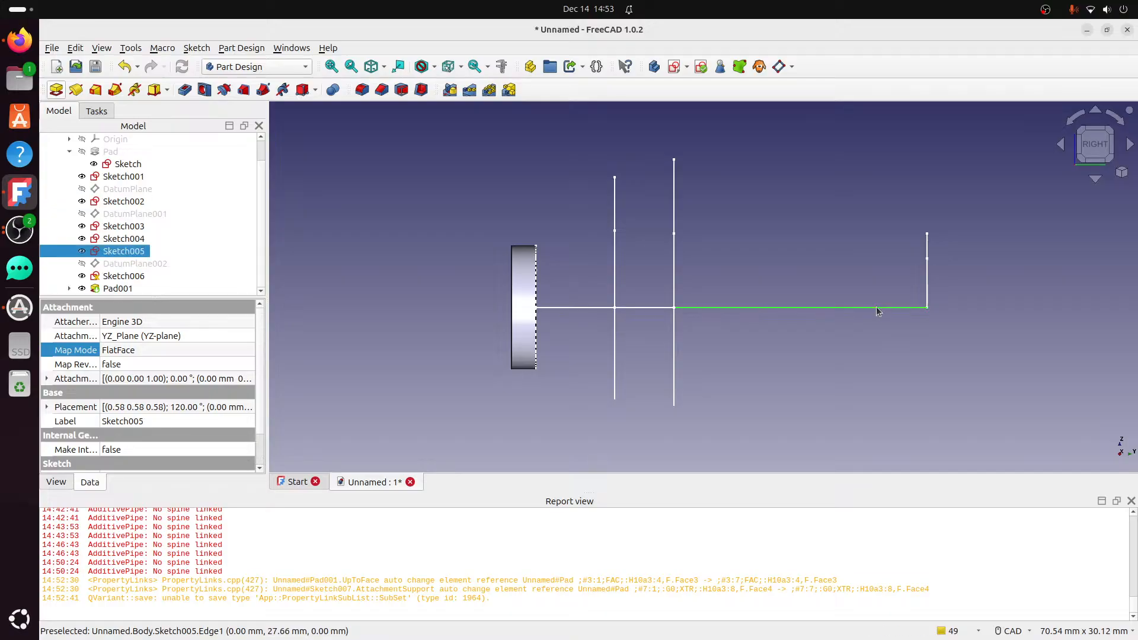
double_click(143, 252)
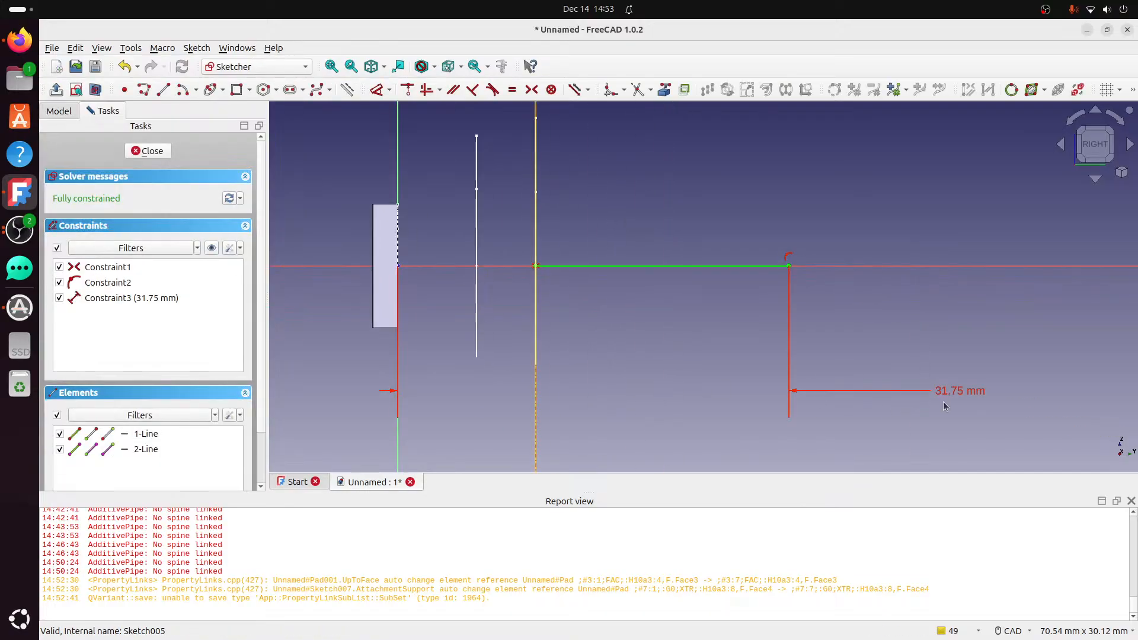
double_click(946, 400)
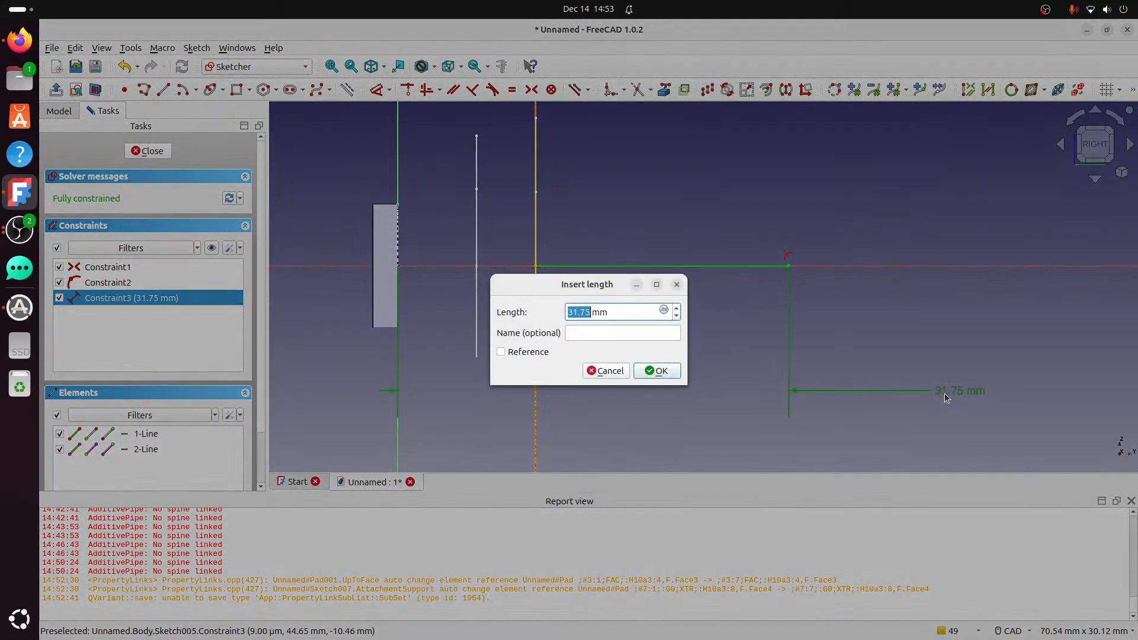
text(32)
click(658, 371)
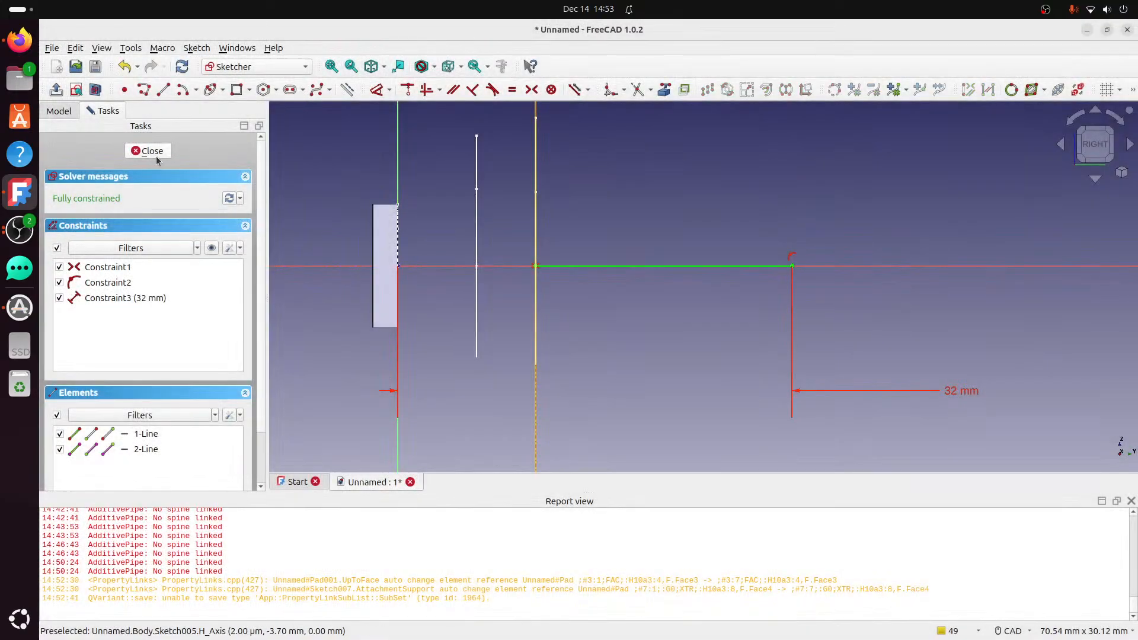
click(155, 156)
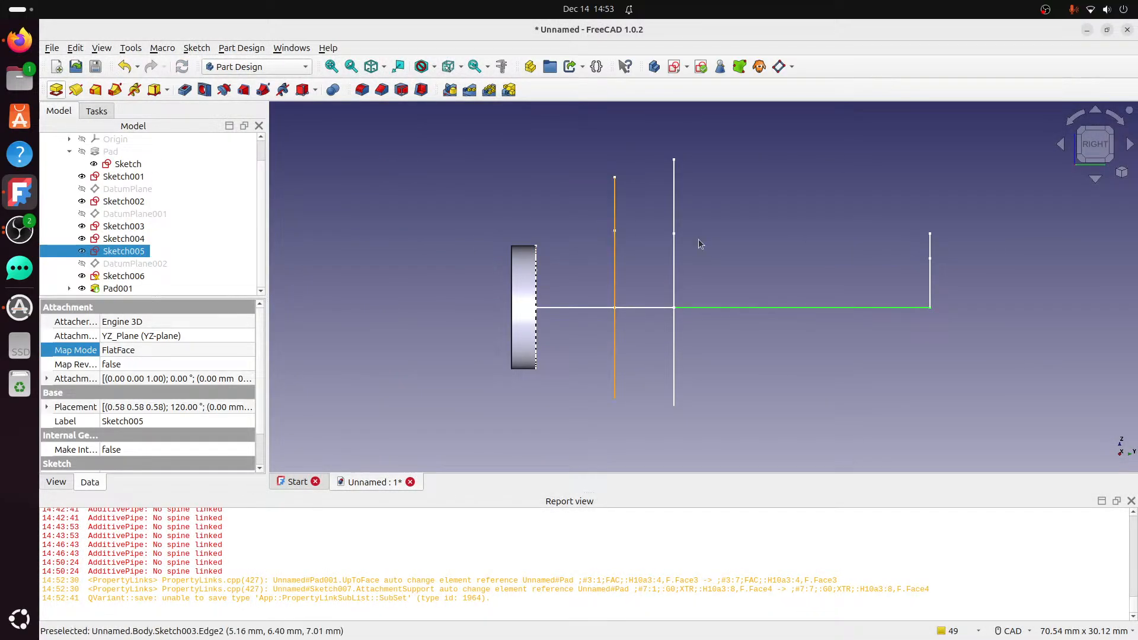
Start a new additive pipe with Sketch as the profile and Sketch001 as the path to sweep along.
click(1083, 131)
middle_drag(835, 253, 816, 185)
click(816, 185)
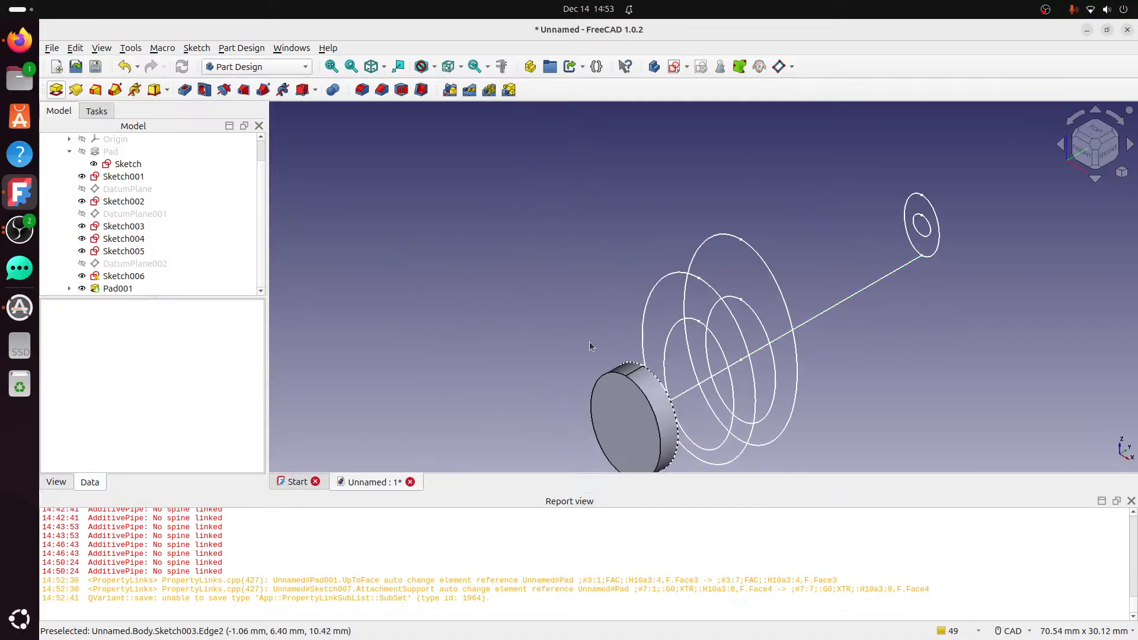
click(123, 164)
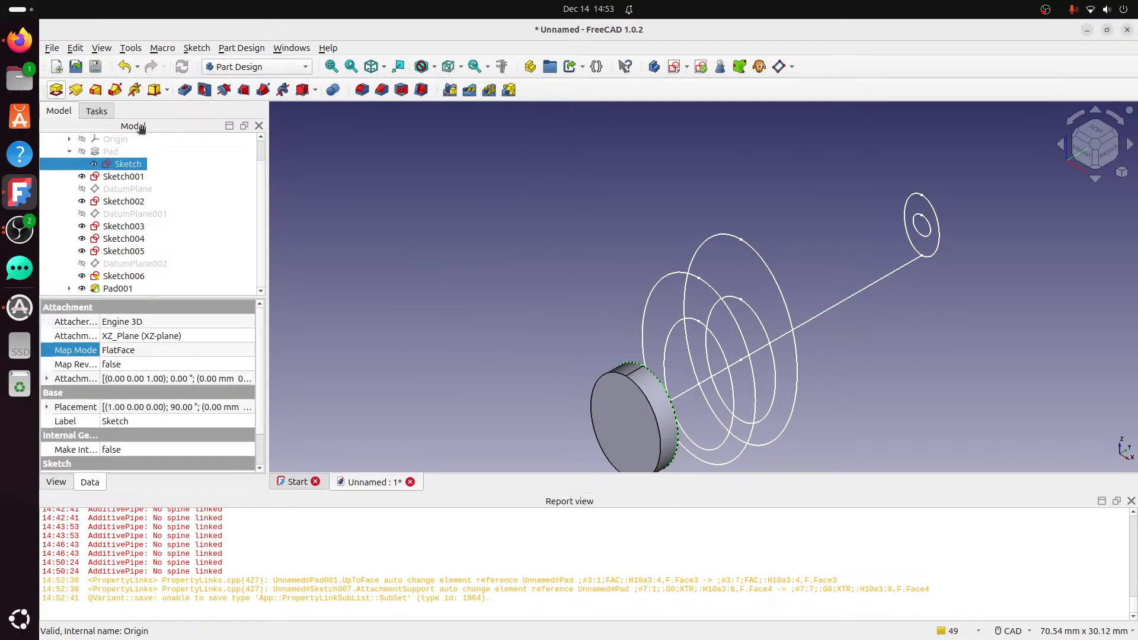
click(115, 90)
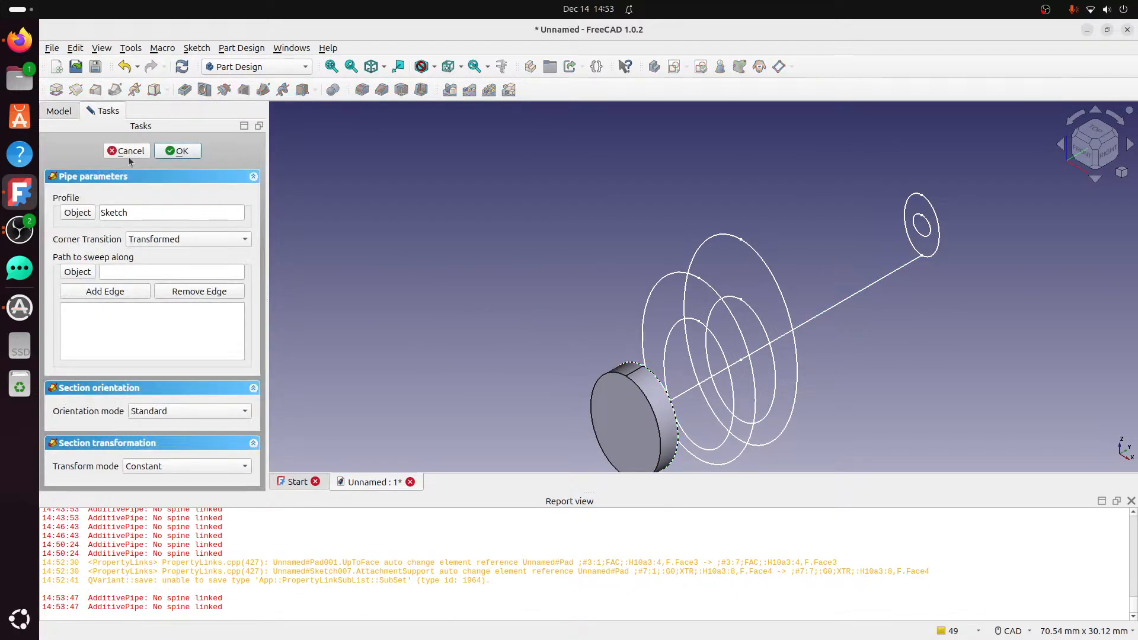
click(93, 272)
click(679, 394)
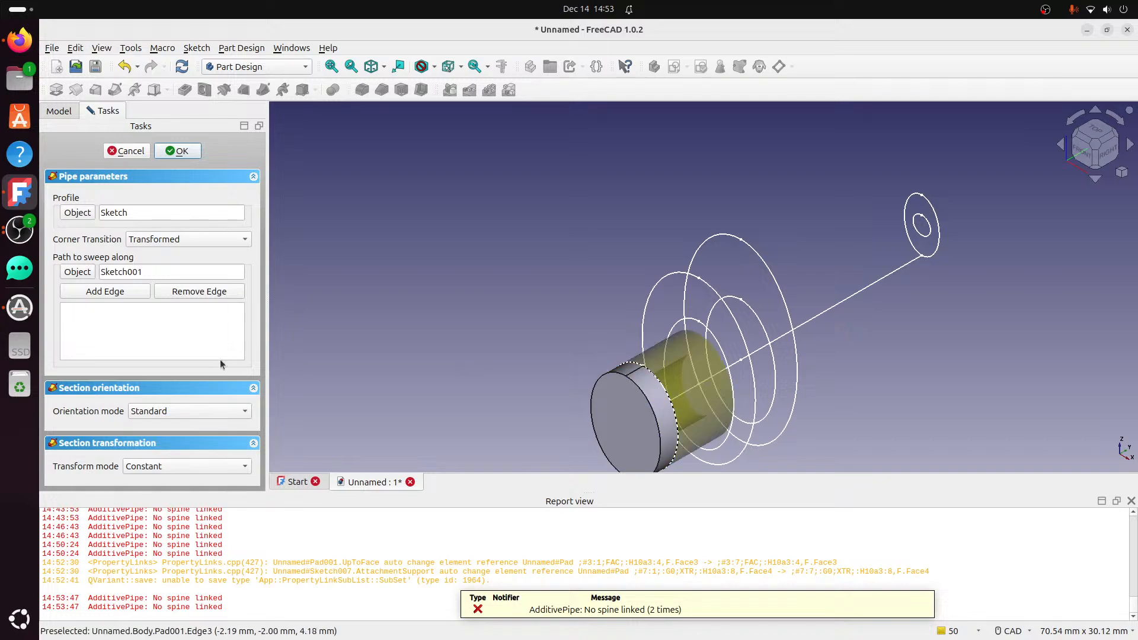
Set the pipe's transform mode to Multisection and add the Sketch003 ellipses as a section.
click(135, 465)
click(127, 480)
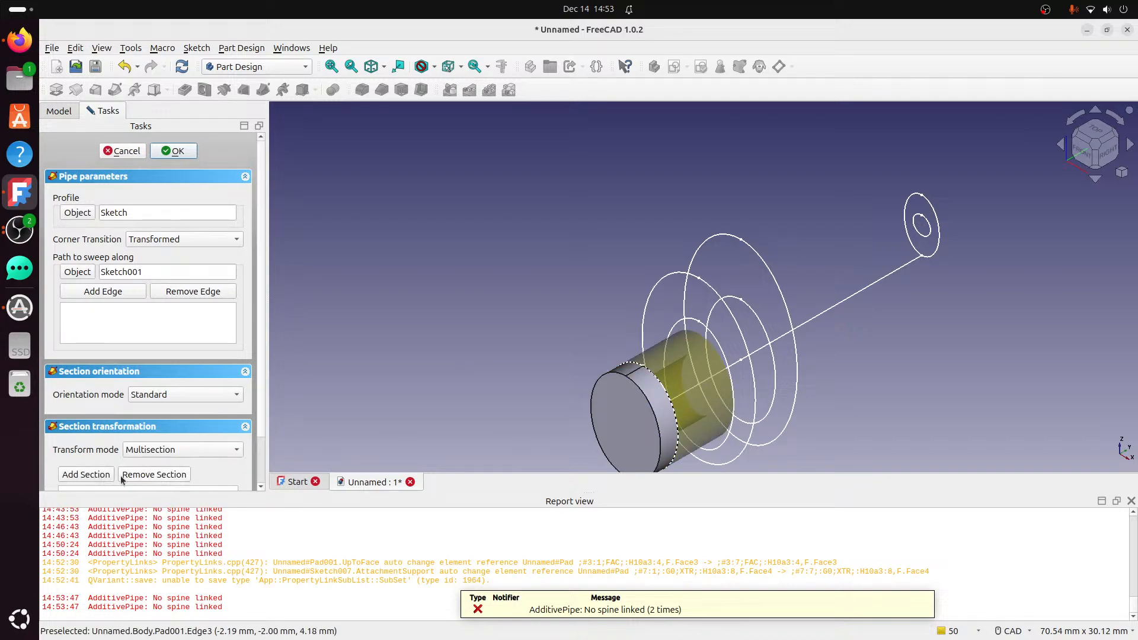
click(110, 476)
click(690, 279)
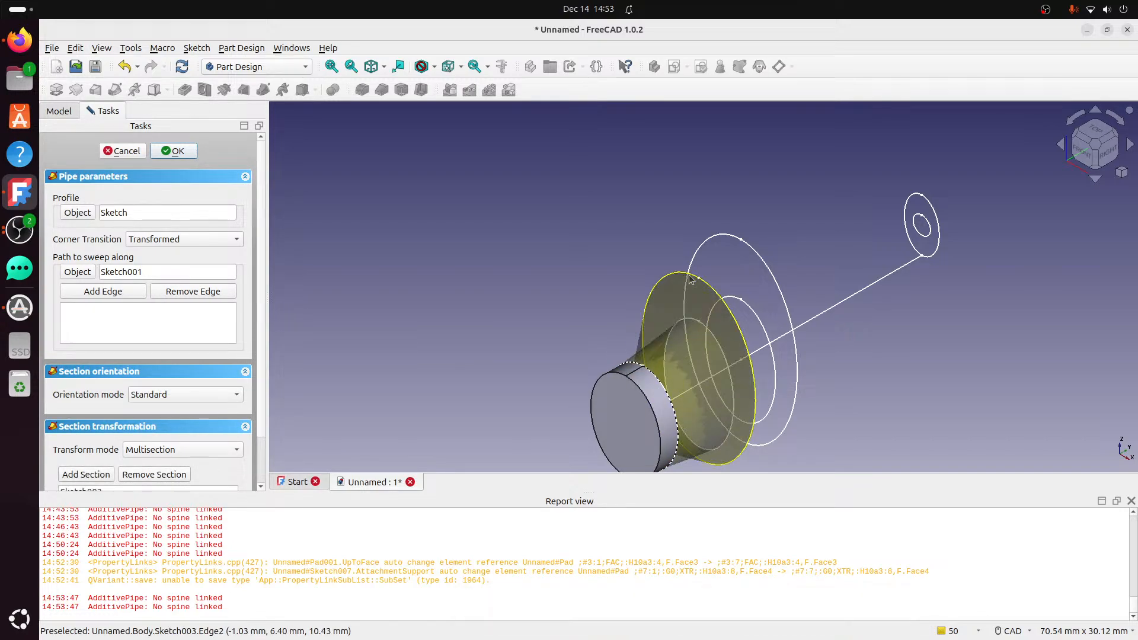
middle_drag(686, 358, 586, 306)
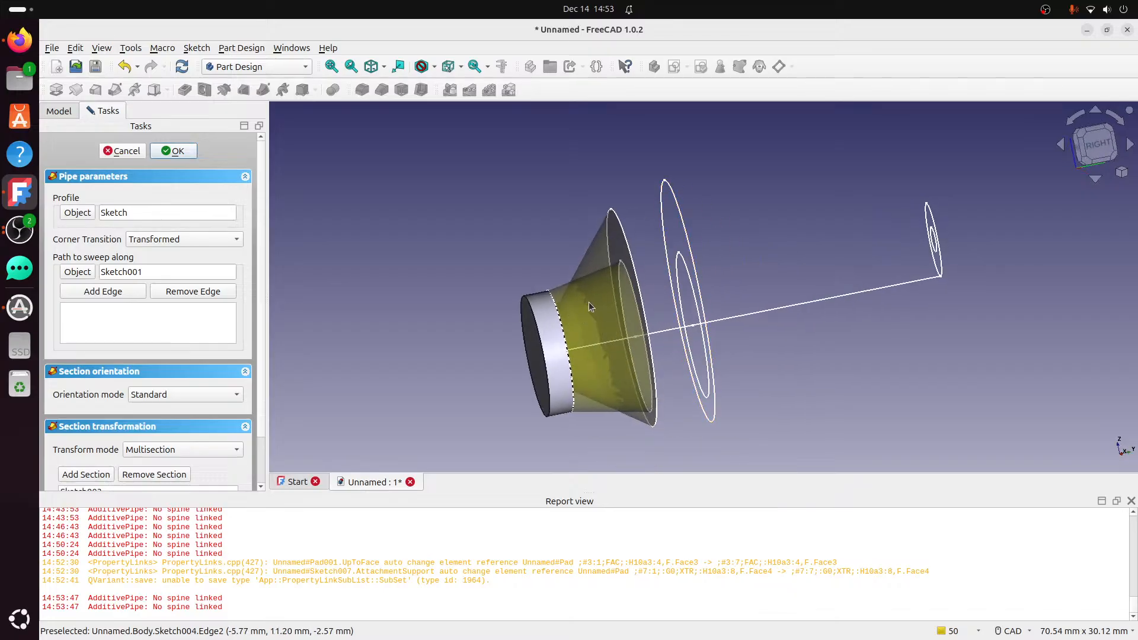
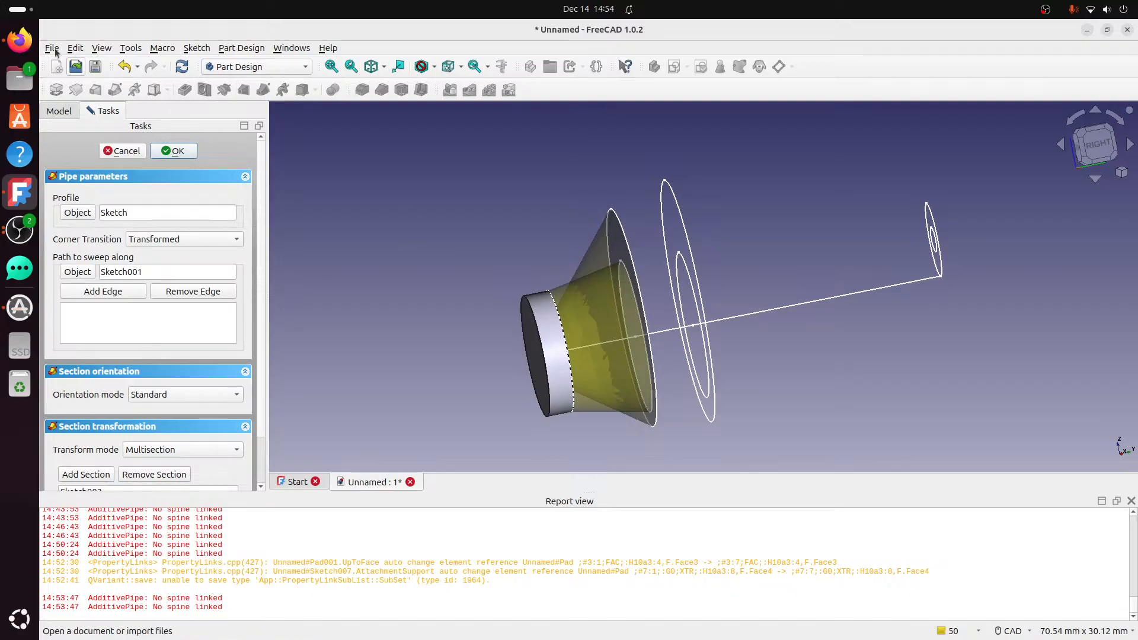
Switch to Firefox and search in a new tab for "freecad flipping outside edge in additive pipe".
click(30, 41)
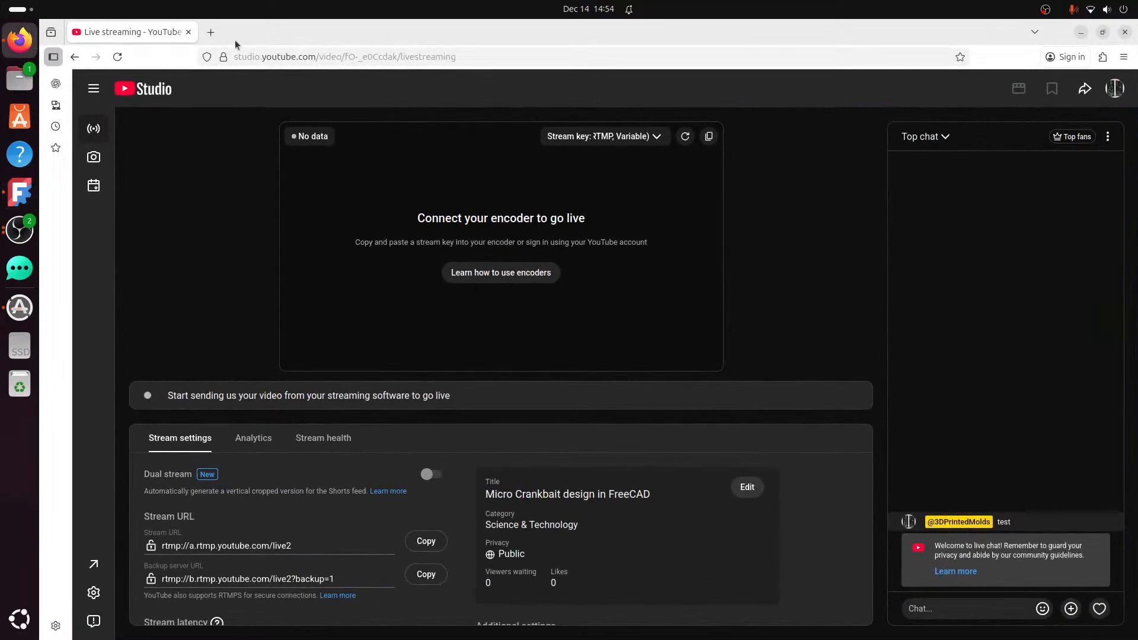
click(211, 32)
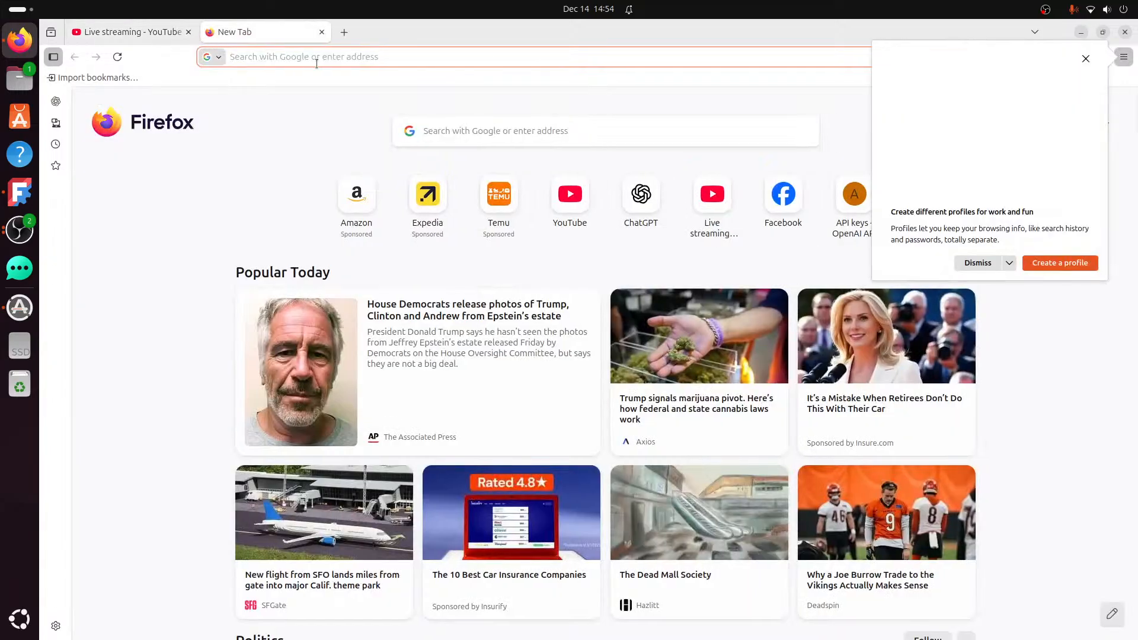
text(freecad)
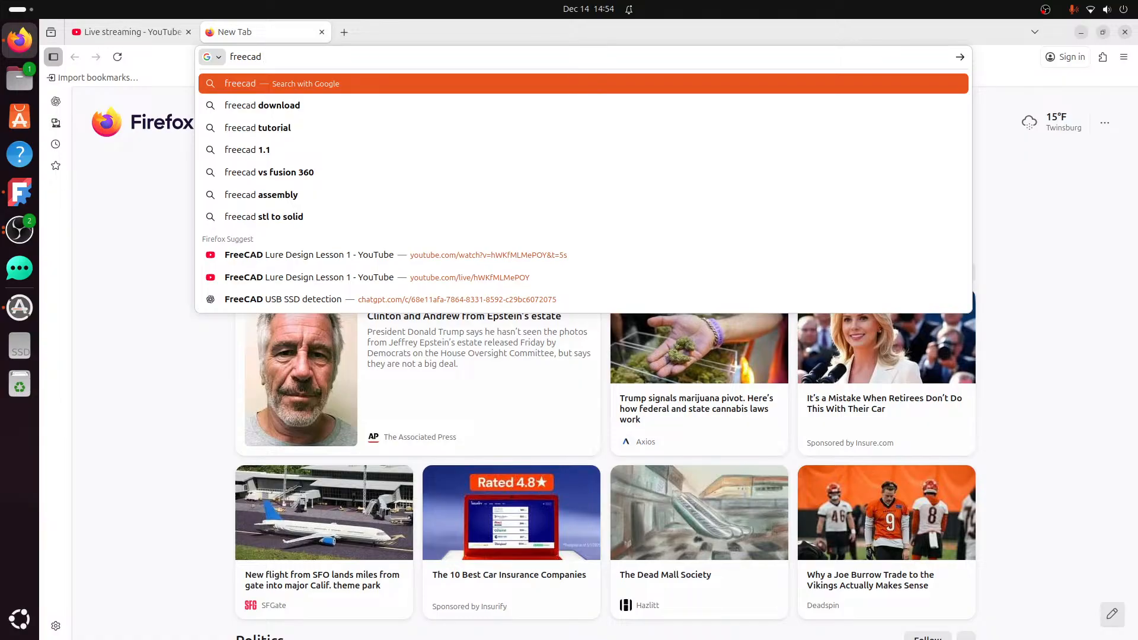
text(flipping )
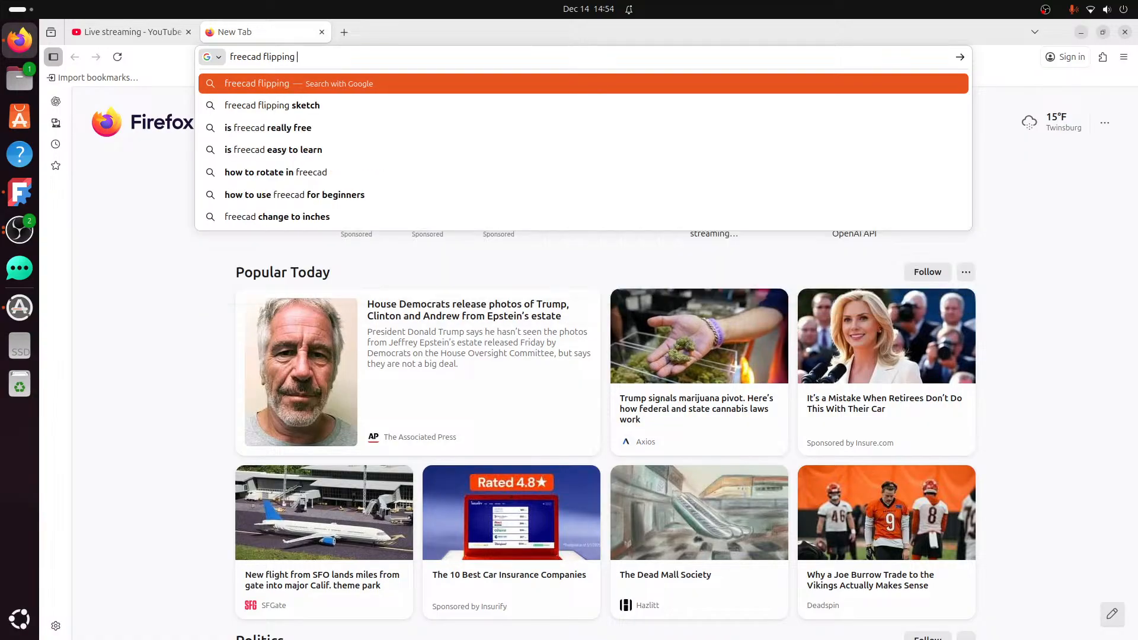
text(outside ed)
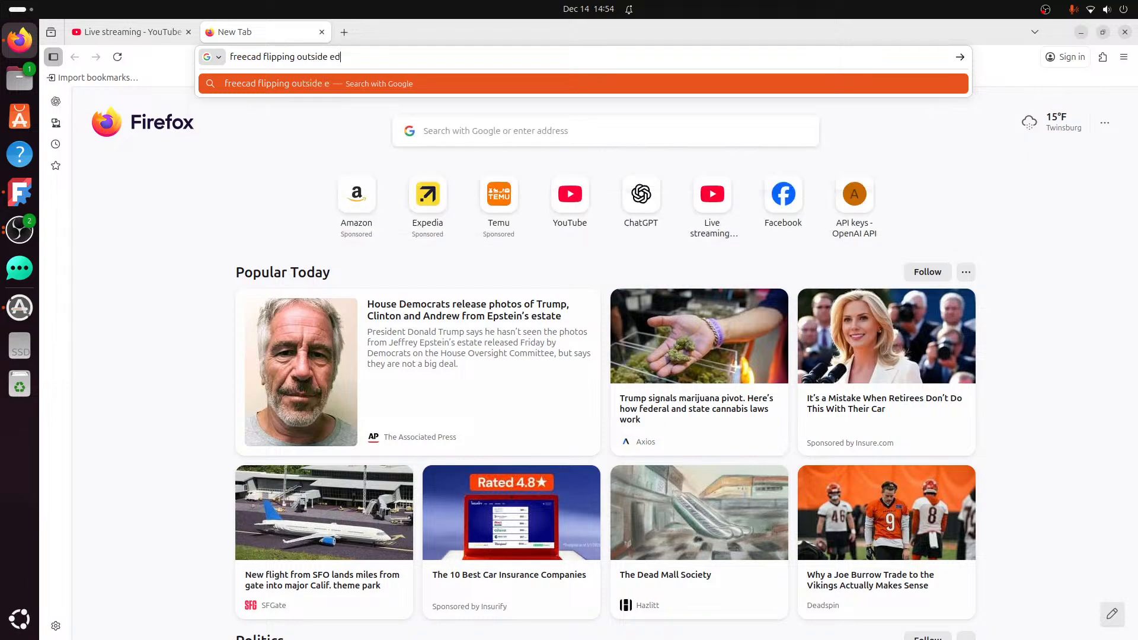
text(ge in a)
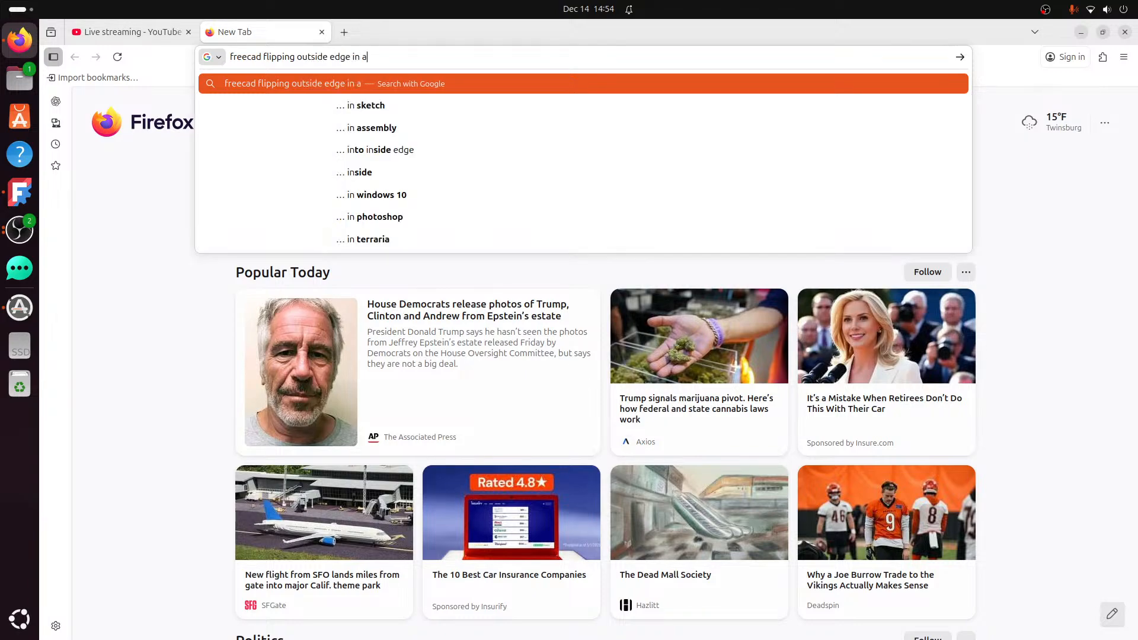
text(dditive pip)
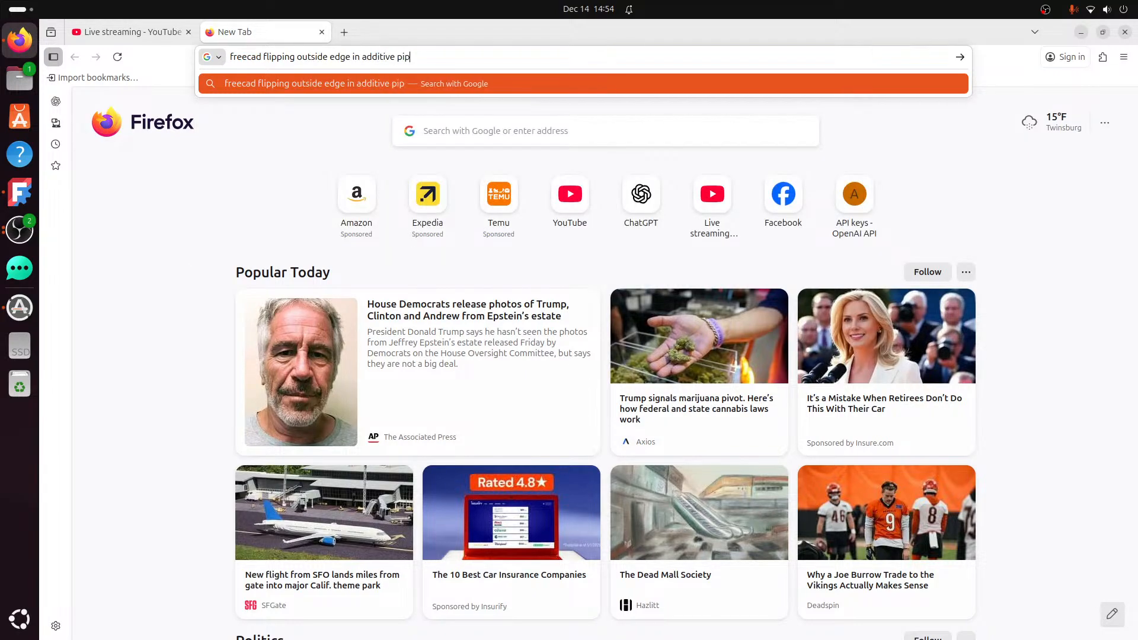
text(e)
key(Return)
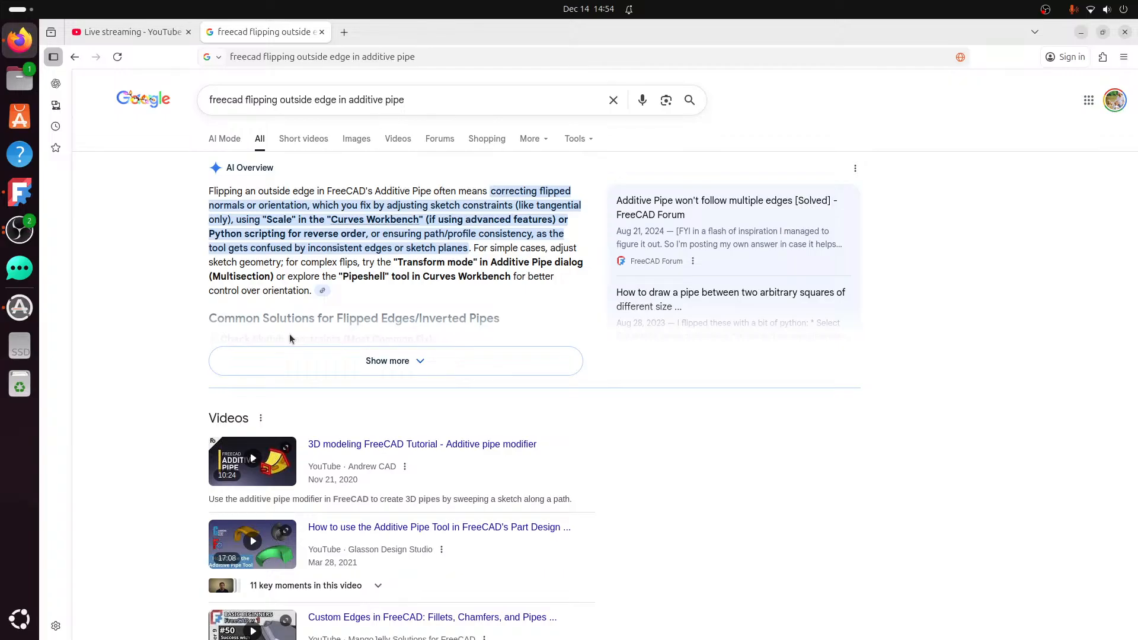
Refine the web search by adding "part design workbench" to the existing query.
click(425, 101)
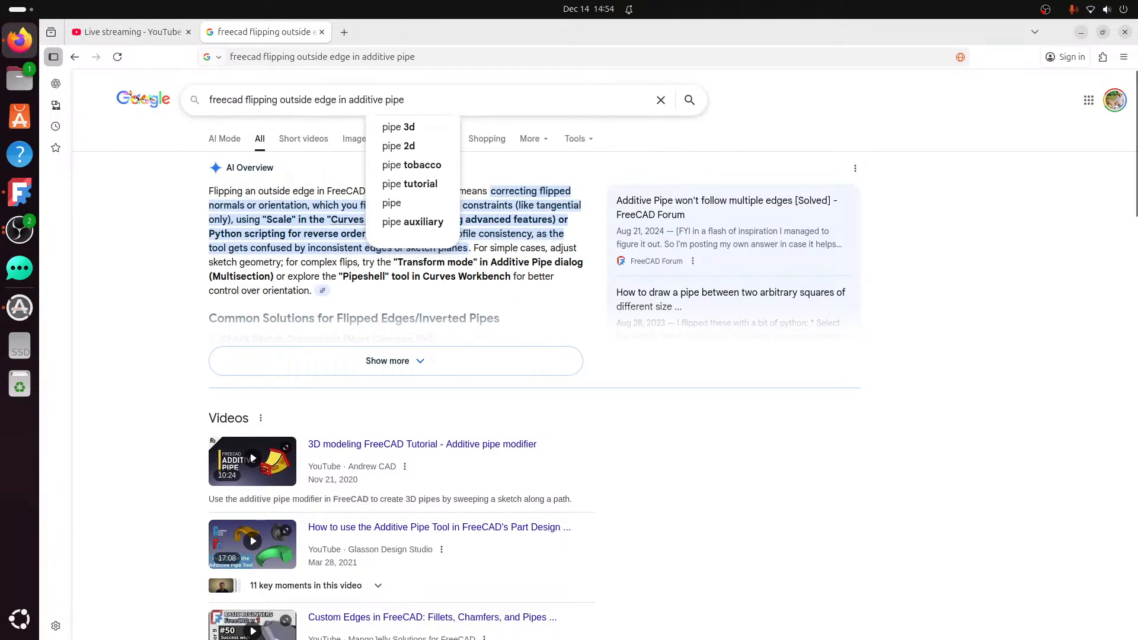
text(part design )
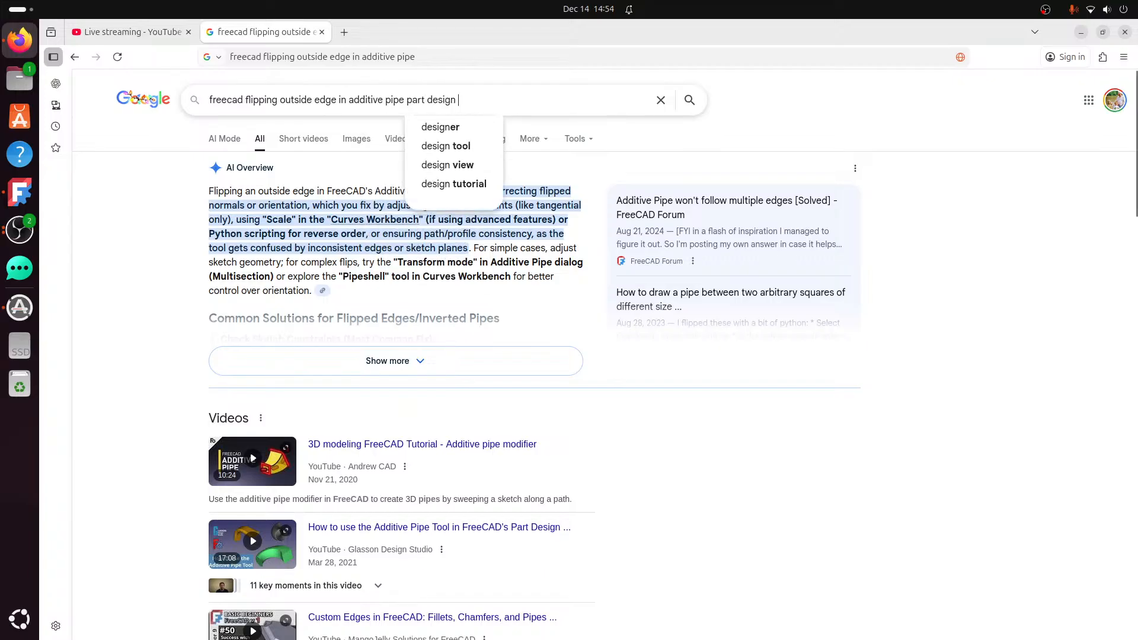
text(workbench)
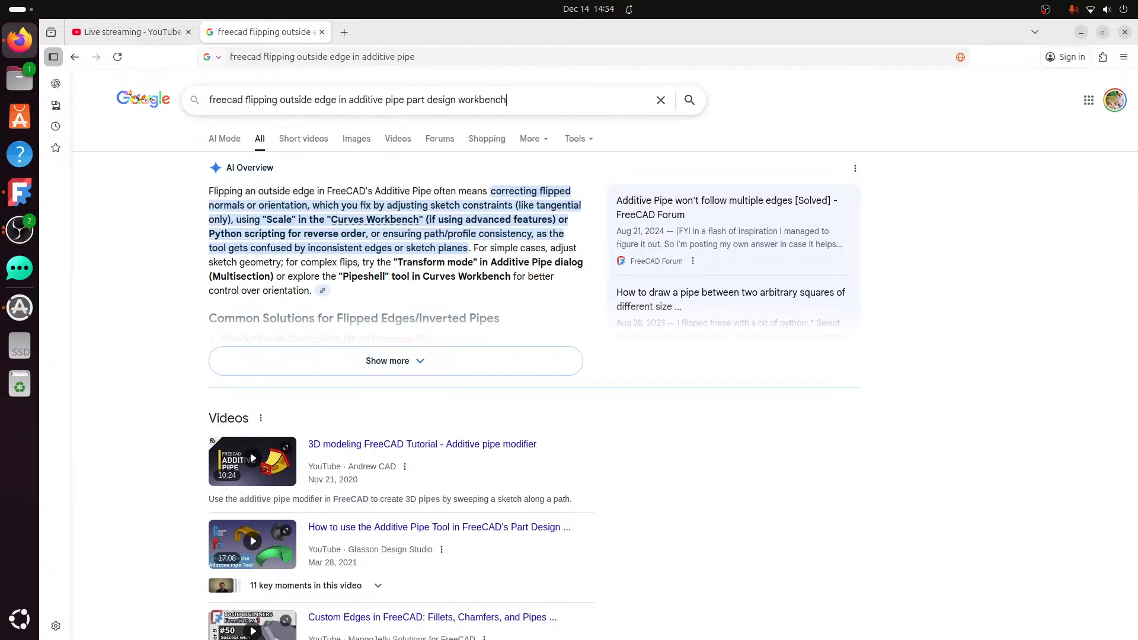
key(Return)
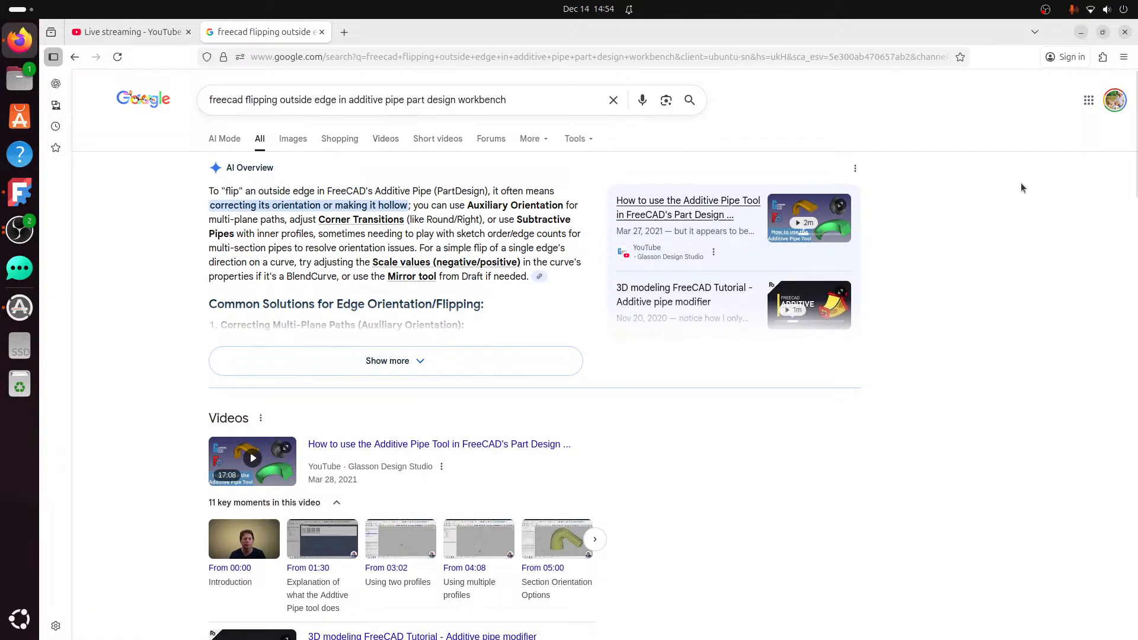
Switch back to FreeCAD and cancel the additive pipe being set up.
click(1081, 32)
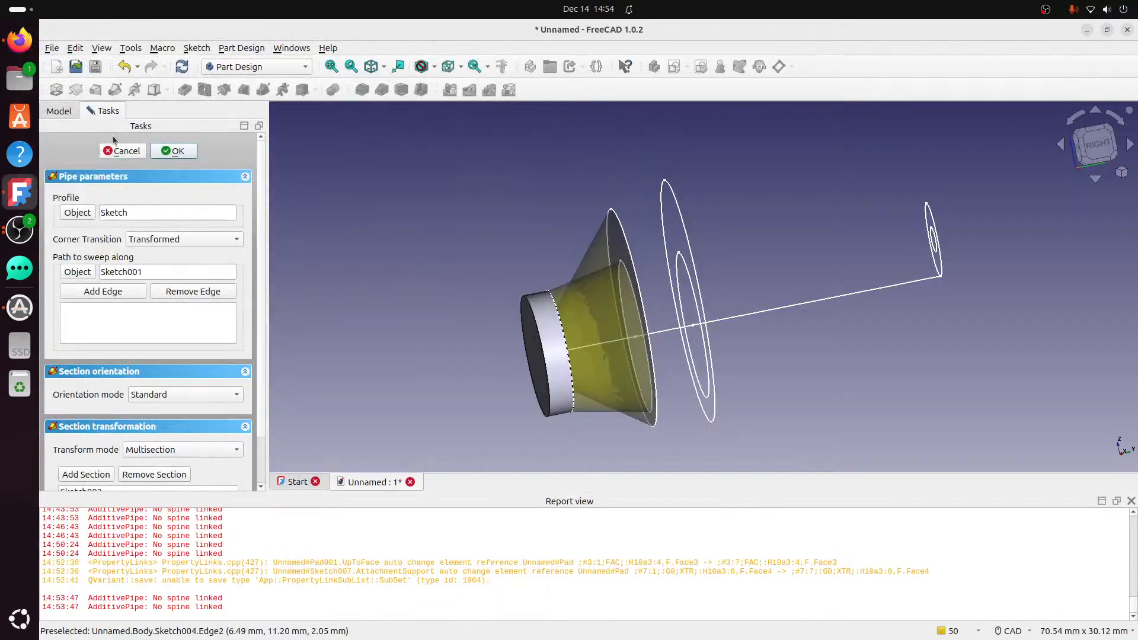
click(131, 152)
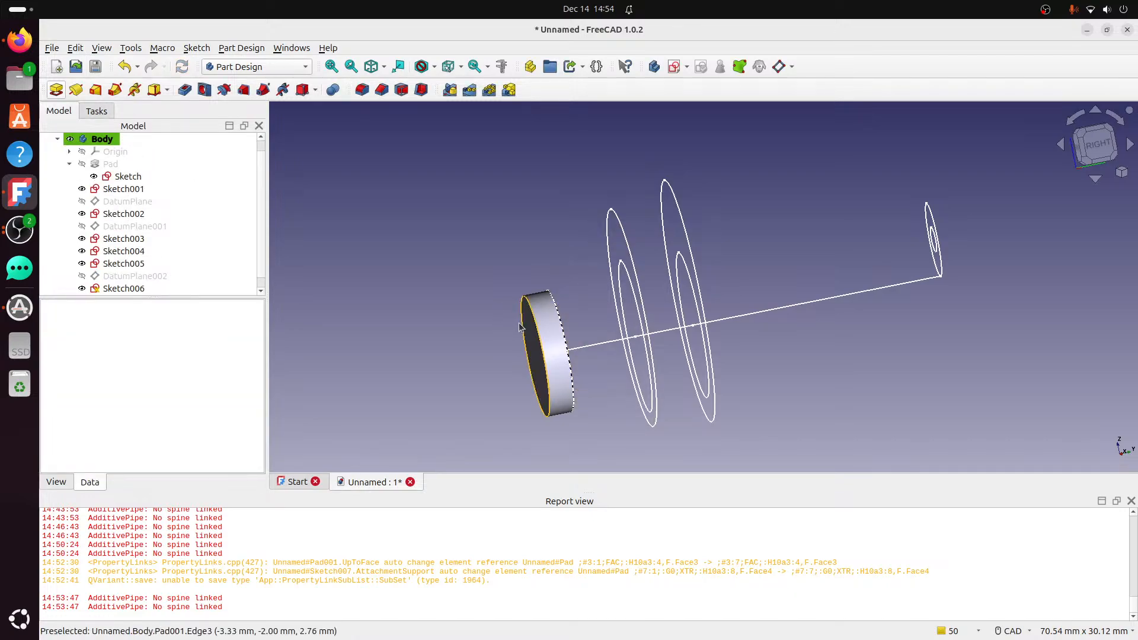
Convert the inner ellipse of the Pad's base sketch to construction geometry and close the sketch.
double_click(128, 176)
mouse_move(939, 280)
middle_down()
mouse_move(782, 291)
mouse_move(736, 307)
middle_up()
scroll(726, 329, up, 4)
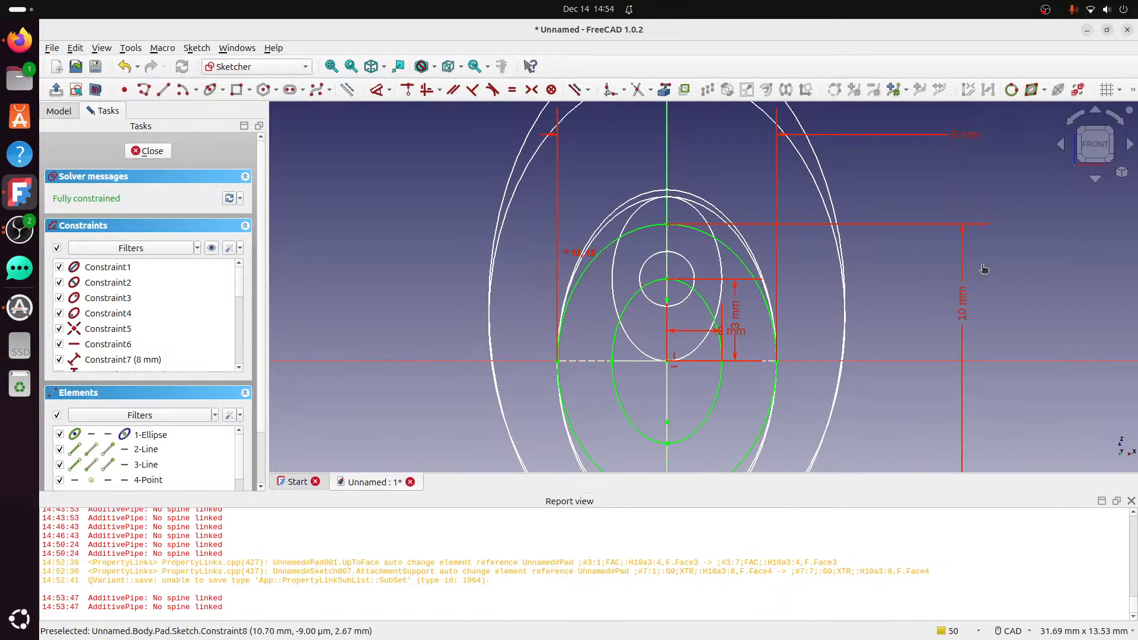
click(635, 293)
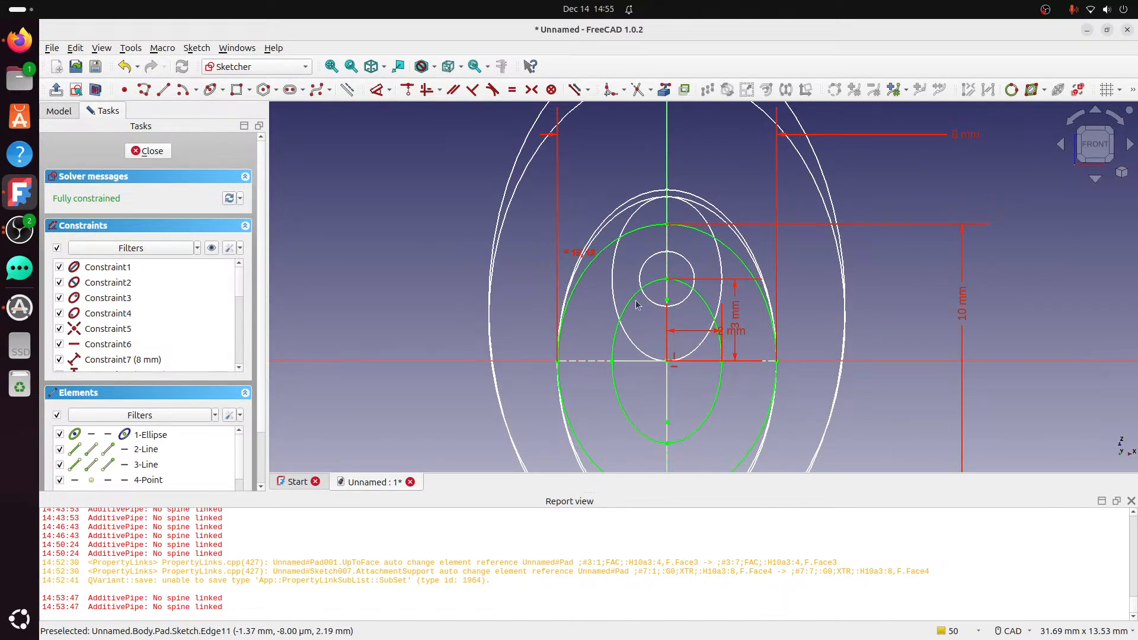
click(618, 296)
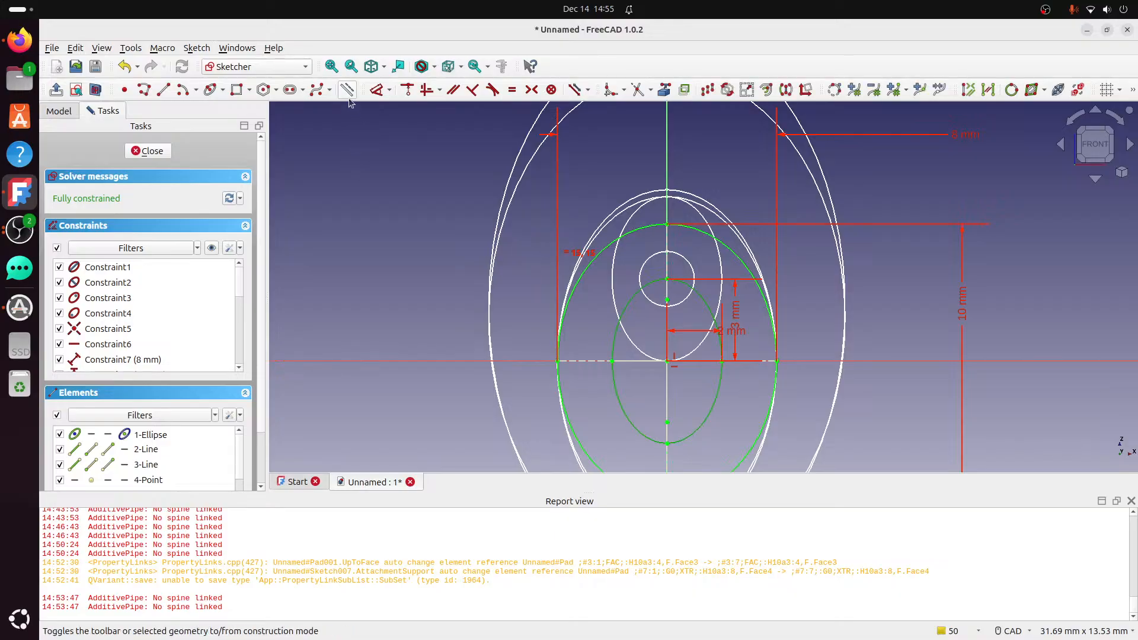
click(347, 89)
click(141, 150)
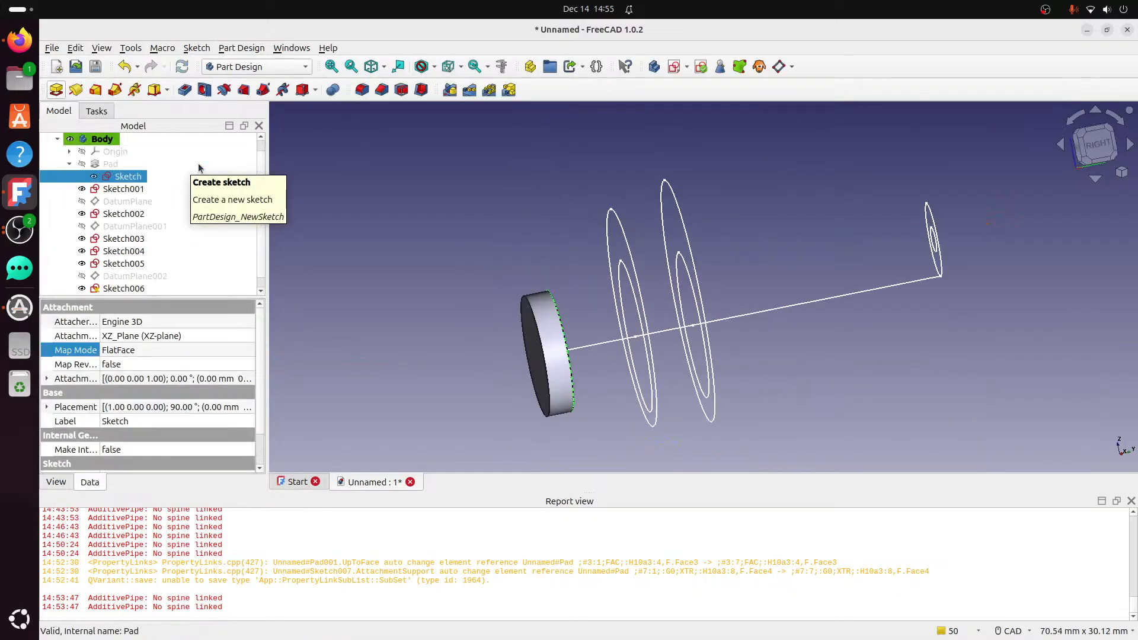
Convert the inner ellipse in Sketch003 to construction geometry and leave the sketch.
click(630, 262)
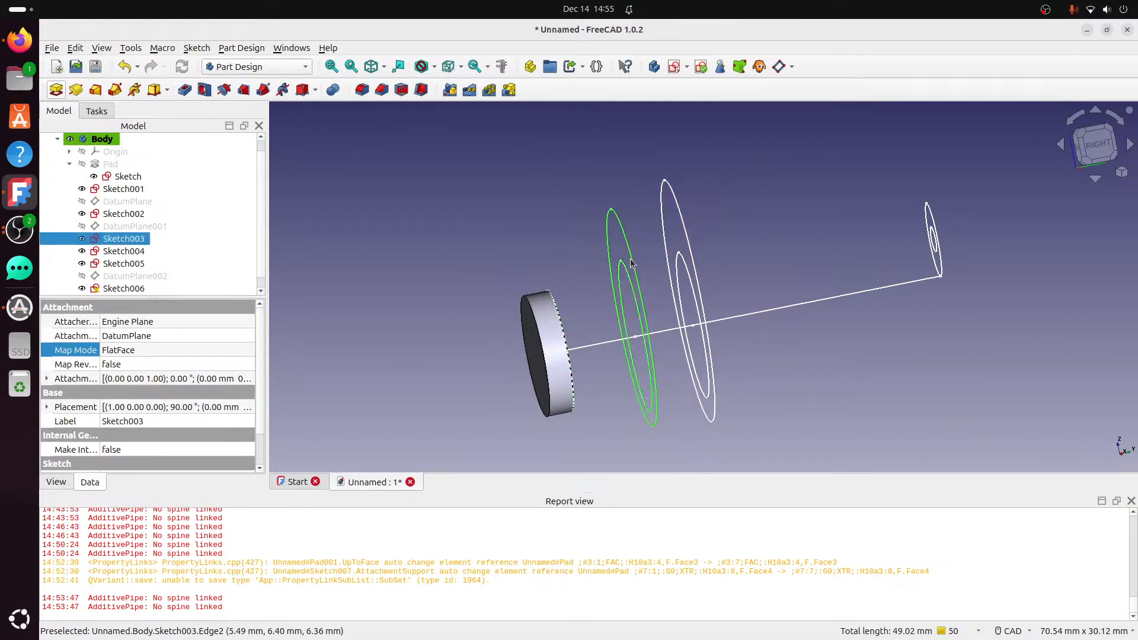
double_click(130, 239)
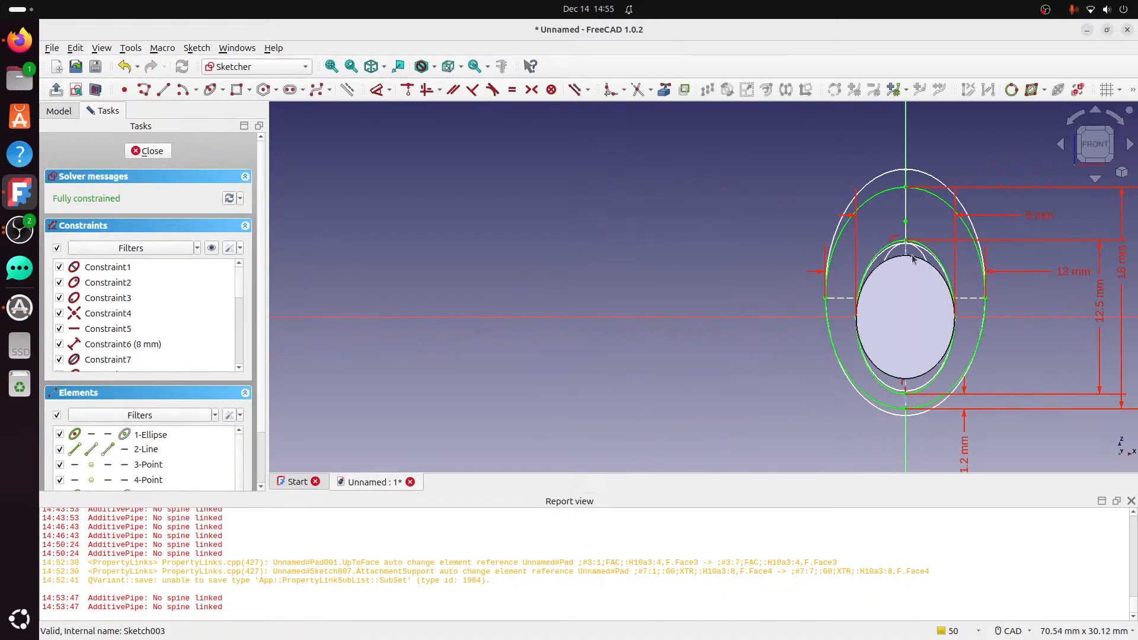
click(893, 272)
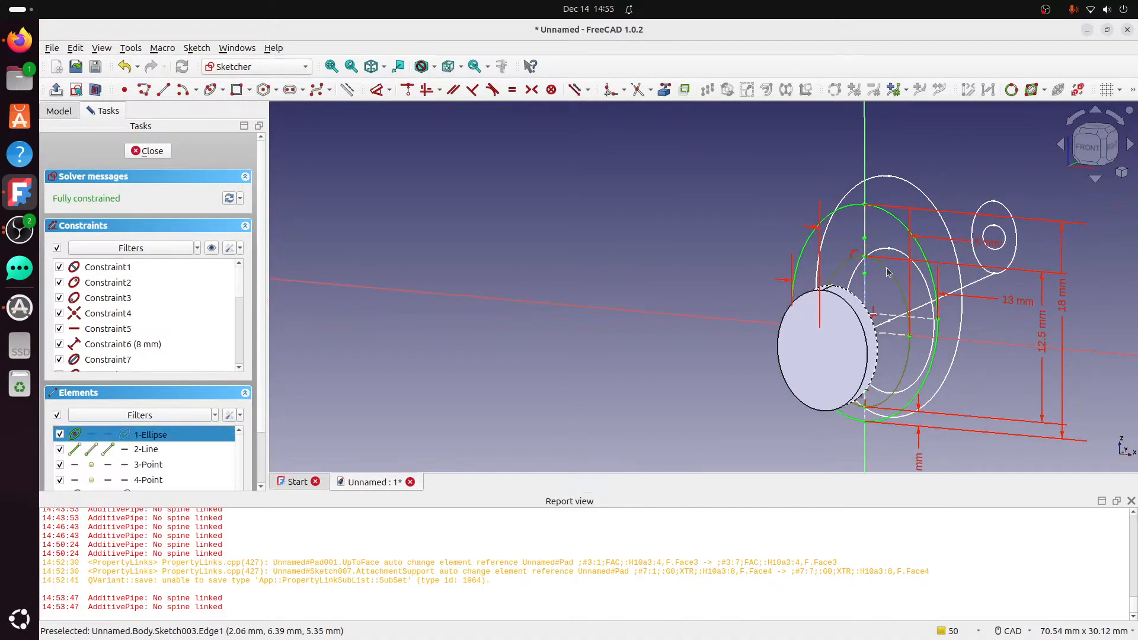
key(Escape)
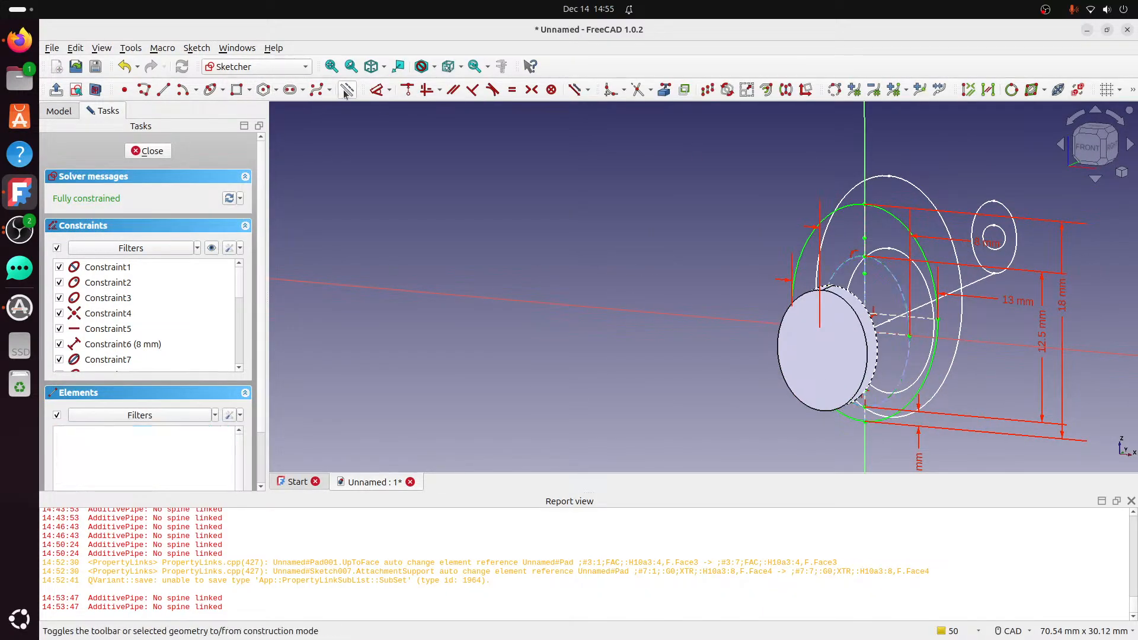
key(Escape)
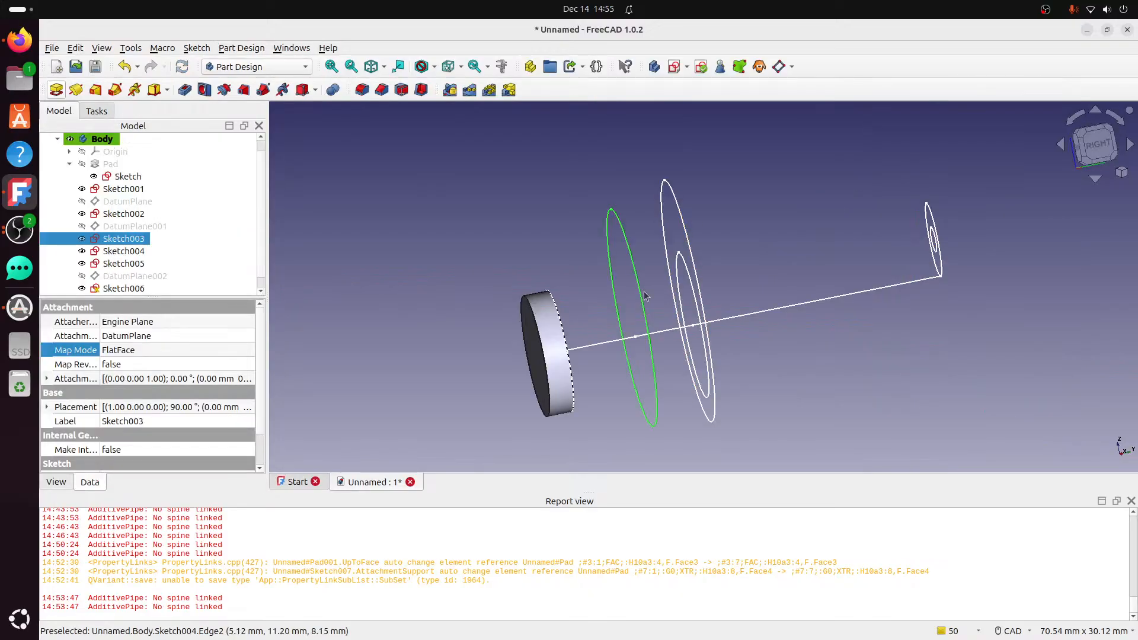
Convert the inner ellipse in Sketch004 to construction geometry and close the sketch.
click(685, 263)
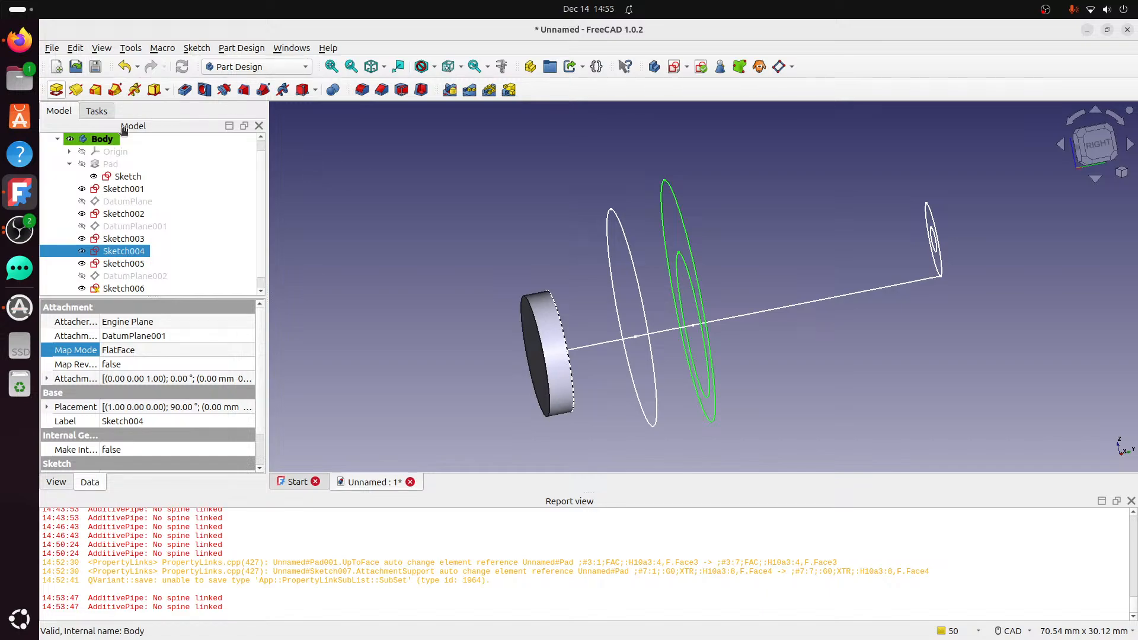
double_click(134, 250)
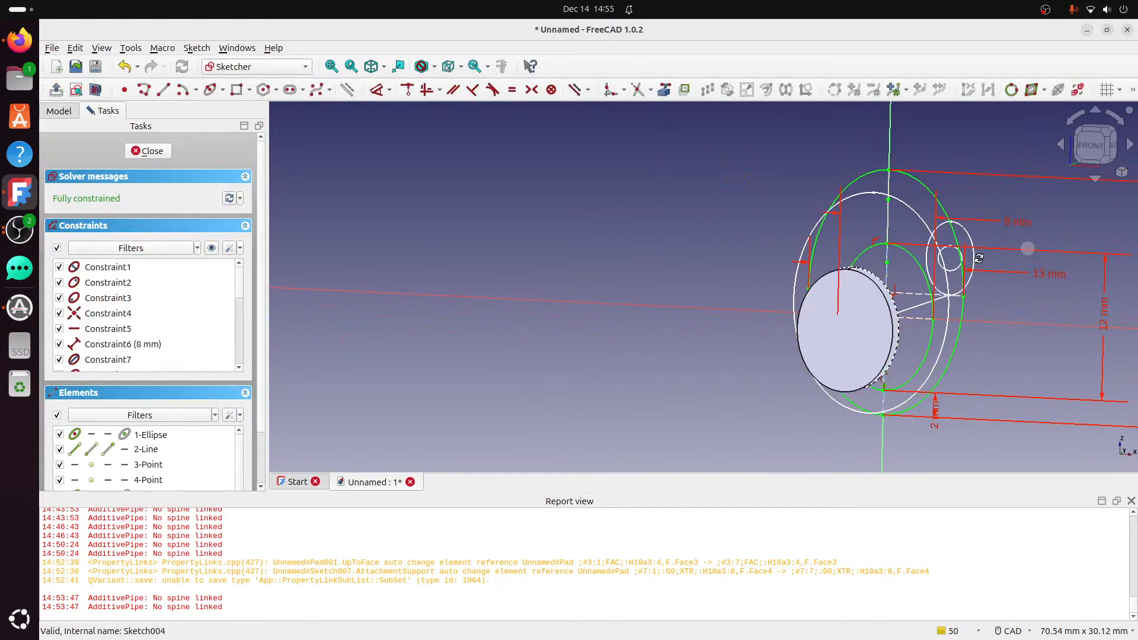
middle_drag(978, 258, 906, 257)
click(902, 248)
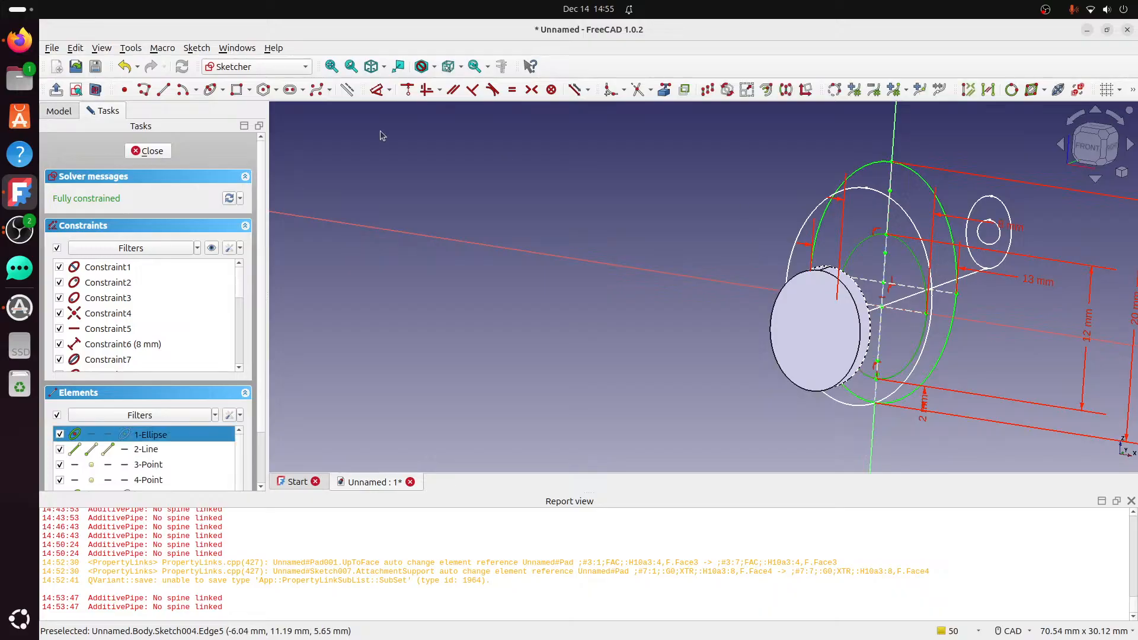
click(349, 94)
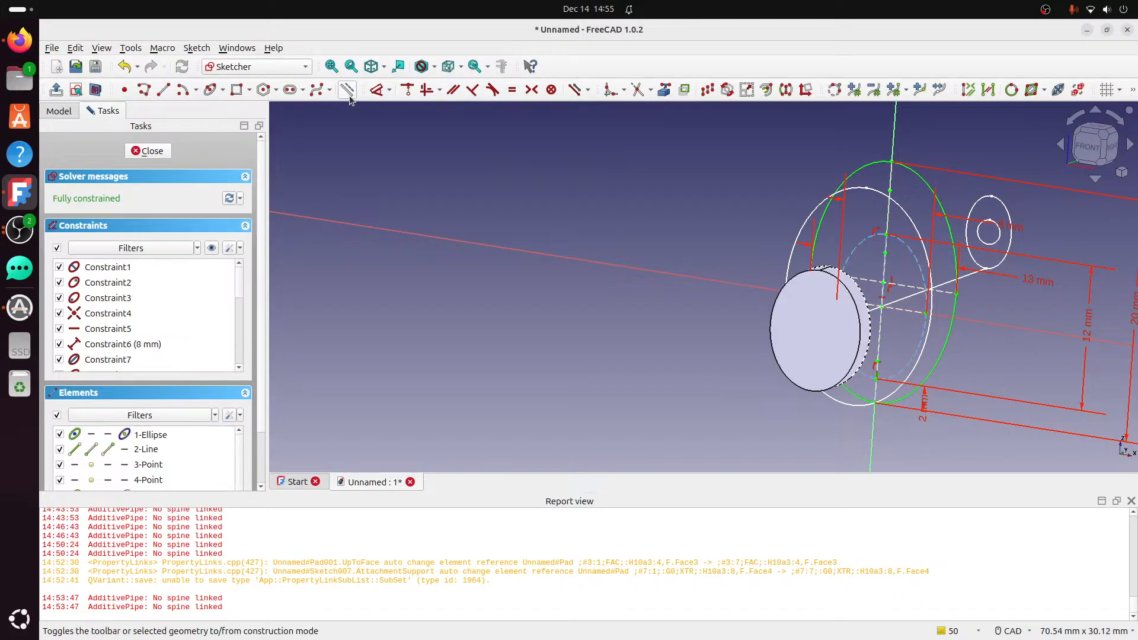
click(162, 155)
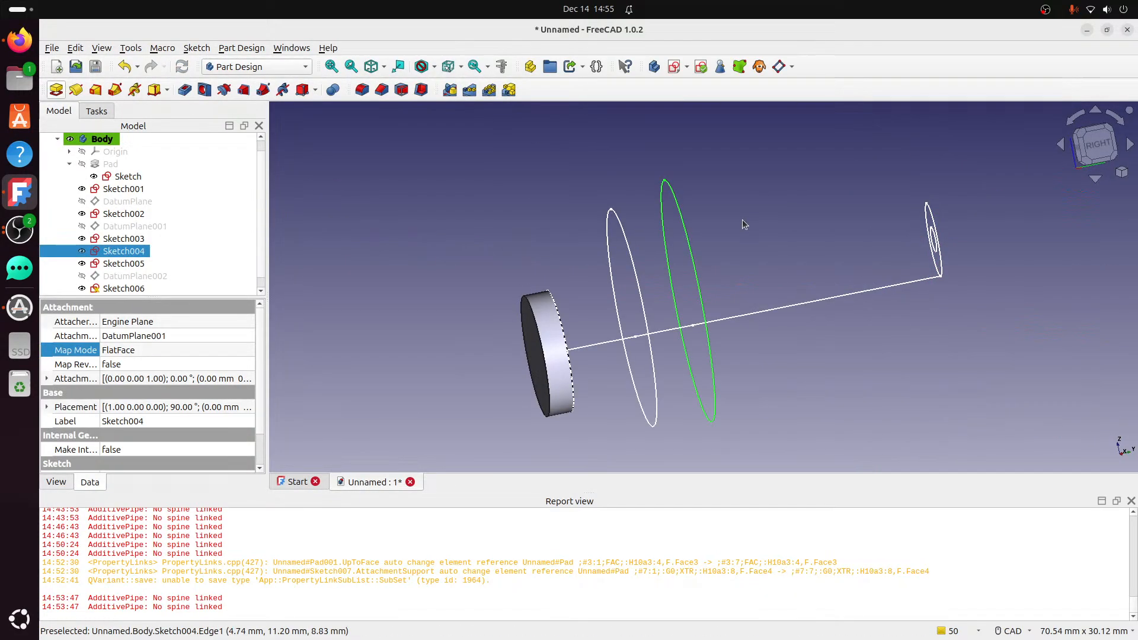
Convert the small inner profile of Sketch006, at the far end of the path, to construction geometry and close the sketch.
click(934, 224)
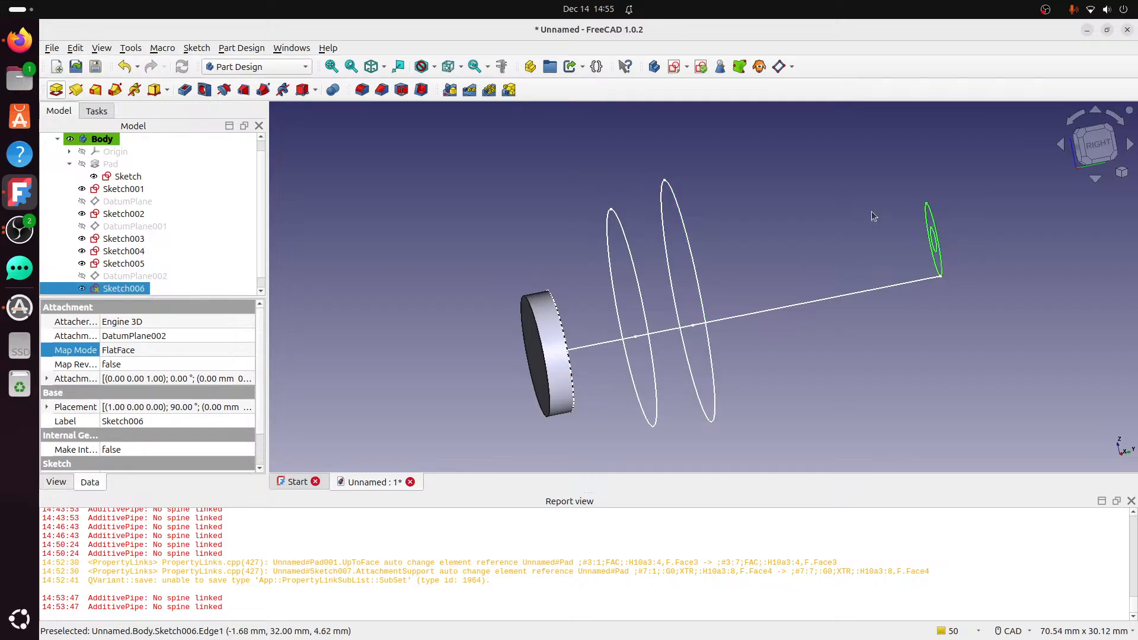
double_click(119, 289)
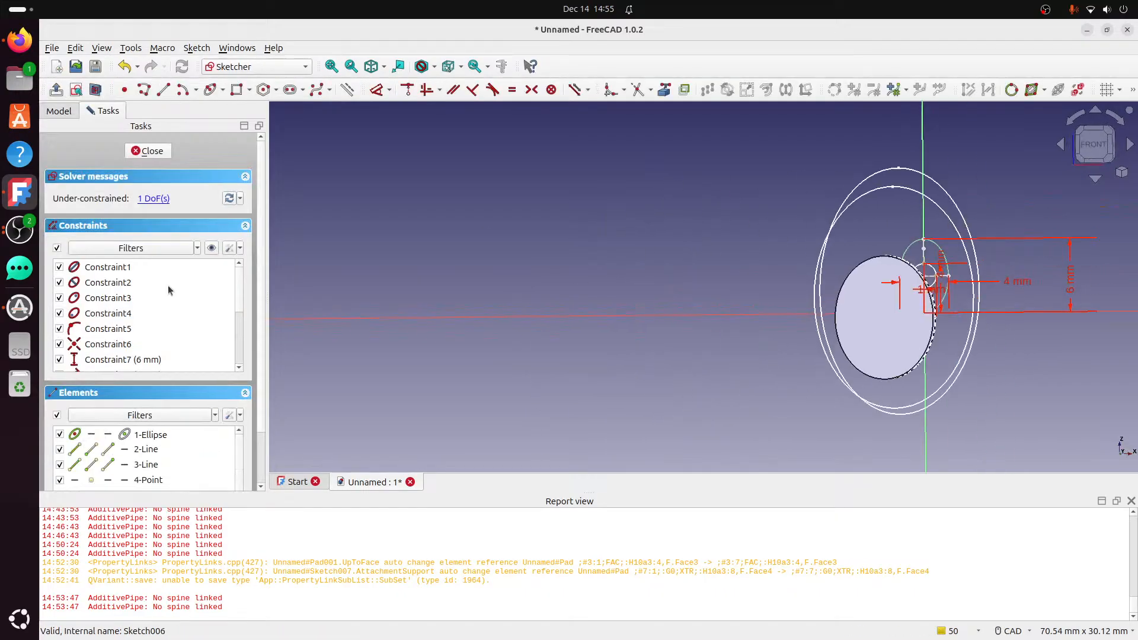
scroll(898, 265, up, 6)
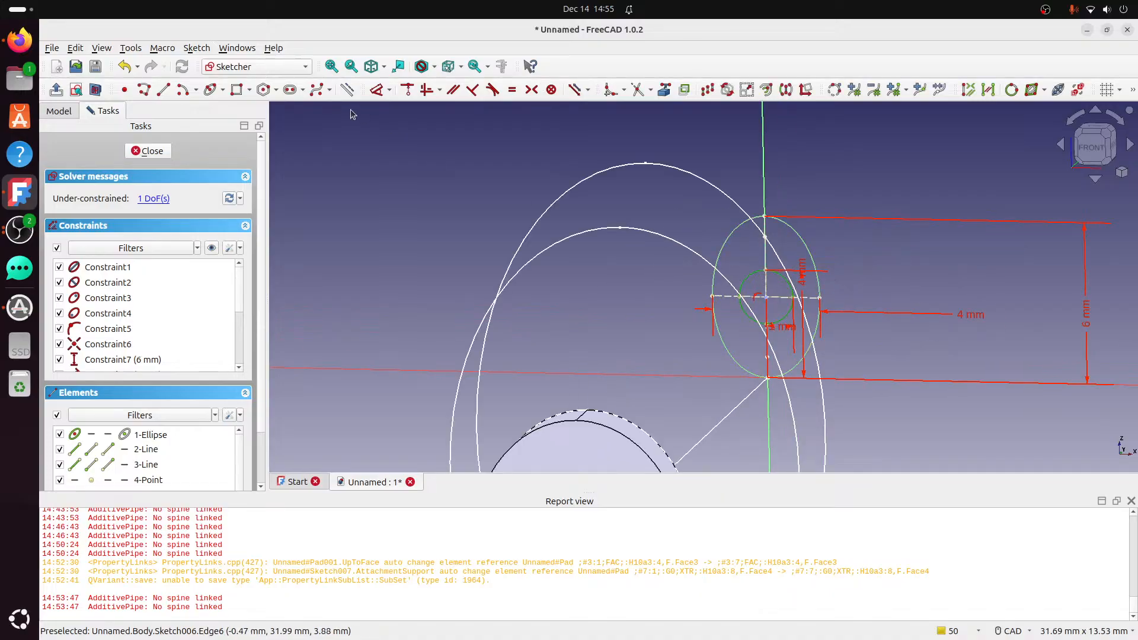
click(149, 151)
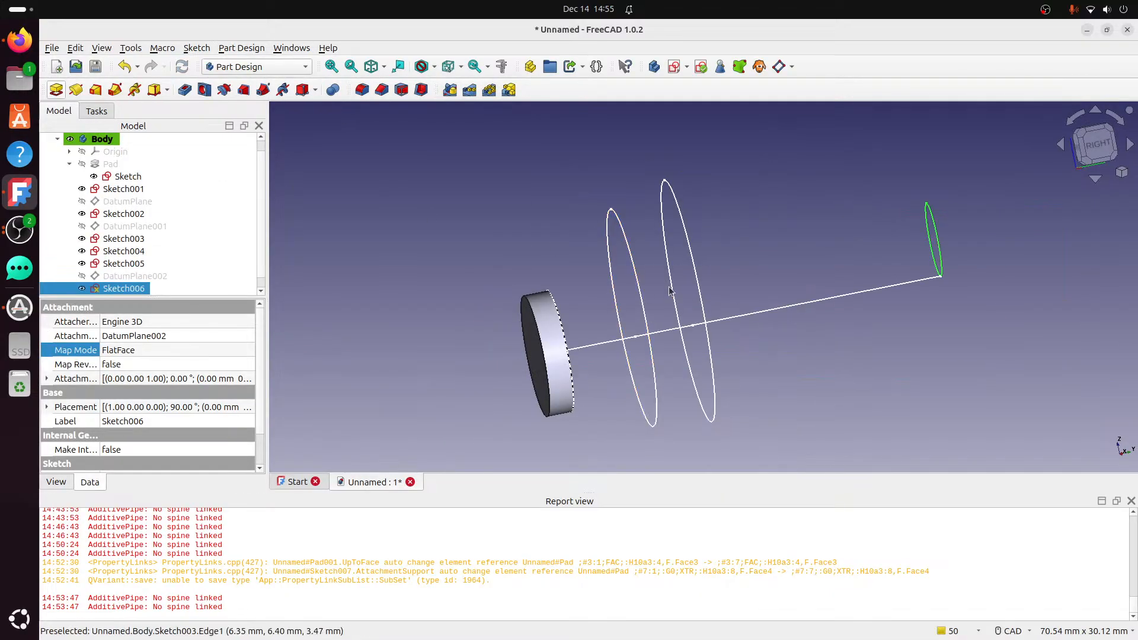
Delete the Pad feature from the body, accepting that its dependent objects might break.
click(112, 166)
key(Delete)
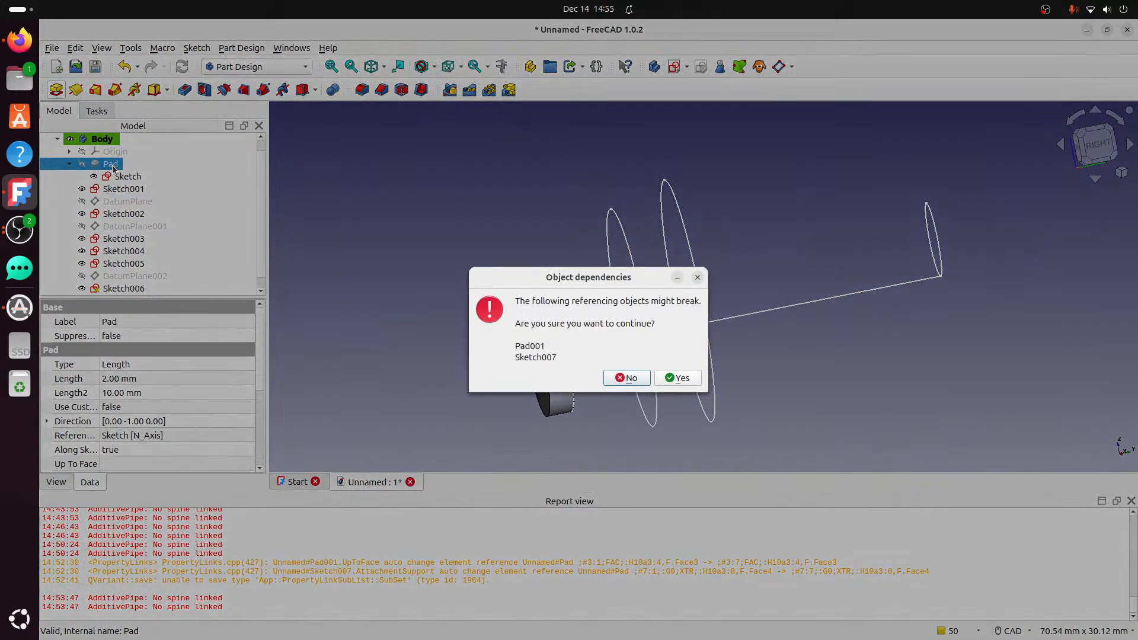
click(697, 382)
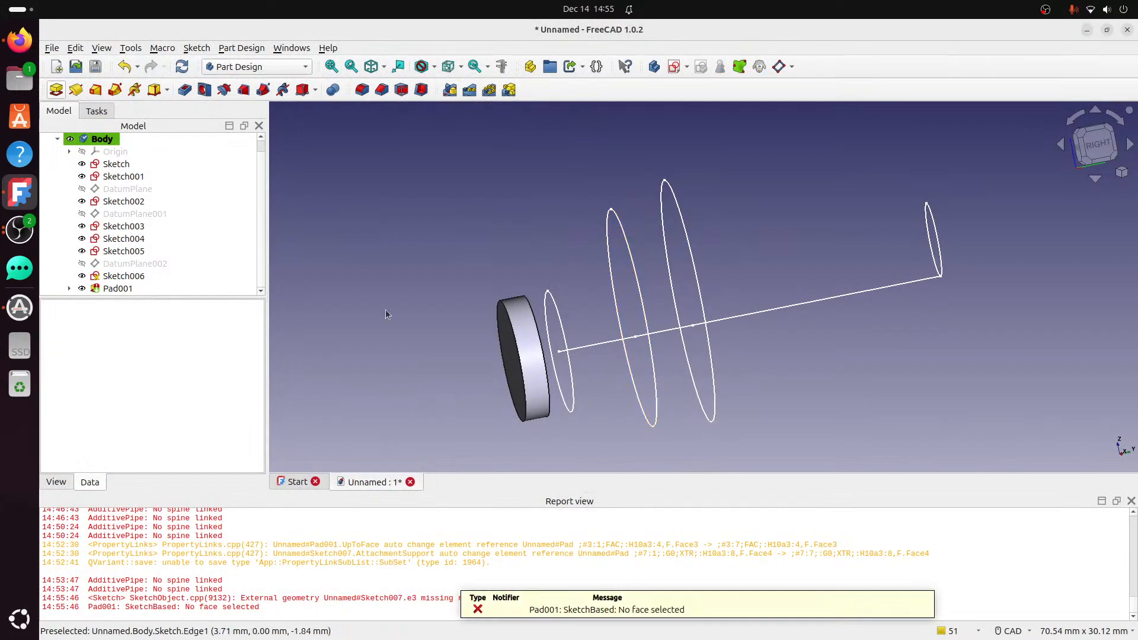
Delete the Pad001 feature and its leftover Sketch007 from the body.
click(103, 290)
key(Delete)
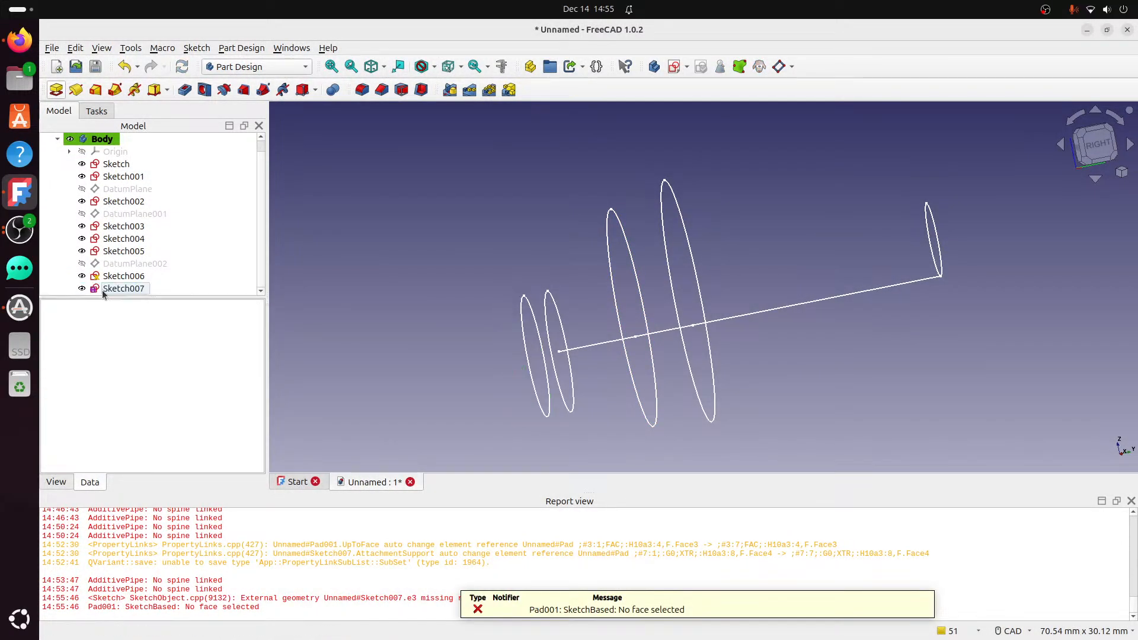
scroll(636, 271, up, 2)
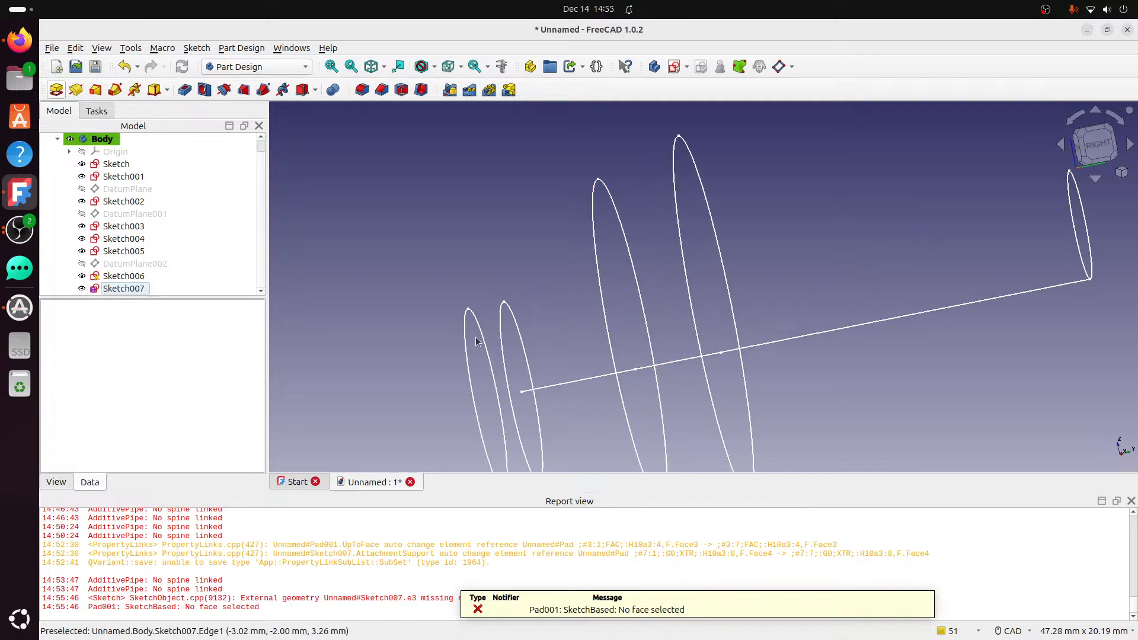
click(479, 334)
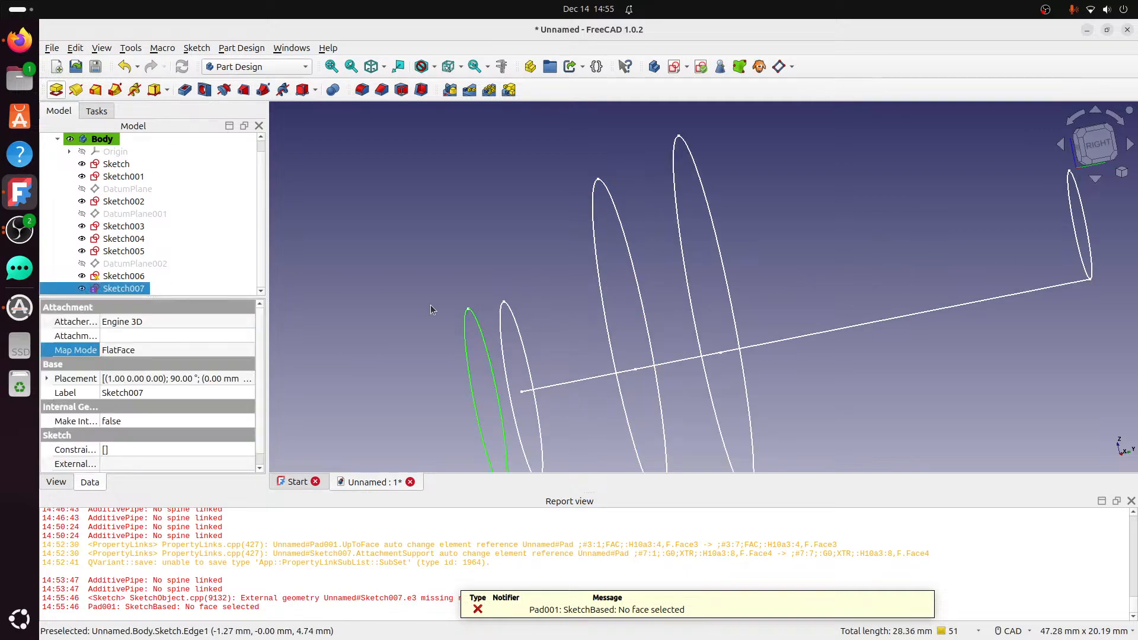
key(Delete)
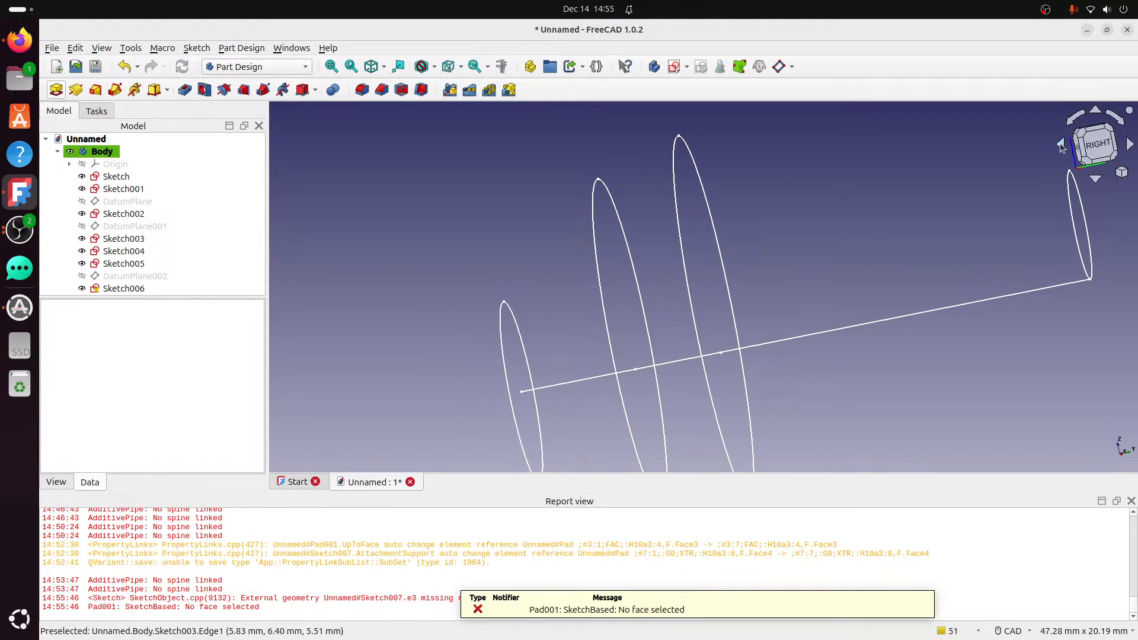
Start an additive pipe using Sketch, the small front ellipse, as the profile and Sketch001 as the sweep path.
click(1078, 133)
scroll(902, 251, down, 2)
middle_drag(883, 247, 698, 182)
click(125, 177)
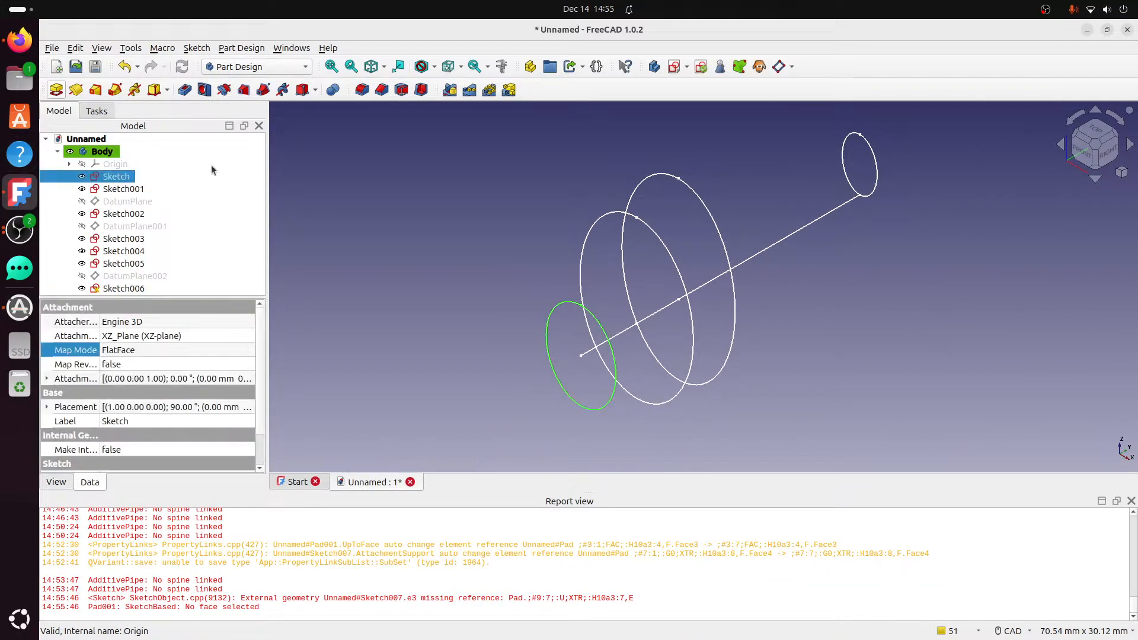
click(115, 89)
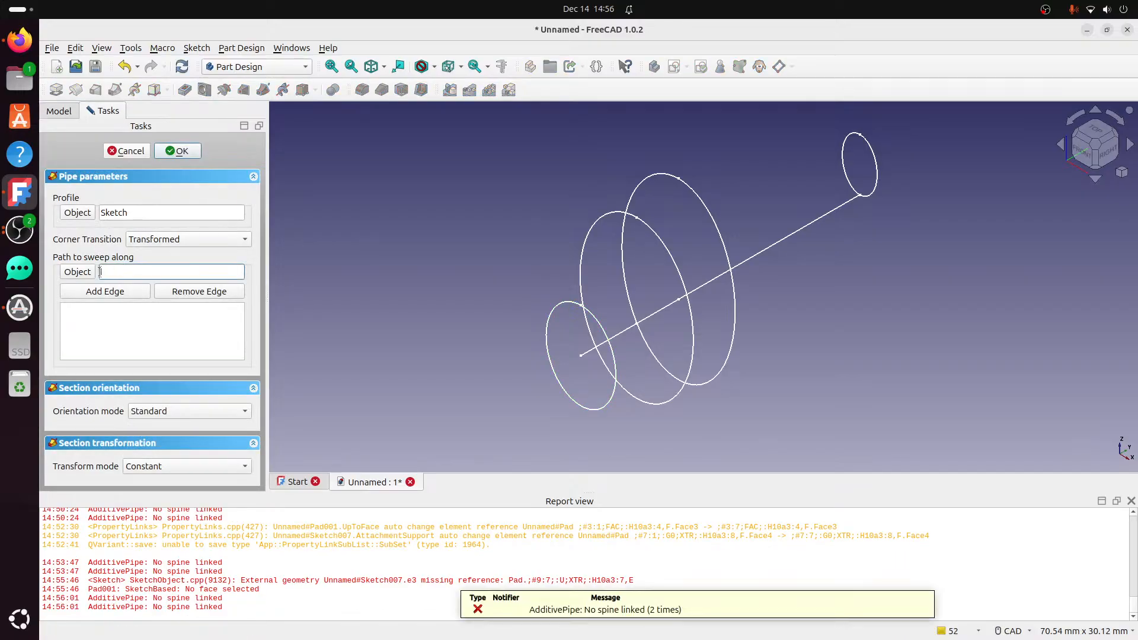
click(77, 272)
click(634, 326)
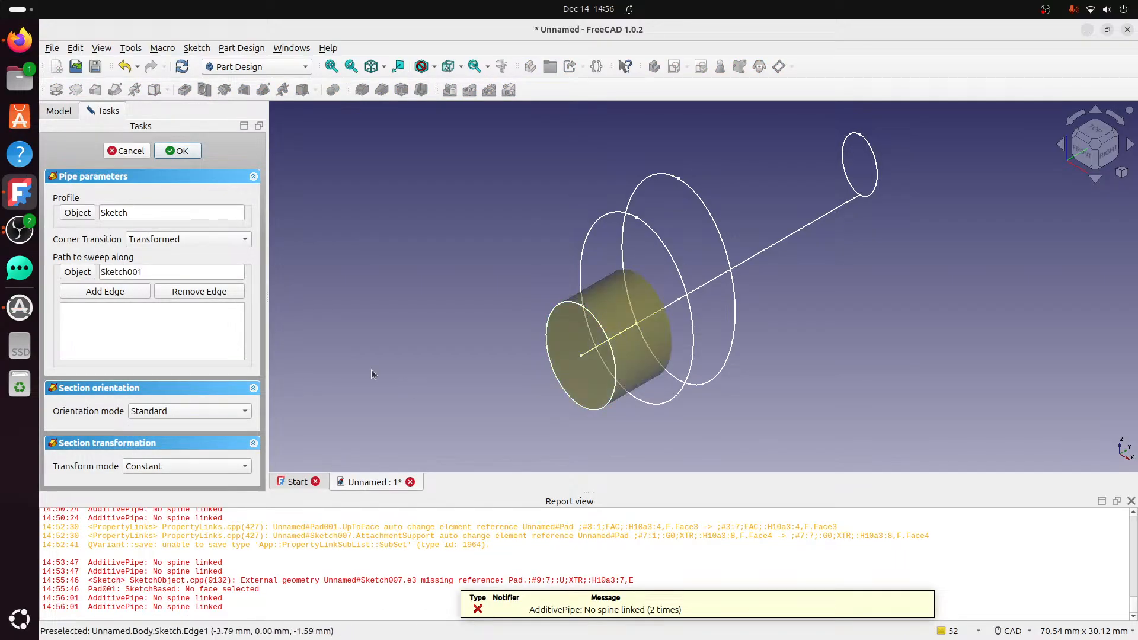
Make the pipe Multisection with Fixed orientation, add Sketch003 as its section, and accept the feature.
click(178, 466)
click(154, 480)
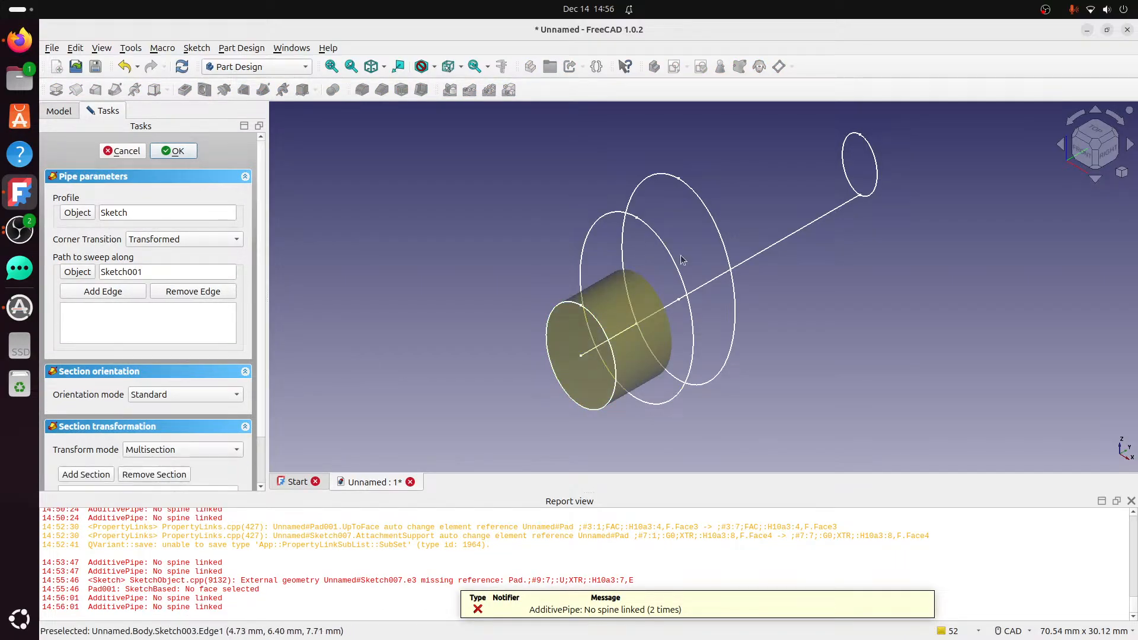
scroll(166, 395, down, 1)
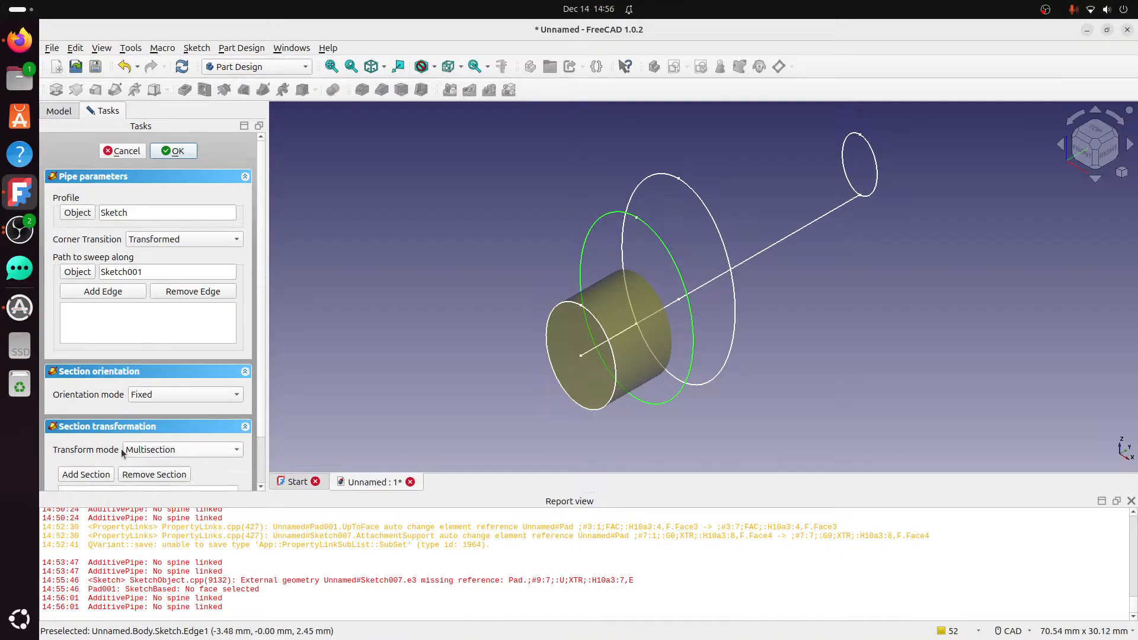
scroll(178, 409, down, 2)
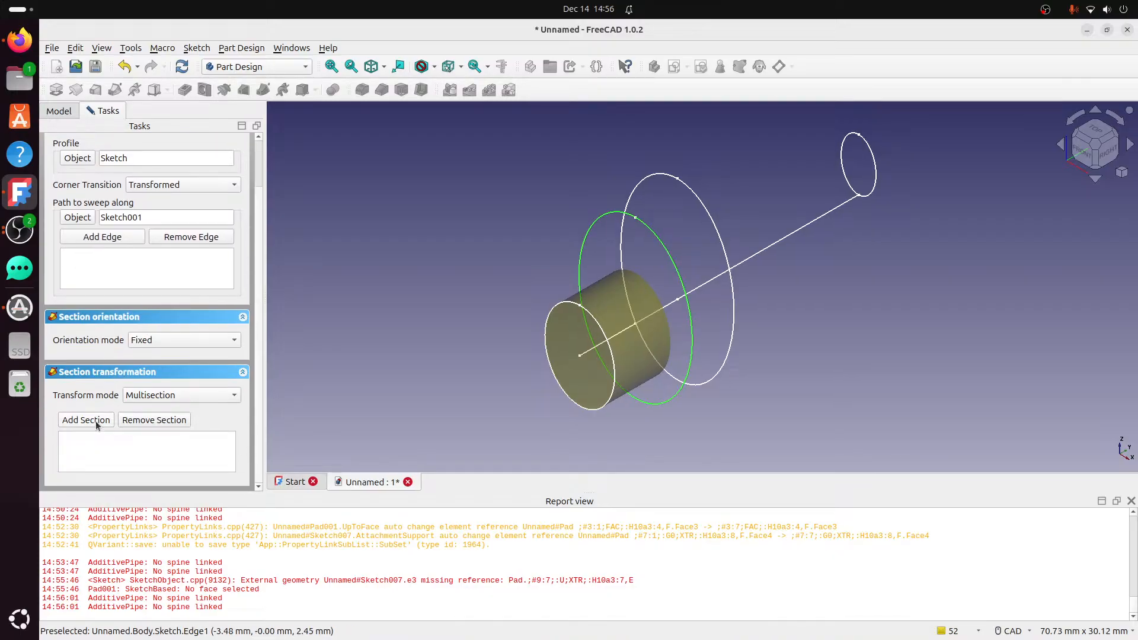
click(89, 420)
click(665, 256)
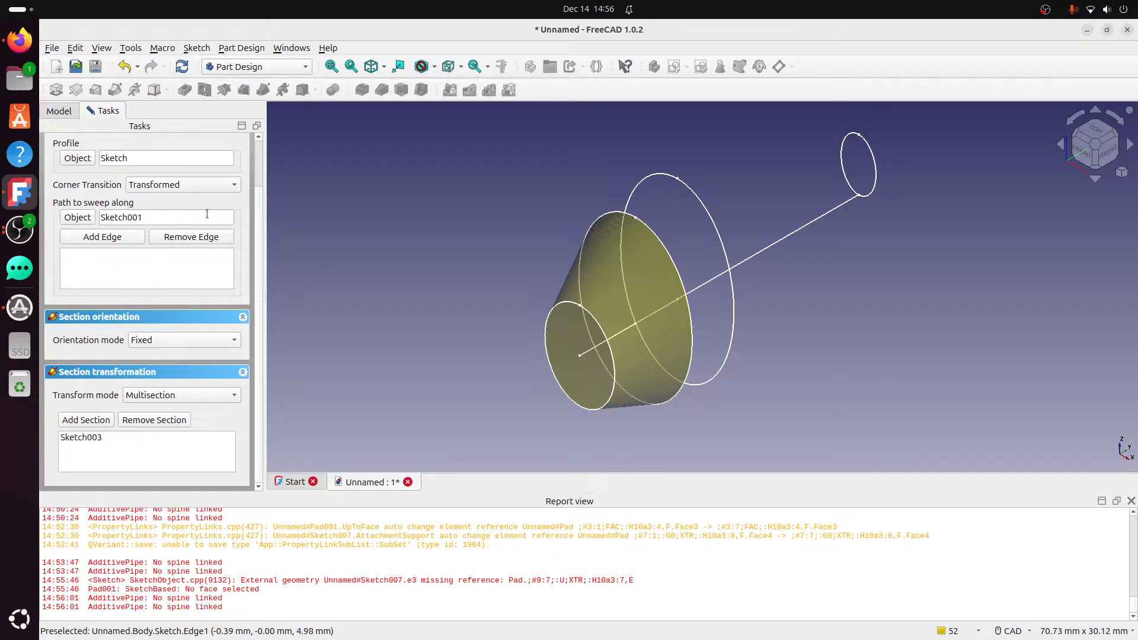
scroll(254, 208, up, 2)
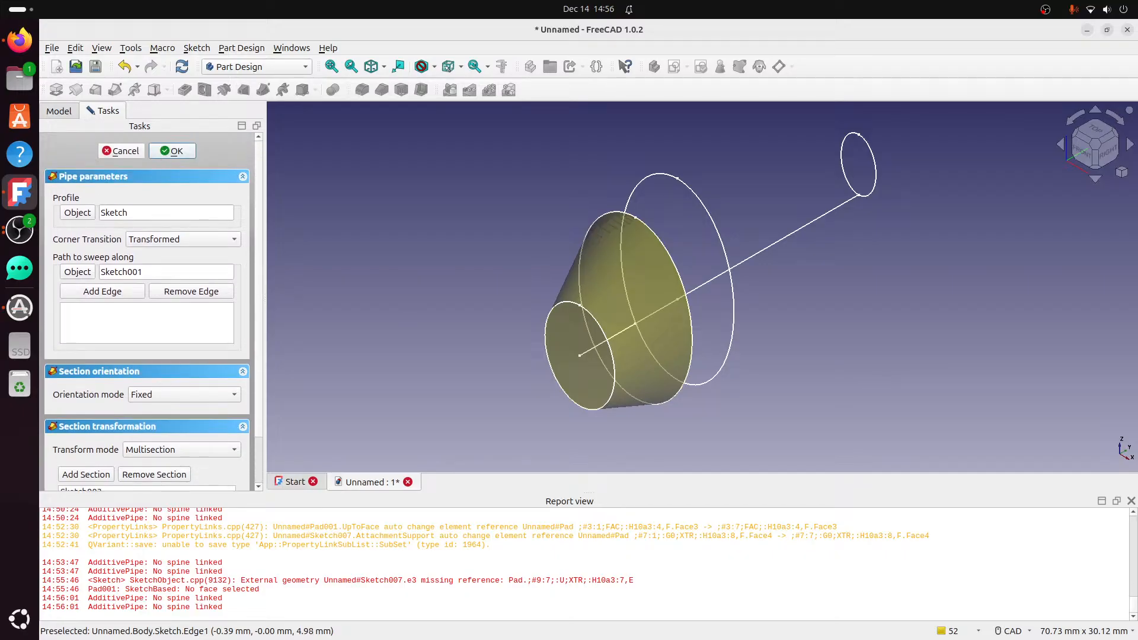
click(169, 153)
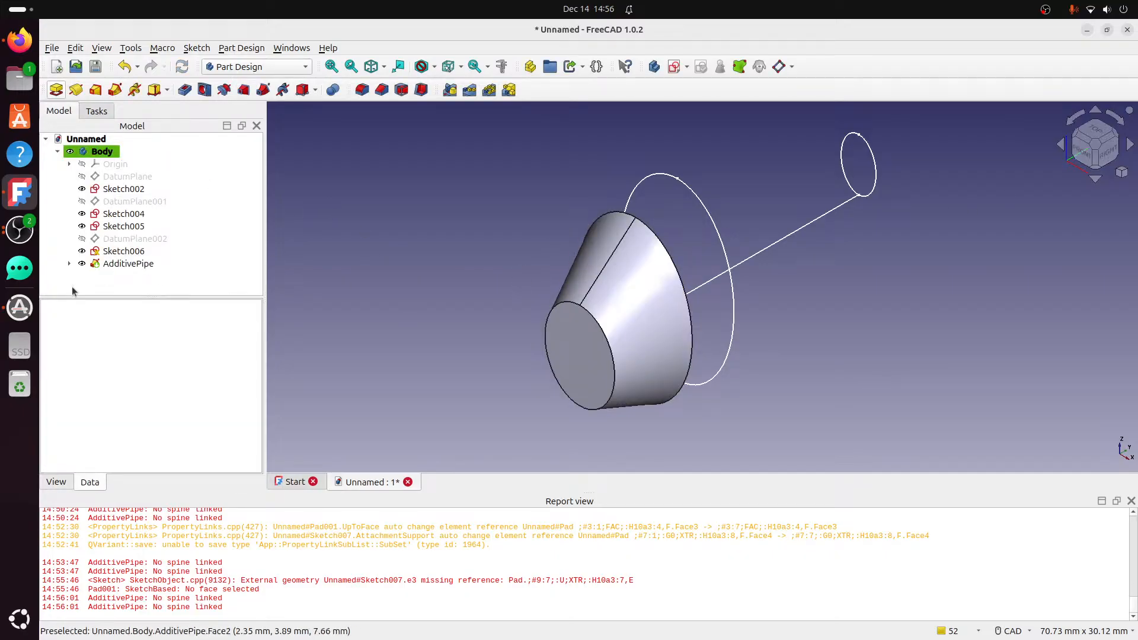
Make Sketch003, nested under the first additive pipe, visible again.
click(69, 264)
scroll(256, 276, down, 1)
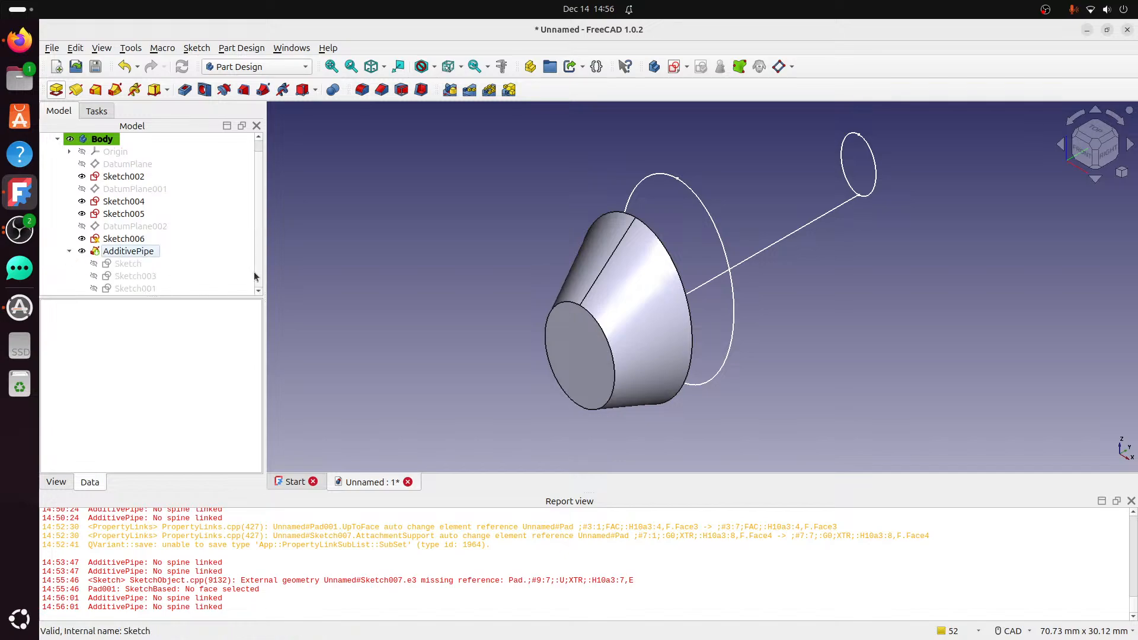
double_click(143, 275)
middle_drag(702, 332, 575, 359)
click(151, 151)
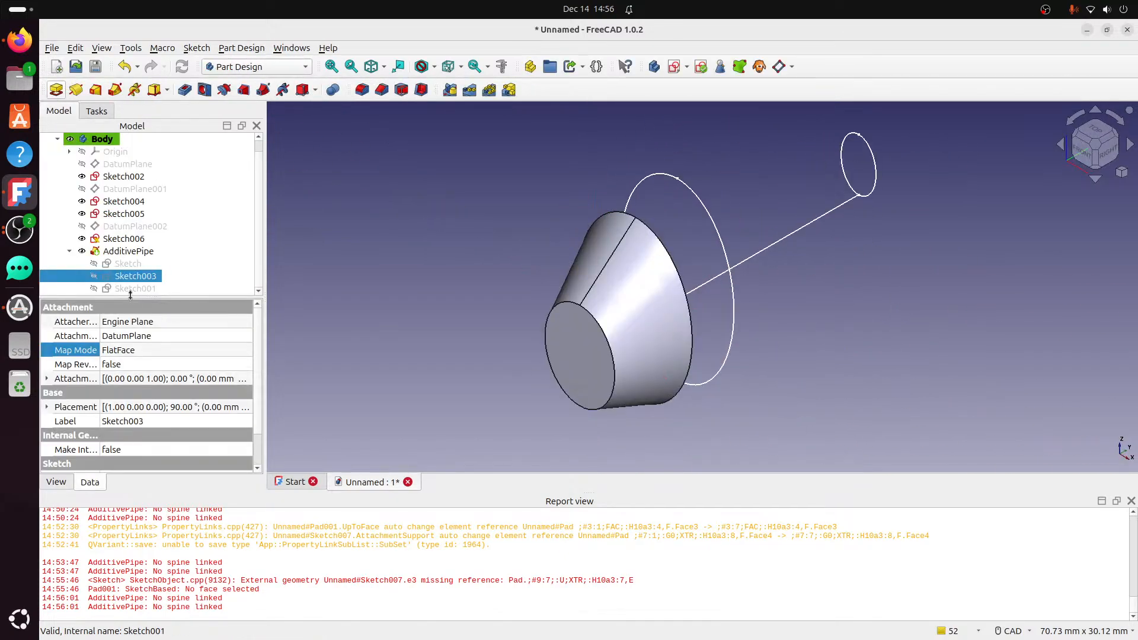
key(space)
click(522, 172)
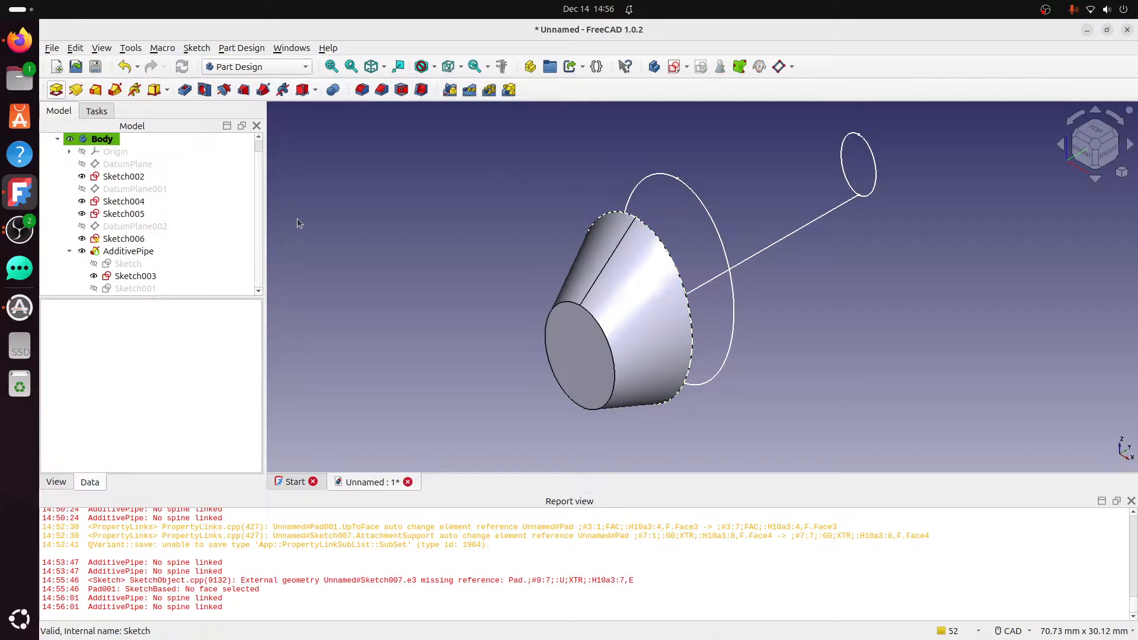
Start a second additive pipe with Sketch003 as the profile and Sketch002 as the sweep path.
click(168, 277)
click(115, 92)
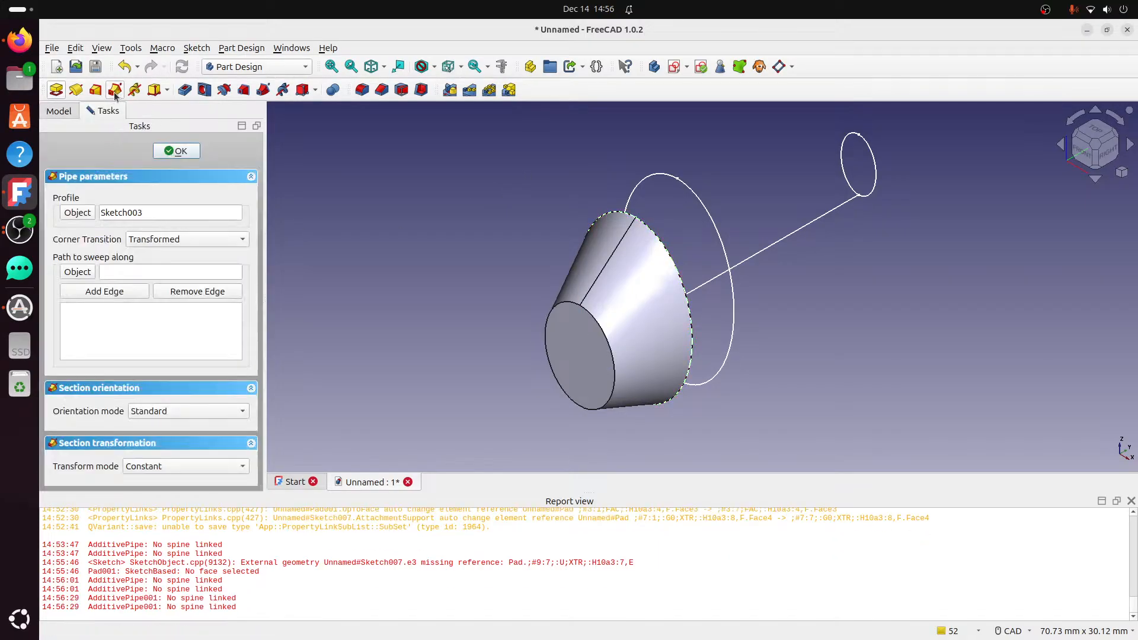
middle_drag(645, 283, 697, 277)
click(631, 296)
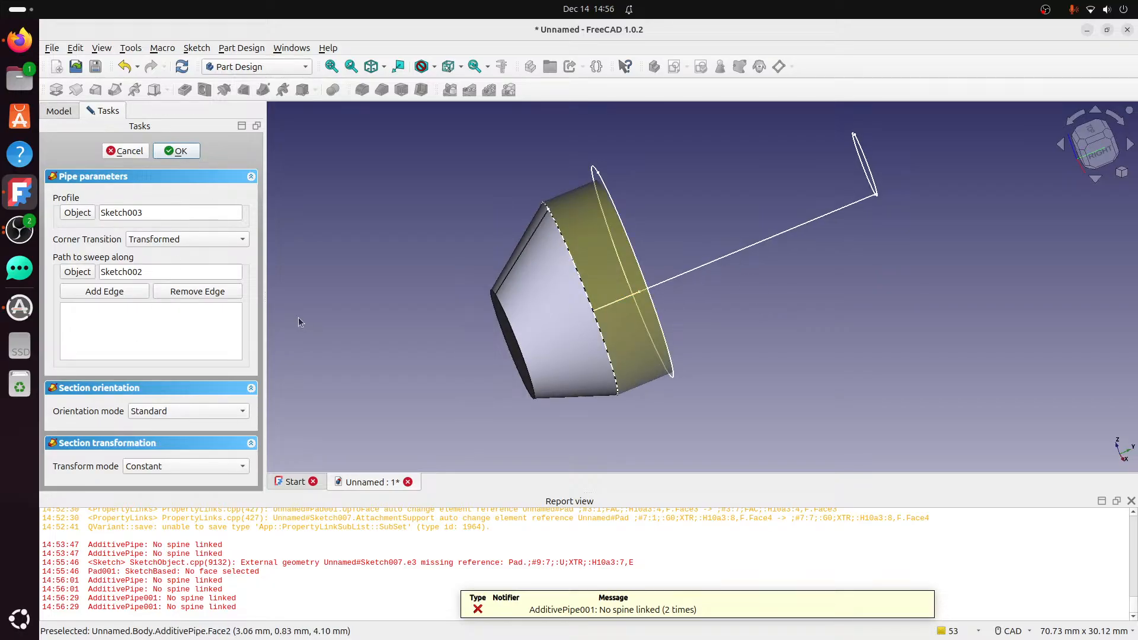
Set the second pipe's transform mode to Multisection, add Sketch004 as its section, and accept the feature.
click(208, 465)
click(200, 481)
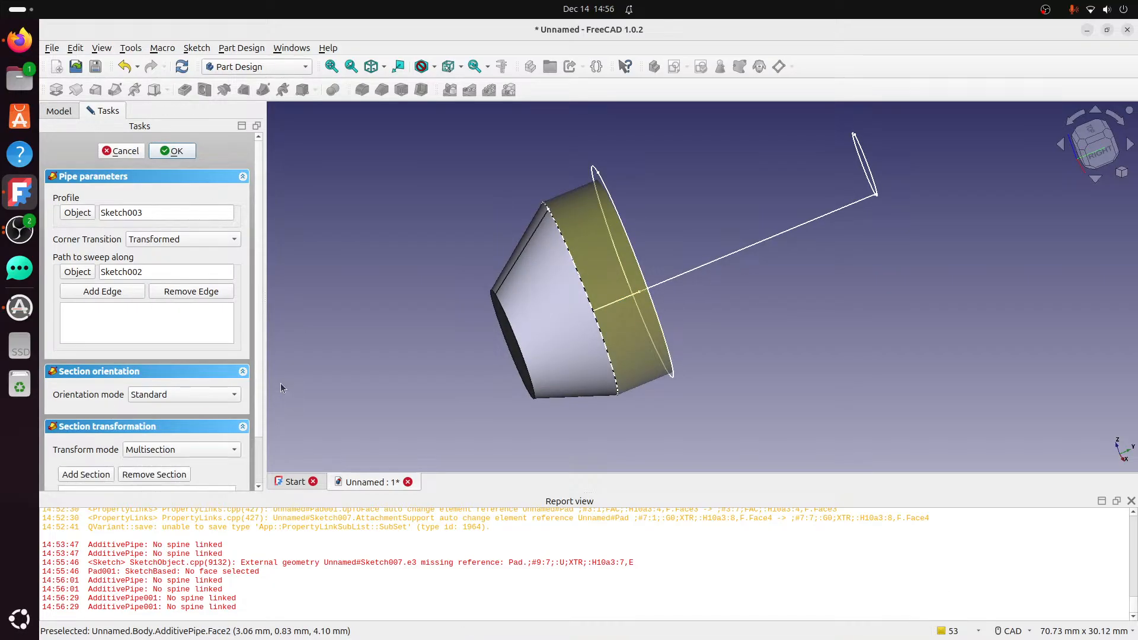
scroll(260, 394, down, 3)
click(82, 421)
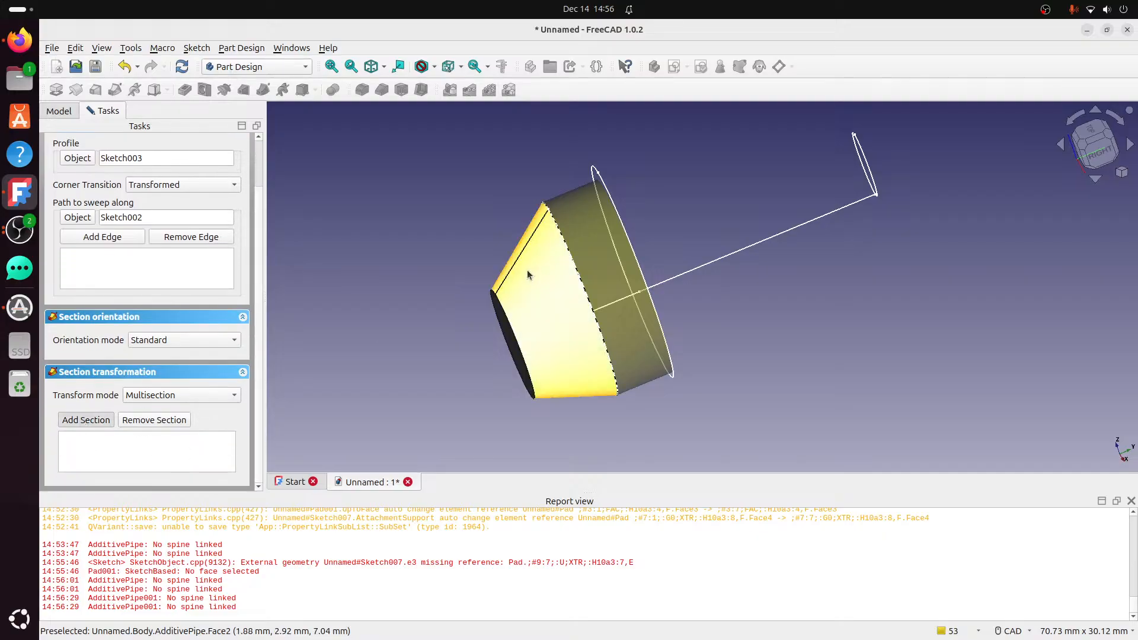
click(589, 185)
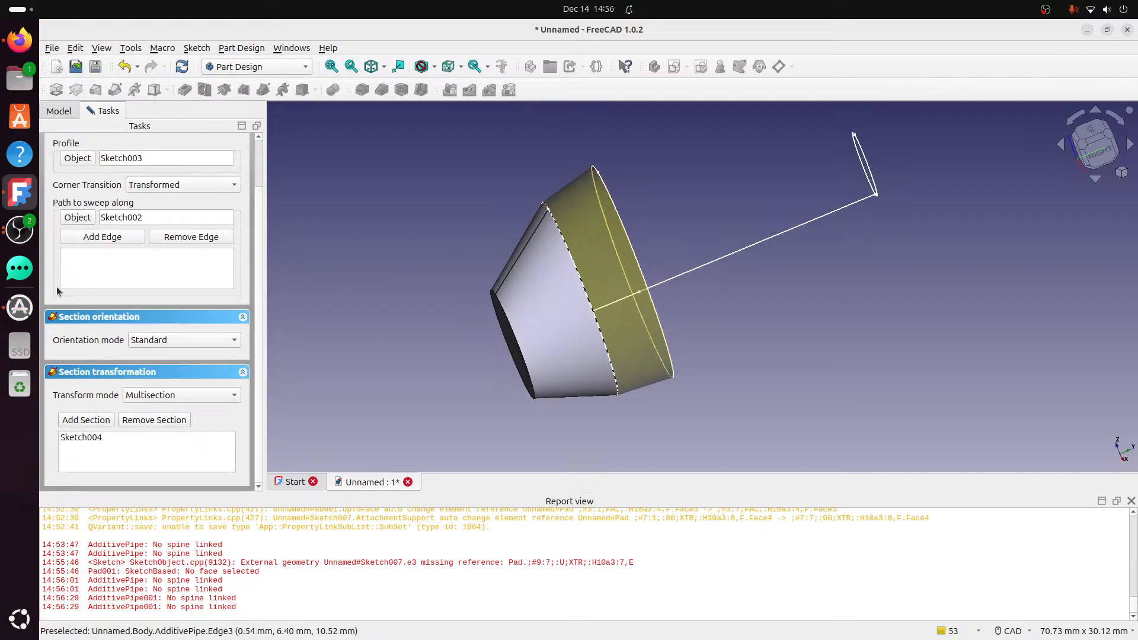
scroll(257, 245, up, 3)
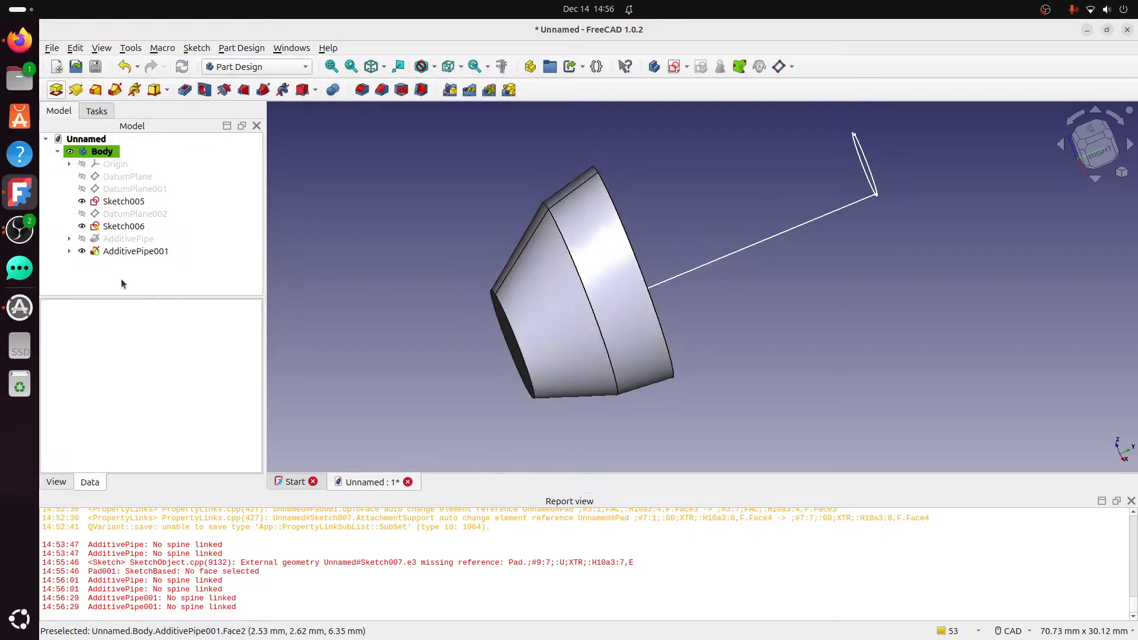
Make Sketch004, nested under AdditivePipe001, visible again.
click(69, 250)
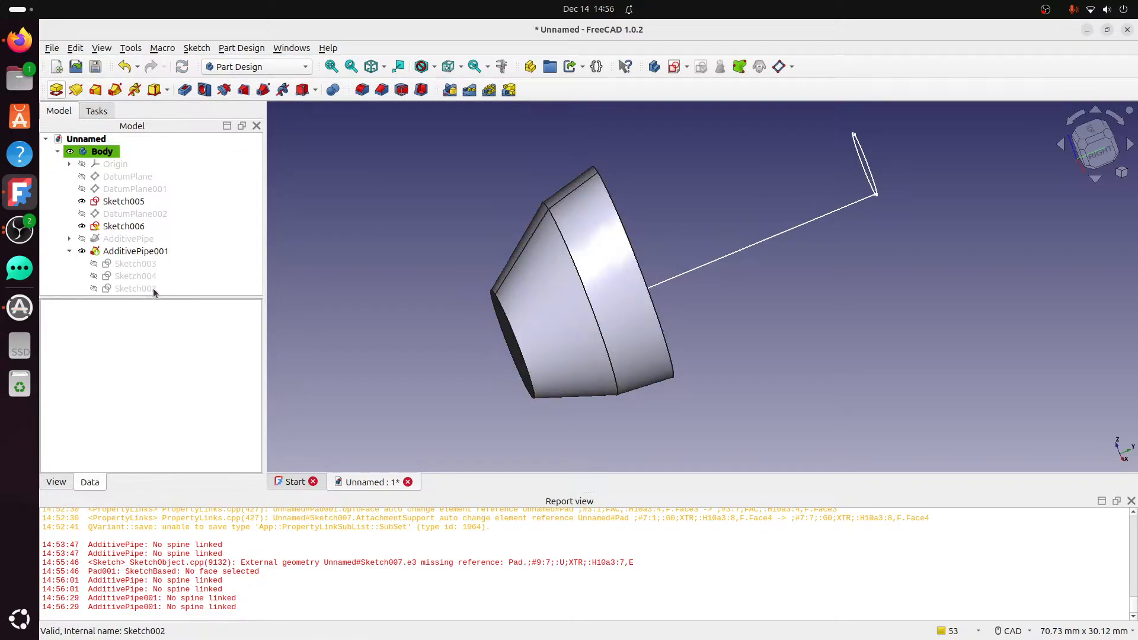
click(153, 288)
click(149, 276)
key(space)
click(805, 156)
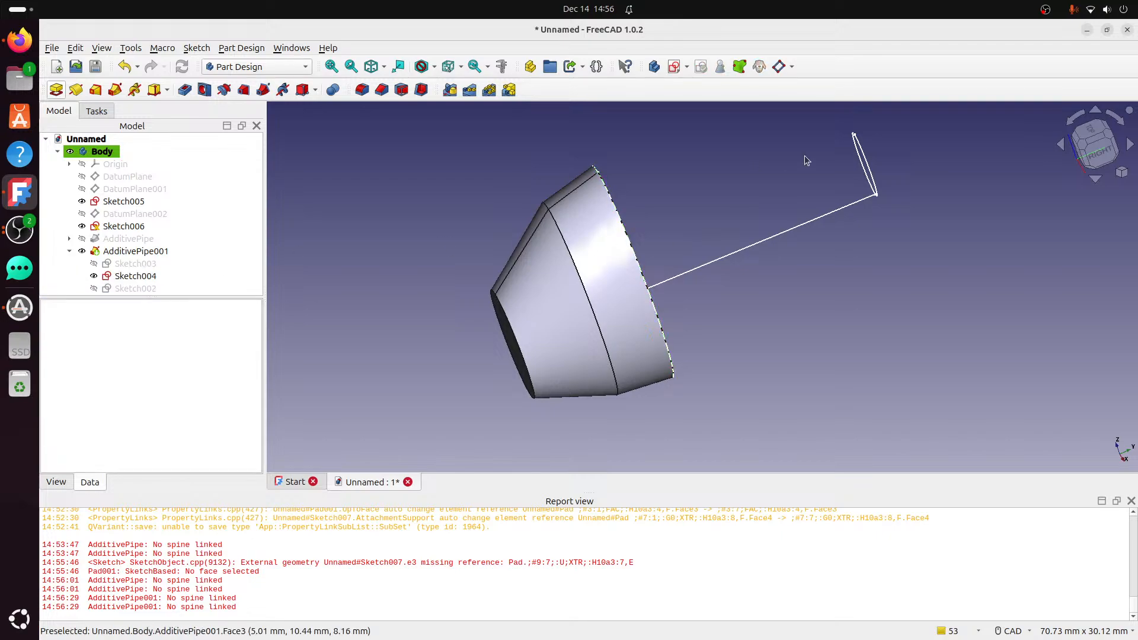
Start a third additive pipe with Sketch004 as the profile and Sketch005 as the sweep path.
mouse_move(806, 160)
middle_down()
mouse_move(775, 191)
mouse_move(796, 211)
middle_up()
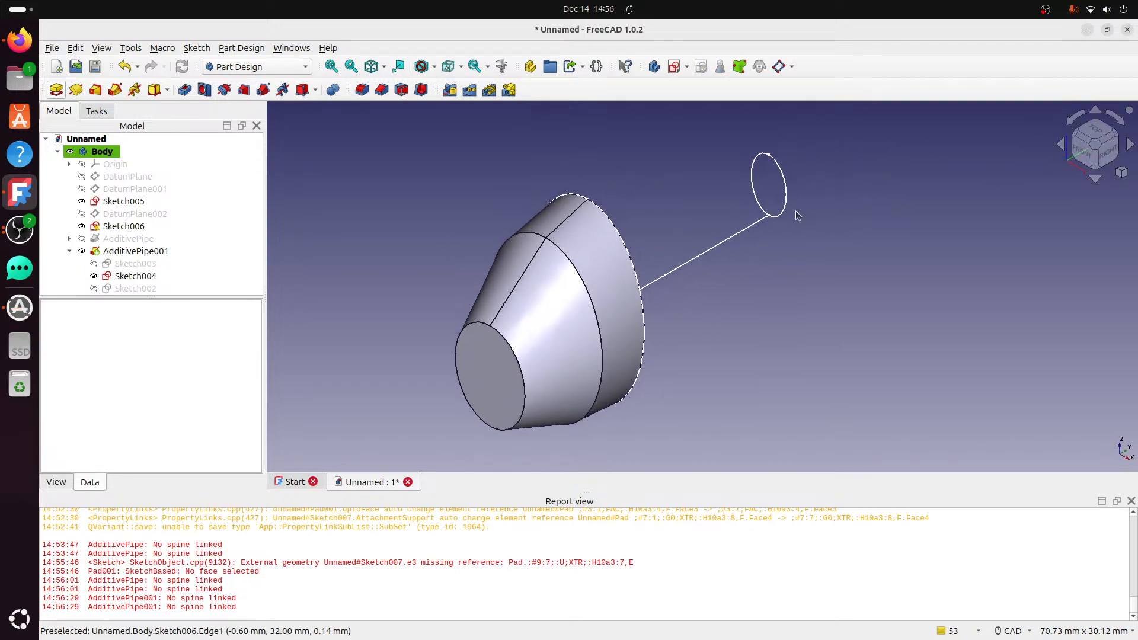
click(1107, 151)
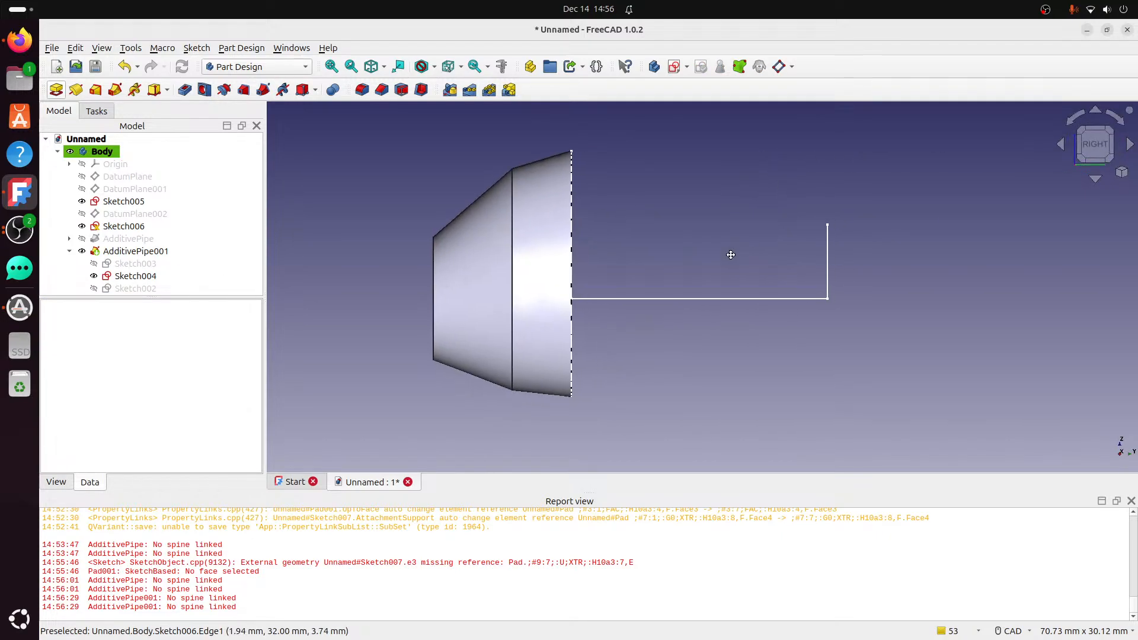
click(148, 276)
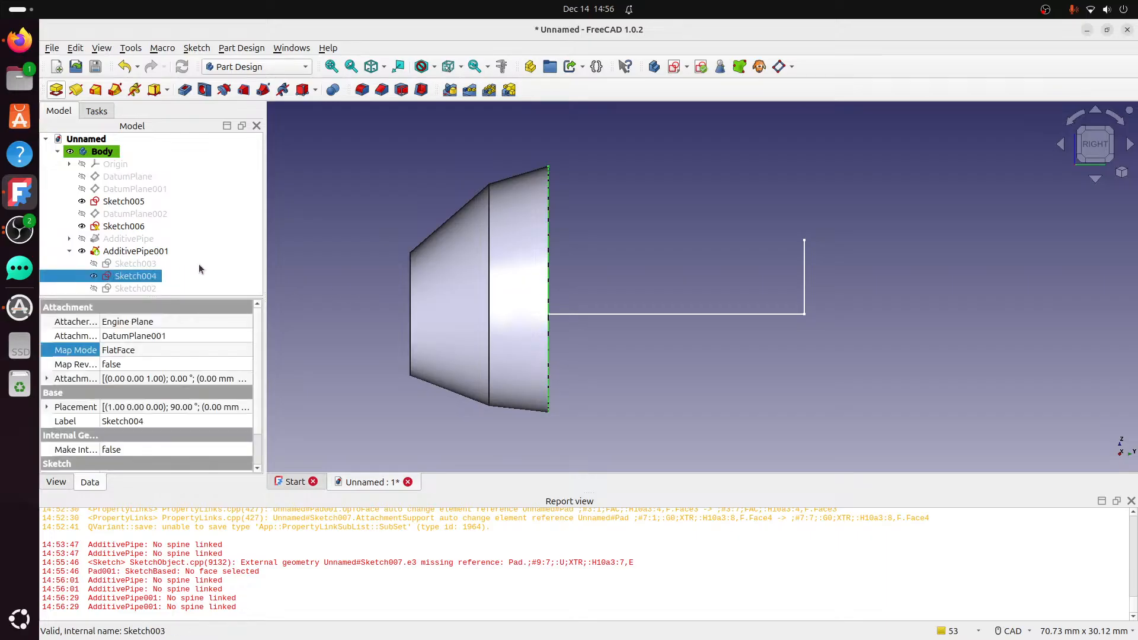
click(118, 94)
click(92, 272)
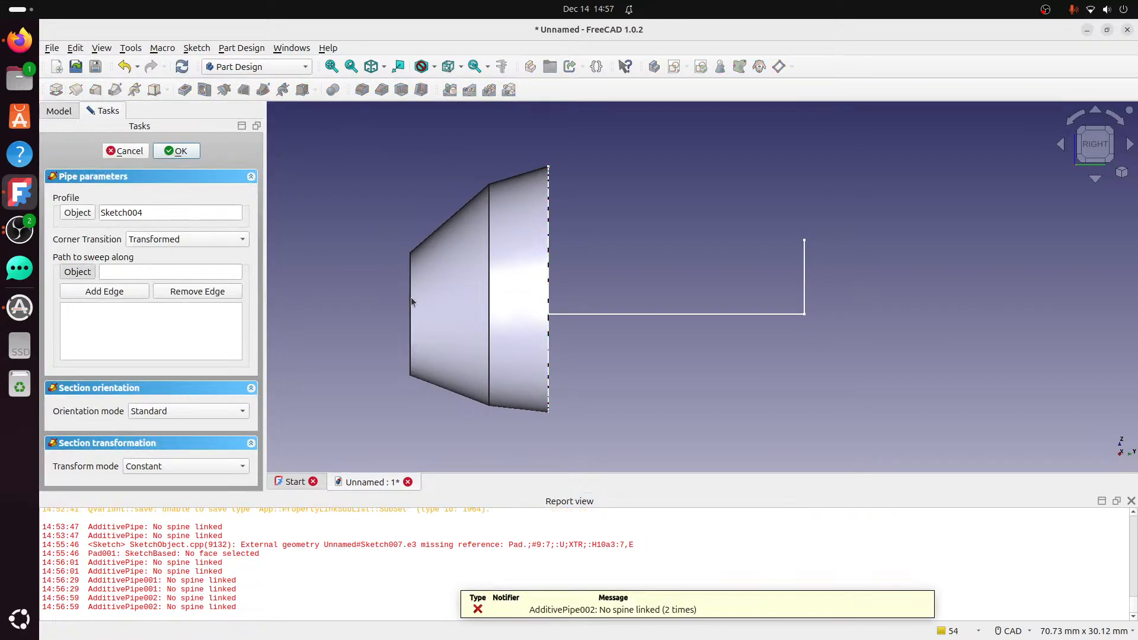
click(594, 313)
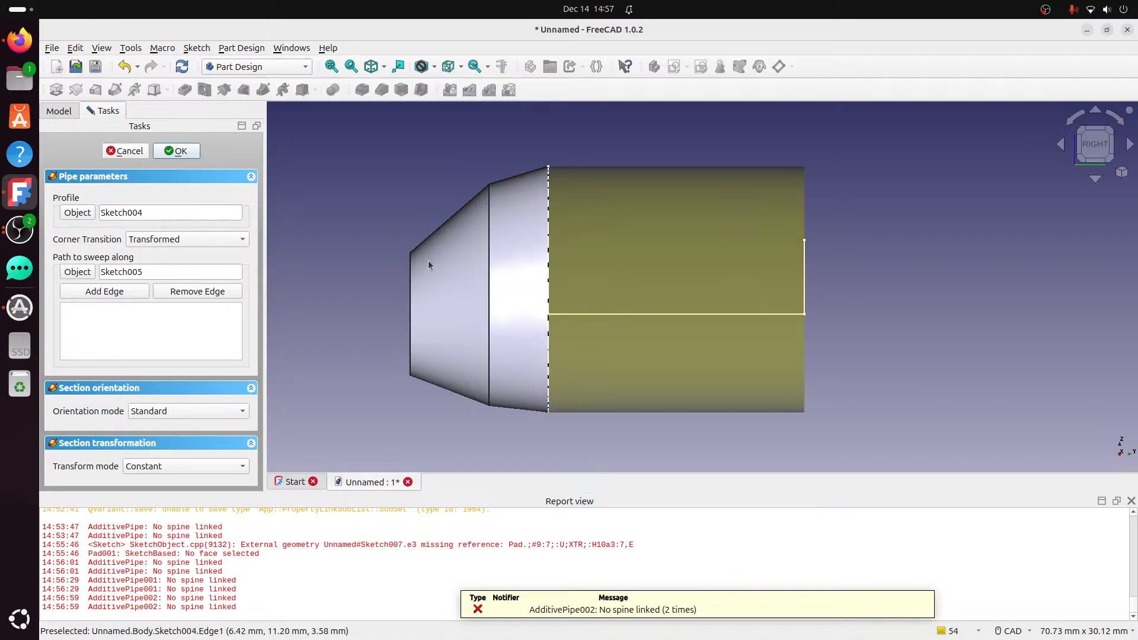
Set the third pipe's transform mode to Multisection, add Sketch006 at the tail end as its section, and accept the feature.
click(157, 467)
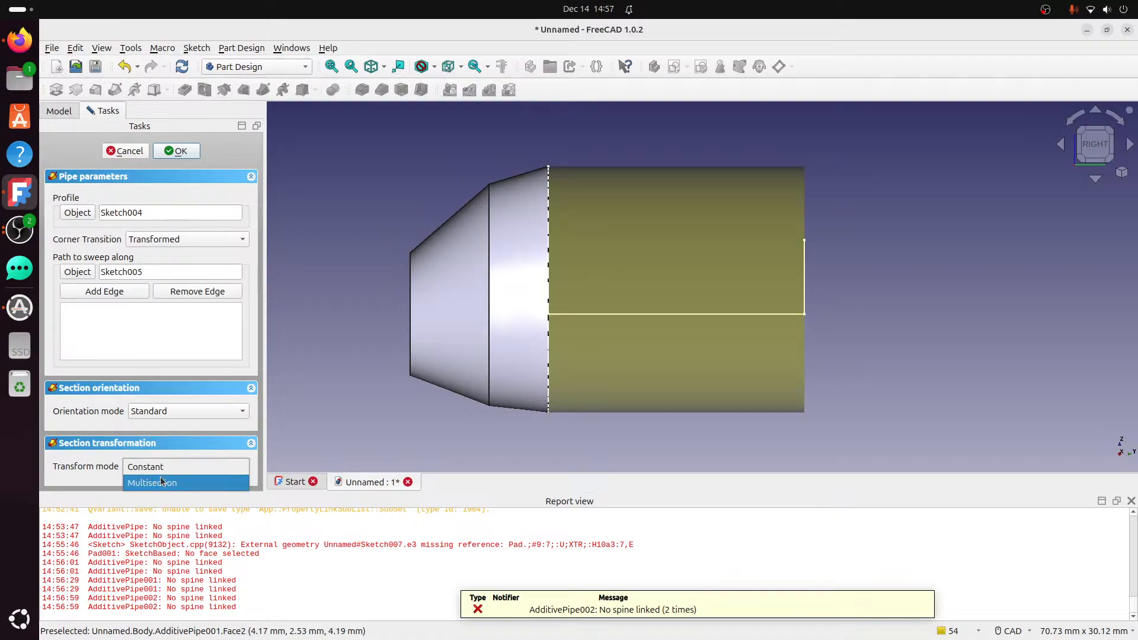
click(152, 483)
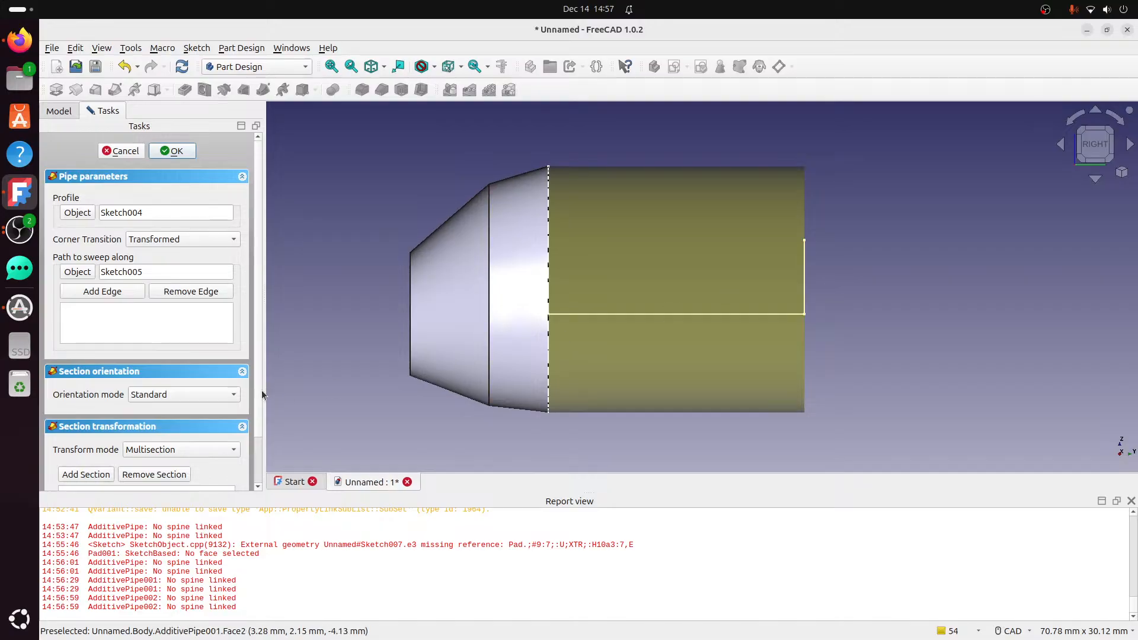
scroll(148, 415, down, 3)
click(86, 420)
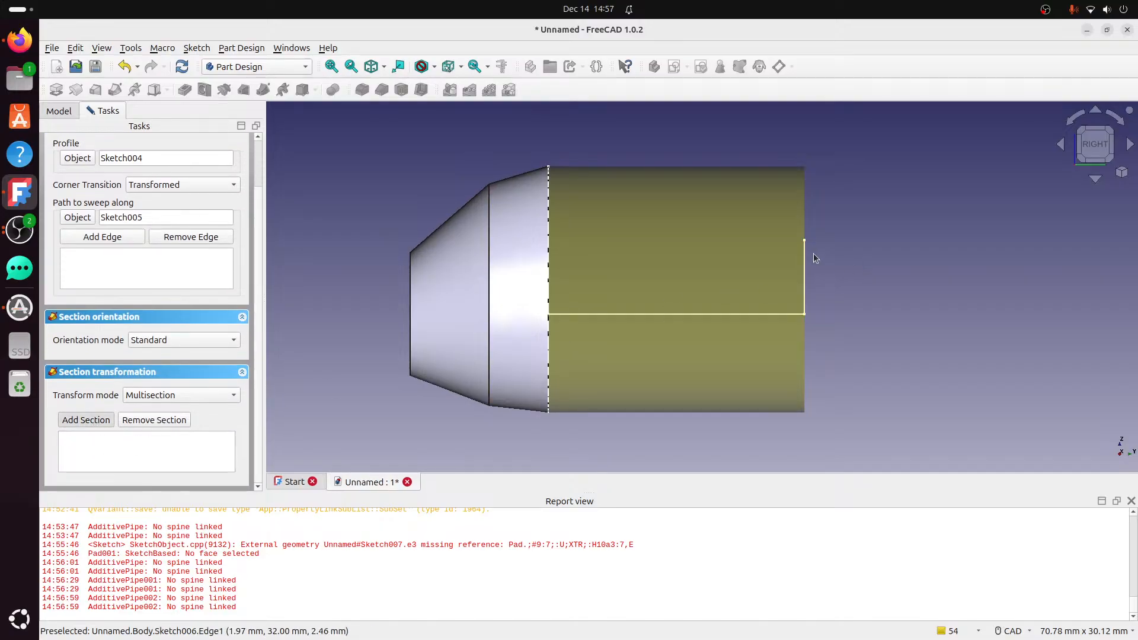
click(805, 253)
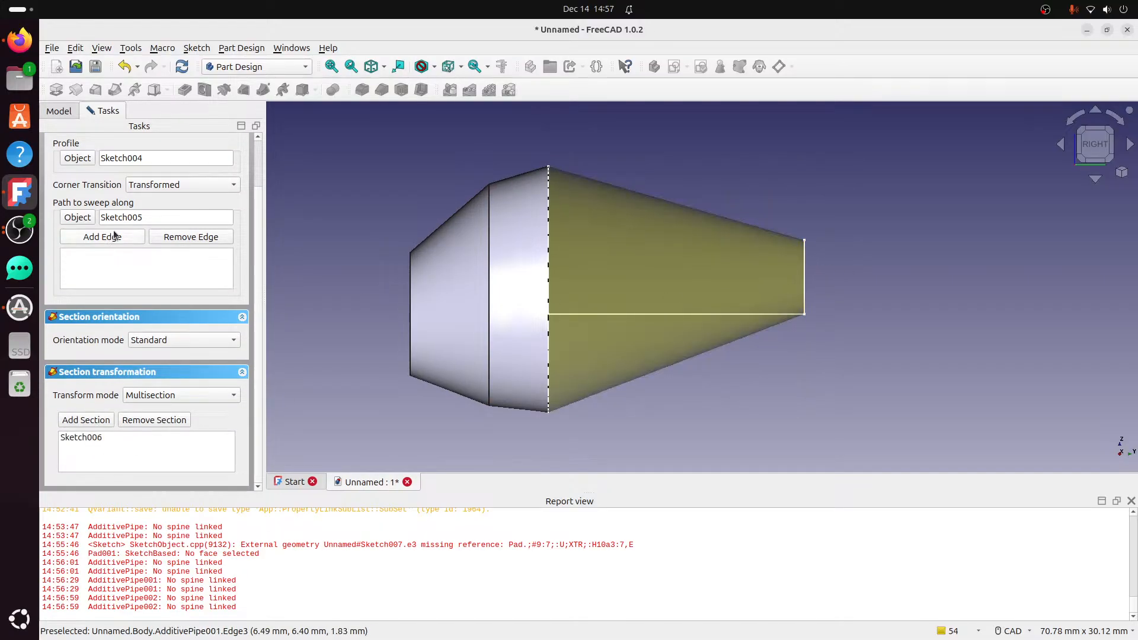
scroll(258, 189, up, 3)
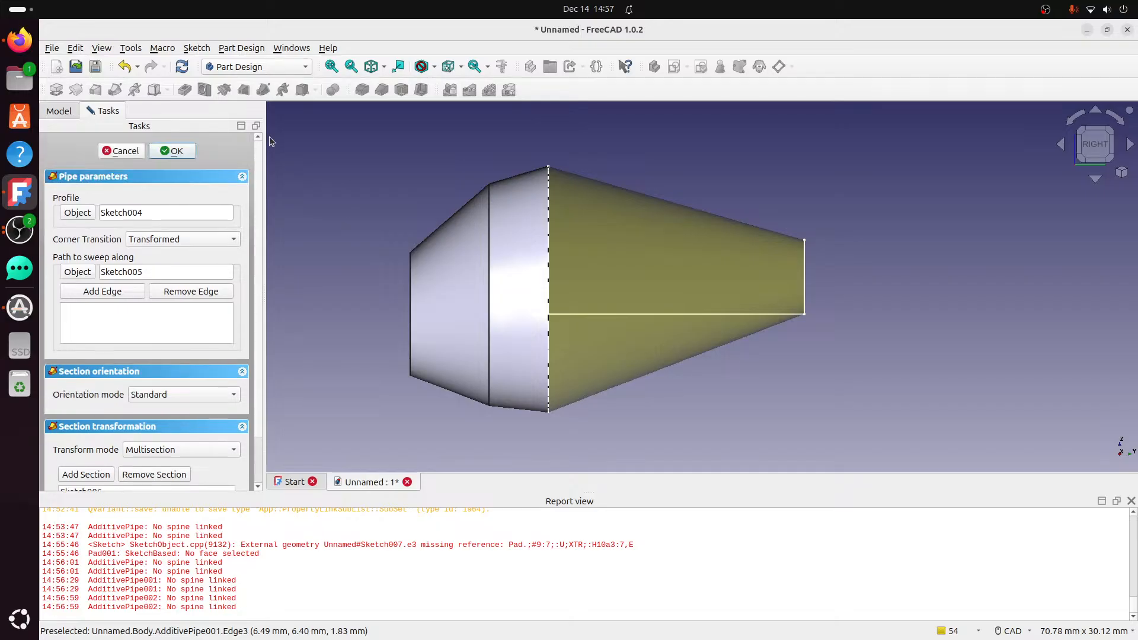
click(172, 151)
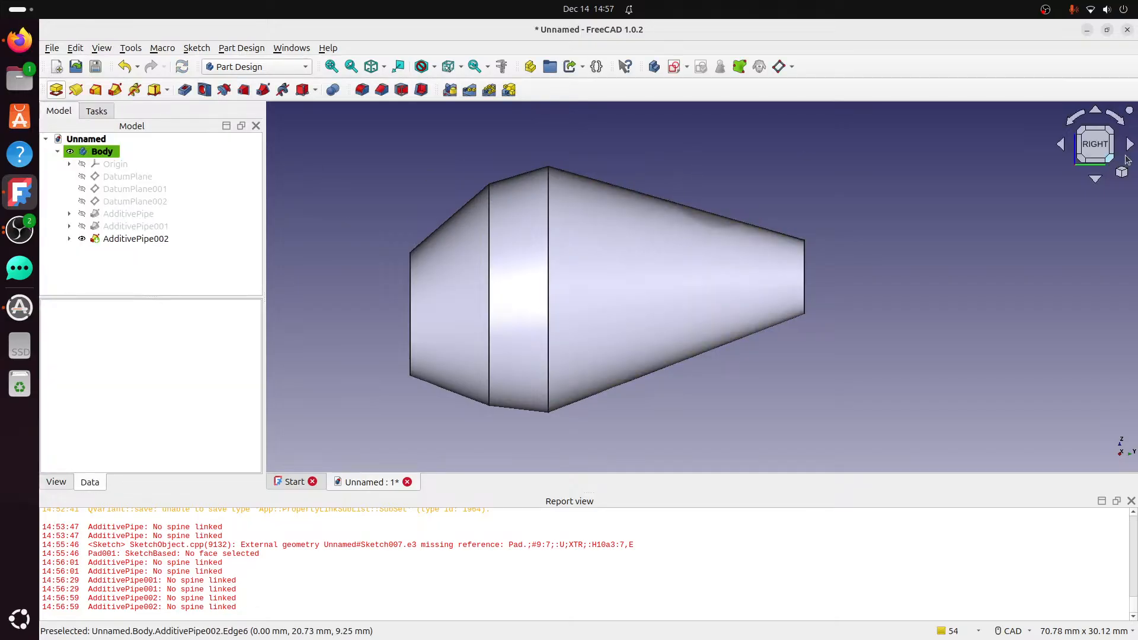
Fillet the body's front seam edge, between the nose section and the middle section, with a 10 mm radius.
click(1080, 130)
middle_drag(733, 230, 820, 143)
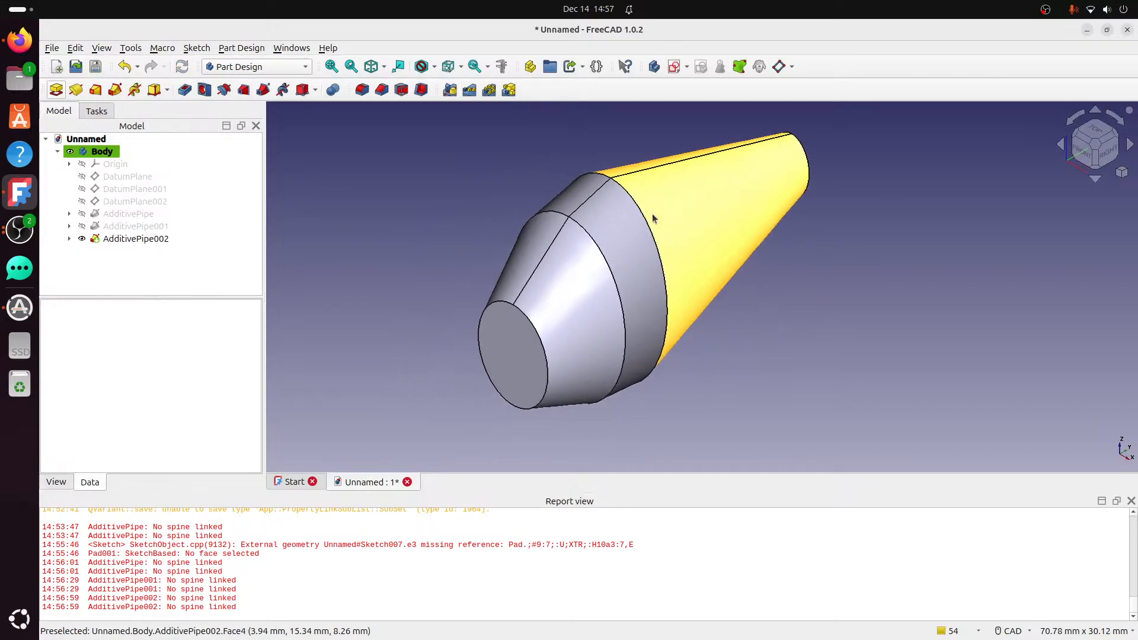
click(1104, 156)
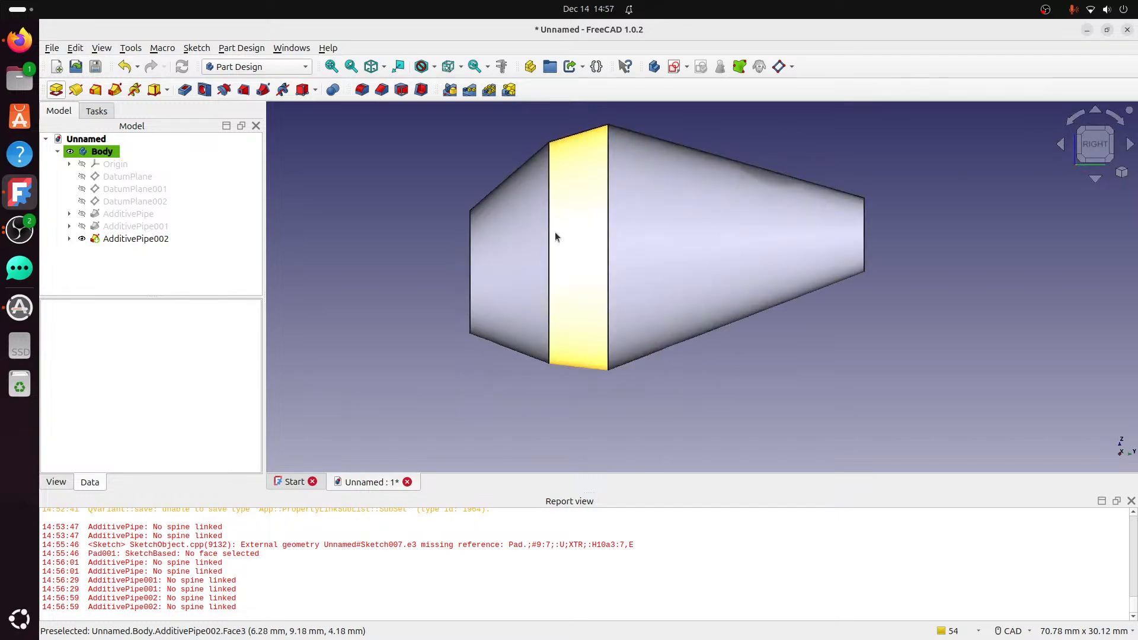
click(547, 170)
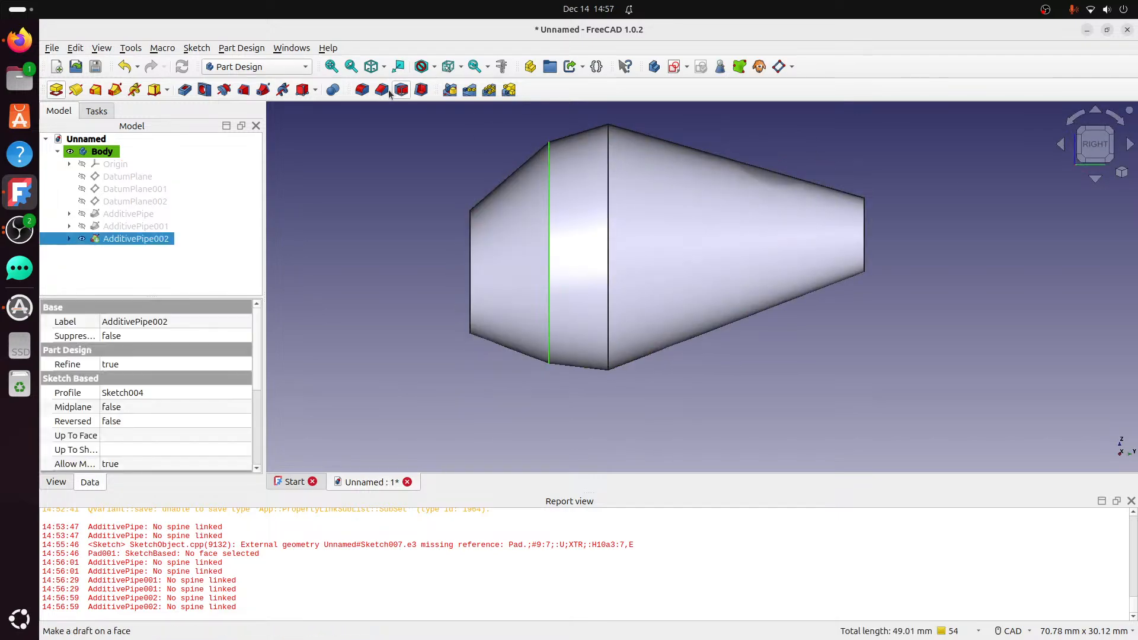
click(361, 89)
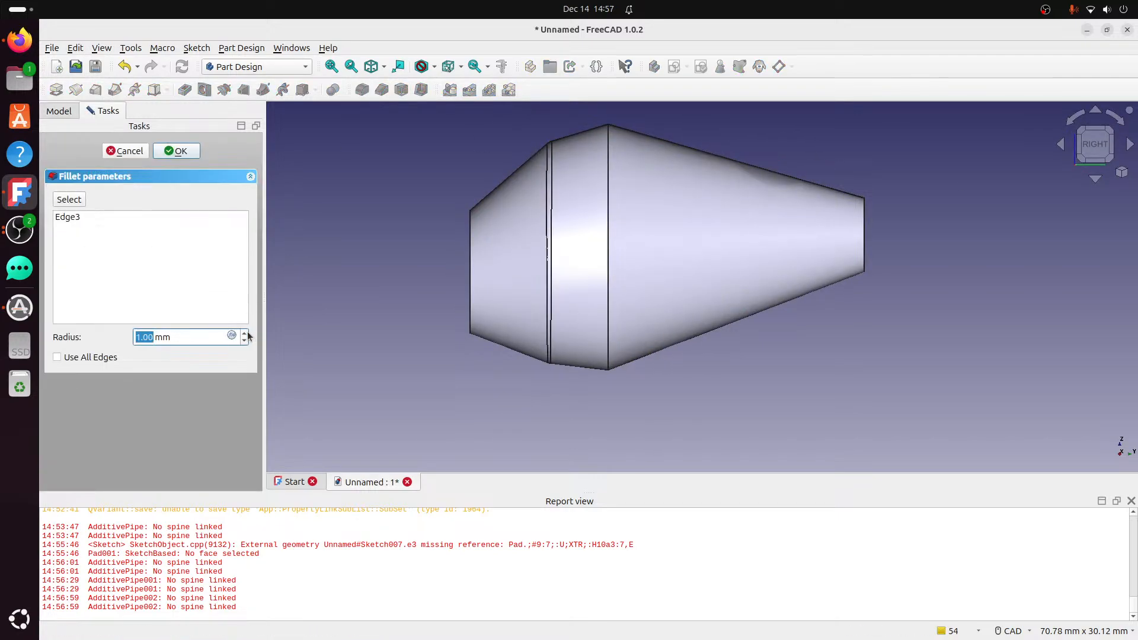
scroll(246, 336, up, 8)
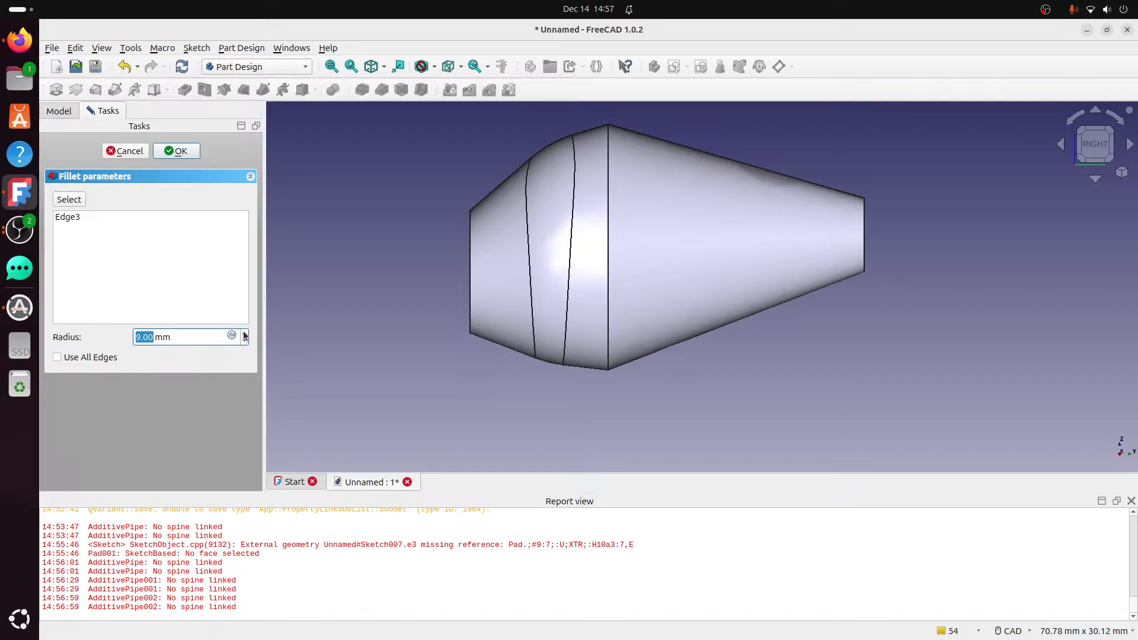
scroll(244, 336, up, 2)
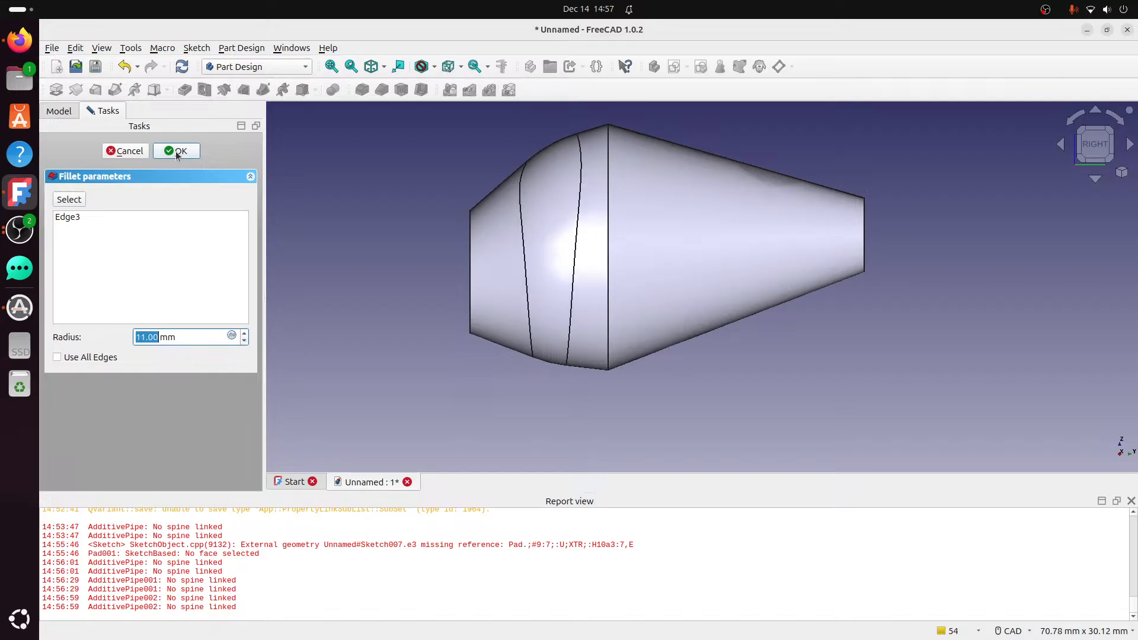
click(244, 340)
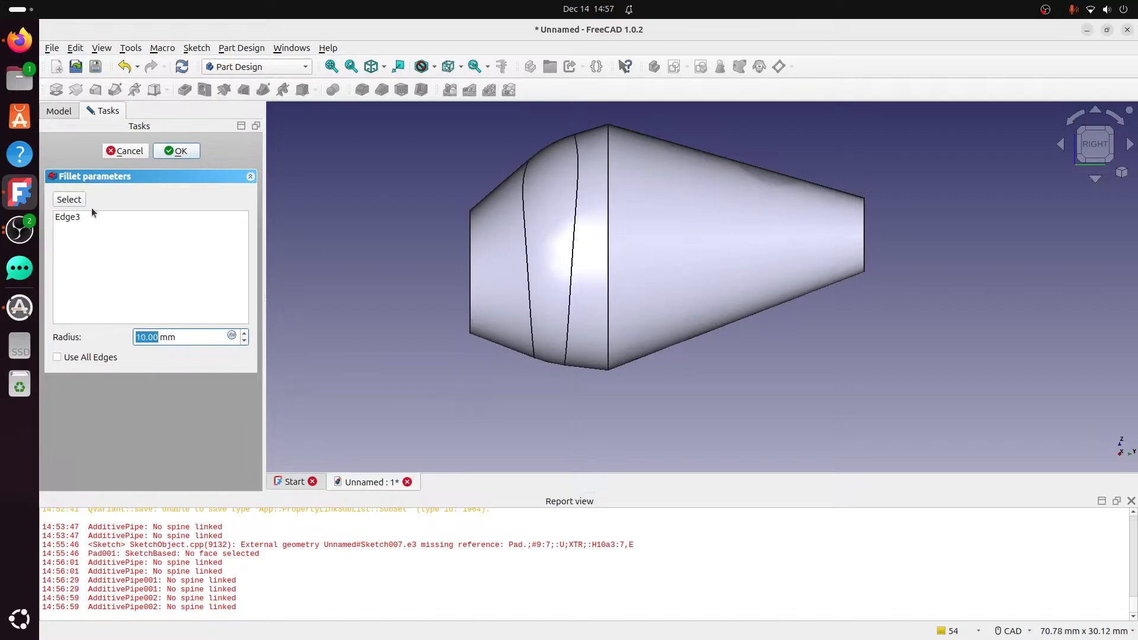
click(168, 151)
Fillet the seam edge between the middle section and the long tail taper with a 9 mm radius.
click(607, 139)
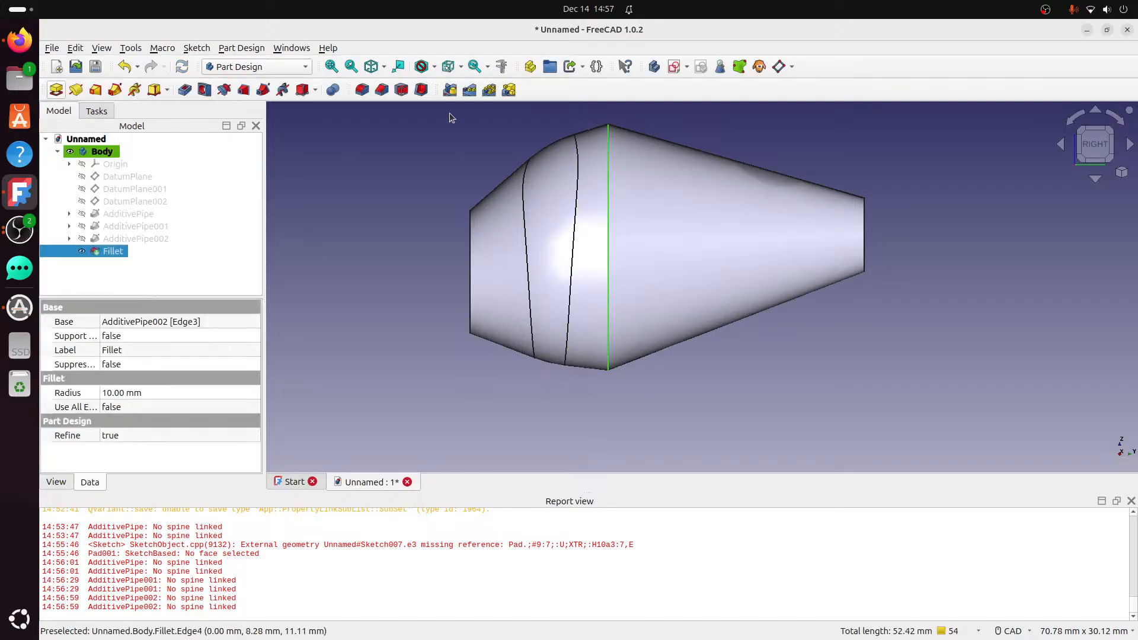
click(362, 90)
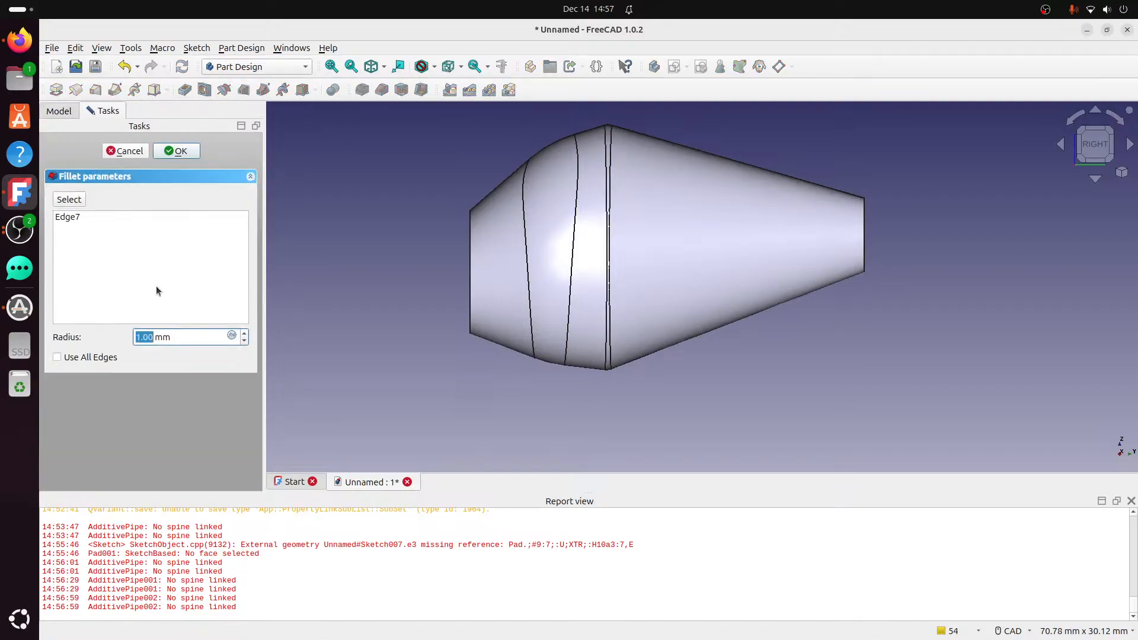
click(244, 334)
click(245, 334)
click(245, 334)
click(245, 334)
click(244, 334)
click(245, 334)
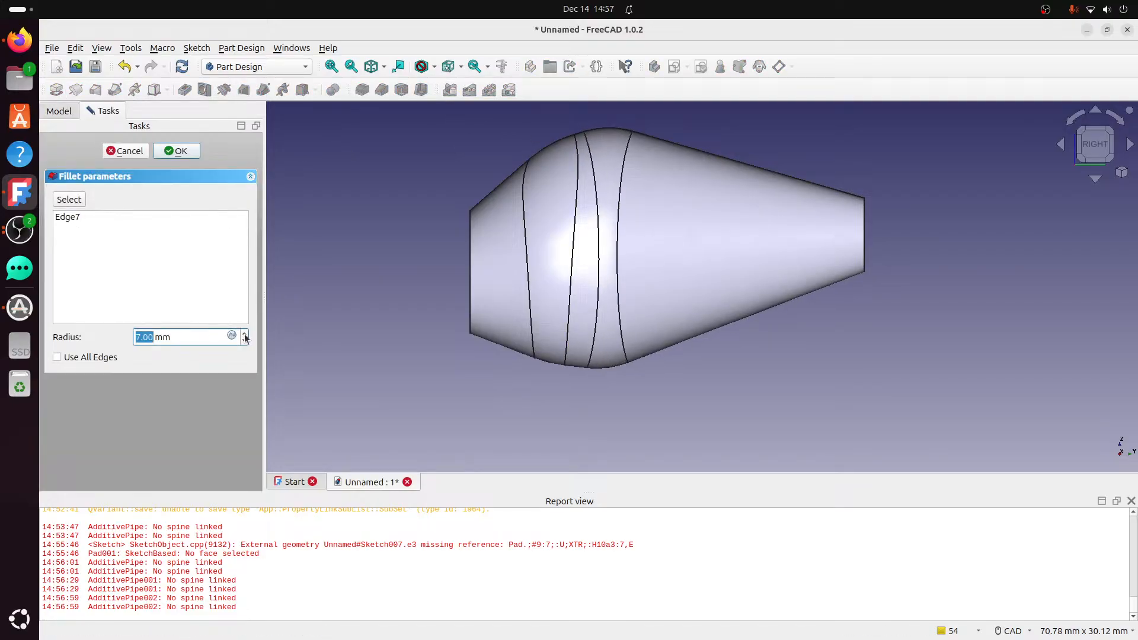
click(245, 335)
click(244, 335)
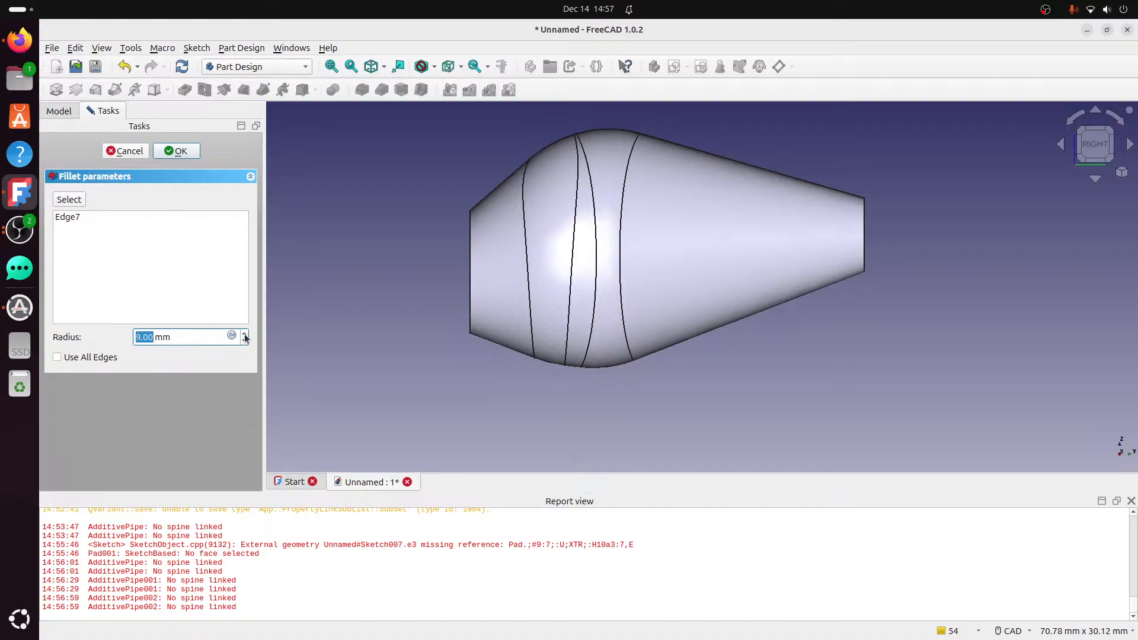
click(177, 151)
Fillet the edge around the flat nose face with a 3 mm radius.
middle_drag(823, 137, 776, 168)
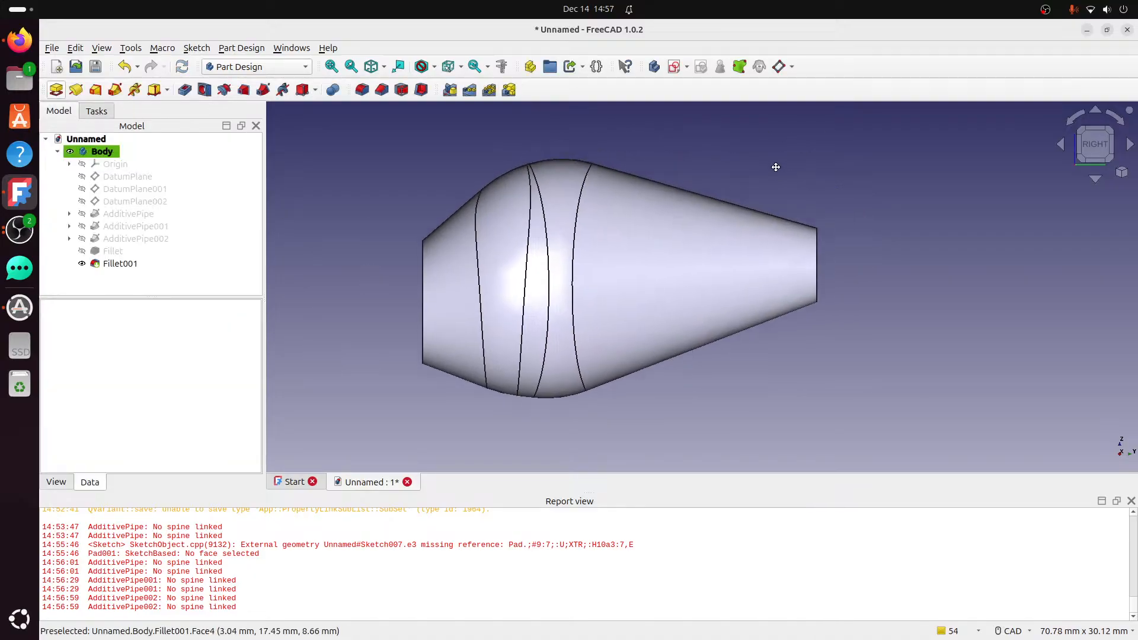
middle_drag(531, 257, 494, 271)
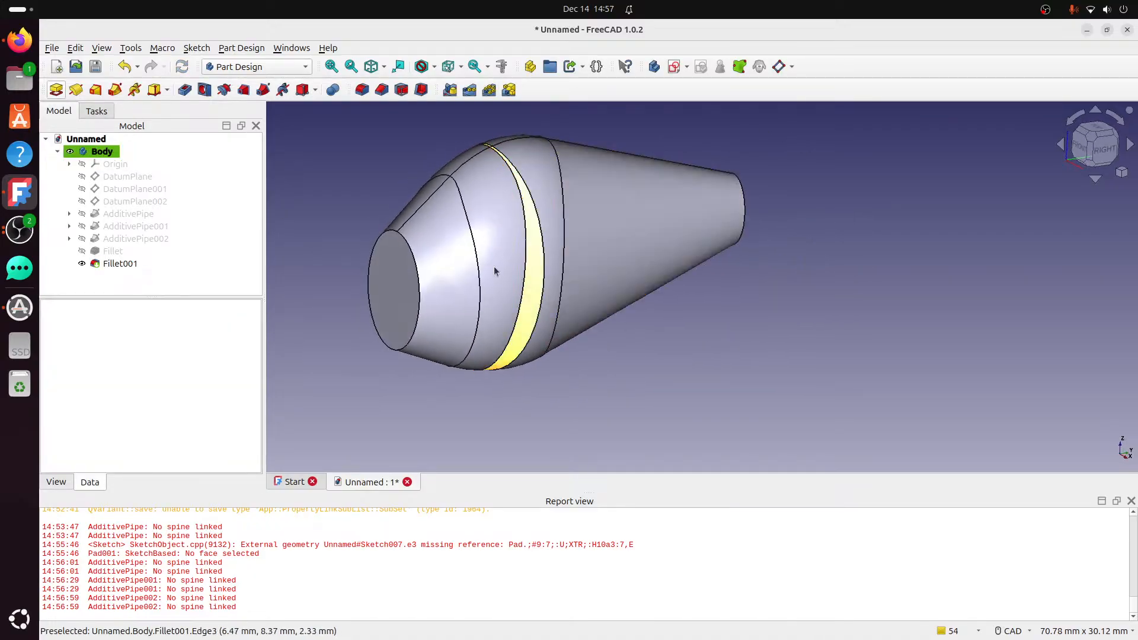
click(414, 256)
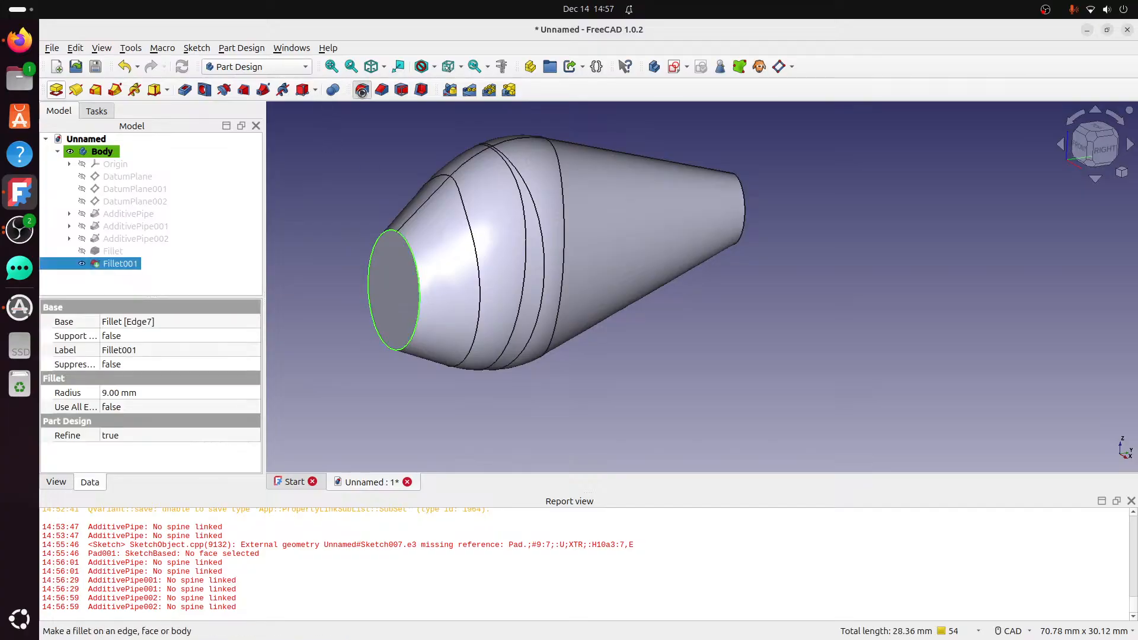
click(363, 89)
click(245, 333)
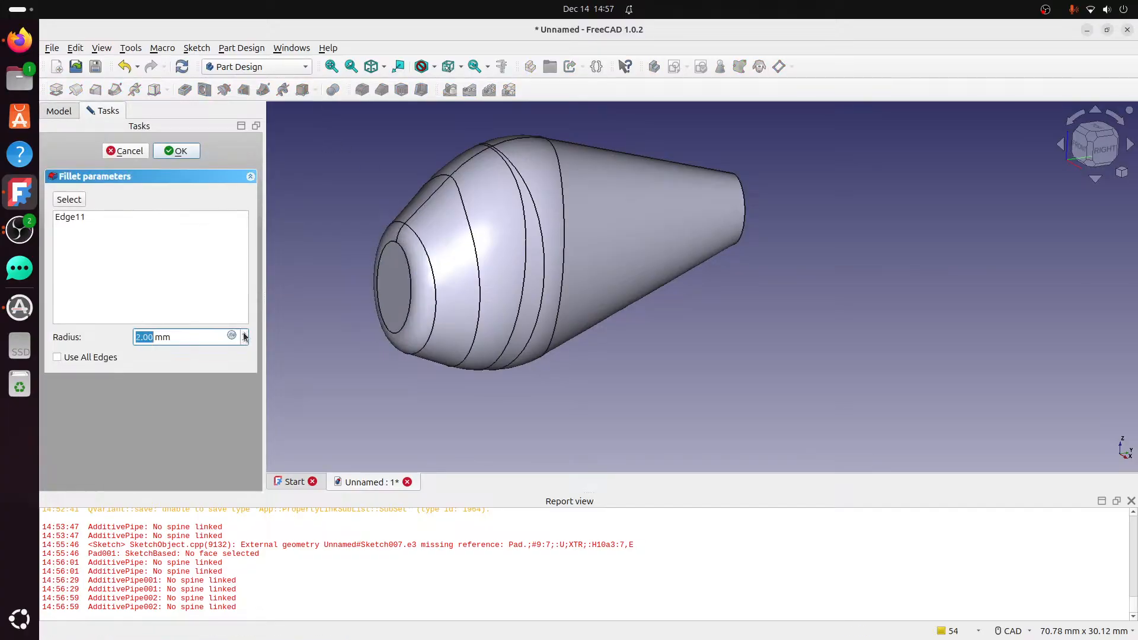
click(245, 333)
middle_drag(530, 311, 267, 244)
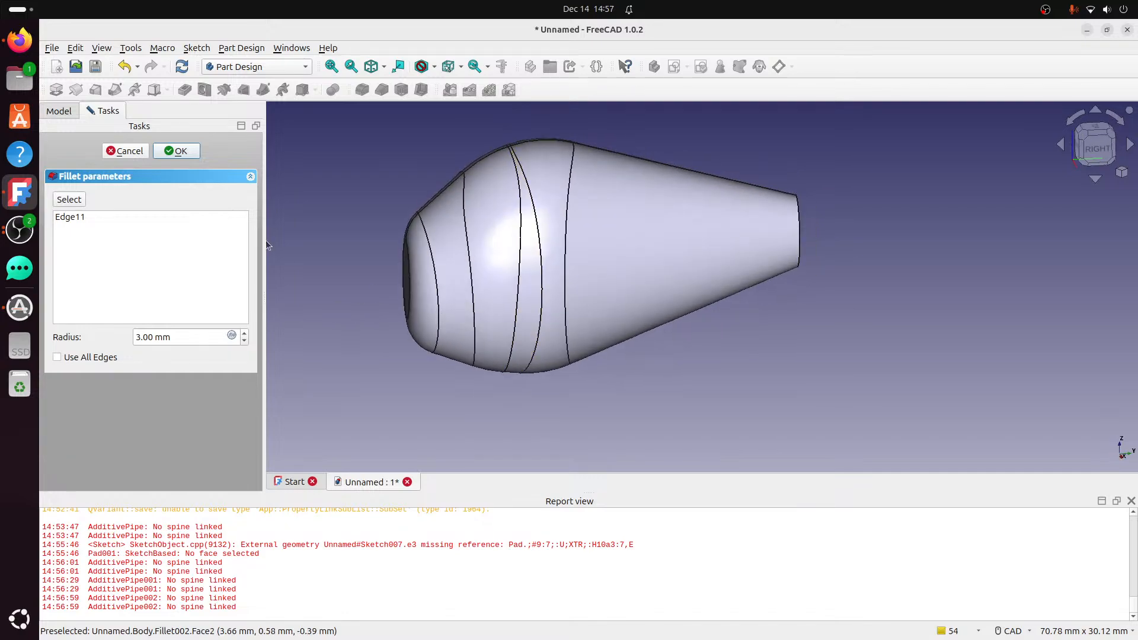
click(184, 151)
Fillet the edge around the narrow tail end face with a 1 mm radius.
click(795, 243)
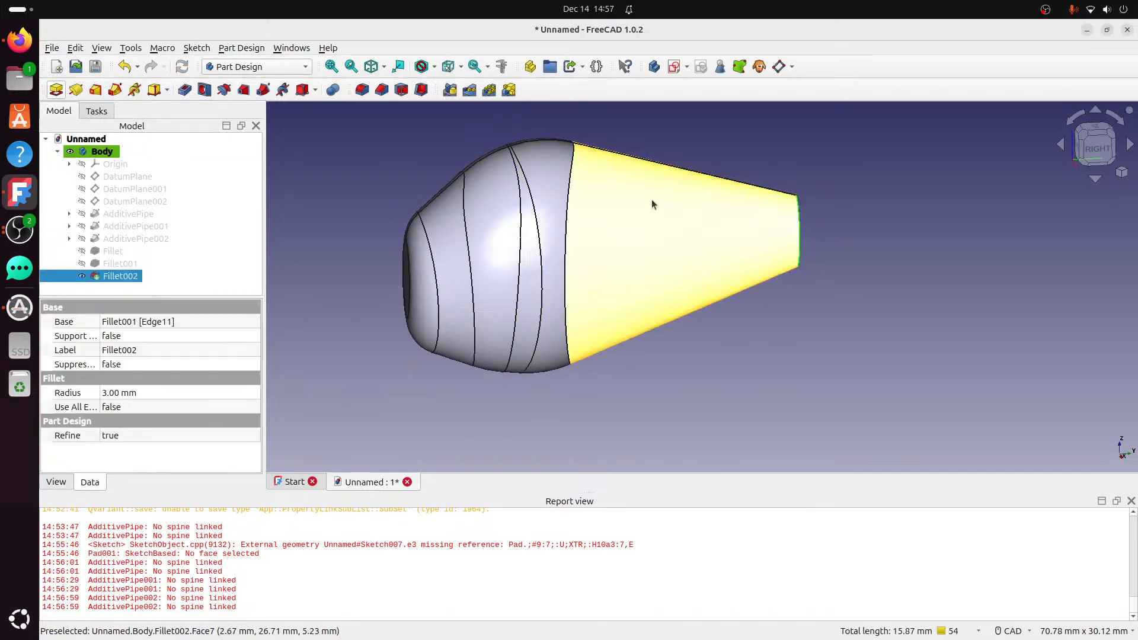
click(362, 90)
click(244, 334)
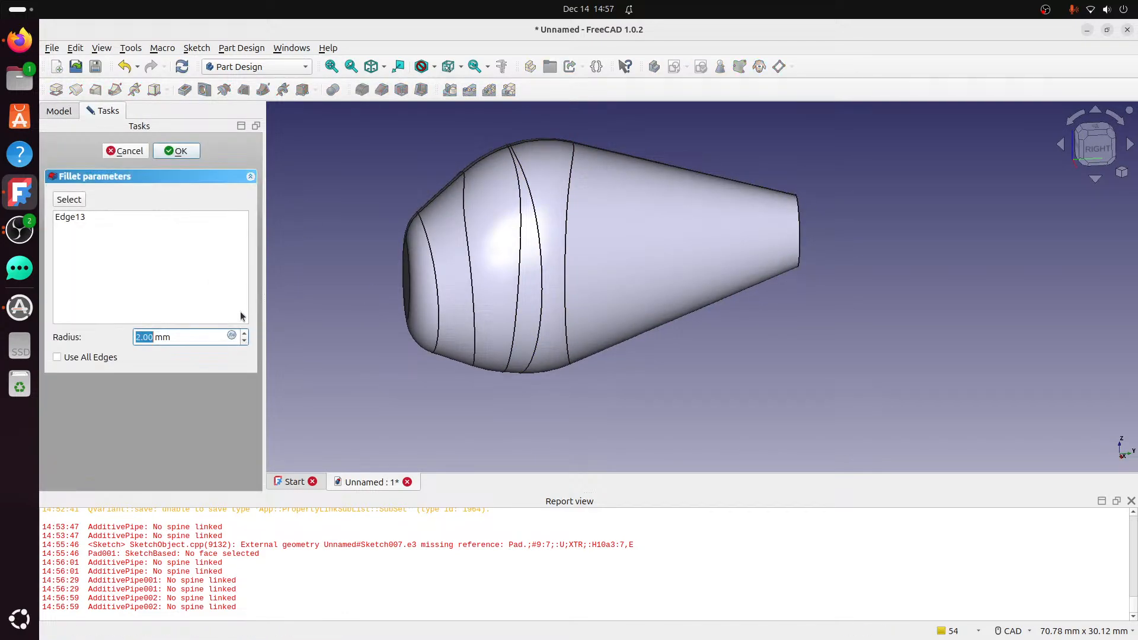
click(246, 340)
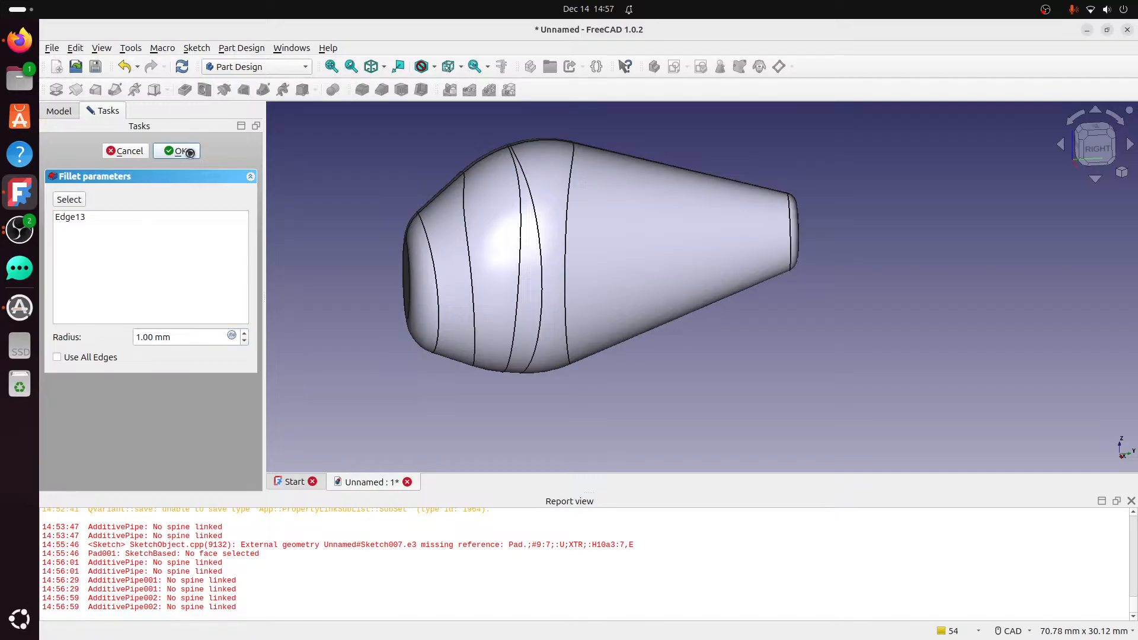
click(181, 151)
middle_drag(759, 235, 708, 323)
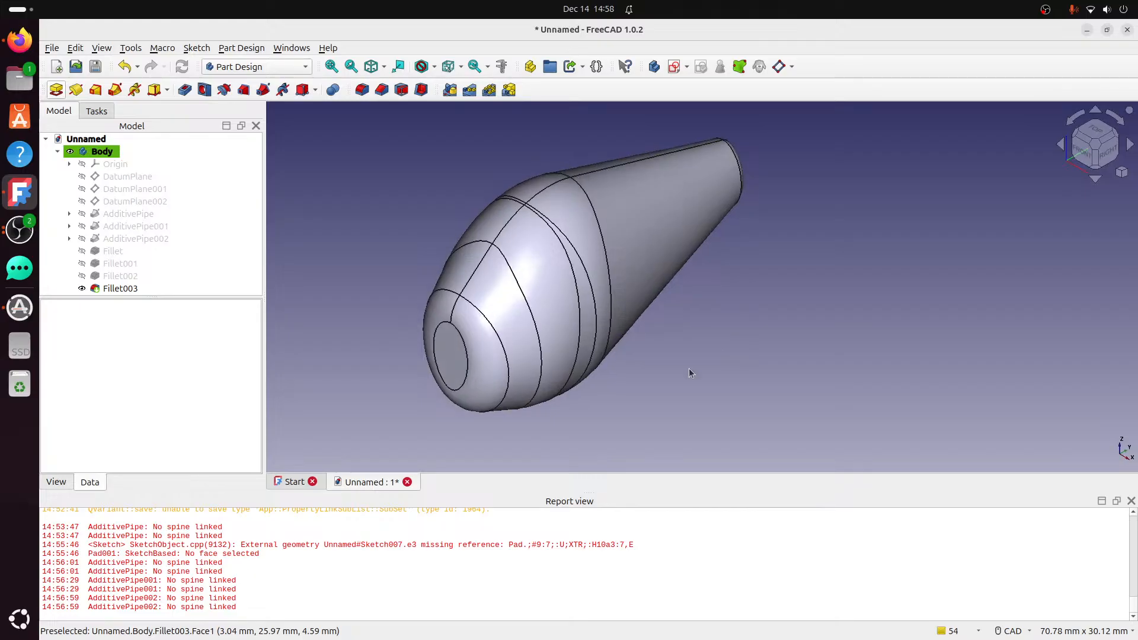
middle_drag(666, 401, 628, 356)
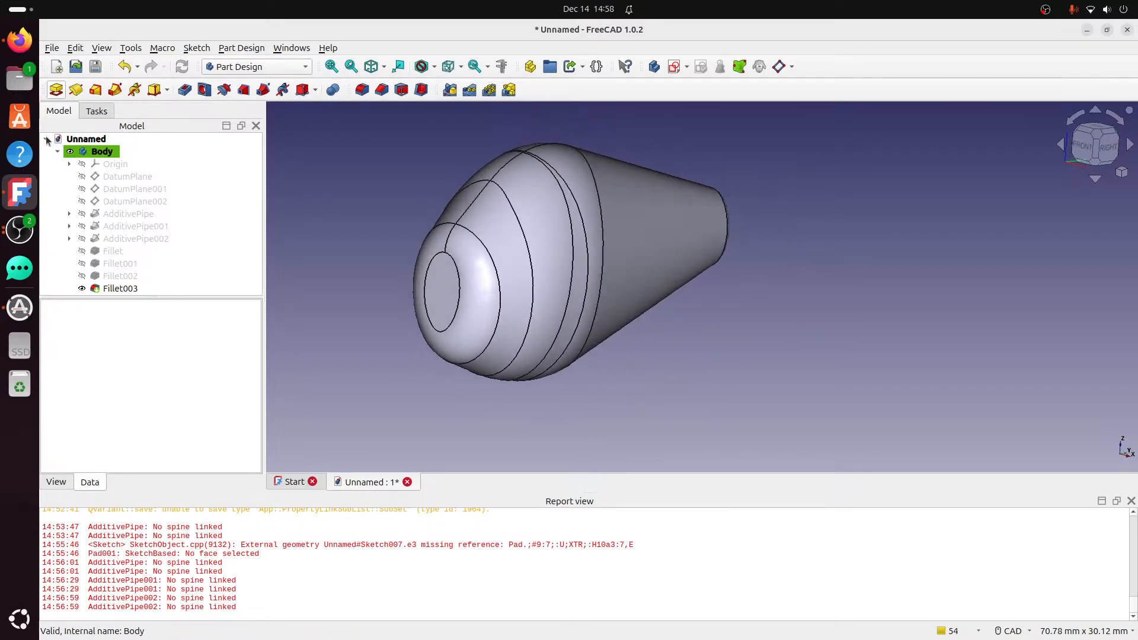
Start saving the document under a new name and create and open a micro-crank folder inside Documents/lure molds.
click(52, 48)
click(77, 161)
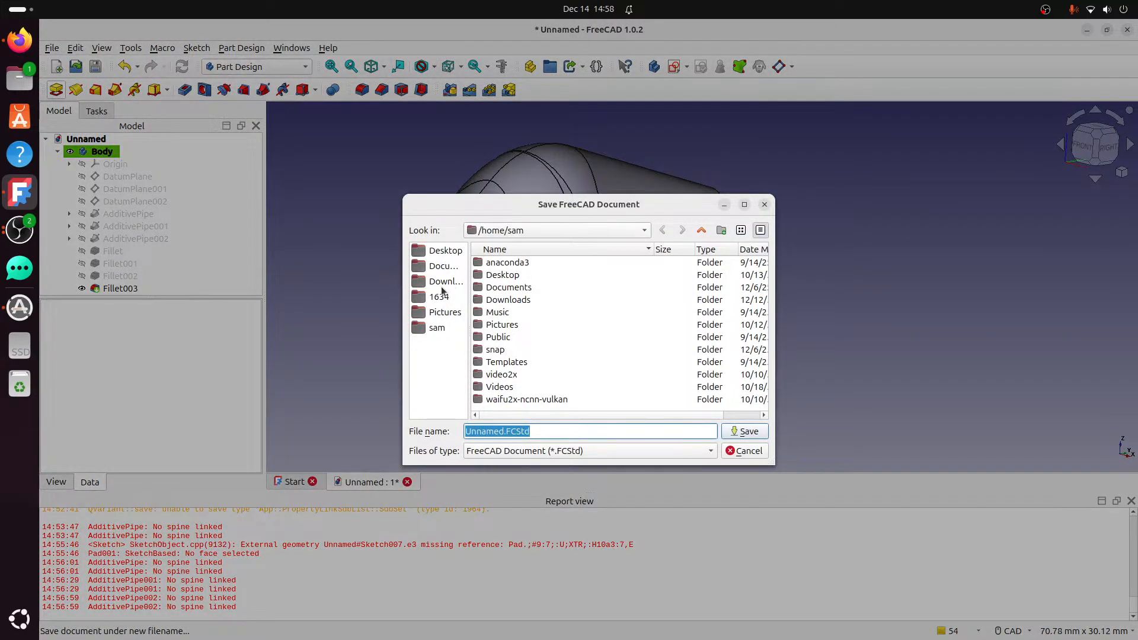
click(442, 266)
double_click(501, 262)
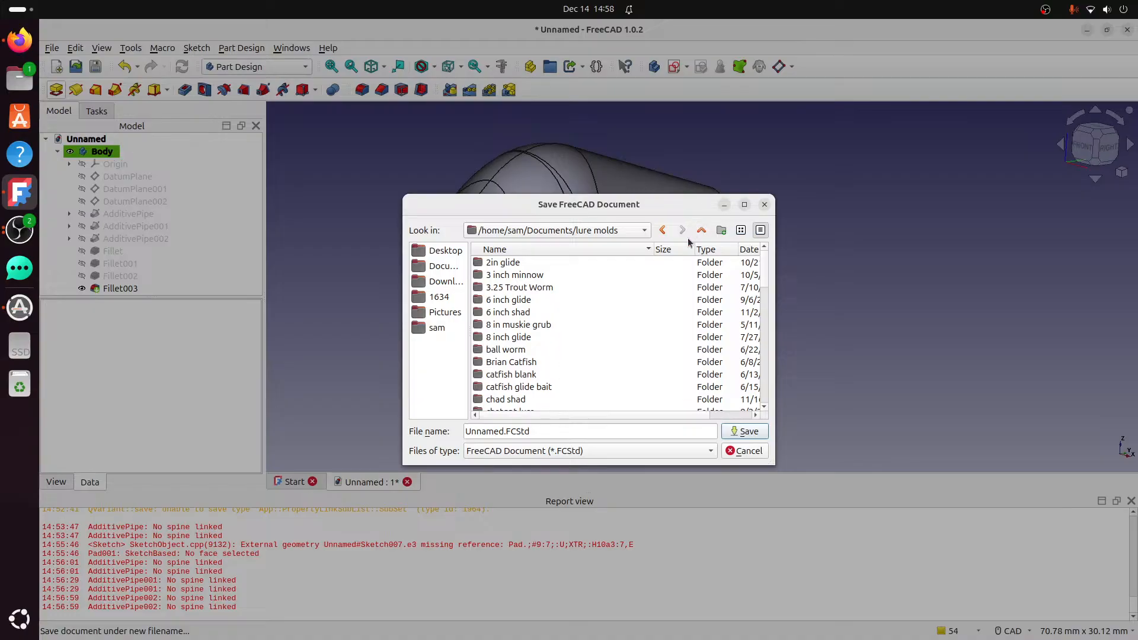
click(721, 230)
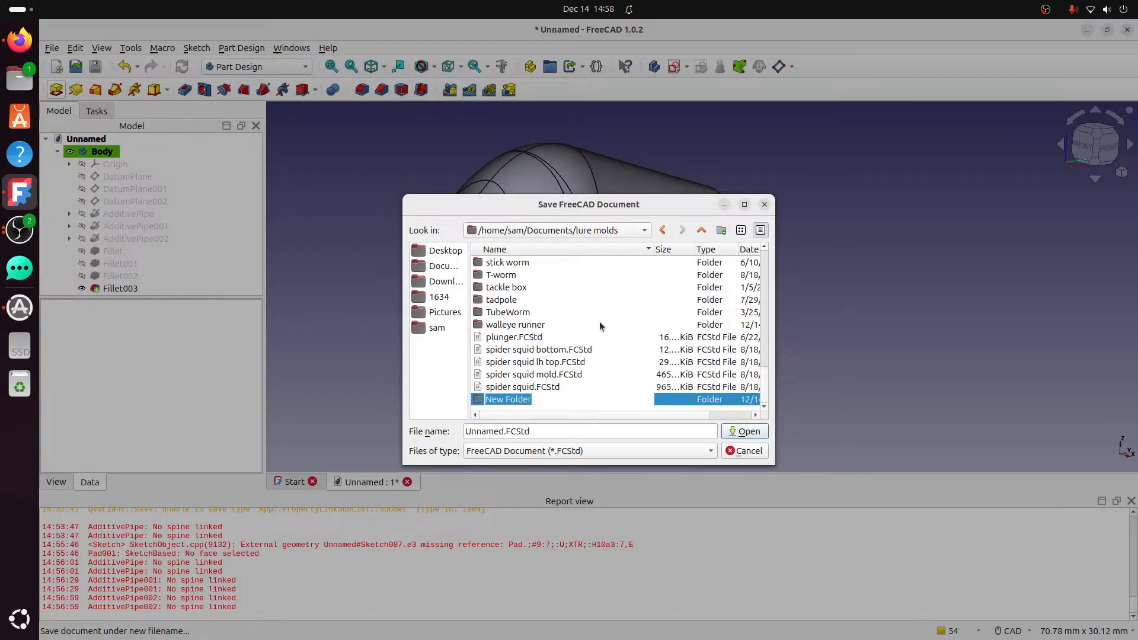
click(538, 399)
drag(537, 399, 475, 398)
text(micro-crank)
key(Return)
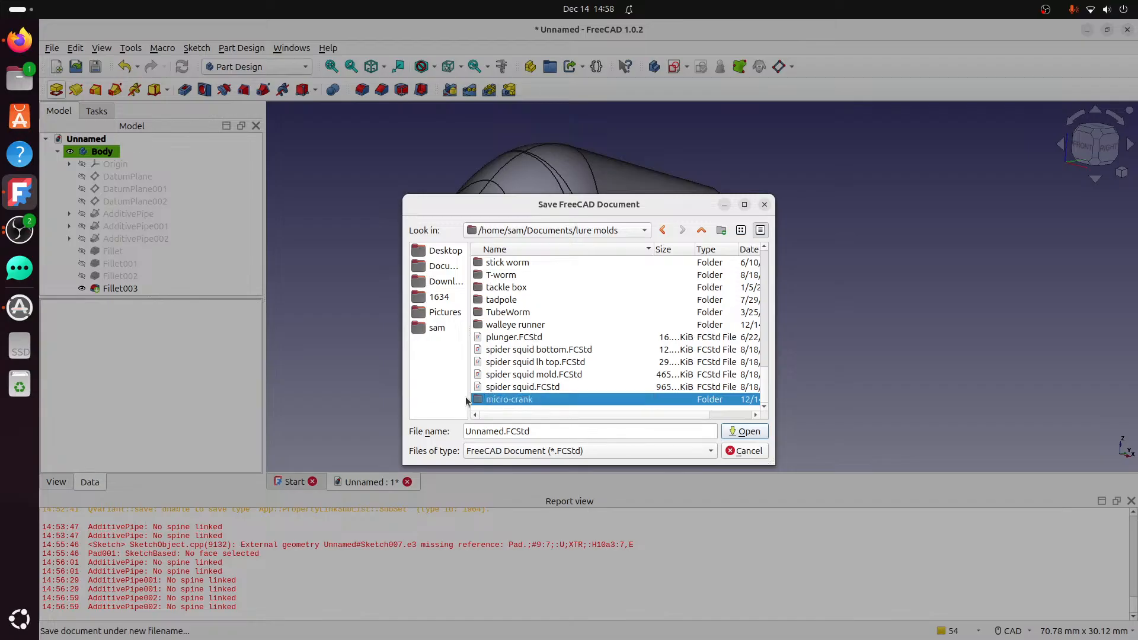
double_click(529, 398)
Name the file micro-crank-body and save it in the micro-crank folder.
click(535, 431)
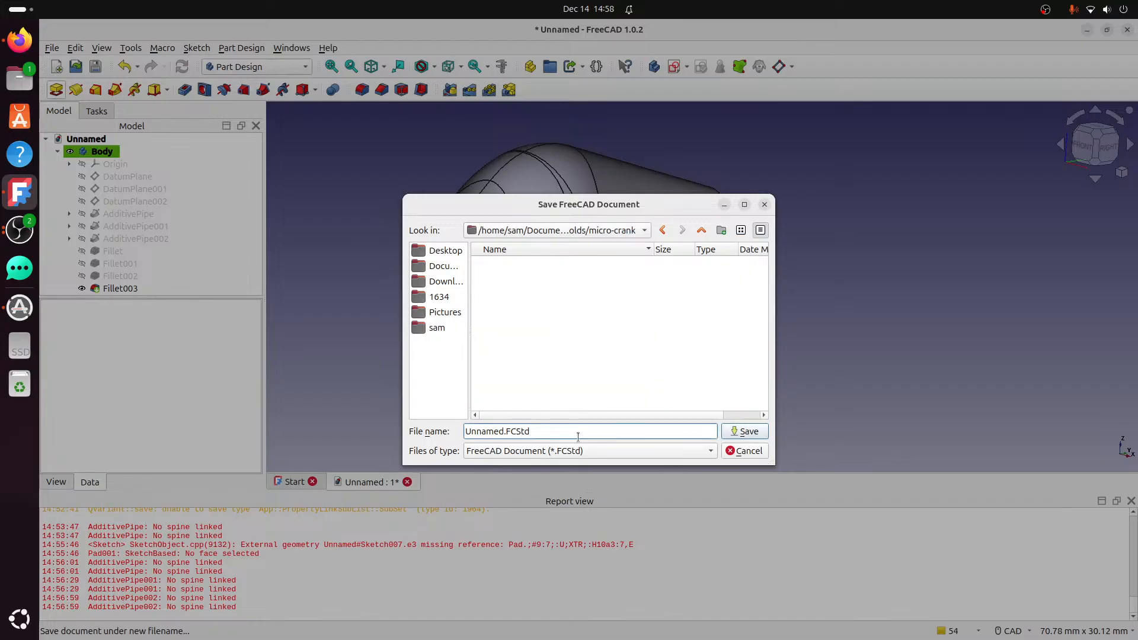
key(ctrl+a)
text(micro-crank-body)
key(Return)
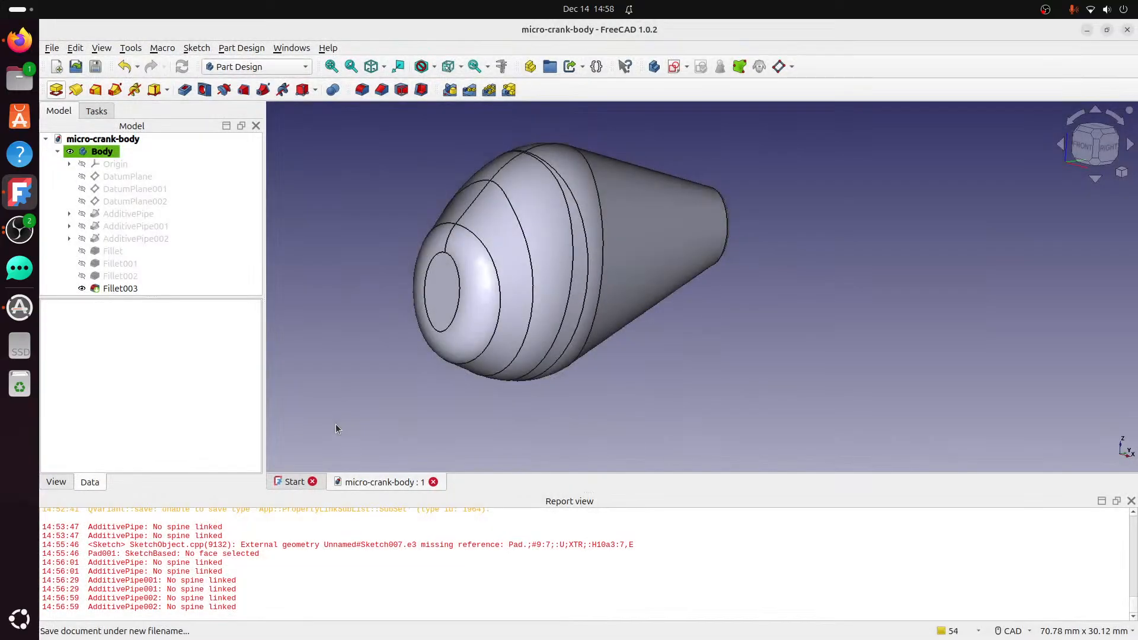
Switch to the Part workbench and create a simple copy of the Body.
click(1097, 131)
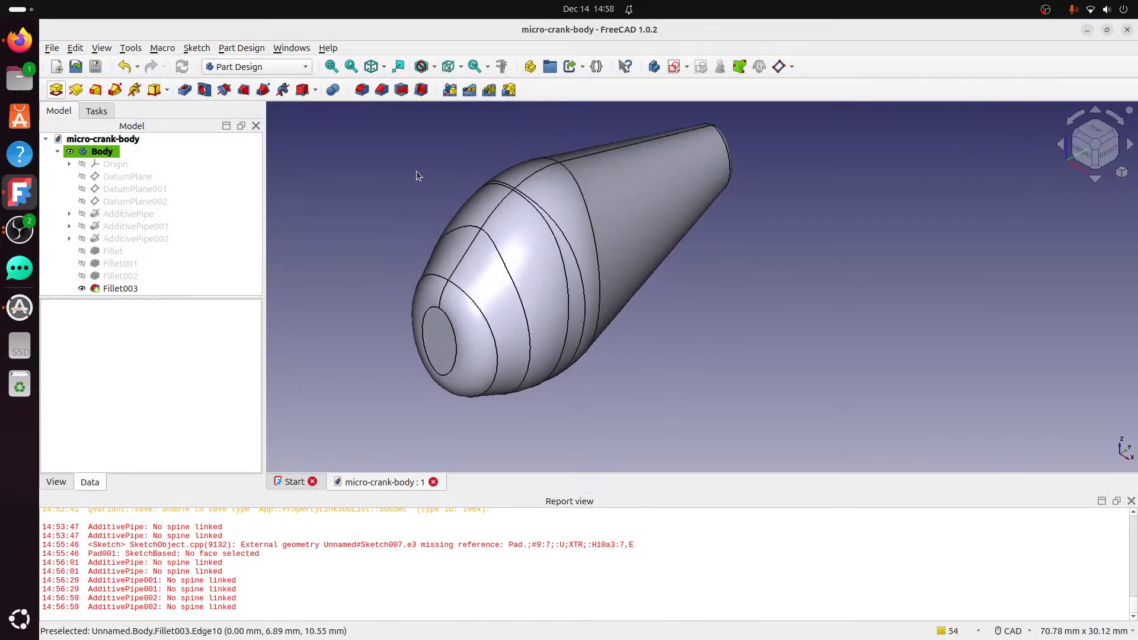
click(57, 152)
click(101, 151)
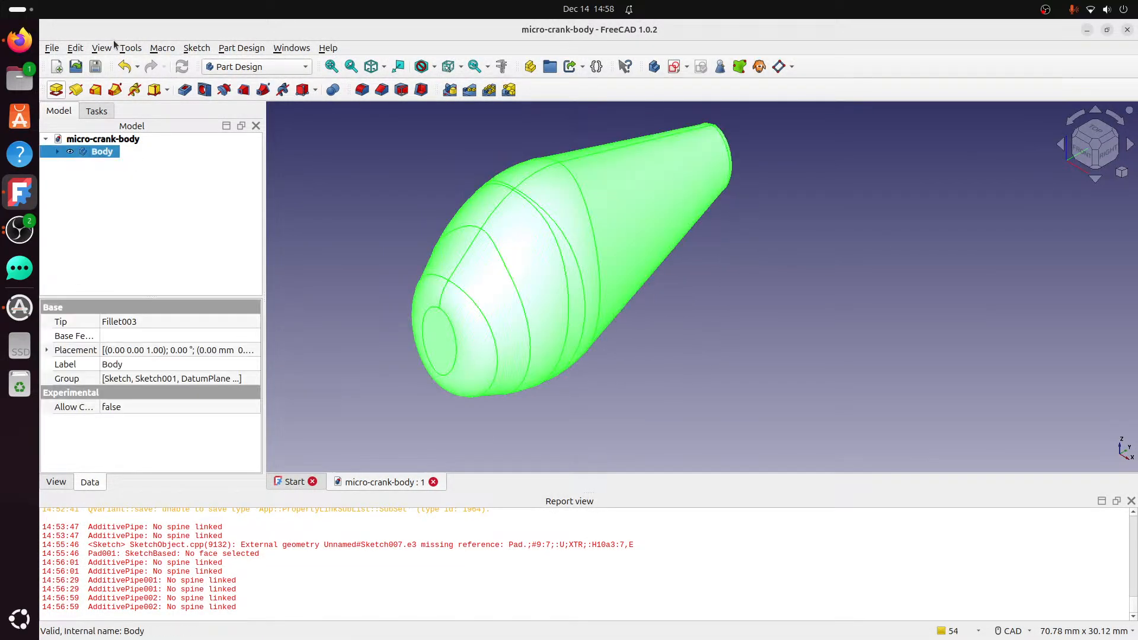
click(296, 66)
click(237, 203)
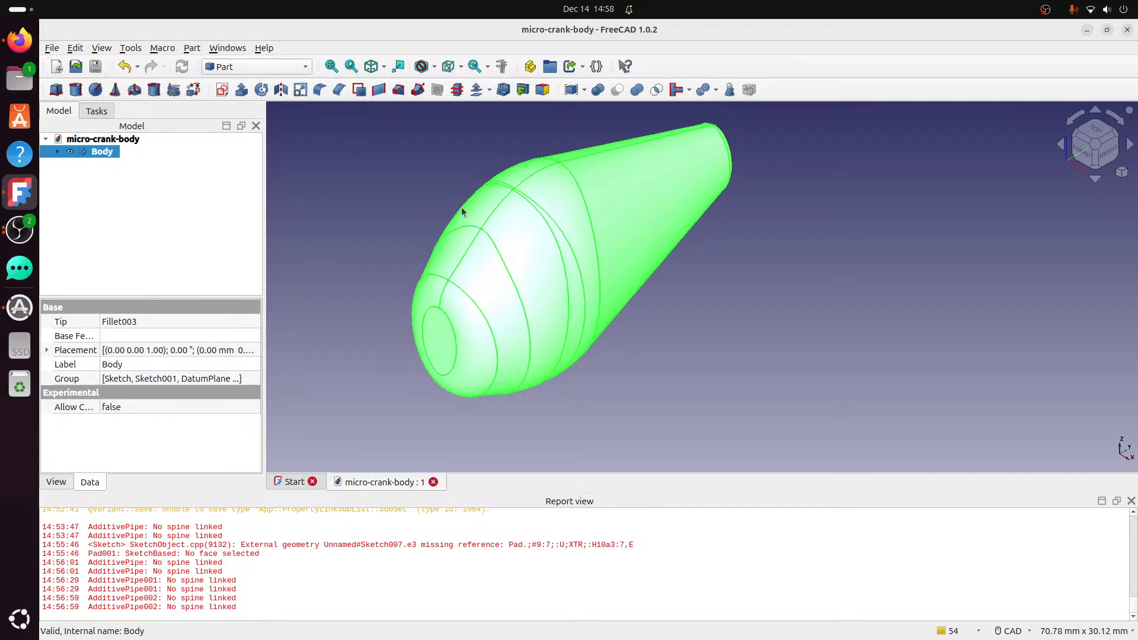
middle_drag(411, 191, 426, 233)
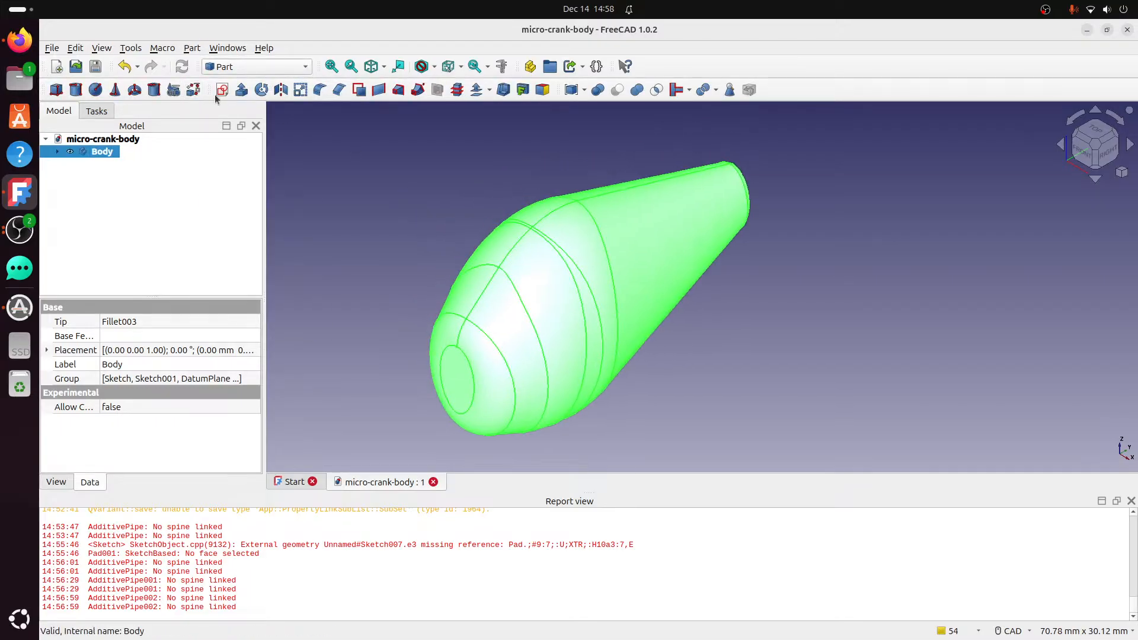
click(192, 48)
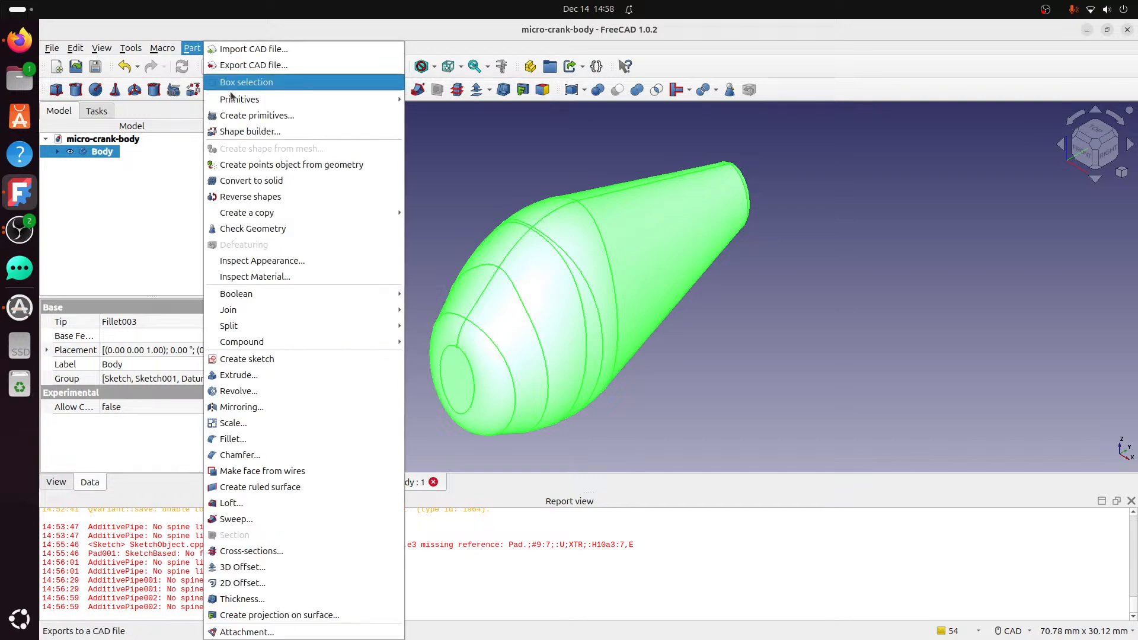
mouse_move(275, 214)
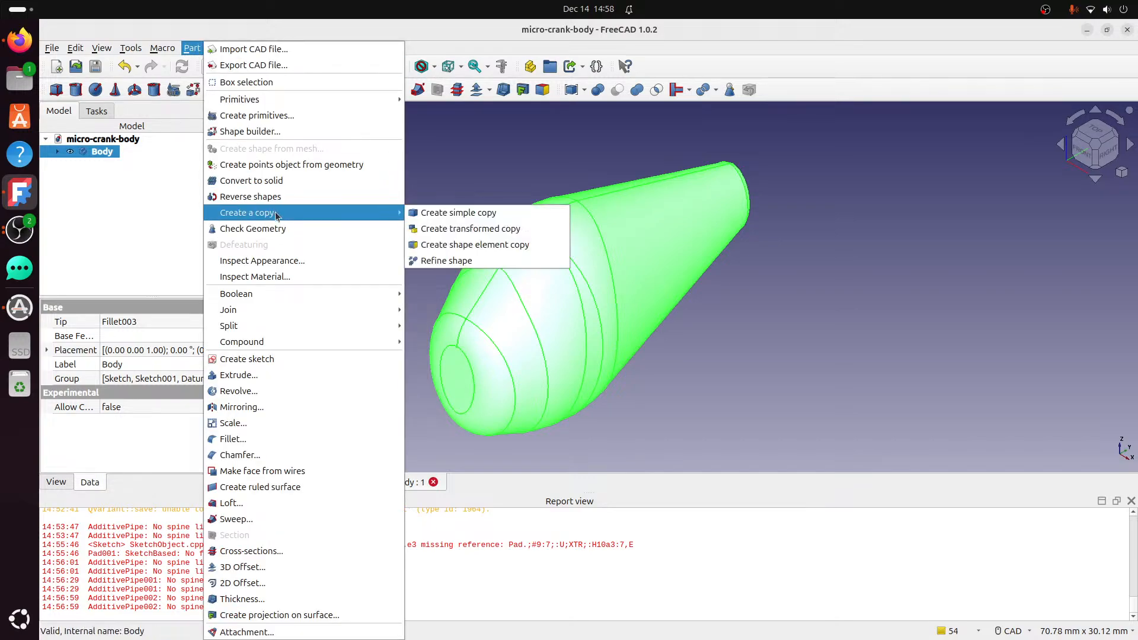
click(453, 214)
click(350, 191)
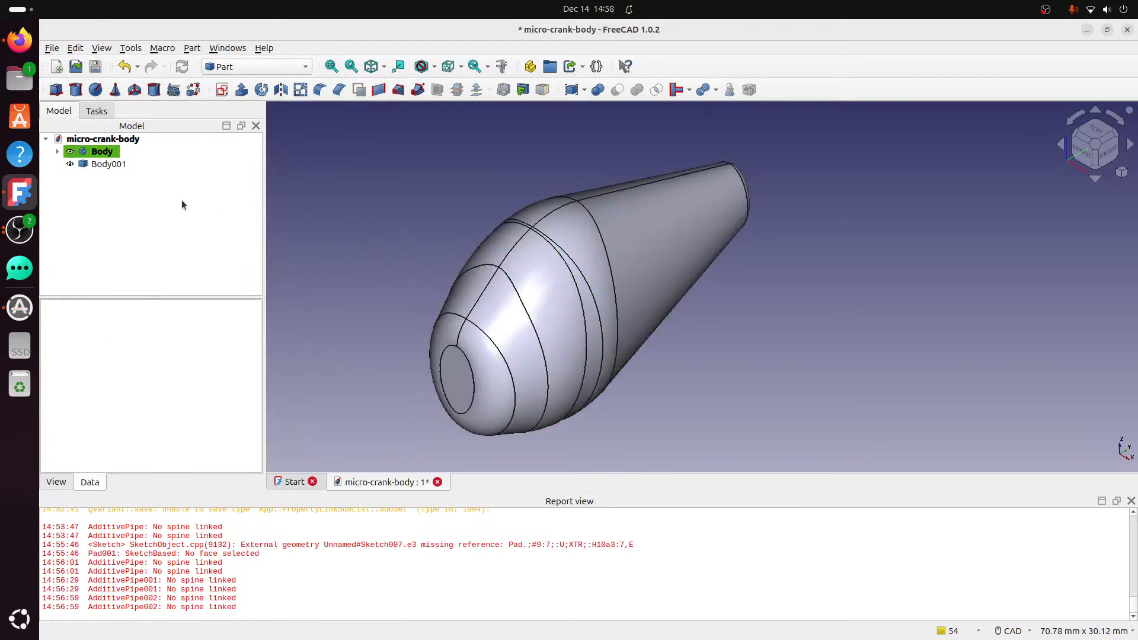
Hide the original Body so that only its simple copy, Body001, is displayed.
click(104, 165)
click(102, 155)
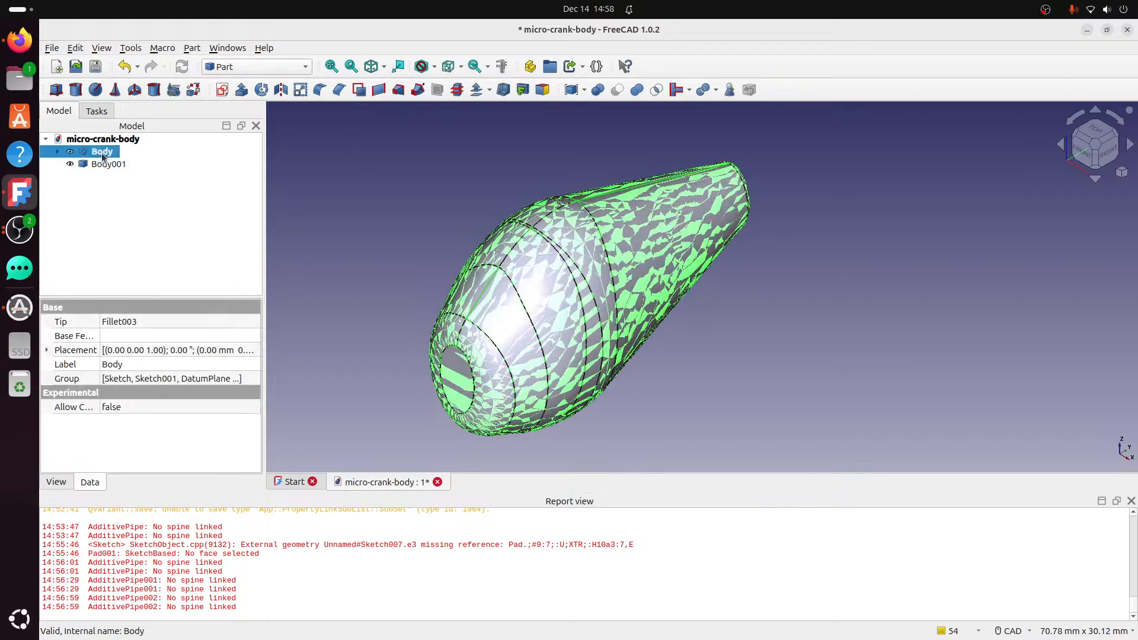
key(space)
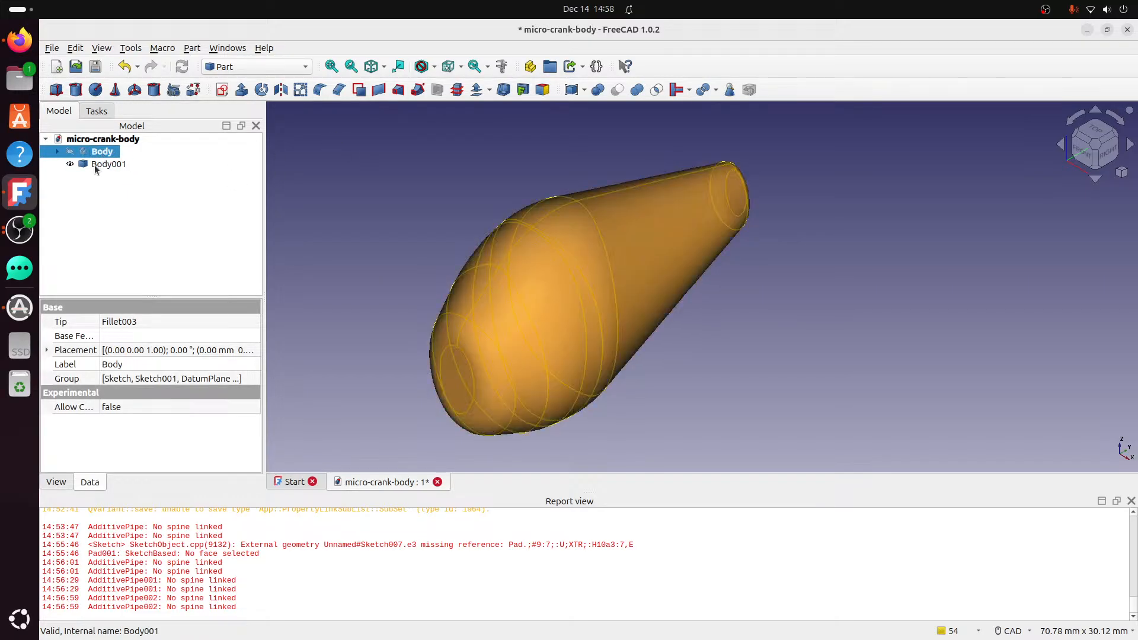
Scale Body001 uniformly by a factor of 0.75.
click(114, 163)
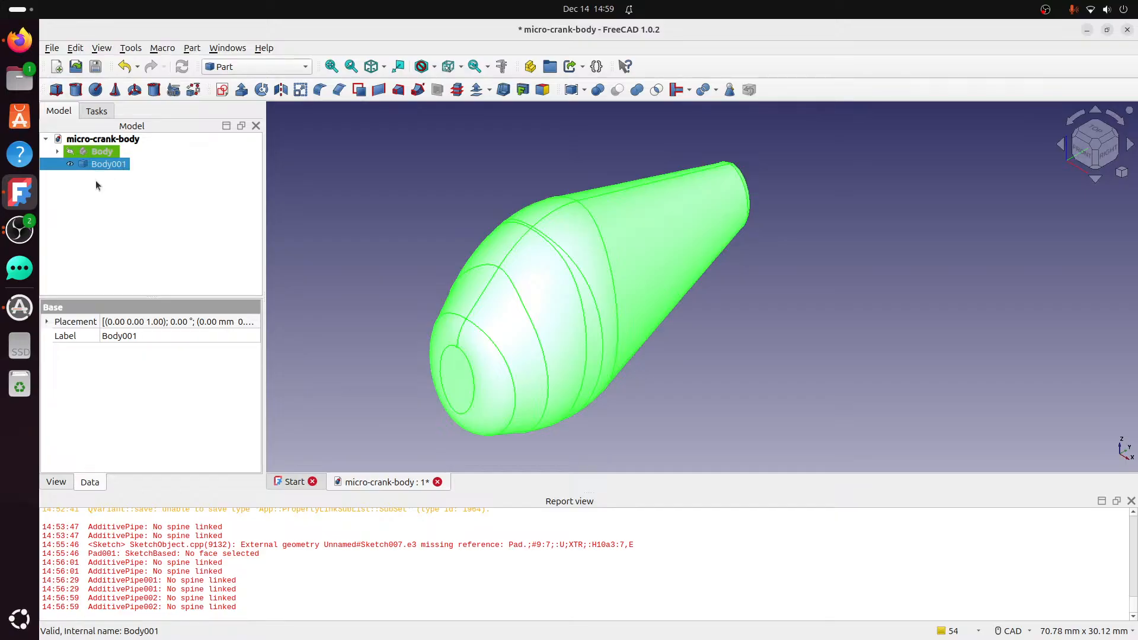
right_click(102, 165)
click(80, 203)
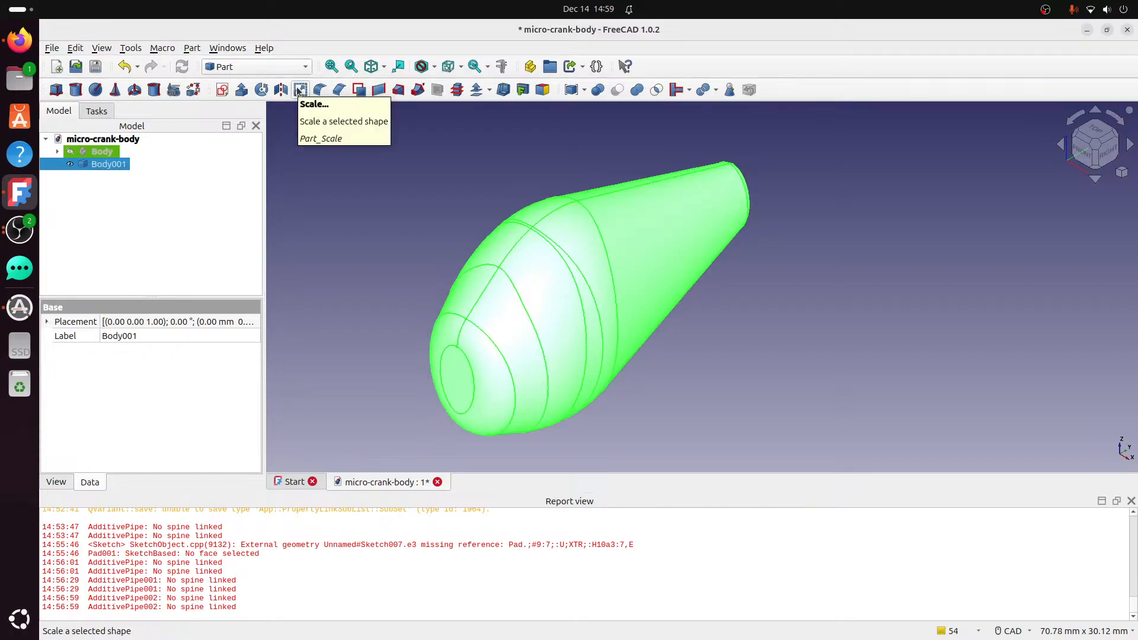
click(299, 90)
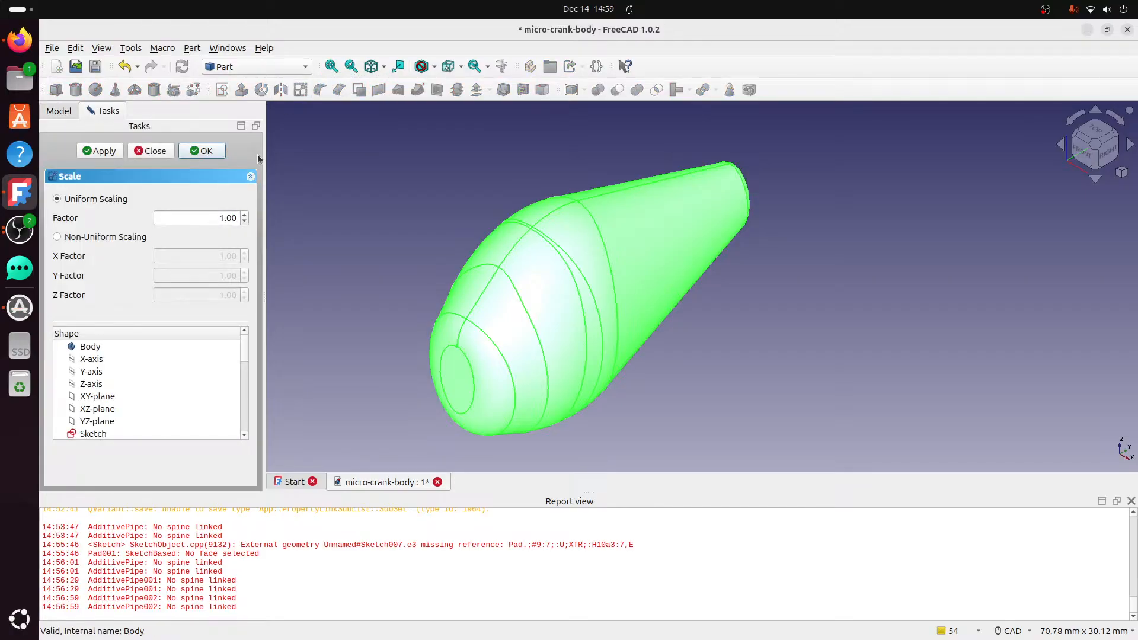
click(201, 214)
text(.75)
click(203, 151)
click(442, 173)
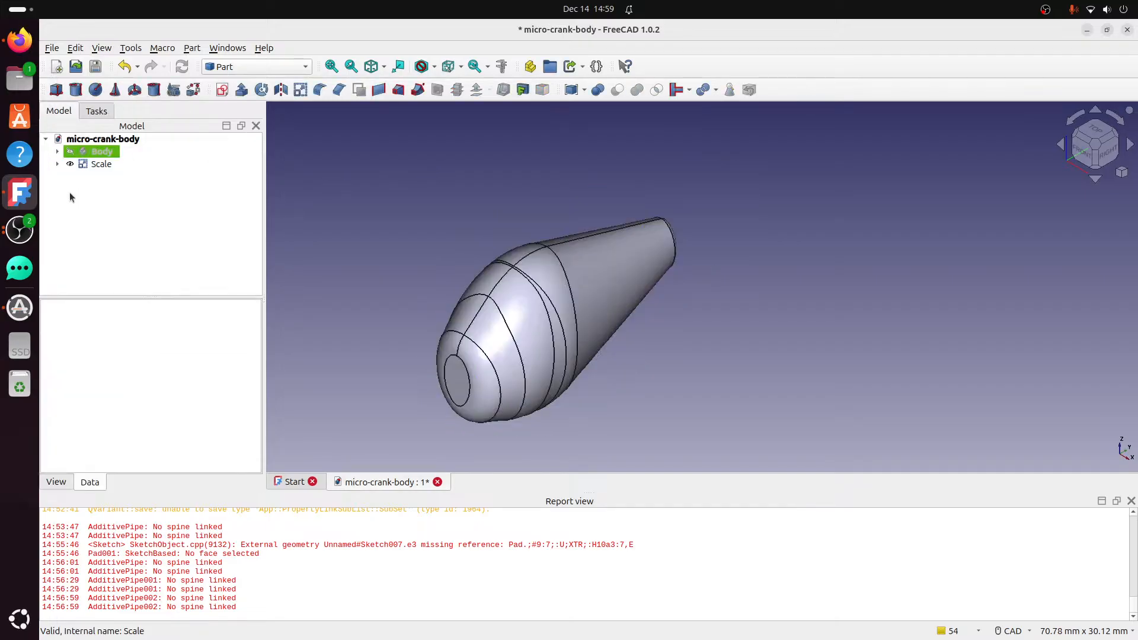
Make the full-size Body001 nested under the Scale object visible again.
click(58, 166)
click(112, 177)
key(space)
click(860, 251)
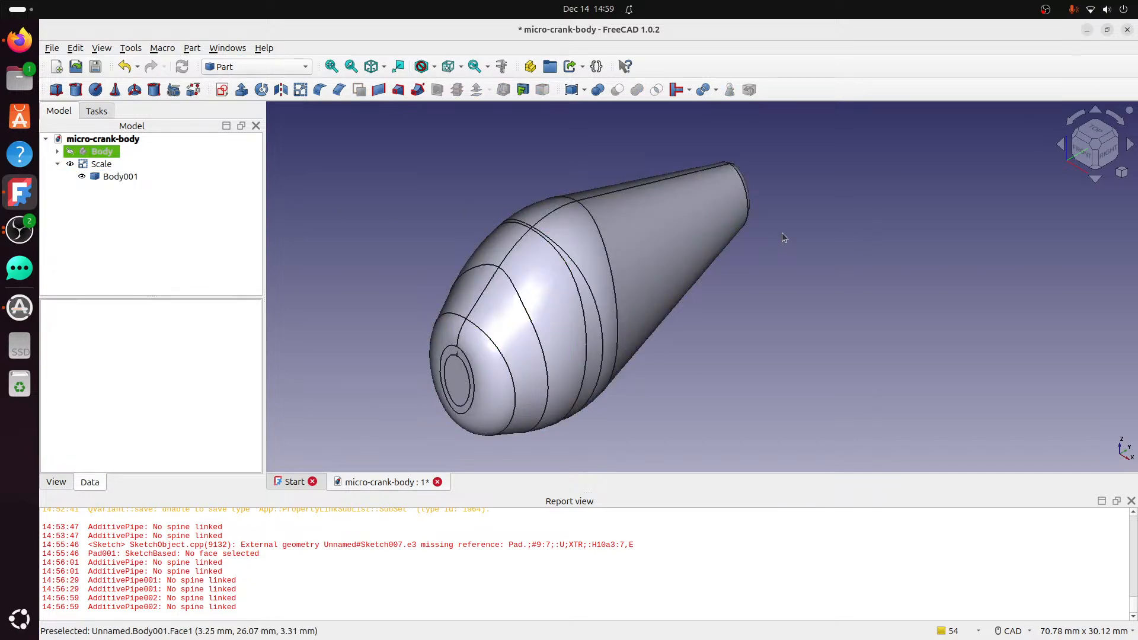
Transform the Scale object with a 2 mm translation increment, moving it 2 mm along the Y axis towards the tail.
click(1106, 151)
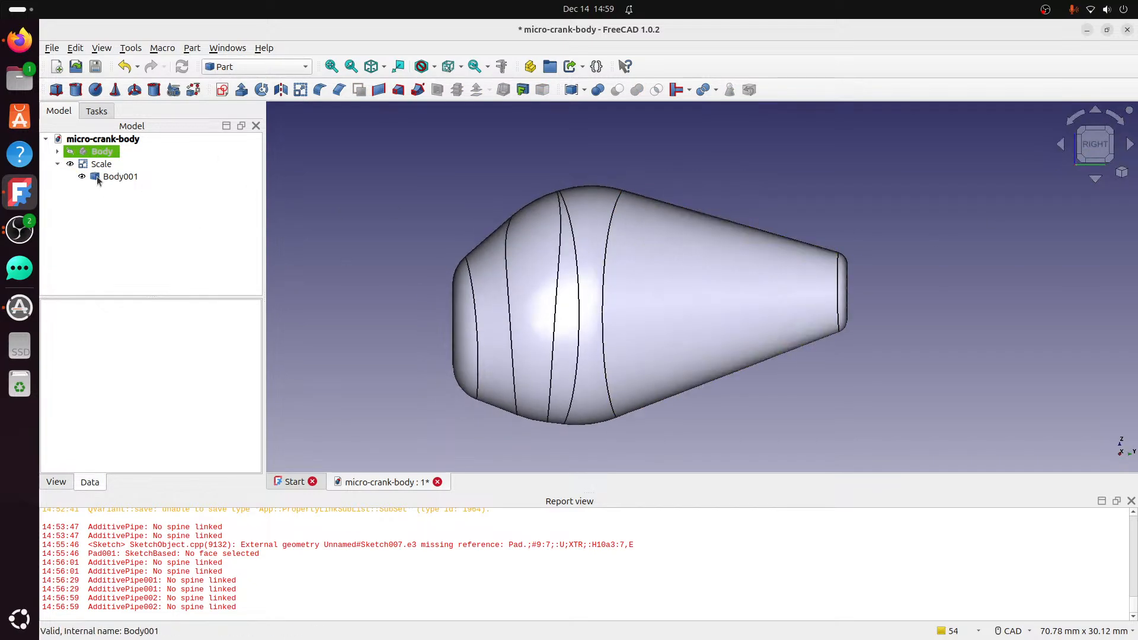
click(102, 165)
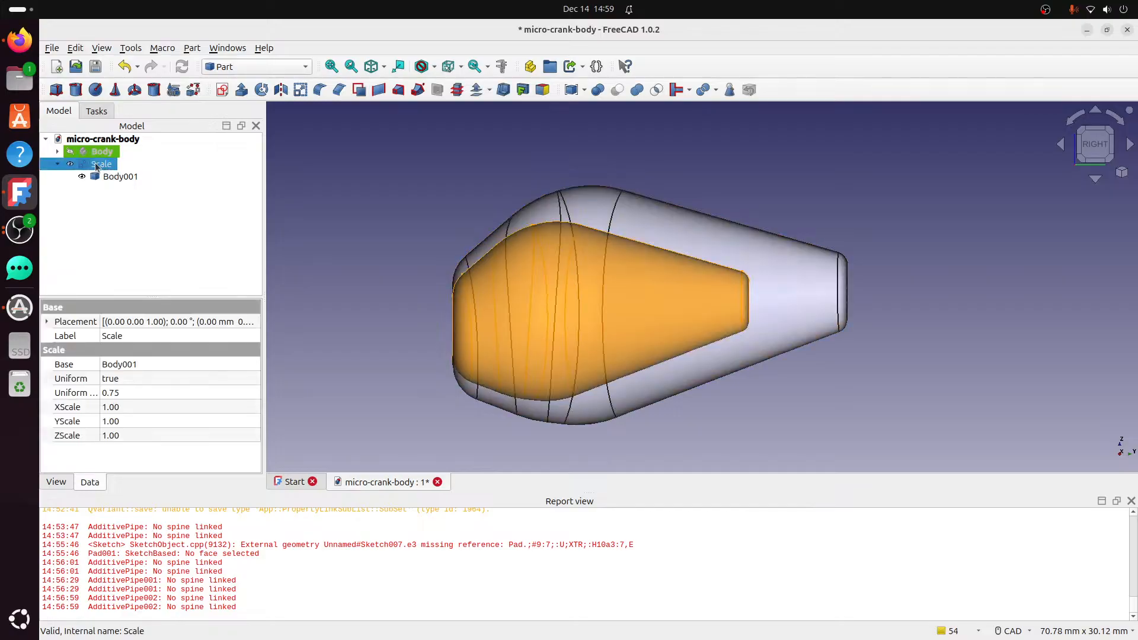
right_click(95, 169)
click(116, 173)
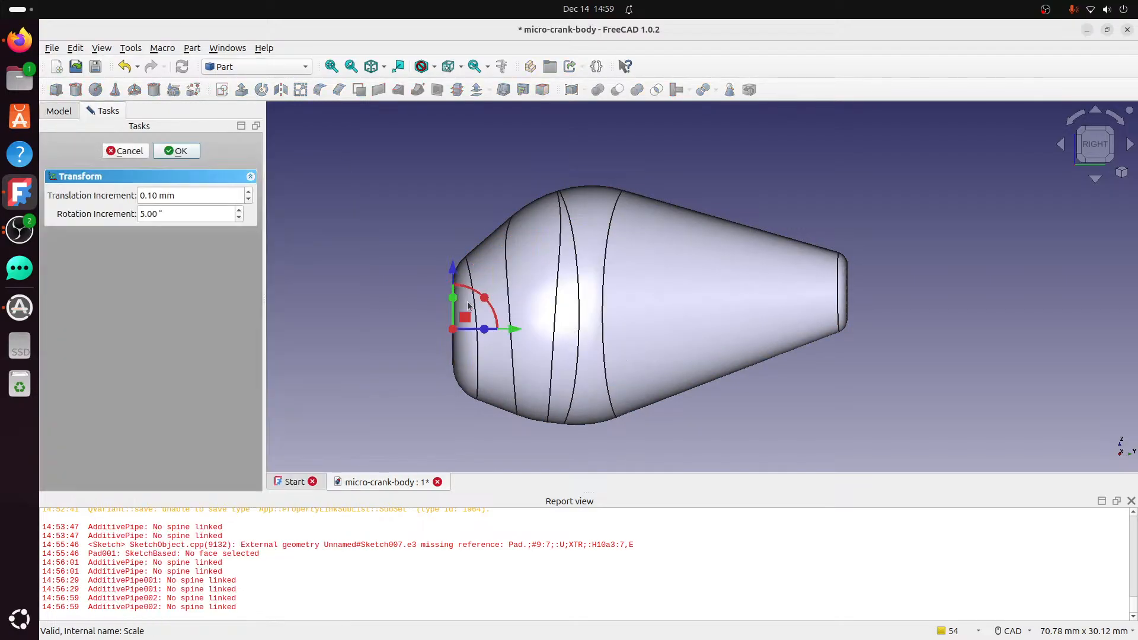
triple_click(200, 192)
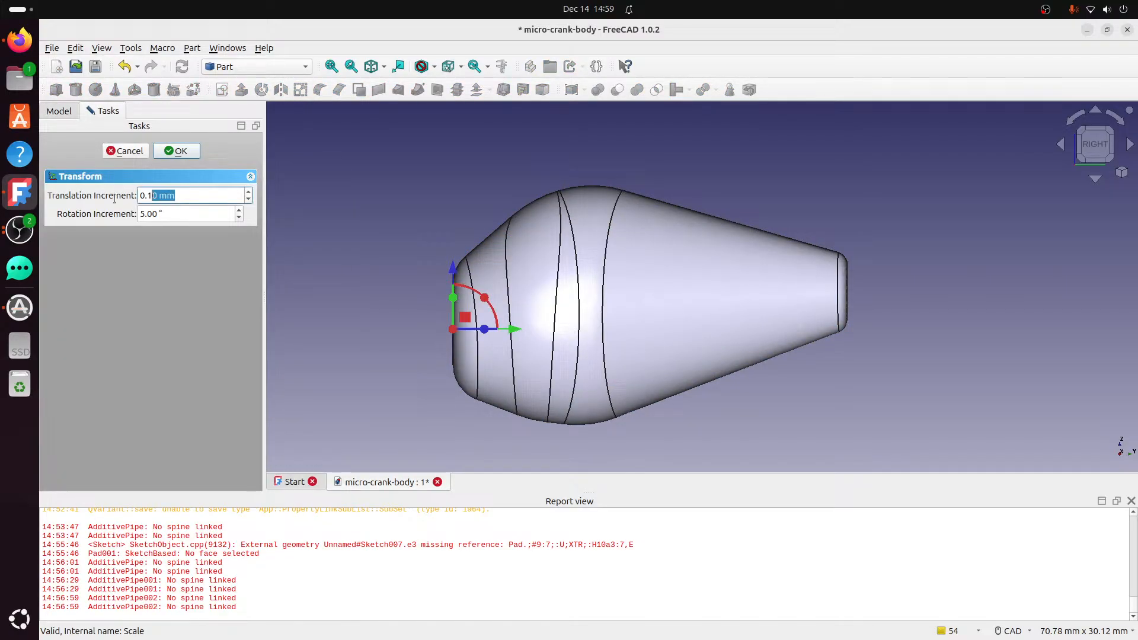
text(2)
drag(517, 330, 519, 331)
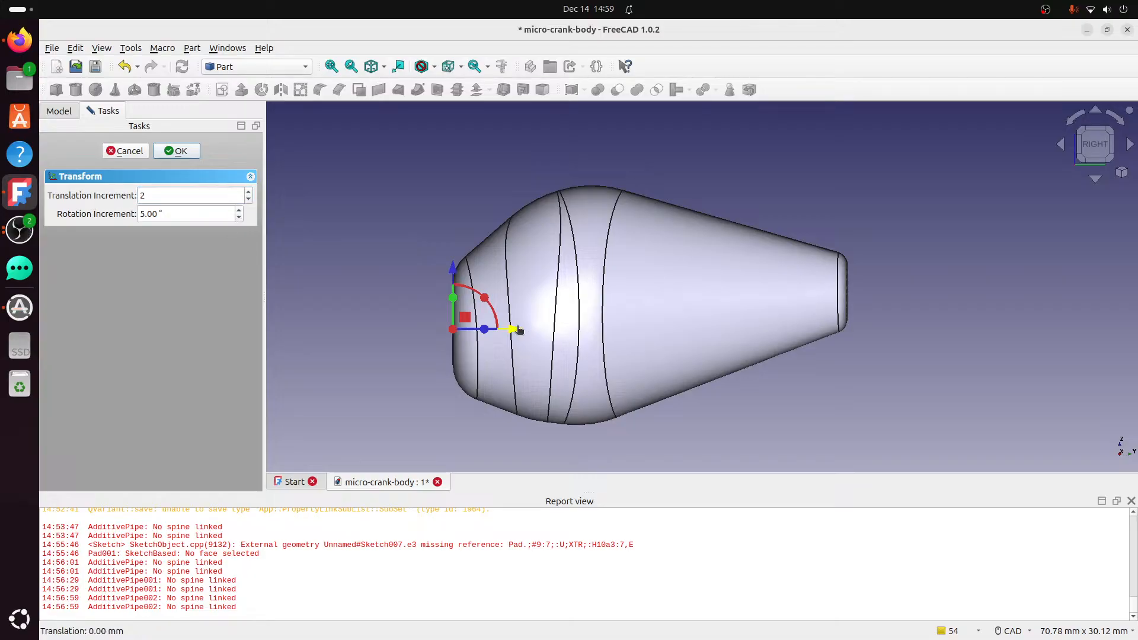
click(180, 151)
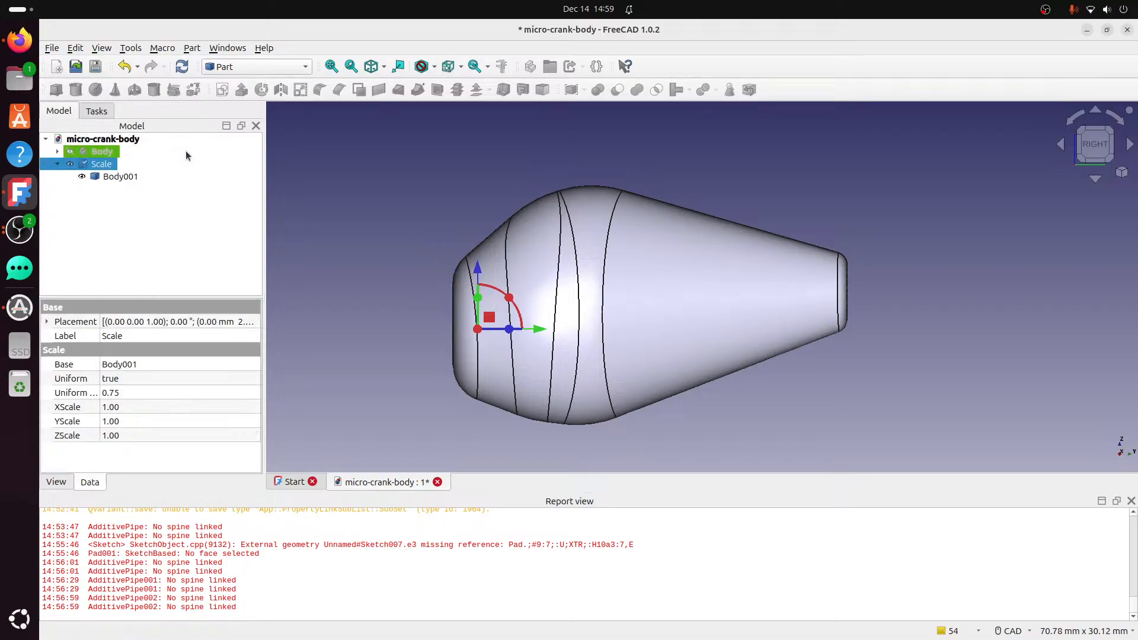
Hide Body001 temporarily to examine the scaled copy inside it, and show it again.
click(126, 177)
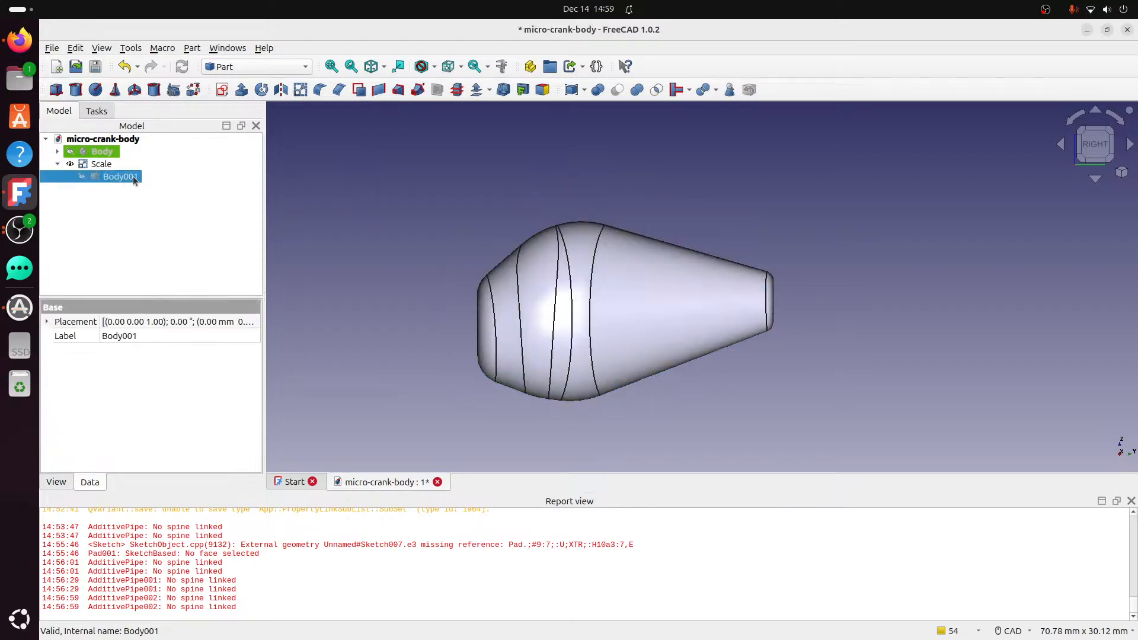
click(96, 166)
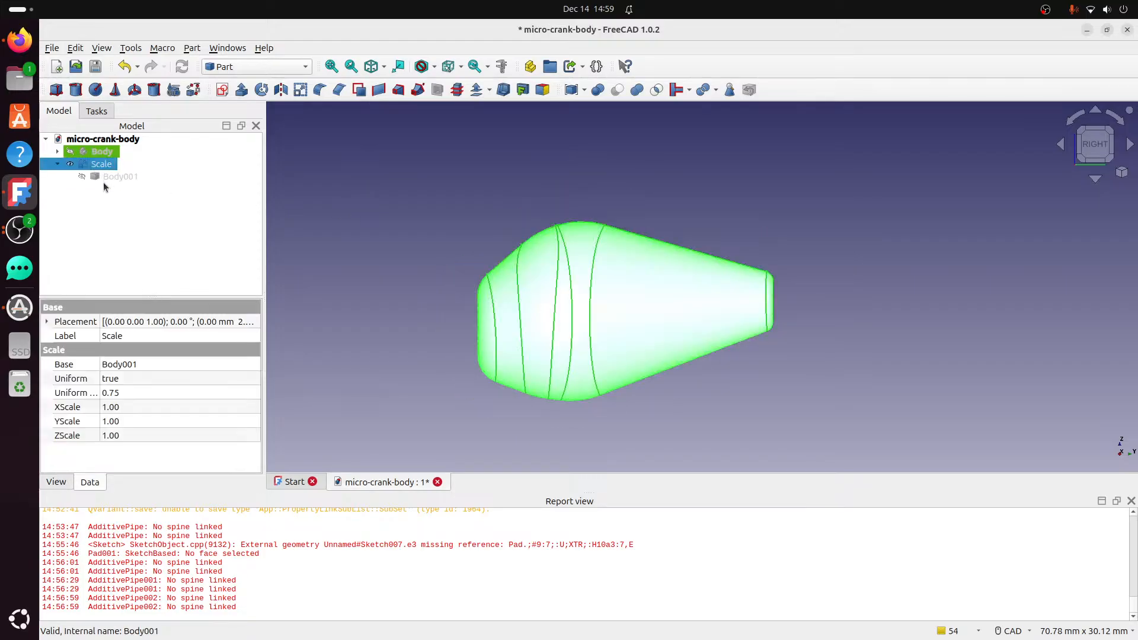
click(105, 179)
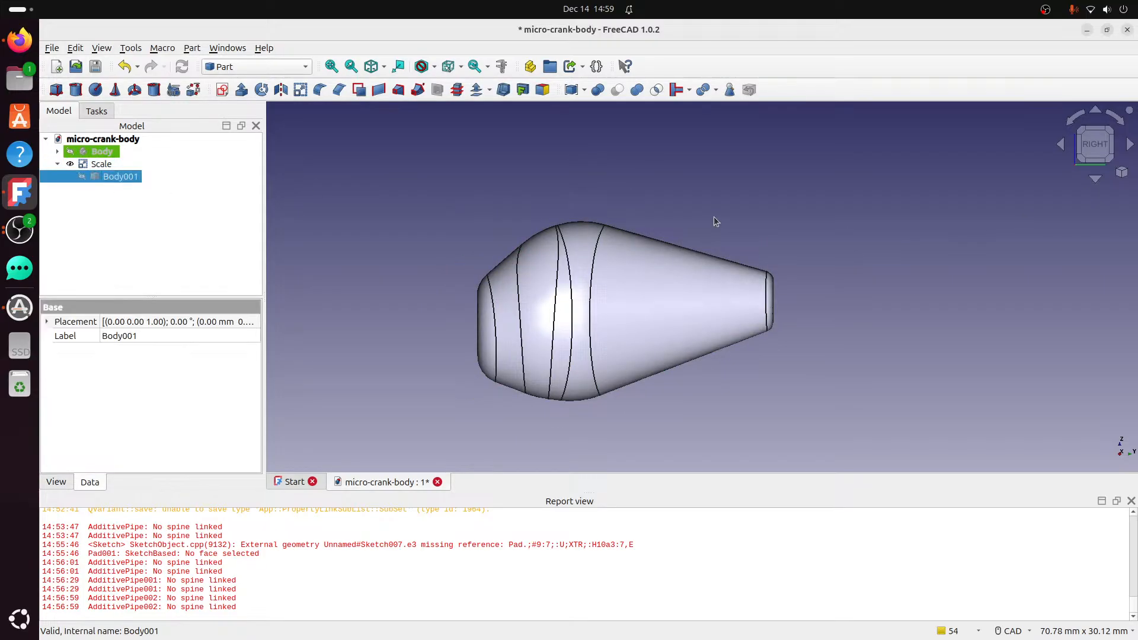
click(352, 190)
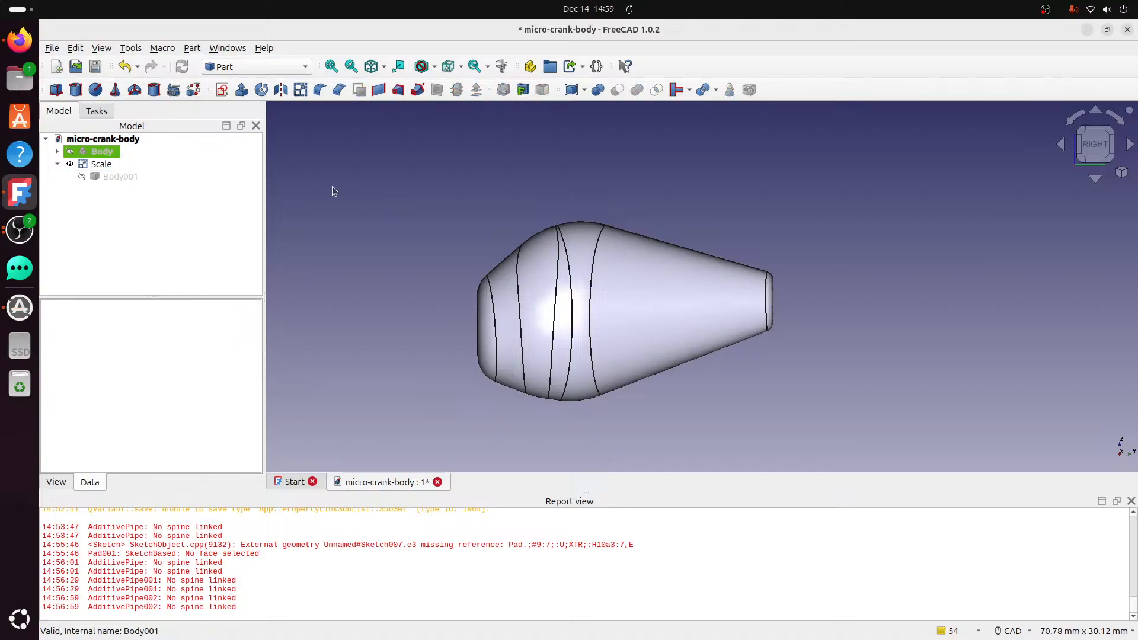
click(1079, 134)
click(126, 179)
key(space)
click(508, 169)
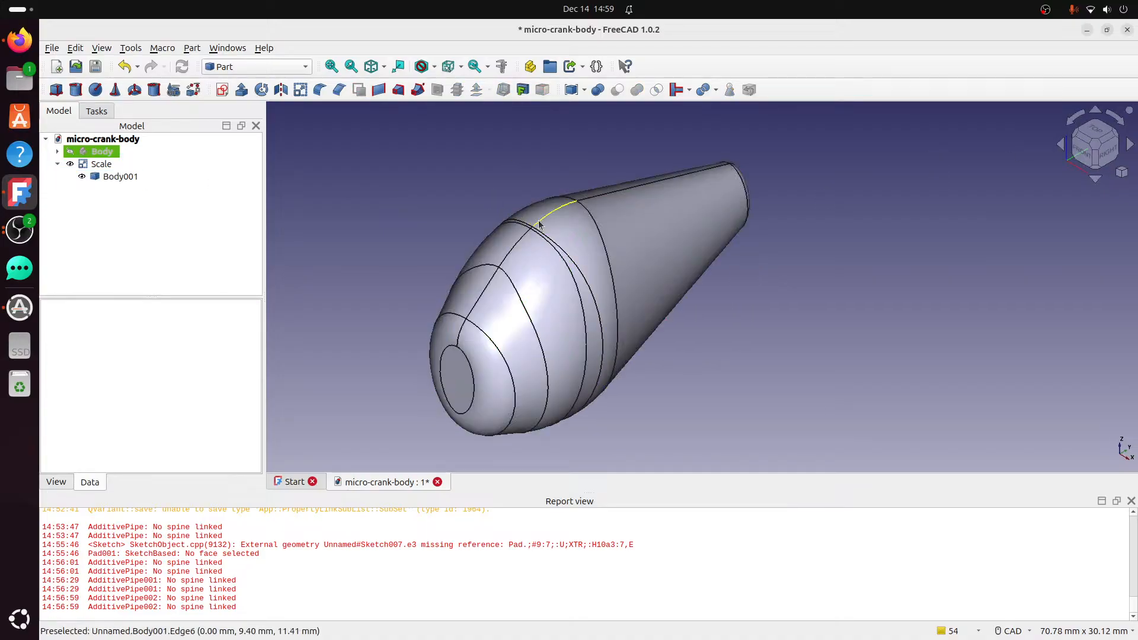
click(127, 176)
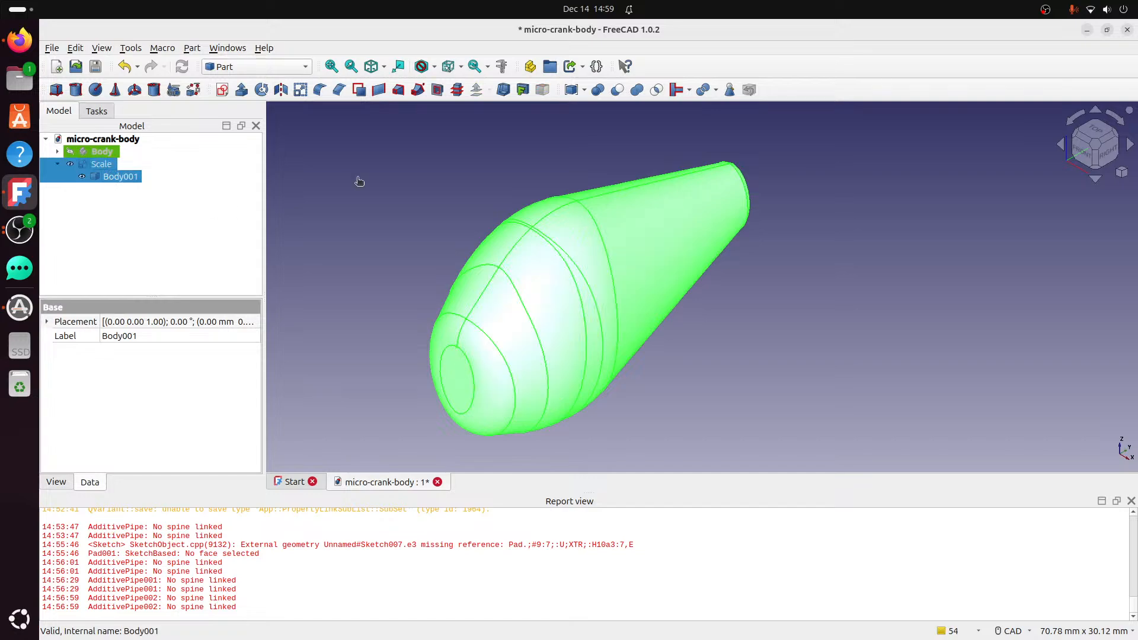
click(359, 182)
click(106, 176)
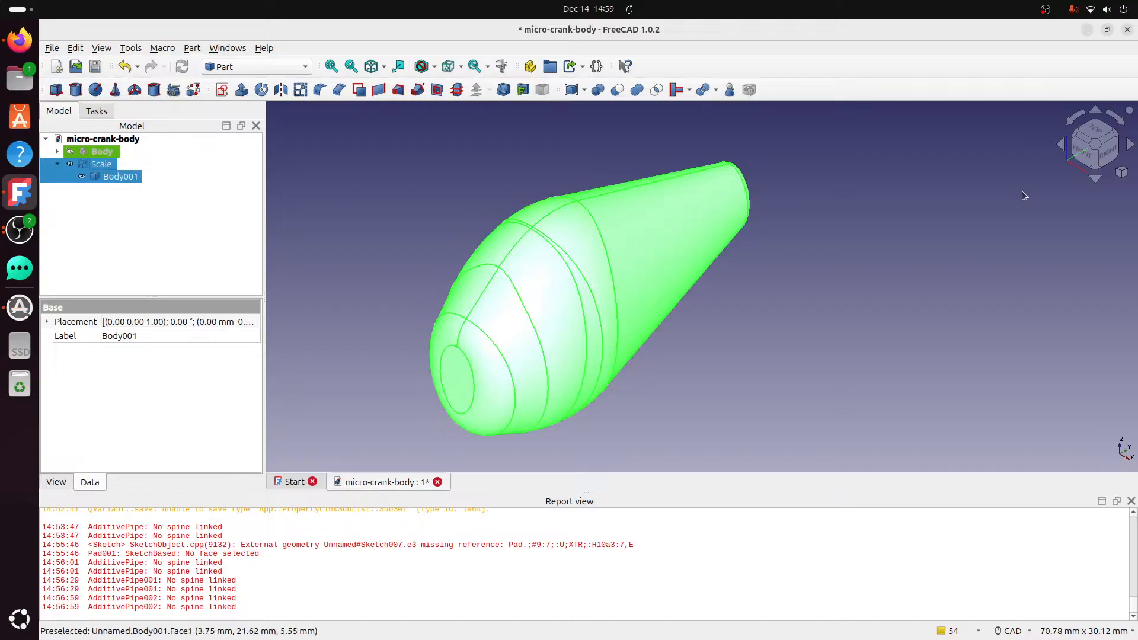
Move the Scale object another 1 mm along the Y axis towards the tail with a 1 mm translation increment.
drag(1107, 152, 473, 220)
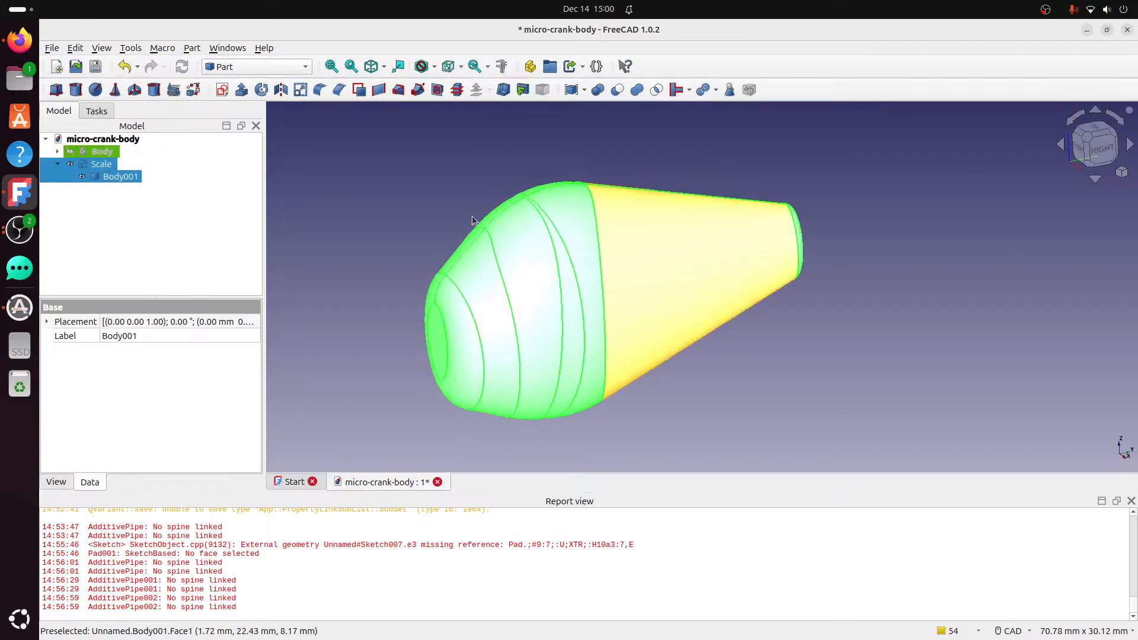
click(107, 166)
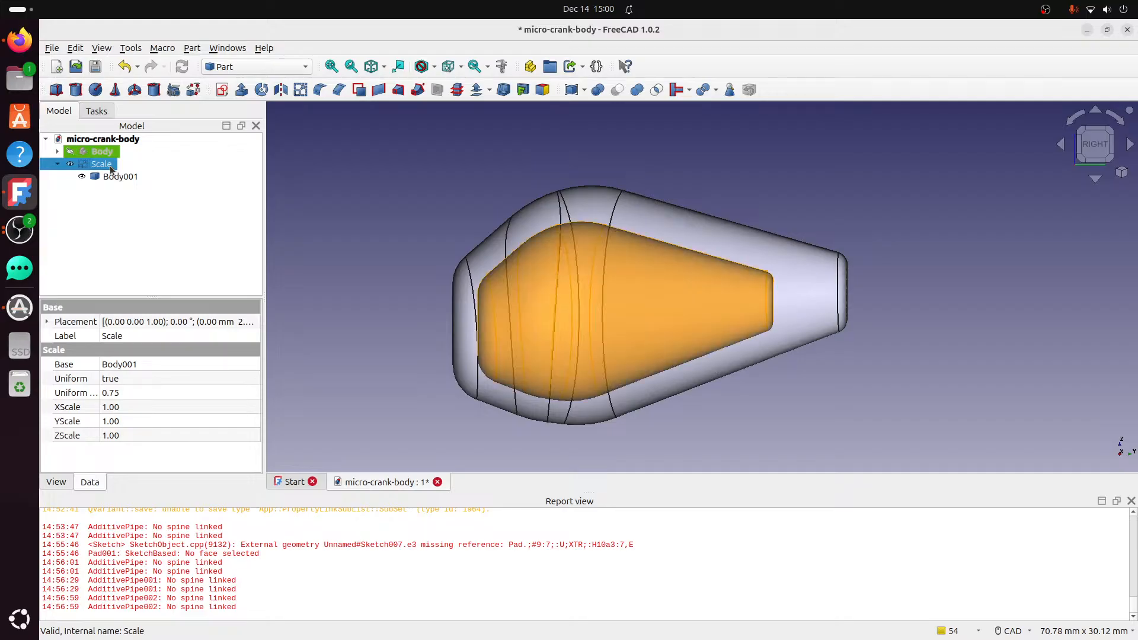
right_click(111, 170)
click(141, 174)
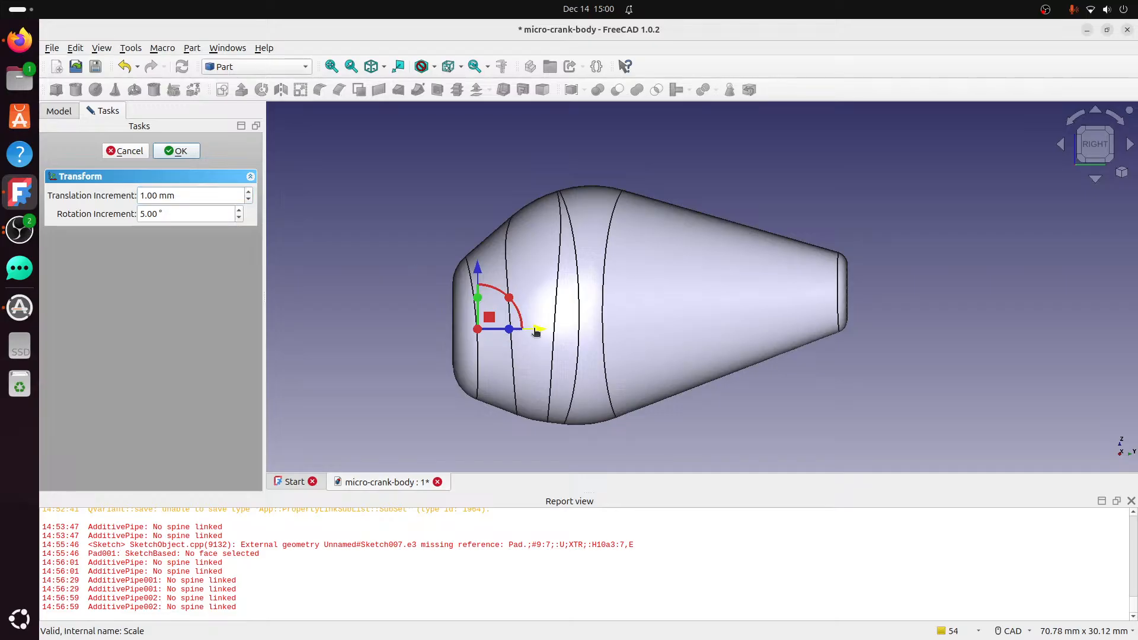
drag(540, 333, 546, 335)
click(187, 155)
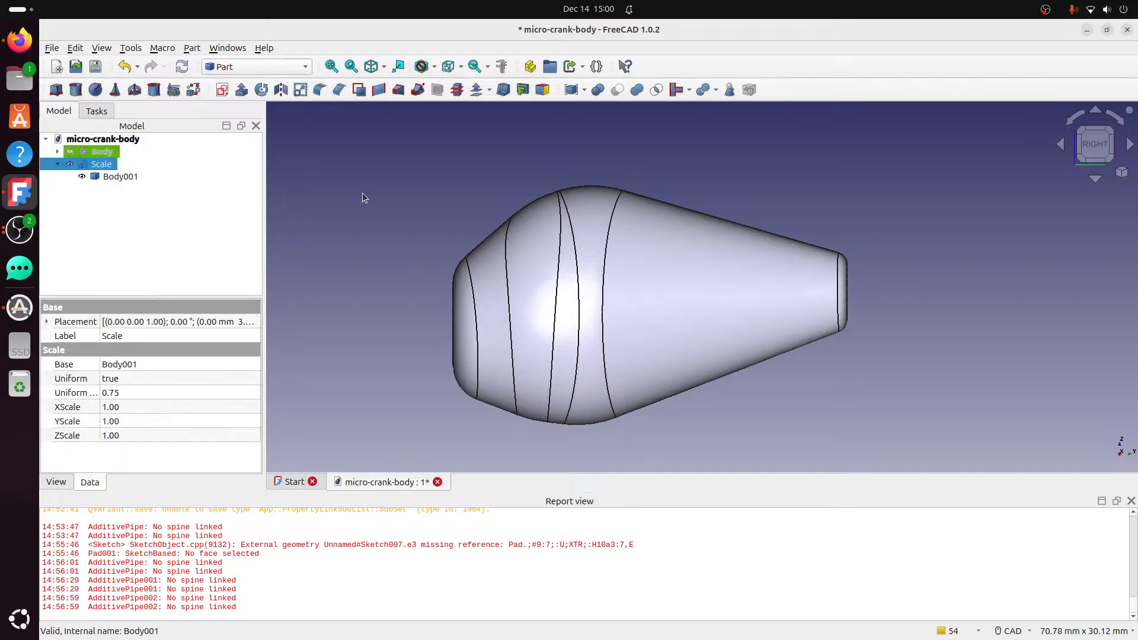
click(101, 164)
click(330, 185)
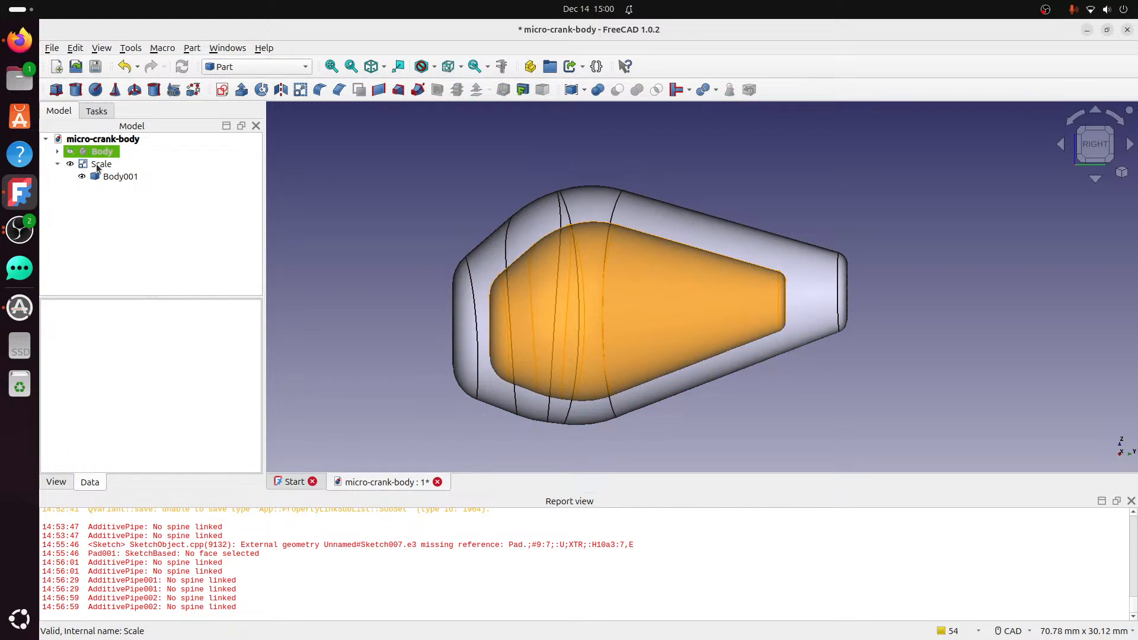
Subtract the Scale object from Body001 with a Boolean cut to hollow the body.
click(1080, 130)
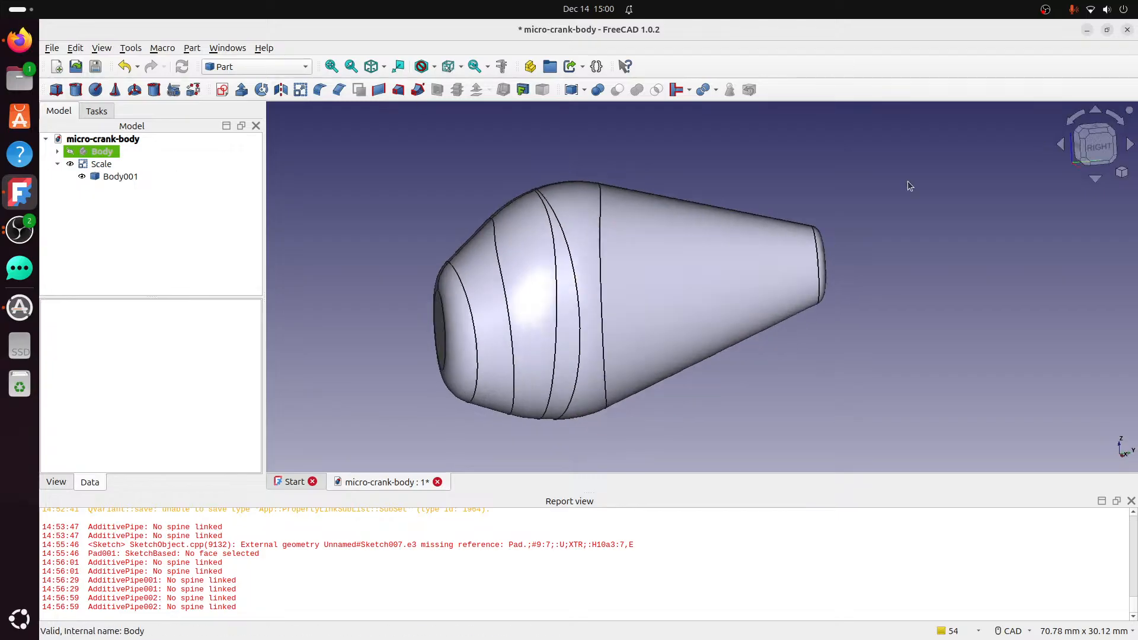
click(108, 167)
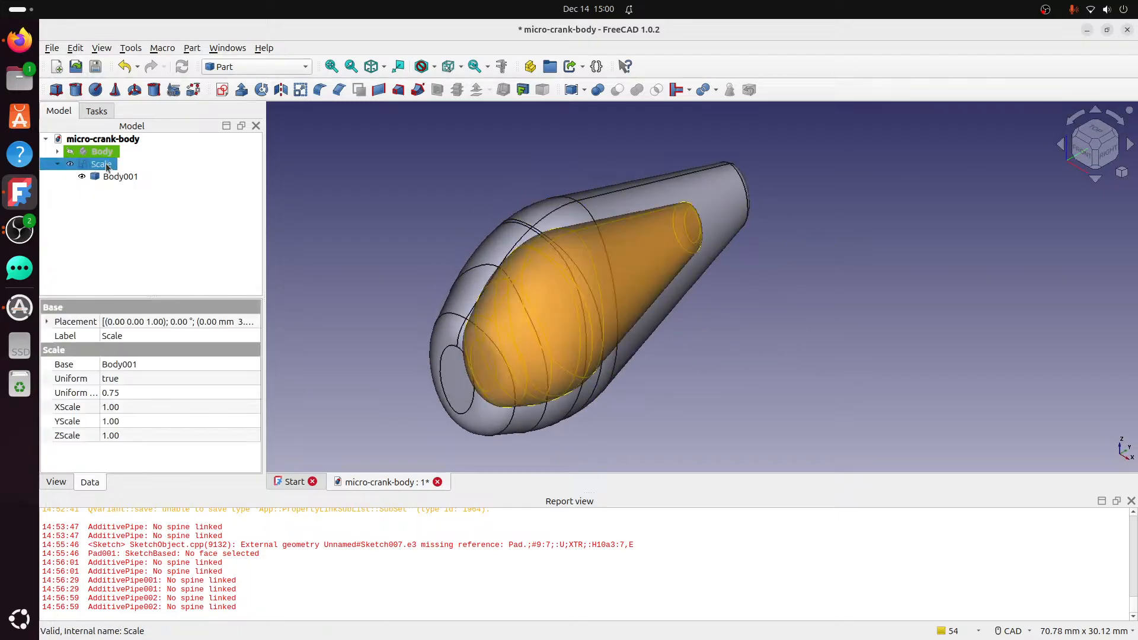
click(120, 176)
ctrl+click(107, 168)
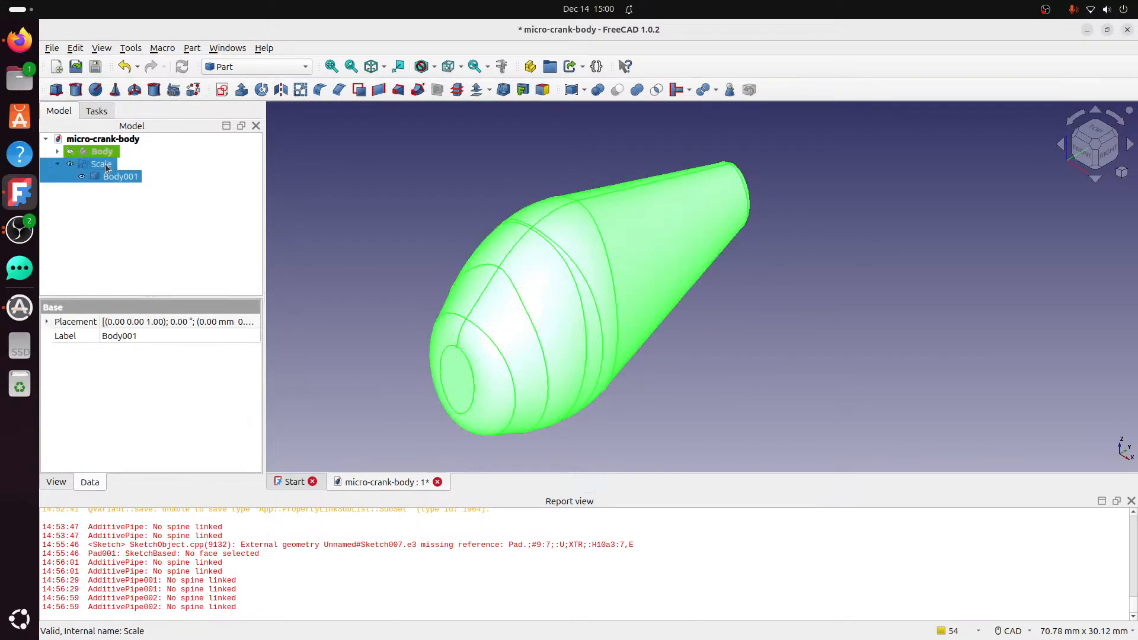
click(618, 90)
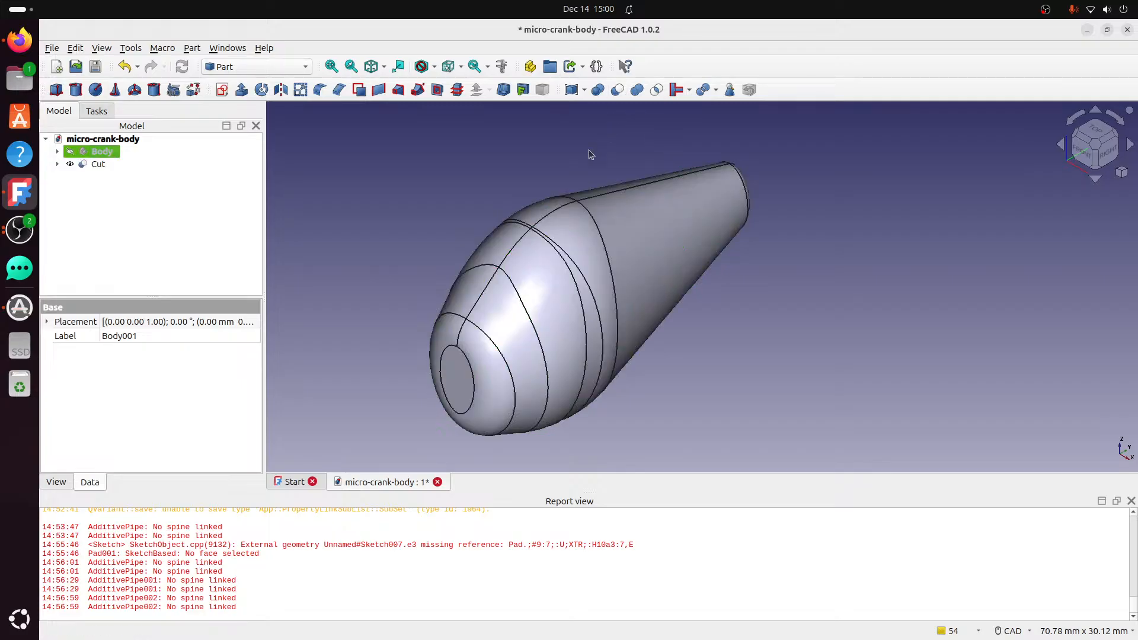
click(355, 208)
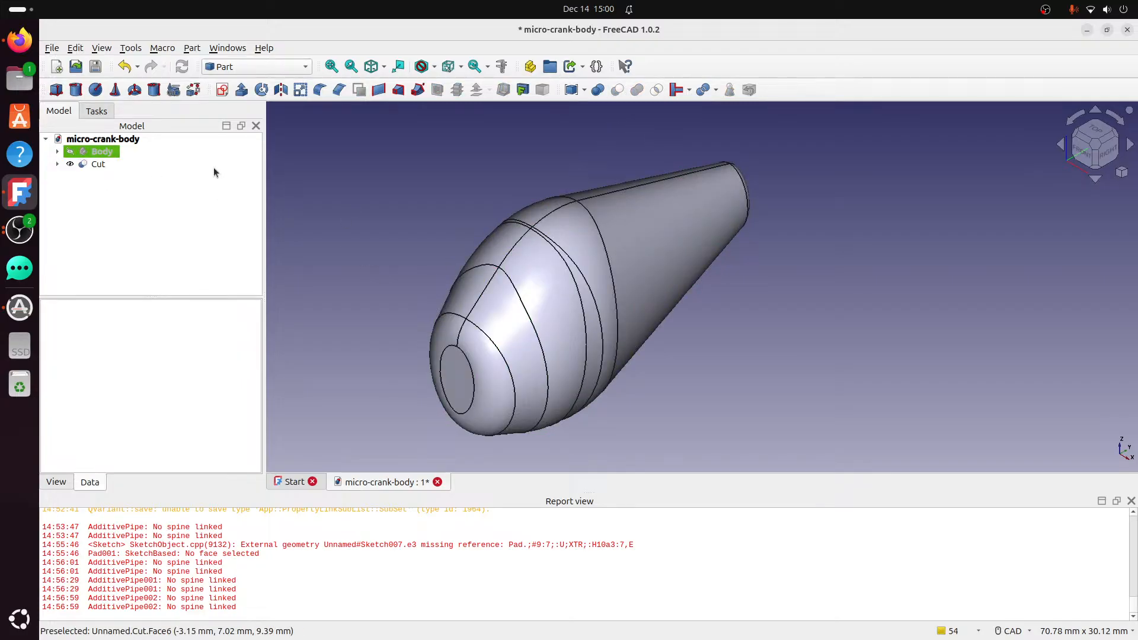
Add a cube primitive to the document and fit the model in the front view.
click(1094, 158)
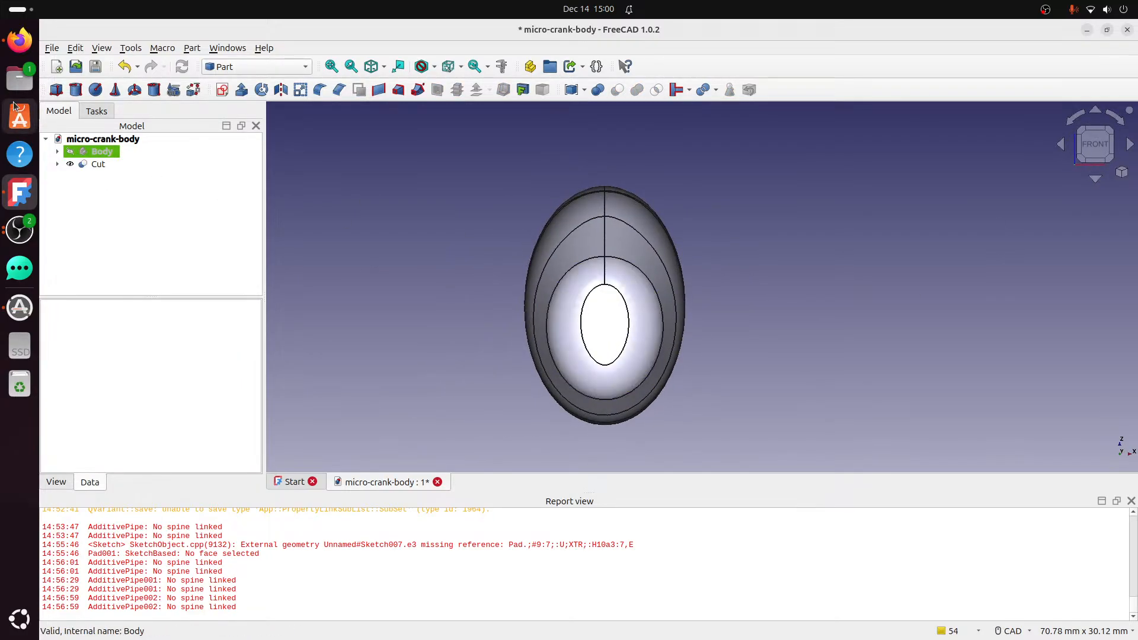
click(56, 90)
click(331, 66)
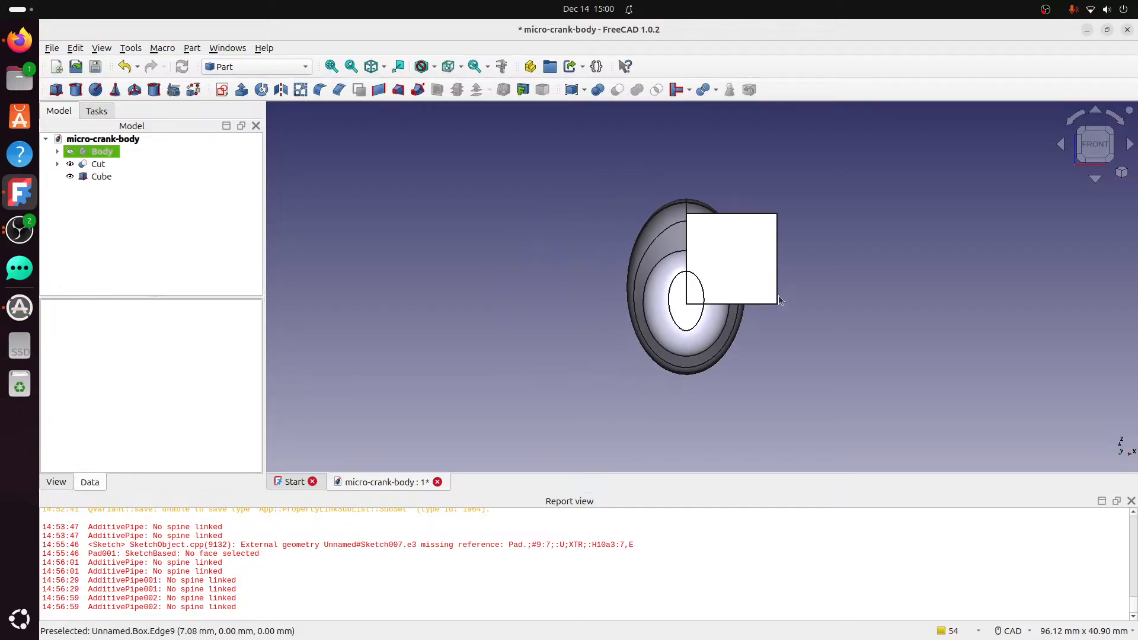
Set the cube's length to 14 mm, width to 40 mm and height to 20 mm.
right_click(104, 176)
click(168, 29)
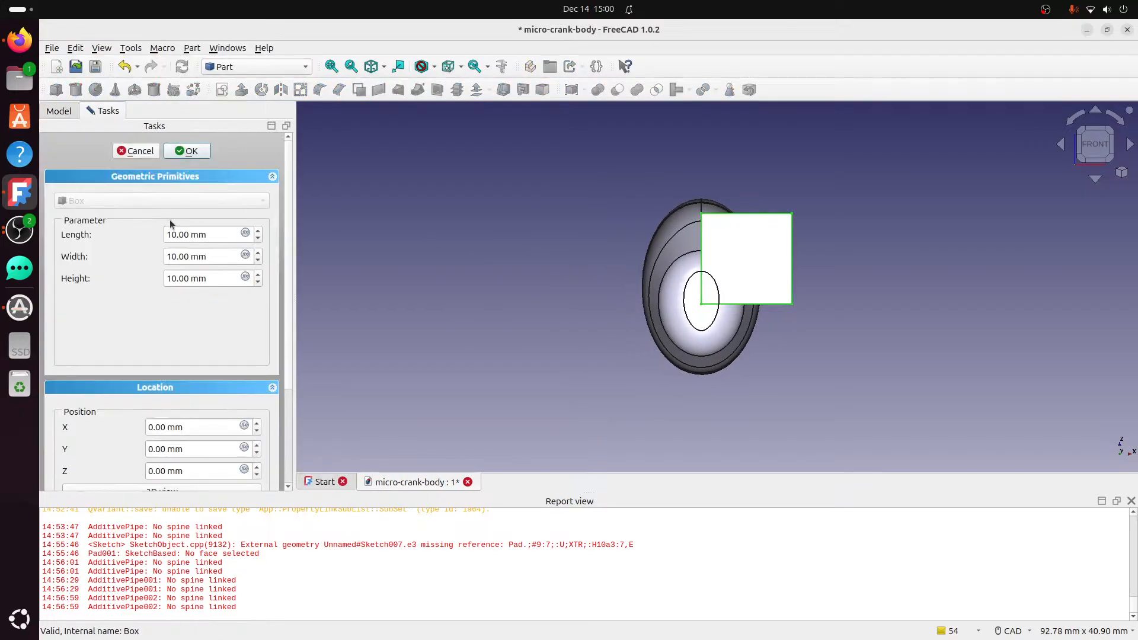
click(258, 233)
click(258, 233)
click(258, 232)
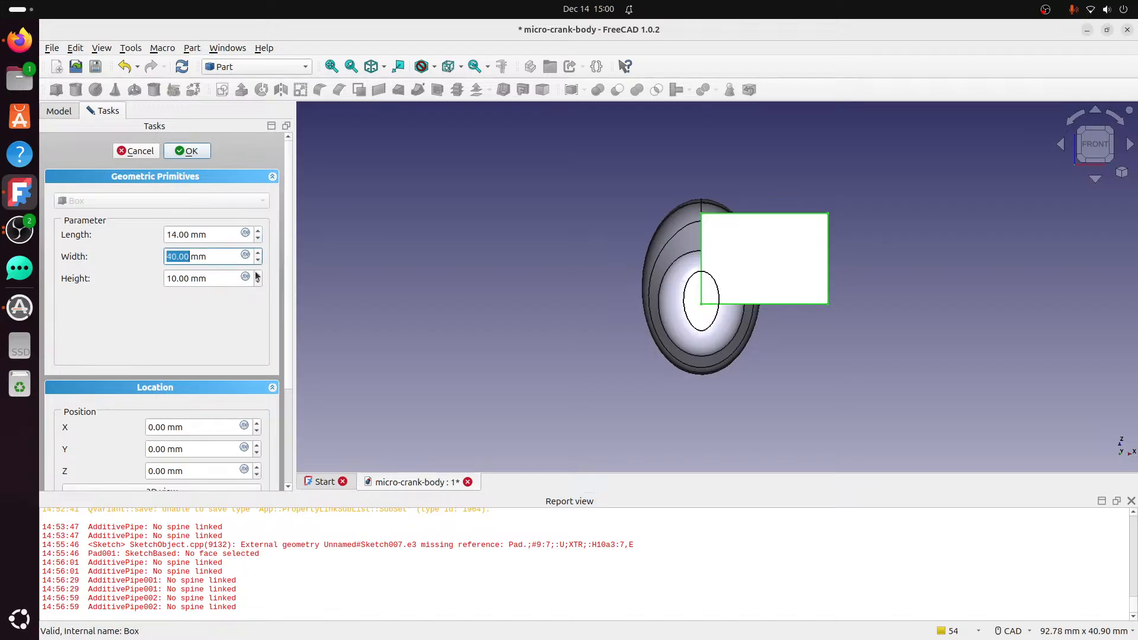
drag(257, 277, 257, 276)
click(190, 151)
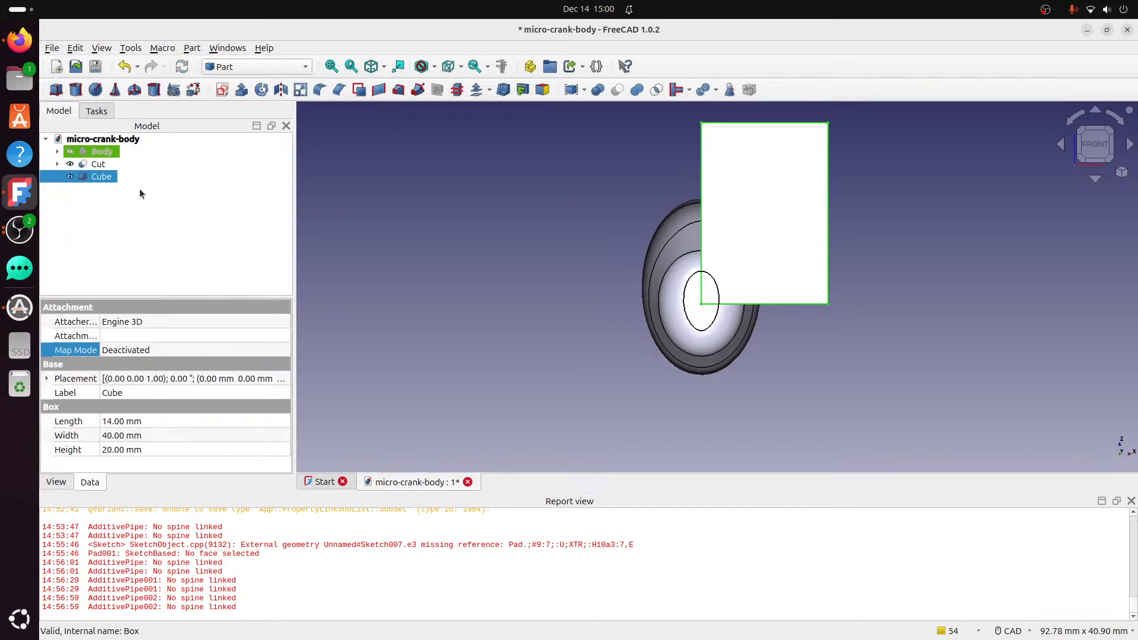
Transform the cube by -14 mm along X and -8 mm along Z so it covers one half of the crankbait body.
right_click(108, 178)
click(192, 41)
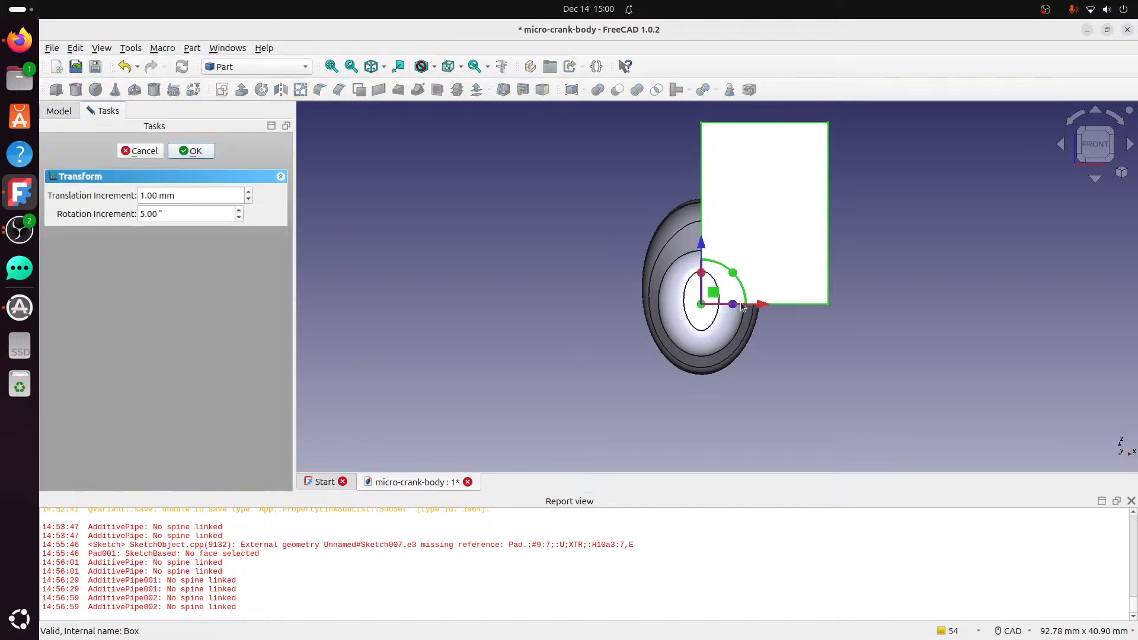
drag(764, 304, 635, 304)
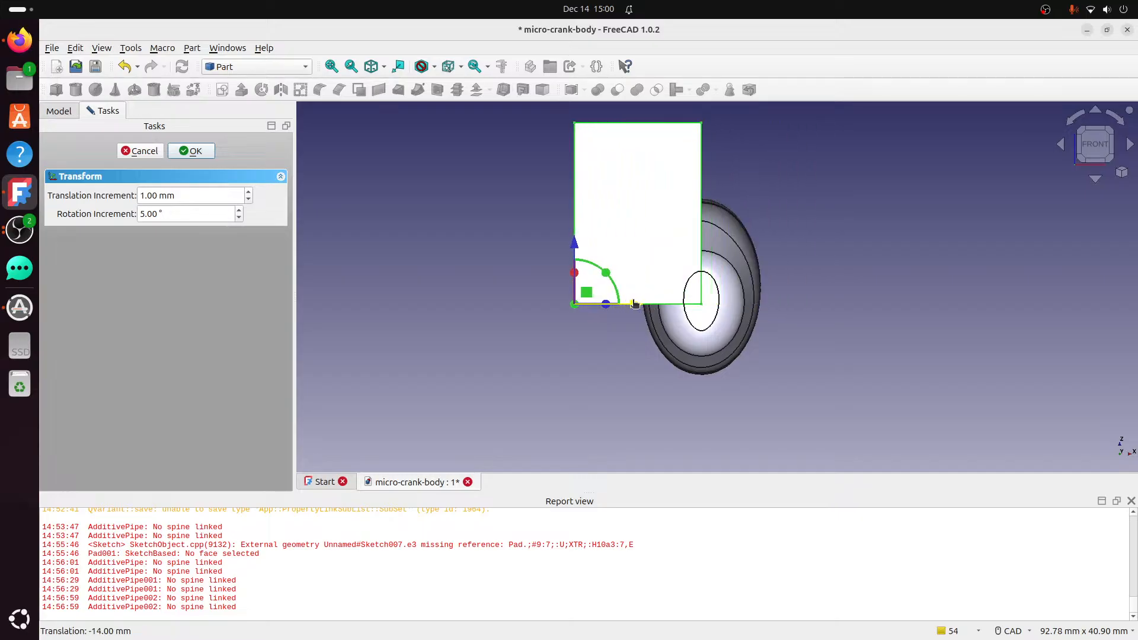
drag(575, 246, 579, 323)
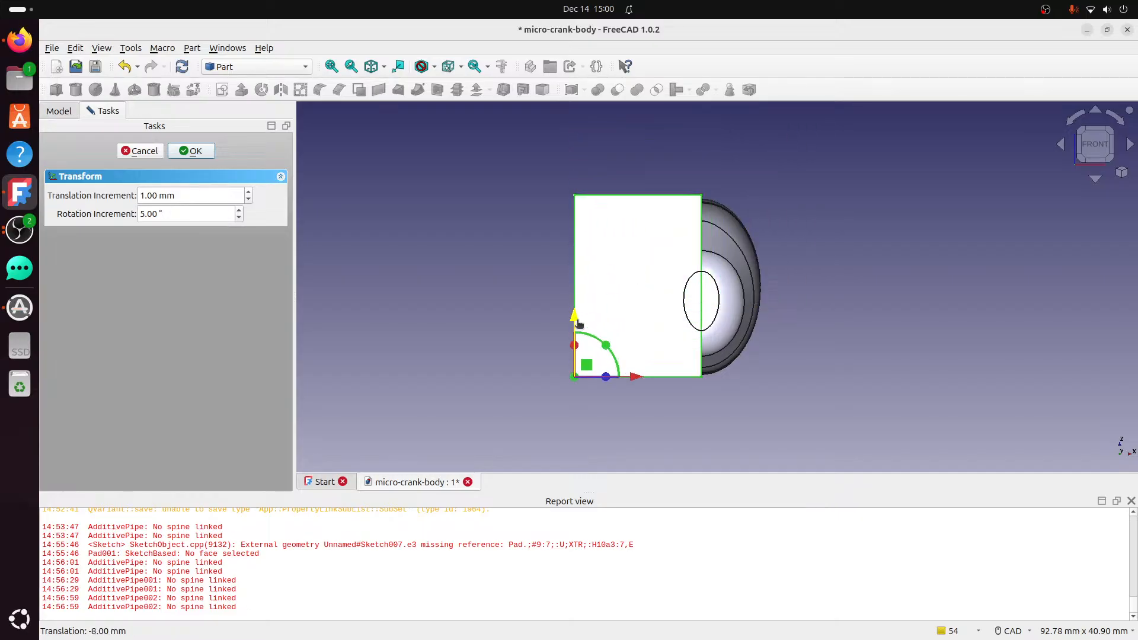
click(187, 150)
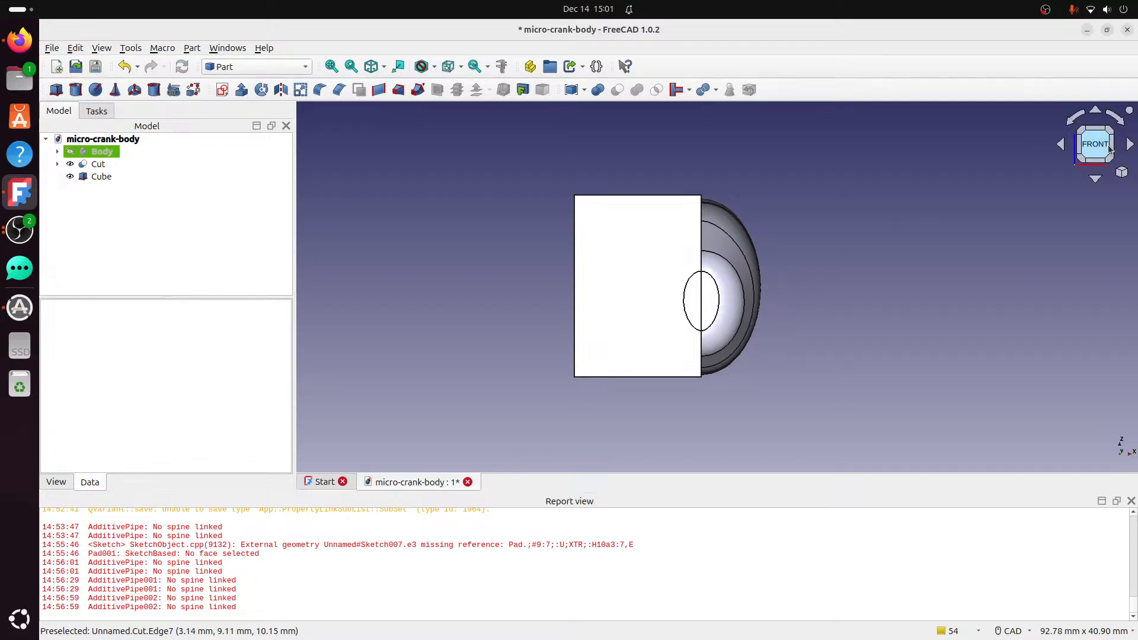
In the right view, move the cube -1 mm along the Y axis so it extends past the body's nose.
click(1114, 149)
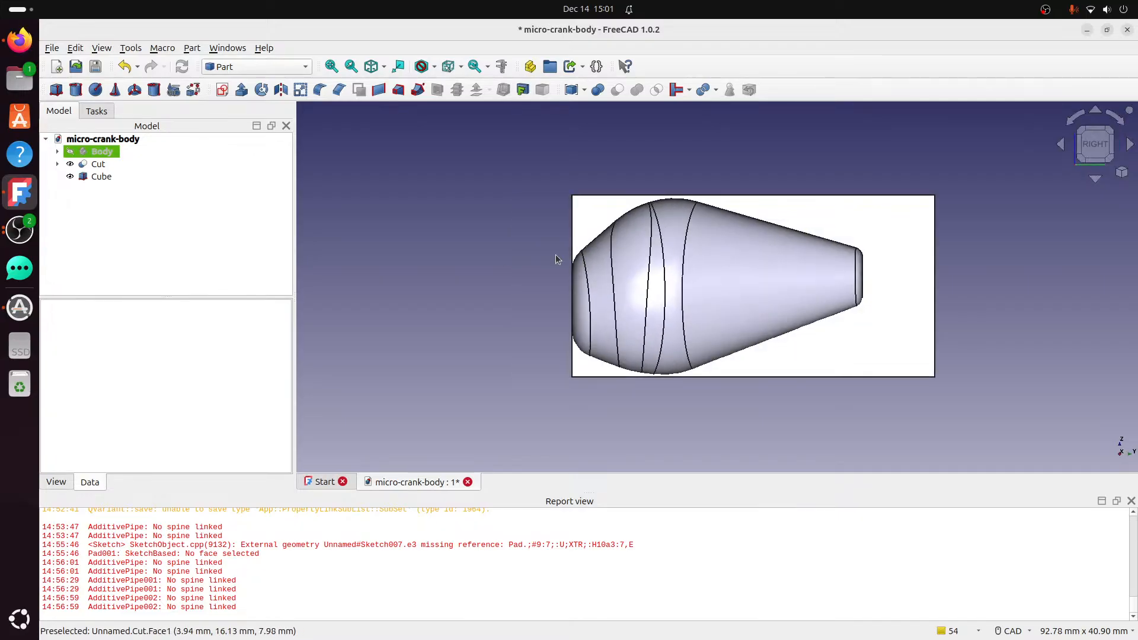
right_click(102, 178)
click(139, 43)
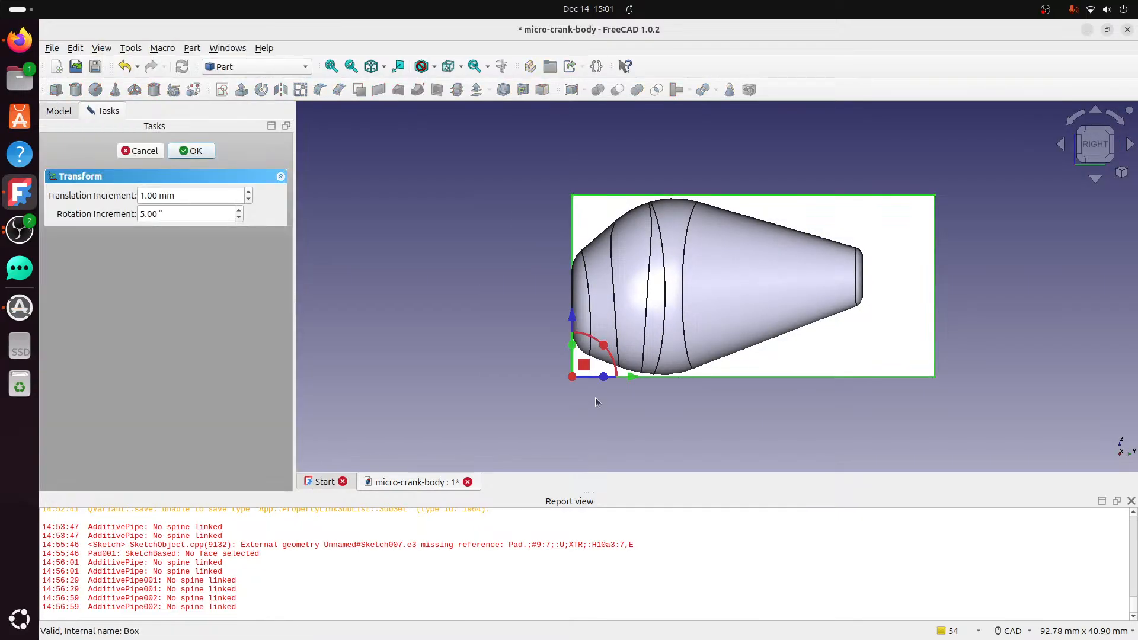
drag(625, 377, 431, 324)
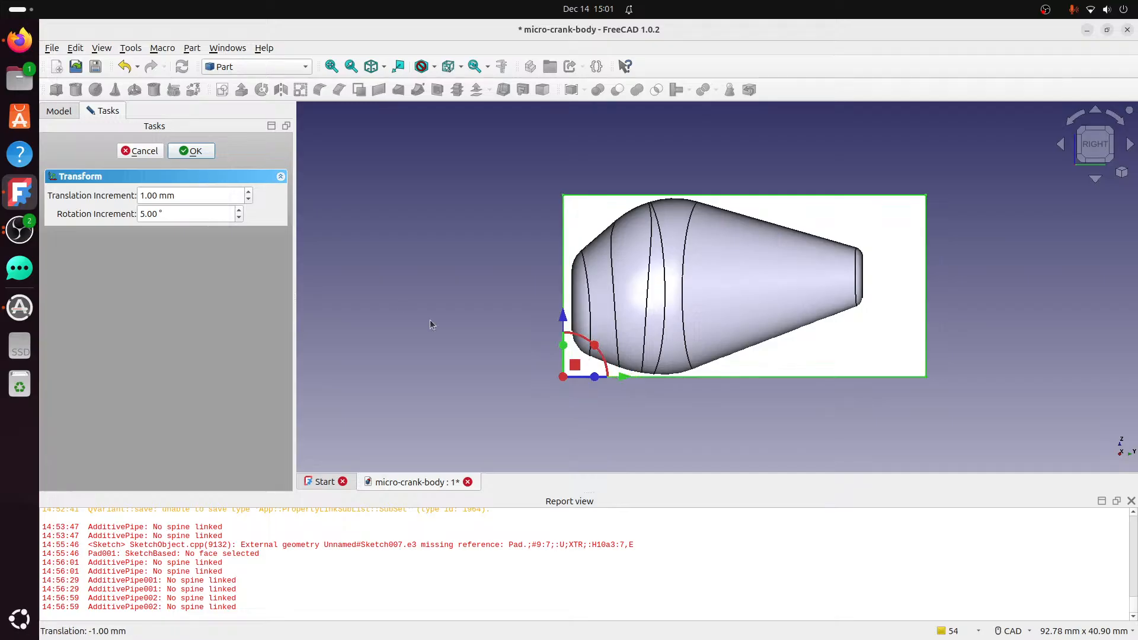
click(202, 153)
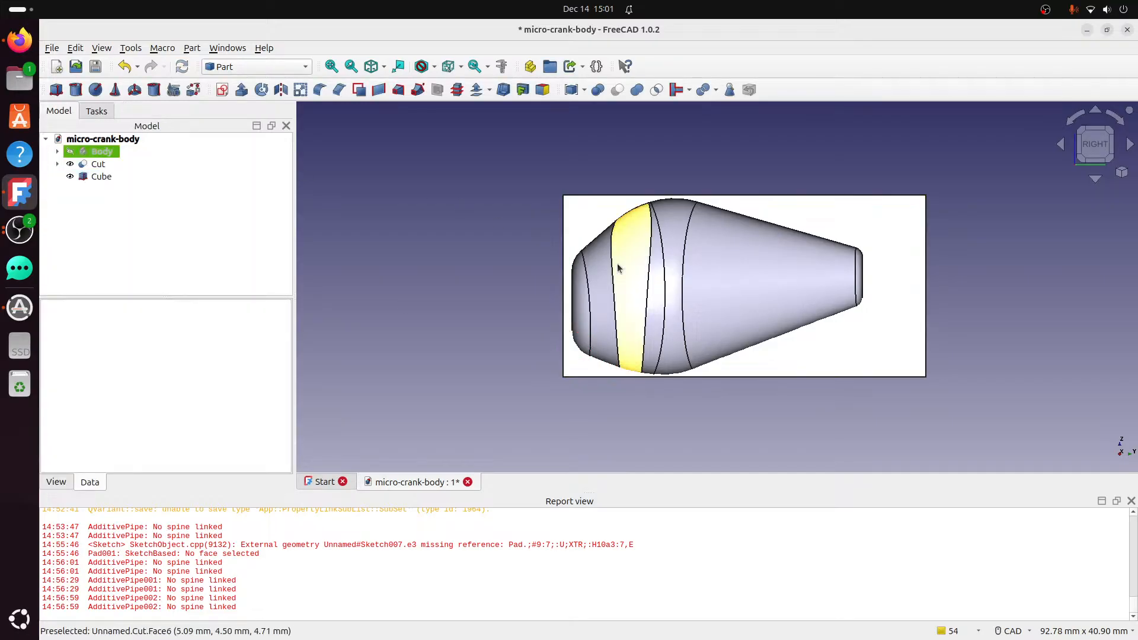
Try to subtract the hollow body from the cube with a Boolean cut, and undo it.
click(736, 272)
click(408, 134)
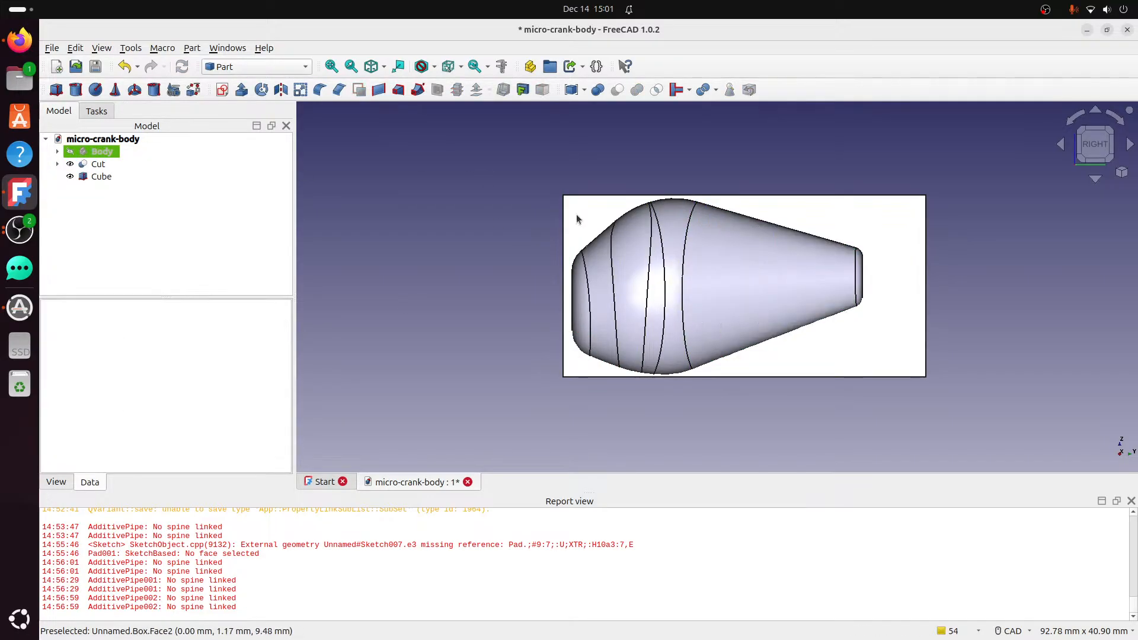
click(576, 214)
ctrl+click(725, 254)
click(617, 90)
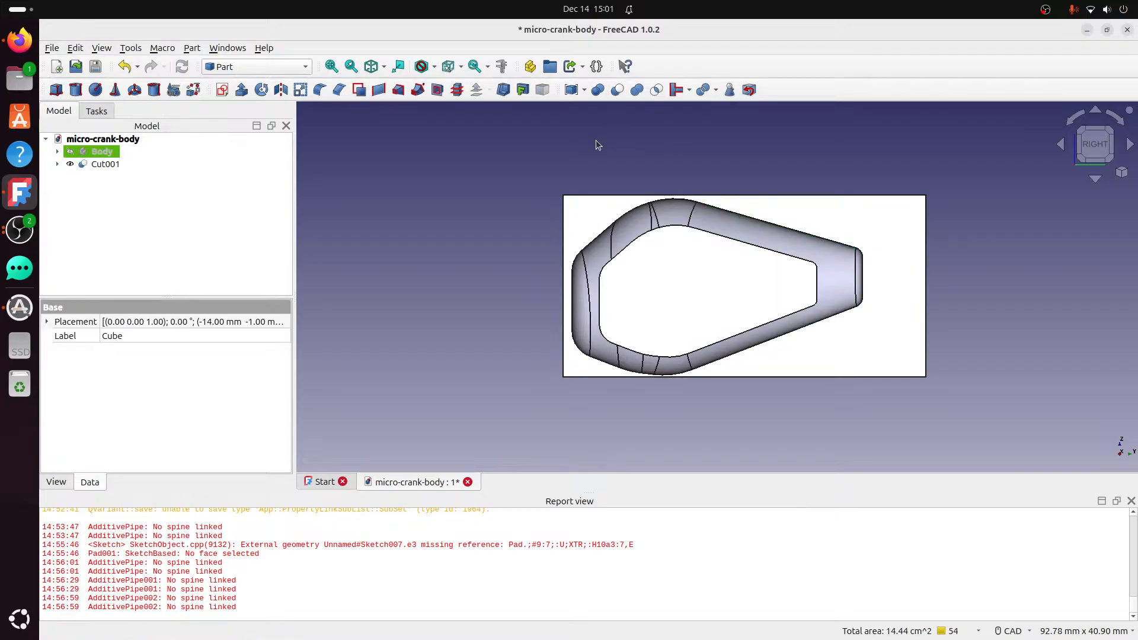
middle_drag(640, 279, 666, 275)
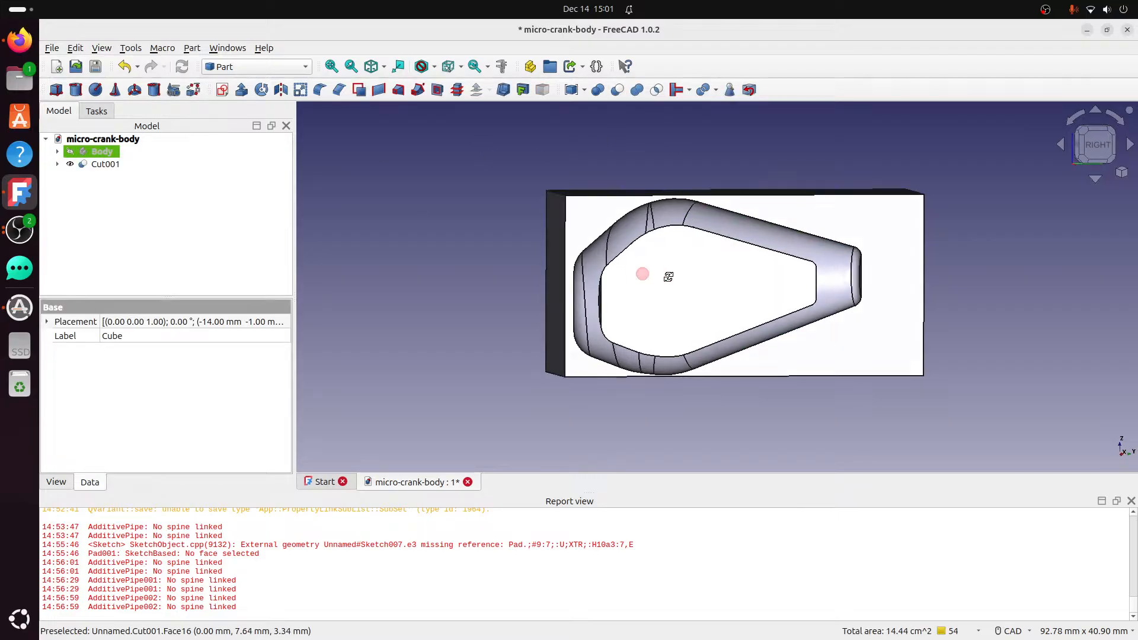
click(124, 66)
Subtract the cube from the hollow body with a Boolean cut, leaving one half shell.
click(663, 180)
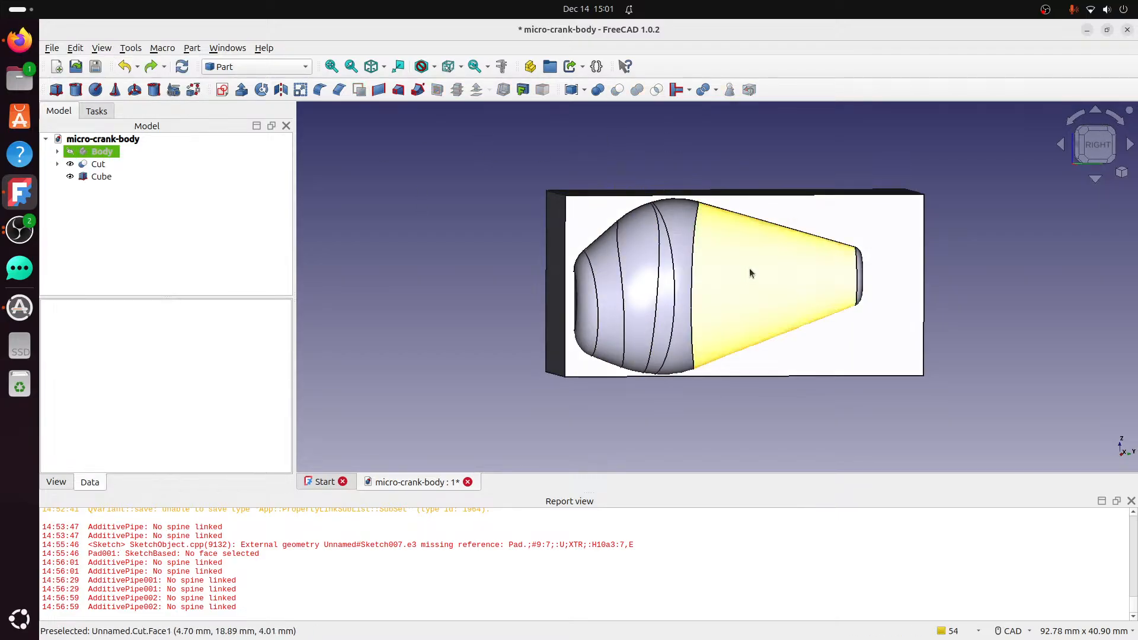
click(750, 268)
ctrl+click(797, 223)
click(596, 147)
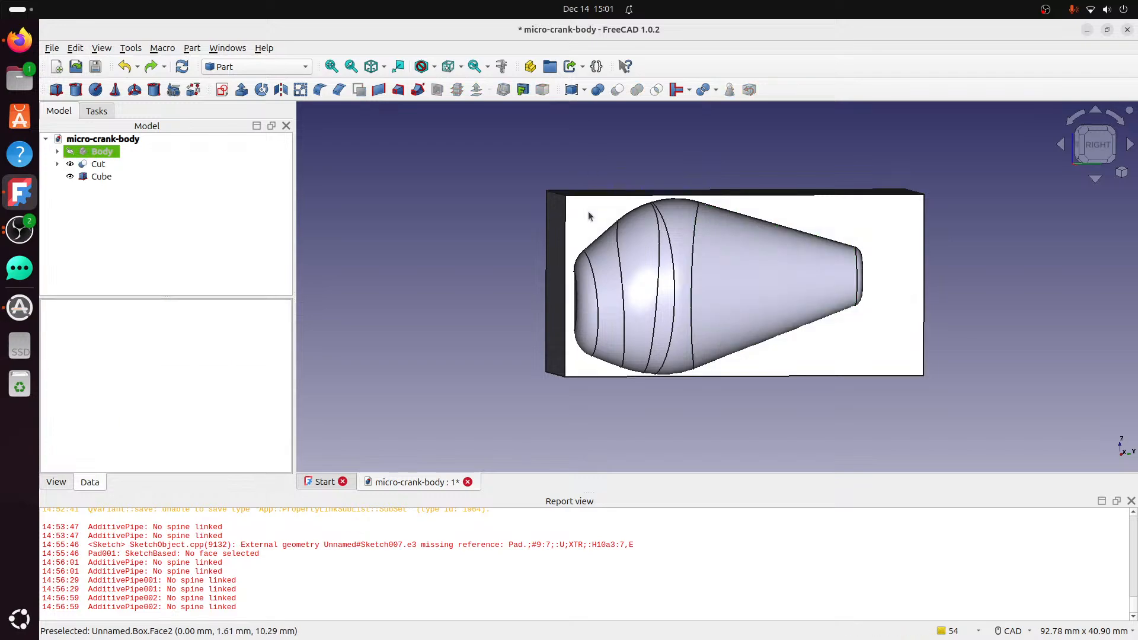
click(788, 240)
ctrl+click(835, 211)
click(614, 95)
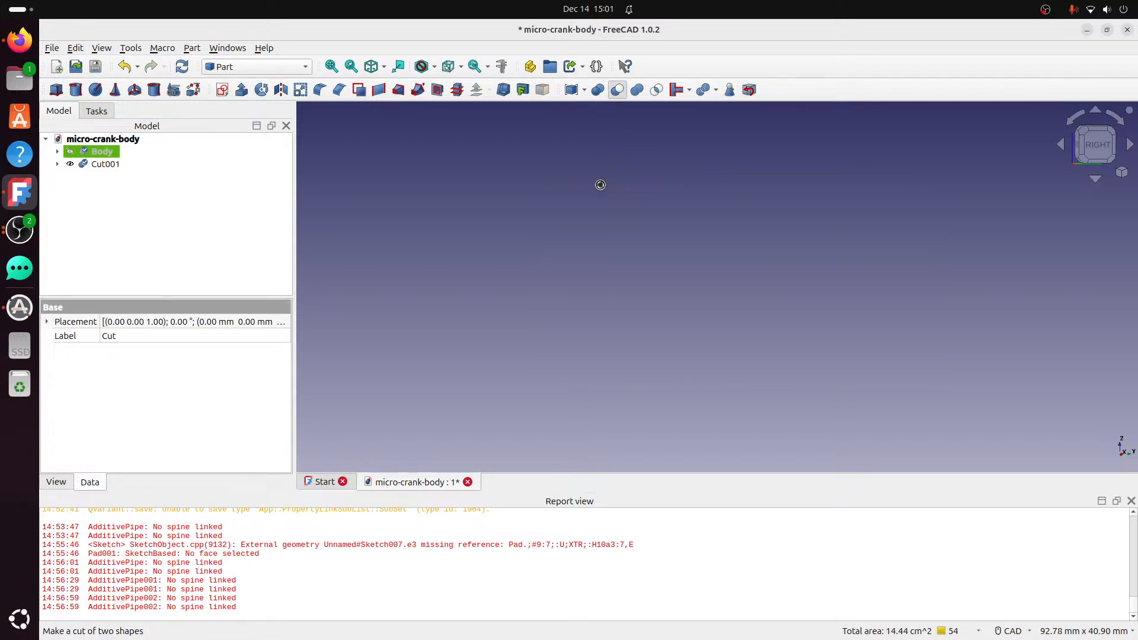
Examine the half shell's cavity and cut face from several angles, ending in the left view.
middle_drag(499, 224, 663, 267)
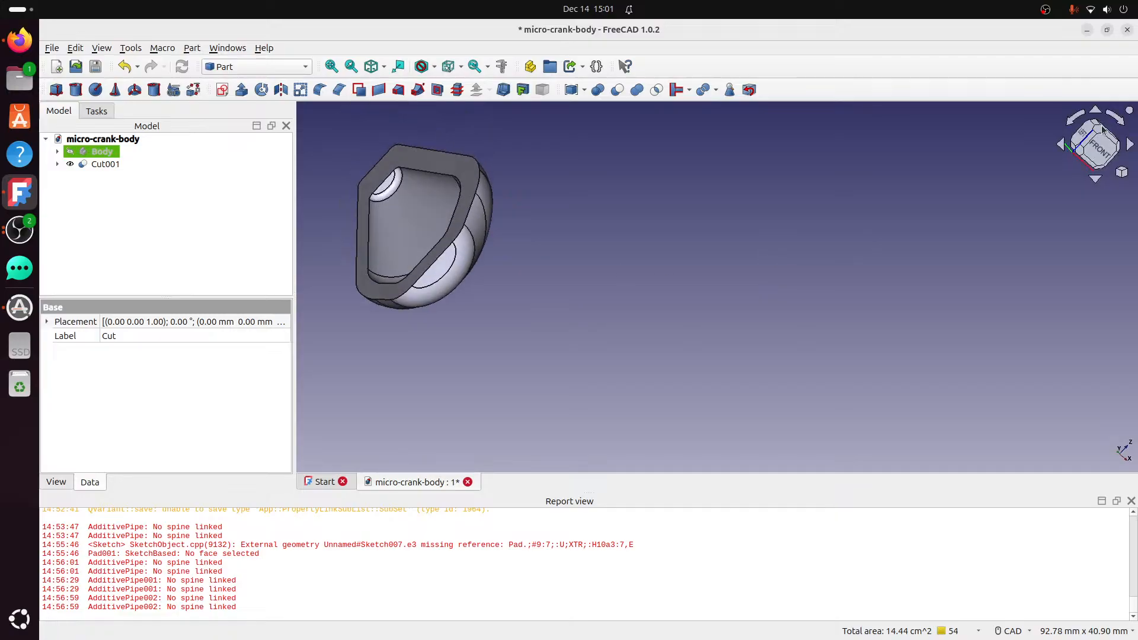
middle_drag(1102, 129, 748, 293)
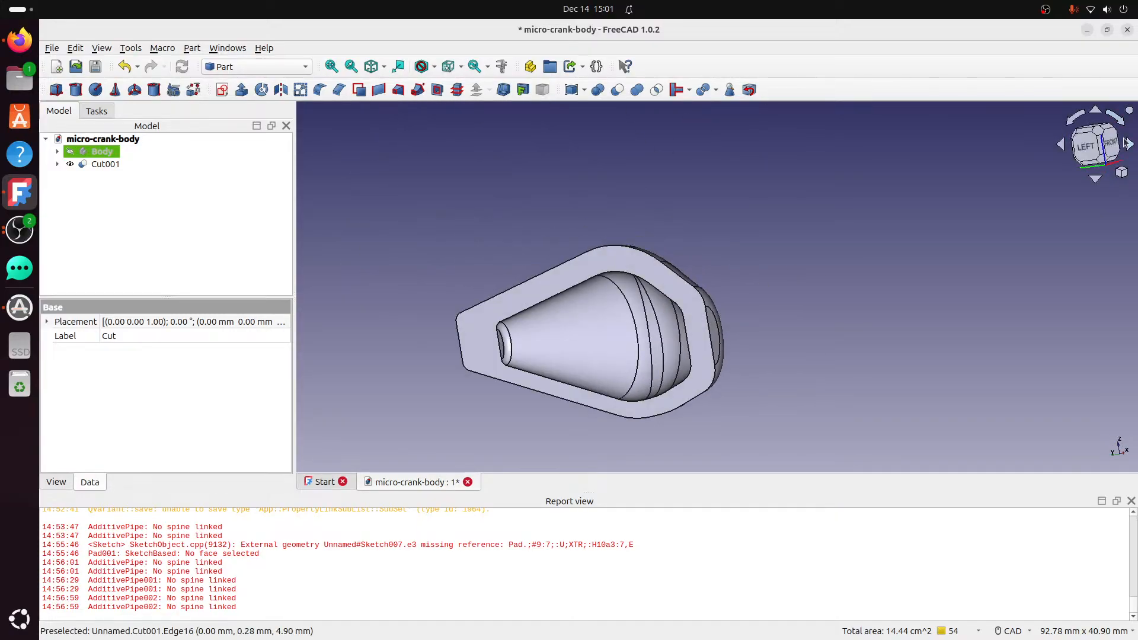
middle_drag(1102, 129, 1034, 270)
middle_drag(715, 296, 751, 331)
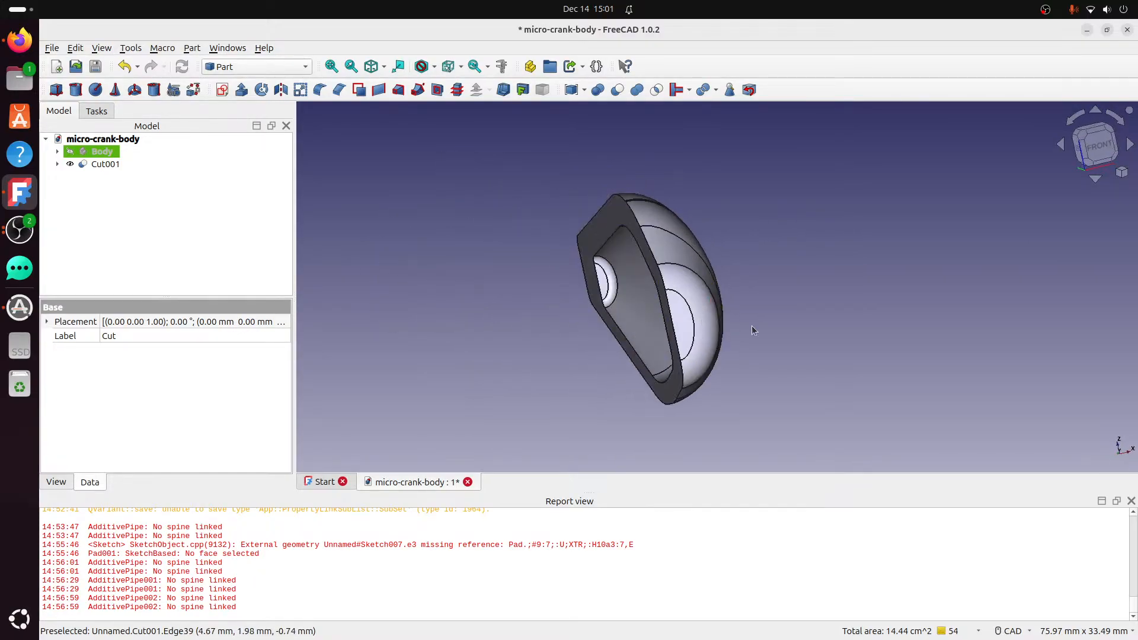
middle_drag(784, 376, 914, 273)
scroll(878, 327, up, 1)
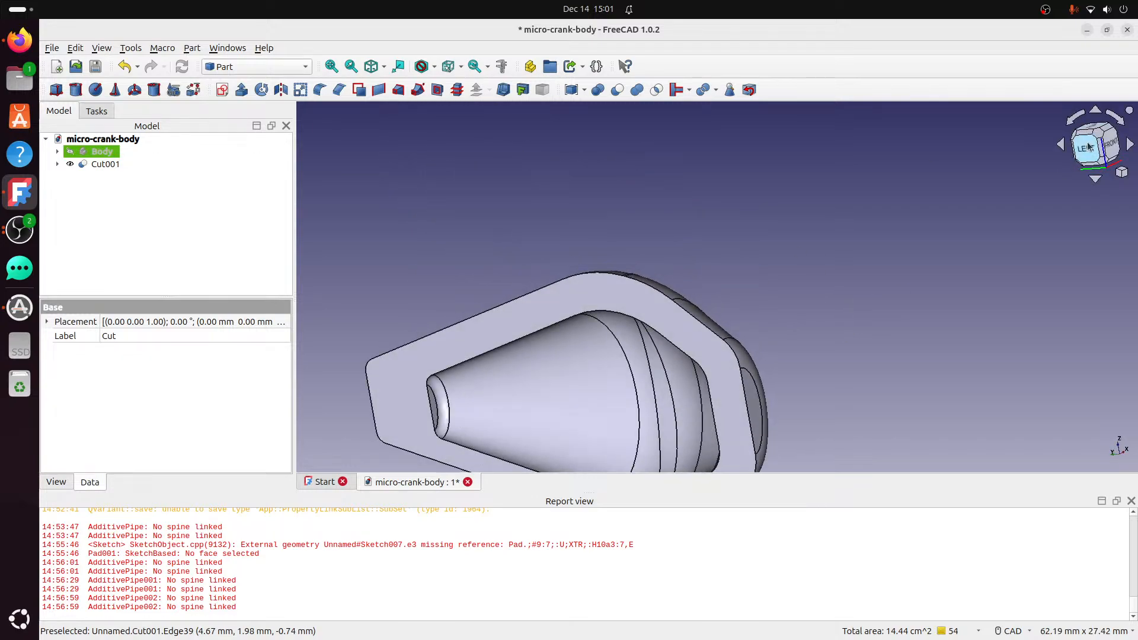
click(1088, 149)
middle_drag(711, 336, 743, 233)
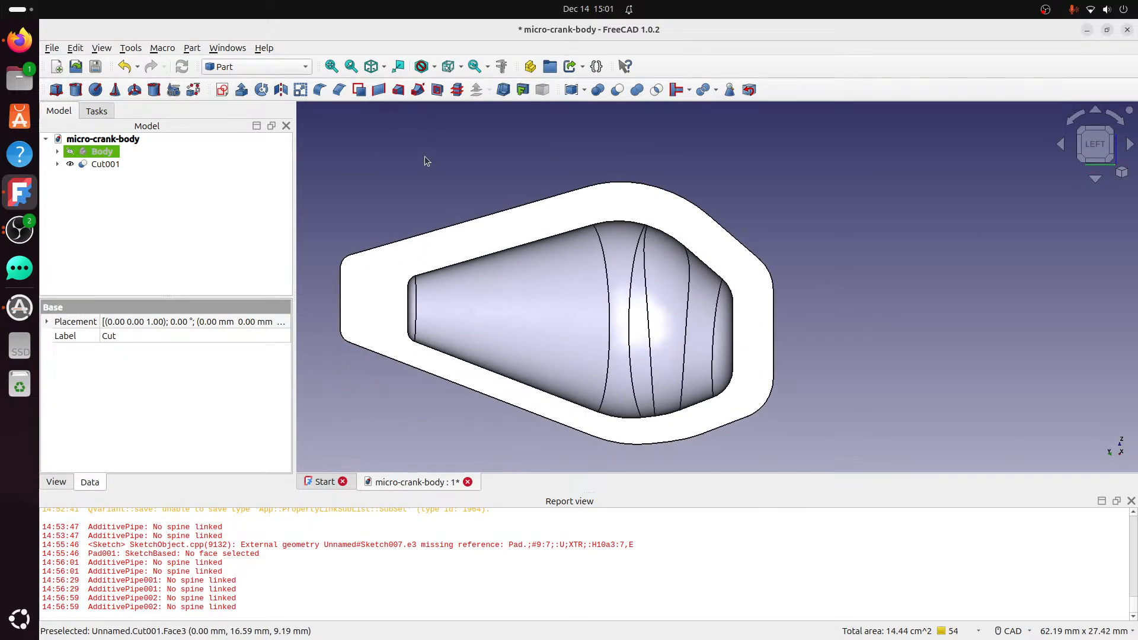
Measure the wall thickness at the belly between the cavity's lower vertex and the outer edge.
click(503, 66)
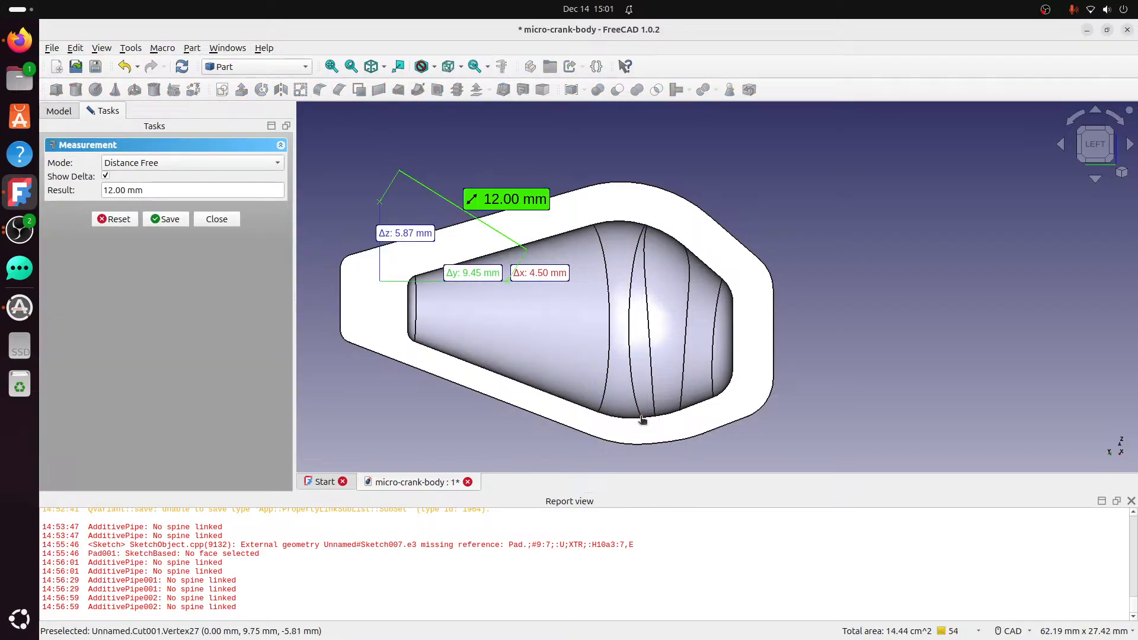
key(Escape)
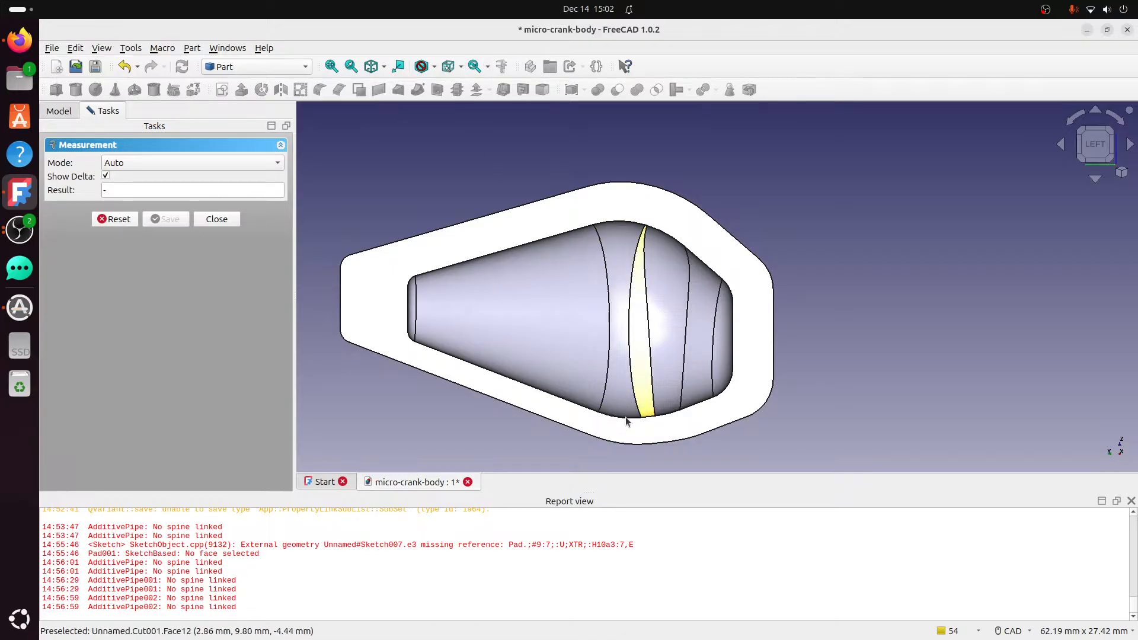
click(640, 417)
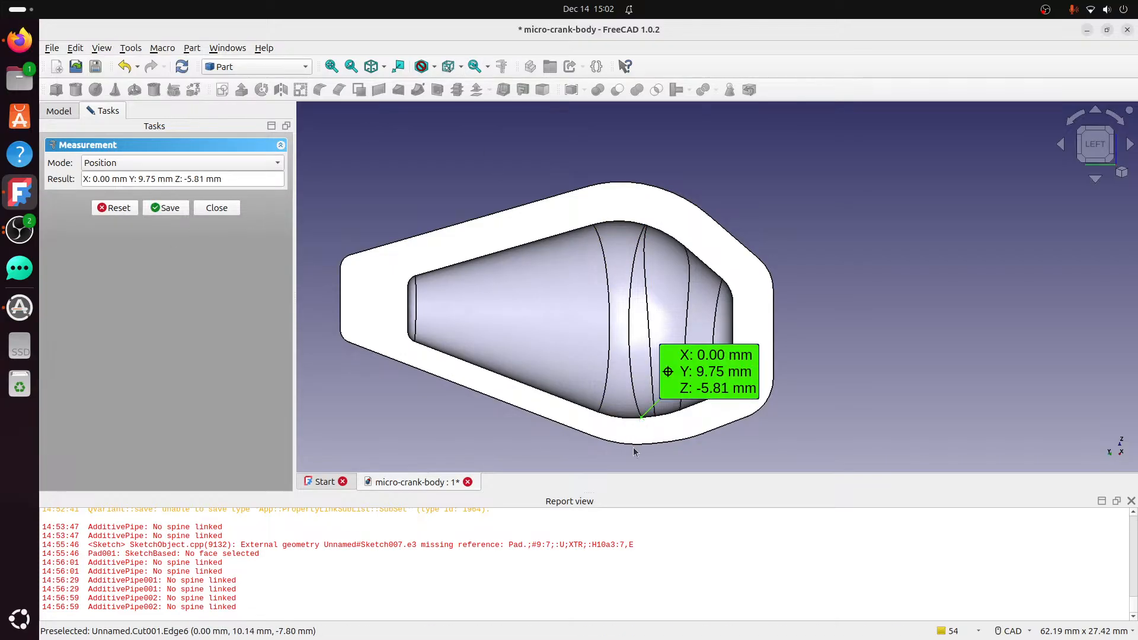
click(650, 444)
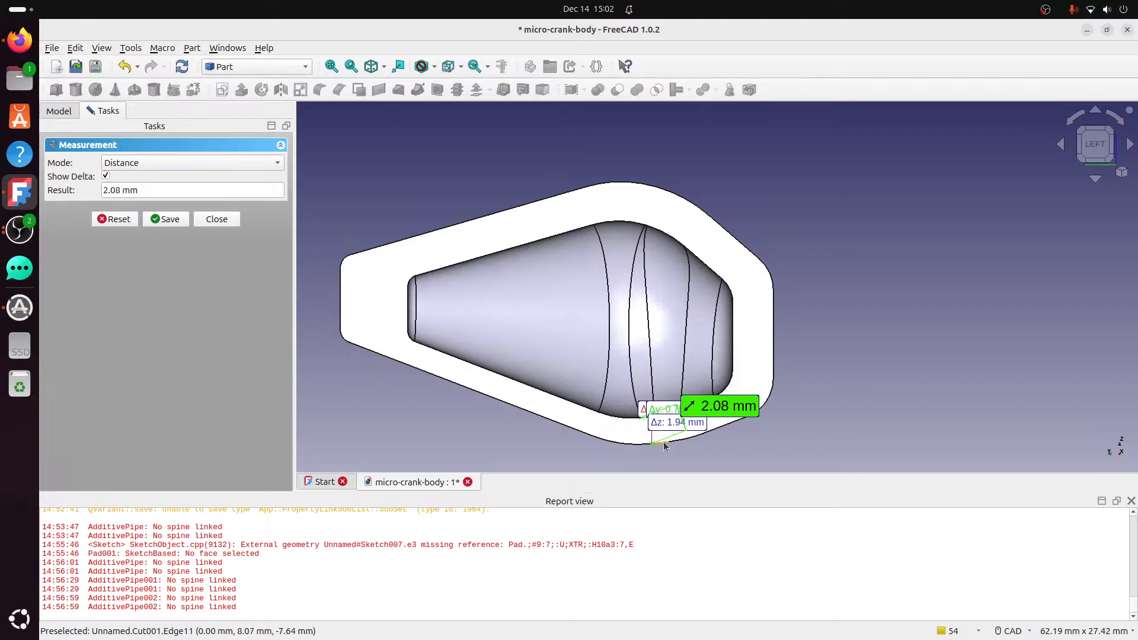
scroll(664, 446, up, 4)
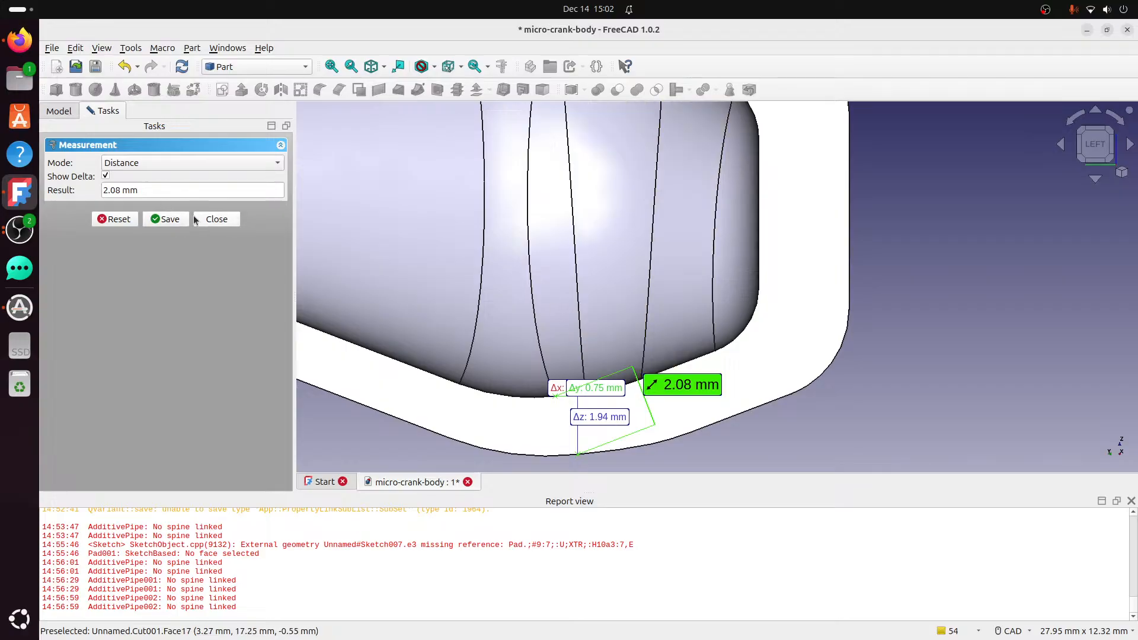
click(215, 219)
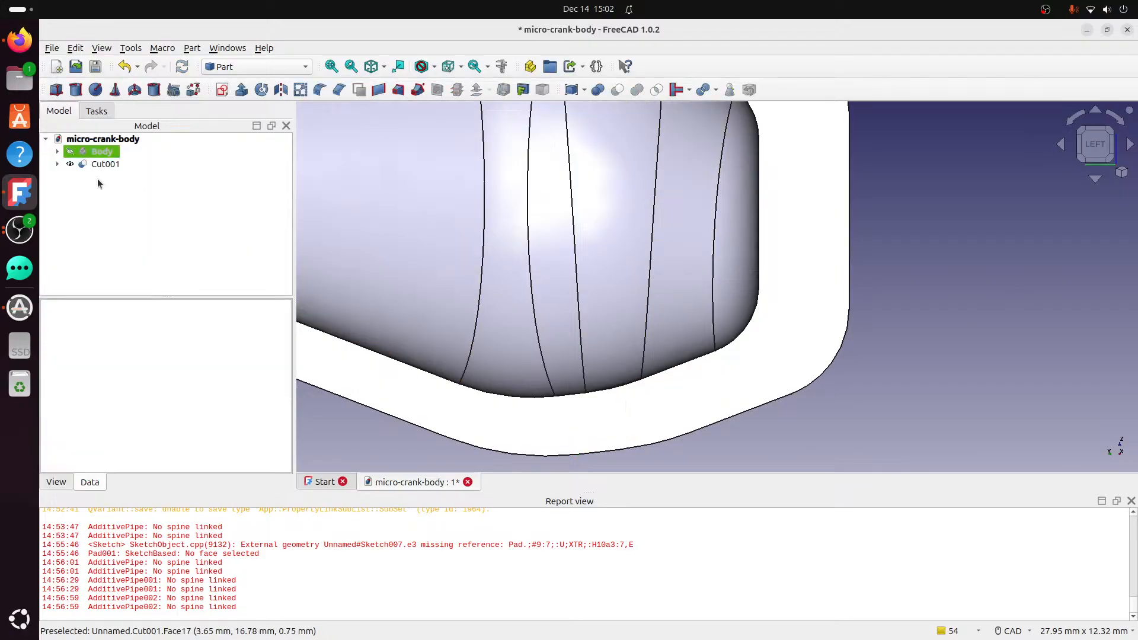
Inspect the half shell's wall, hollow interior and outer surface from the left, oblique and right views.
scroll(723, 283, down, 5)
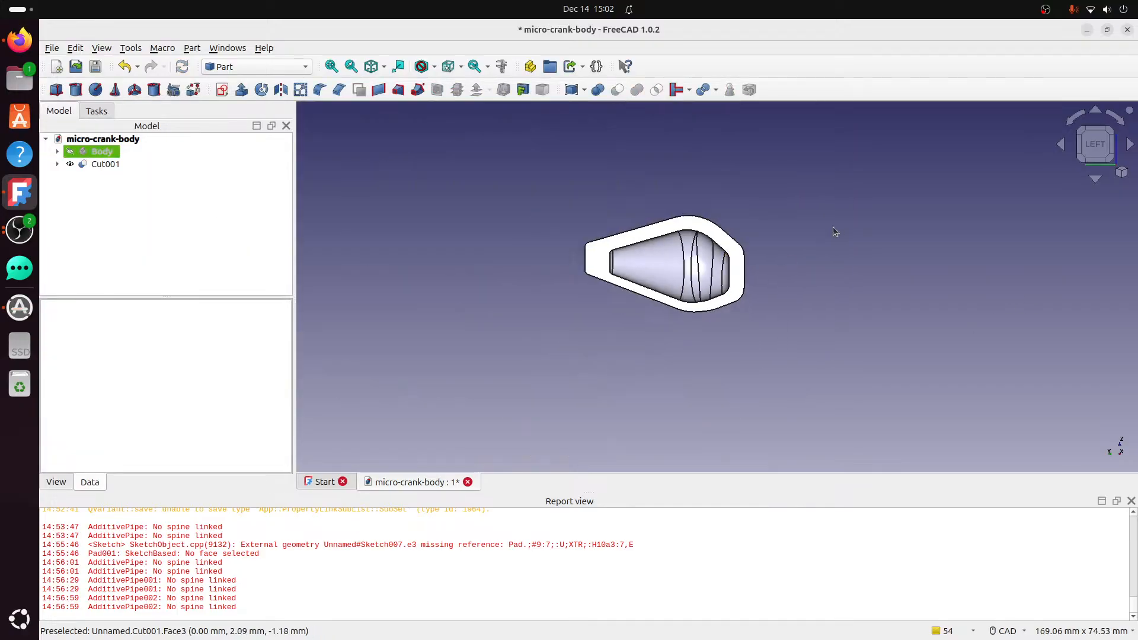
scroll(526, 239, up, 3)
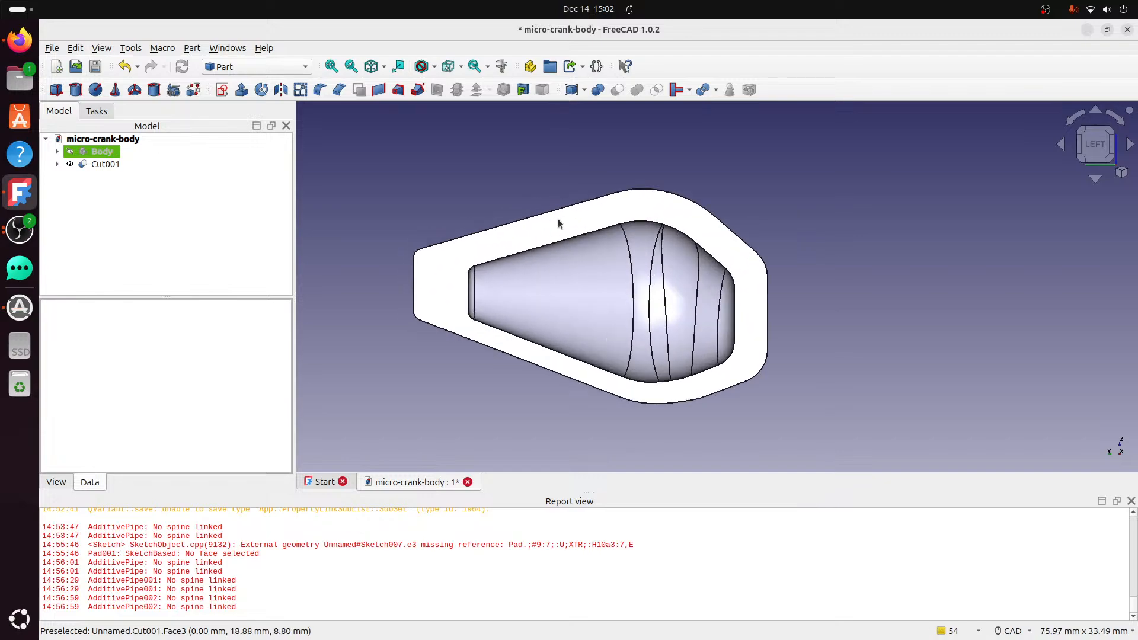
scroll(566, 225, up, 3)
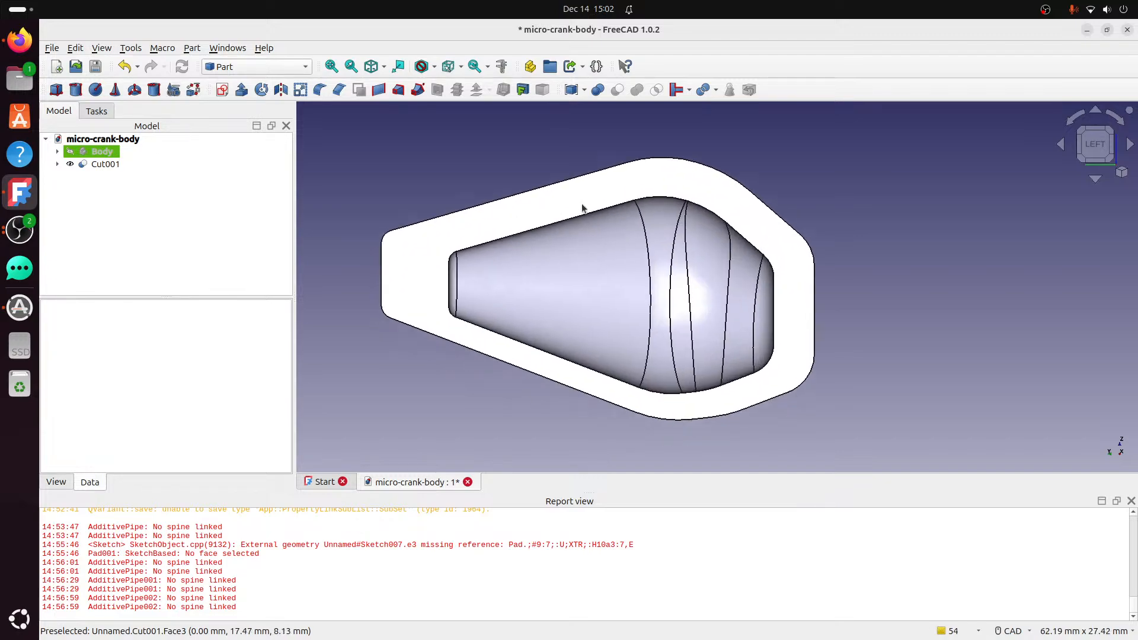
click(1113, 134)
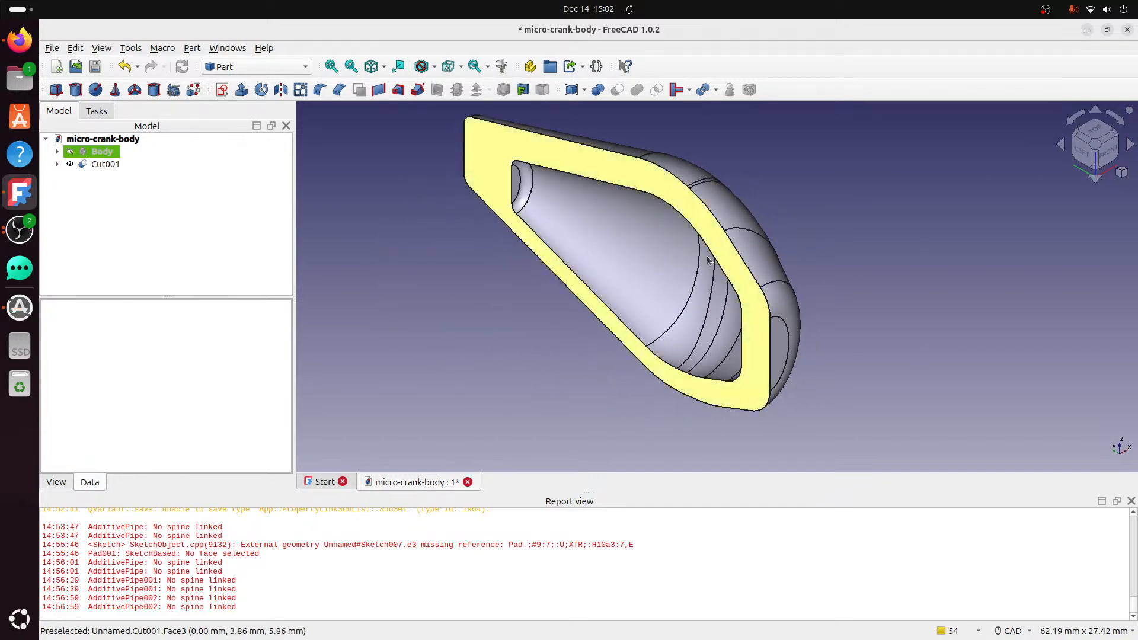
click(1083, 155)
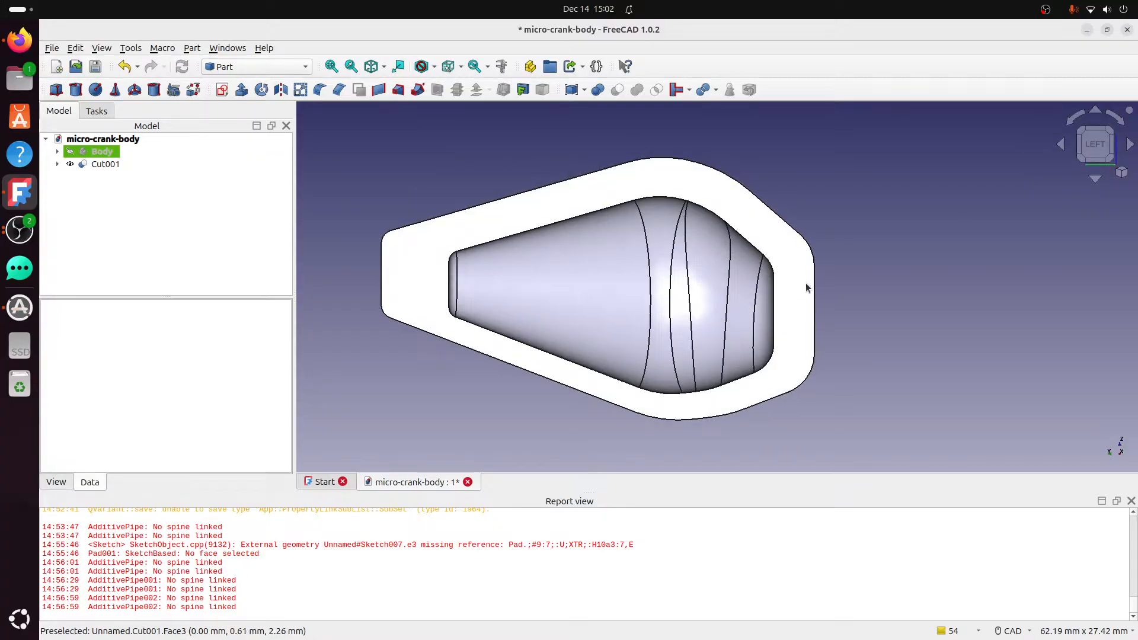
middle_drag(716, 293, 647, 317)
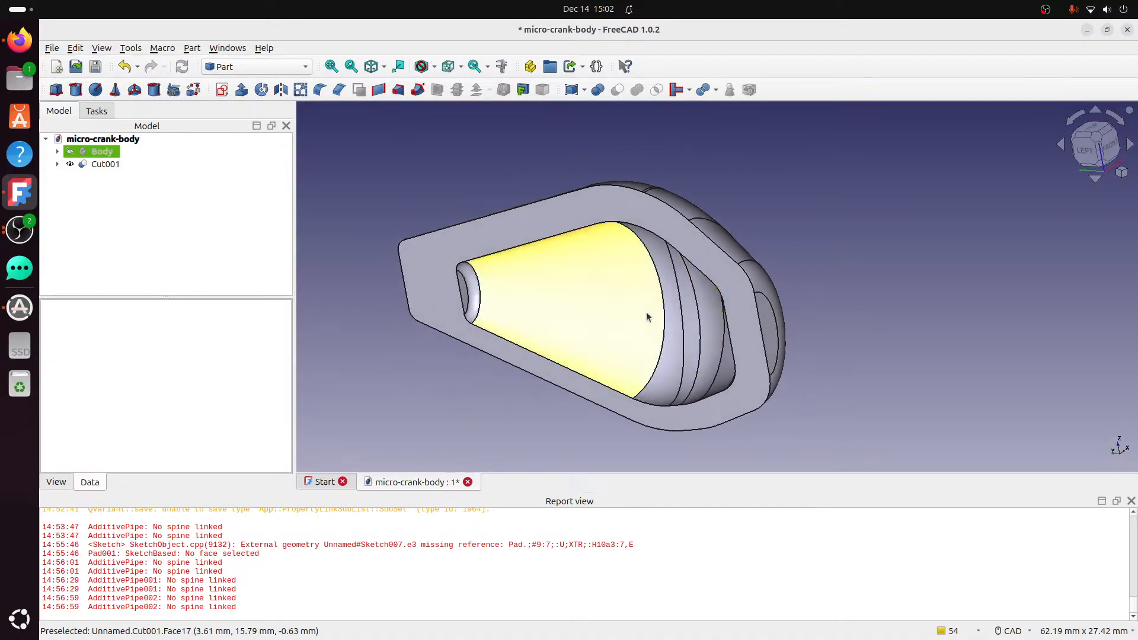
click(1097, 138)
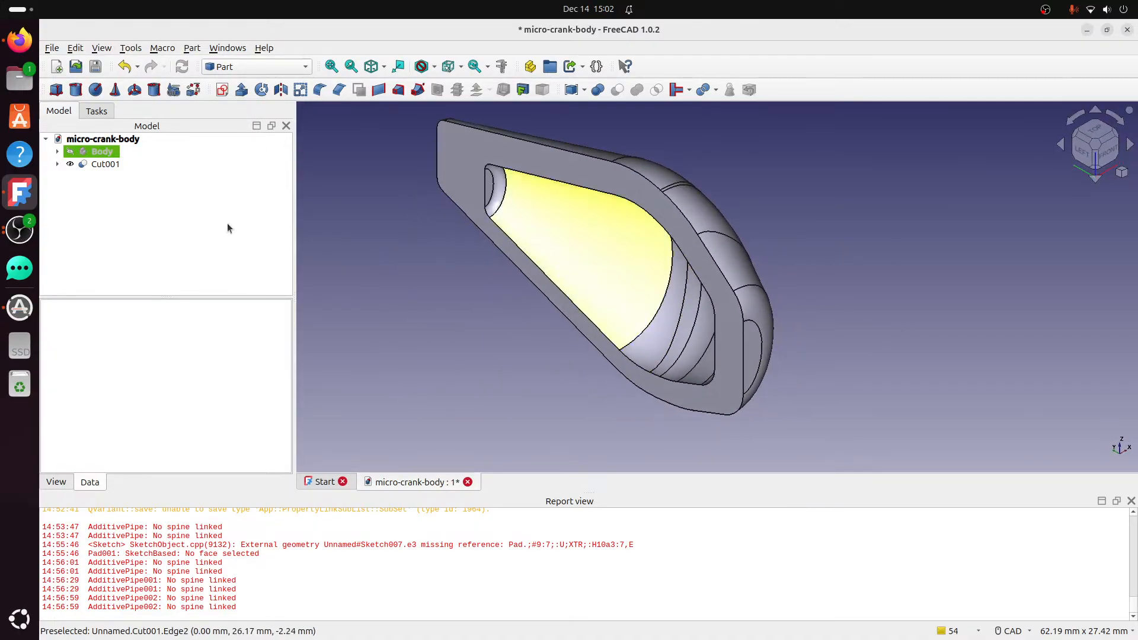
middle_drag(780, 279, 897, 288)
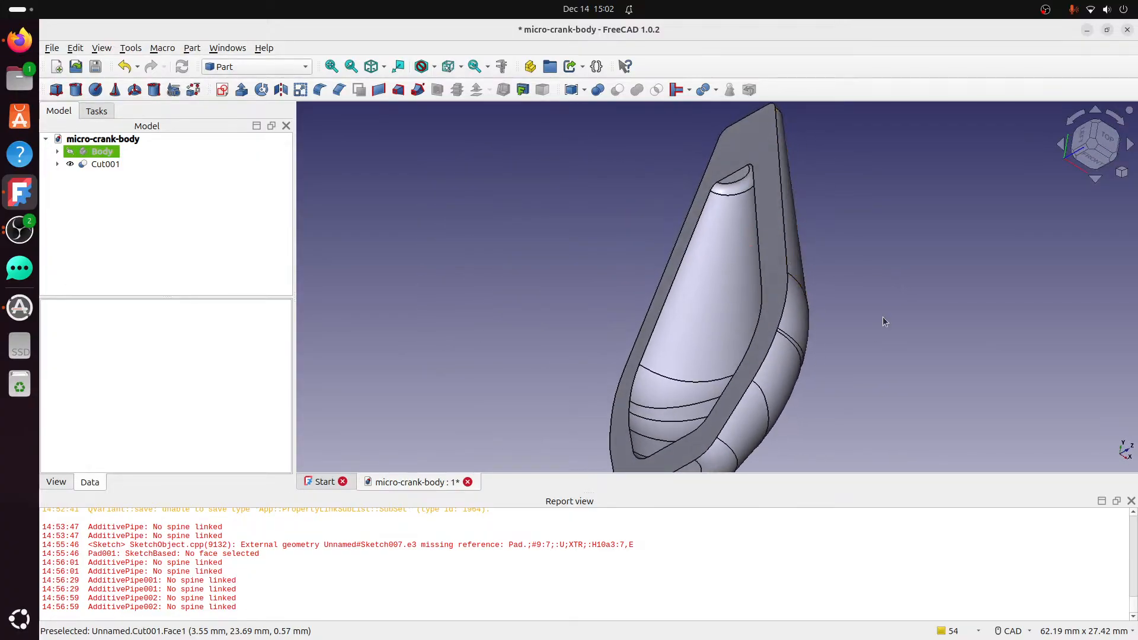
middle_drag(863, 331, 770, 253)
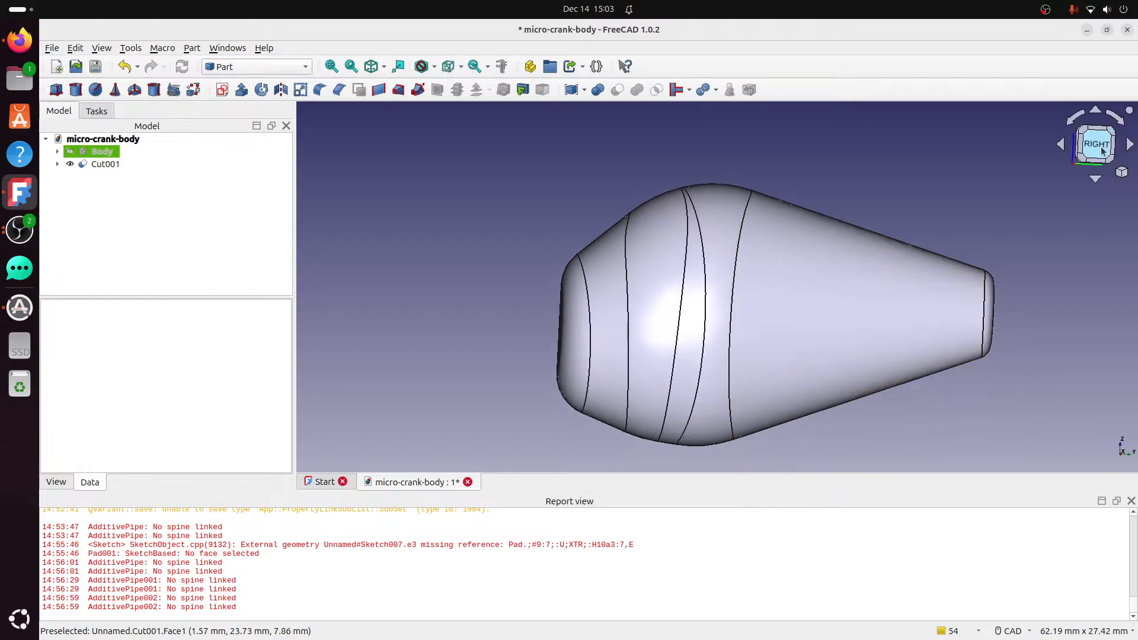
middle_drag(905, 299, 846, 279)
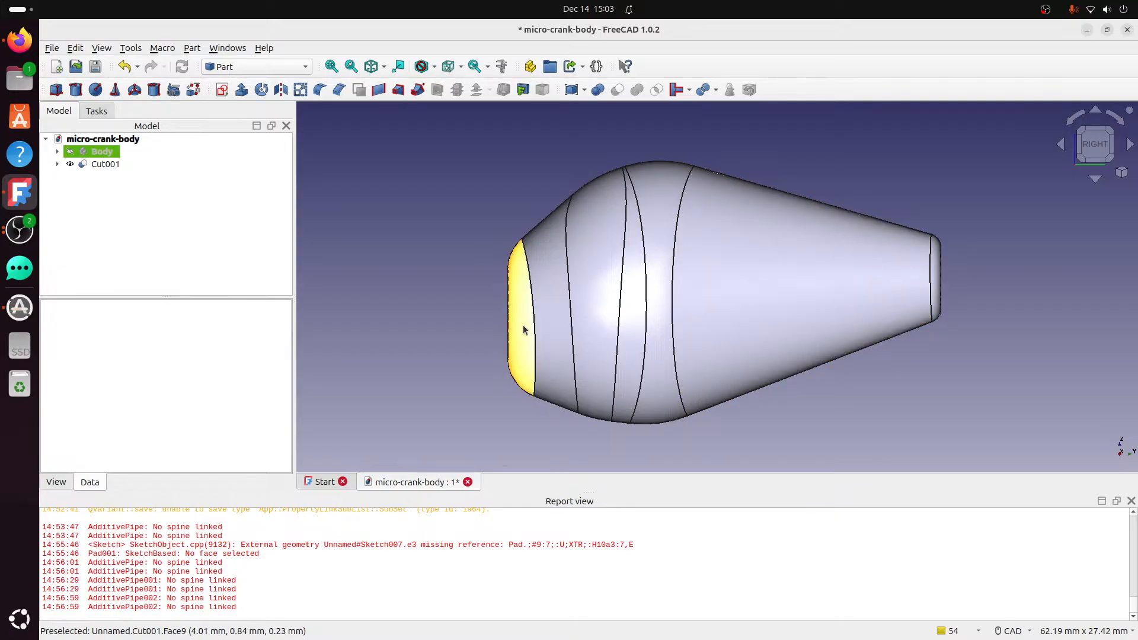
Add a cylinder primitive to the document alongside the half shell.
middle_drag(709, 413, 624, 397)
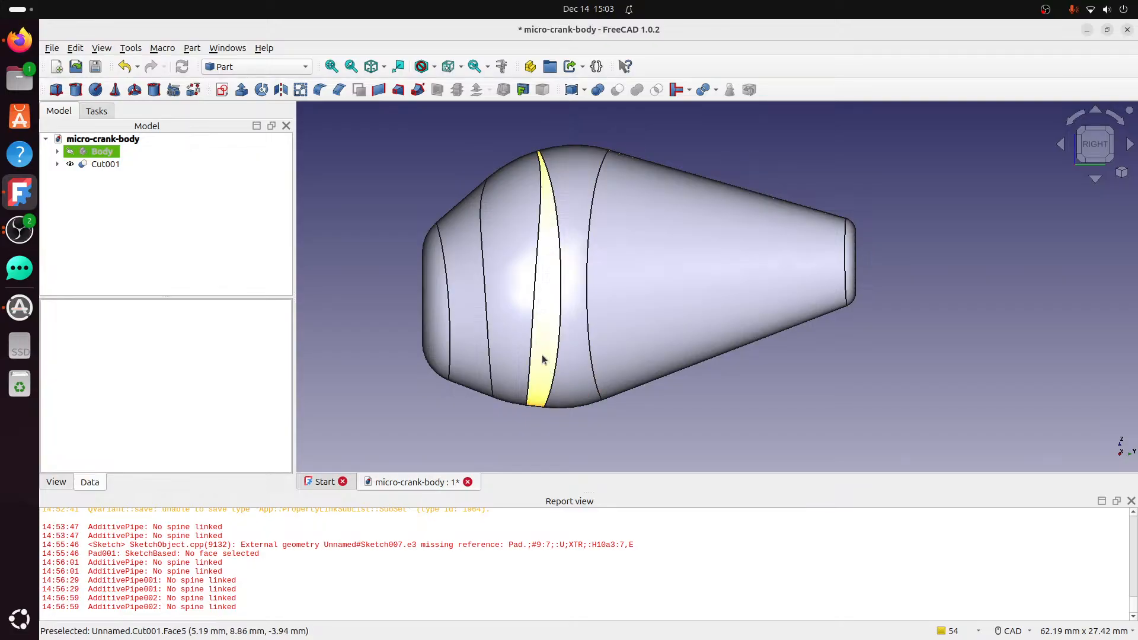
middle_drag(485, 216, 861, 235)
middle_drag(887, 234, 616, 305)
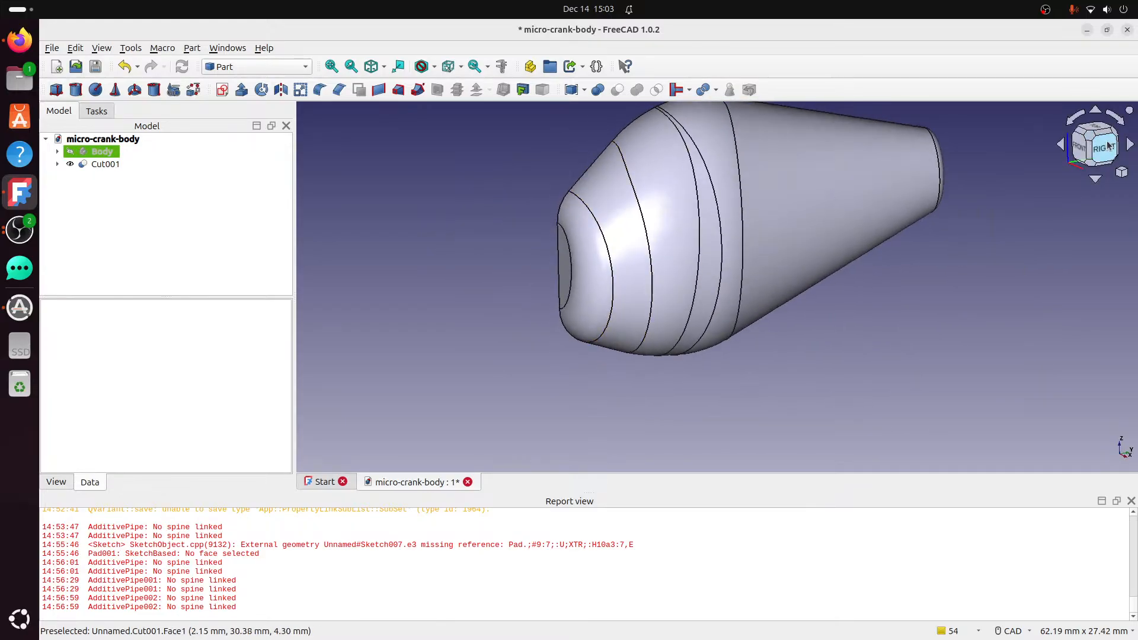
click(1090, 136)
middle_drag(815, 188, 833, 273)
scroll(827, 278, up, 1)
scroll(833, 274, down, 1)
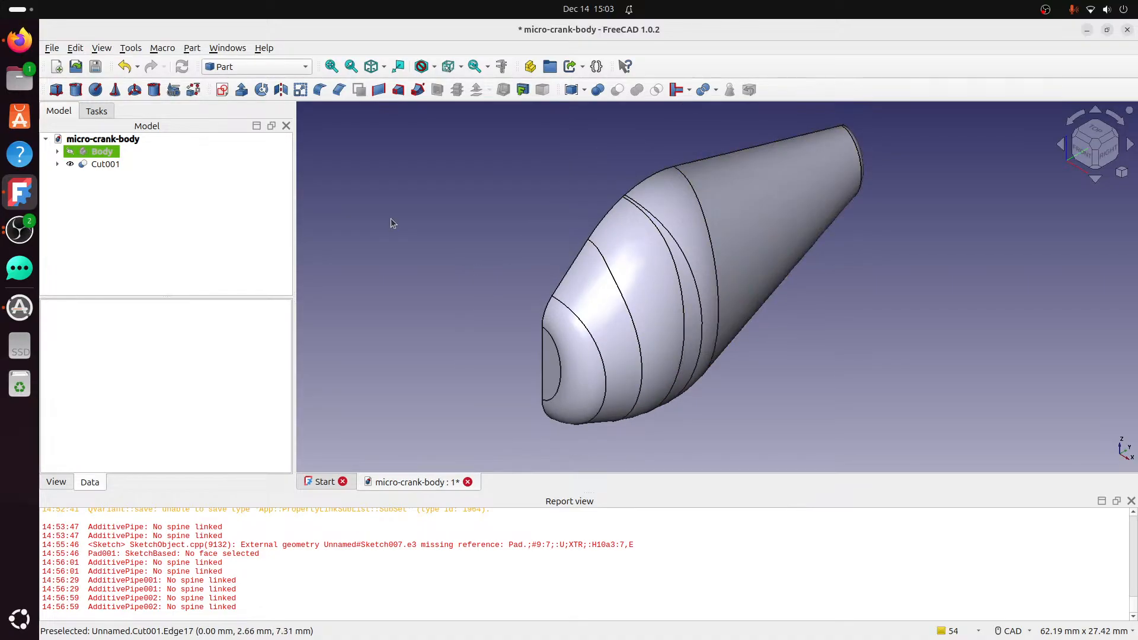
click(75, 90)
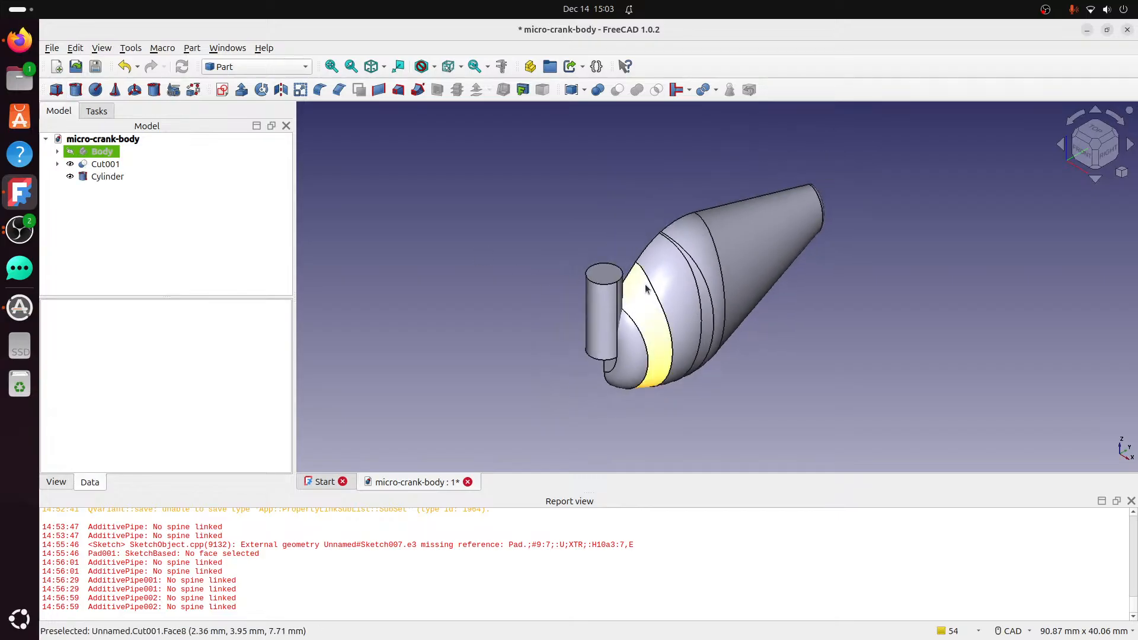
scroll(617, 265, up, 3)
click(95, 177)
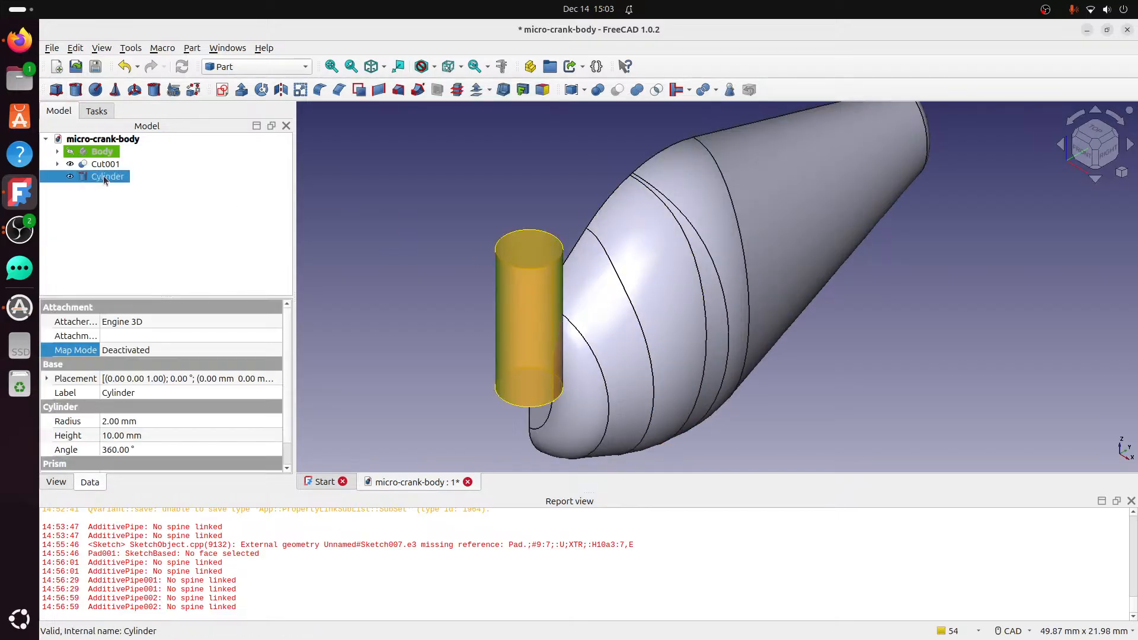
right_click(104, 178)
click(172, 26)
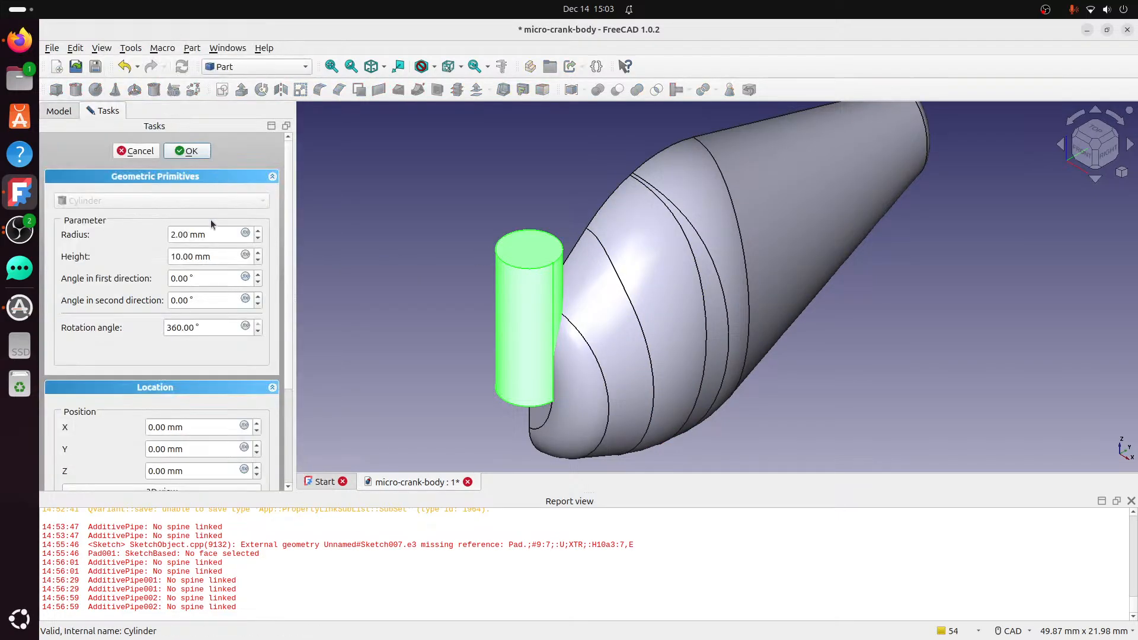
click(187, 151)
click(199, 187)
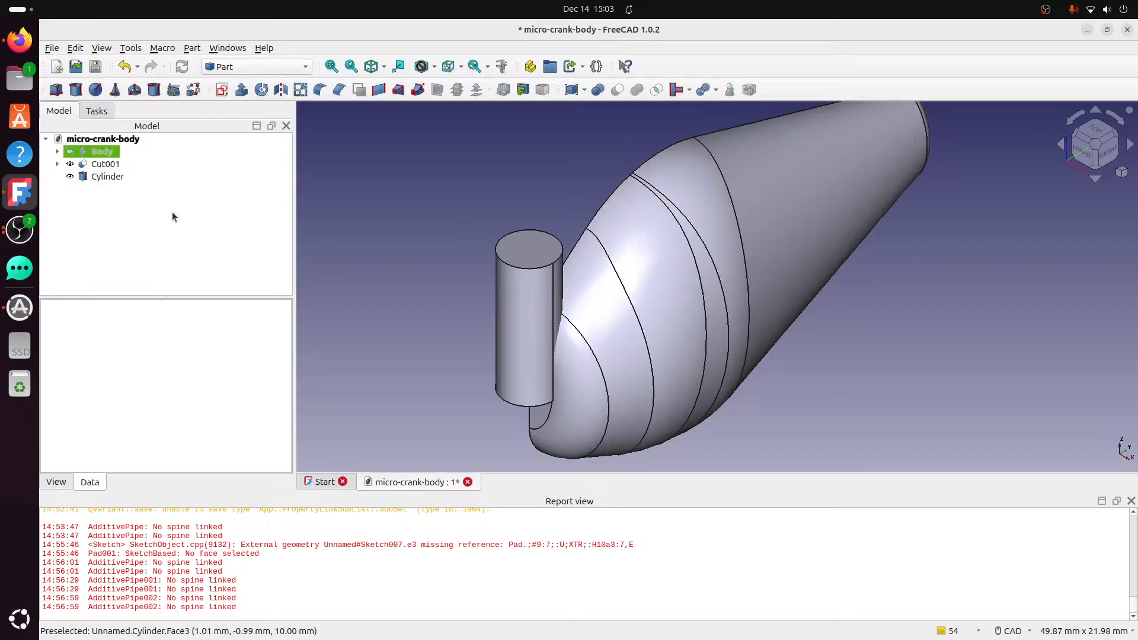
Start transforming the cylinder and rotate it 90° in the front view so it points outward from the shell's flat side.
click(107, 177)
right_click(107, 180)
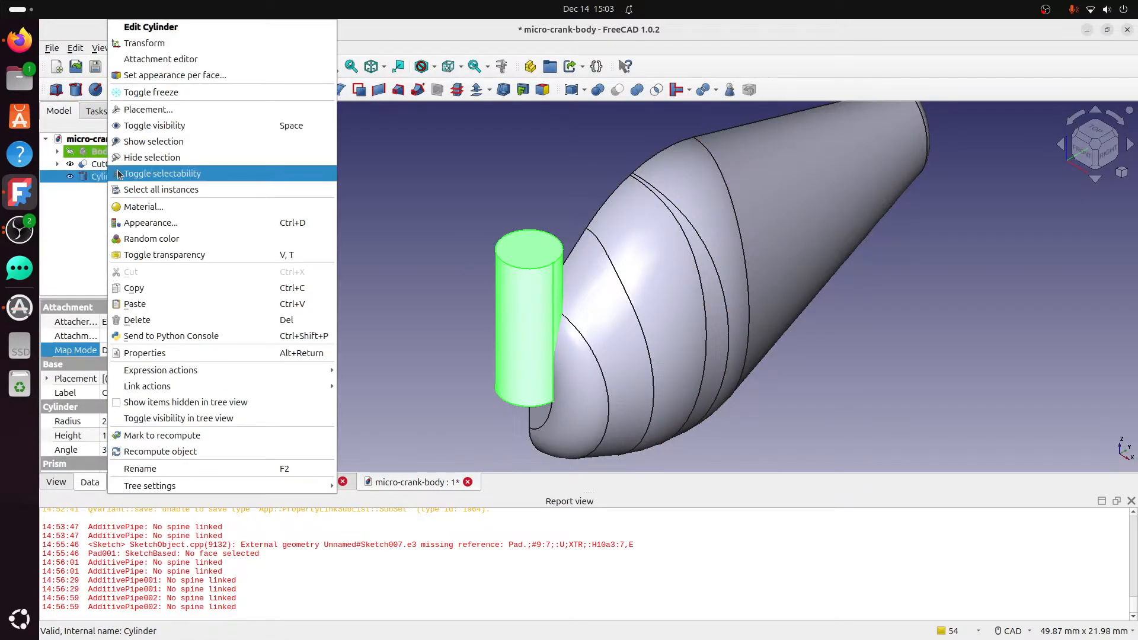
click(144, 43)
click(1080, 152)
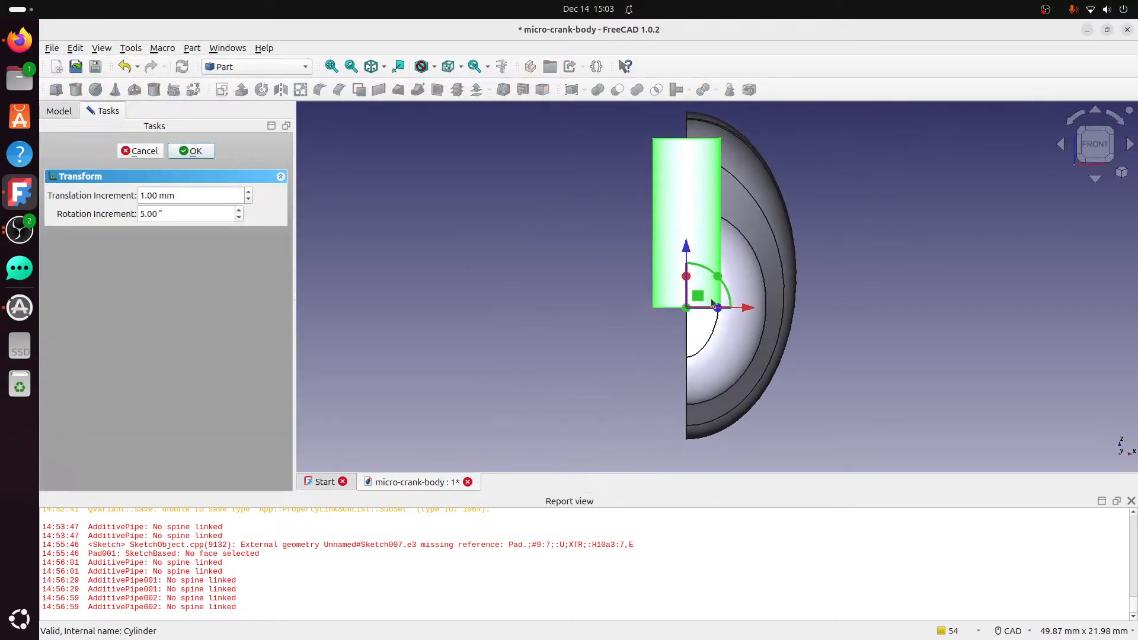
drag(716, 277, 779, 408)
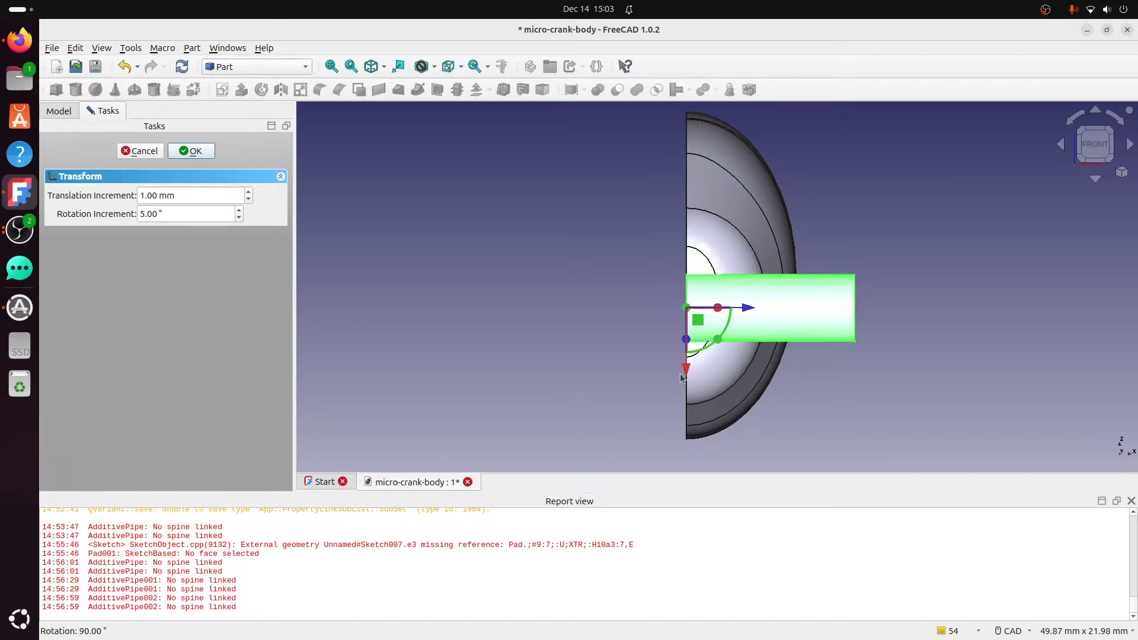
Raise the cylinder, shift it 4 mm outward and move it 6 mm back along the body, onto the head's upper flank.
drag(687, 372, 846, 201)
click(1110, 136)
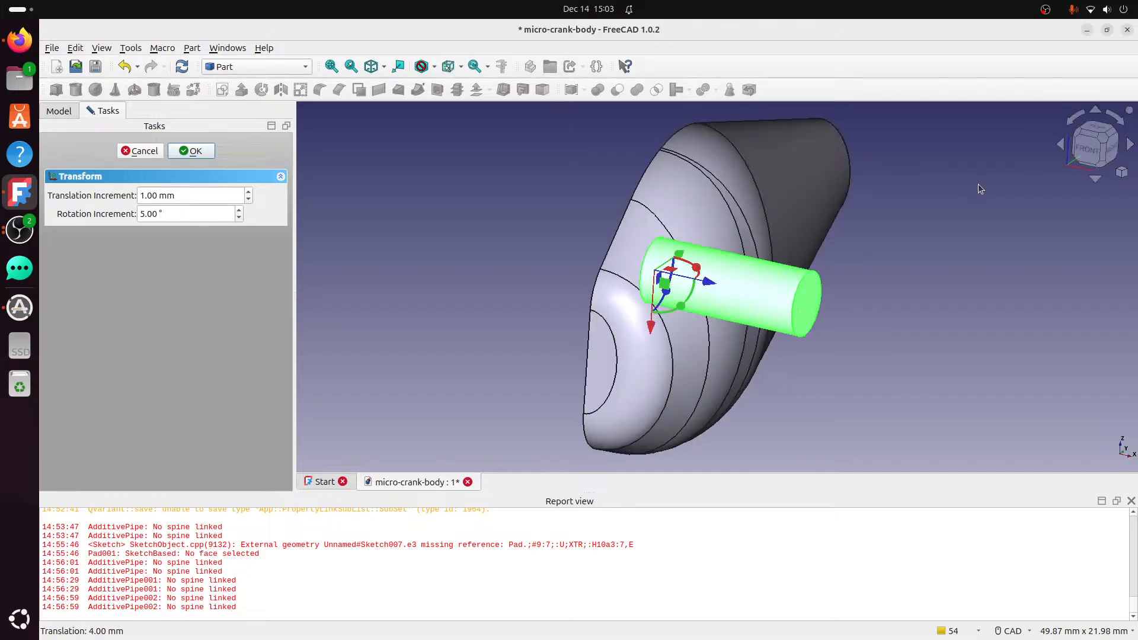
drag(627, 293, 697, 257)
Tilt the cylinder 40° upward in the front view and 20° toward the nose in the right view.
click(1082, 153)
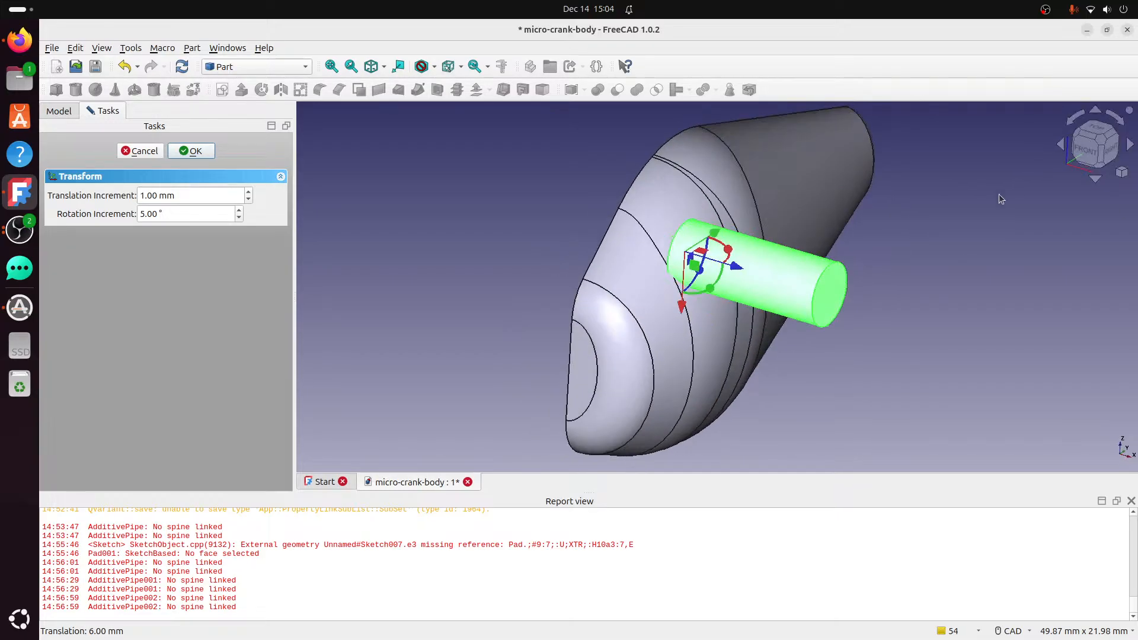
drag(741, 343, 750, 313)
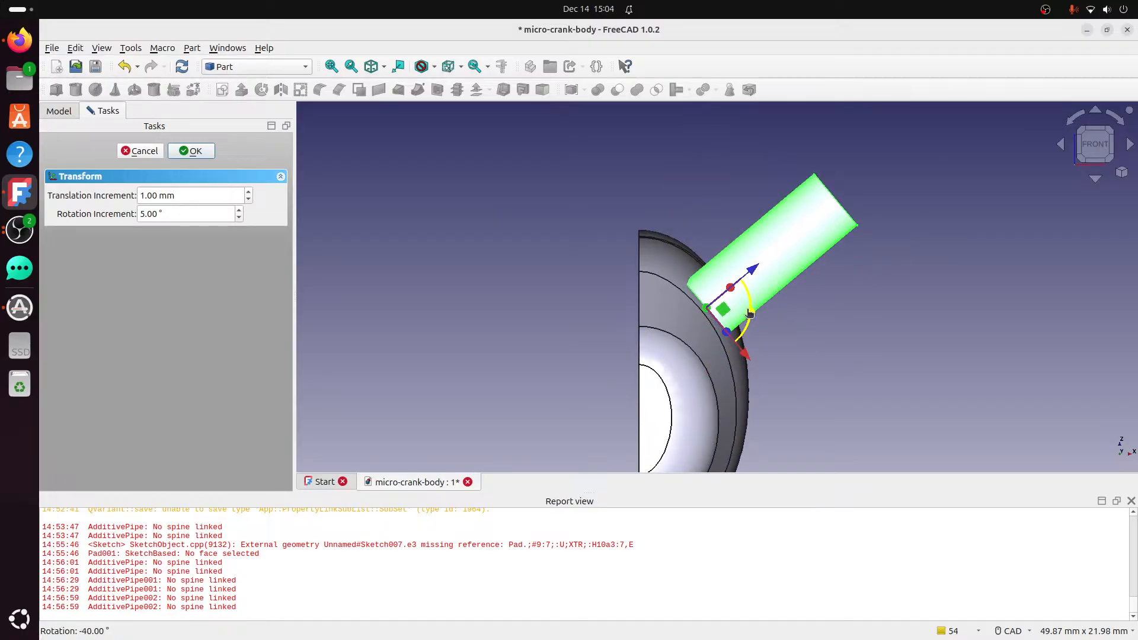
click(1112, 128)
click(1108, 146)
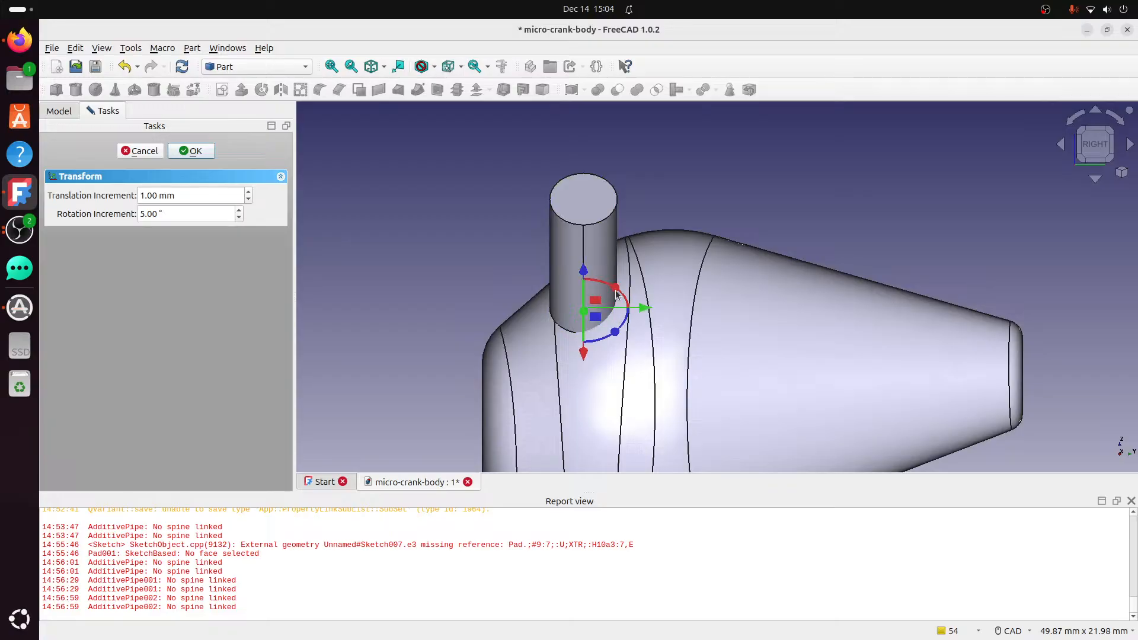
drag(617, 294, 602, 288)
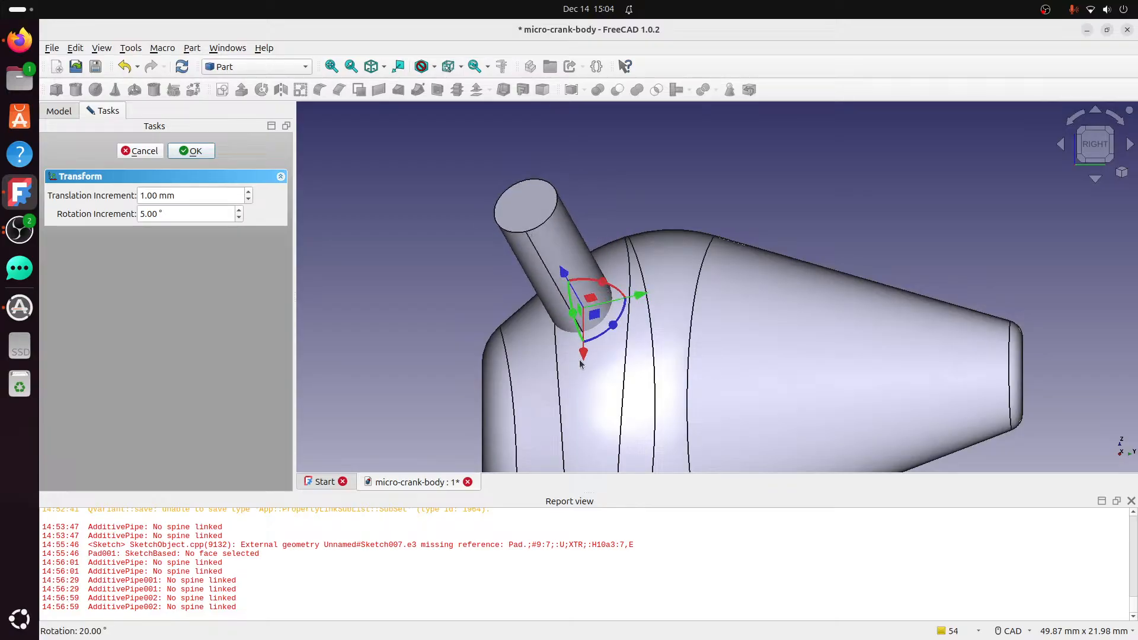
Lower the cylinder's upward tilt by 5° as seen from the front.
click(1096, 134)
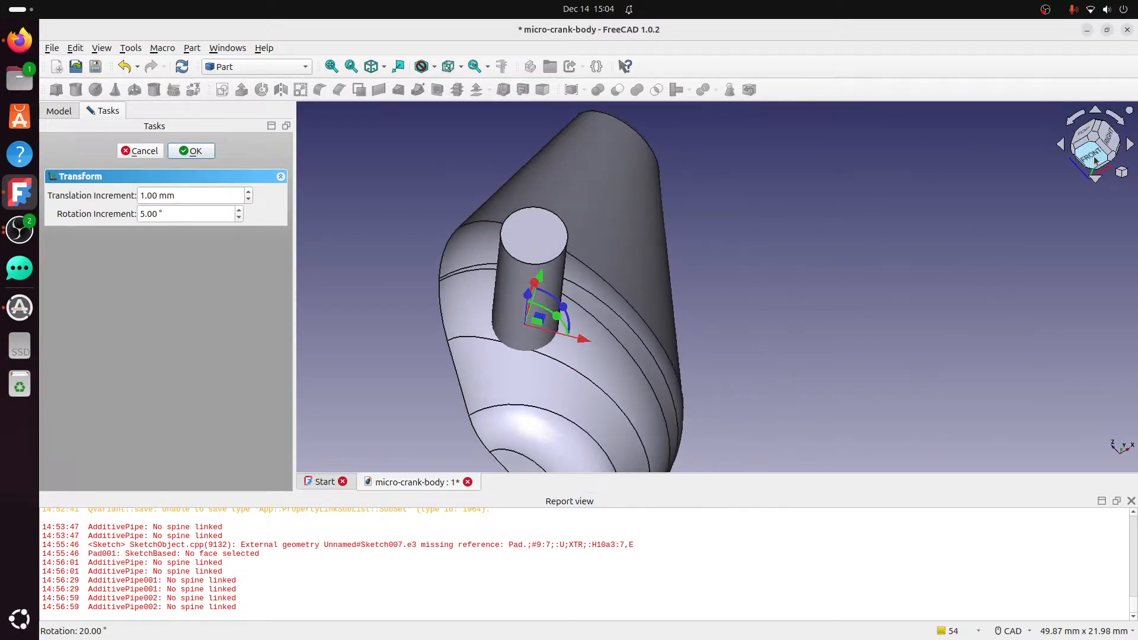
click(1096, 160)
middle_drag(610, 274, 693, 290)
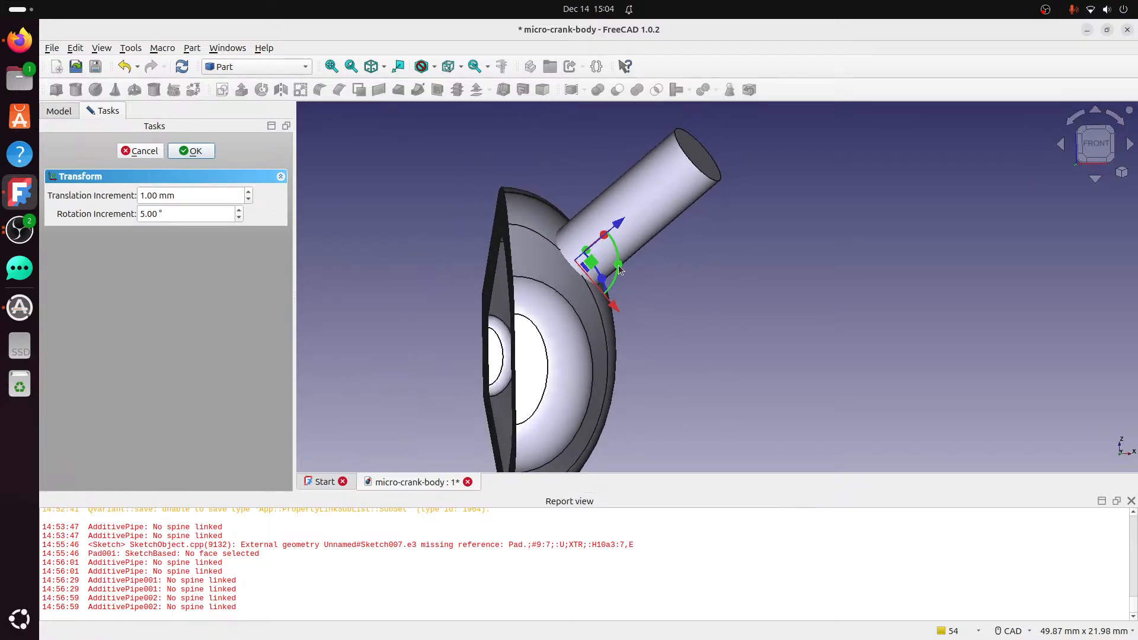
drag(628, 273, 636, 277)
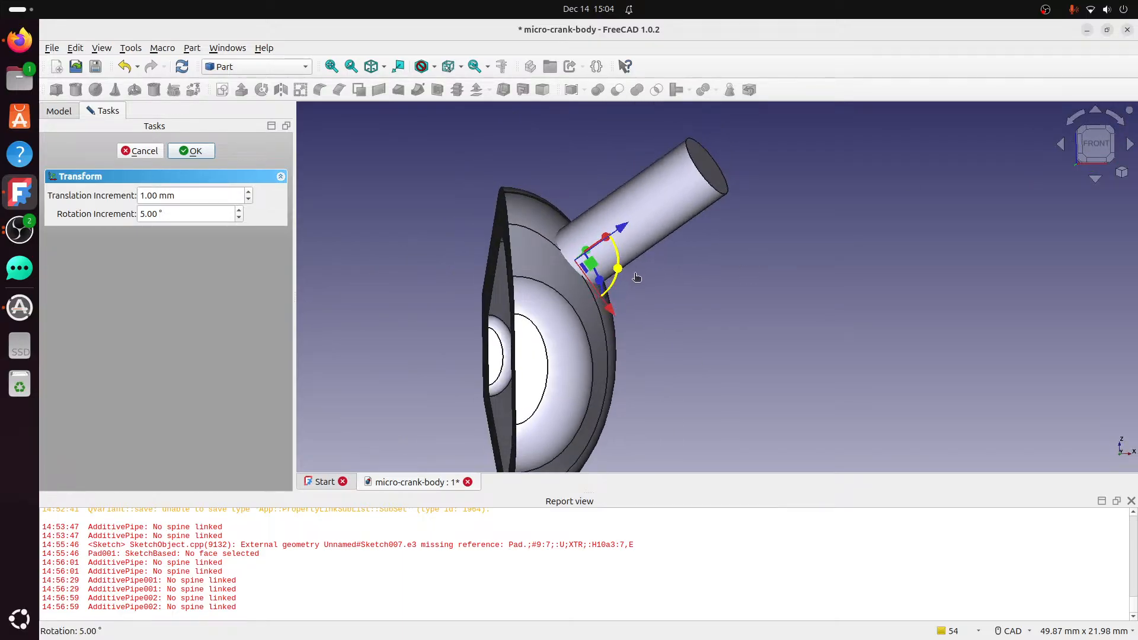
Shift the cylinder 1 mm down the flank along its local X axis and 1 mm toward the tail.
middle_drag(553, 351, 329, 332)
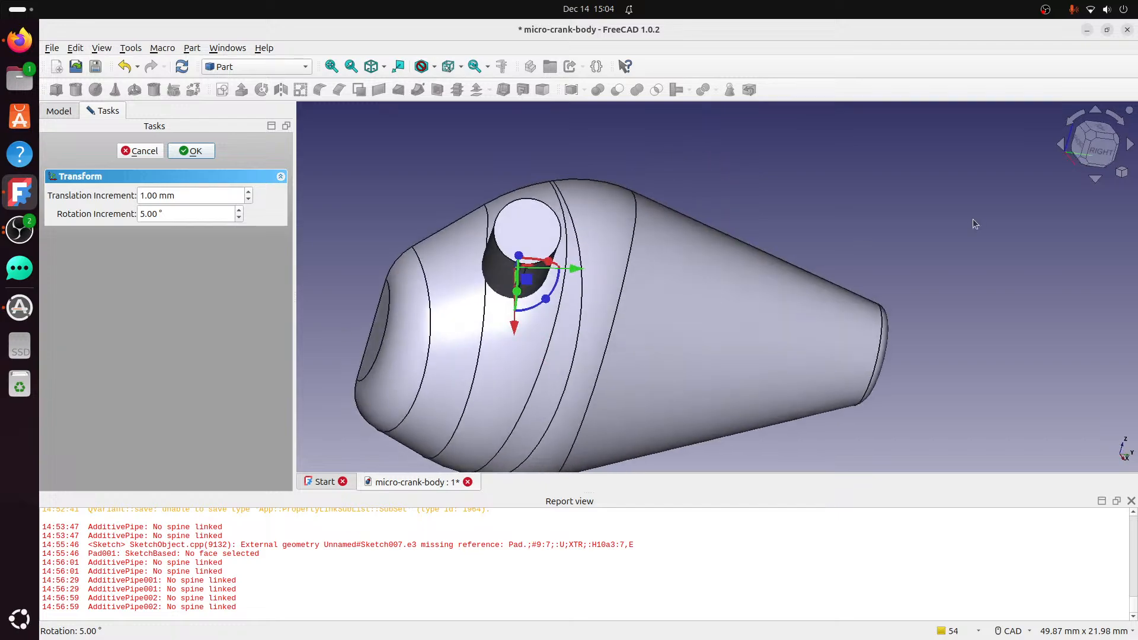
click(1101, 152)
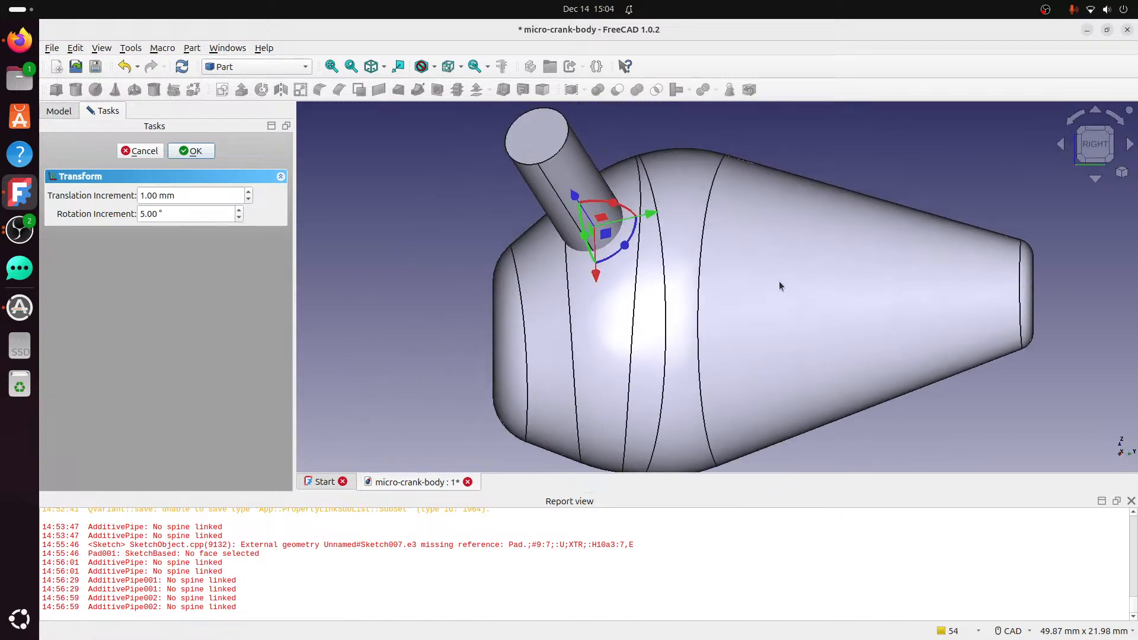
scroll(779, 286, down, 1)
drag(630, 285, 632, 297)
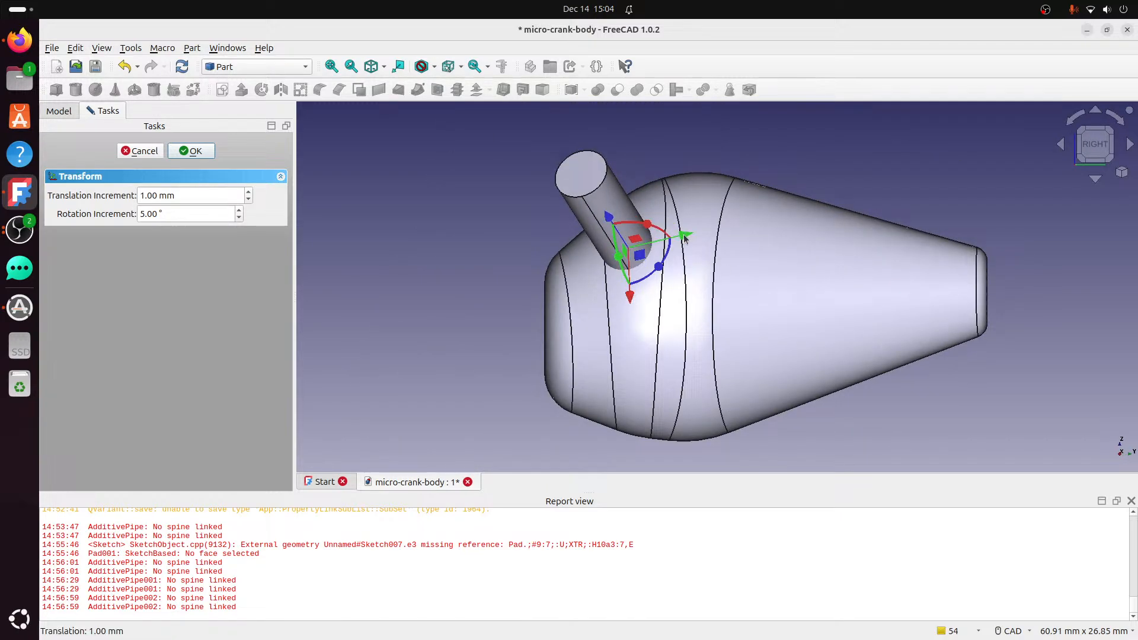
drag(685, 237, 695, 238)
Flatten the cylinder's angle to the flank further, finishing with a 5° downward rotation in the front view.
middle_drag(639, 294, 966, 187)
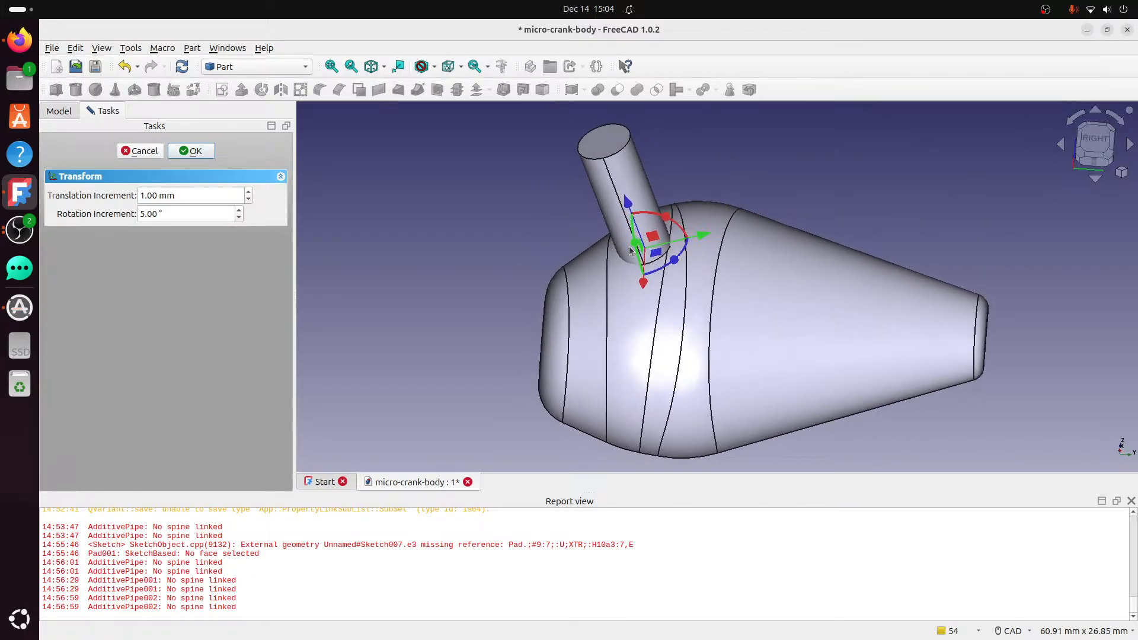
drag(670, 220, 642, 251)
middle_drag(686, 290, 703, 319)
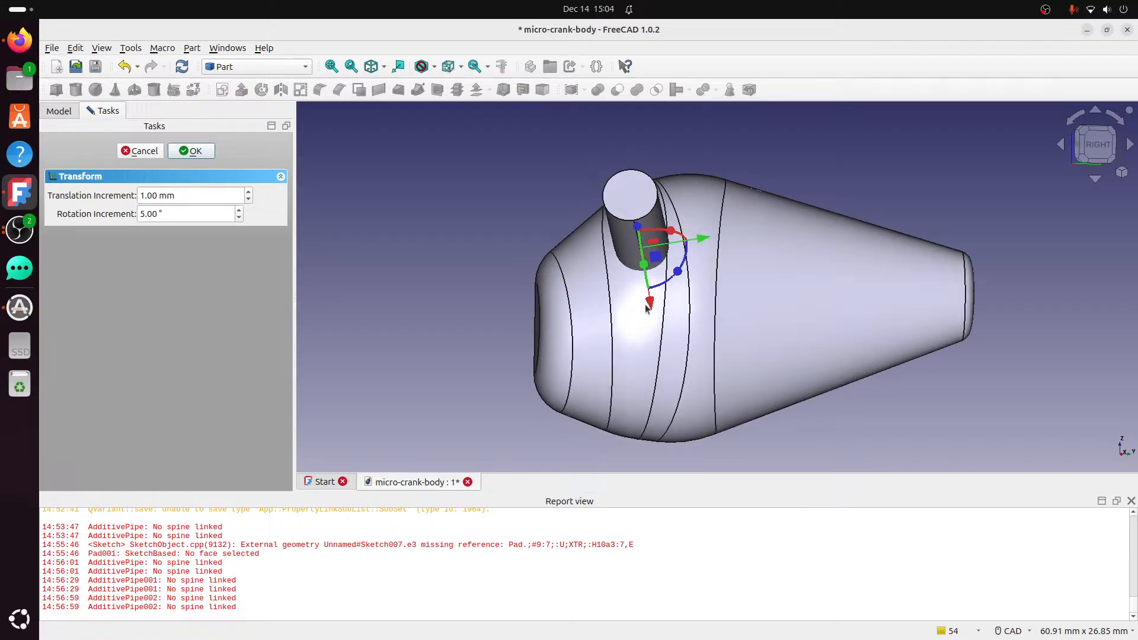
mouse_move(654, 315)
mouse_down()
mouse_move(660, 335)
mouse_move(652, 310)
mouse_up()
middle_drag(653, 310, 833, 308)
click(1088, 161)
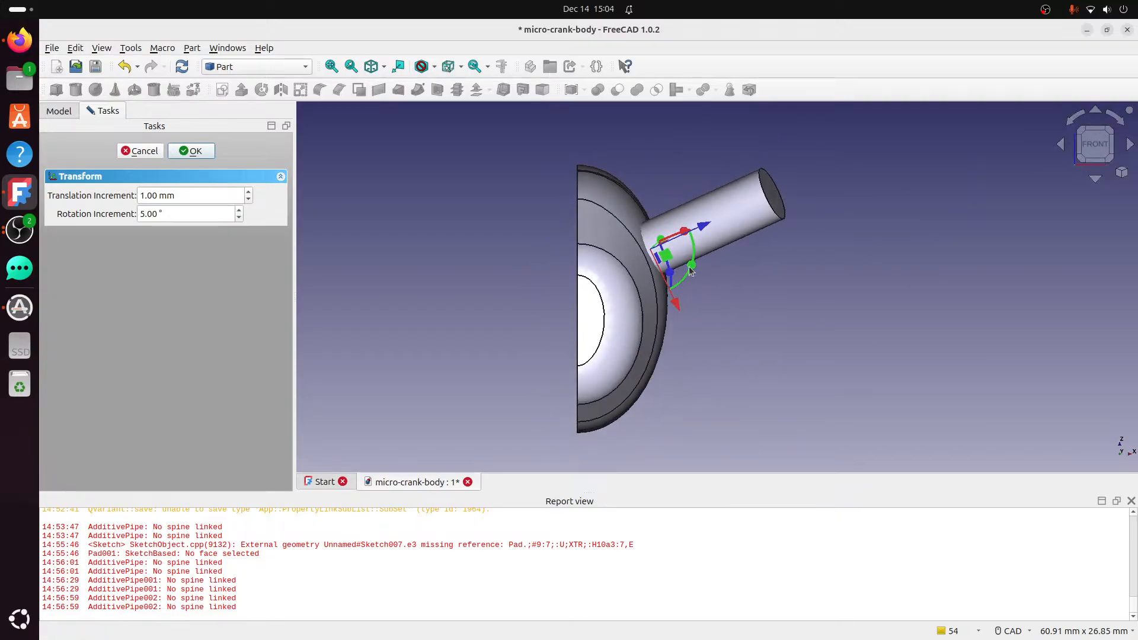
drag(693, 270, 695, 277)
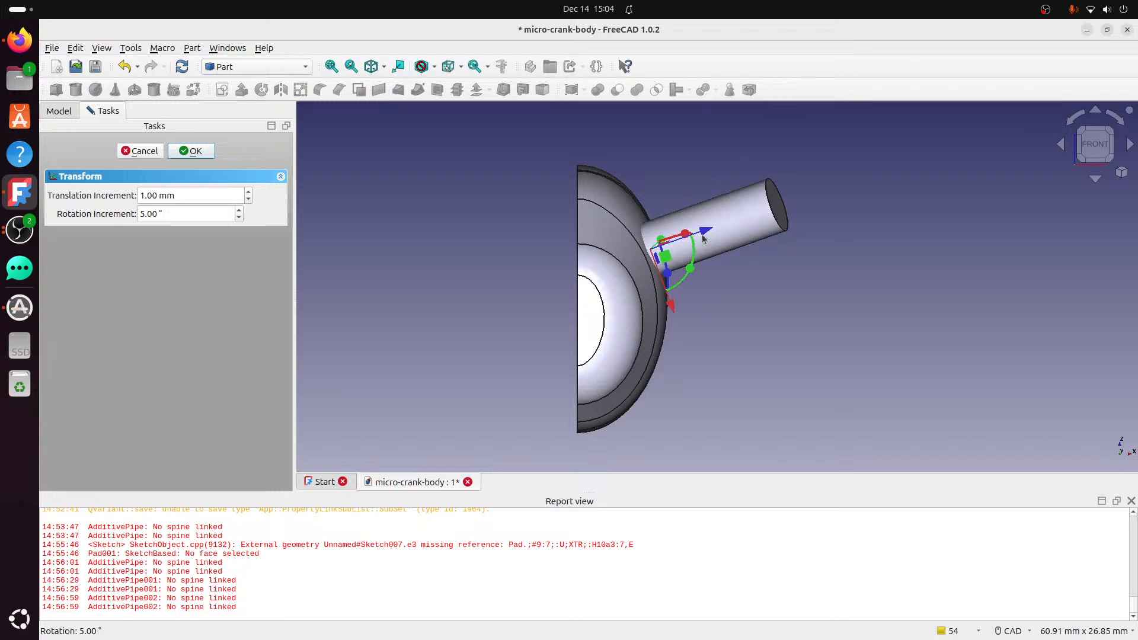
Move the cylinder 1 mm toward the nose along its local Y axis.
middle_drag(738, 285, 932, 213)
click(1095, 145)
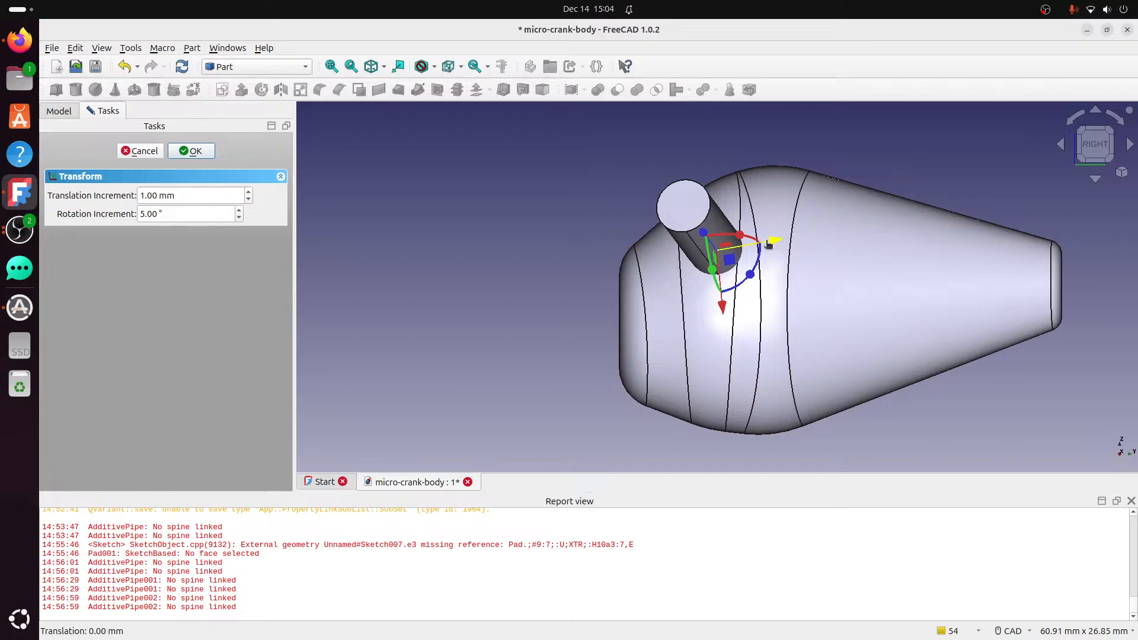
drag(768, 244, 763, 246)
Tilt the cylinder another 5° toward the nose in the right view and accept the transform.
middle_drag(727, 350, 948, 346)
scroll(1123, 447, up, 3)
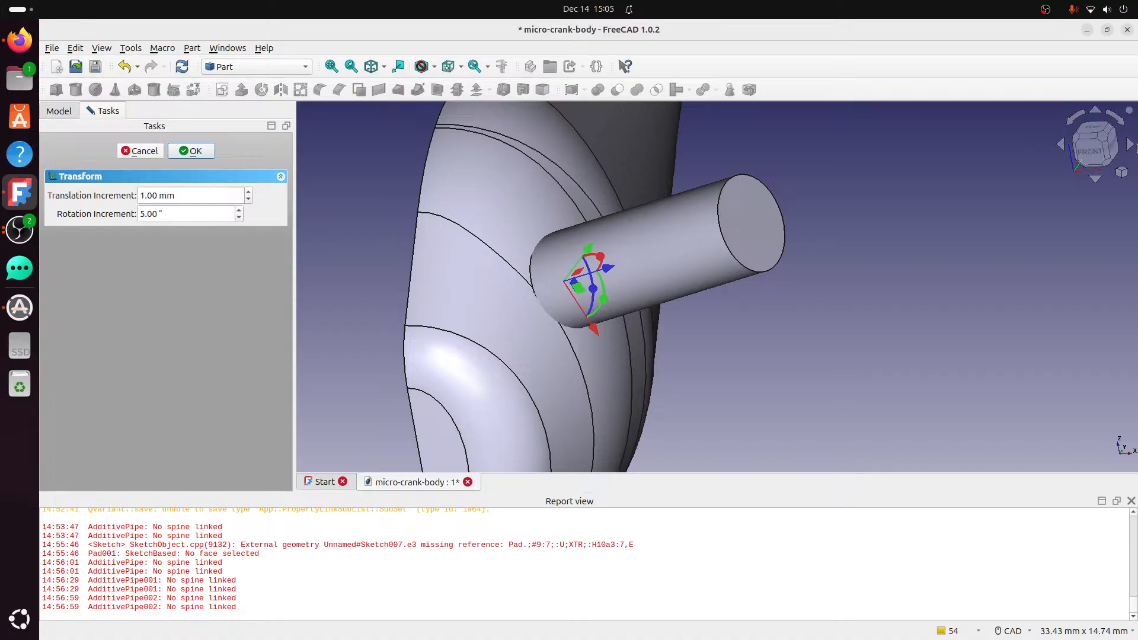
click(1129, 144)
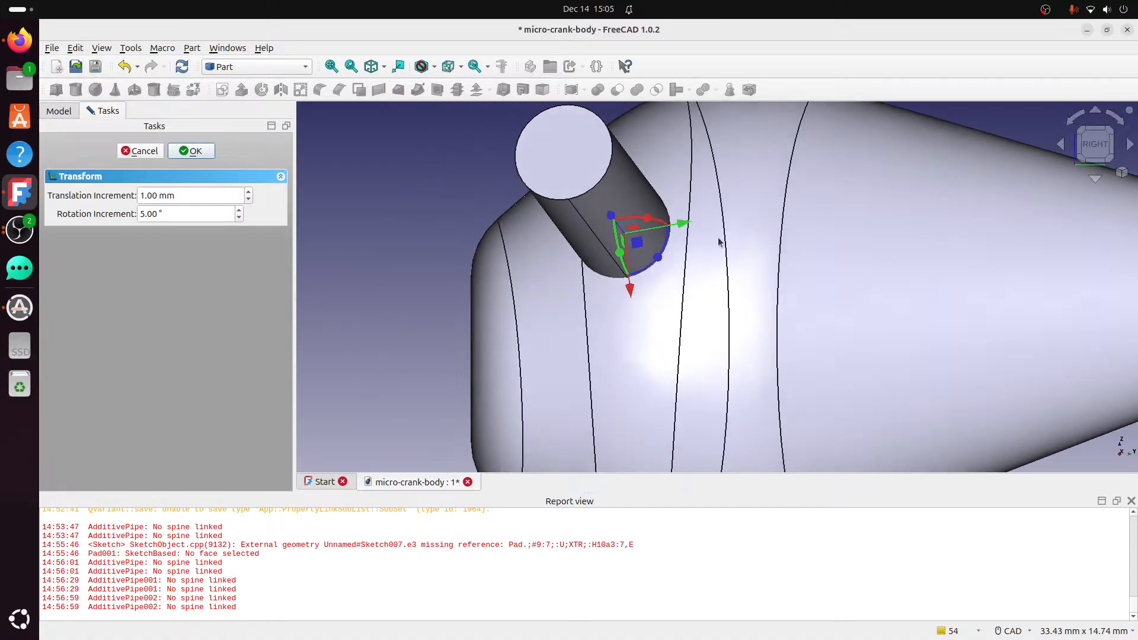
drag(649, 224, 646, 224)
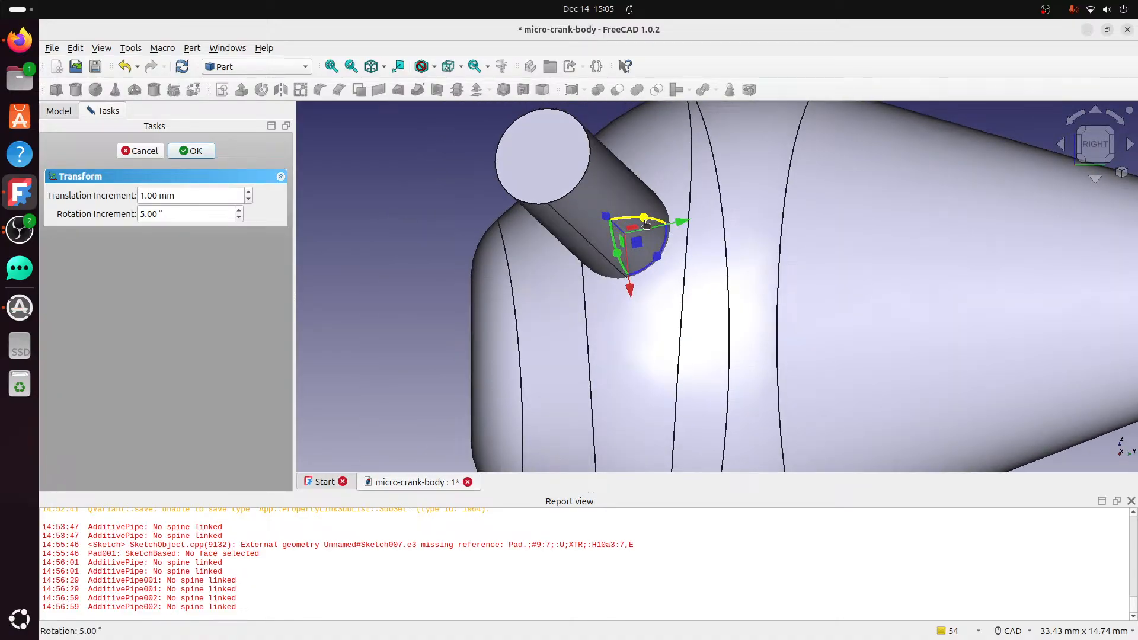
middle_drag(569, 272, 730, 240)
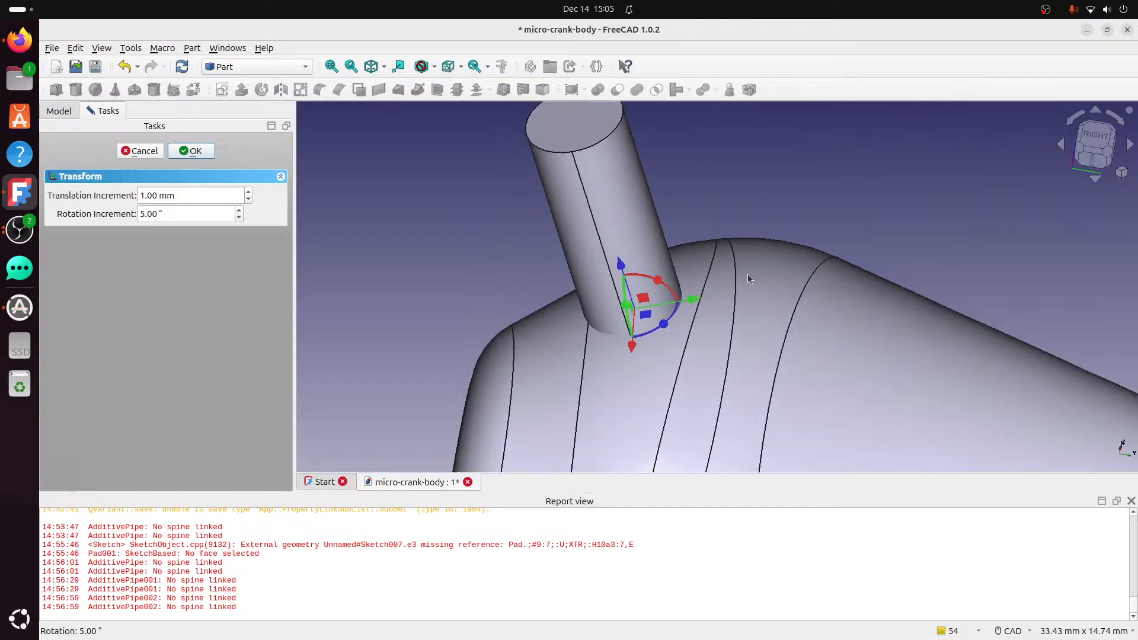
middle_drag(486, 336, 396, 225)
click(198, 152)
Subtract the cylinder from the half shell with a Boolean cut to form a round eye recess.
scroll(577, 255, down, 5)
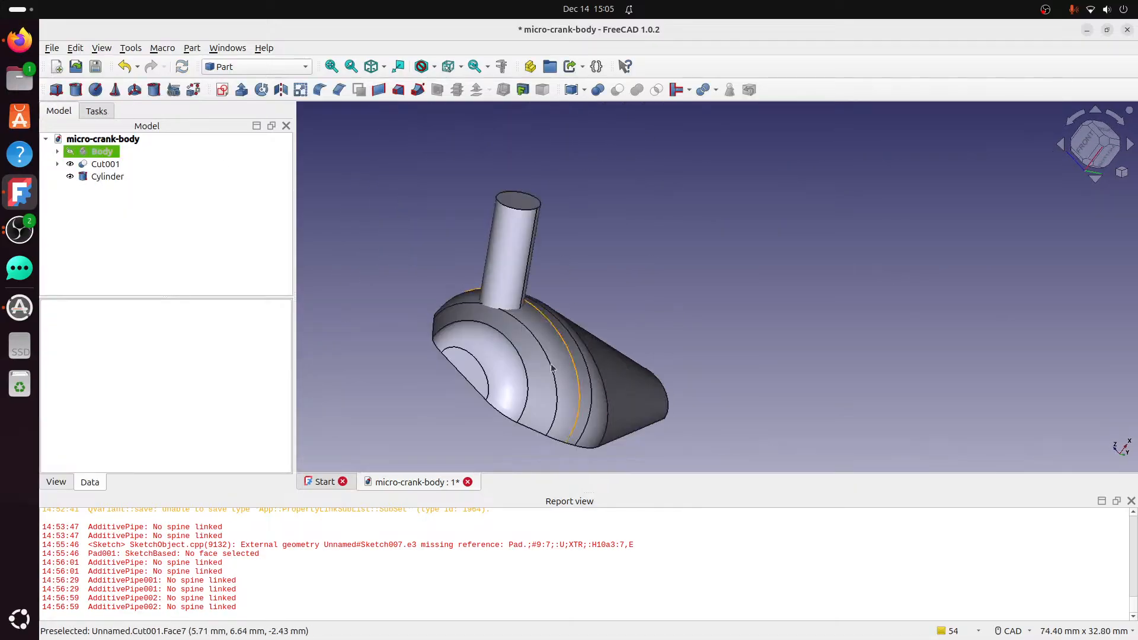
click(534, 368)
ctrl+click(515, 237)
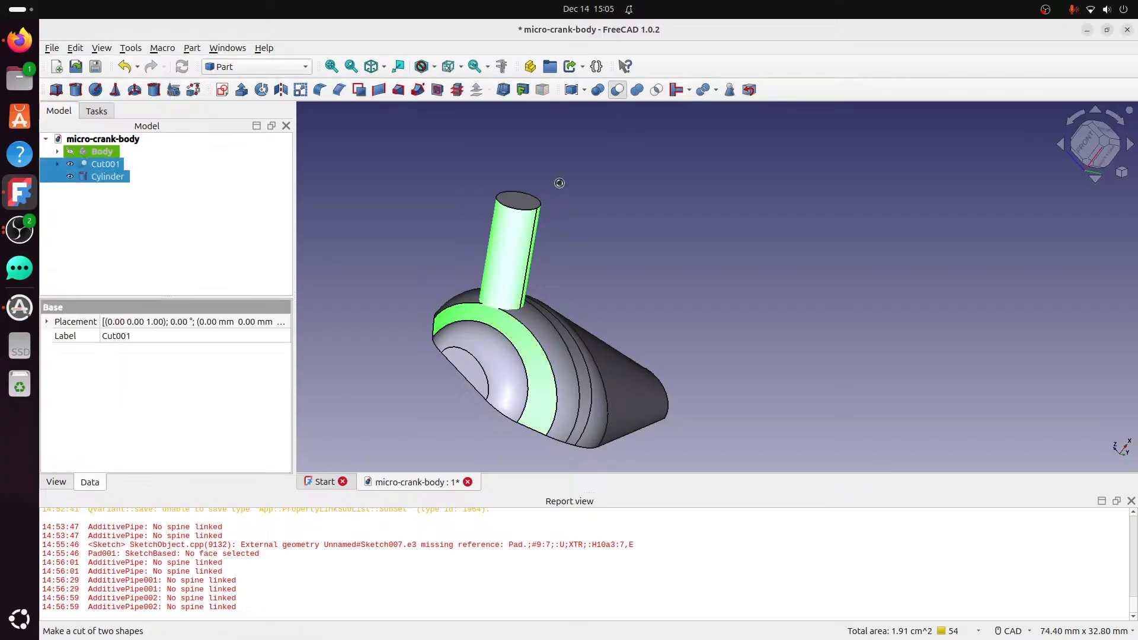
click(617, 89)
Examine the eye recess on the half shell's head close up and from several oblique angles.
scroll(552, 284, up, 5)
middle_drag(574, 289, 587, 328)
scroll(587, 327, down, 2)
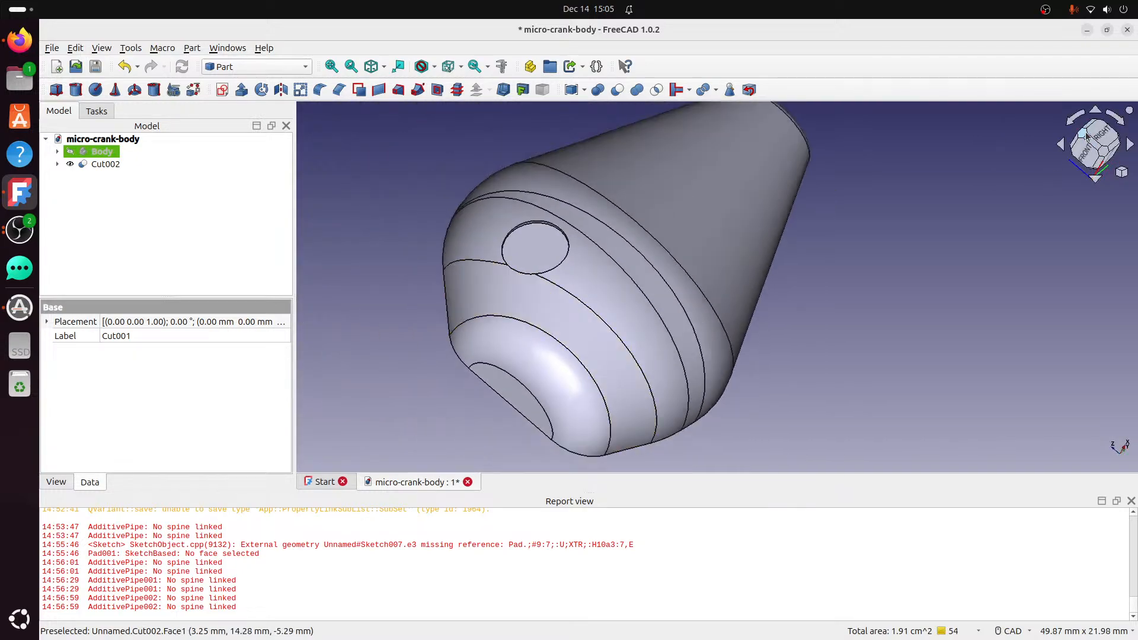
click(1086, 135)
middle_drag(564, 252, 676, 281)
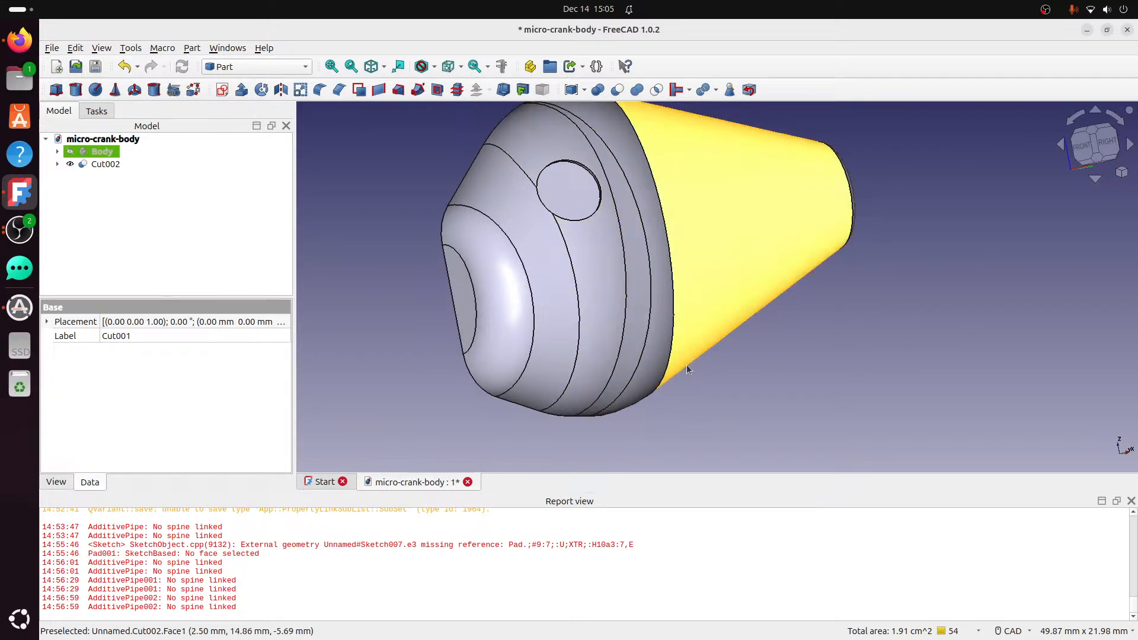
scroll(650, 333, down, 3)
scroll(649, 333, down, 2)
middle_drag(650, 334, 697, 285)
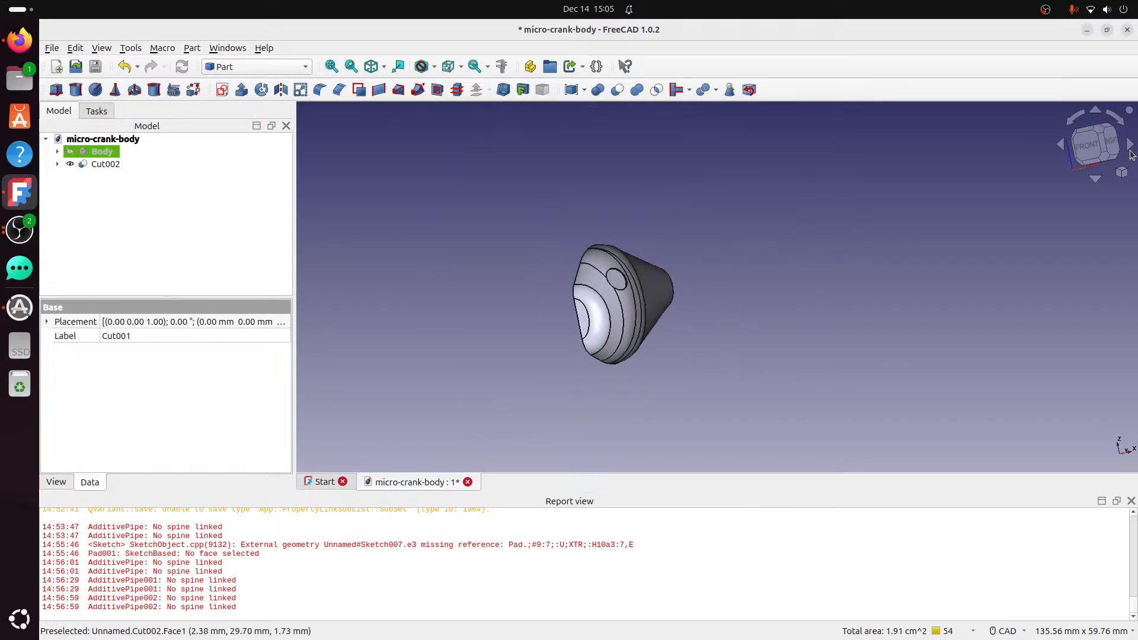
Examine the half shell's outer surface with the eye recess from the right and its hollow interior from the left.
click(1100, 127)
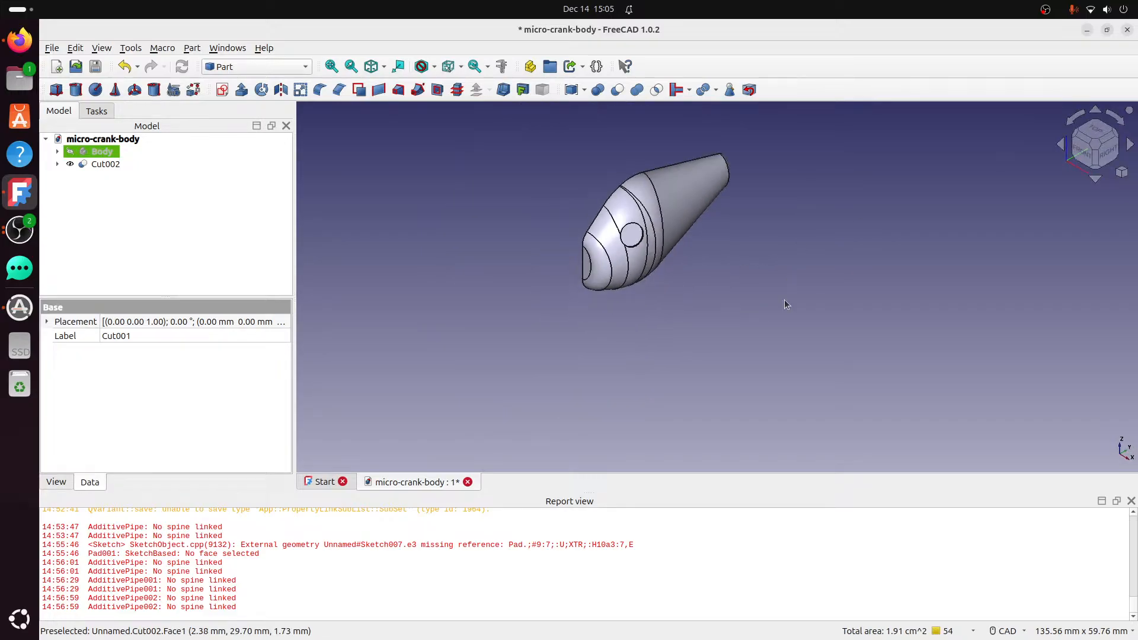
middle_drag(761, 322, 735, 289)
scroll(739, 289, up, 2)
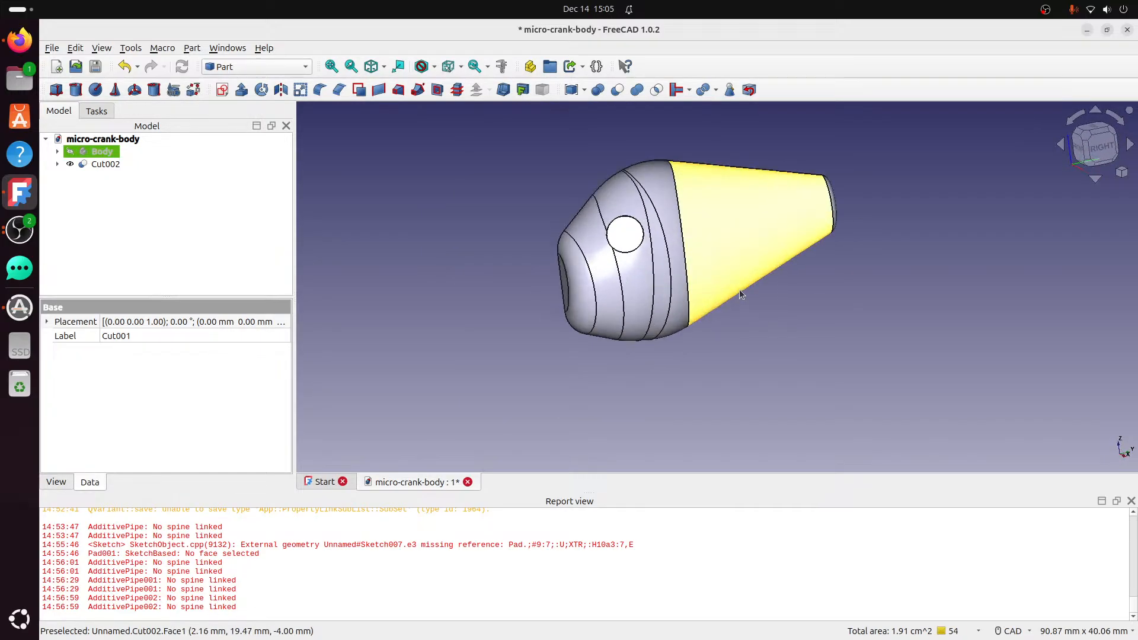
click(1098, 146)
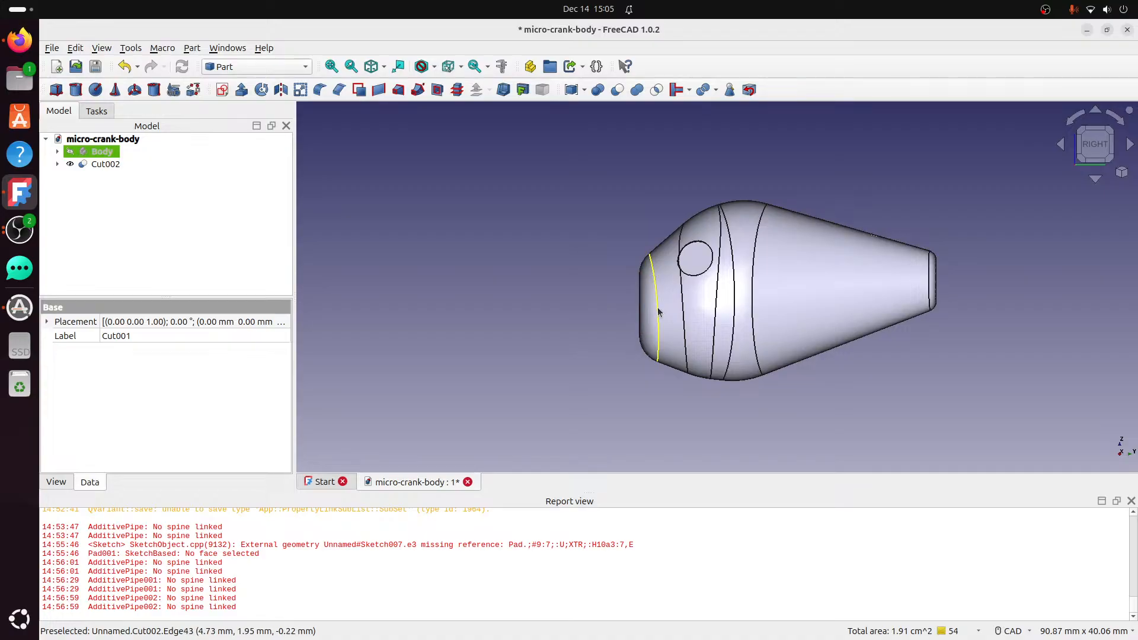
click(1074, 148)
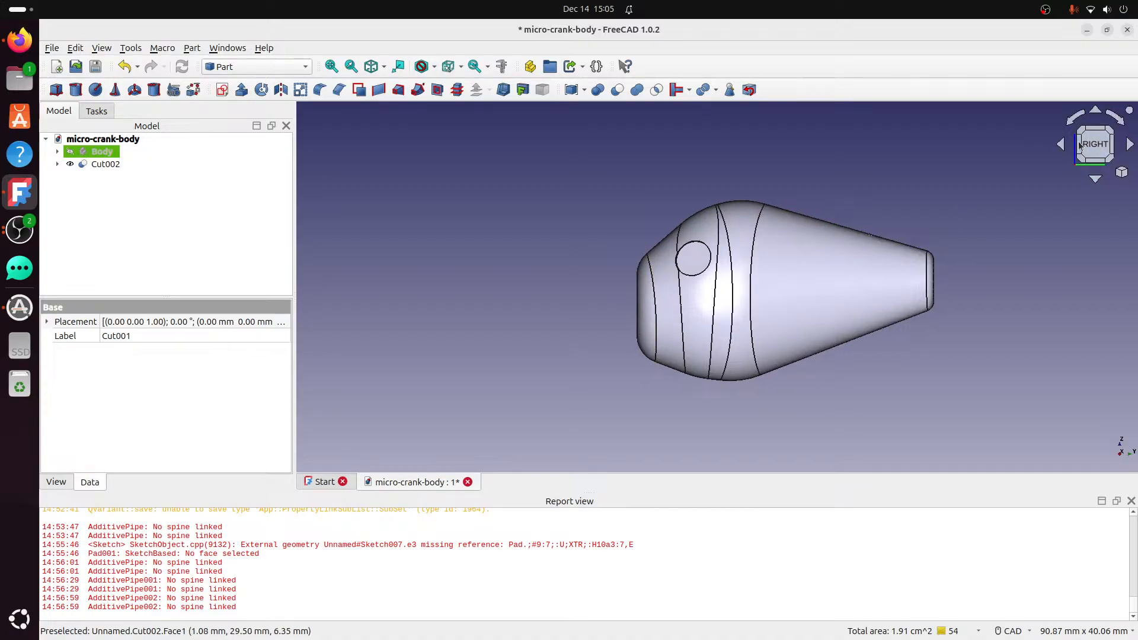
click(1074, 145)
click(1078, 145)
click(1077, 145)
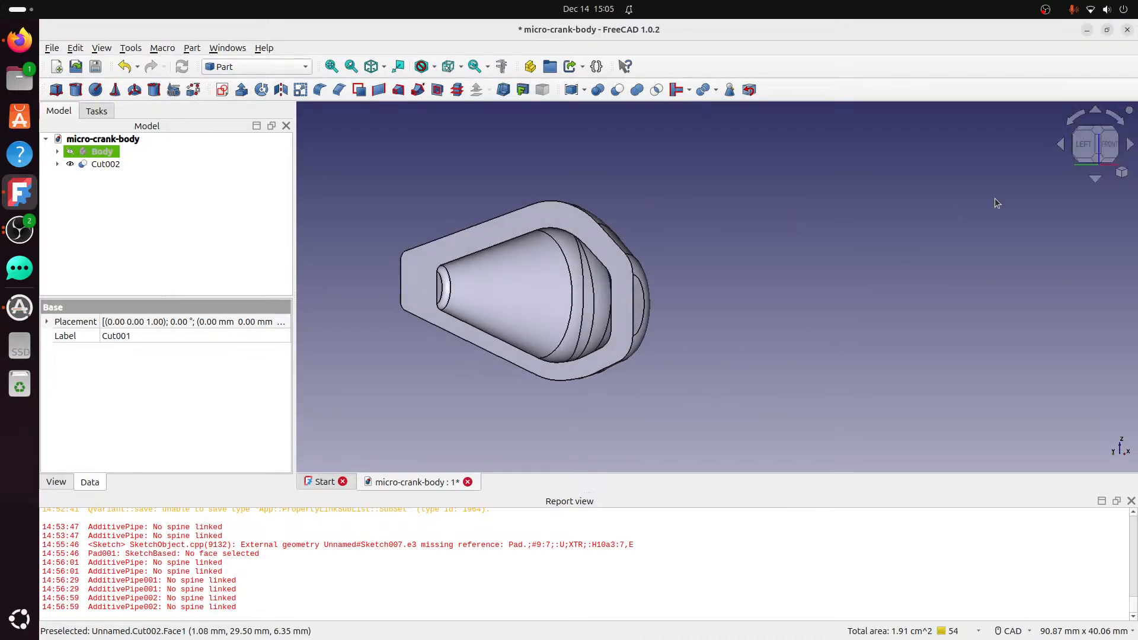
scroll(732, 361, up, 1)
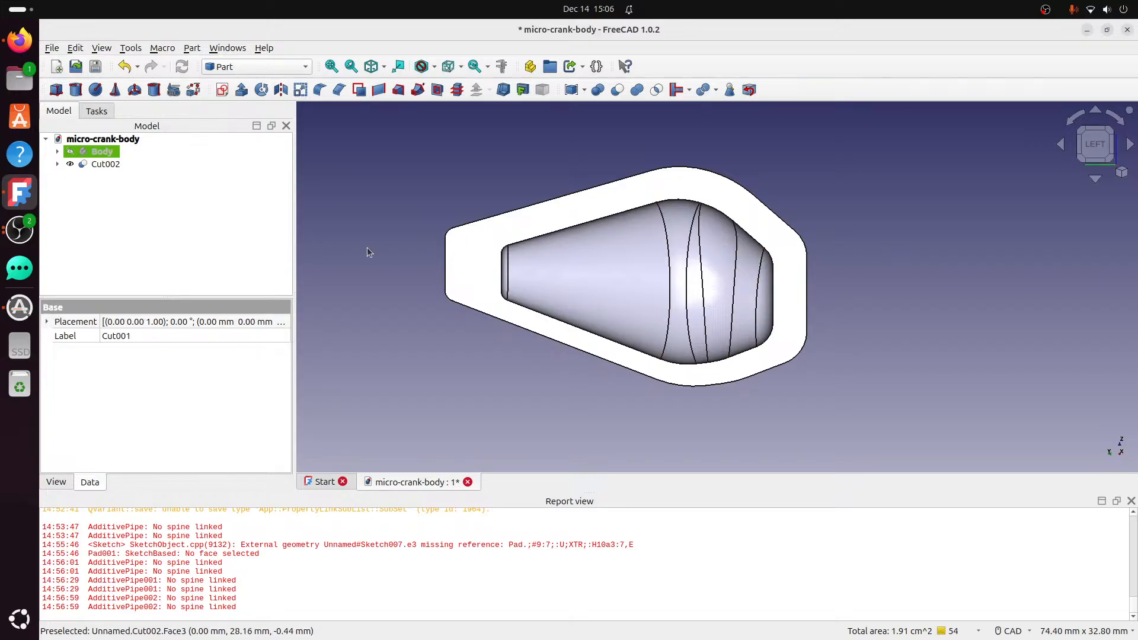
Add a Part cube primitive at the origin, viewed from the front at the half shell's nose.
key(1)
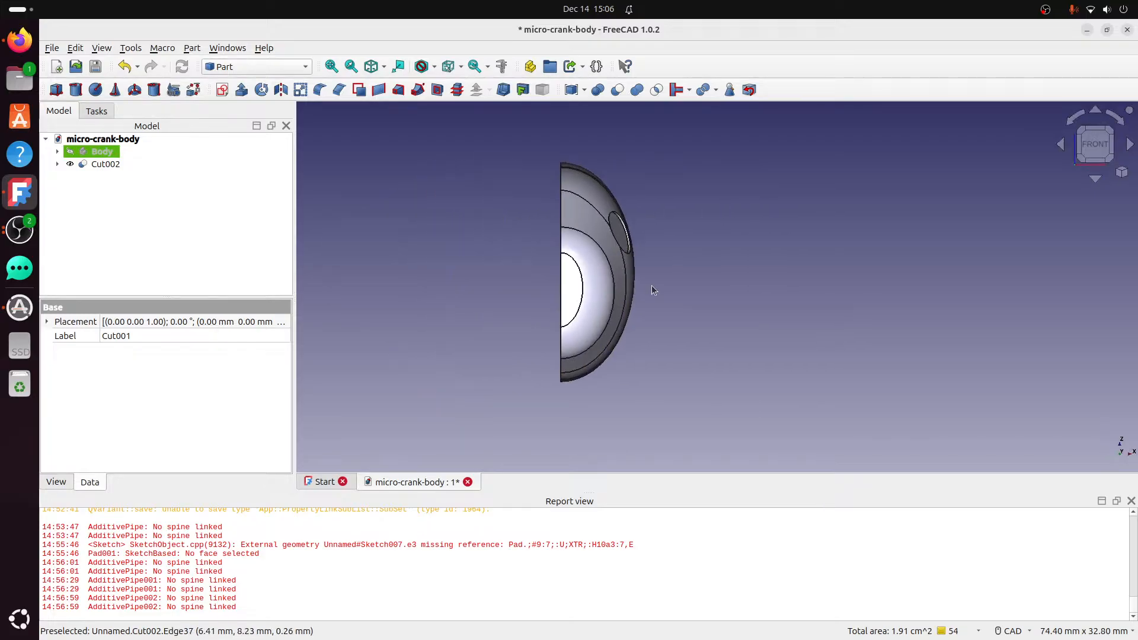
click(59, 96)
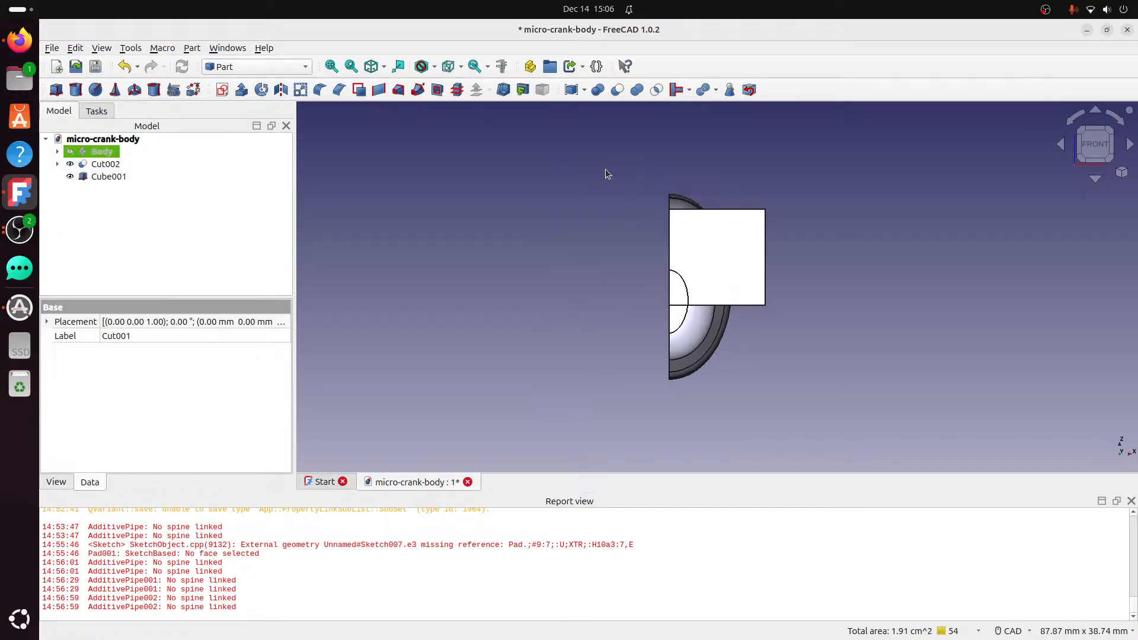
scroll(981, 205, up, 5)
scroll(770, 237, down, 3)
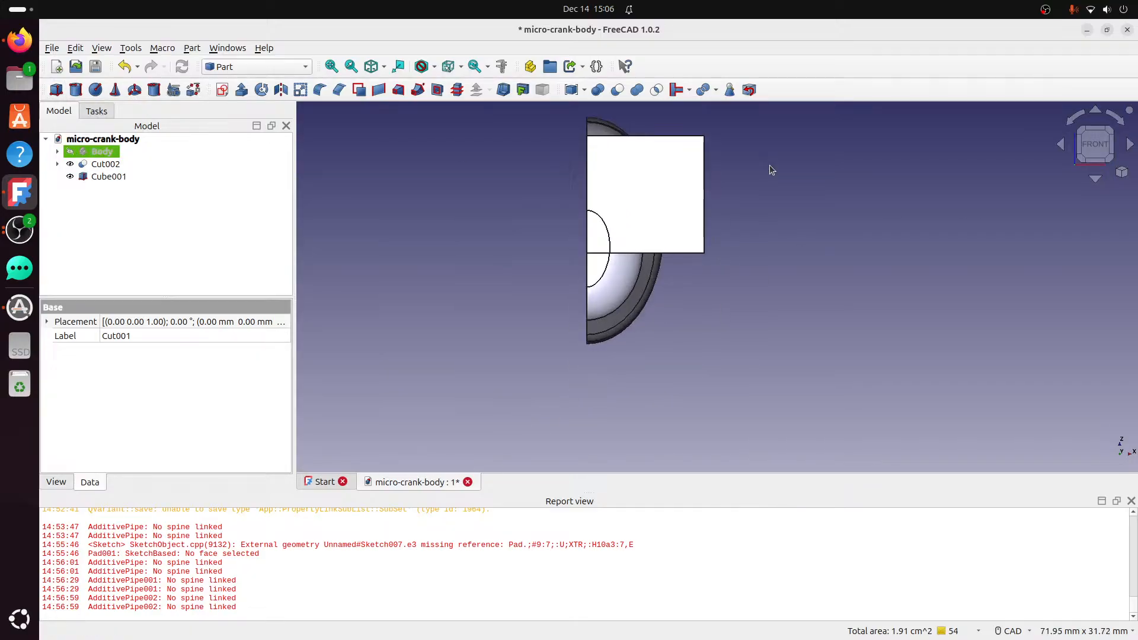
Edit the new cube's parameters and reduce its length to 3 mm.
click(121, 178)
right_click(121, 178)
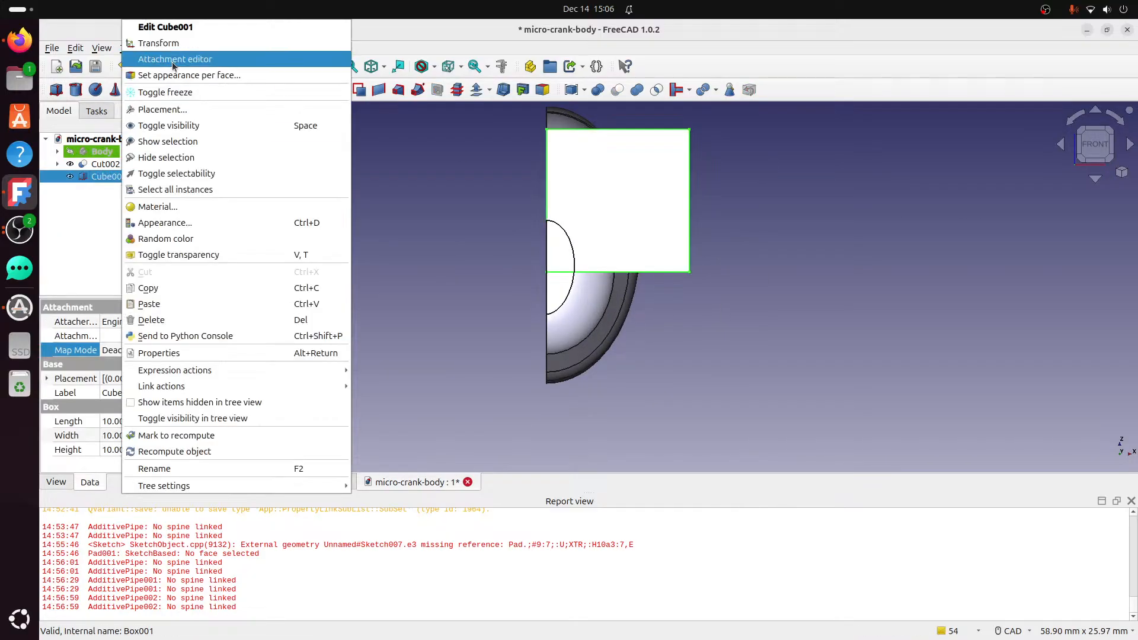
click(166, 26)
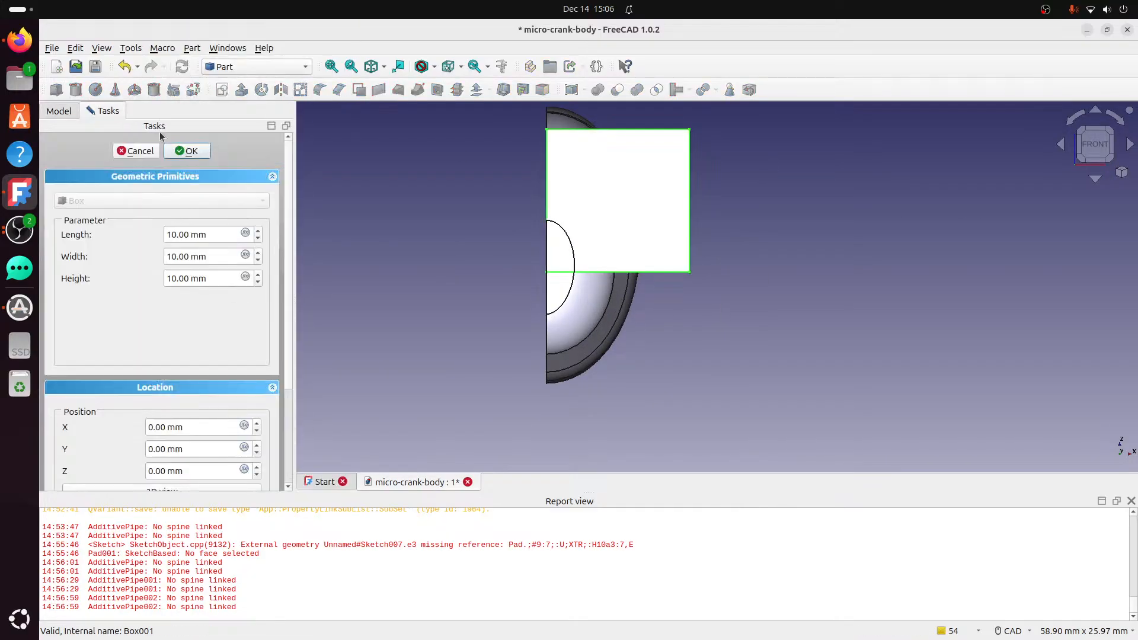
click(259, 238)
click(259, 239)
click(259, 239)
click(259, 239)
click(259, 238)
click(259, 238)
click(259, 238)
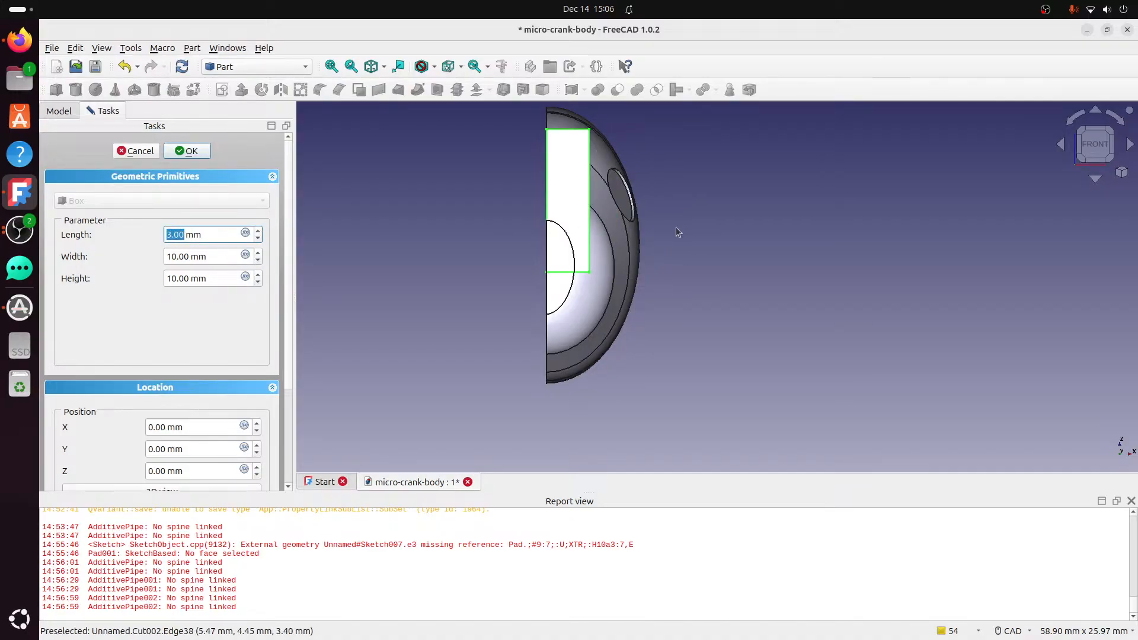
Reduce the cube's height to 6 mm, judging it against the nose in the right view.
click(1115, 152)
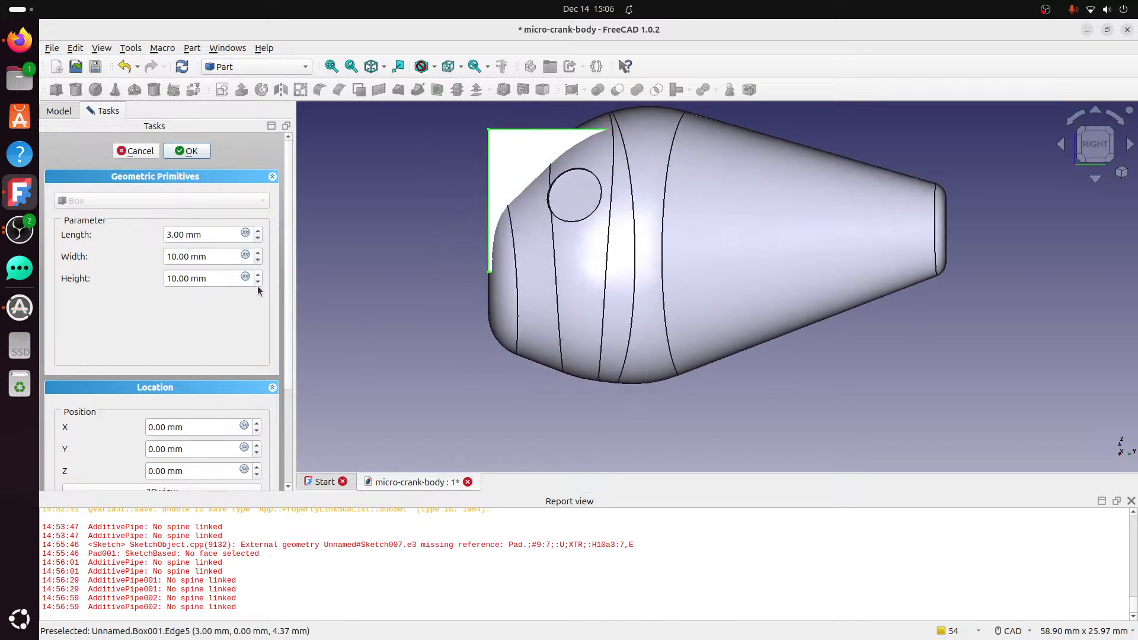
click(259, 283)
click(259, 283)
click(258, 283)
click(259, 283)
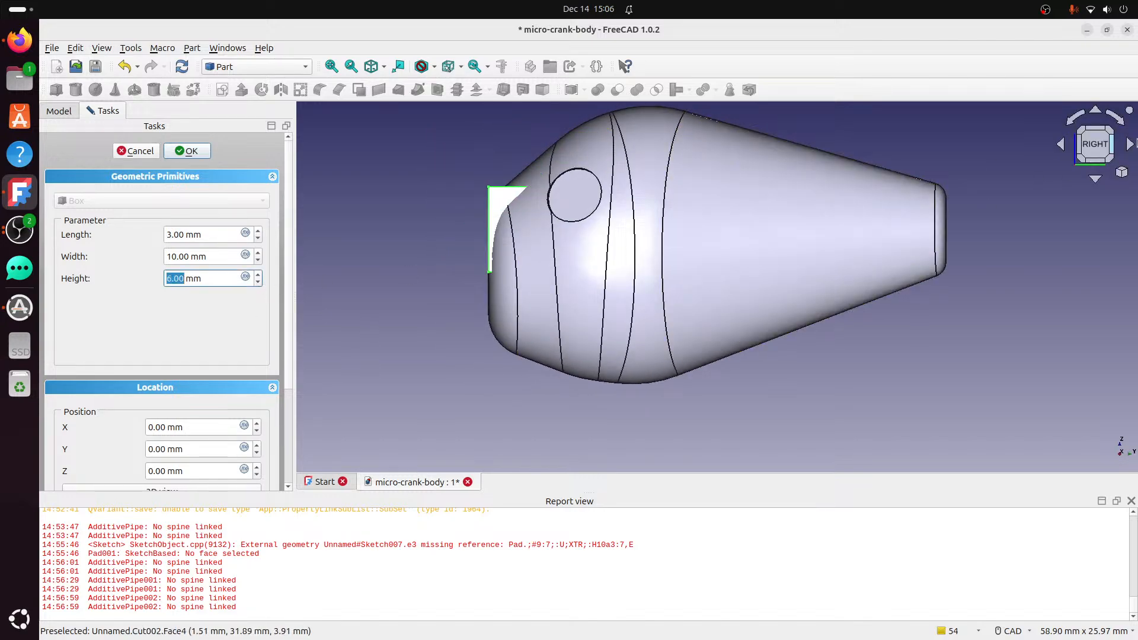
Reduce the cube's length to 2 mm and its width to 5 mm, and accept the parameters.
click(1076, 149)
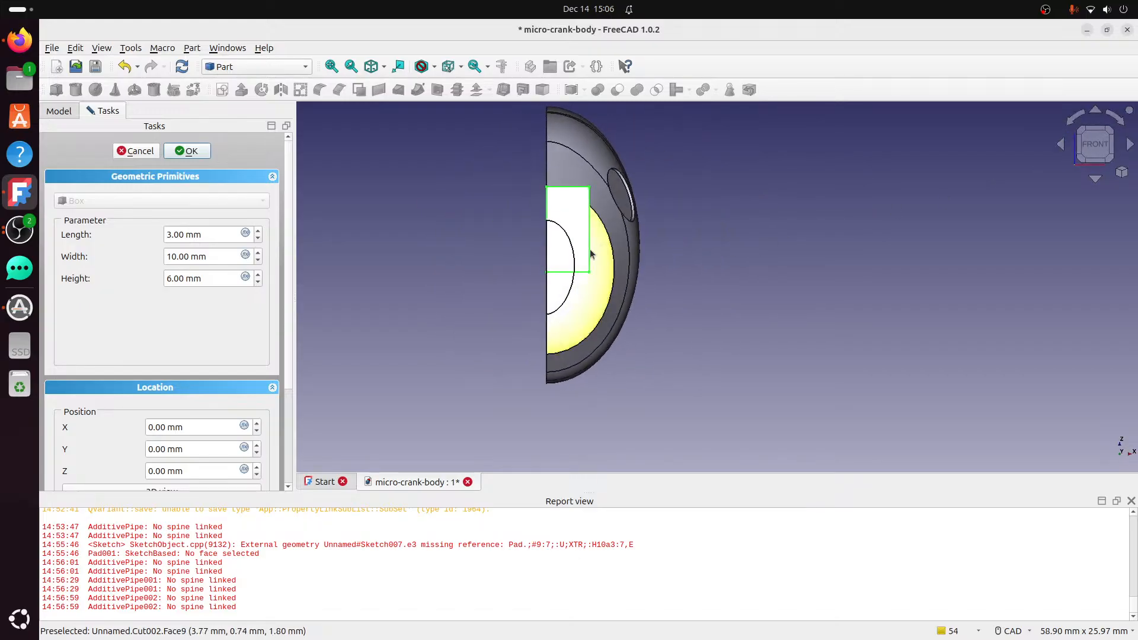
click(258, 239)
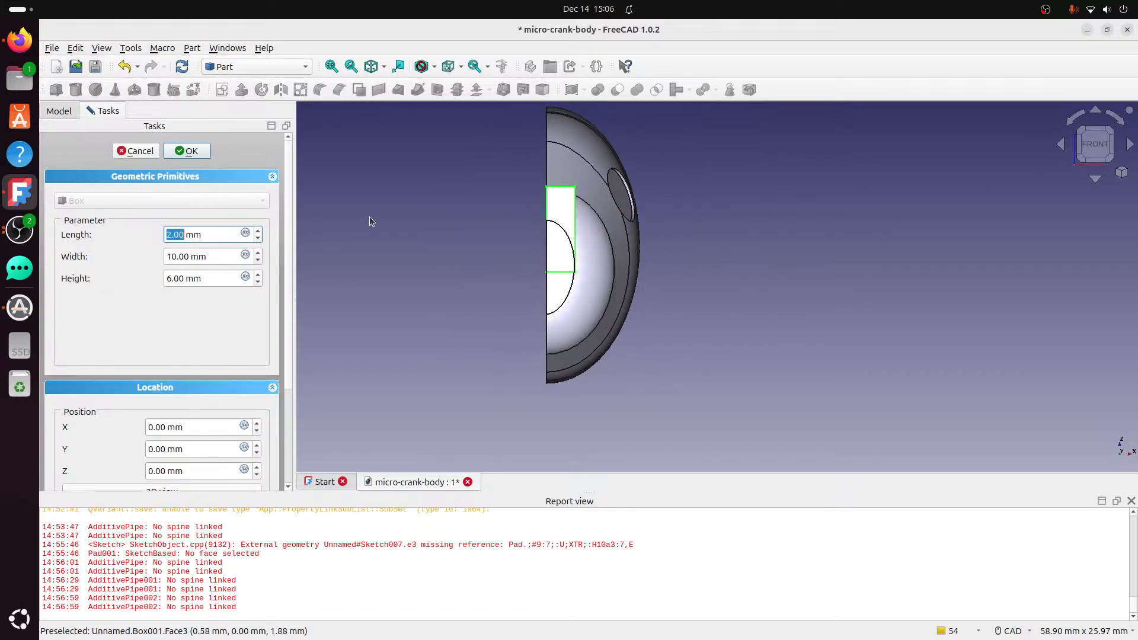
click(1082, 147)
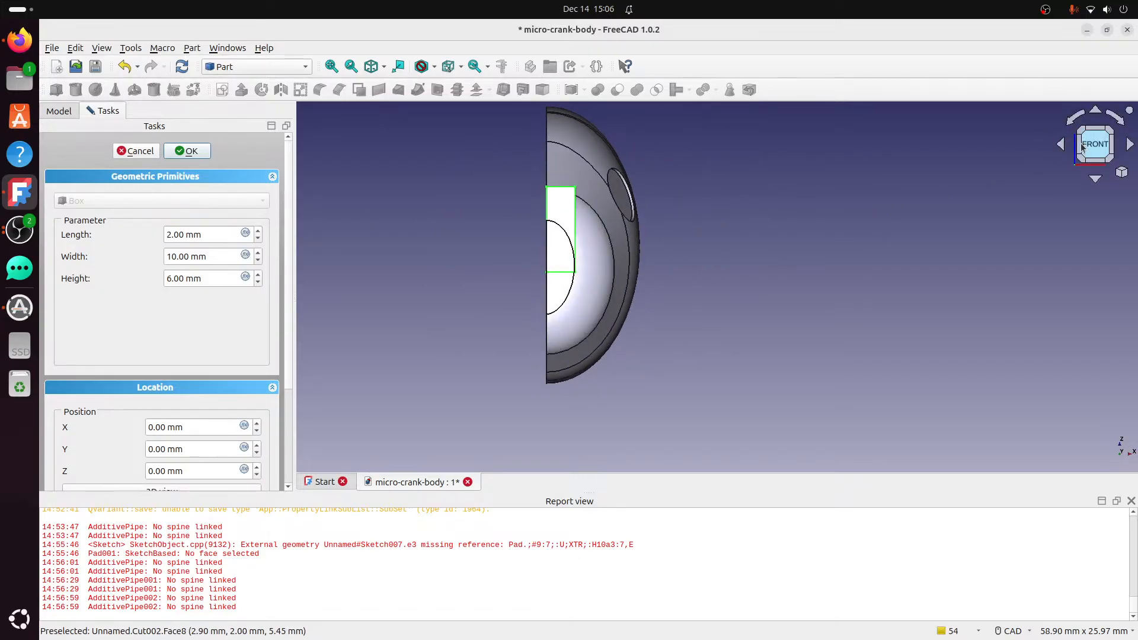
click(1078, 148)
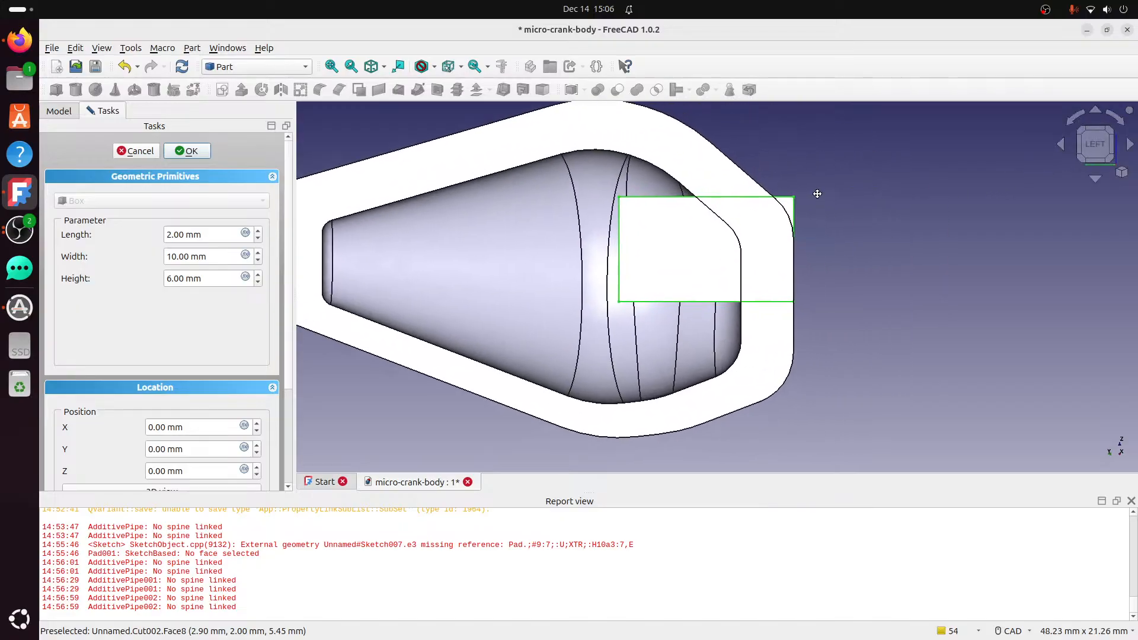
click(258, 260)
click(258, 259)
click(258, 259)
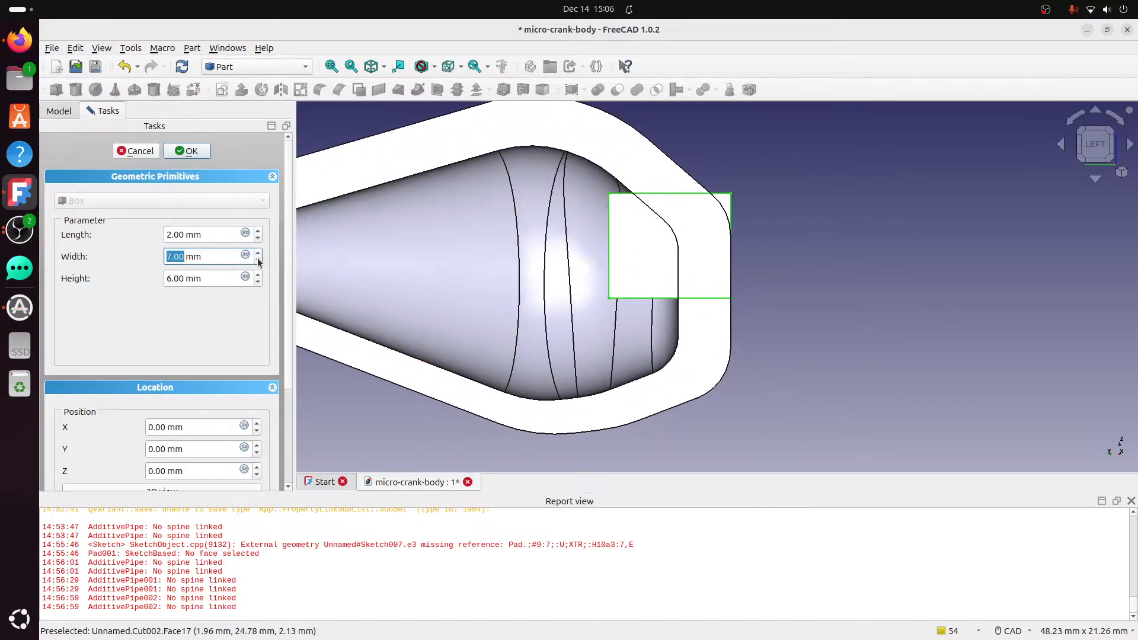
click(258, 259)
click(258, 260)
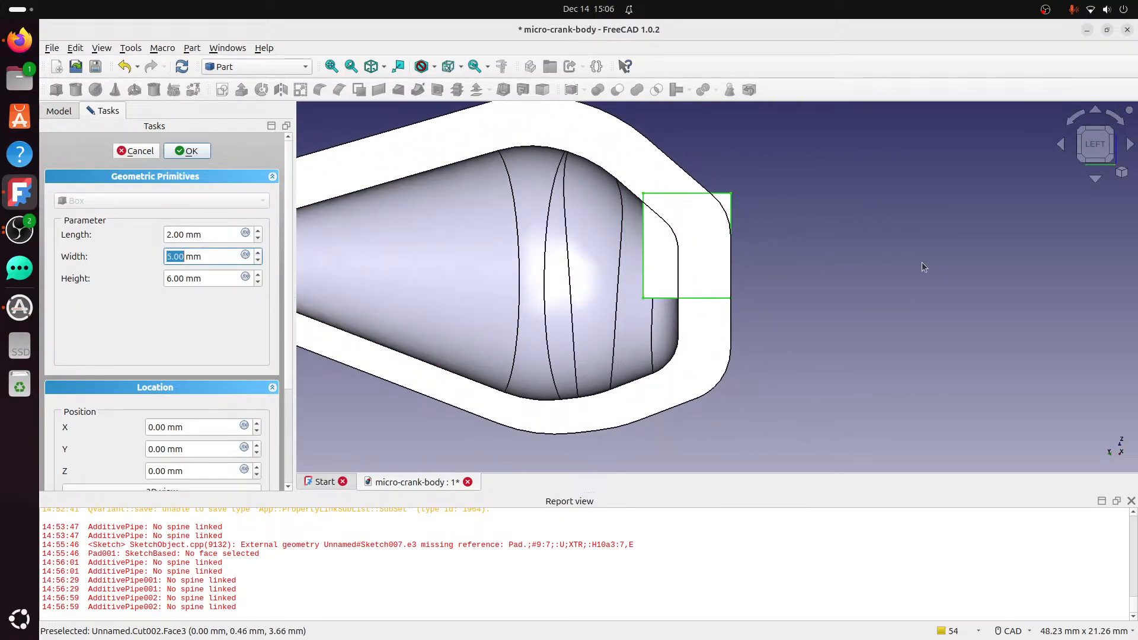
middle_drag(922, 264, 786, 268)
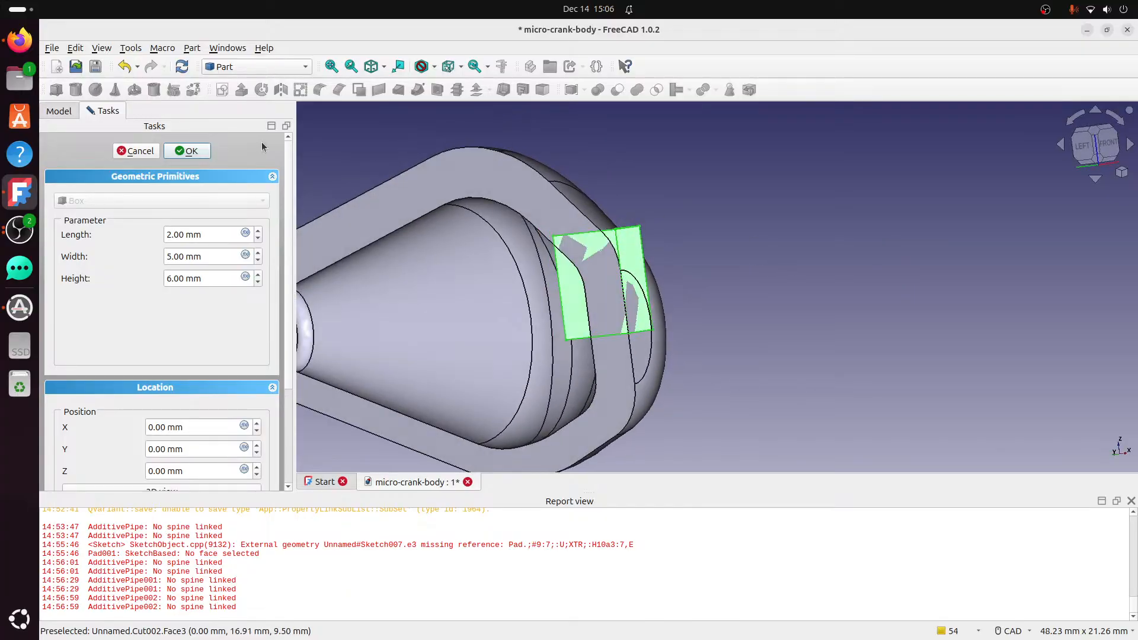
click(208, 150)
Transform the cube in the left view, moving it 4 mm down and 2 mm toward the tail, and accept.
key(3)
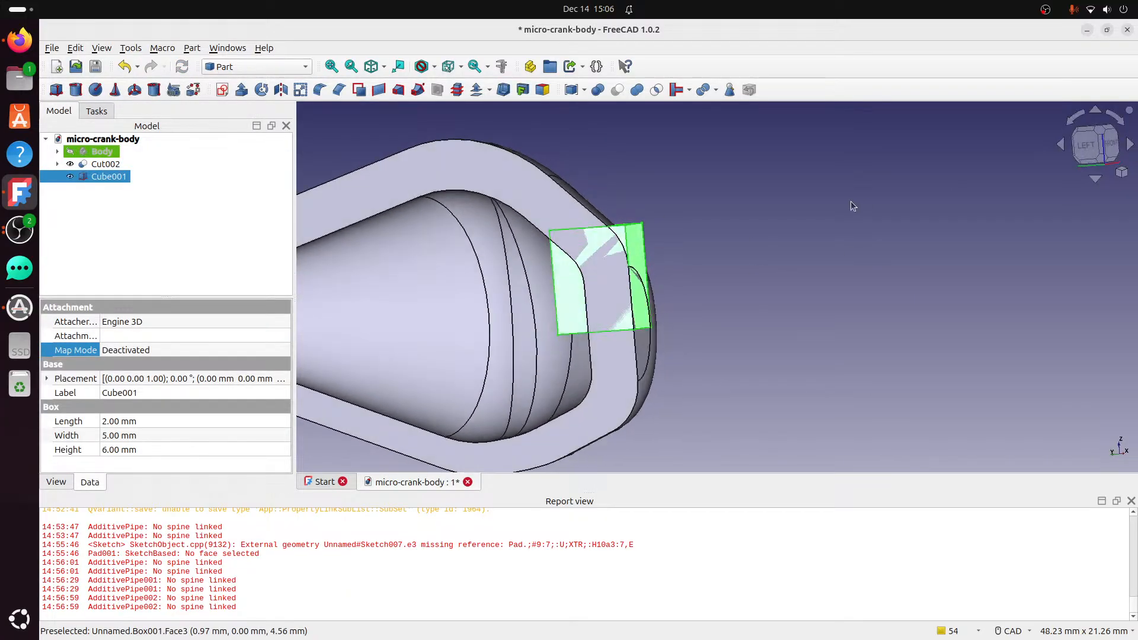
right_click(115, 178)
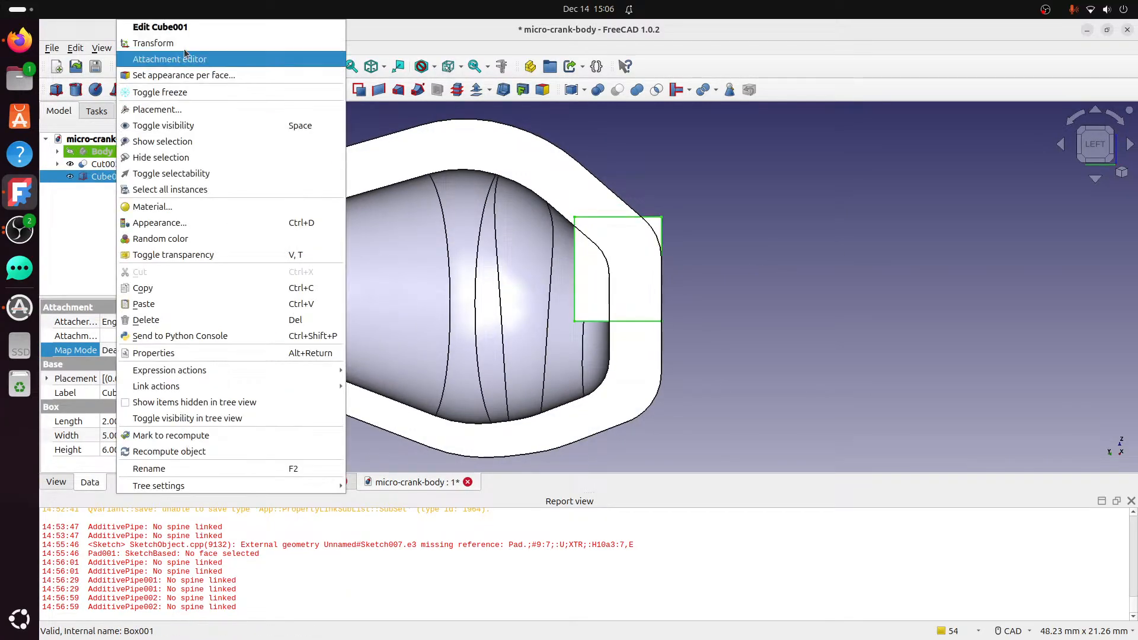
click(183, 44)
drag(662, 278, 649, 331)
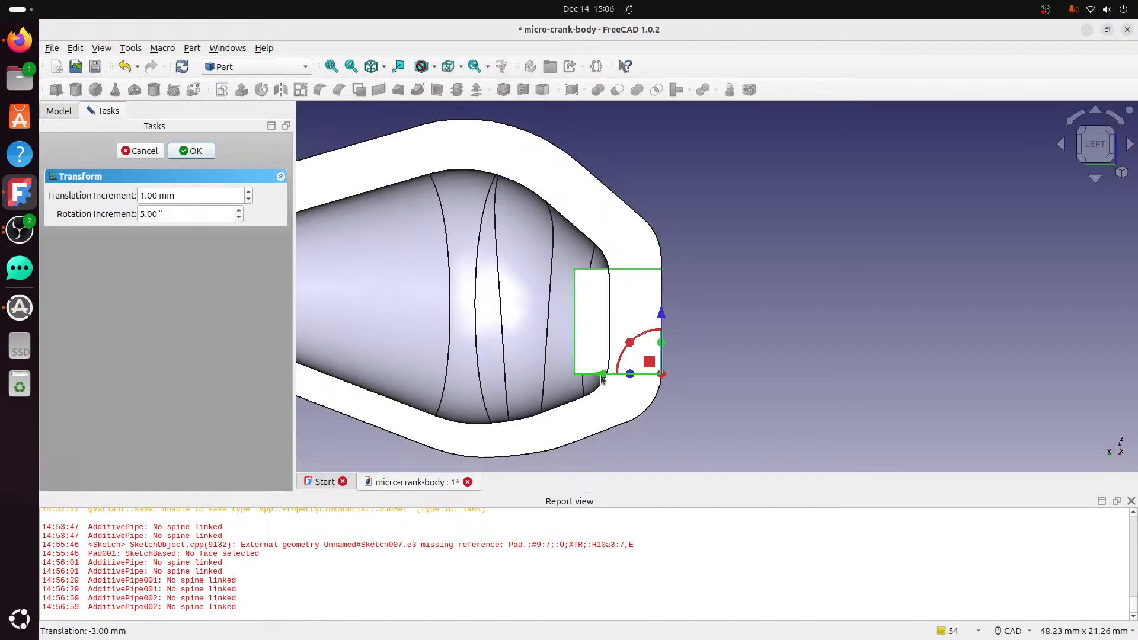
drag(602, 380, 591, 380)
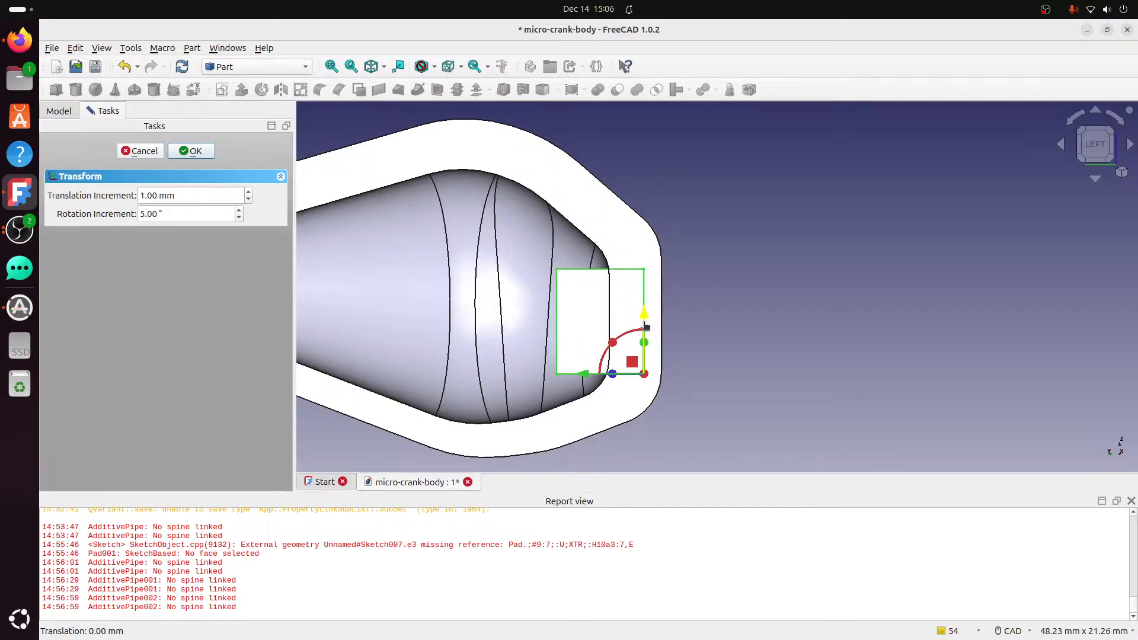
drag(646, 327, 634, 346)
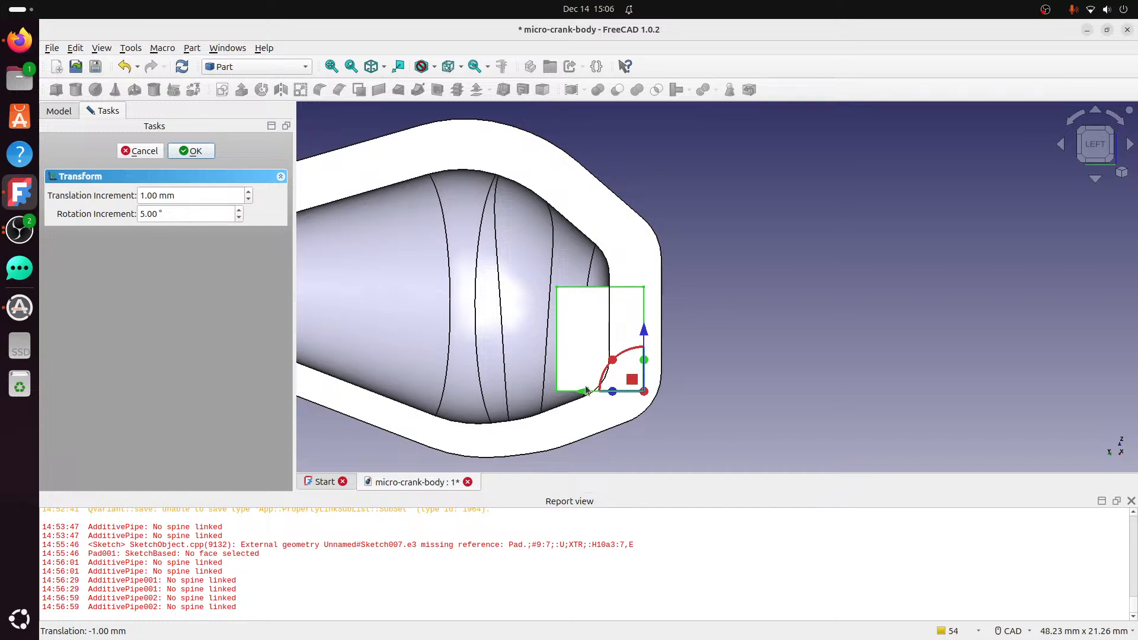
mouse_move(586, 390)
mouse_down()
mouse_move(568, 391)
mouse_move(579, 396)
mouse_up()
click(202, 152)
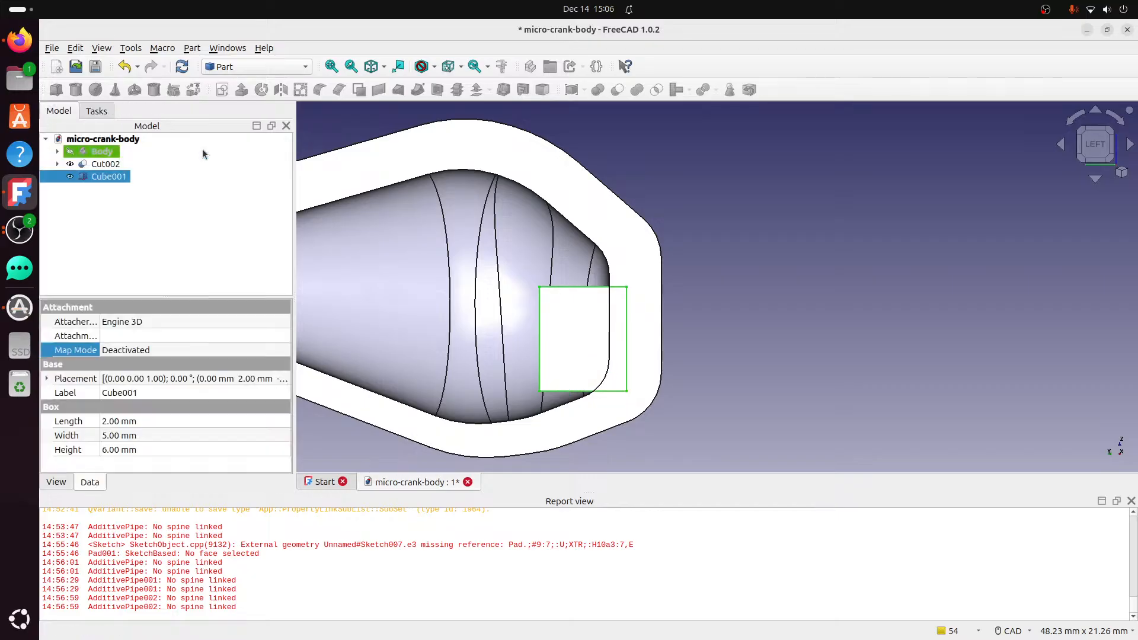
Edit the repositioned cube's parameters, setting its length to 3 mm and its width to 7 mm.
right_click(111, 176)
click(177, 26)
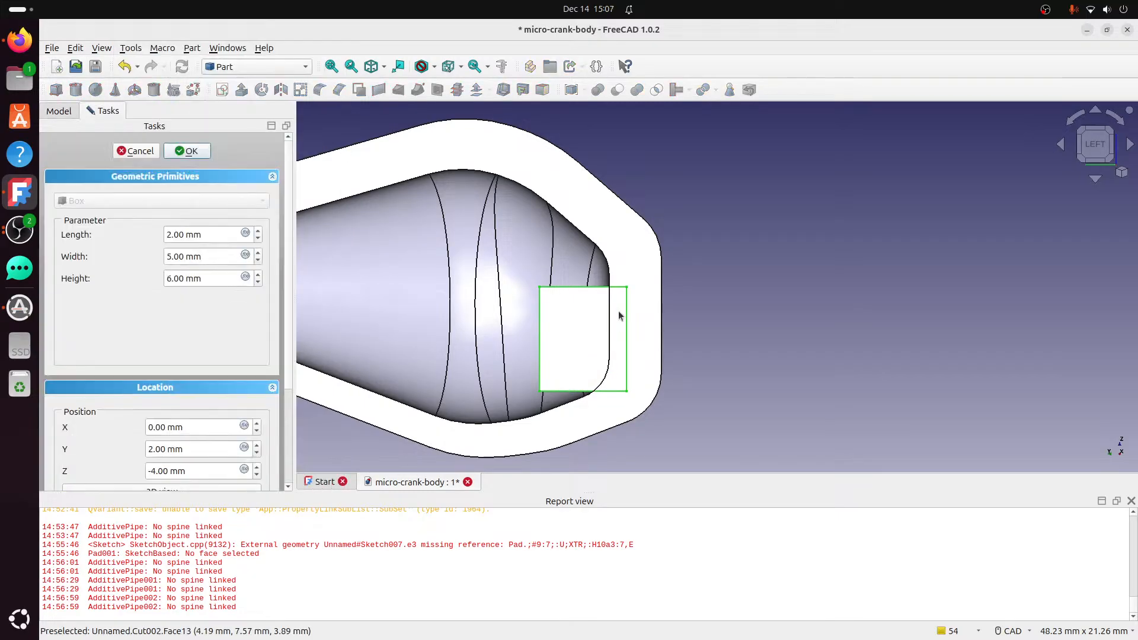
click(259, 231)
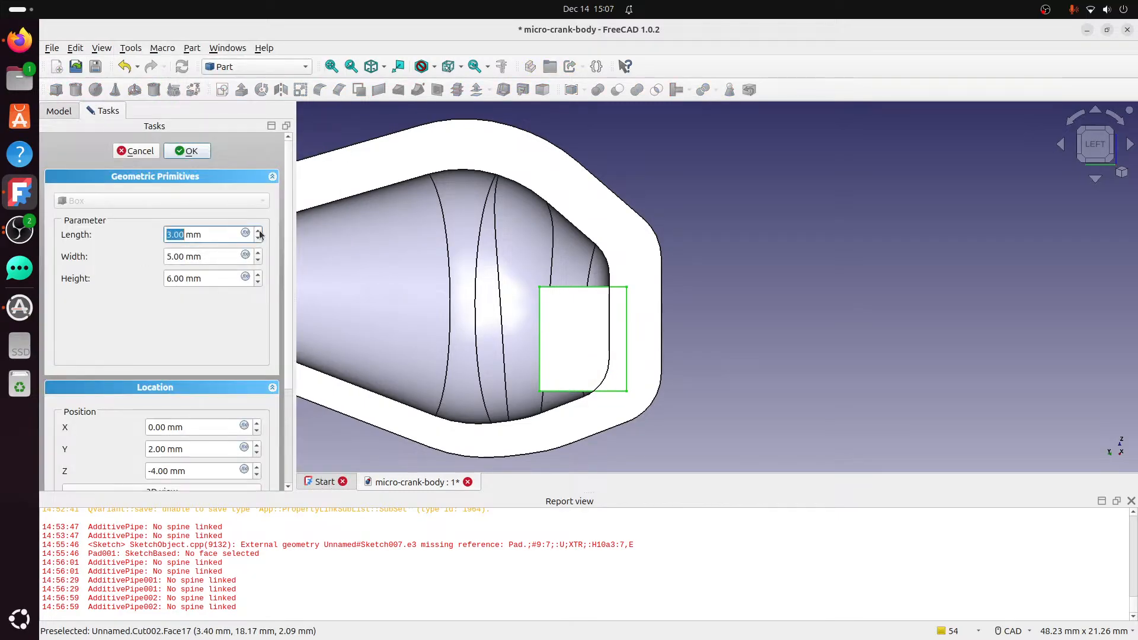
click(1132, 147)
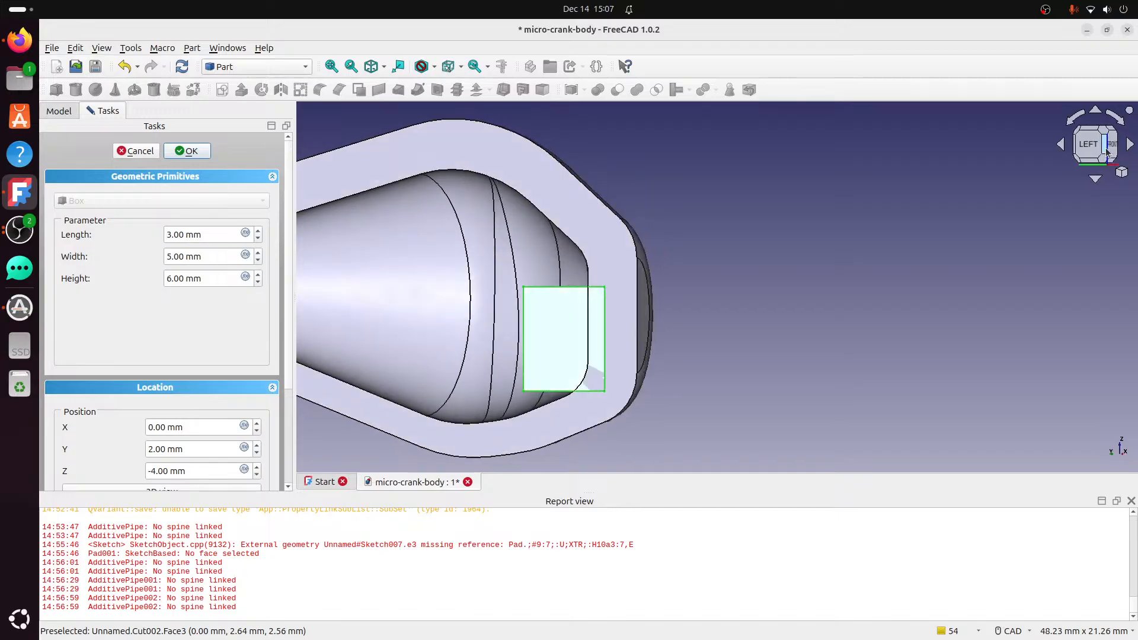
click(258, 254)
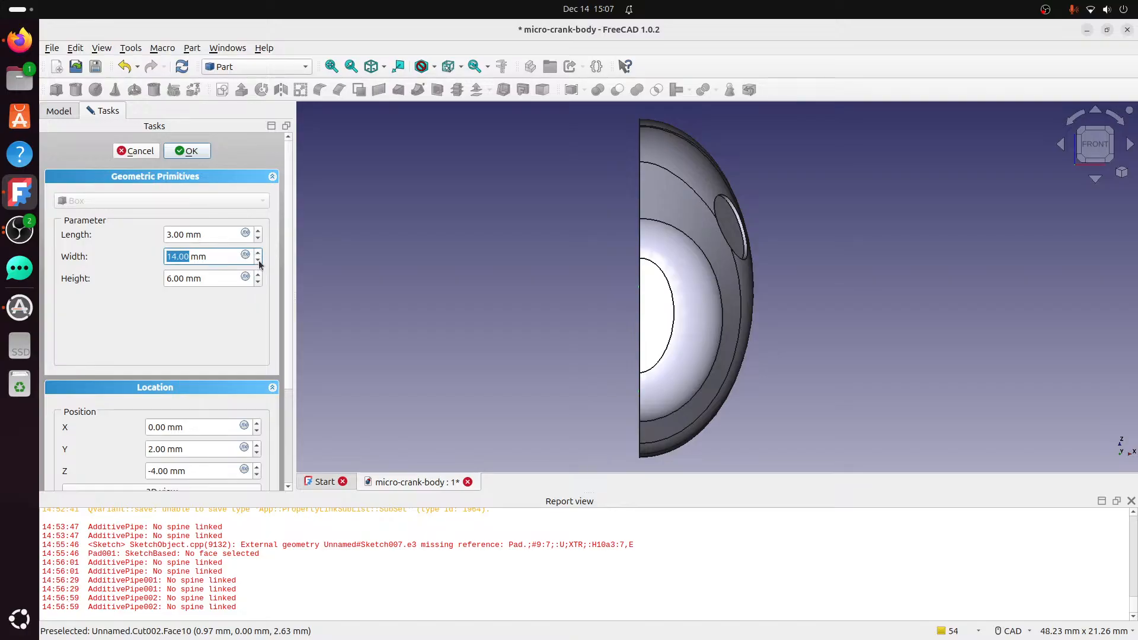
Set the cube's length to 4 mm and check its fit inside the shell's front cavity from below and from the left.
click(257, 233)
click(257, 232)
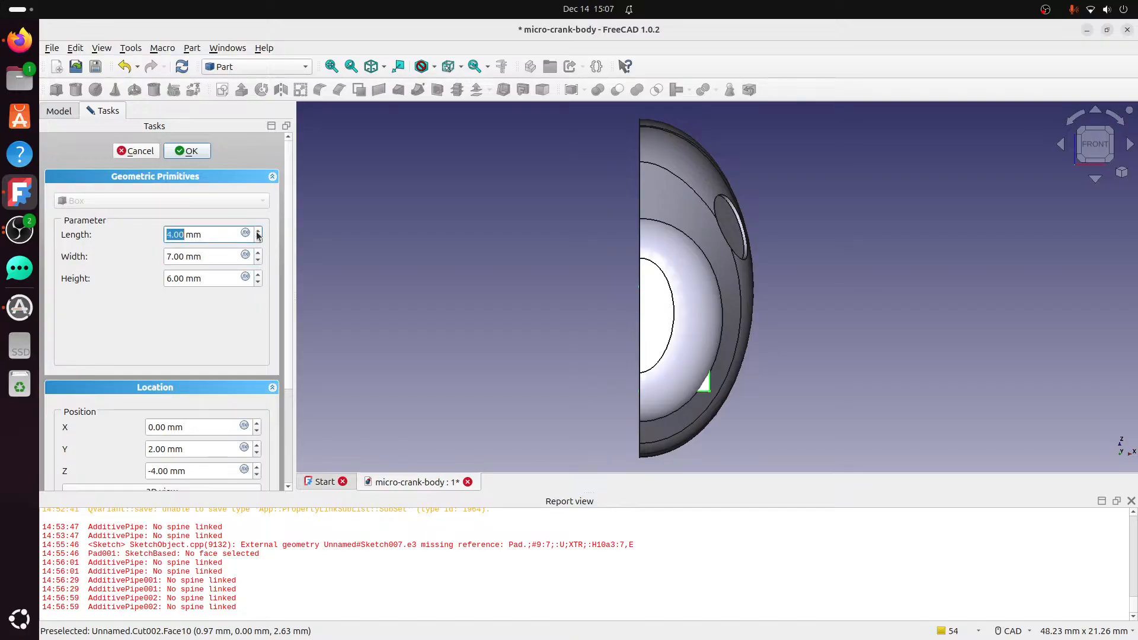
click(257, 238)
click(258, 238)
middle_drag(682, 308, 657, 262)
click(258, 231)
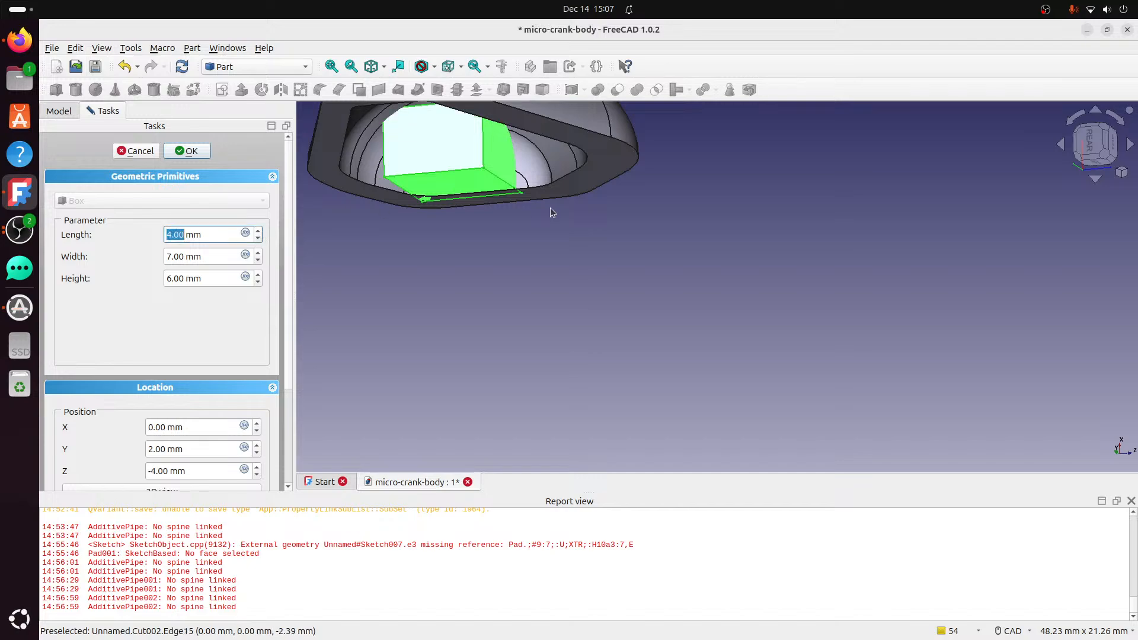
middle_drag(553, 211, 987, 220)
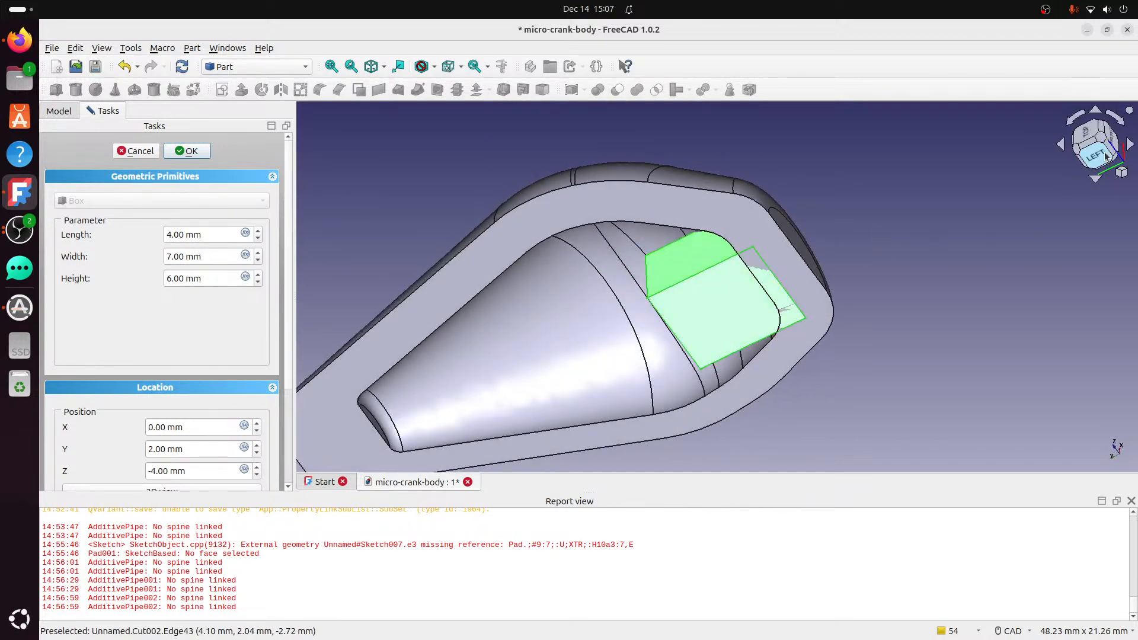
click(1094, 155)
middle_click(769, 260)
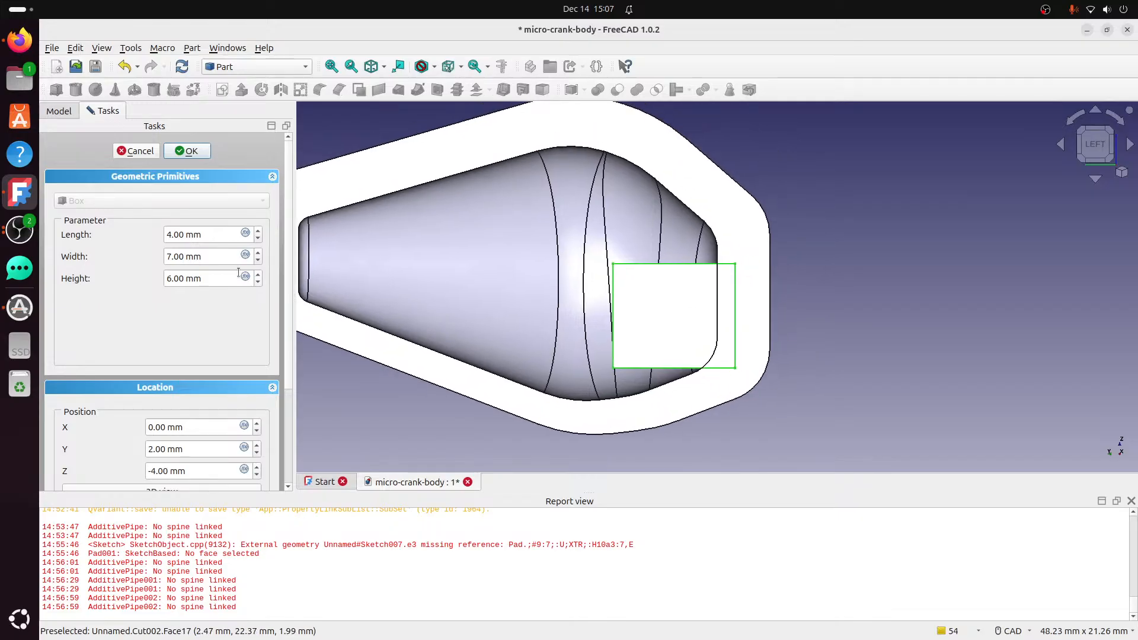
Set the cube's height to 9 mm and check from the outer side where it pokes through the shell.
click(258, 275)
click(258, 275)
click(259, 275)
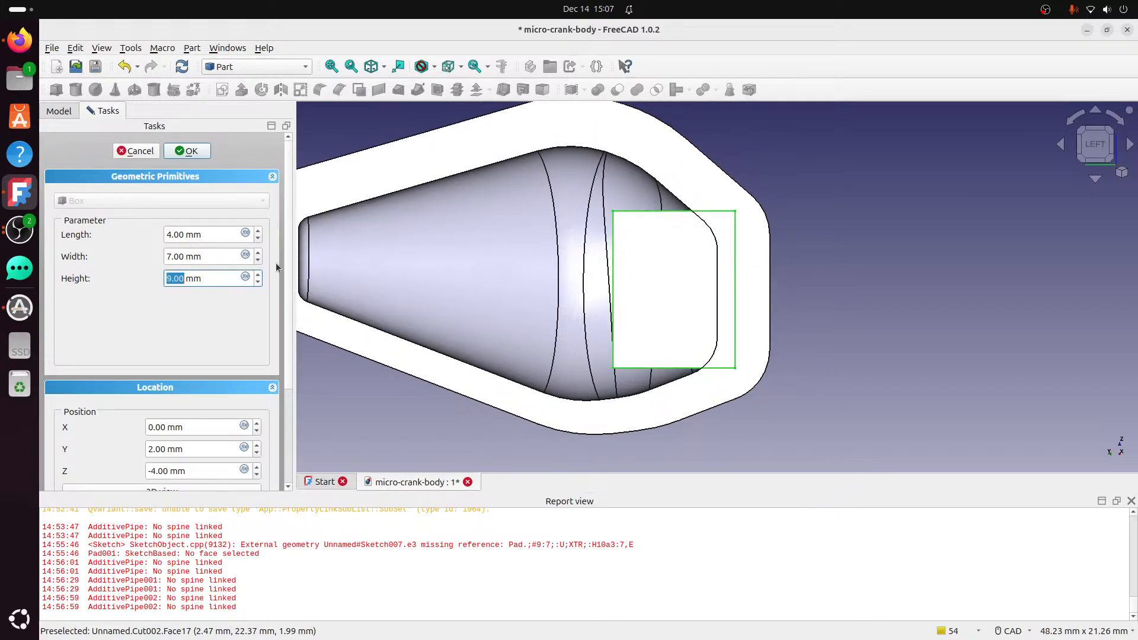
middle_drag(457, 270, 272, 260)
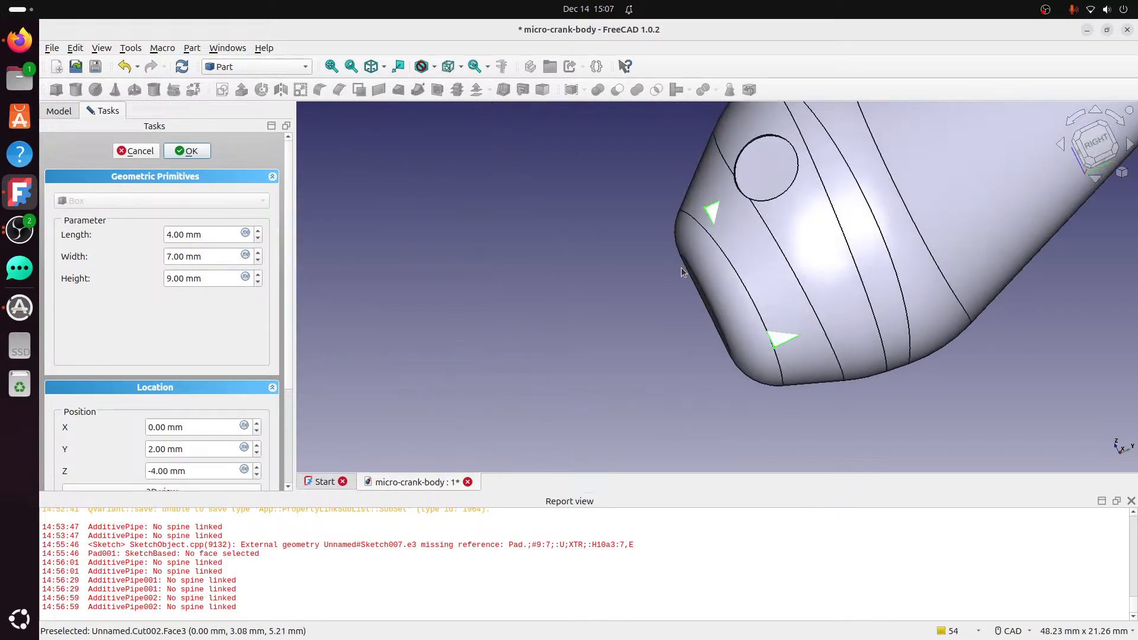
Reduce the cube's length to 3 mm and its width to 3 mm, checking its fit in the cavity from the left and front.
click(259, 239)
middle_drag(833, 330, 783, 329)
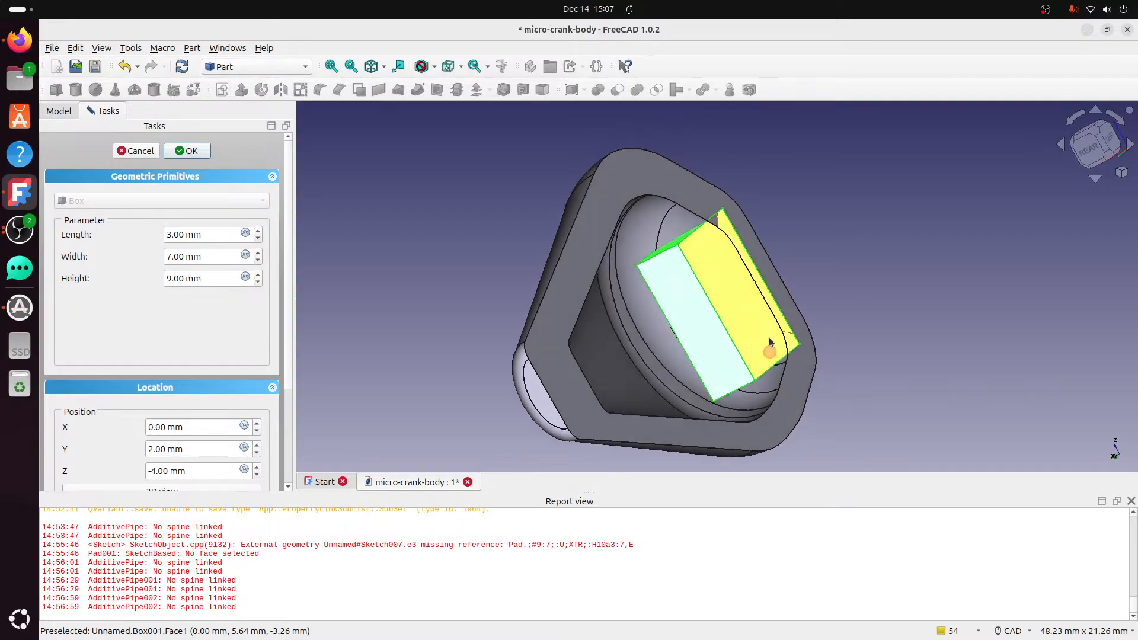
click(257, 264)
click(257, 264)
click(257, 263)
click(257, 263)
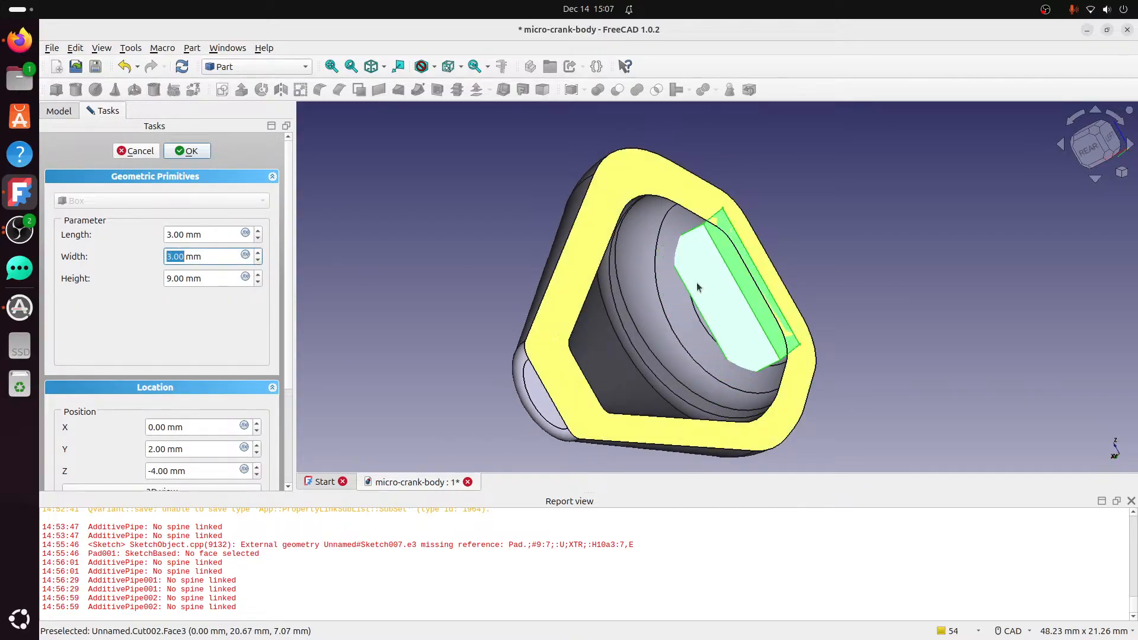
click(1112, 140)
scroll(601, 296, up, 3)
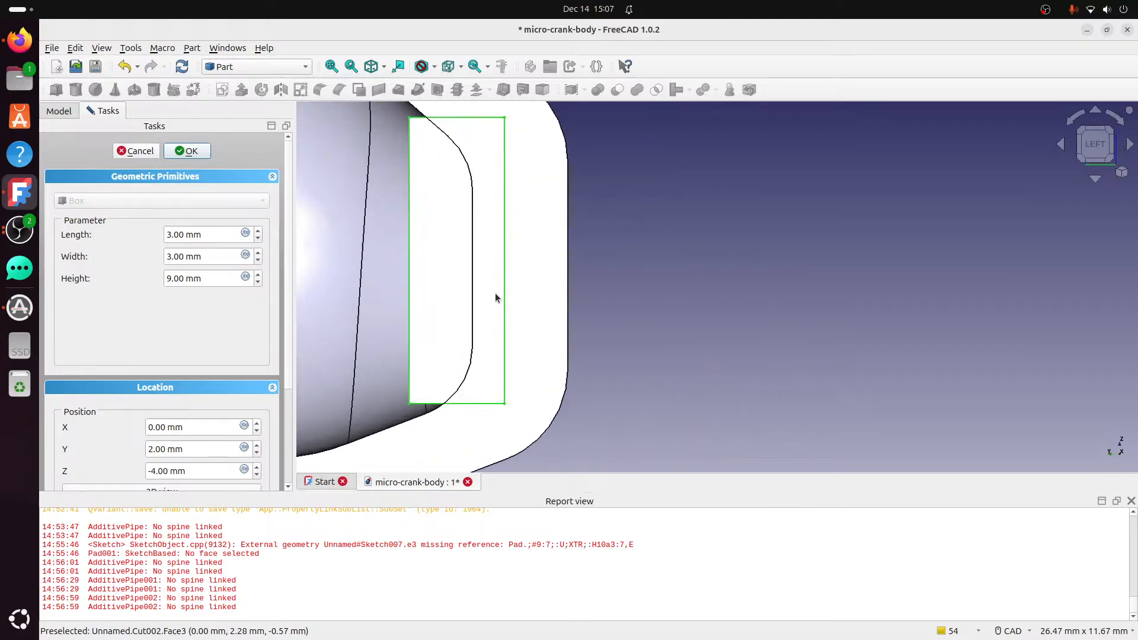
middle_drag(482, 280, 332, 264)
middle_drag(530, 256, 445, 254)
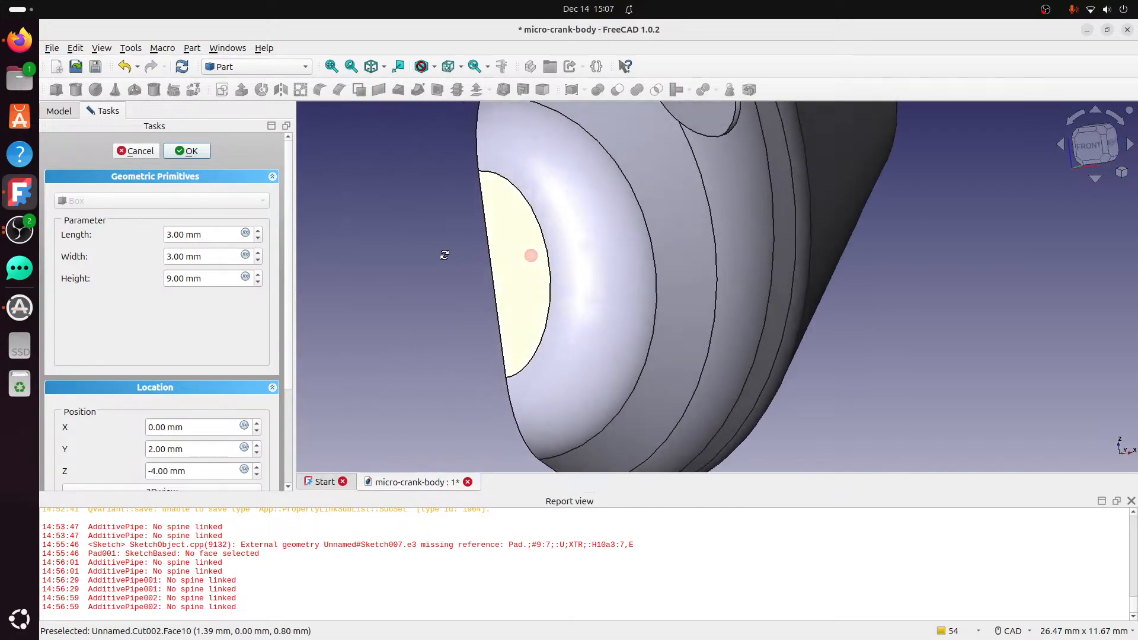
Set the cube's length to 3.5 mm, check it from the front and left, and accept the parameters.
click(177, 236)
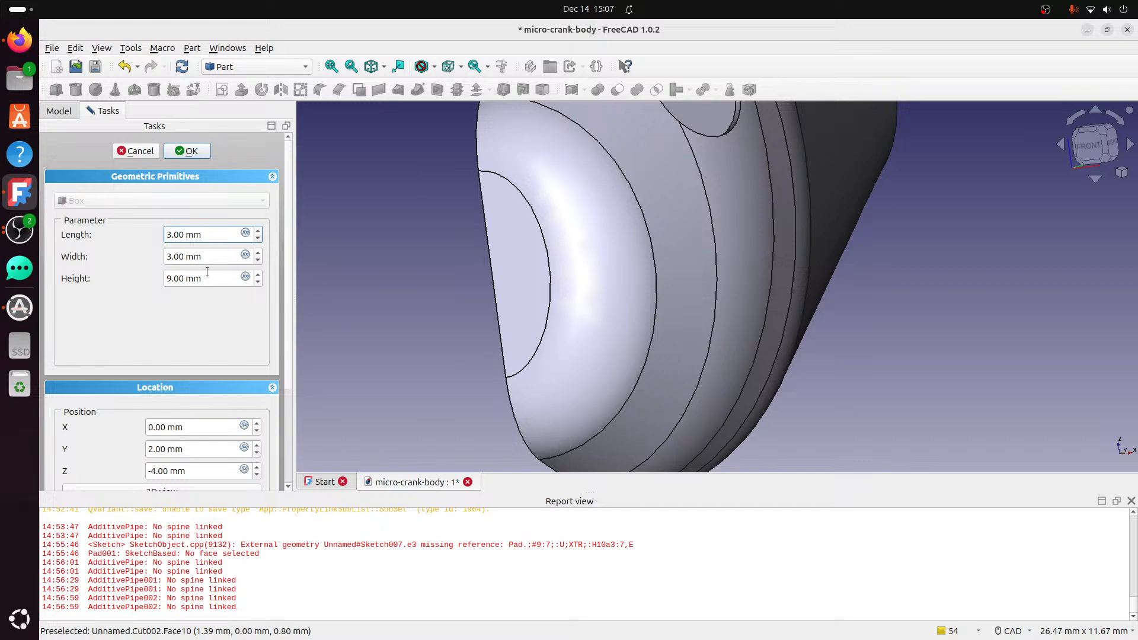
text(5)
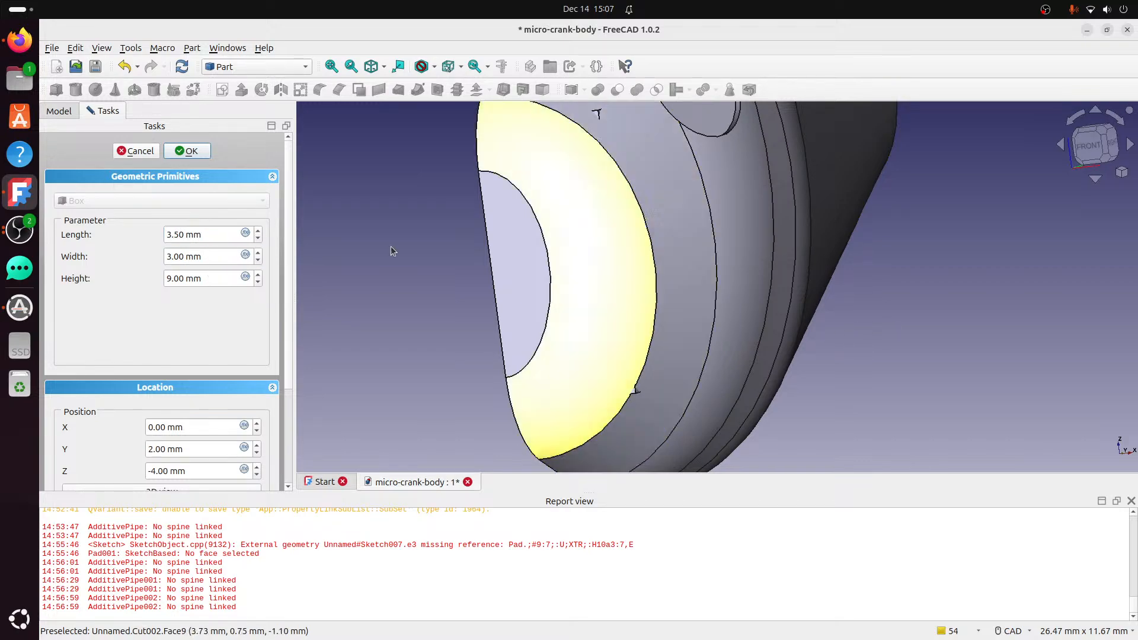
mouse_move(567, 170)
middle_down()
mouse_move(719, 190)
mouse_move(665, 261)
mouse_move(678, 251)
mouse_move(573, 276)
middle_up()
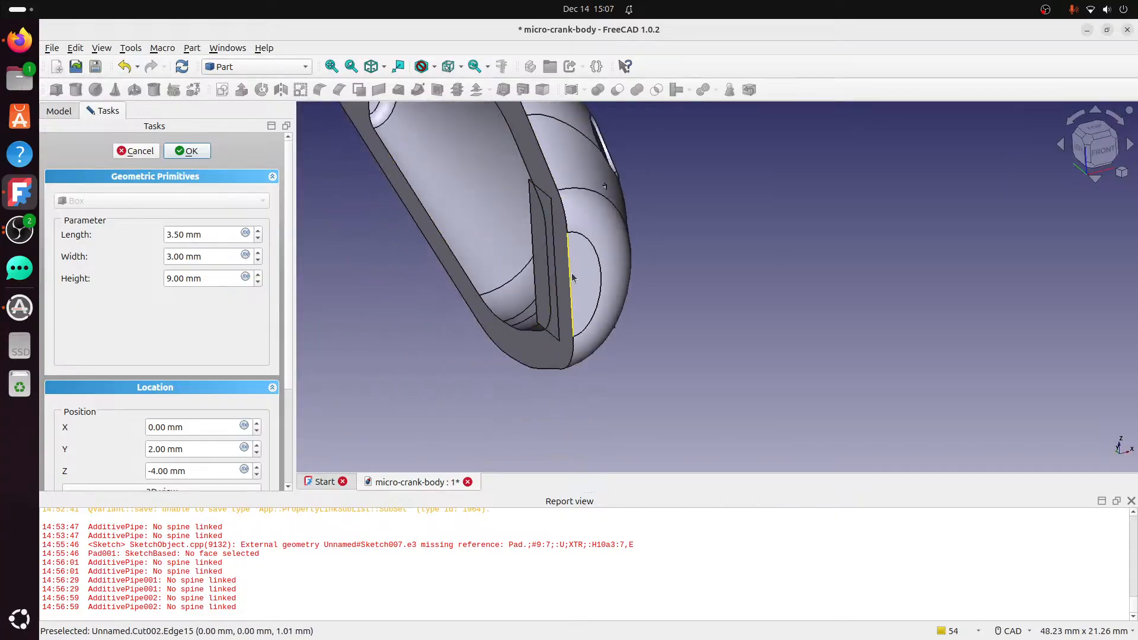
click(1082, 149)
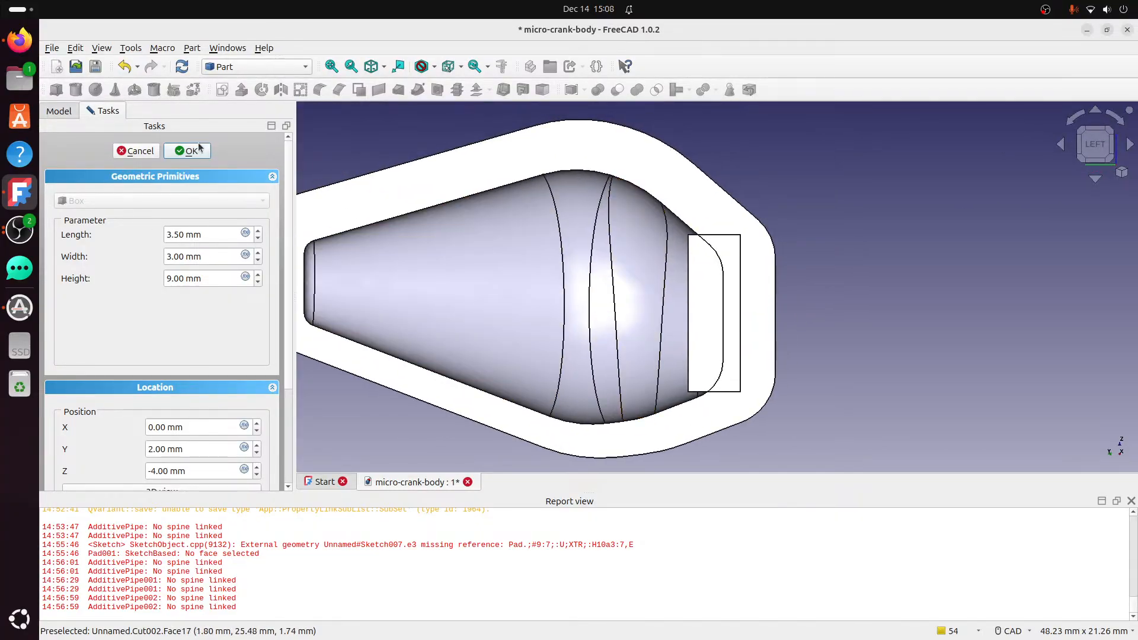
click(190, 151)
Transform the cube 1 mm toward the tail, inspect it inside the cavity, and accept the new position.
right_click(107, 177)
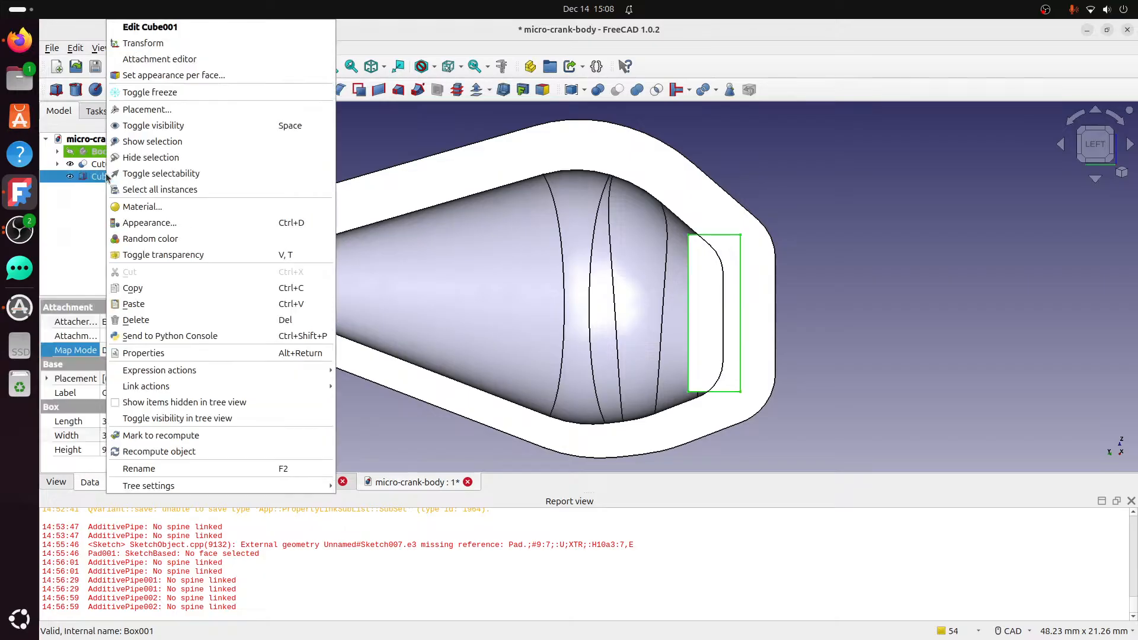
click(153, 38)
drag(684, 396, 673, 394)
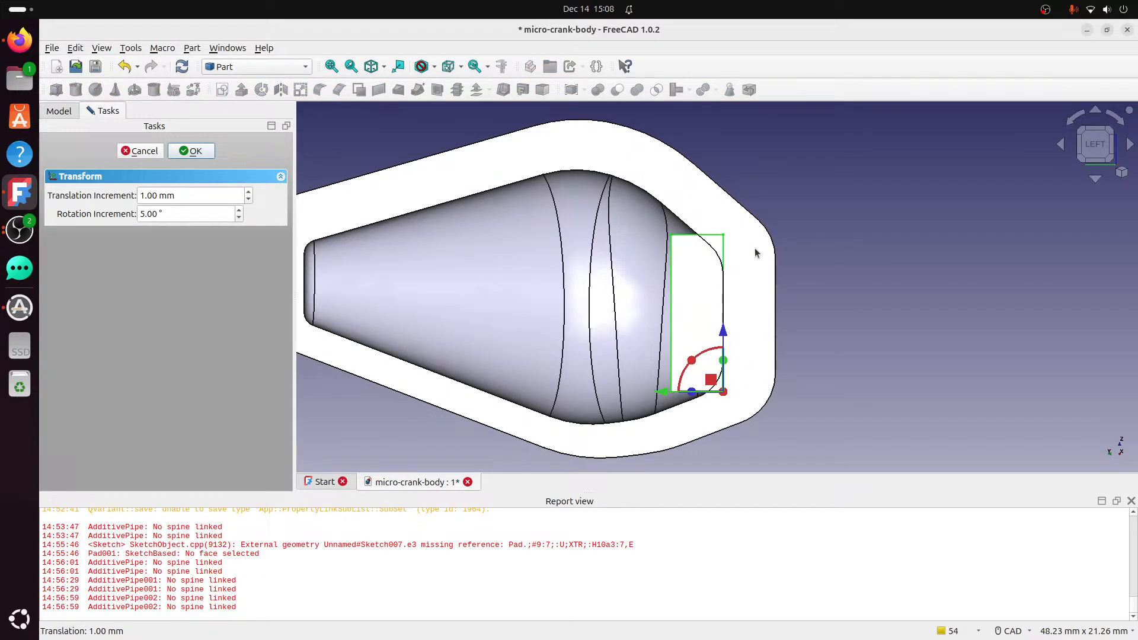
middle_drag(802, 240, 840, 344)
scroll(737, 346, down, 1)
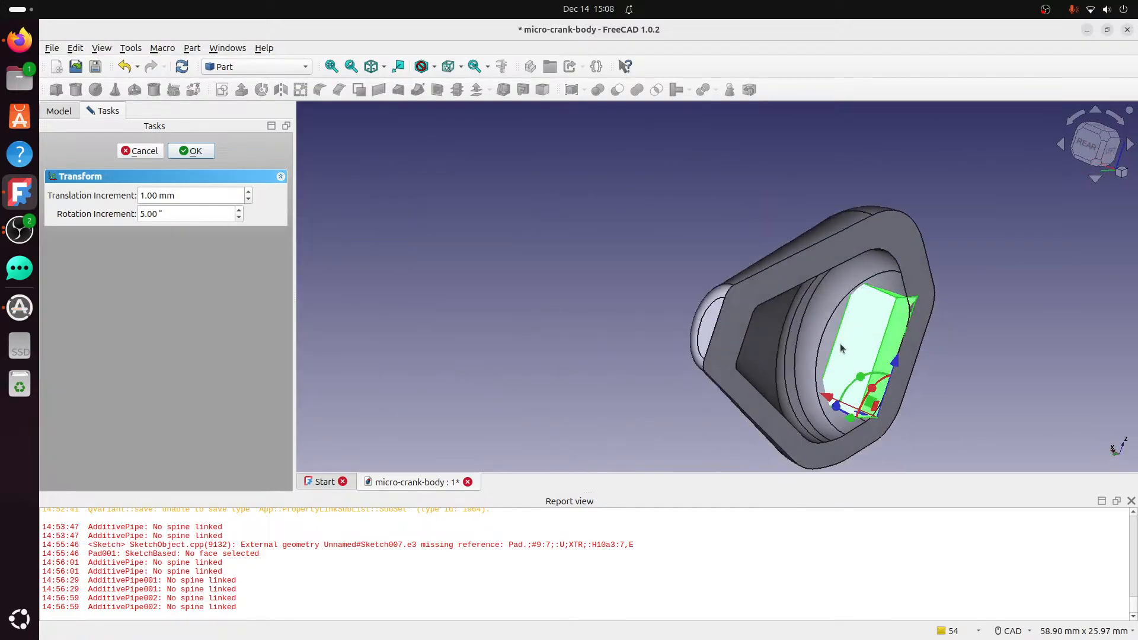
scroll(841, 348, up, 3)
click(191, 151)
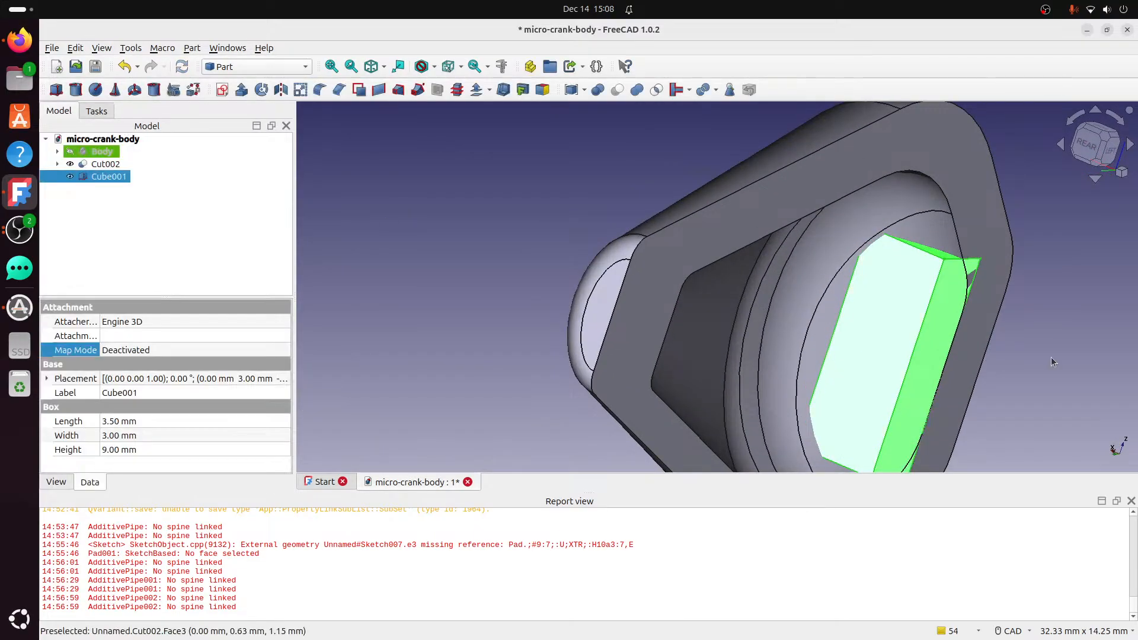
Edit the cube's parameters, setting its length to 4 mm and its height to 8 mm, and accept.
click(1055, 358)
middle_drag(1060, 364, 962, 320)
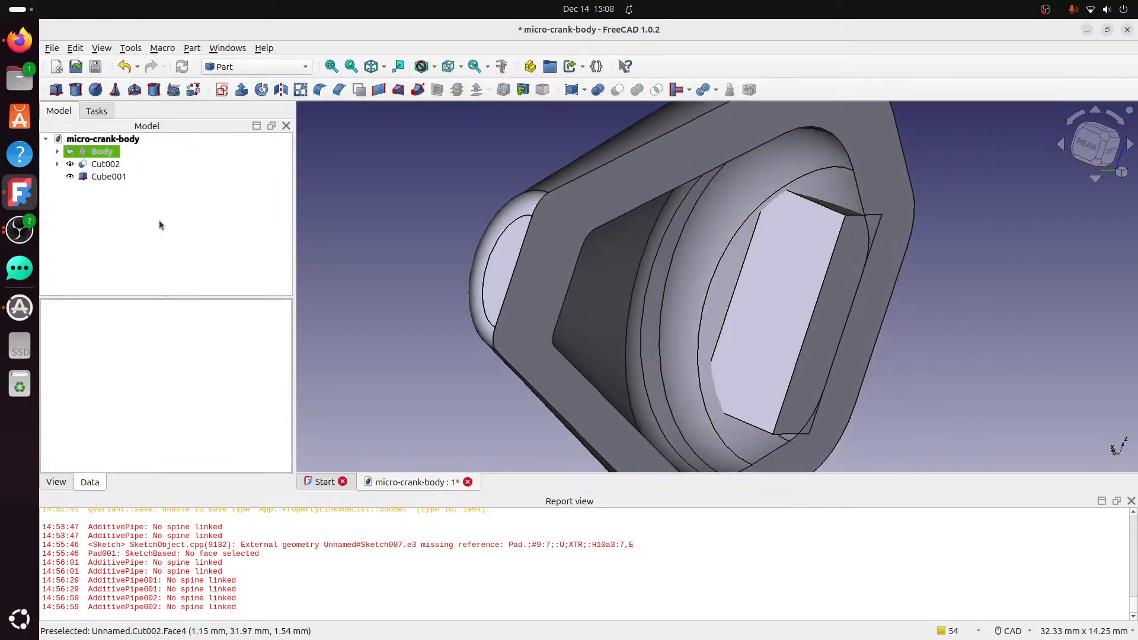
right_click(113, 176)
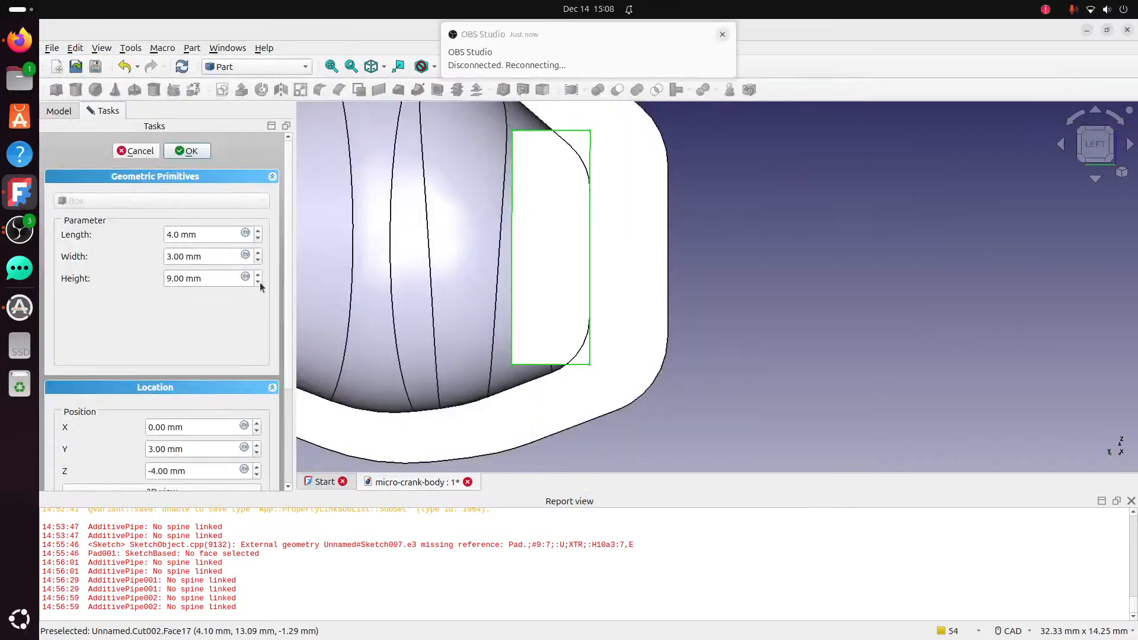
click(258, 282)
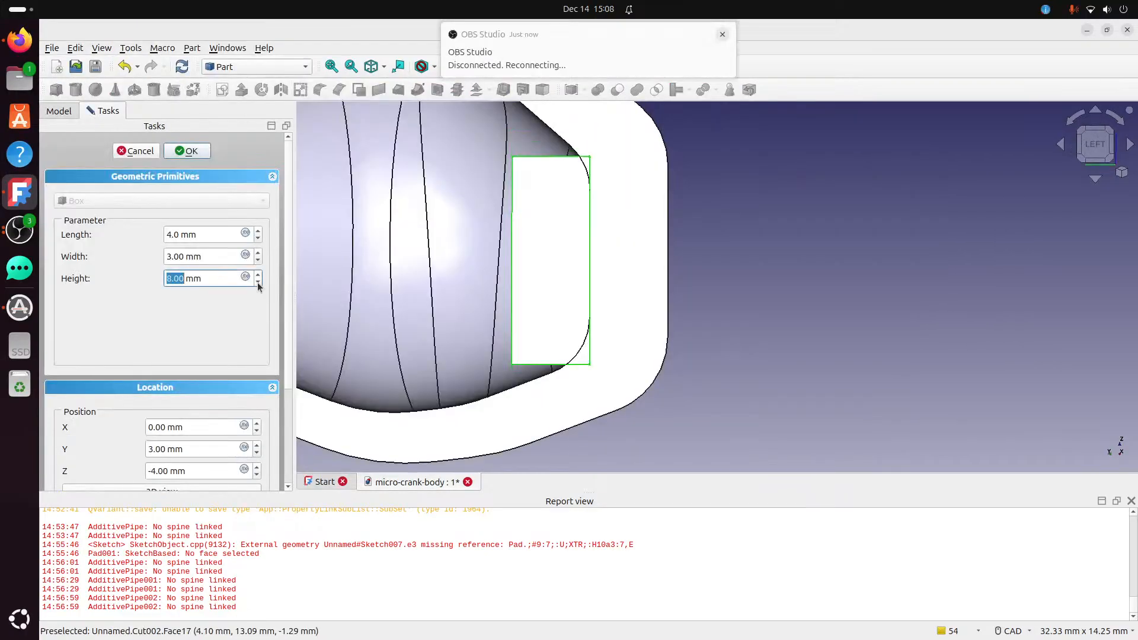
click(191, 151)
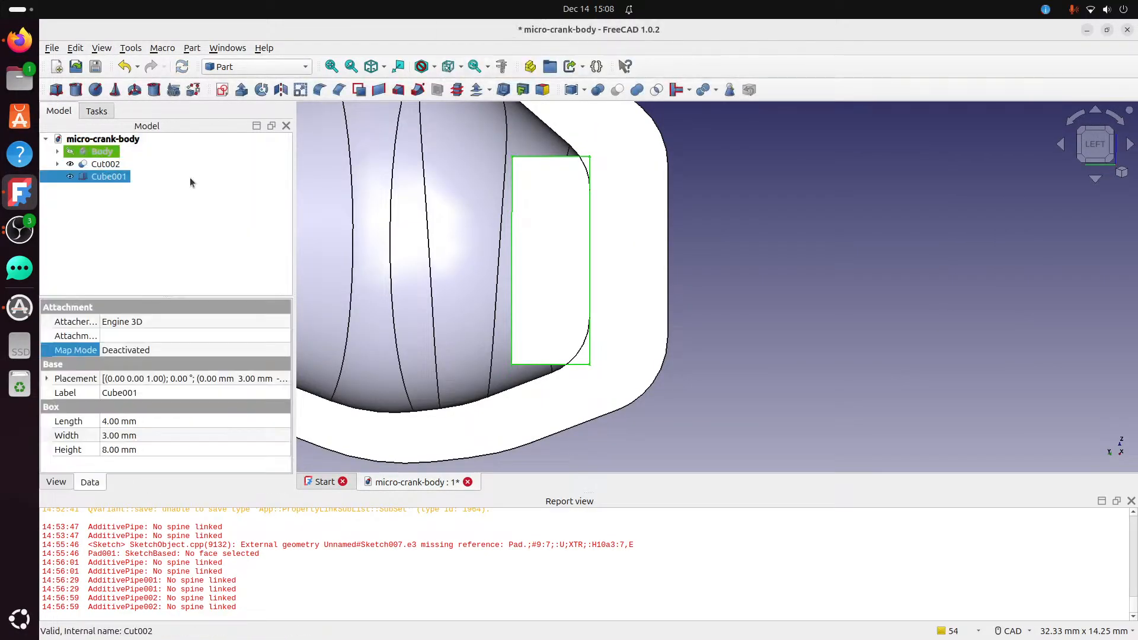
Transform the cube 1 mm upward inside the front cavity and accept the new position.
right_click(117, 183)
click(154, 38)
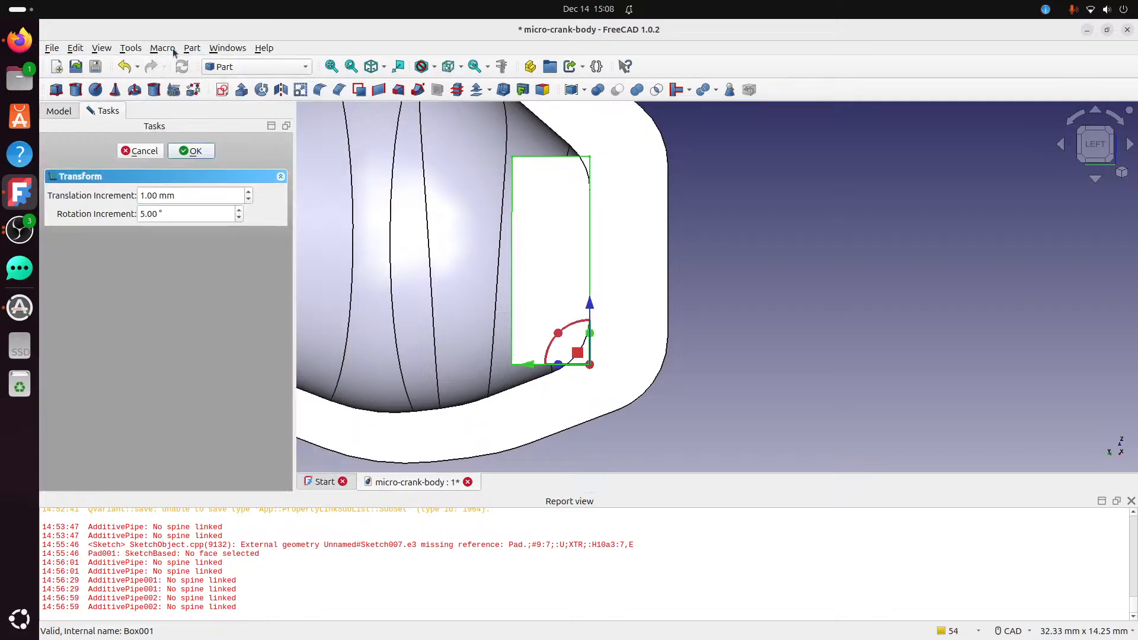
drag(591, 309, 592, 301)
middle_drag(762, 273, 604, 279)
drag(589, 291, 592, 276)
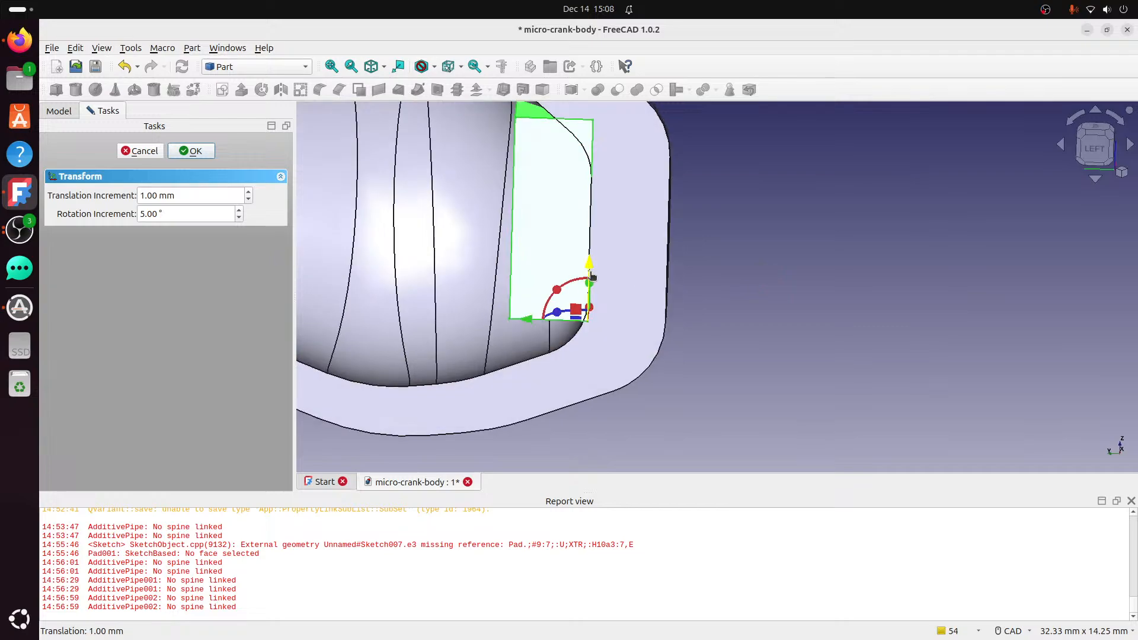
middle_drag(767, 271, 531, 268)
click(190, 151)
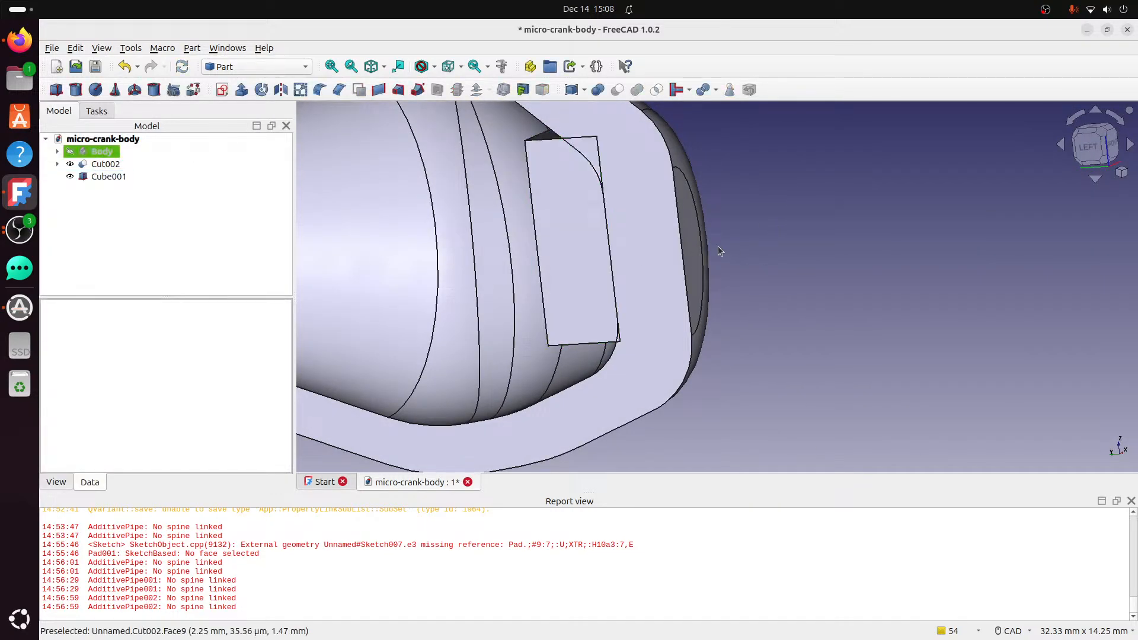
Examine the repositioned cube's fit in the shell's front cavity from the rear and from the left.
middle_drag(717, 246, 888, 211)
scroll(620, 223, up, 2)
scroll(566, 232, up, 3)
scroll(566, 233, down, 1)
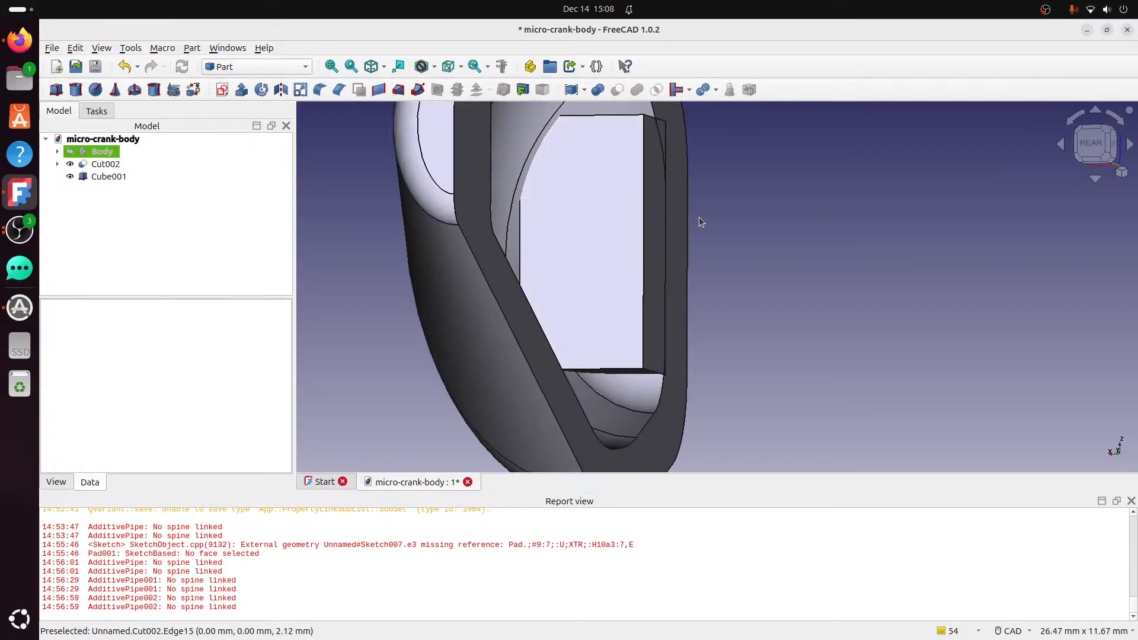
middle_drag(723, 216, 646, 235)
click(1107, 142)
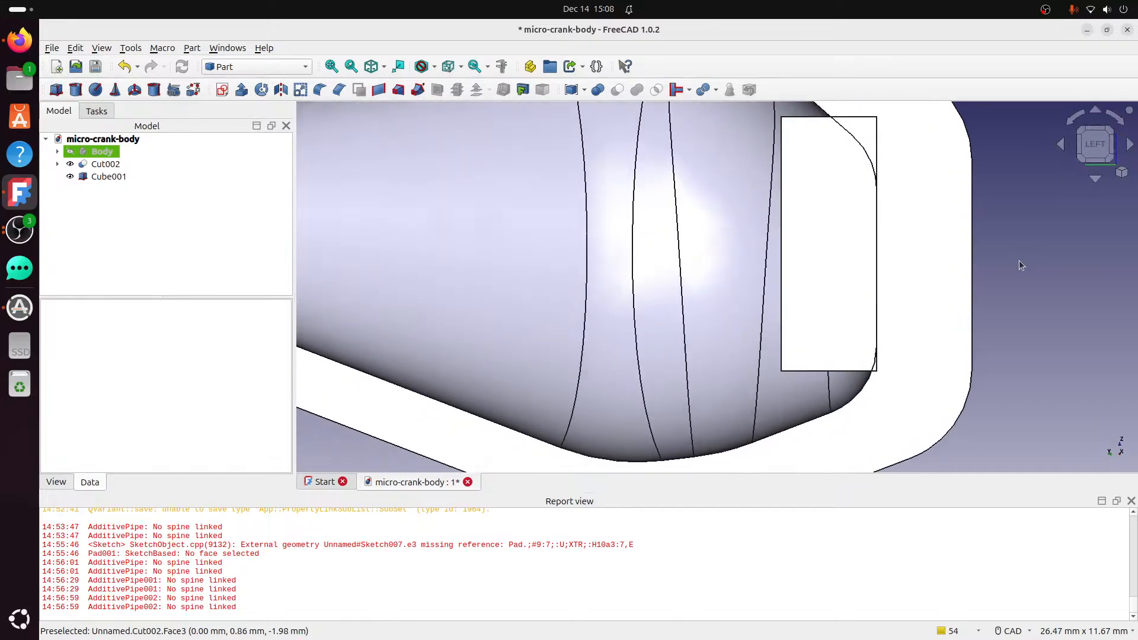
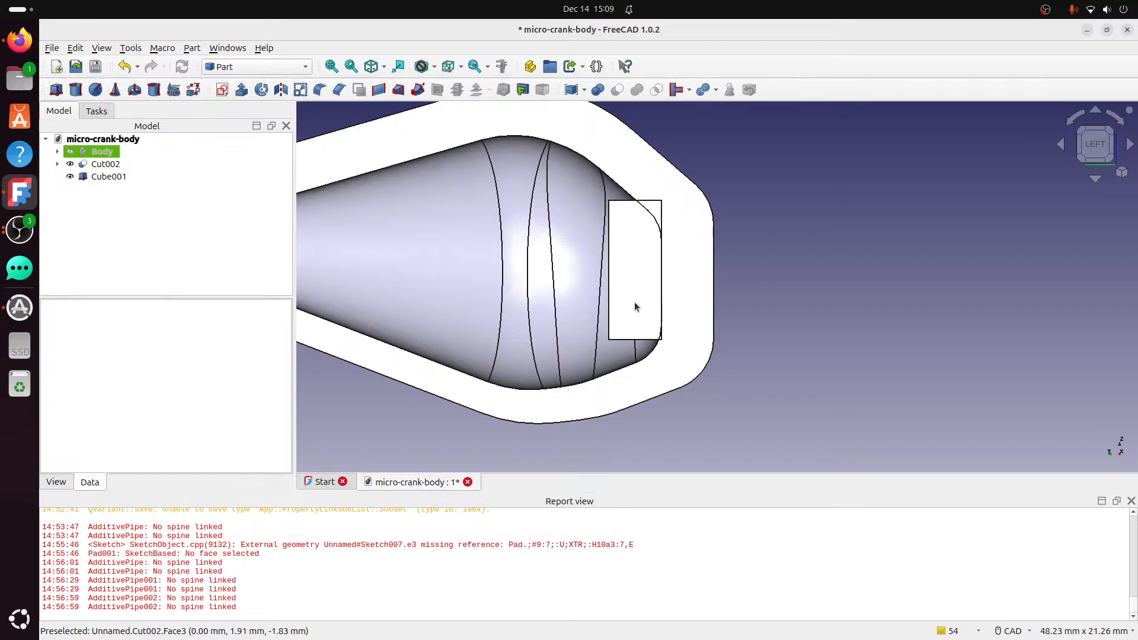
scroll(625, 302, down, 2)
scroll(621, 302, down, 1)
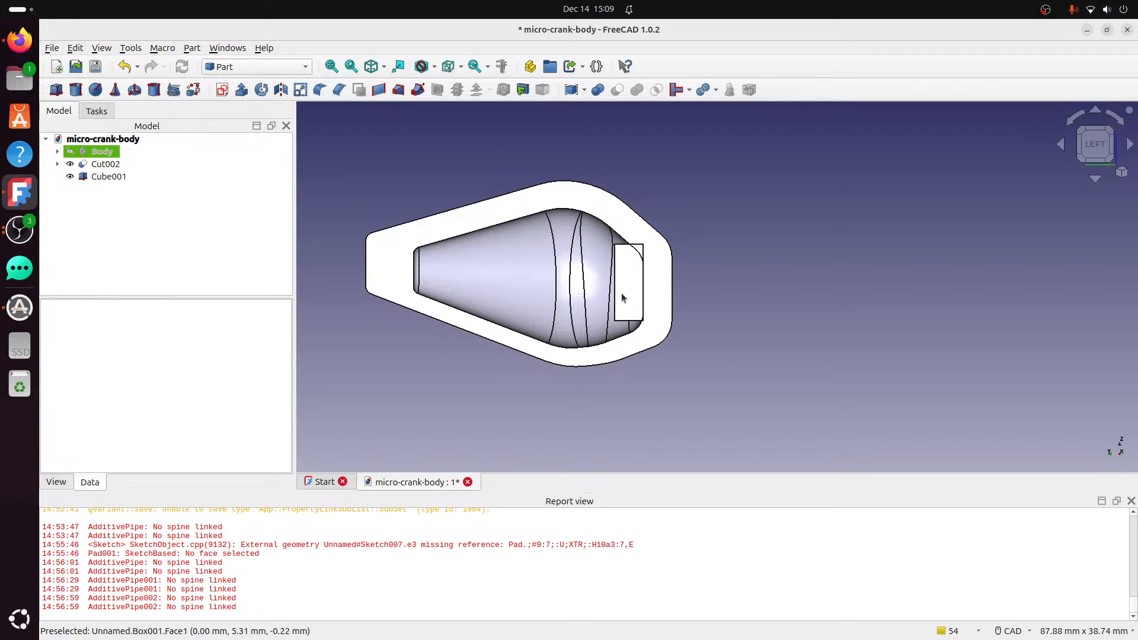
Add a second cube and edit its parameters, setting its length to 5 mm and its width to 15 mm.
click(57, 89)
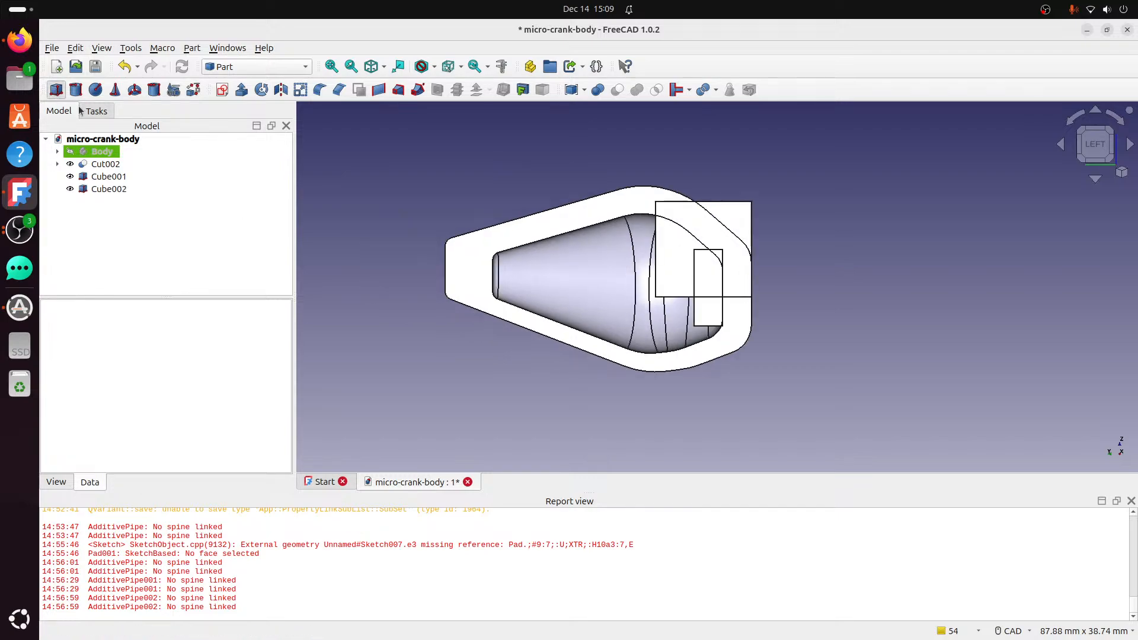
right_click(109, 189)
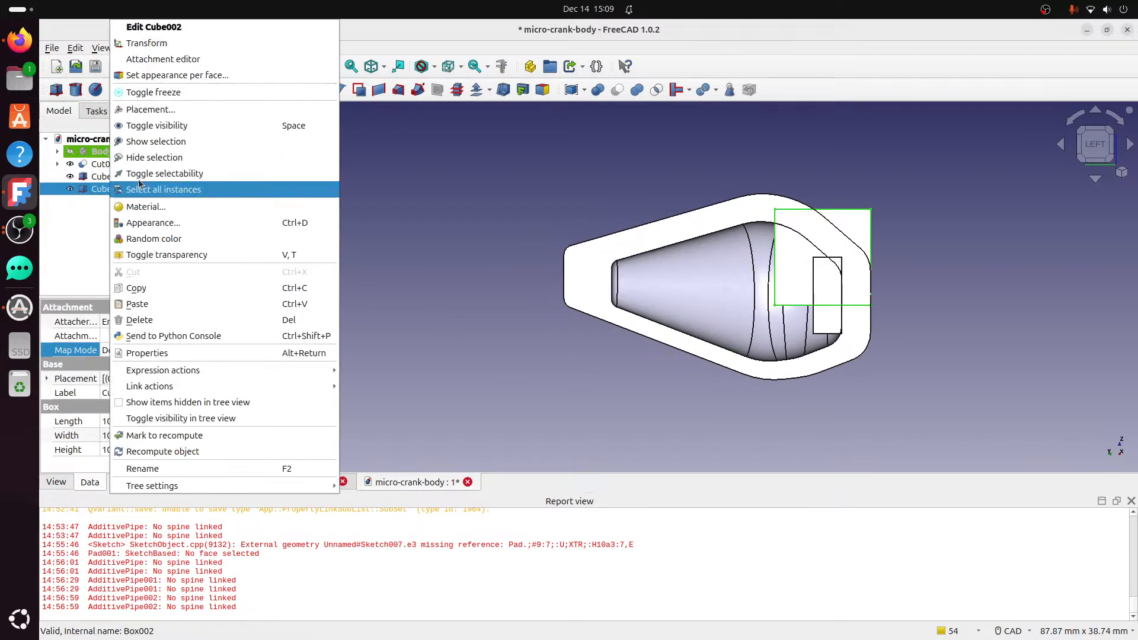
click(166, 27)
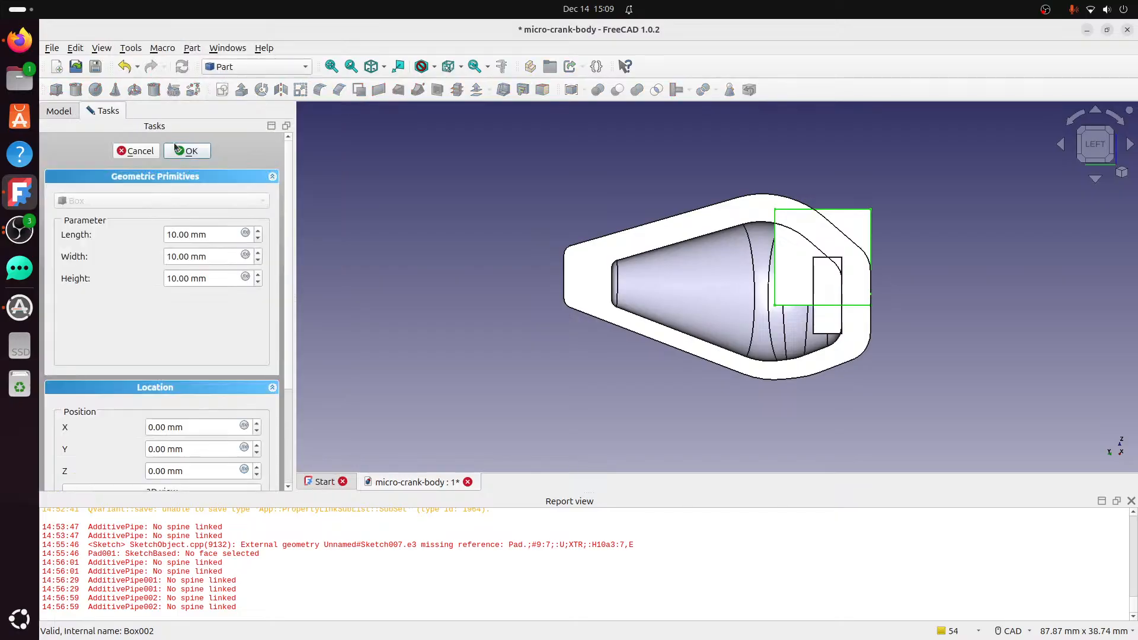
click(258, 239)
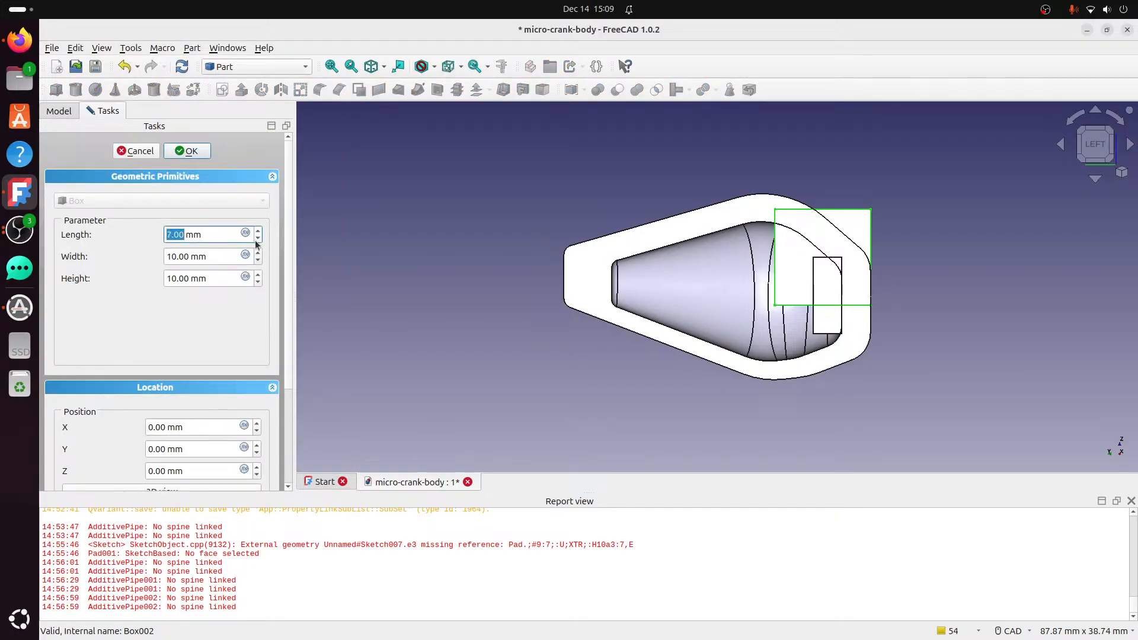
click(258, 253)
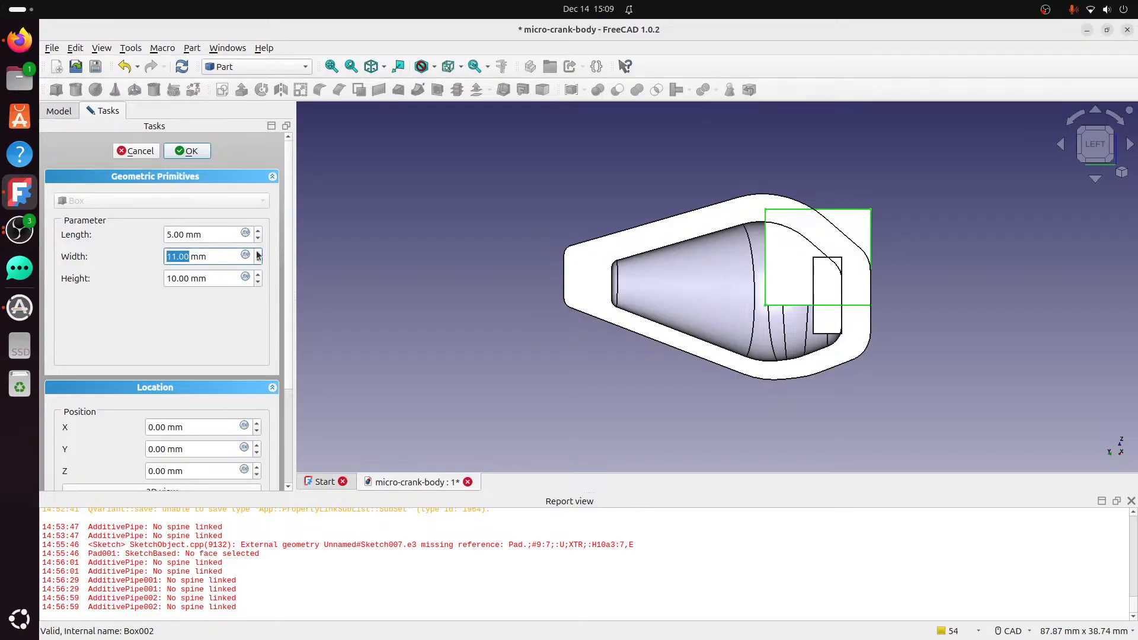
click(258, 253)
click(258, 253)
click(259, 253)
click(258, 253)
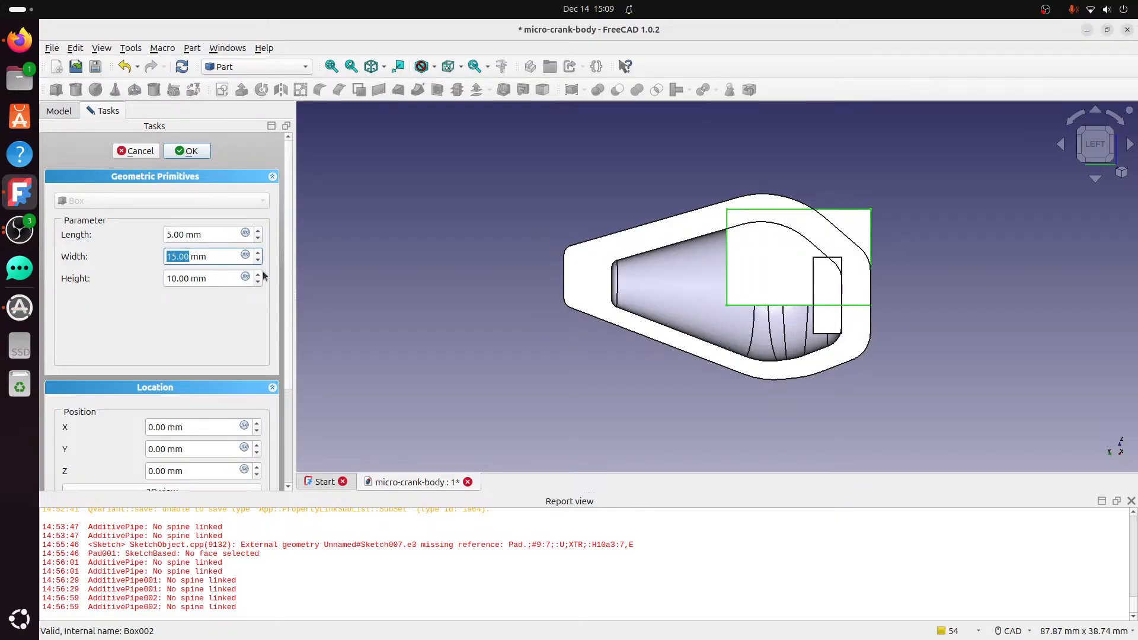
Set the second cube's height to 2 mm and check it against the shell from the left and front.
click(257, 283)
click(258, 283)
click(257, 283)
click(257, 283)
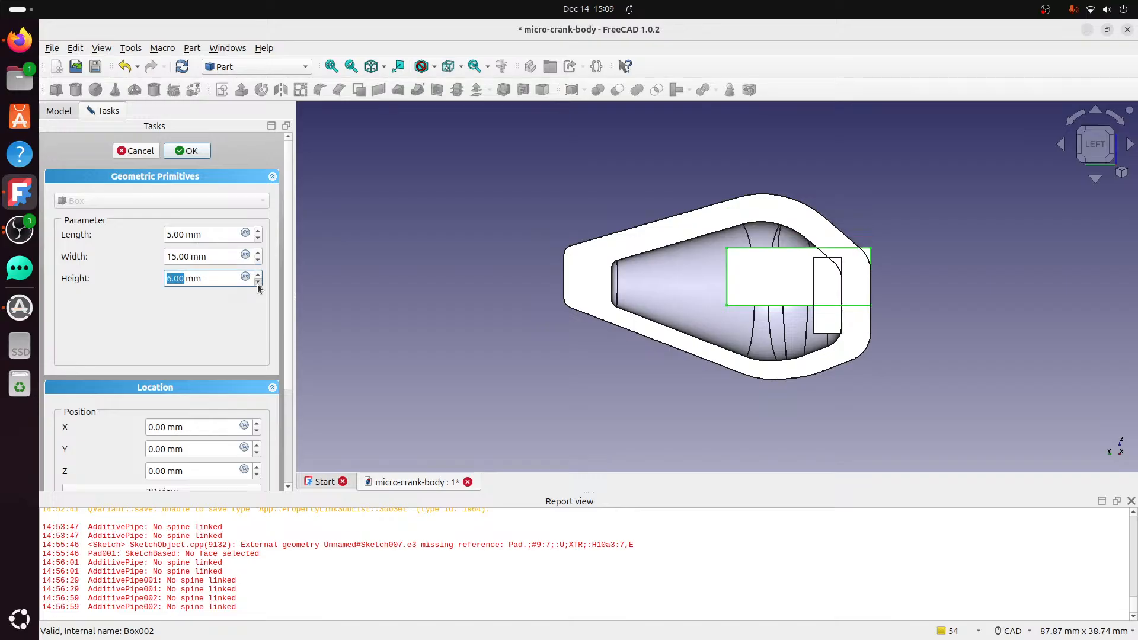
click(258, 283)
click(258, 282)
click(257, 282)
click(257, 283)
scroll(884, 296, up, 1)
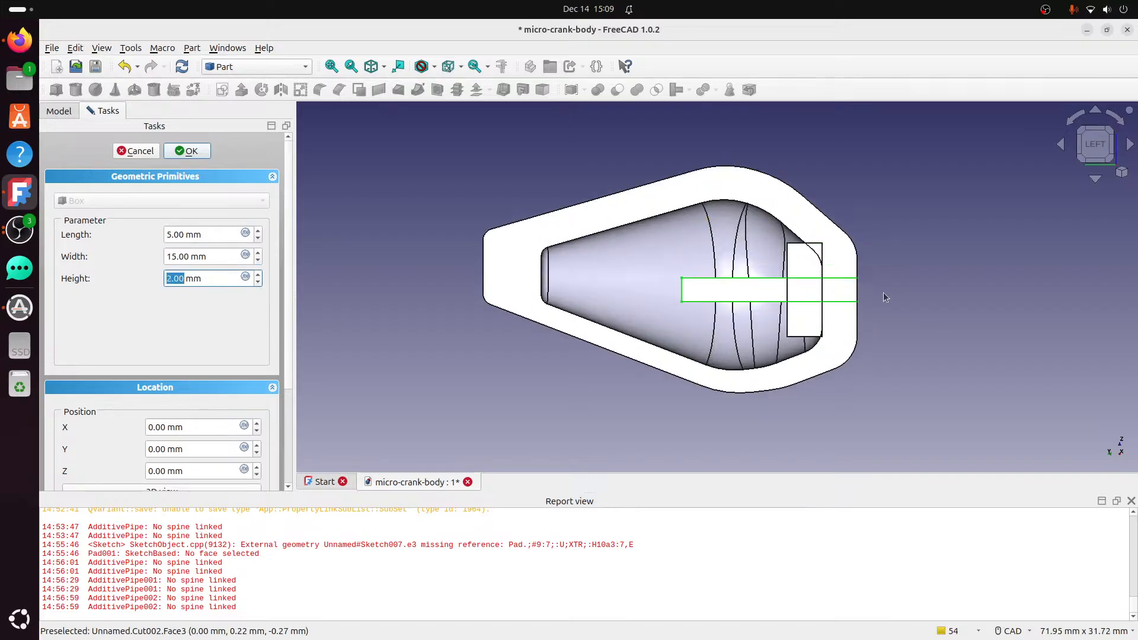
middle_drag(952, 258, 855, 248)
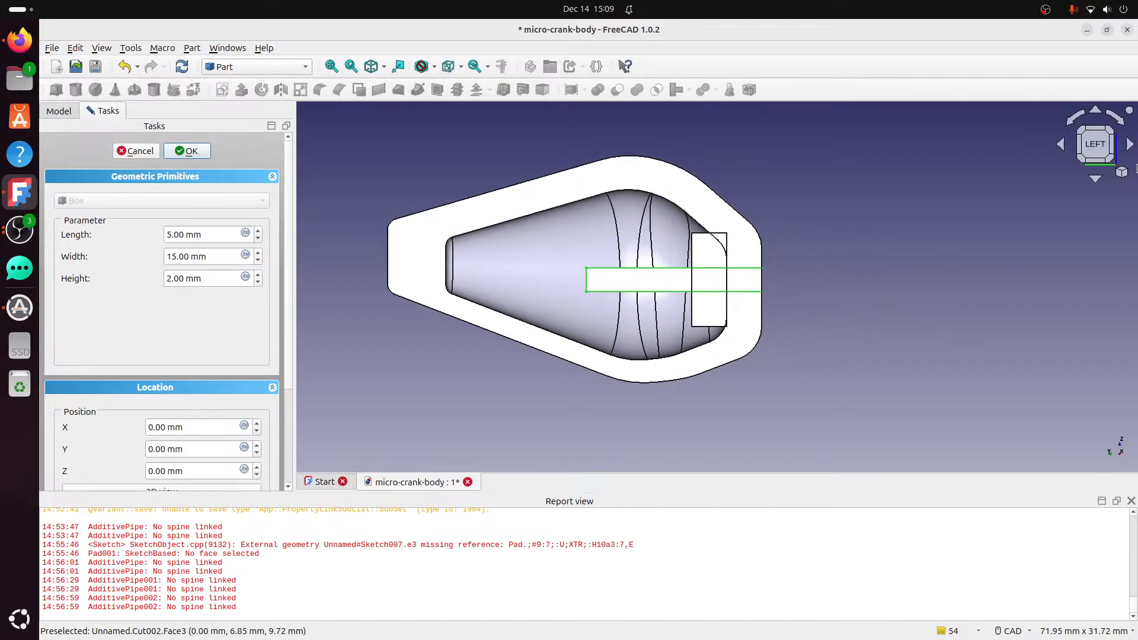
click(1107, 150)
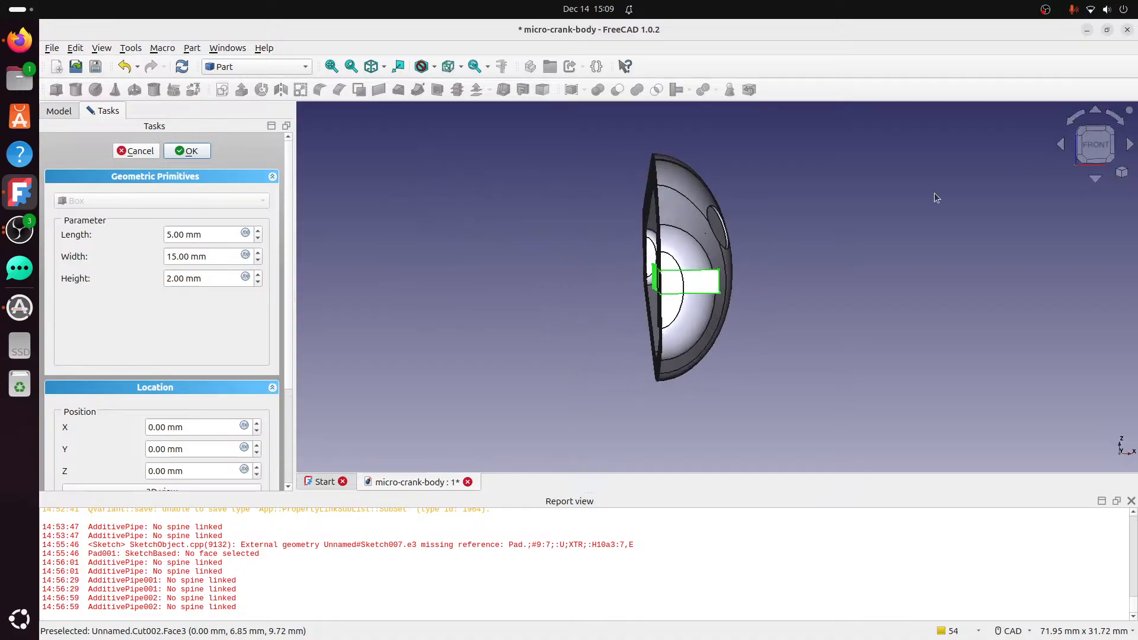
Try a length of 9 mm for the second cube and set it back to 5 mm.
click(259, 231)
click(258, 232)
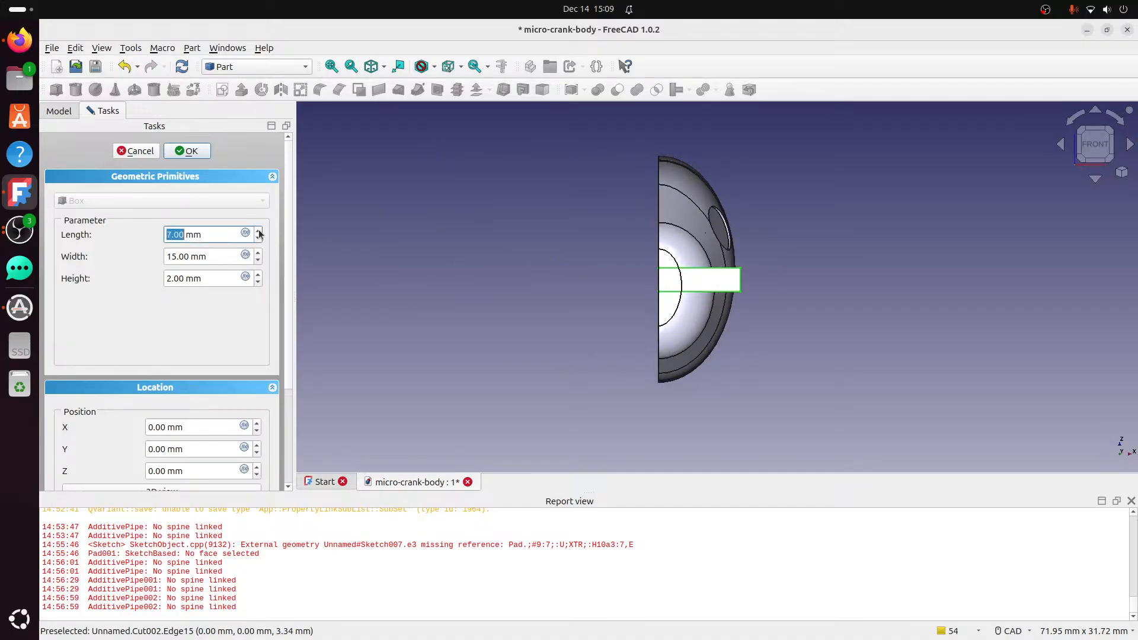
click(258, 231)
click(258, 231)
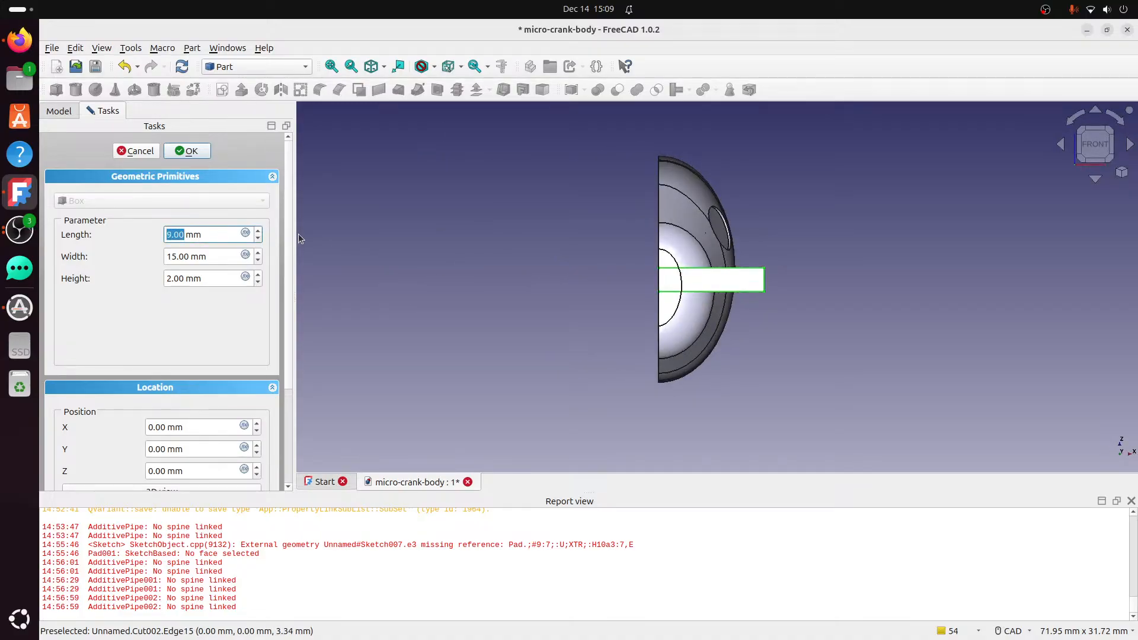
click(259, 238)
click(258, 238)
click(258, 238)
click(258, 238)
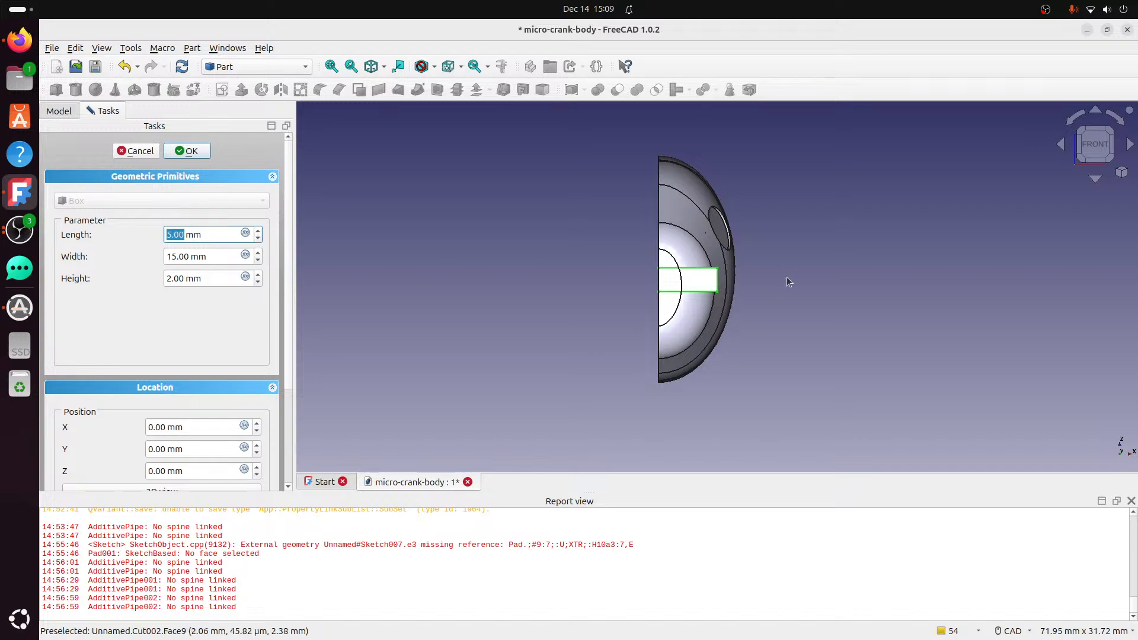
Accept the second cube's parameters and start transforming it, tilting it downward toward the nose and sliding it 4 mm outward along its length.
middle_drag(786, 278, 952, 292)
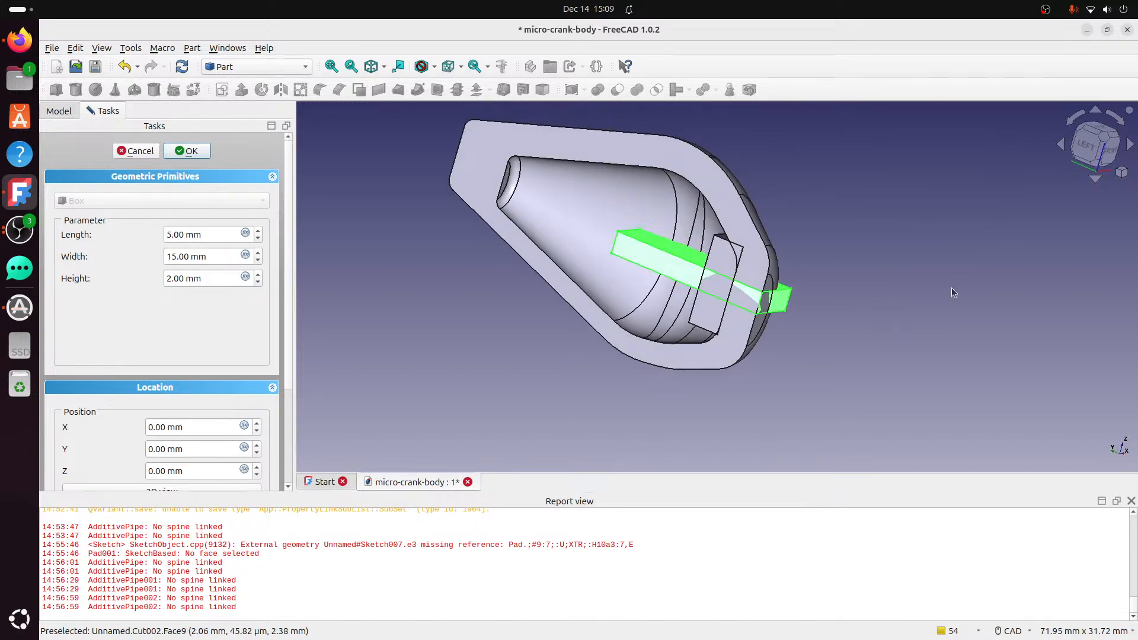
click(1090, 145)
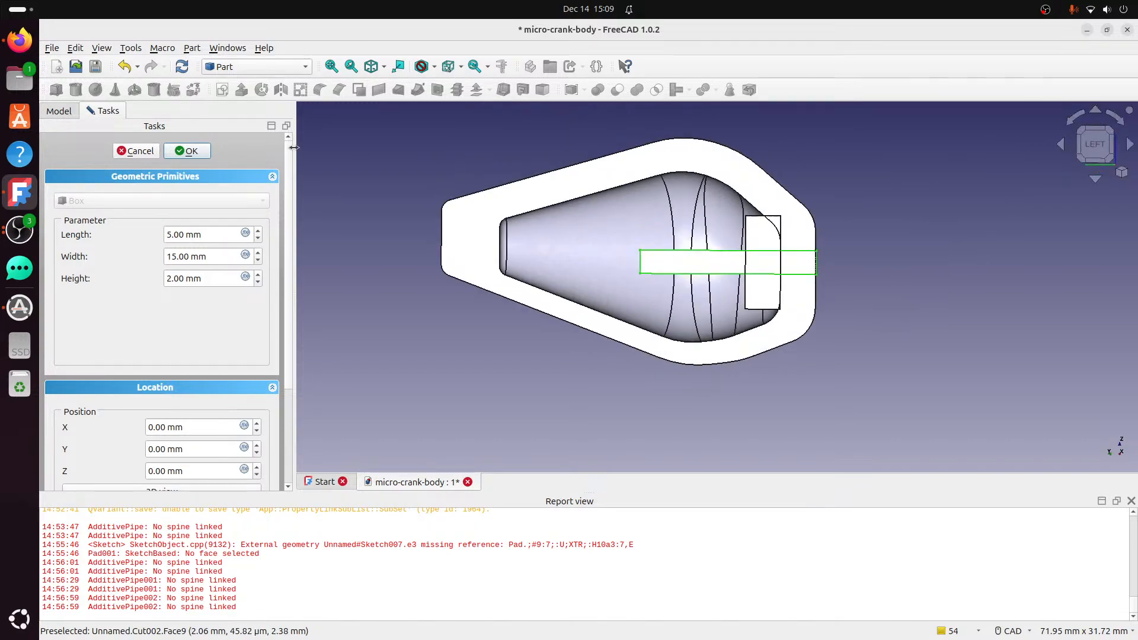
click(203, 151)
right_click(116, 189)
click(186, 41)
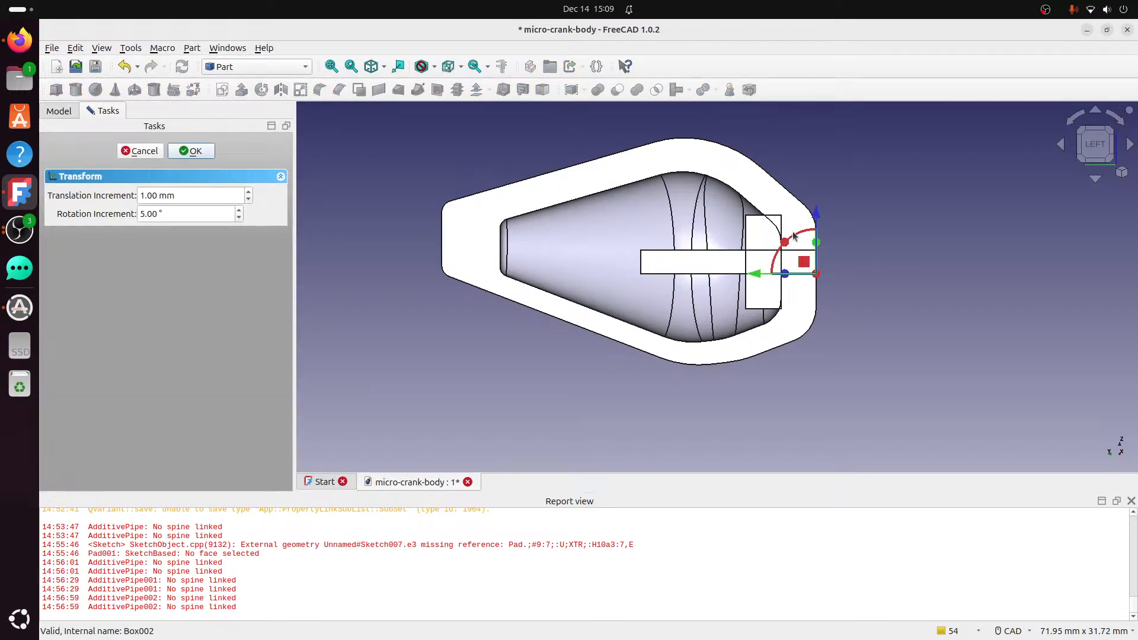
drag(781, 248, 883, 310)
drag(811, 317, 853, 348)
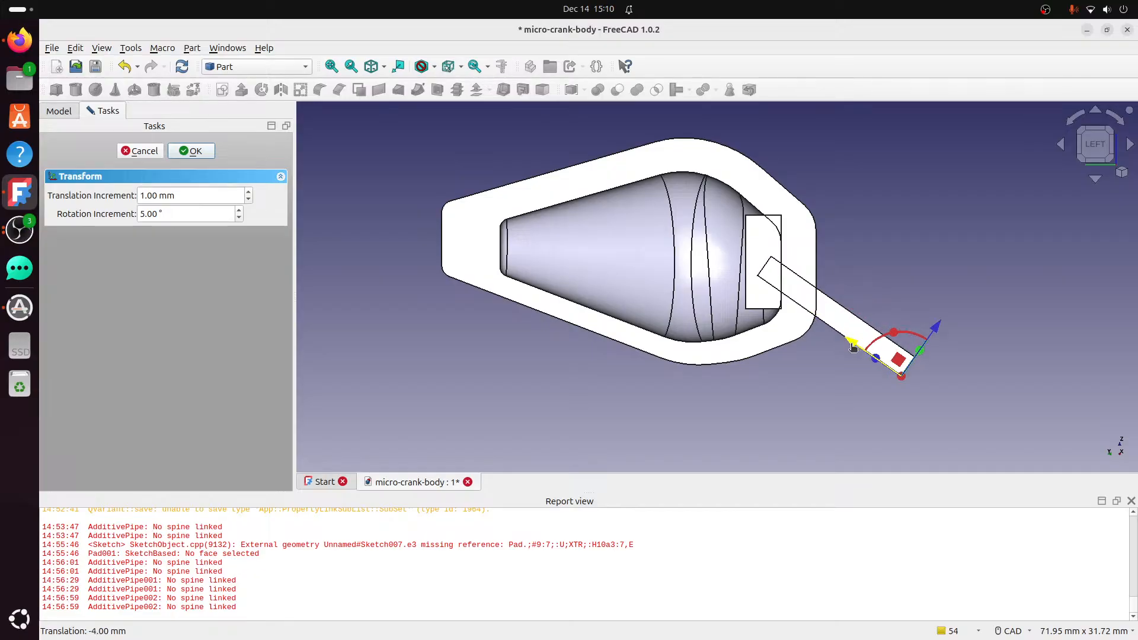
Tilt the slim bar further to 45° and shift it −2 mm along its local Z axis.
middle_drag(848, 304, 781, 282)
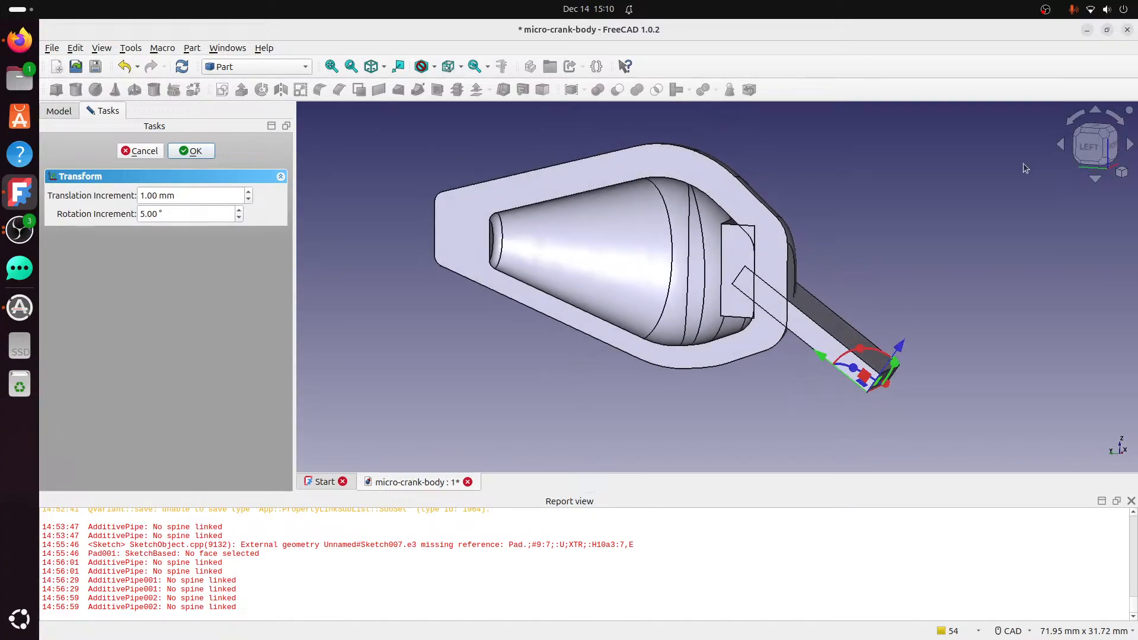
click(1086, 150)
drag(887, 337, 902, 357)
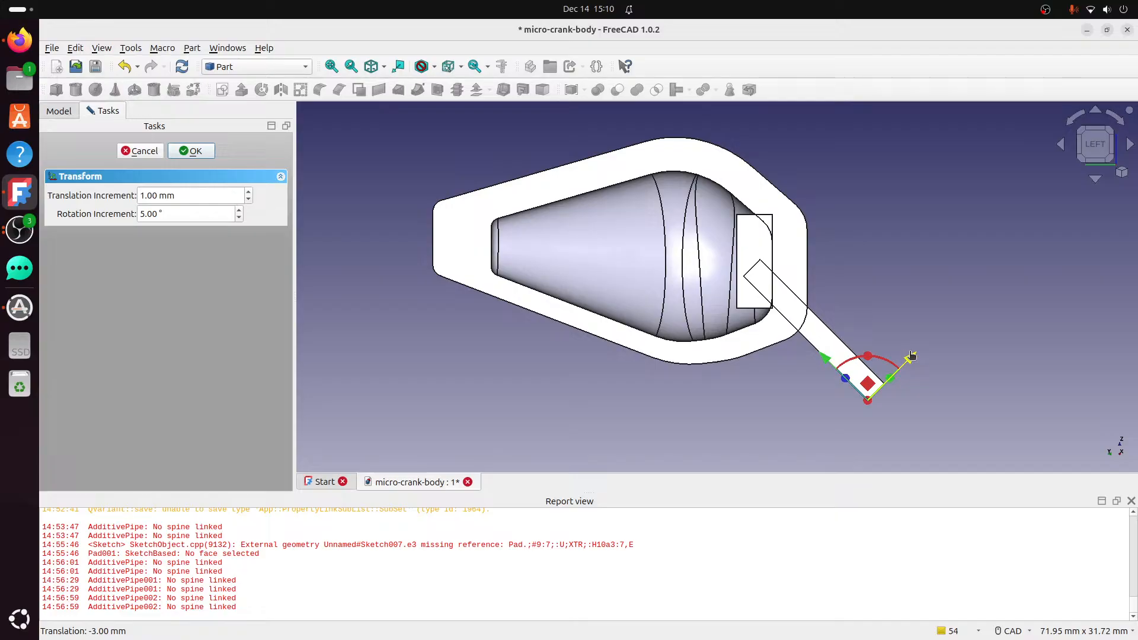
drag(926, 326, 906, 344)
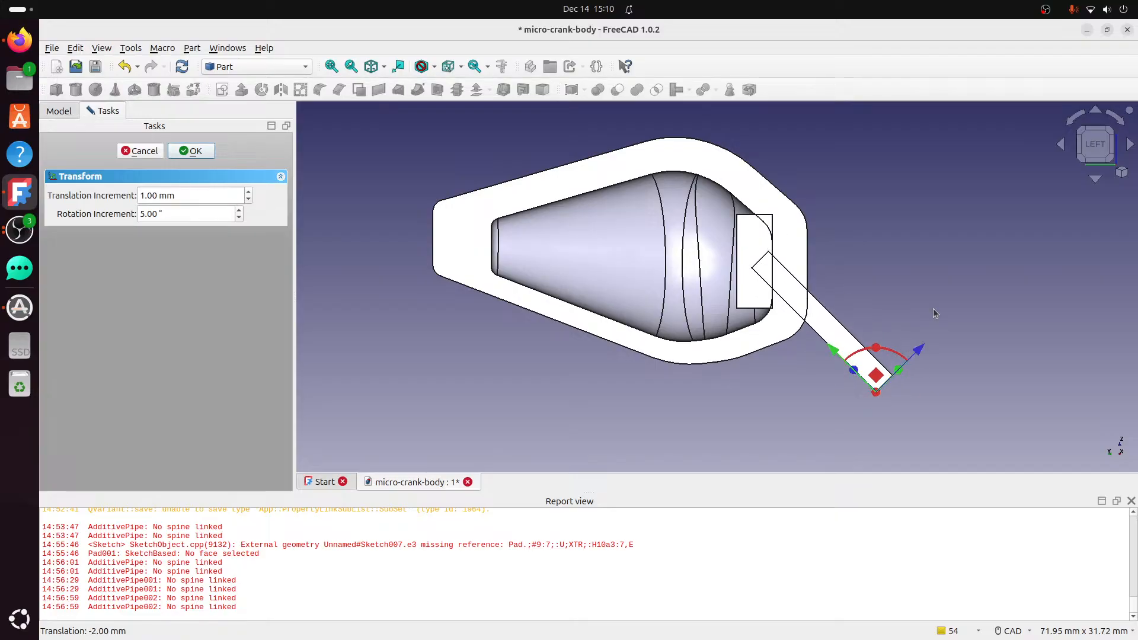
Check the tilted bar against the shell's nose from several angles and accept its transform.
middle_drag(935, 314, 611, 277)
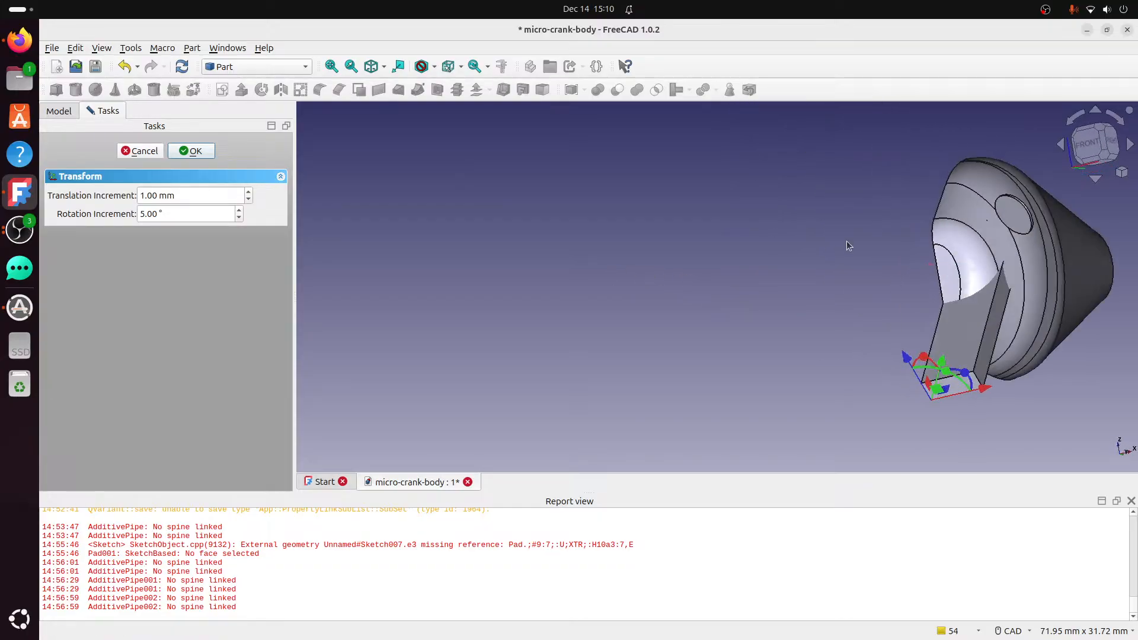
middle_drag(847, 248, 710, 253)
middle_drag(1072, 373, 781, 365)
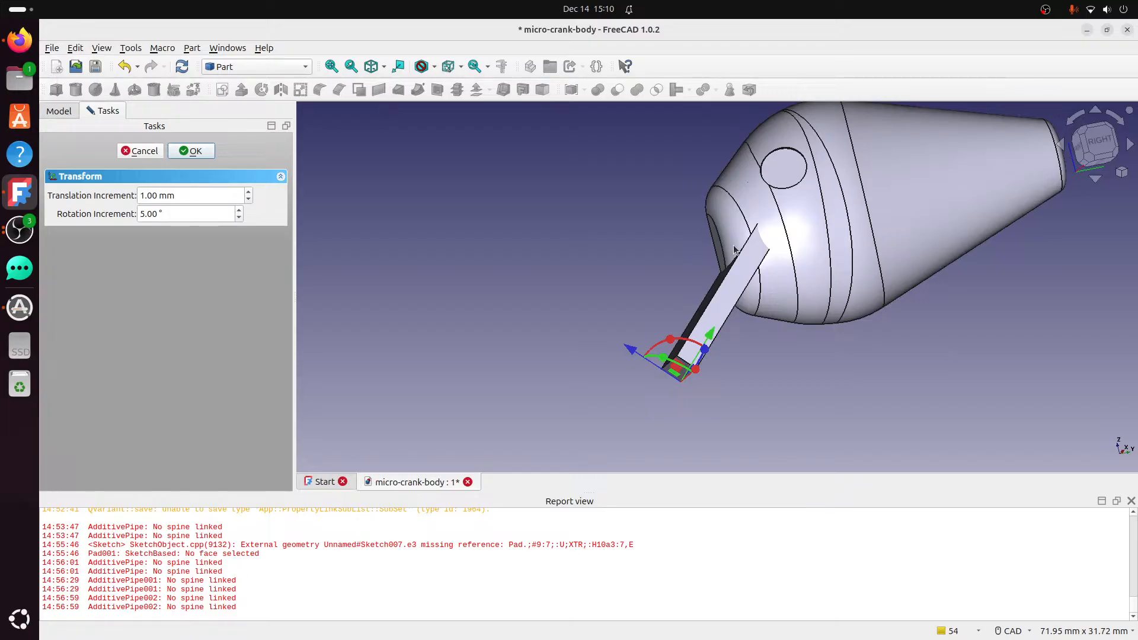
middle_drag(760, 278, 664, 306)
scroll(712, 281, up, 1)
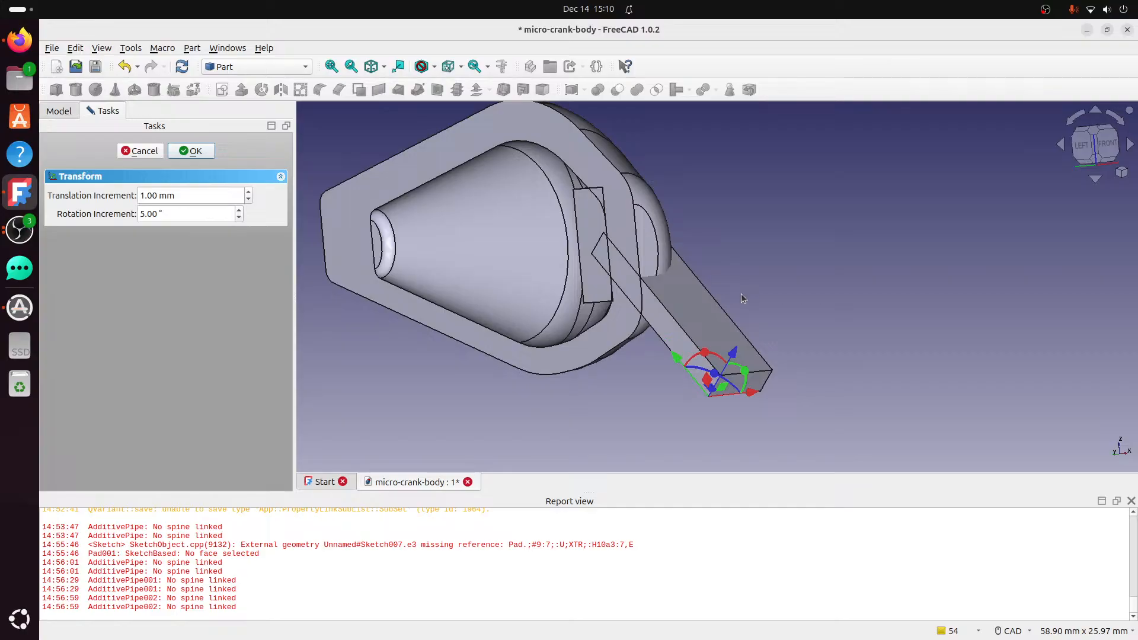
middle_drag(749, 287, 537, 282)
click(181, 151)
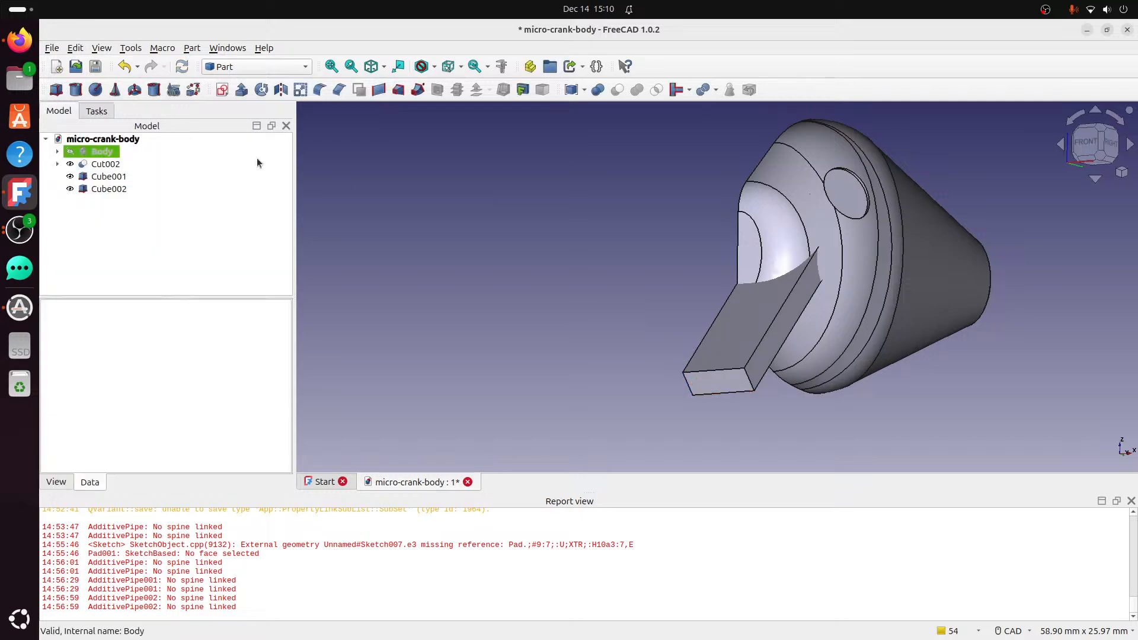
Try to fuse with only the front cavity cube selected, and clear the selection.
click(116, 177)
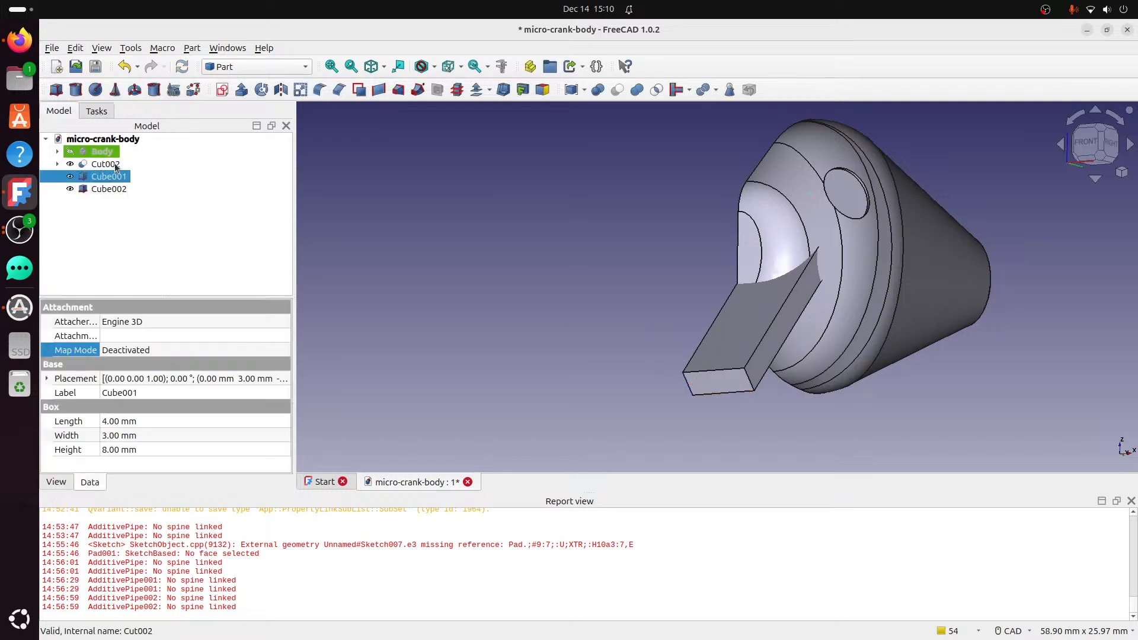
click(636, 89)
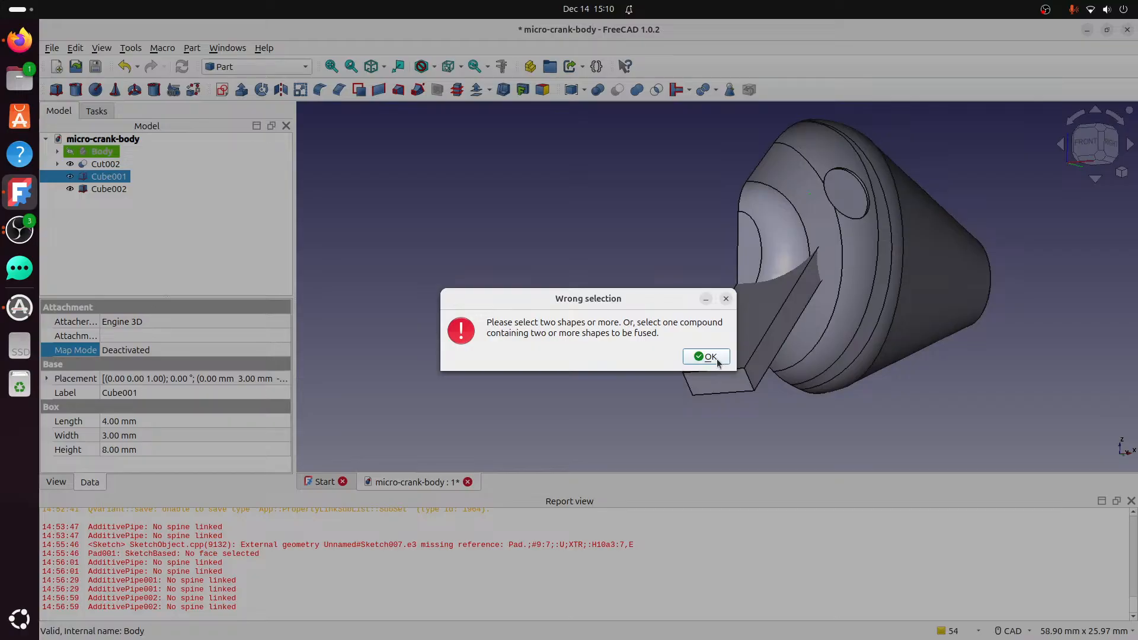
click(709, 356)
click(459, 213)
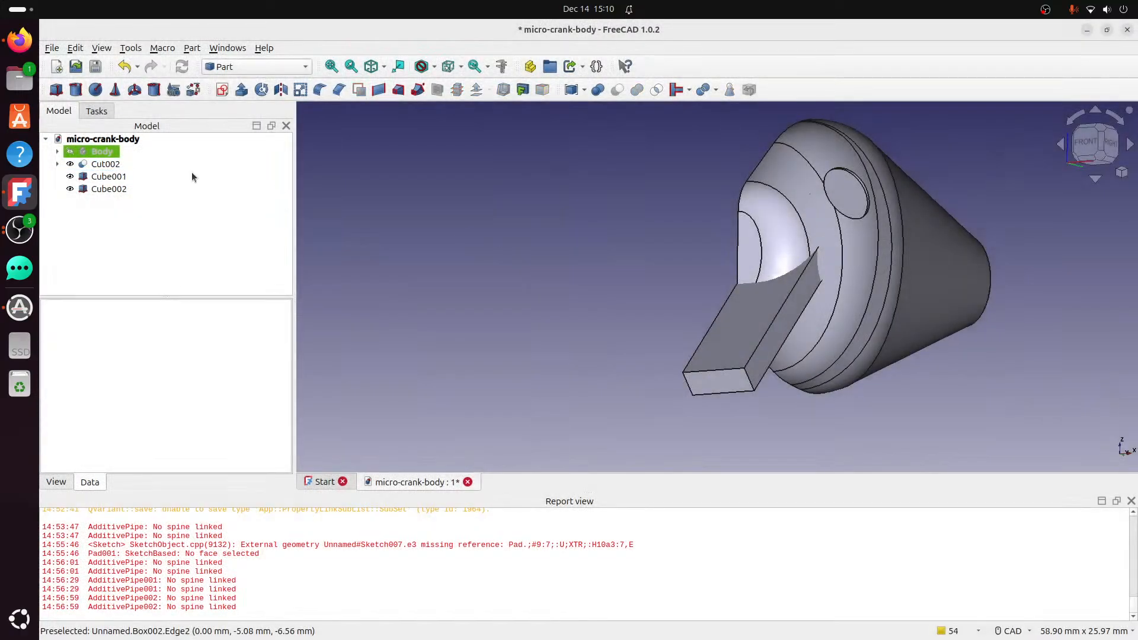
Fuse the shell Cut002 and the front cavity cube Cube001 into one shape.
click(104, 165)
ctrl+click(114, 176)
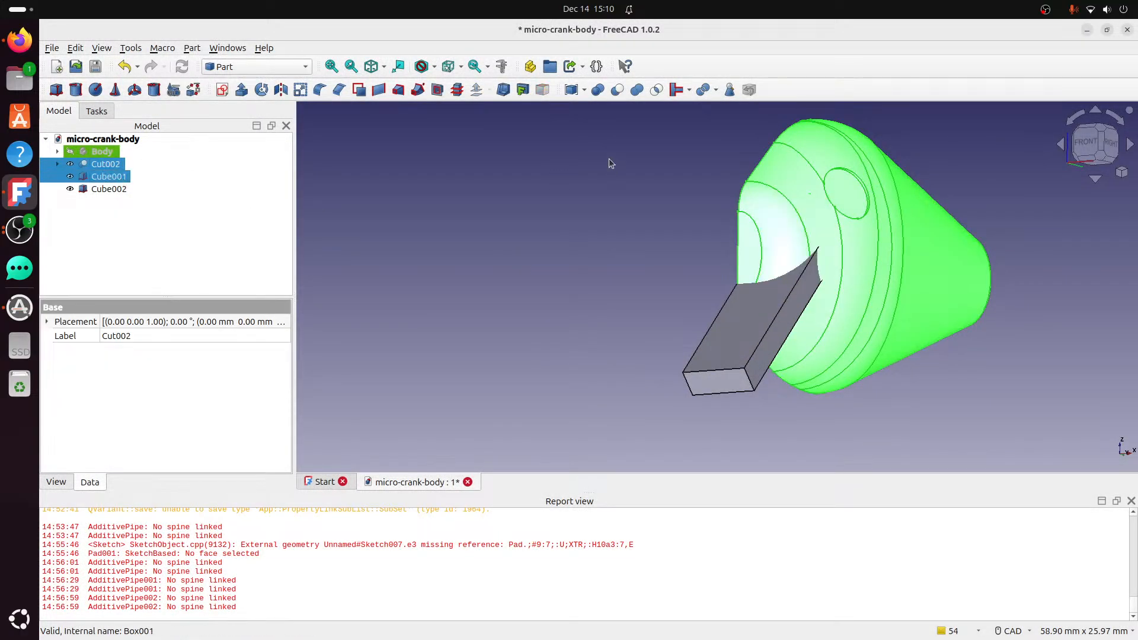
click(598, 90)
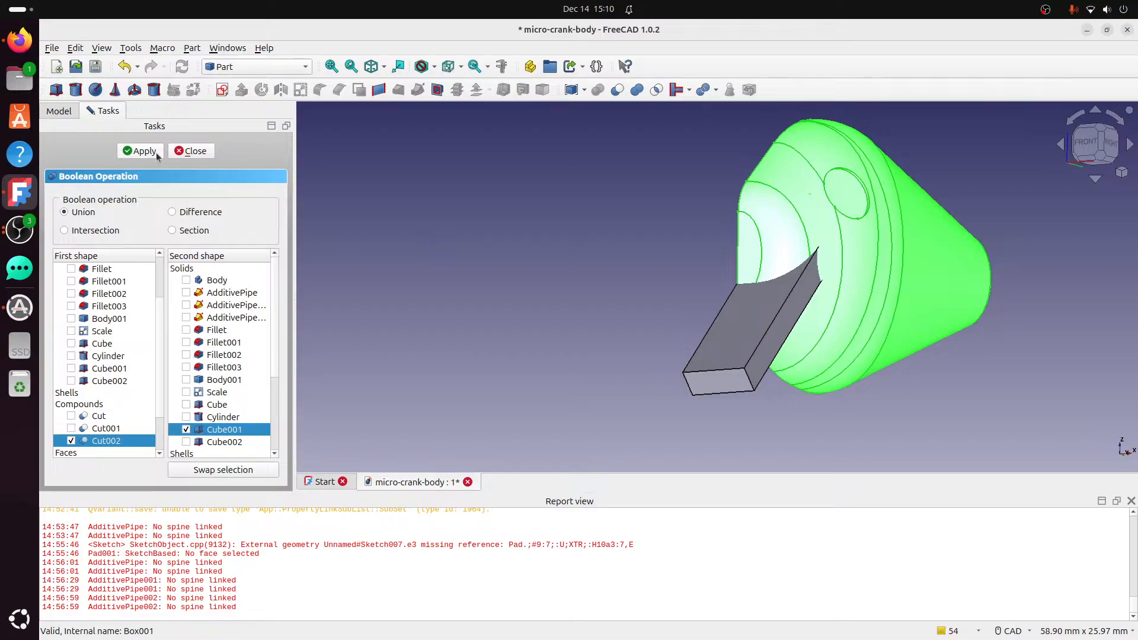
click(195, 151)
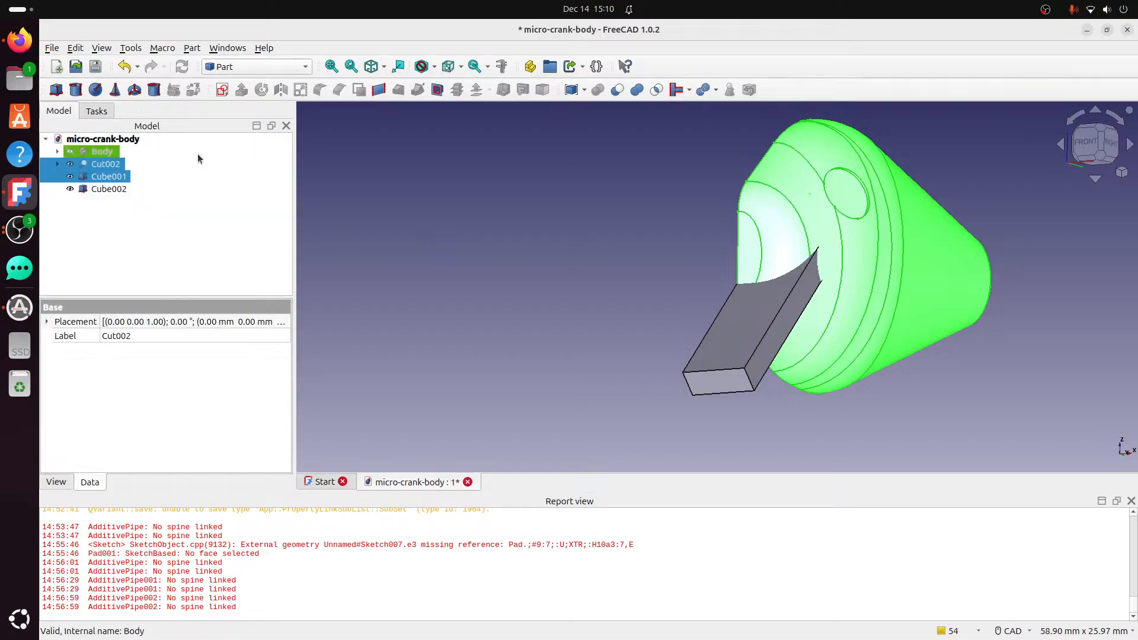
click(637, 89)
Cut the tilted bar Cube002 out of the fused shell to form an angled slot in the nose.
middle_drag(676, 217, 830, 205)
scroll(590, 255, up, 2)
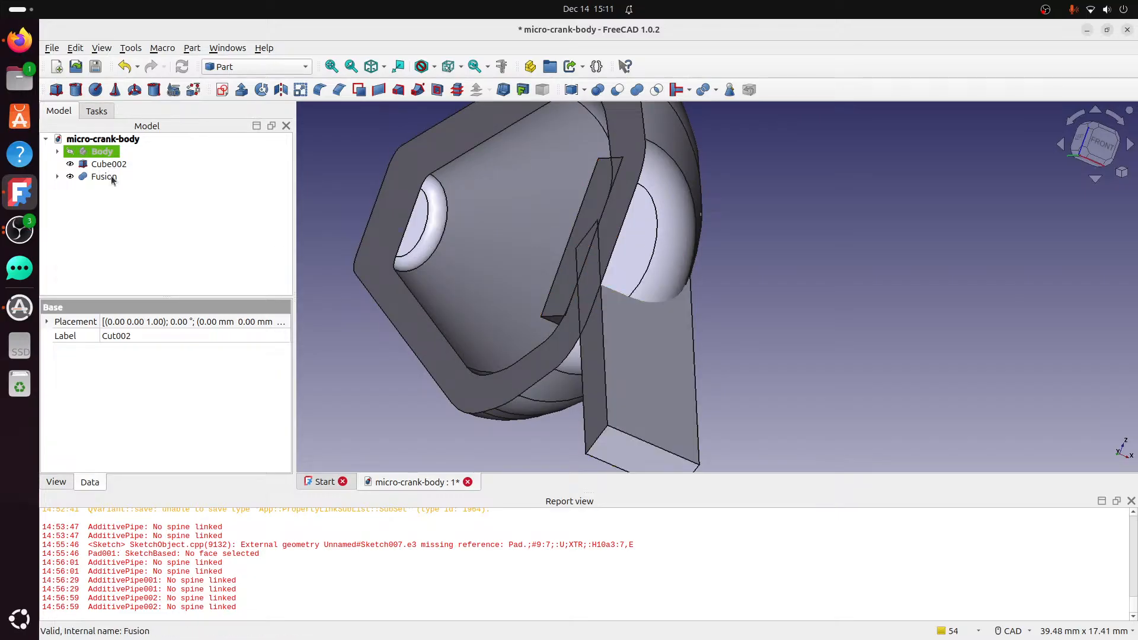
click(107, 176)
ctrl+click(123, 168)
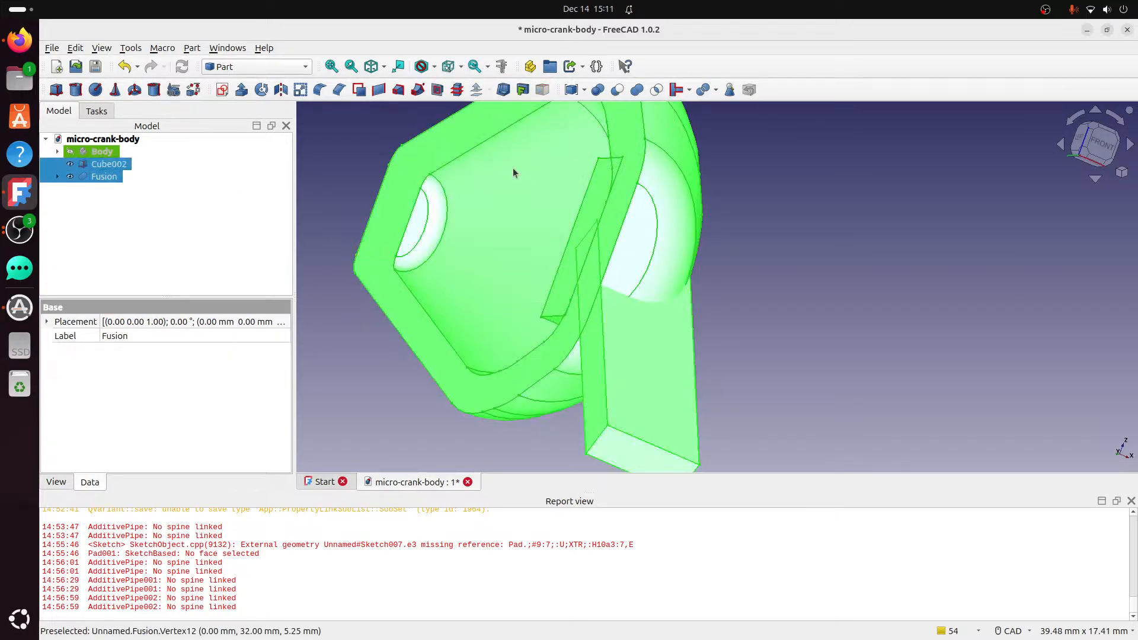
click(618, 91)
middle_drag(624, 263, 912, 263)
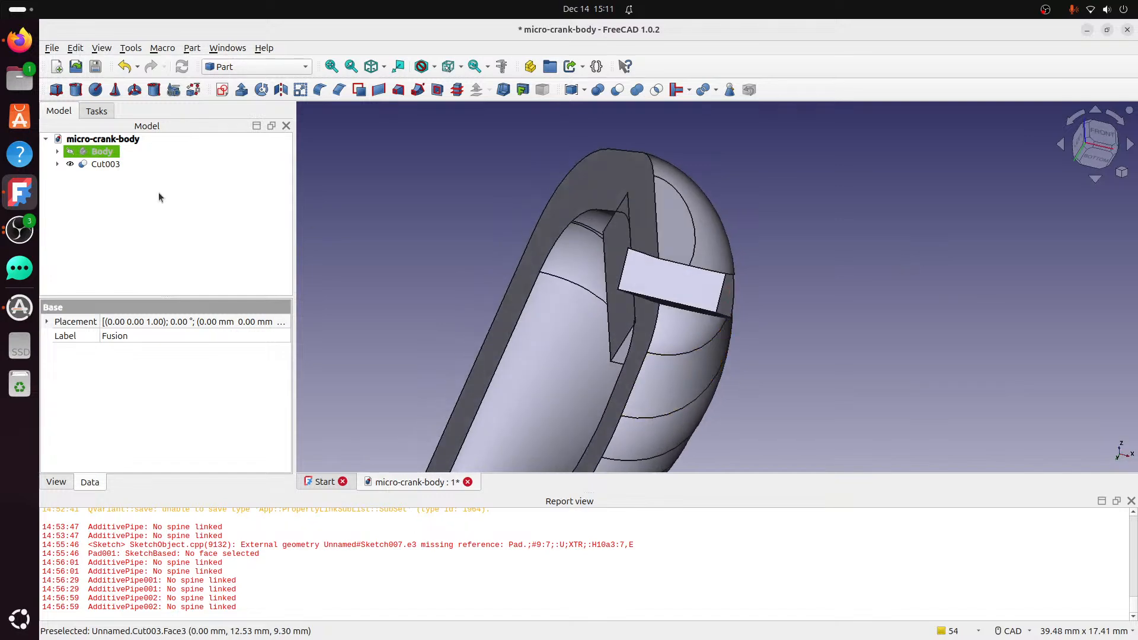
Set the length of the slot's cutting cube, Cube002, to 6 mm and check the slot in the shell wall.
click(101, 164)
click(57, 164)
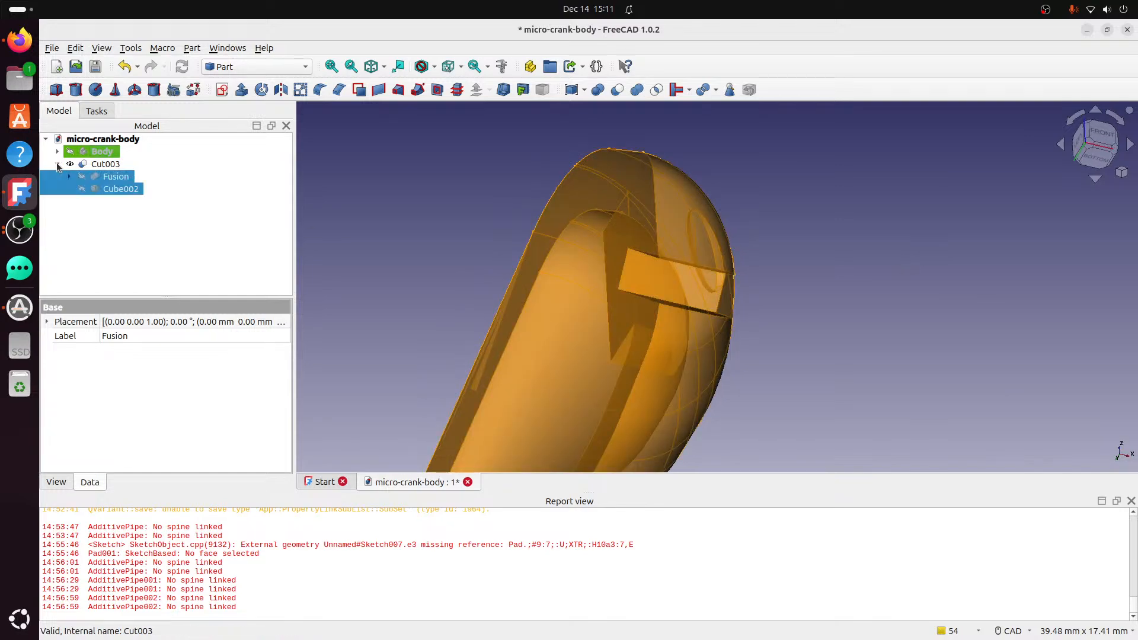
double_click(125, 188)
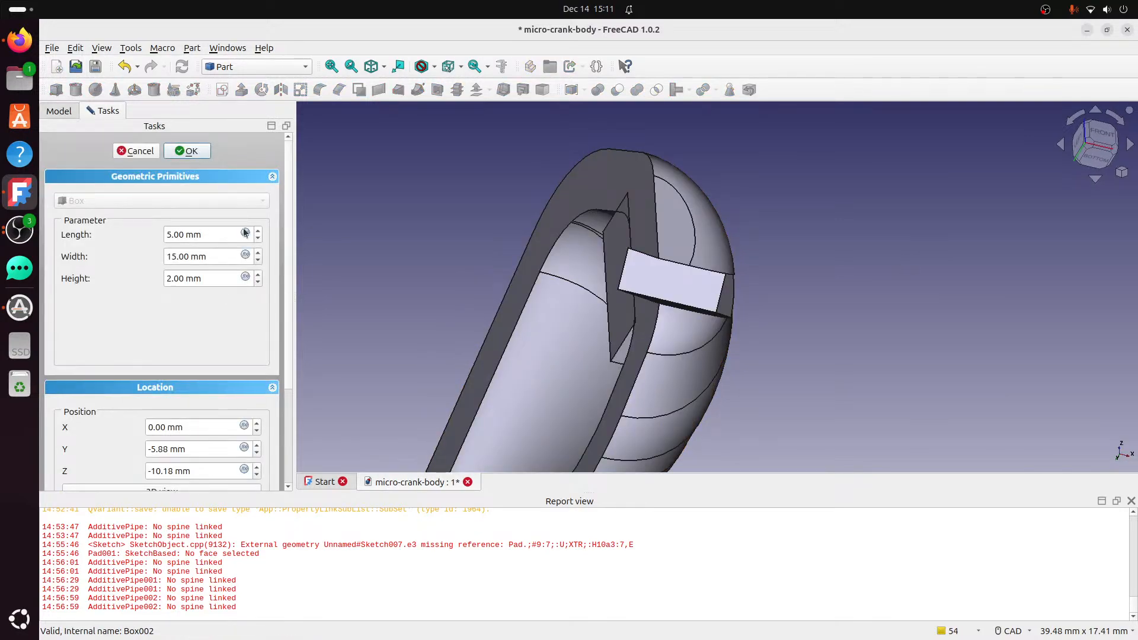
click(258, 231)
click(197, 153)
middle_drag(610, 245, 668, 255)
middle_drag(700, 296, 883, 301)
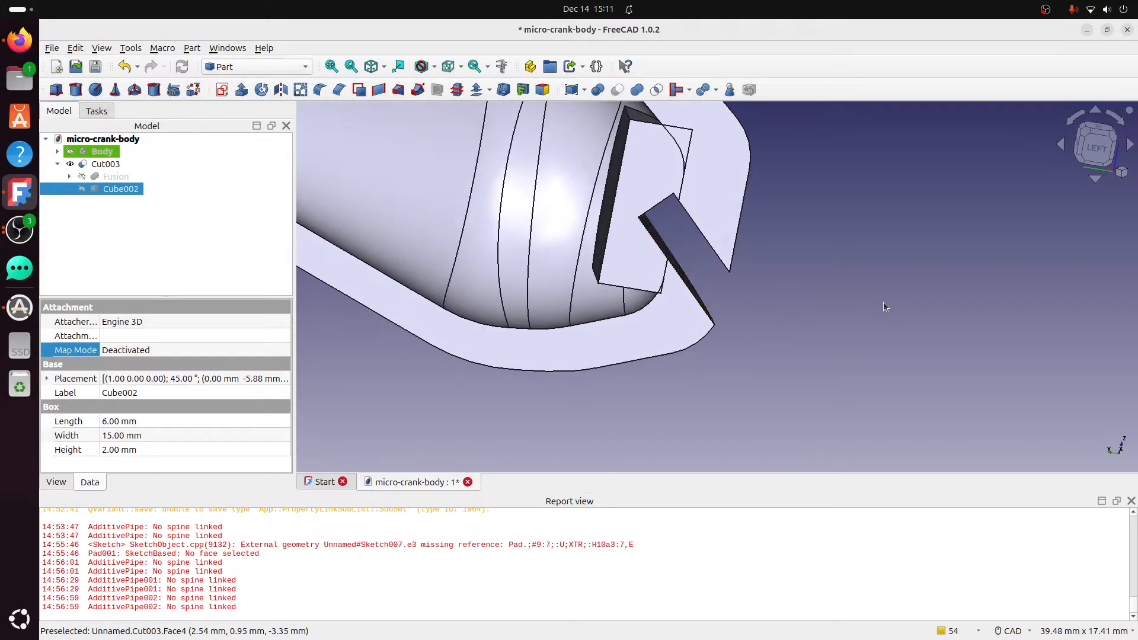
Review the slotted half shell from the left and save the document.
scroll(851, 302, down, 4)
click(57, 163)
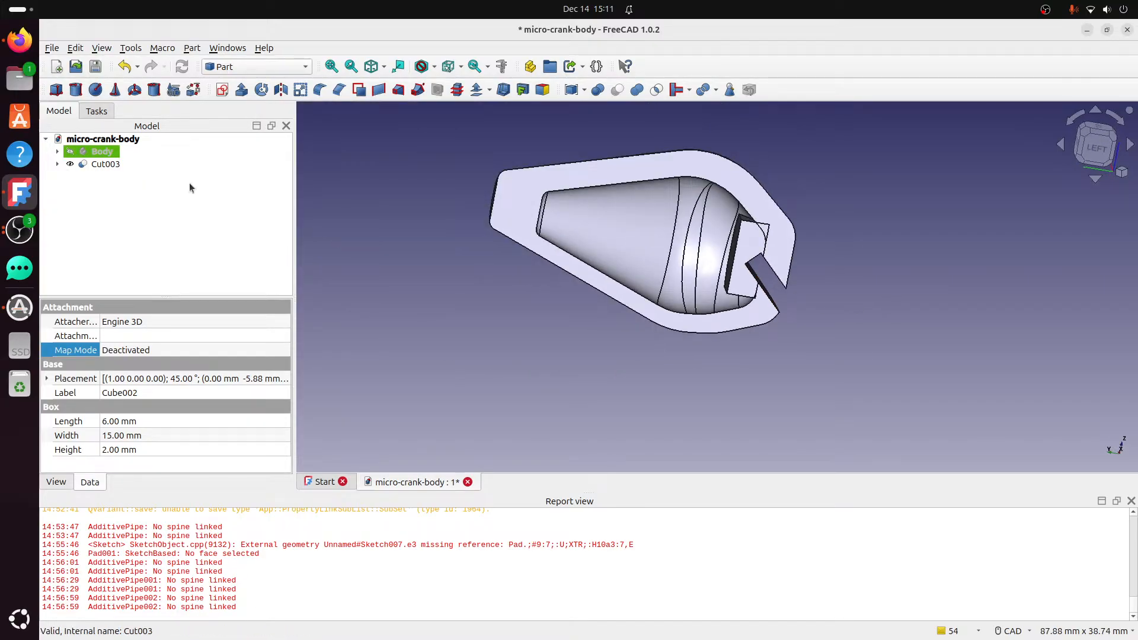
middle_drag(808, 314, 698, 311)
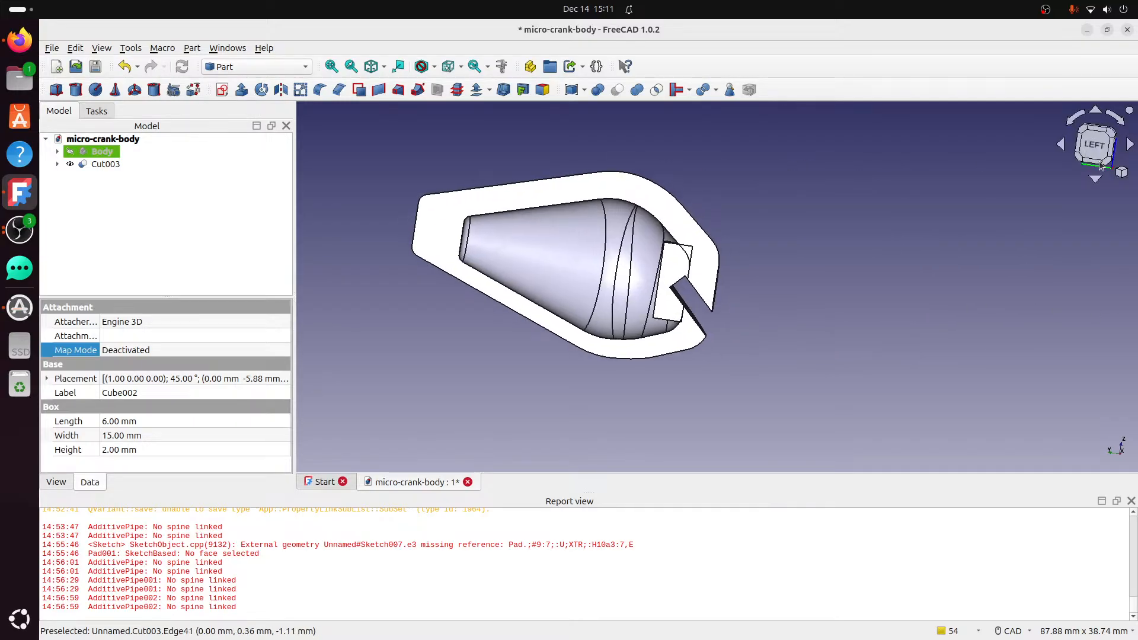
click(1095, 144)
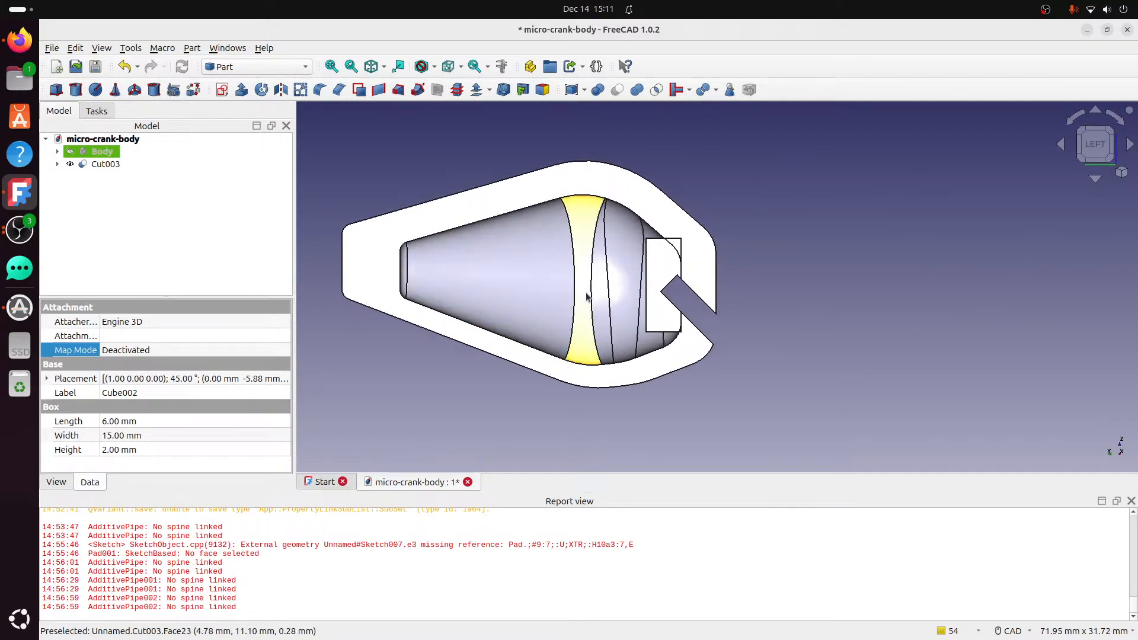
scroll(585, 299, up, 1)
scroll(593, 299, down, 2)
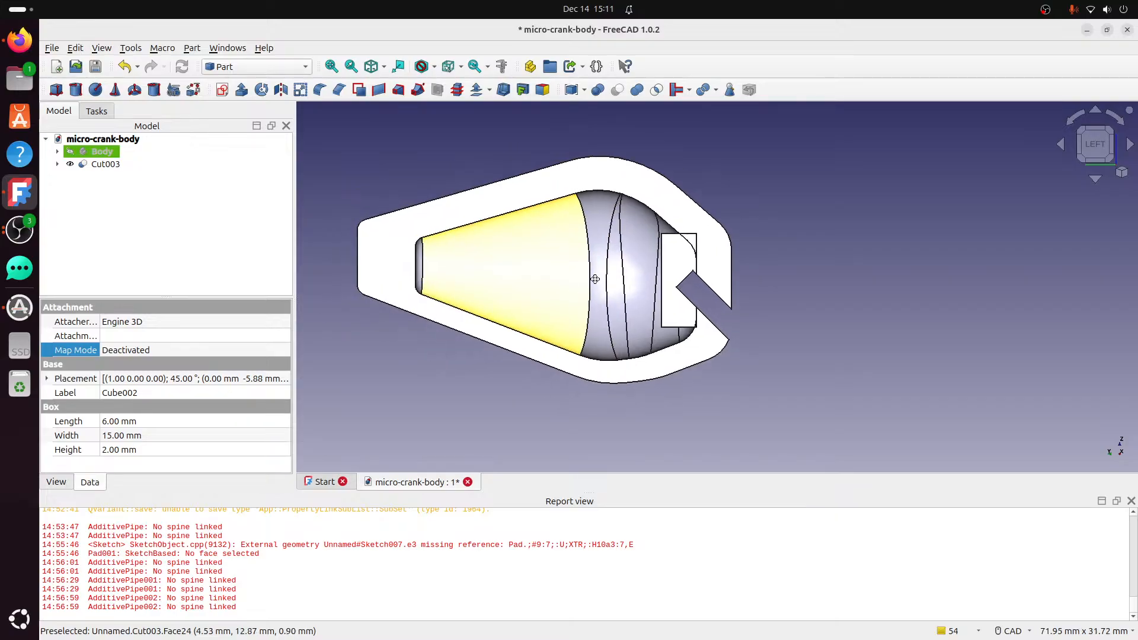
click(52, 48)
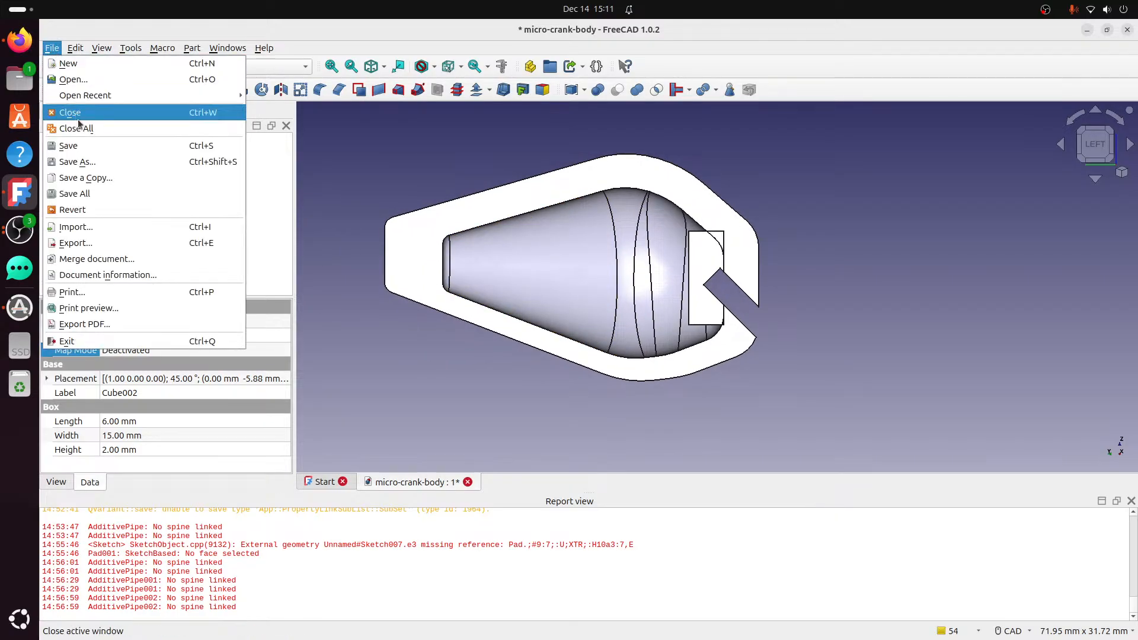
click(74, 146)
Add a cylinder and lay it lengthwise in the shell's tail, rotated 90° about X, at Y 32 mm and Z 3 mm.
scroll(461, 231, up, 1)
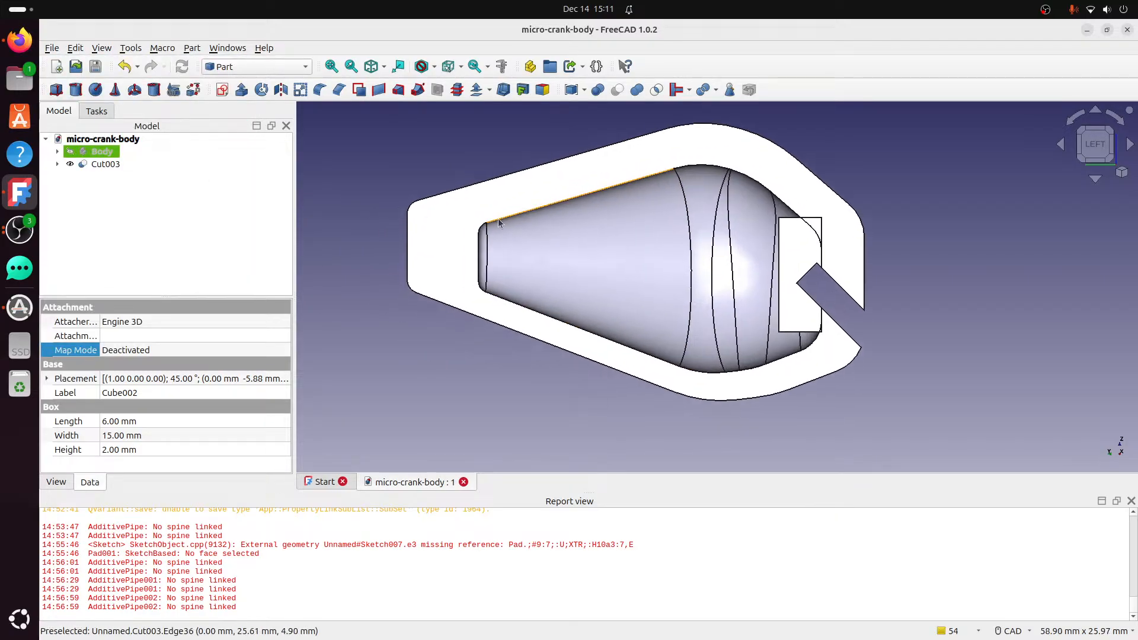
click(75, 89)
scroll(652, 261, up, 1)
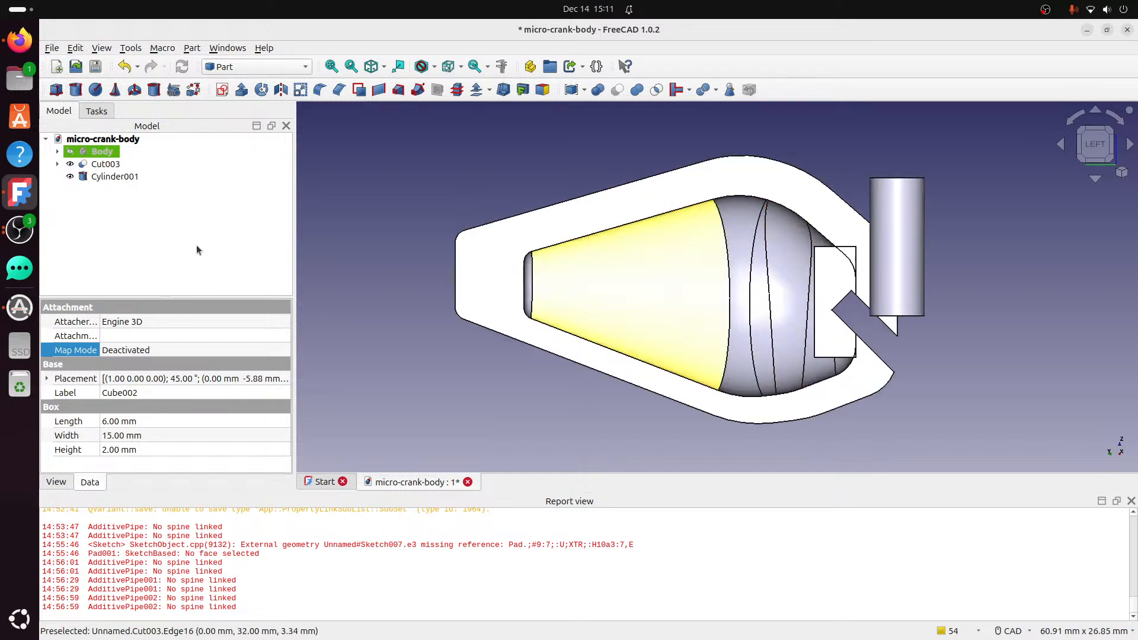
right_click(122, 177)
click(157, 43)
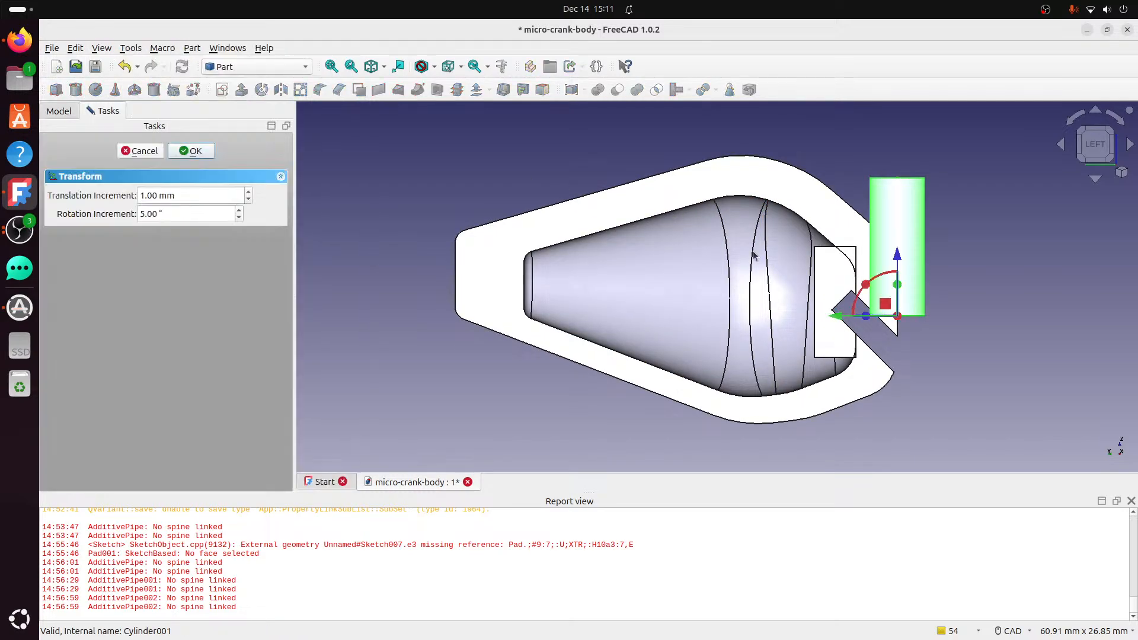
drag(868, 286, 508, 312)
click(859, 329)
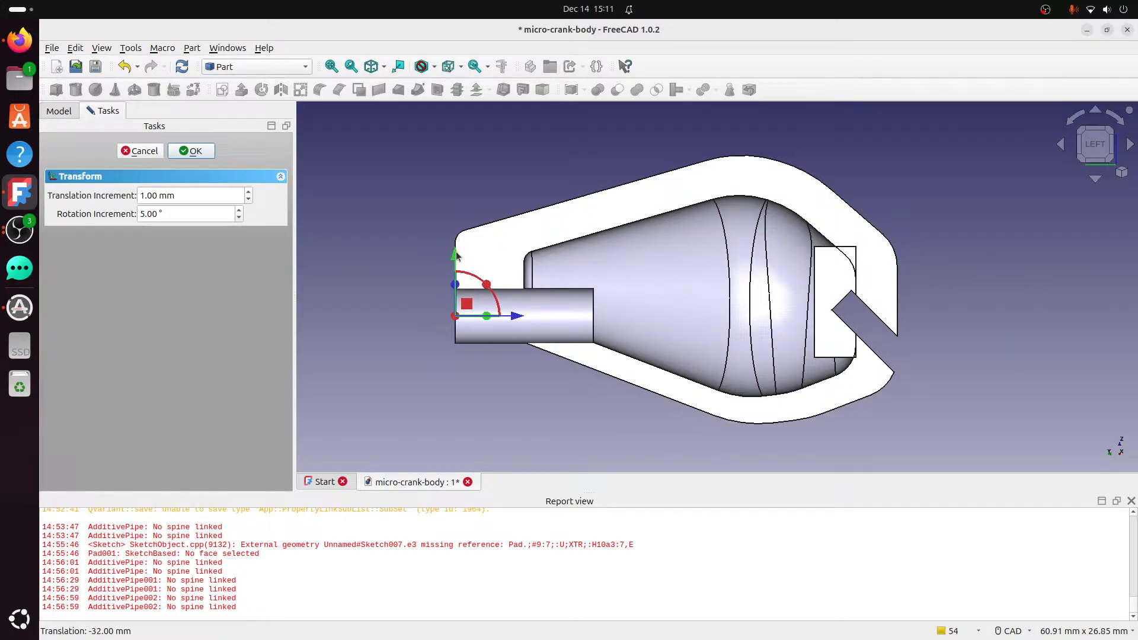
drag(456, 255, 456, 213)
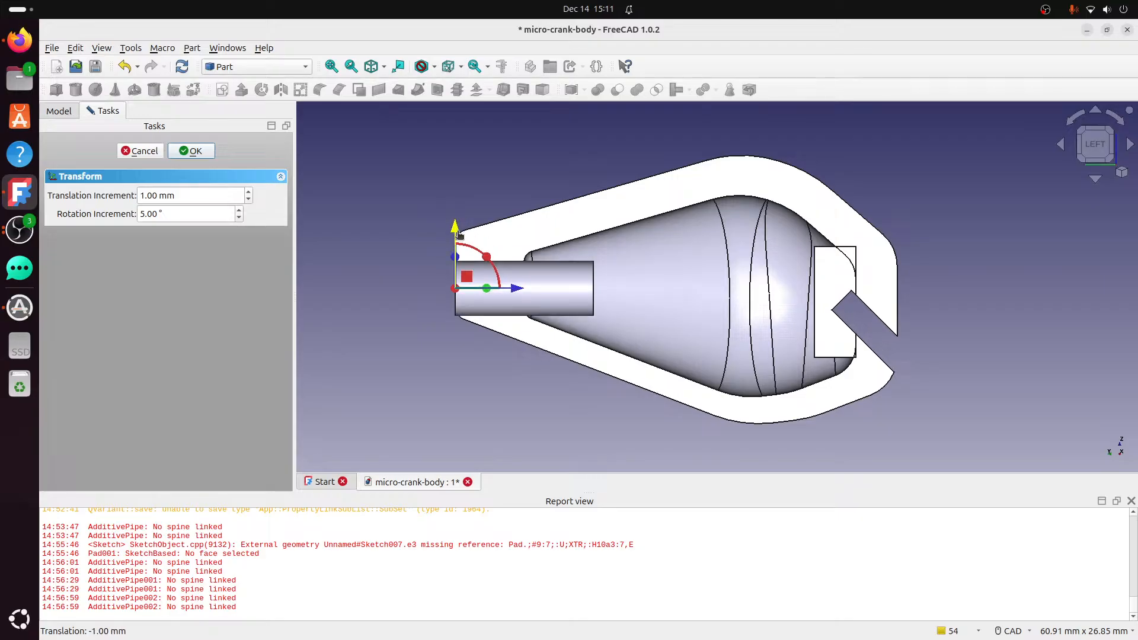
click(190, 153)
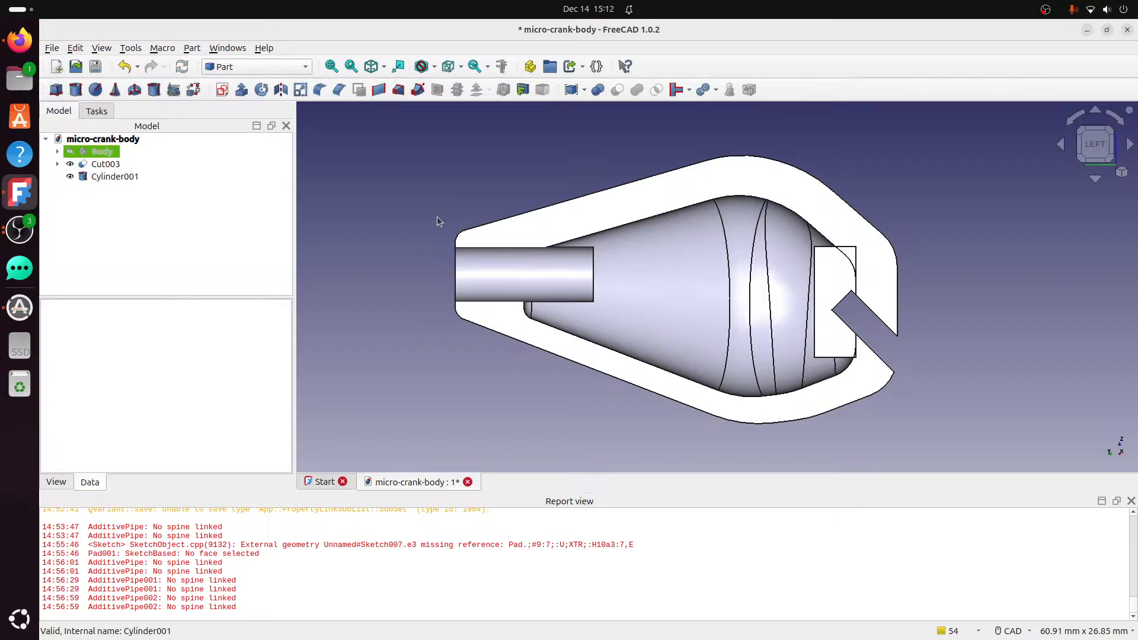
Check the radius, height and position parameters of the tail cylinder, Cylinder001.
click(127, 179)
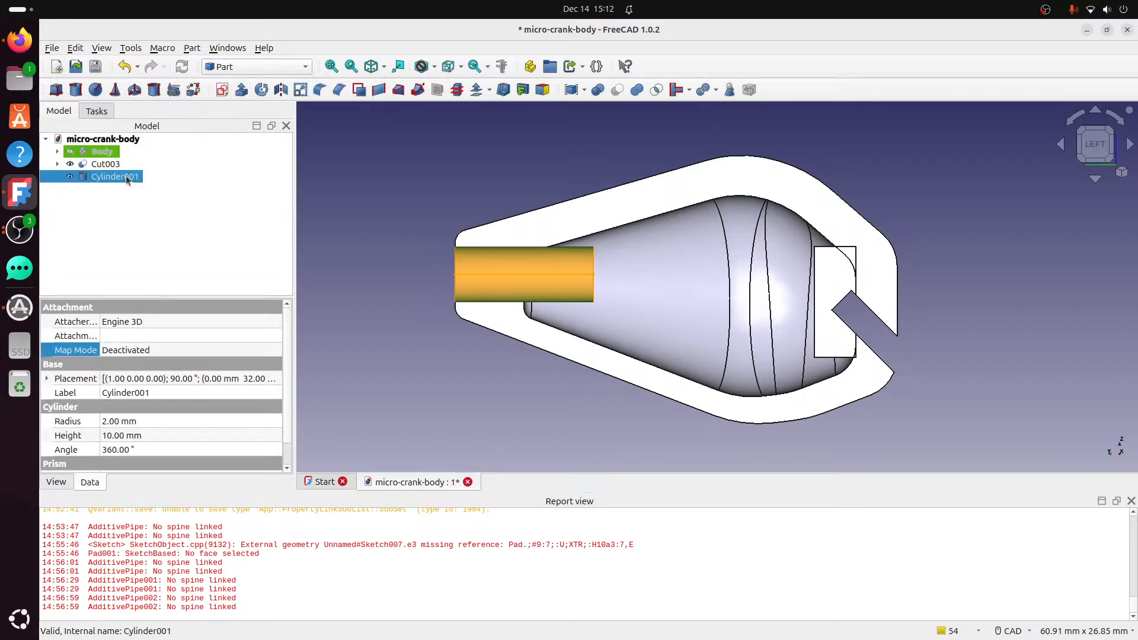
right_click(127, 179)
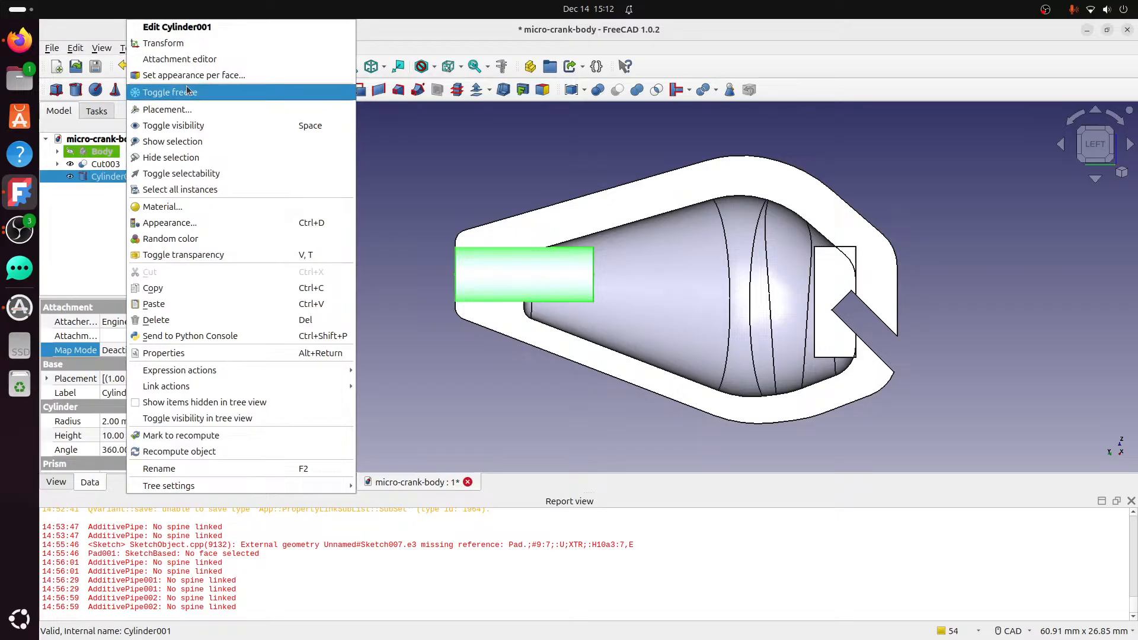
click(201, 25)
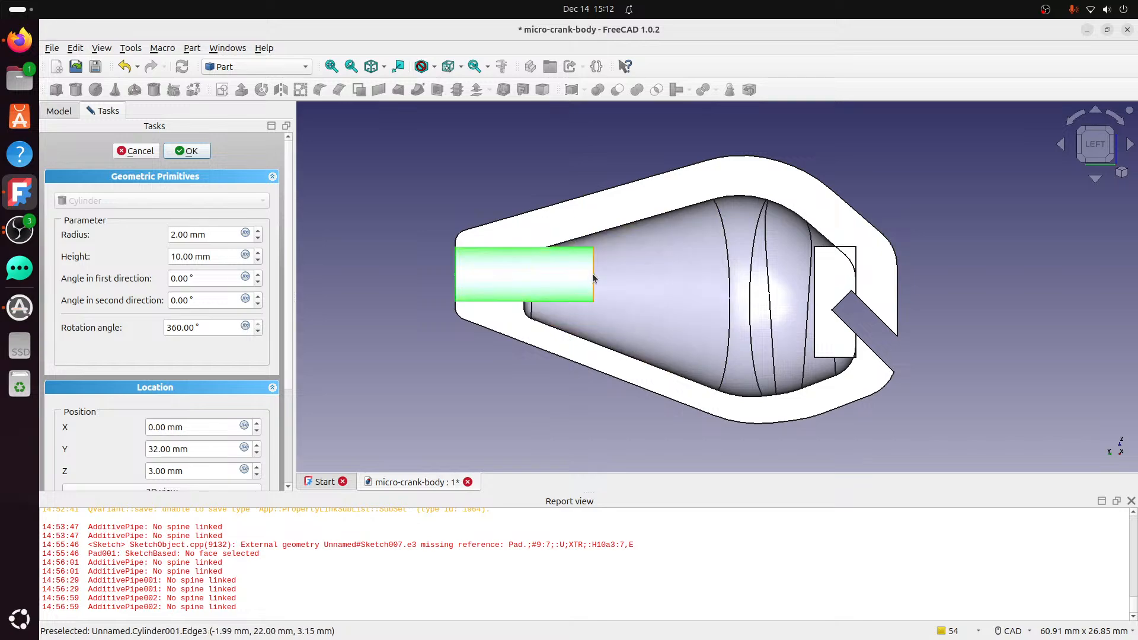
click(208, 158)
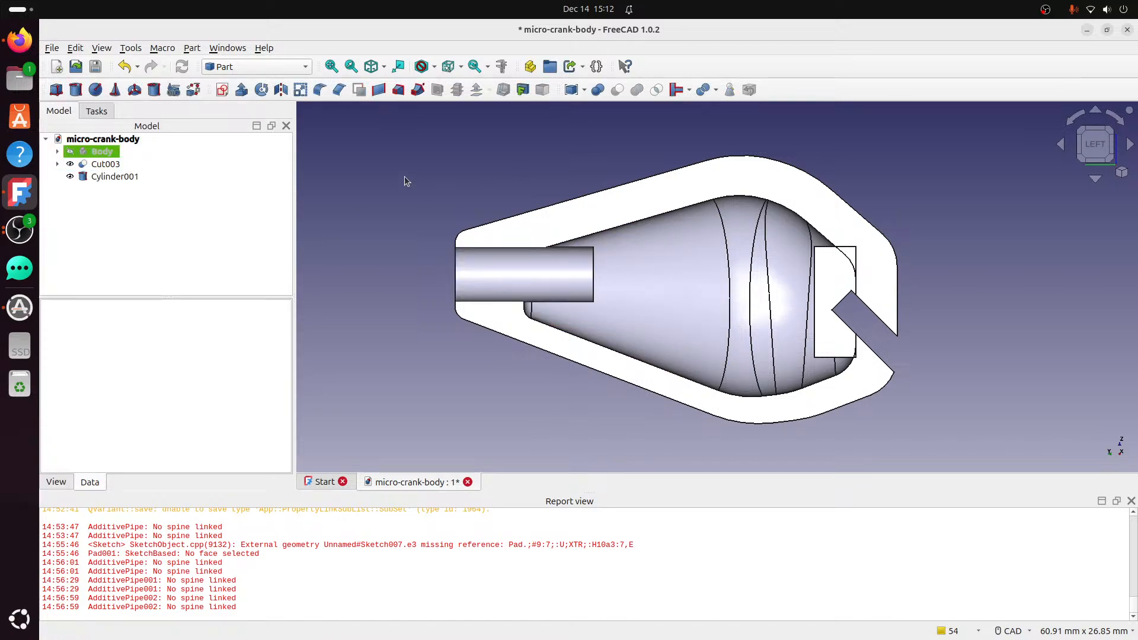
Duplicate the tail cylinder and try rotating the copy 65° and moving it across the shell's lower wall.
click(132, 178)
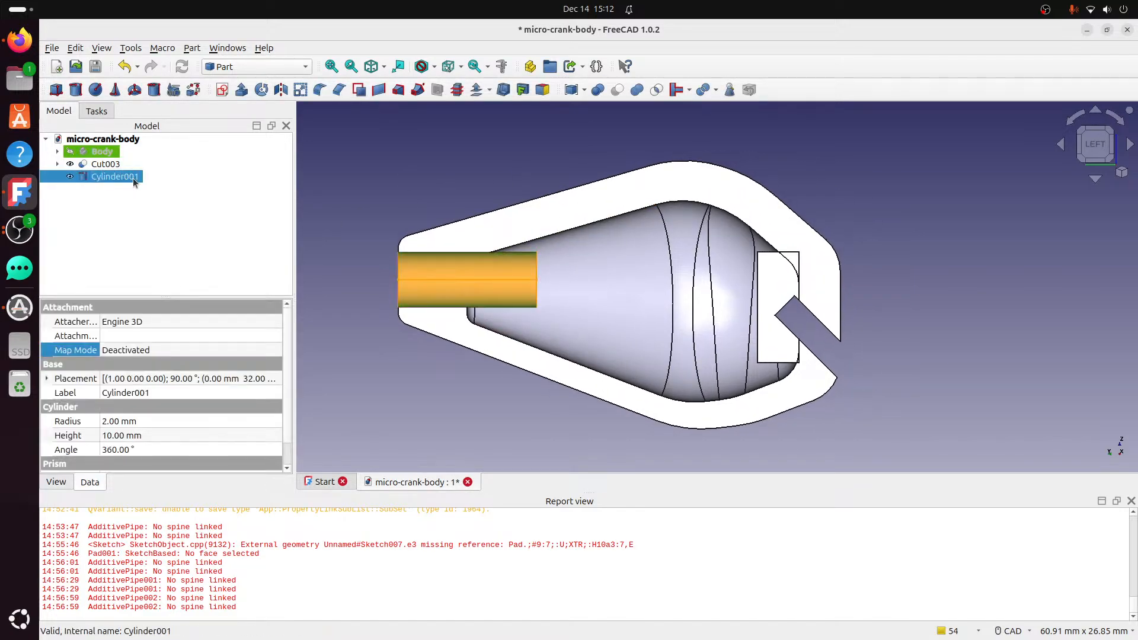
click(127, 218)
key(ctrl+v)
click(123, 190)
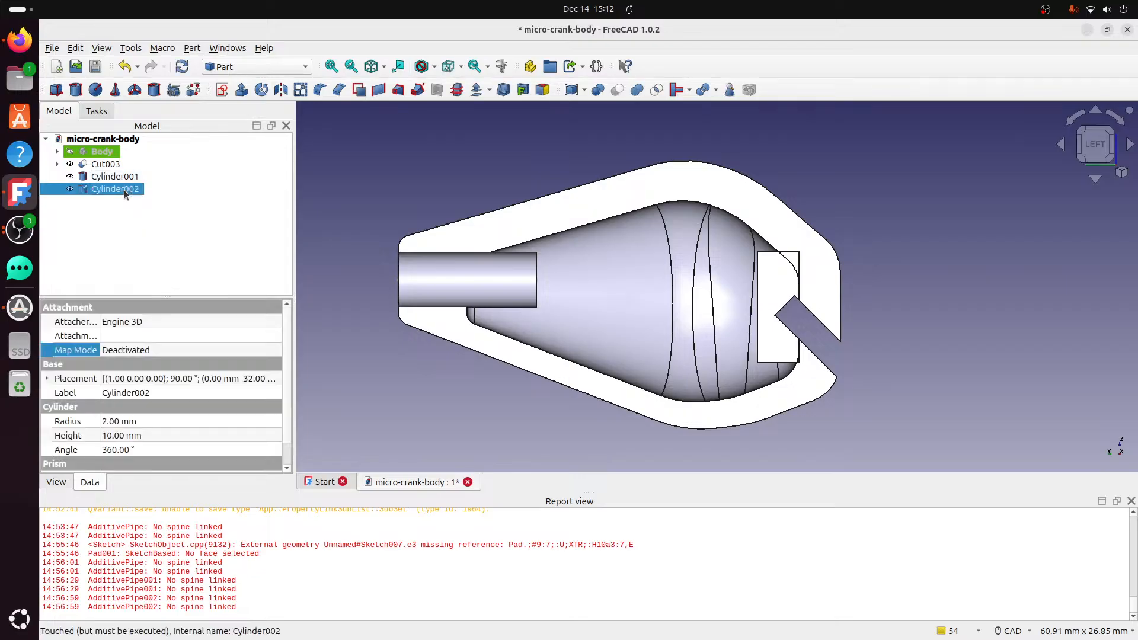
right_click(123, 190)
click(175, 32)
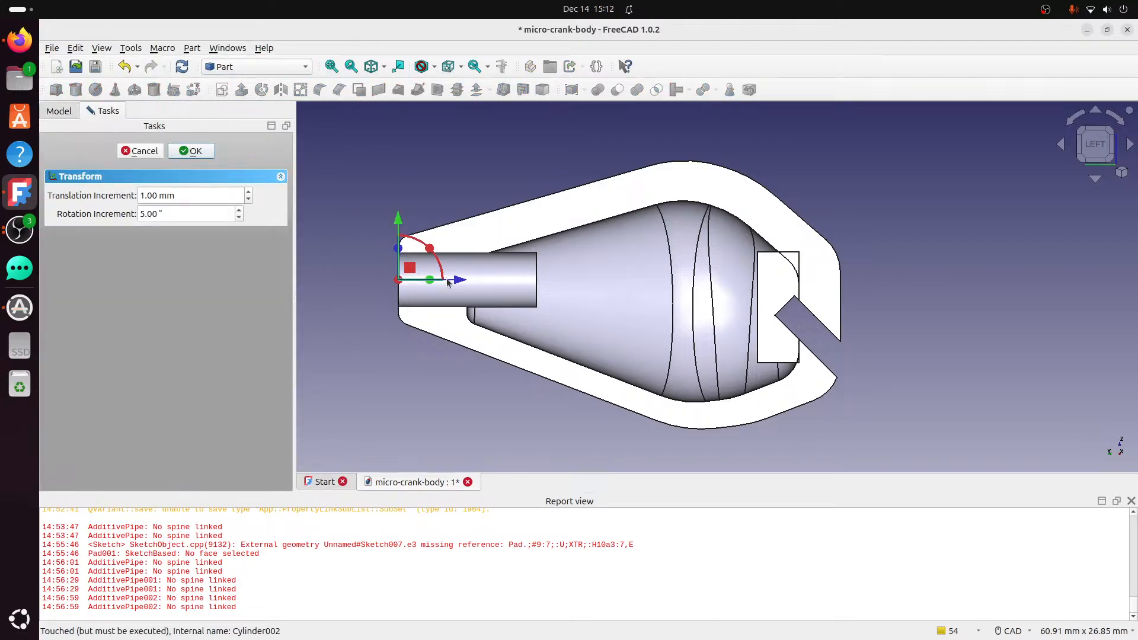
drag(460, 287, 643, 298)
drag(609, 254, 549, 207)
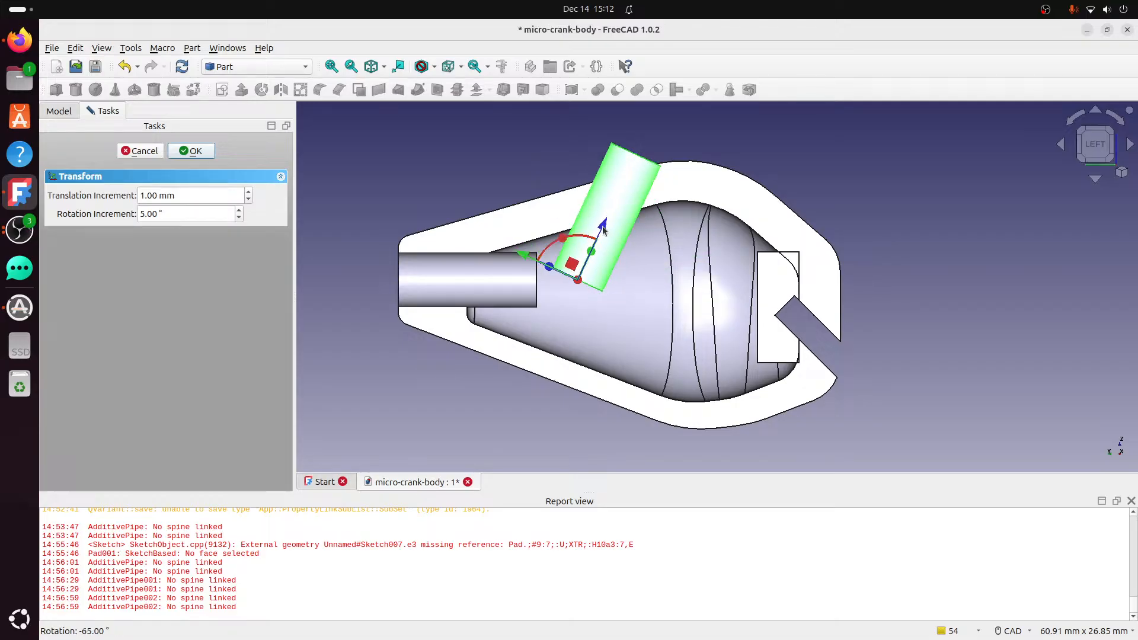
drag(602, 233, 561, 345)
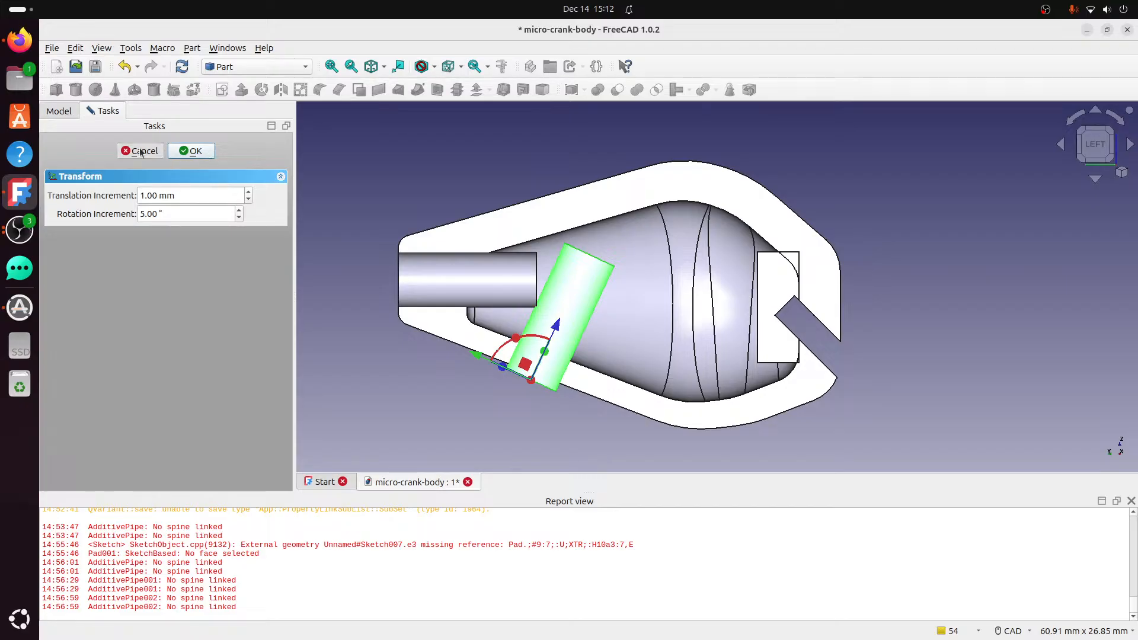
click(195, 152)
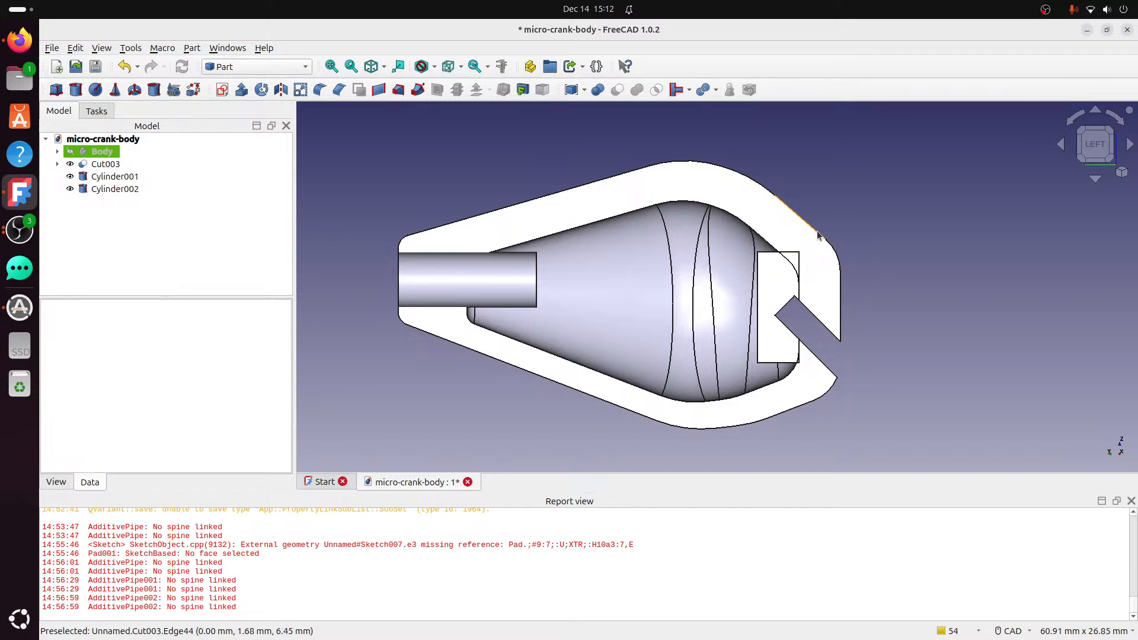
With the shell Cut003 hidden, cut the large block Cube003 out of Cylinder001 to leave a half cylinder.
click(116, 168)
key(space)
middle_drag(762, 226, 302, 237)
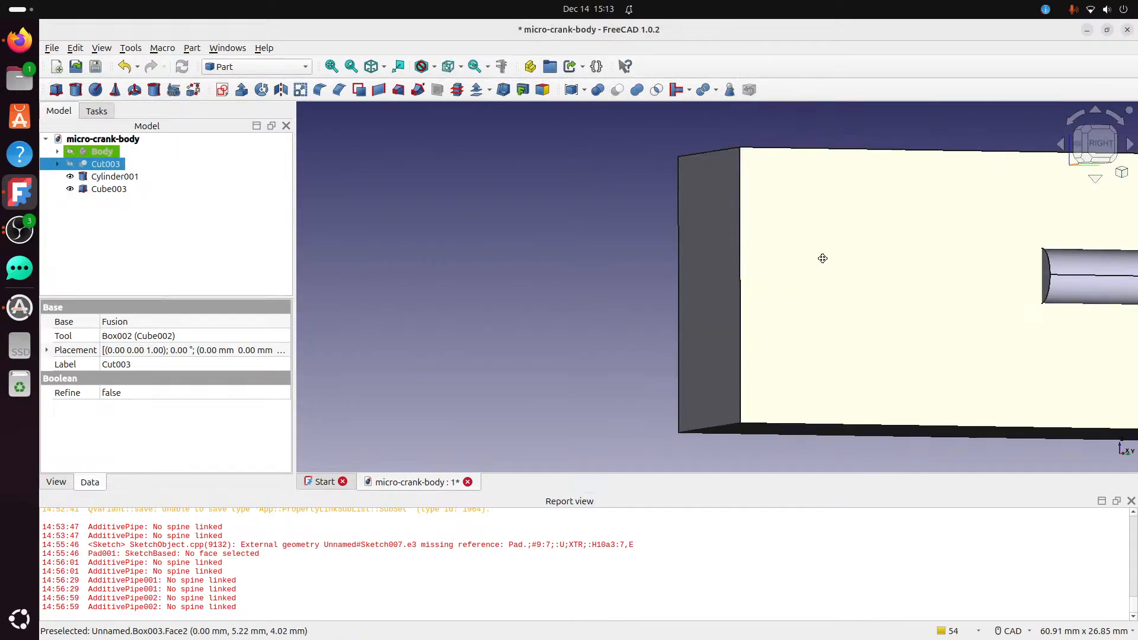
middle_drag(823, 257, 552, 256)
click(836, 282)
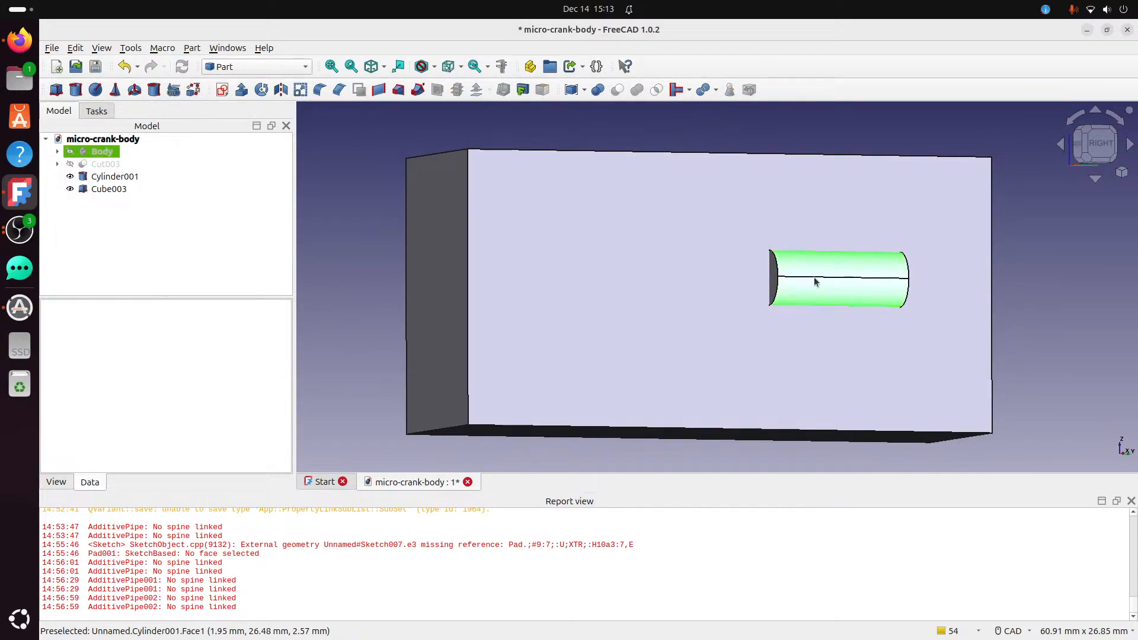
ctrl+click(681, 175)
click(615, 90)
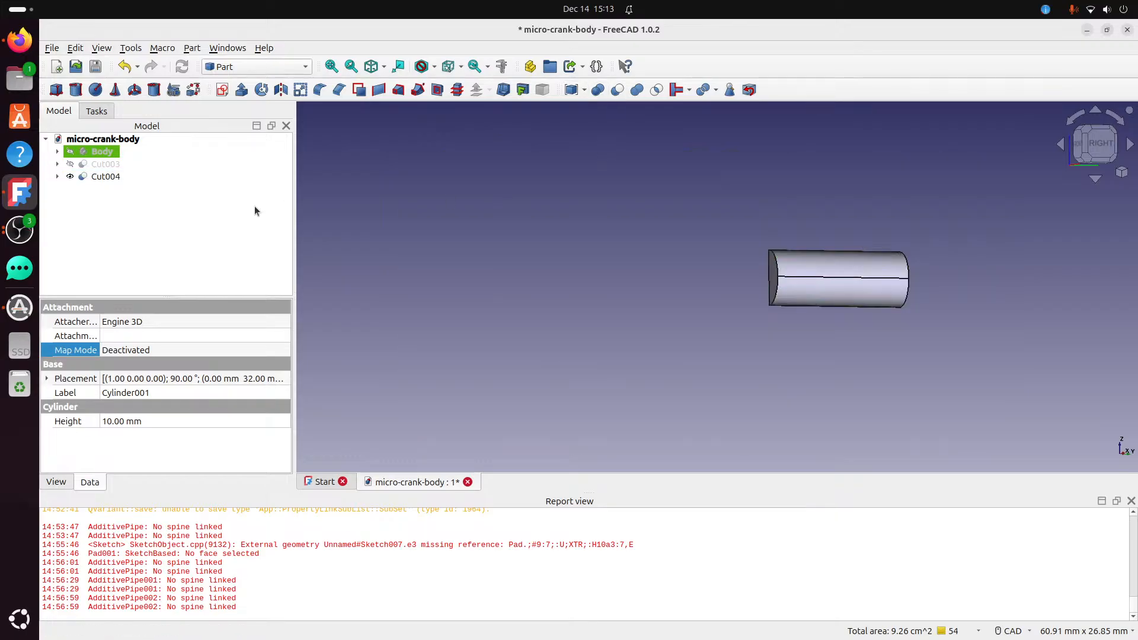
Show the shell Cut003 again and inspect the half cylinder's fit in the tail from the left view.
click(101, 165)
key(space)
click(474, 183)
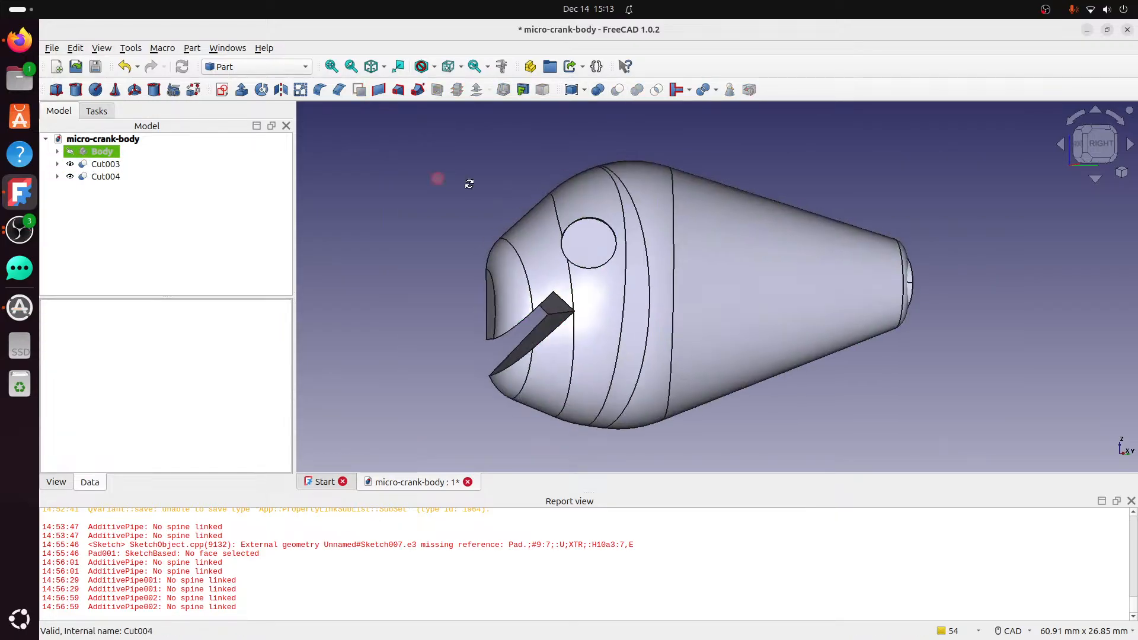
middle_drag(469, 183, 794, 296)
click(1087, 140)
middle_drag(444, 177, 456, 333)
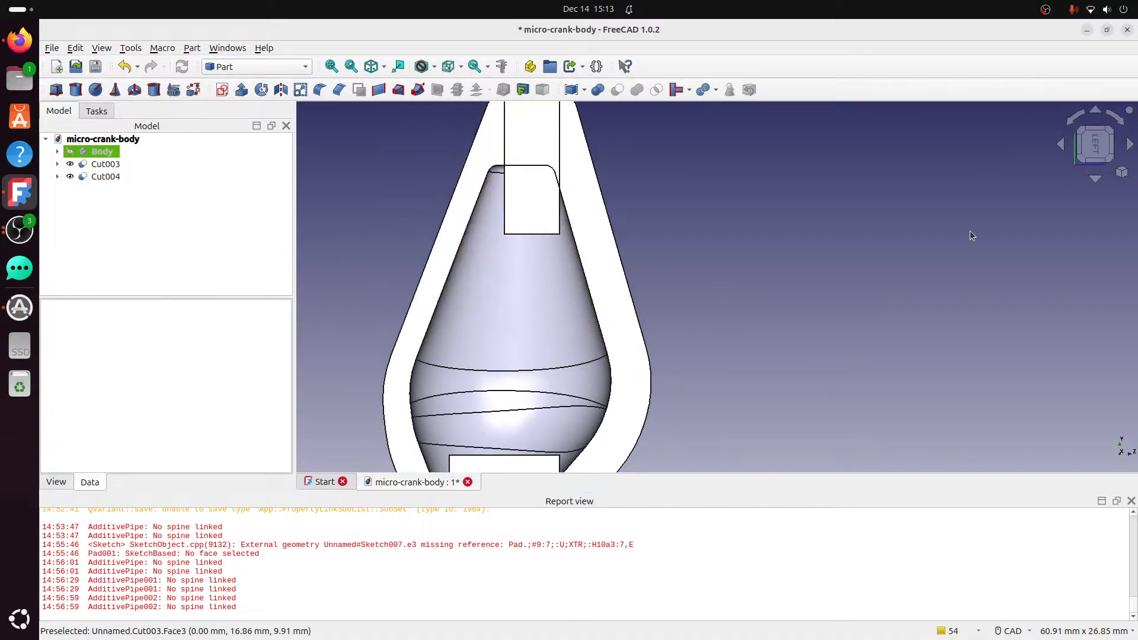
click(1076, 118)
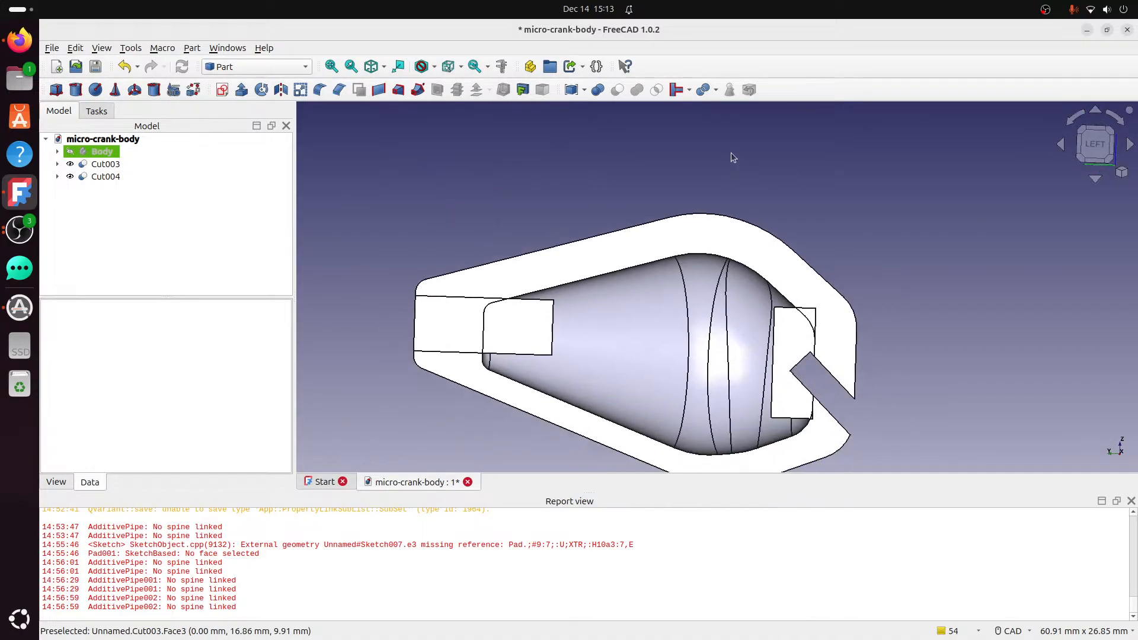
Start a transform of the half cylinder Cut004 in the tail.
click(528, 325)
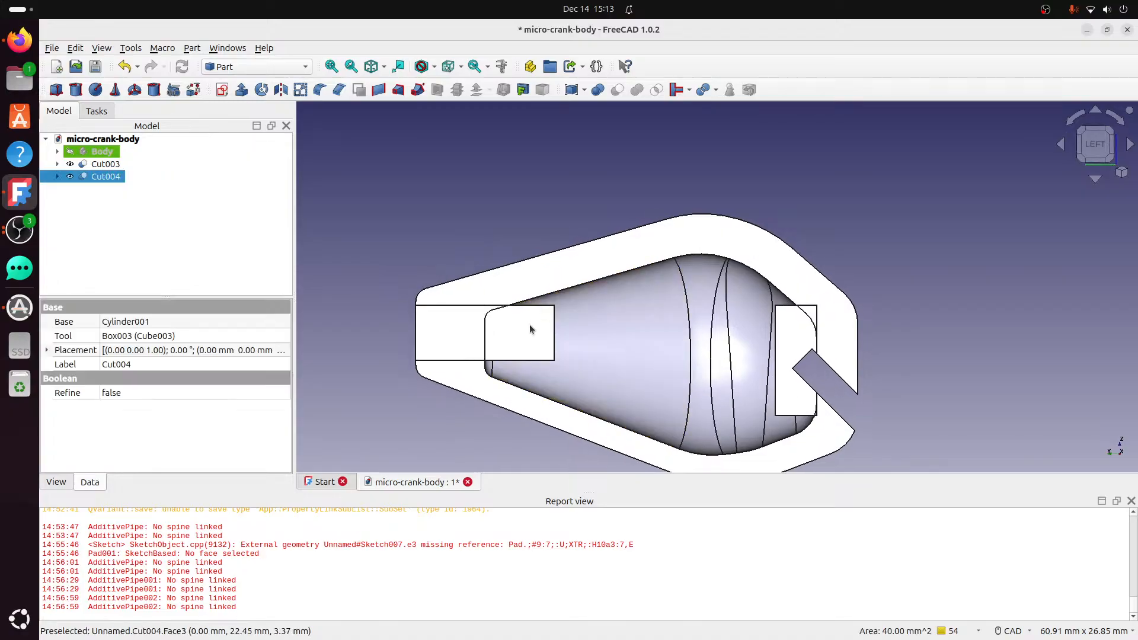
right_click(93, 178)
click(170, 178)
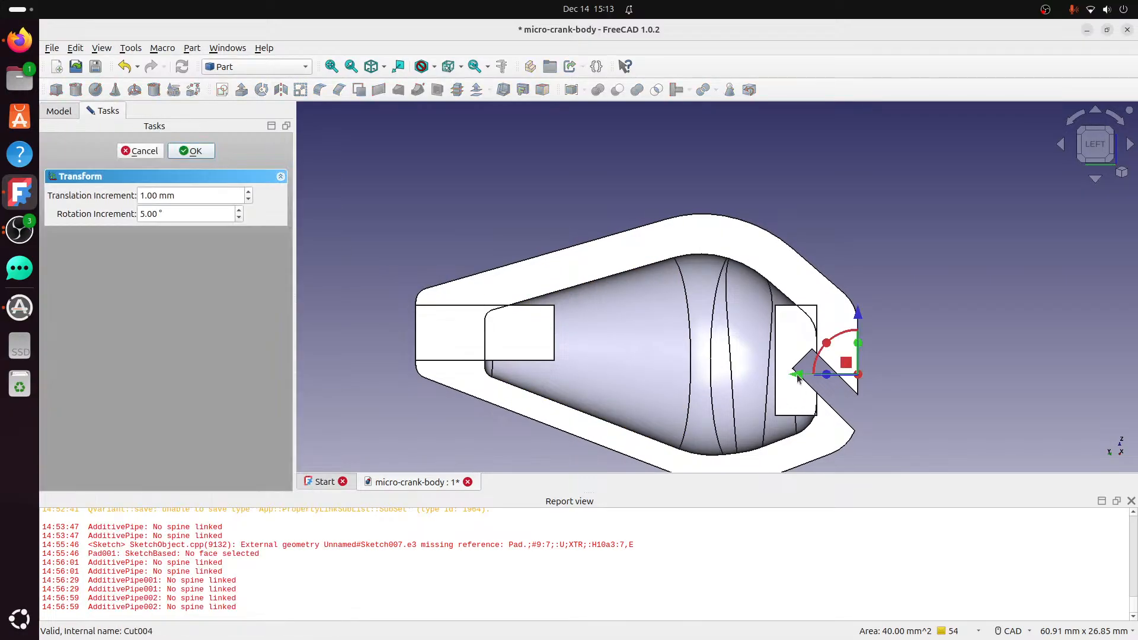